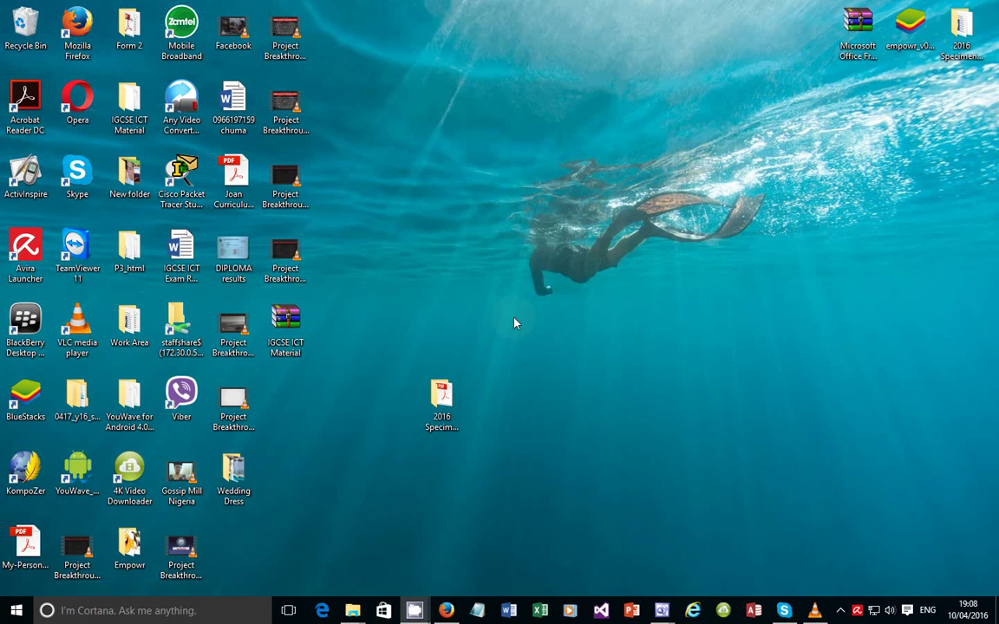
Open the 0417_y16_sp_2 specimen paper PDF from the 2016 Specimen Paper 2 desktop folder
double_click(455, 436)
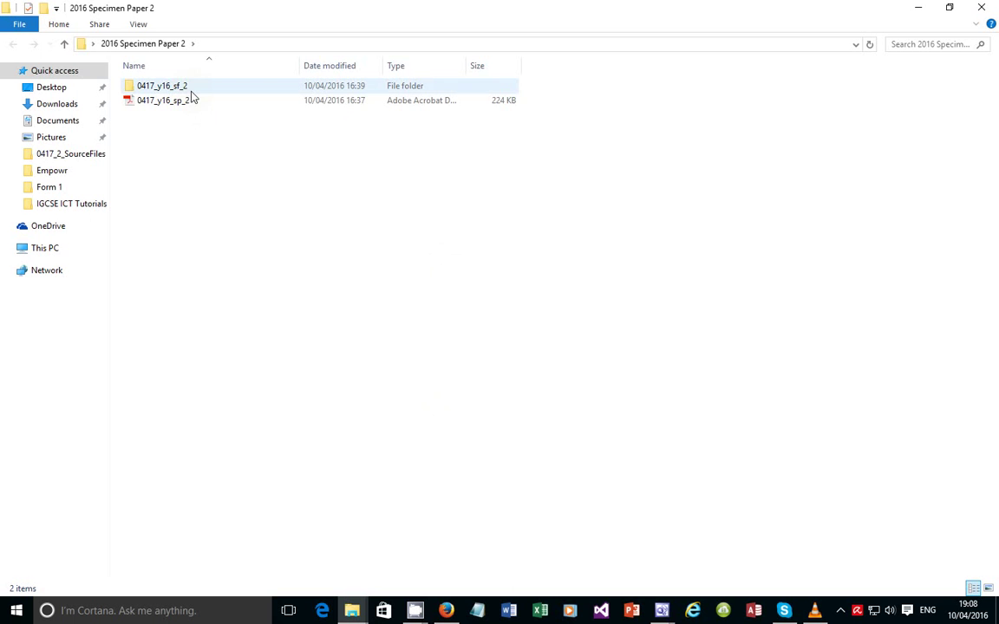
click(180, 101)
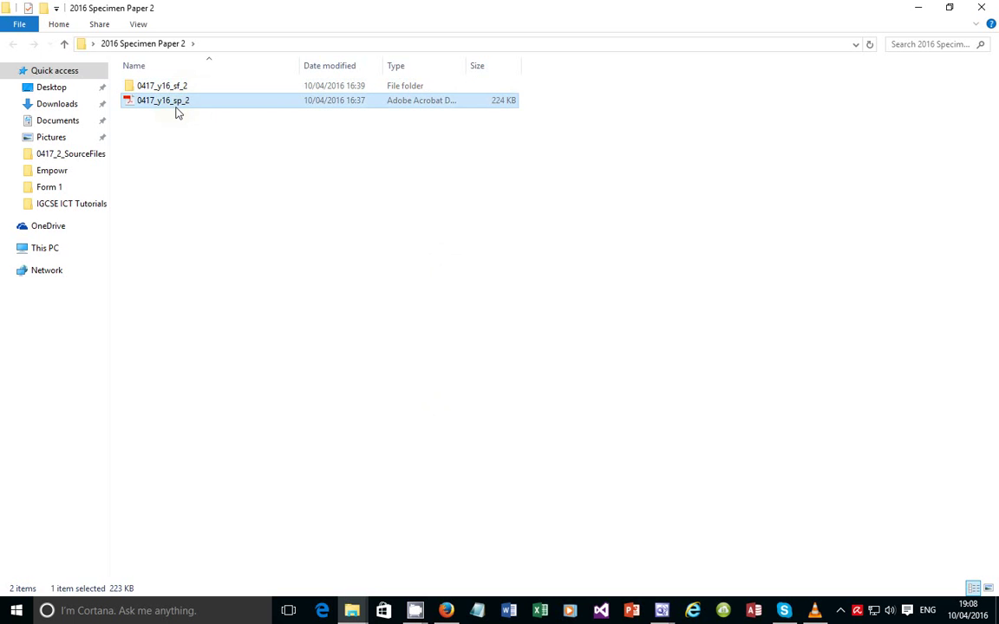
double_click(177, 104)
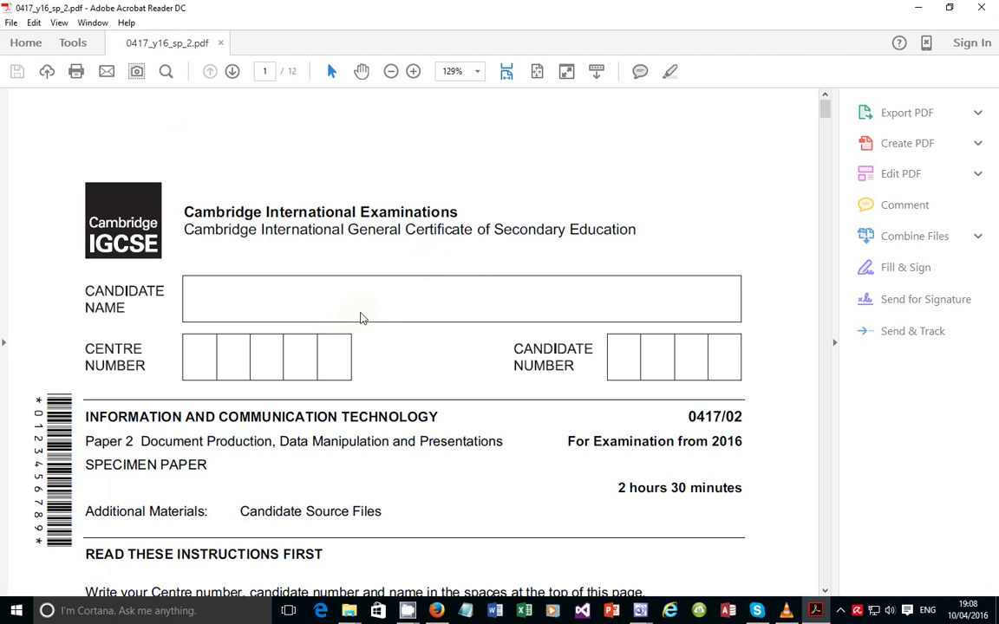
Read through the specimen paper's opening pages, highlighting the Database Report heading
scroll(363, 318, down, 15)
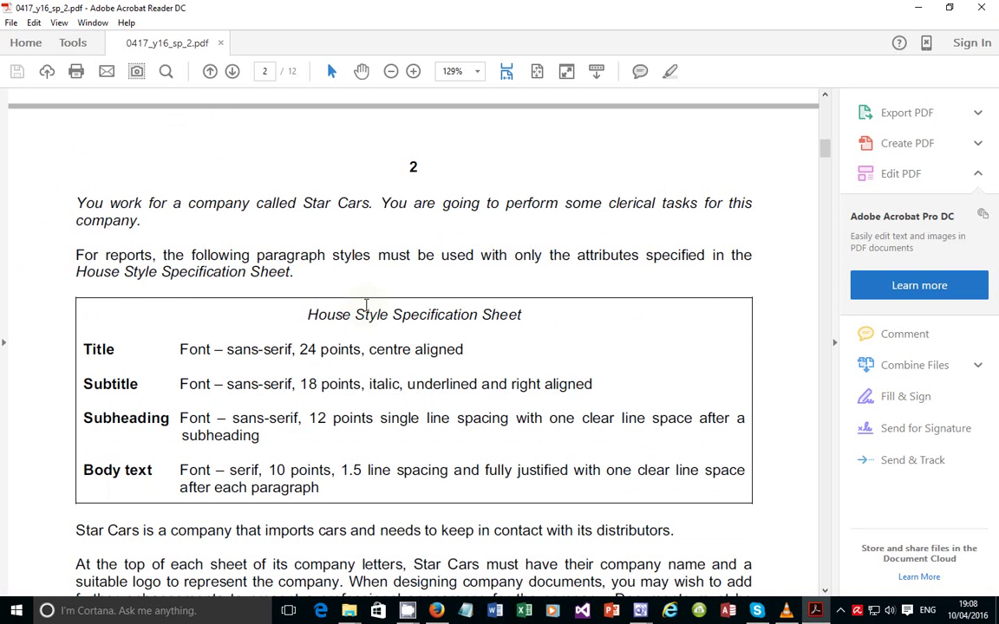
scroll(366, 306, down, 10)
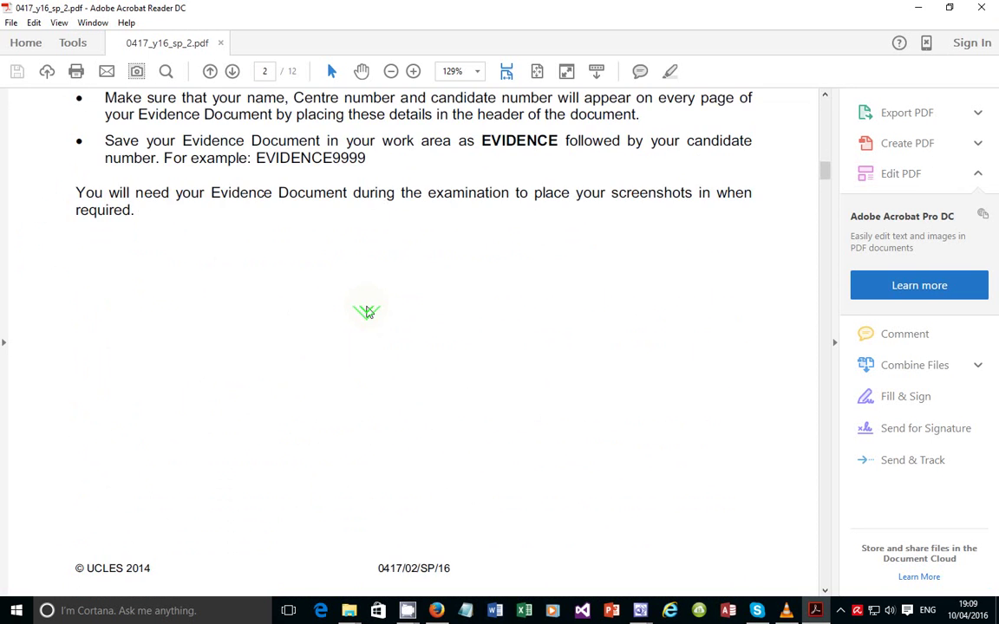
scroll(367, 312, down, 10)
scroll(427, 298, down, 4)
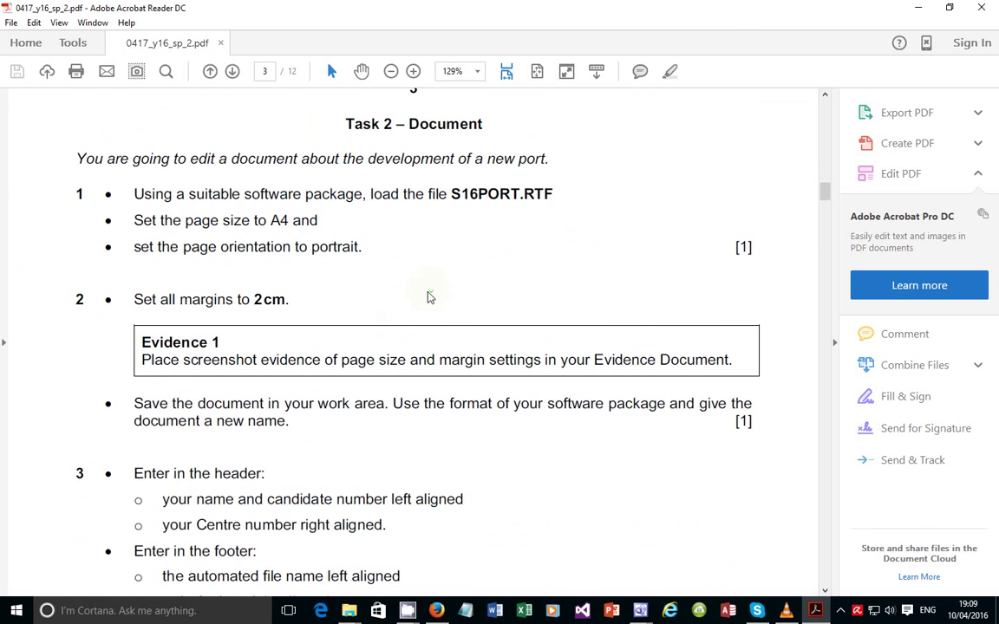
scroll(428, 298, down, 15)
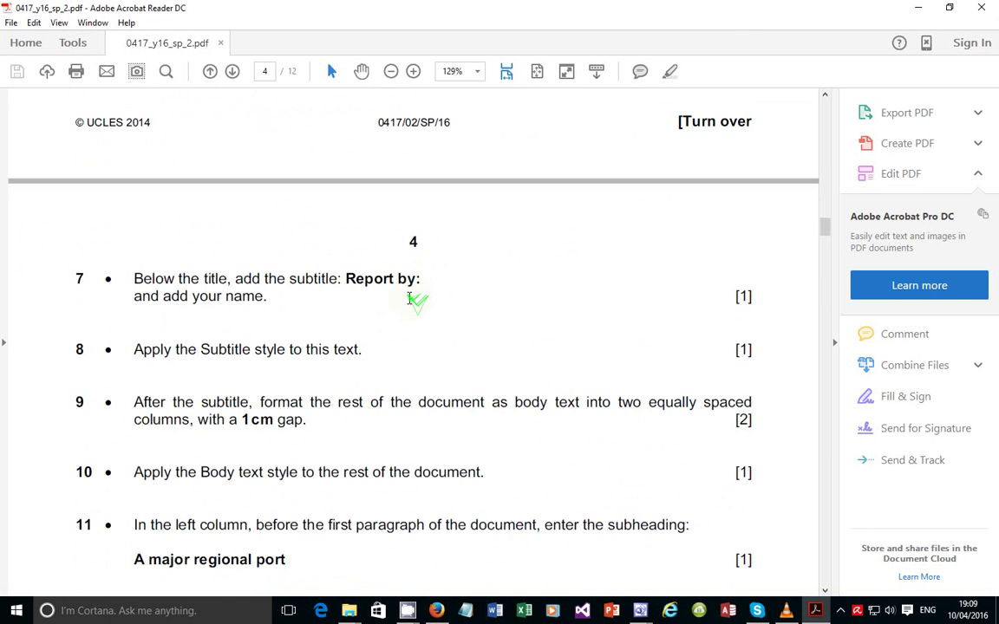
scroll(409, 298, down, 15)
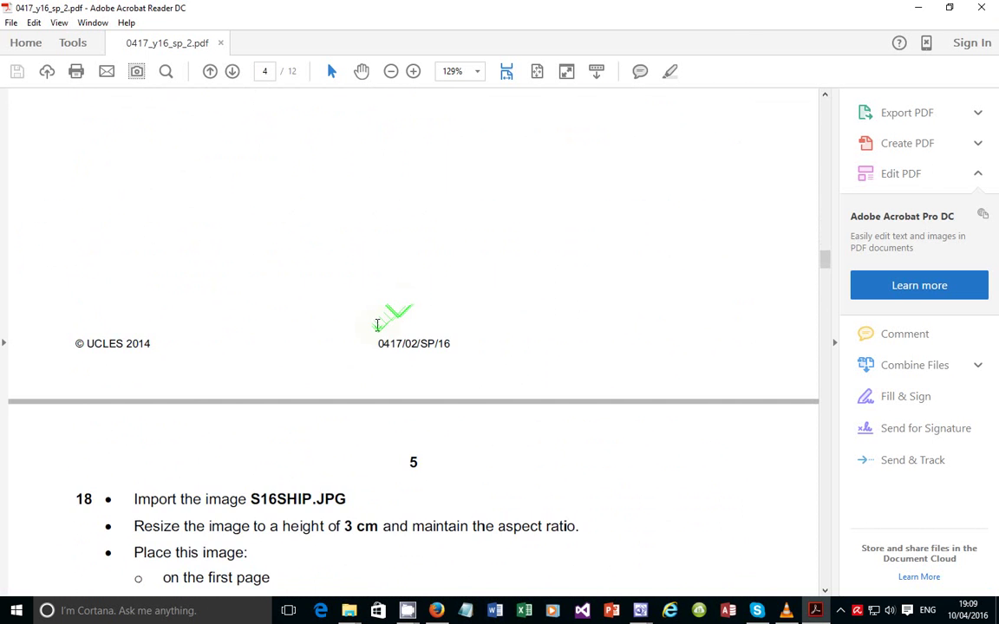
scroll(377, 325, down, 15)
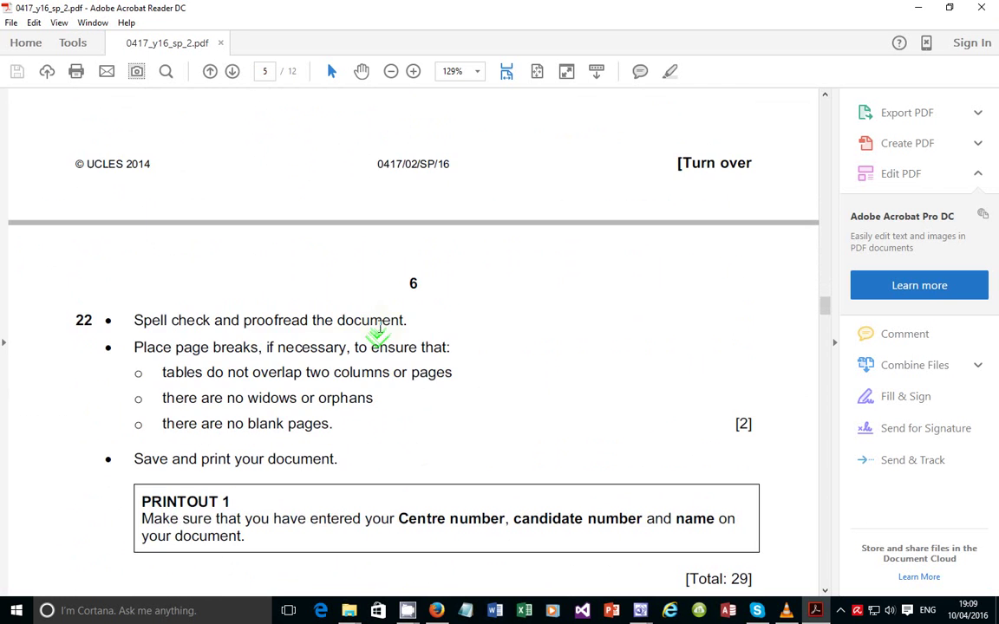
scroll(379, 328, down, 15)
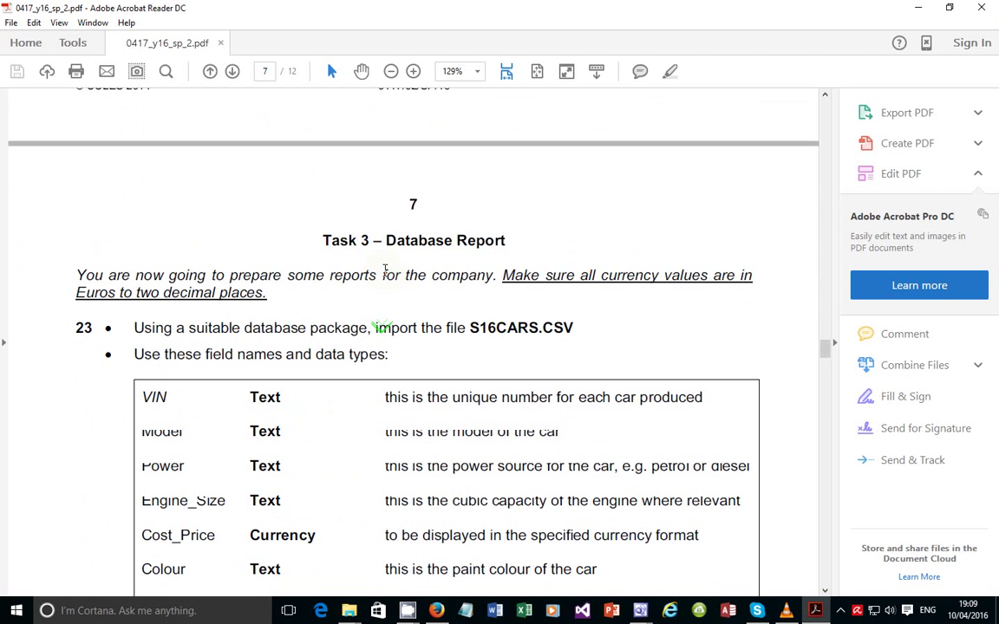
drag(386, 242, 507, 241)
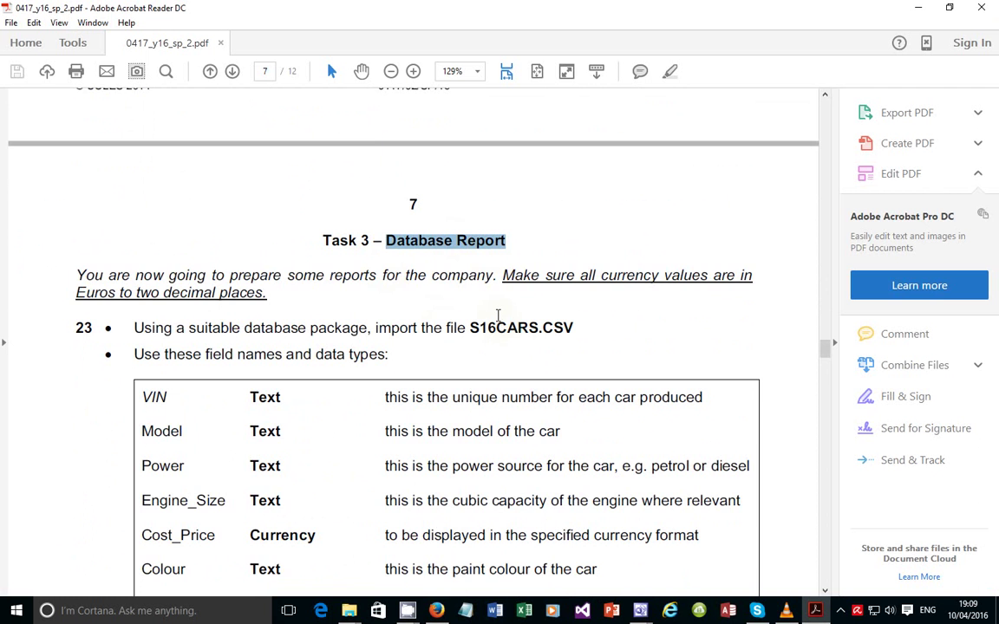
scroll(499, 315, down, 20)
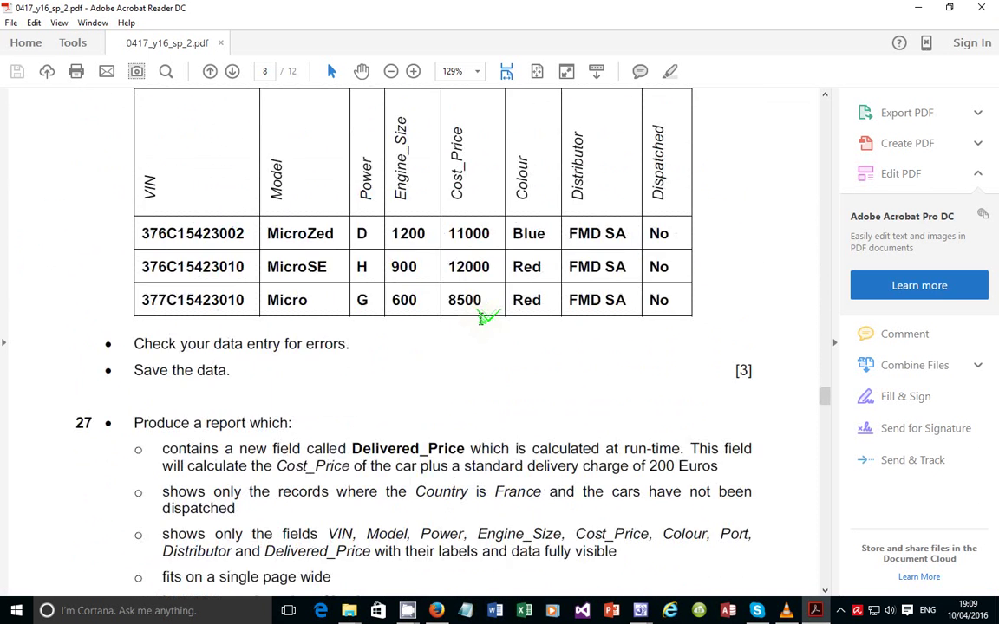
scroll(484, 323, down, 15)
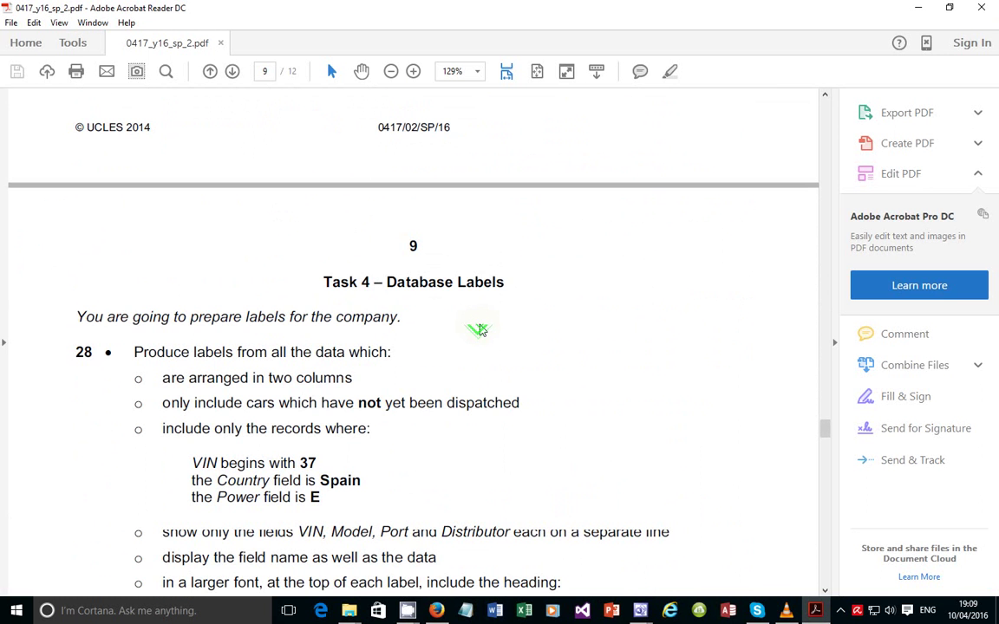
Read on to Task 6 – Presentation, return to the top, and minimize Acrobat
drag(323, 283, 466, 259)
scroll(468, 276, down, 1)
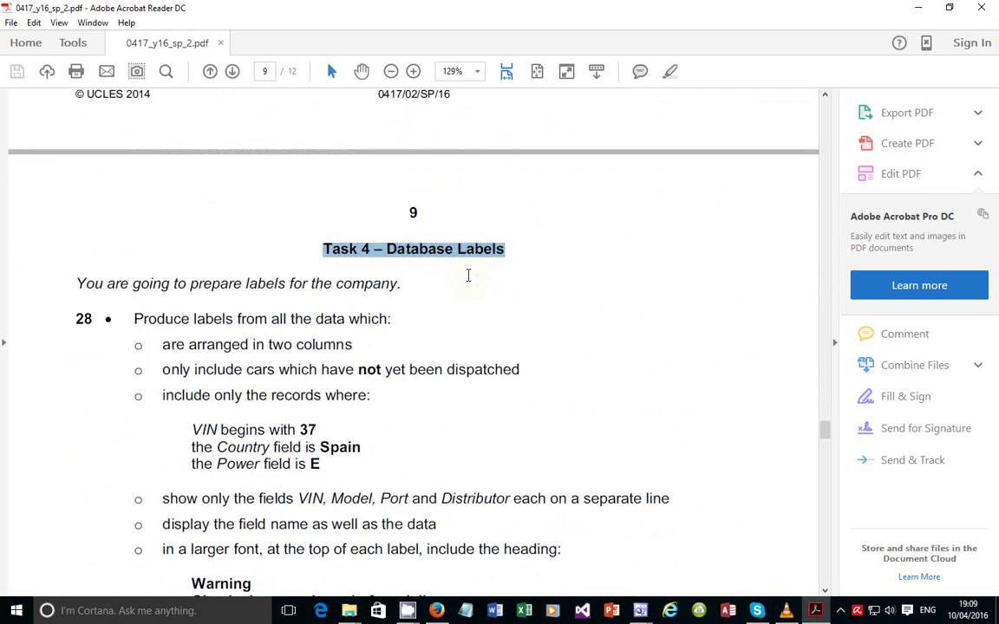
scroll(469, 276, down, 15)
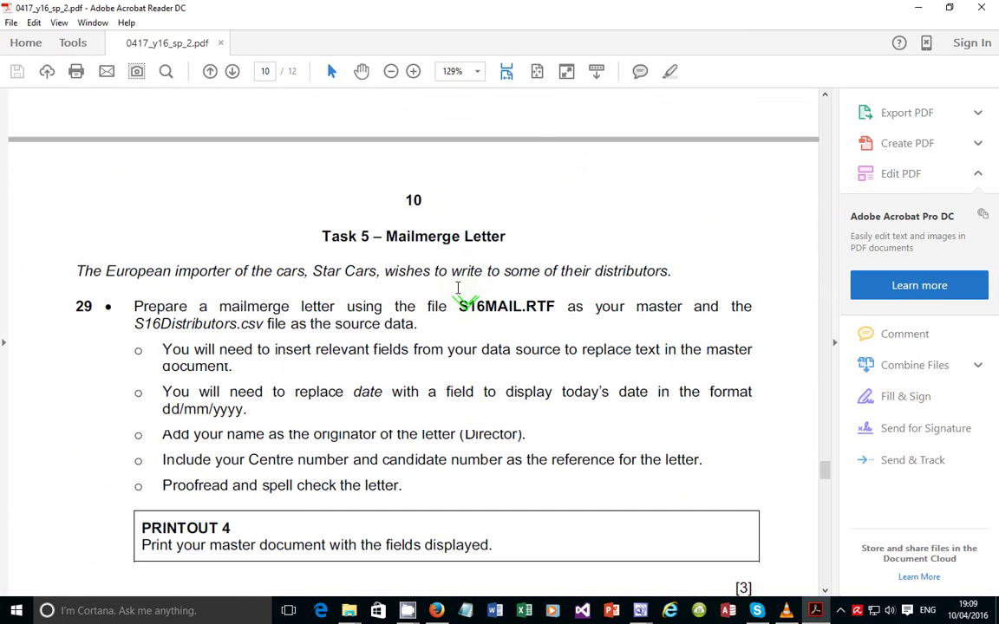
drag(413, 230, 520, 270)
scroll(509, 376, down, 7)
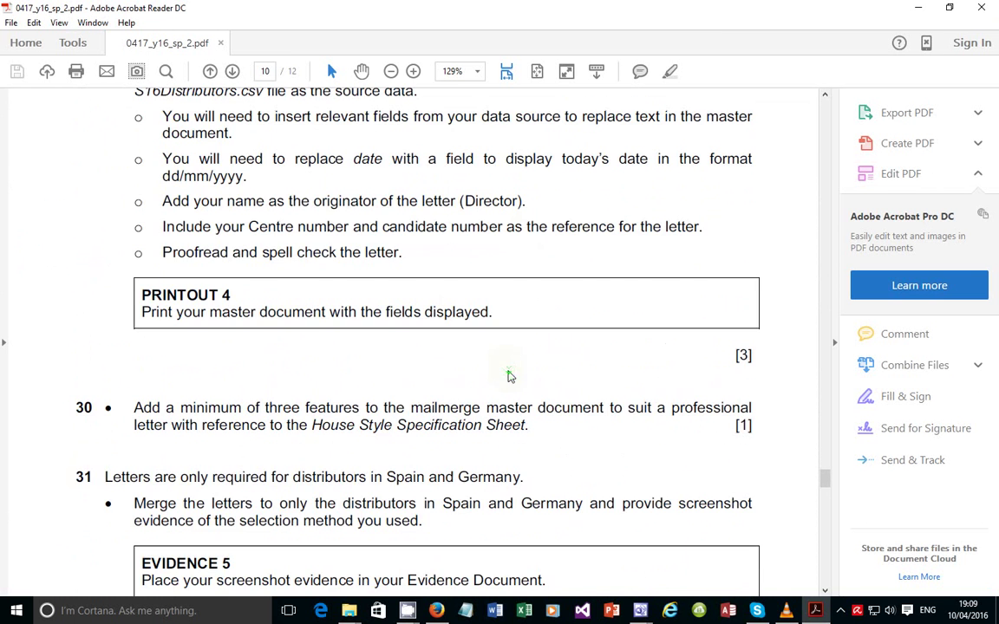
scroll(509, 375, down, 19)
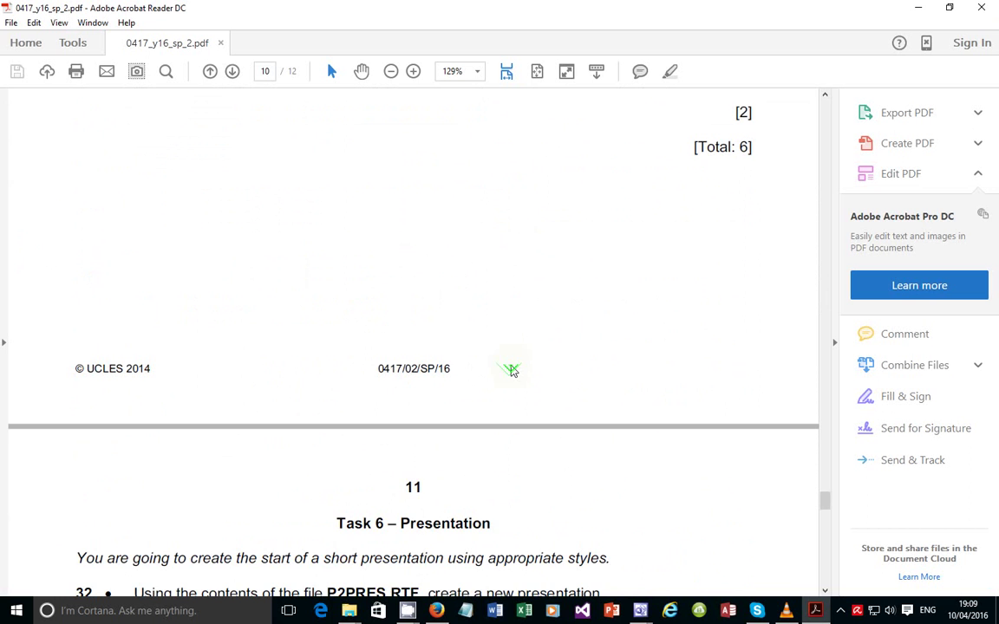
scroll(512, 371, down, 9)
drag(335, 224, 507, 226)
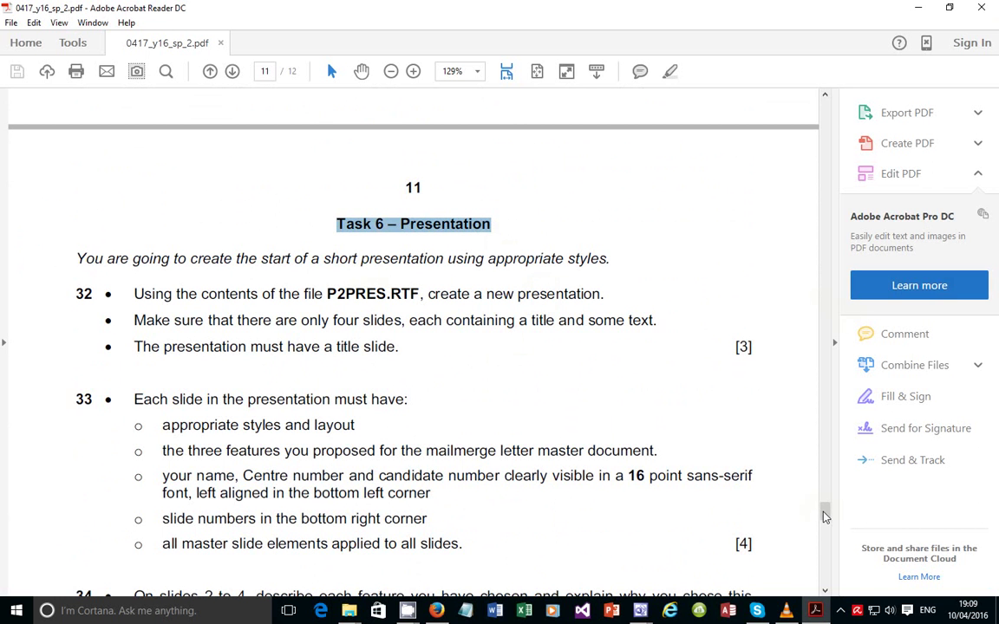
drag(826, 515, 817, 93)
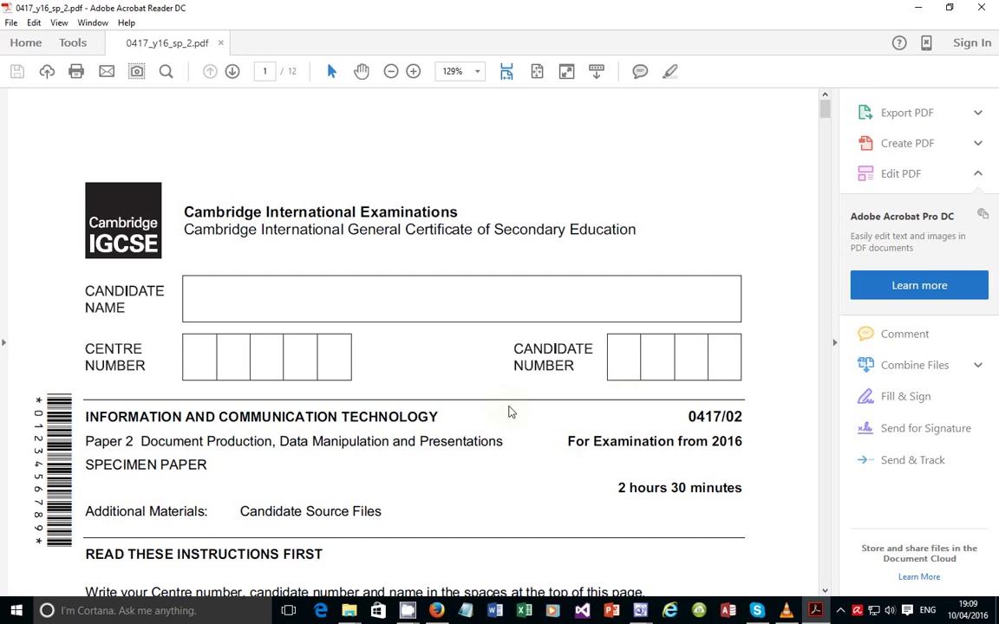
click(916, 8)
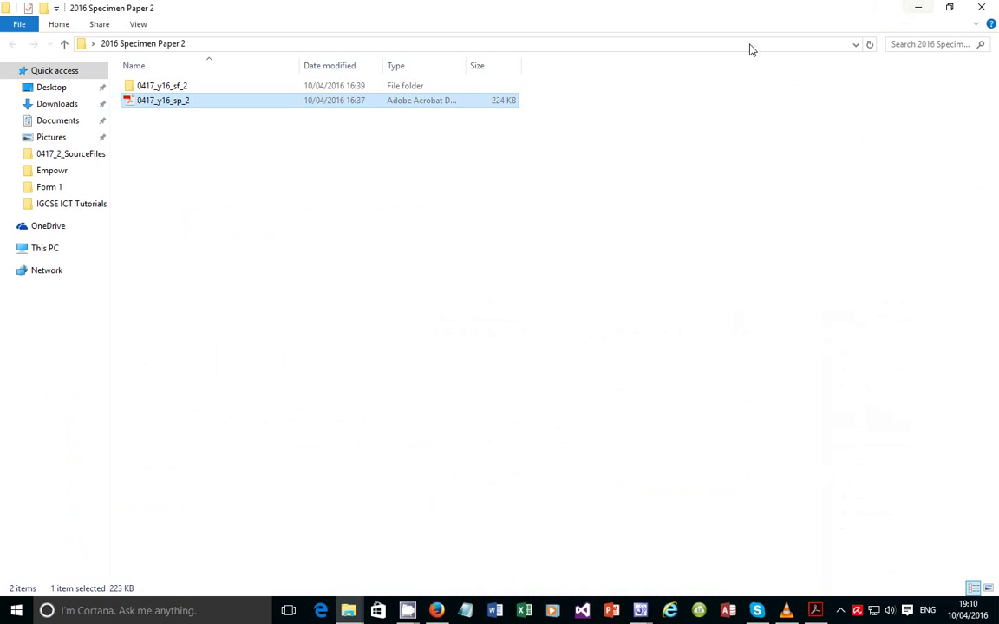
View the eight files in 0417_y16_sf_2 > 0417_2_SourceFiles, then return to the exam PDF
click(215, 196)
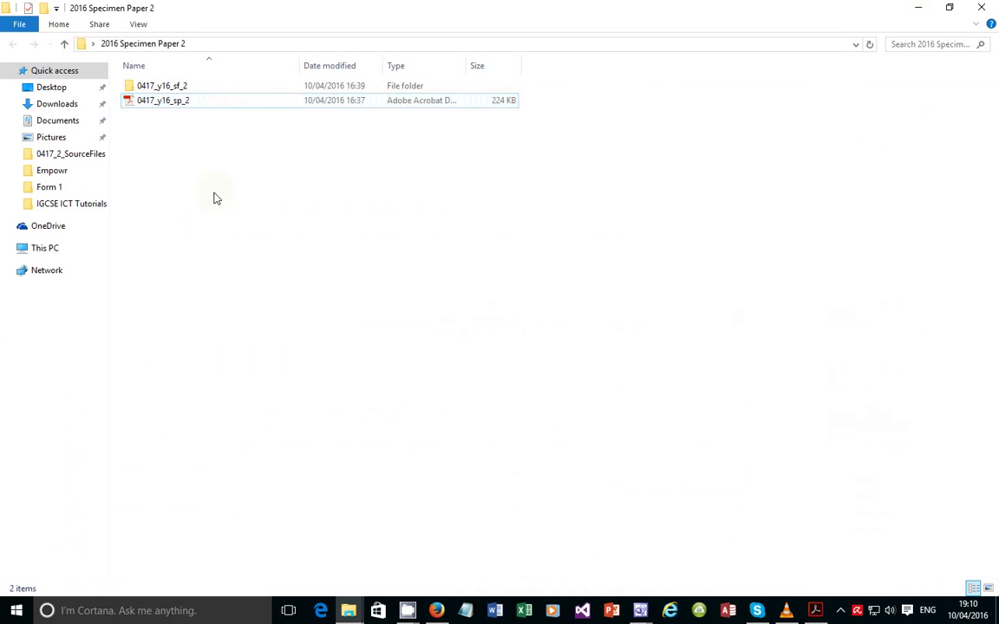
double_click(212, 91)
double_click(186, 87)
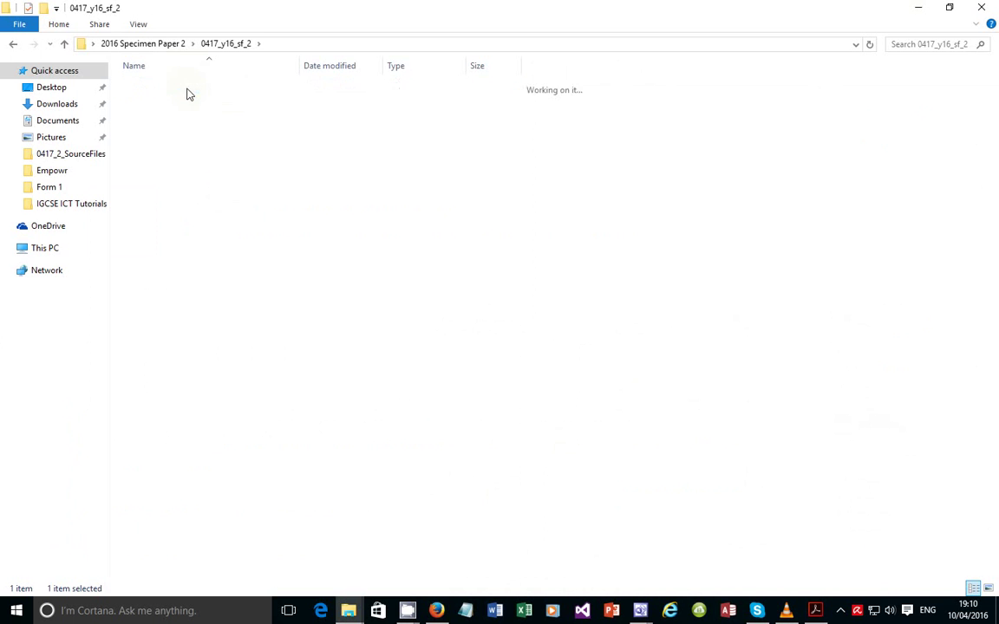
drag(328, 281, 185, 93)
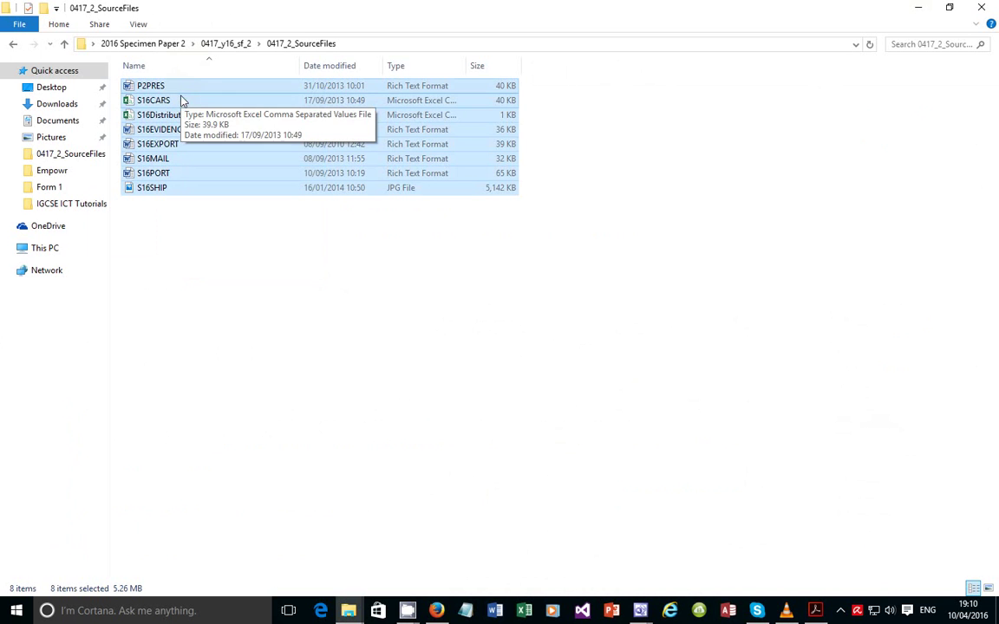
click(230, 241)
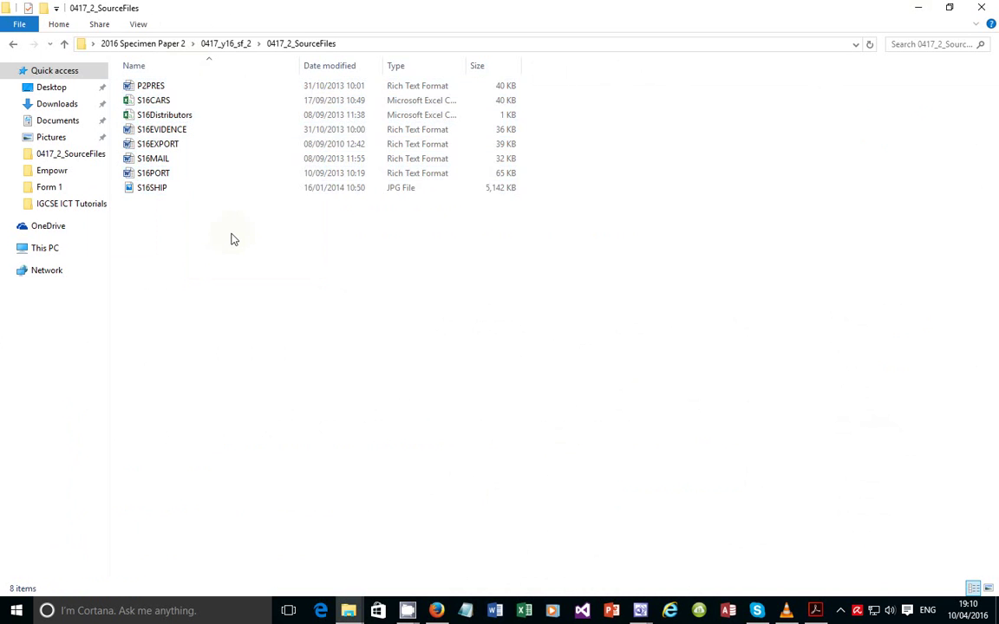
click(927, 8)
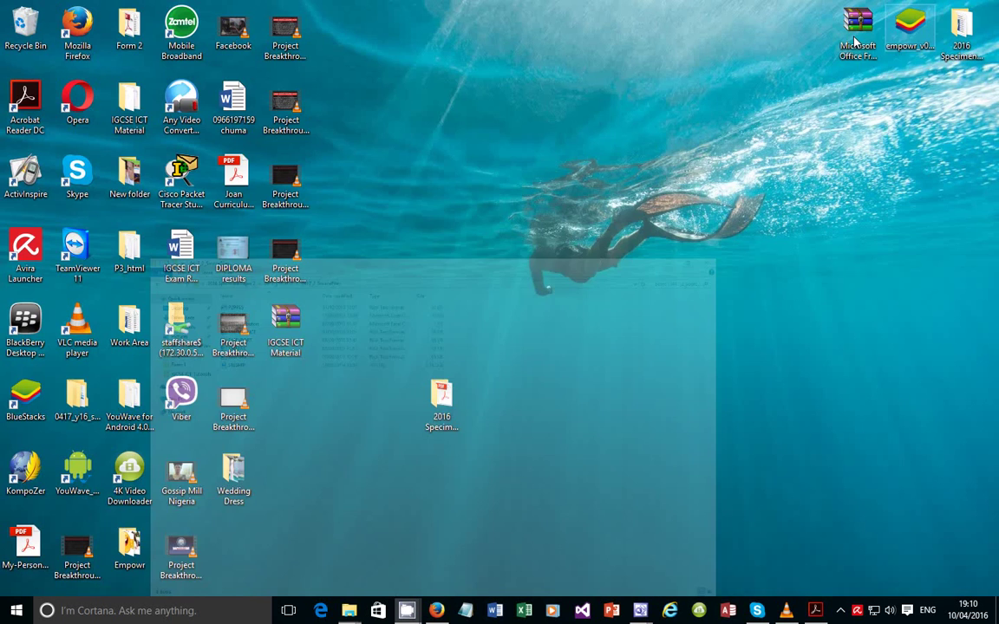
click(817, 613)
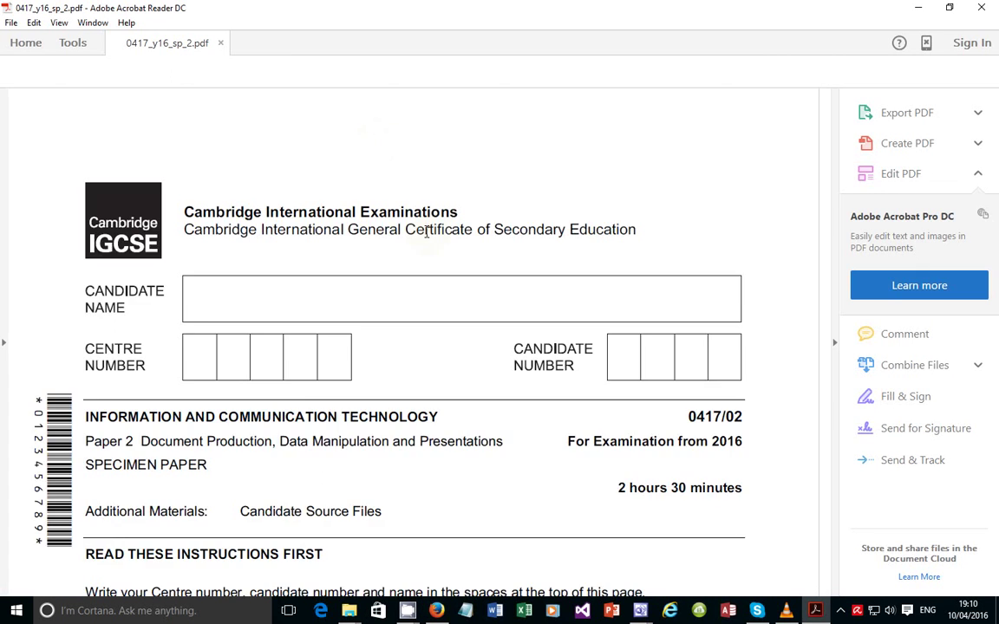
scroll(426, 259, down, 10)
scroll(427, 260, down, 5)
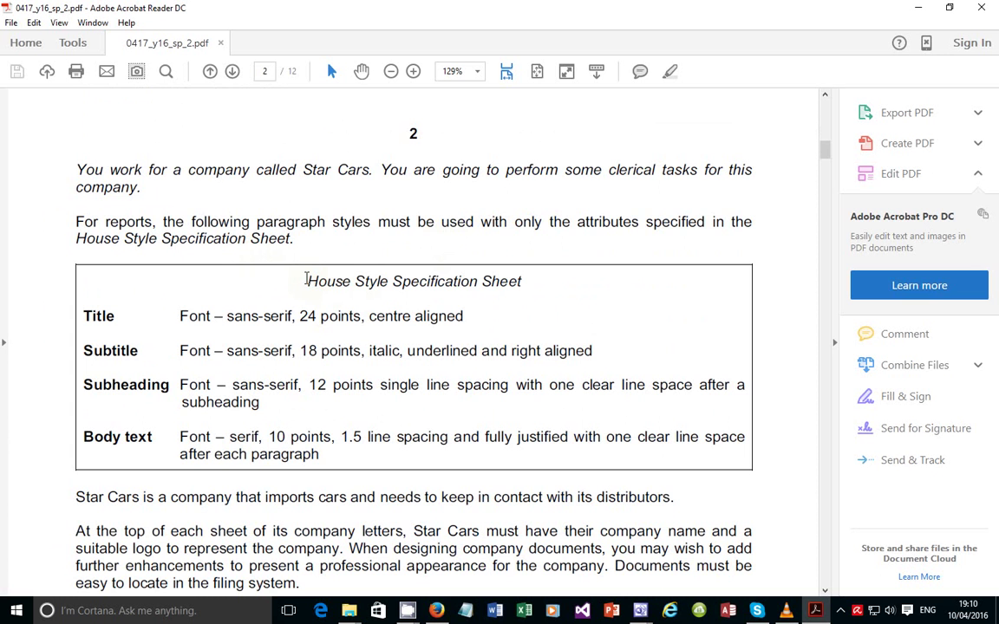
drag(306, 281, 521, 285)
scroll(291, 317, down, 2)
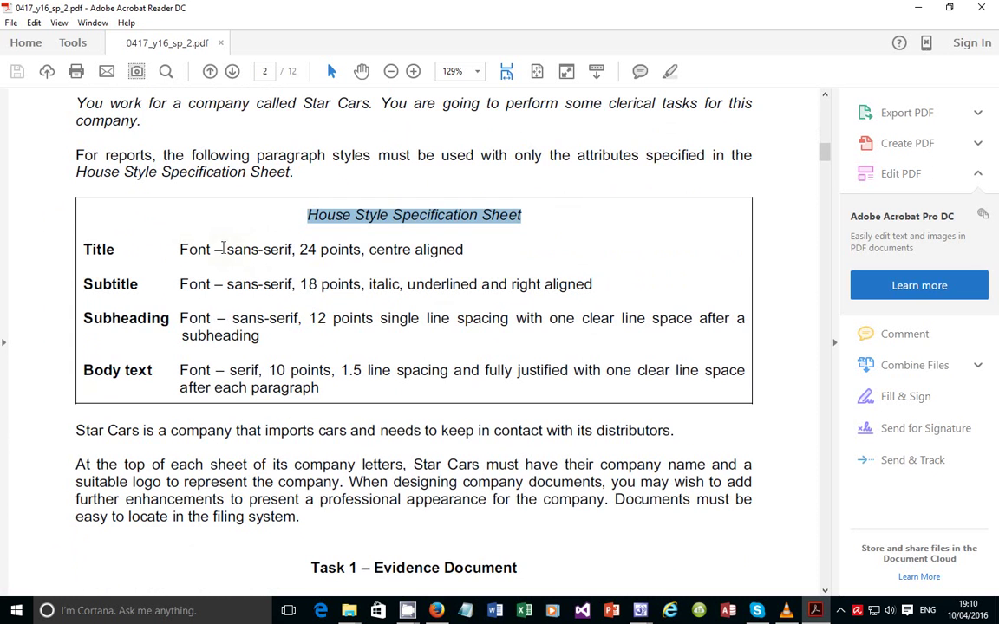
drag(233, 250, 297, 250)
click(318, 250)
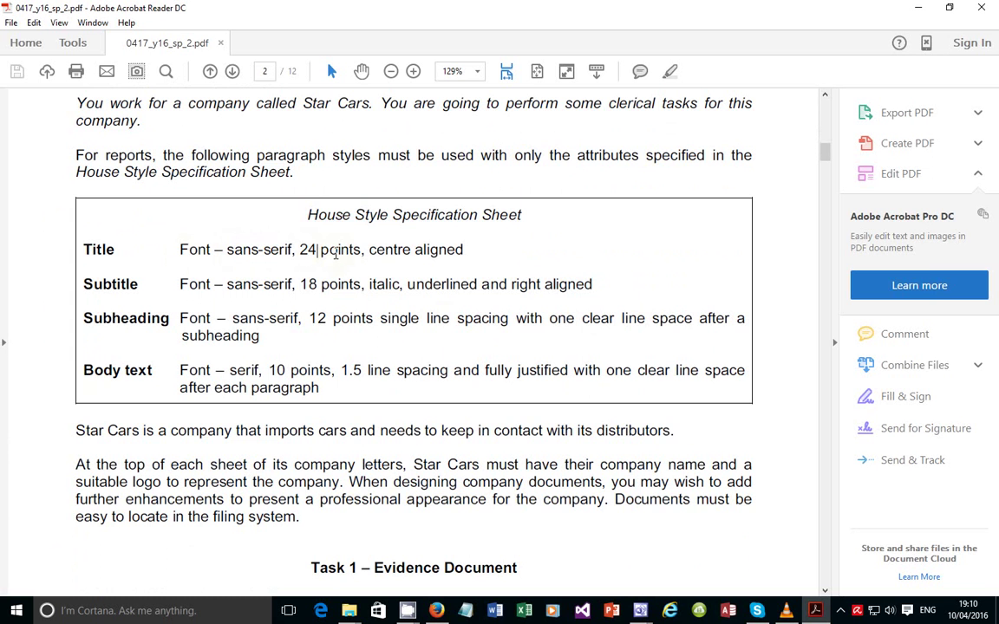
click(409, 250)
drag(345, 380, 152, 230)
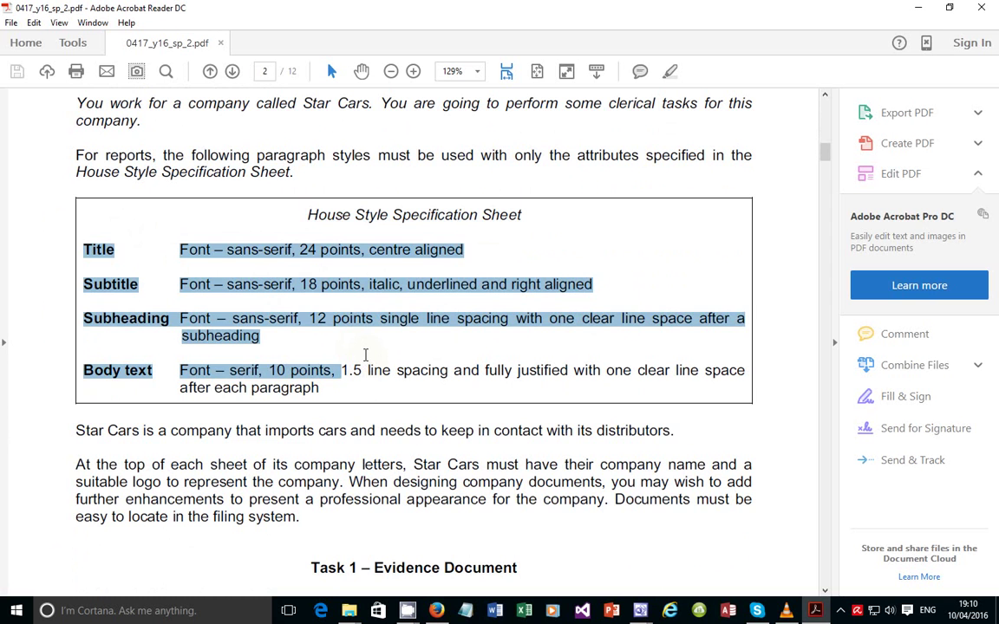
click(366, 354)
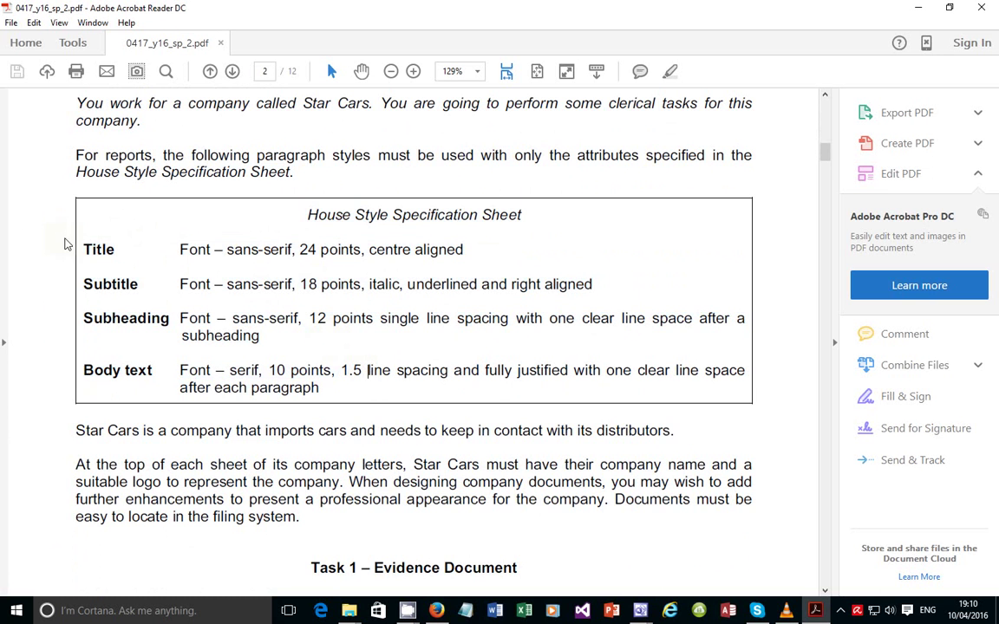
double_click(95, 250)
double_click(111, 284)
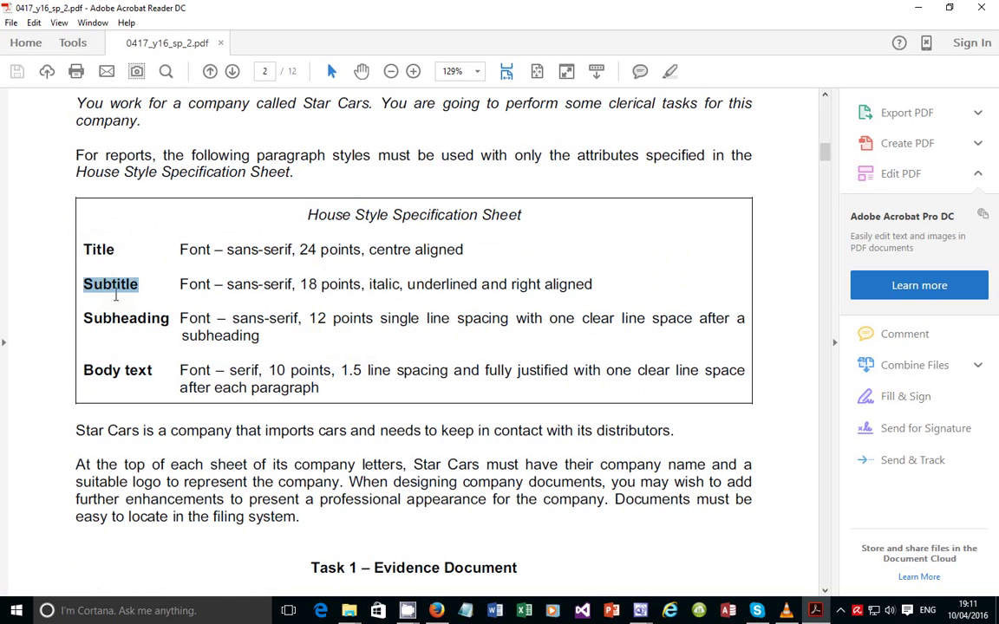
double_click(124, 319)
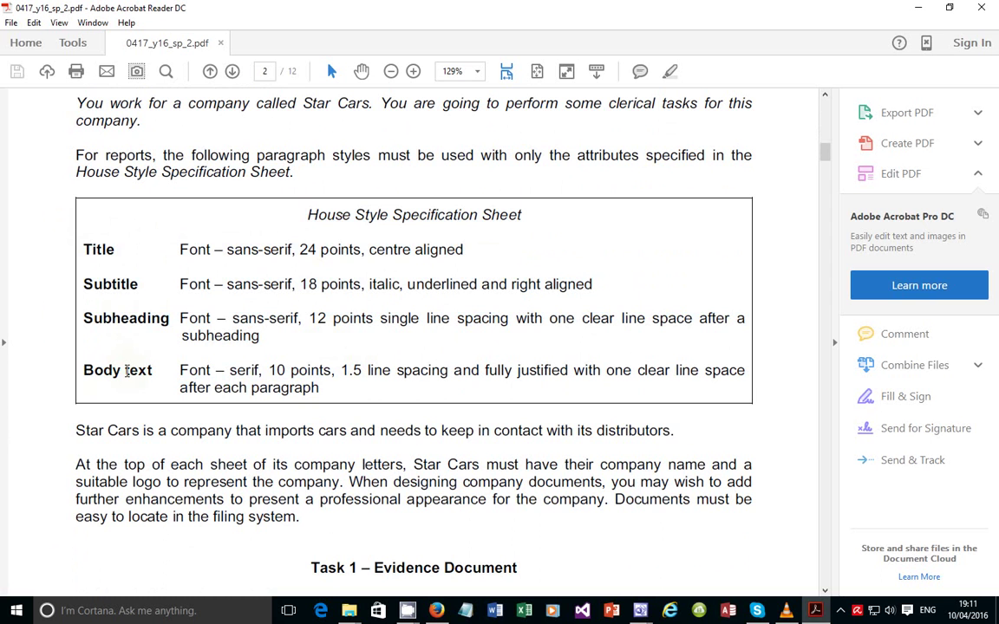
double_click(129, 371)
drag(181, 256, 305, 357)
click(302, 319)
scroll(335, 350, down, 2)
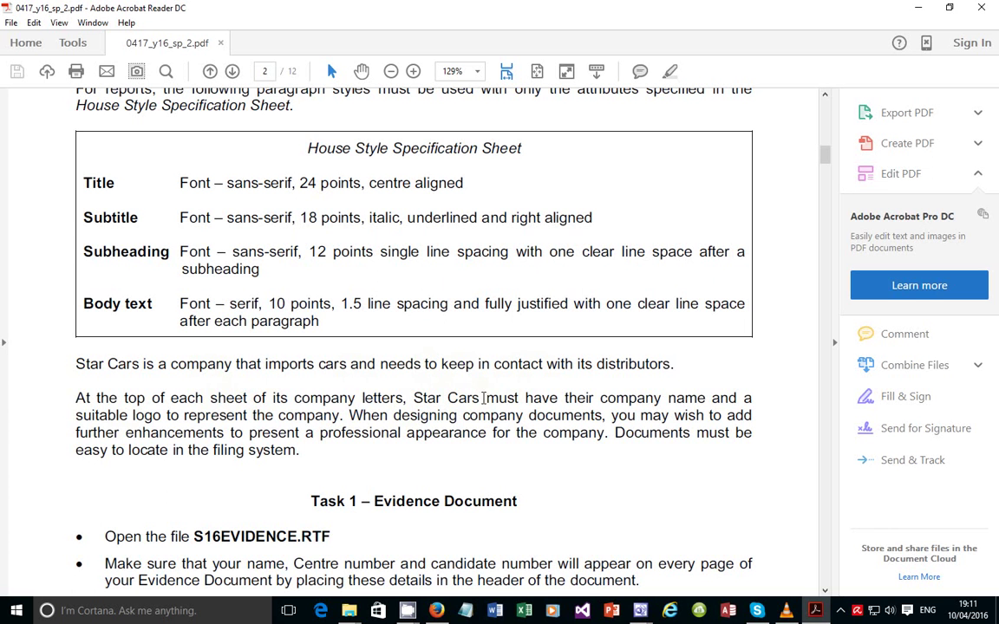
double_click(724, 399)
scroll(365, 431, down, 1)
scroll(382, 416, down, 1)
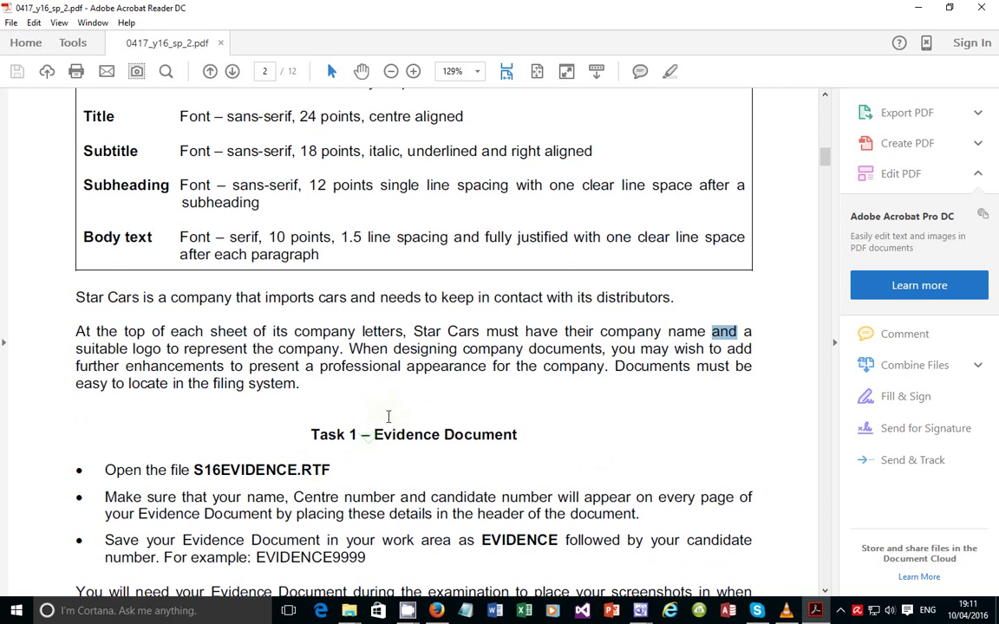
click(377, 401)
scroll(436, 382, down, 1)
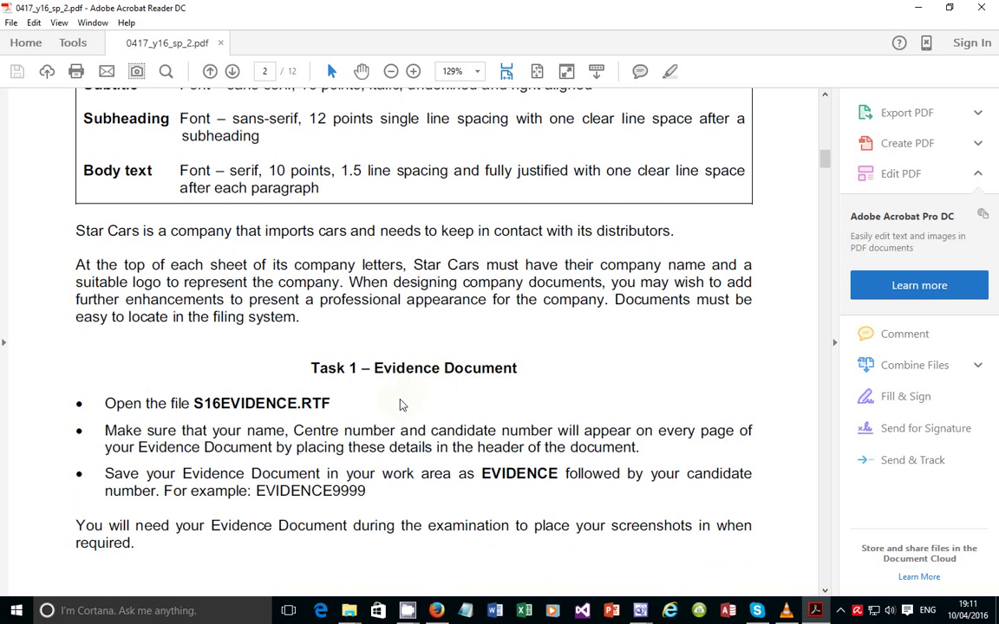
scroll(400, 404, down, 1)
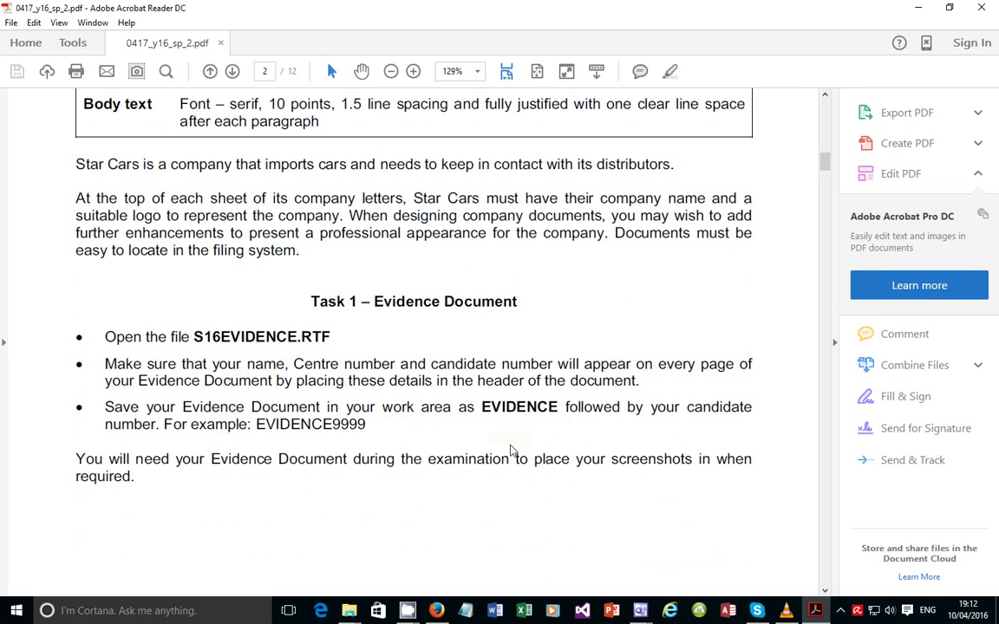
mouse_move(348, 611)
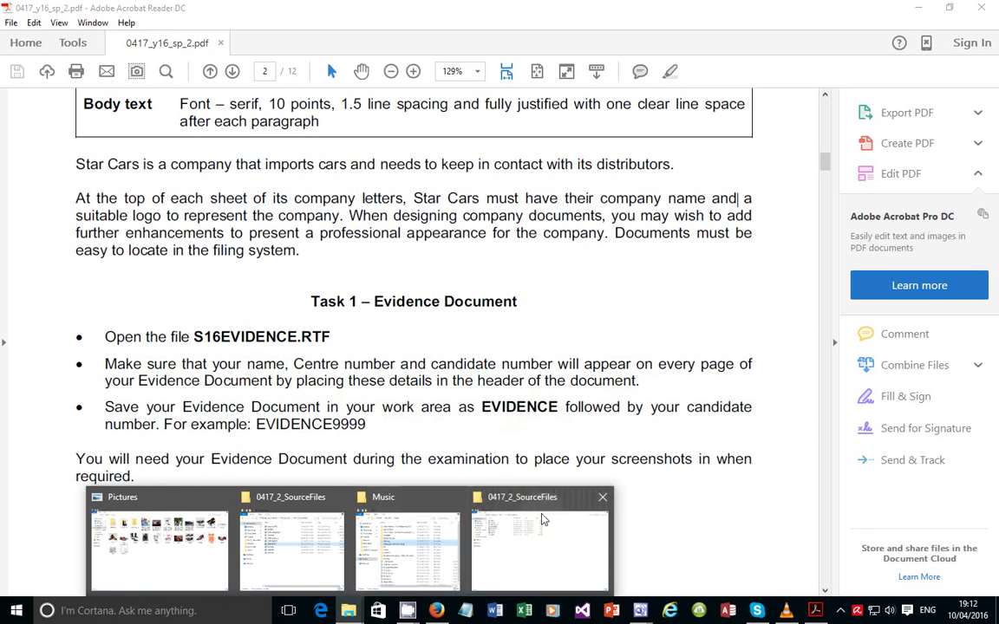
Open S16EVIDENCE from 0417_2_SourceFiles with Word 2016 using Open with
click(533, 547)
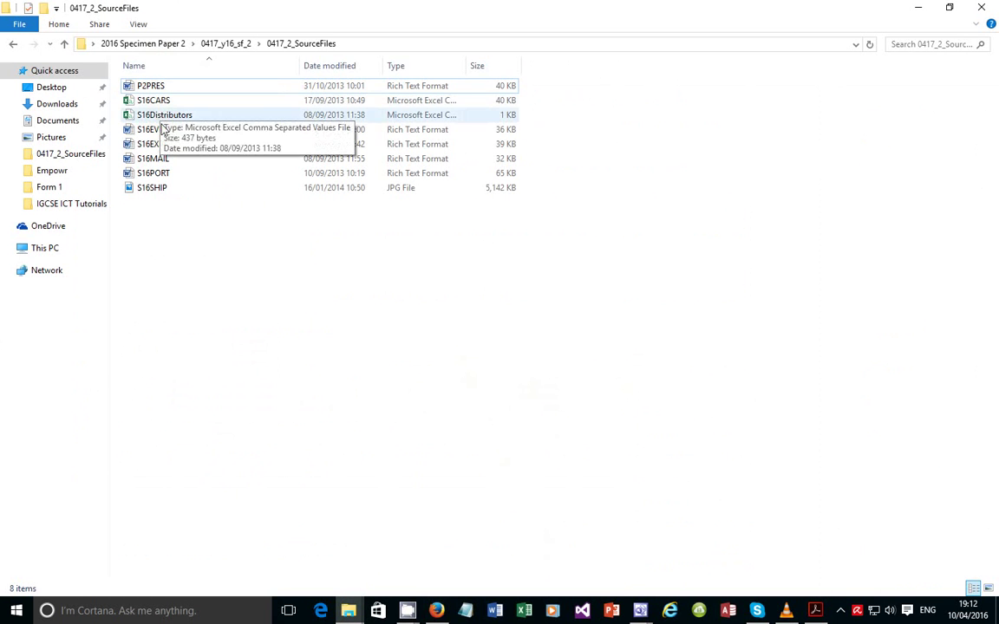
right_click(159, 137)
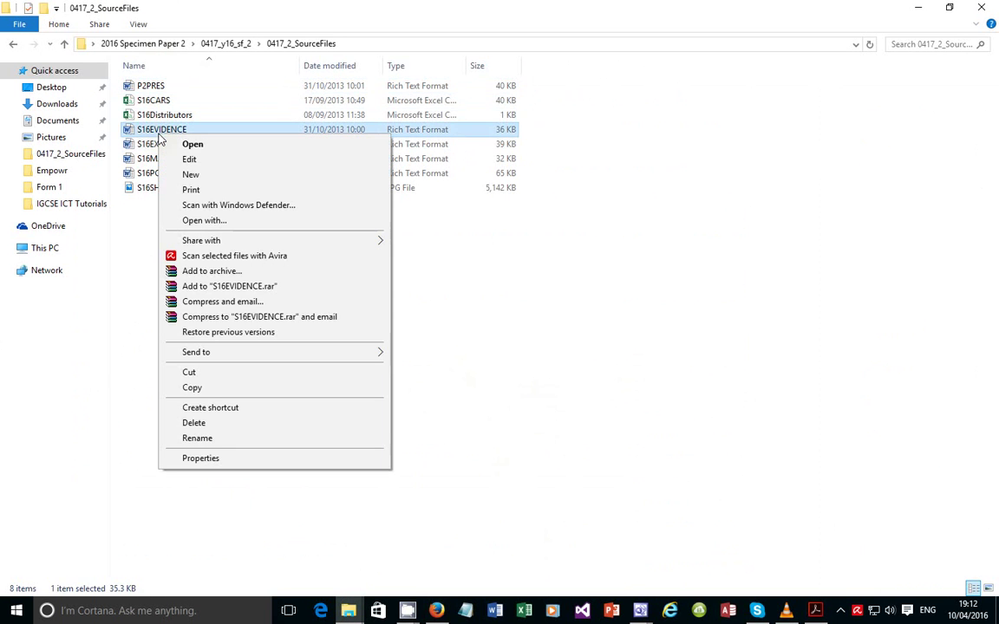
click(265, 222)
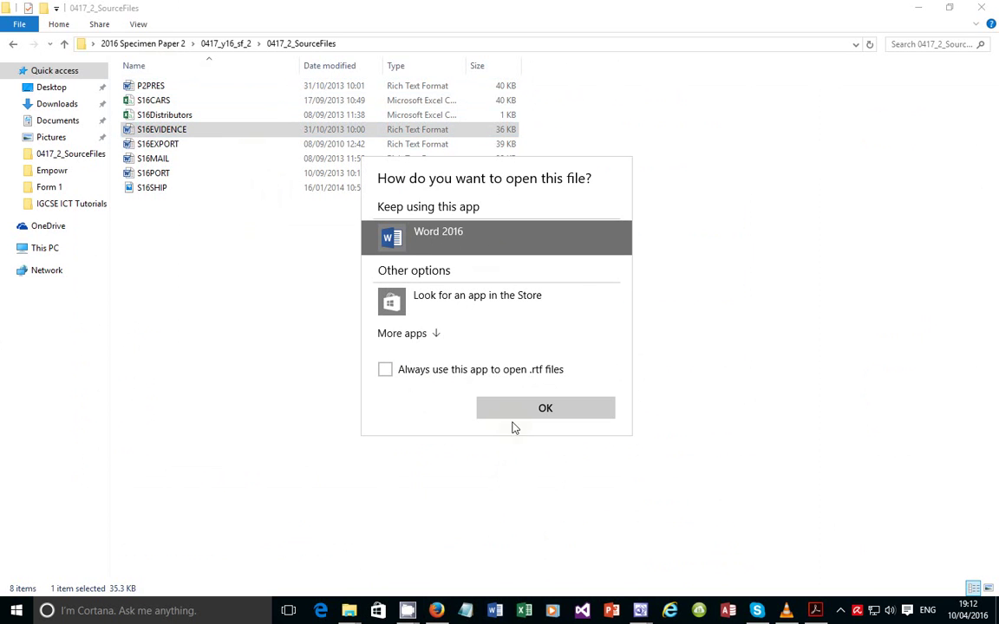
click(511, 410)
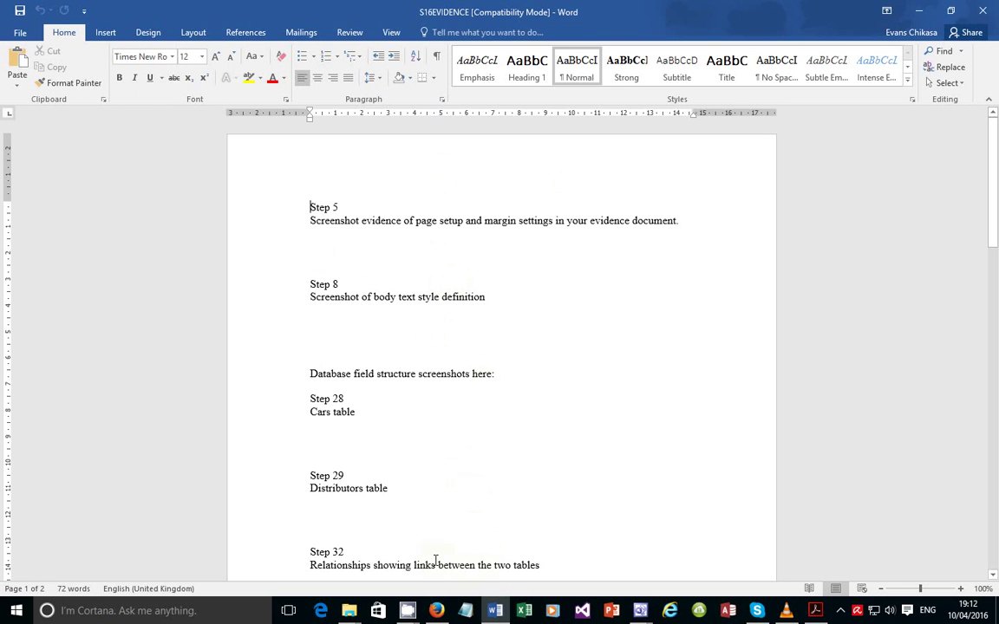
click(815, 611)
drag(105, 364, 661, 384)
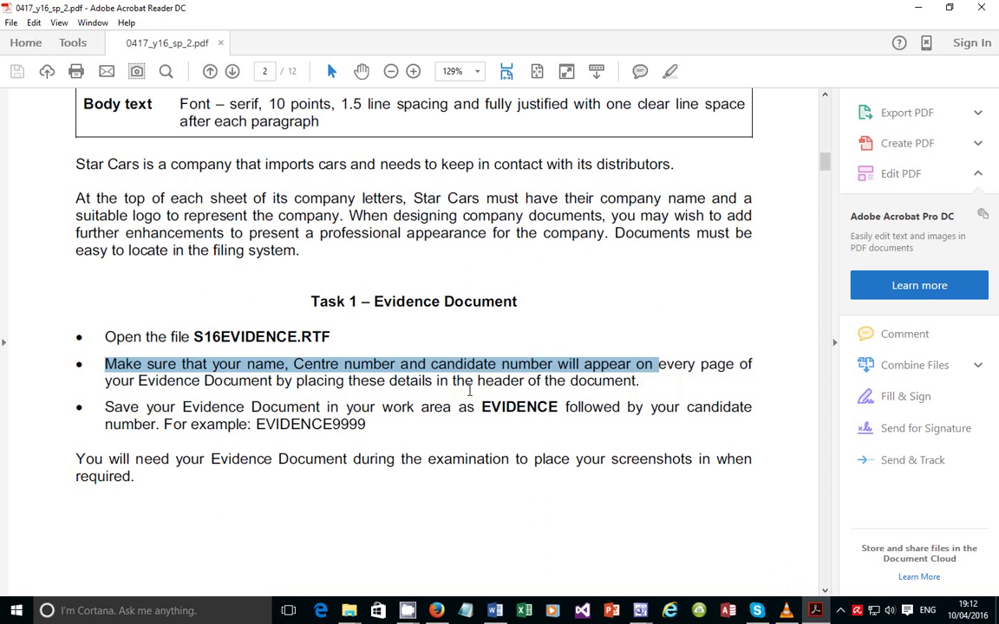
drag(643, 380, 479, 384)
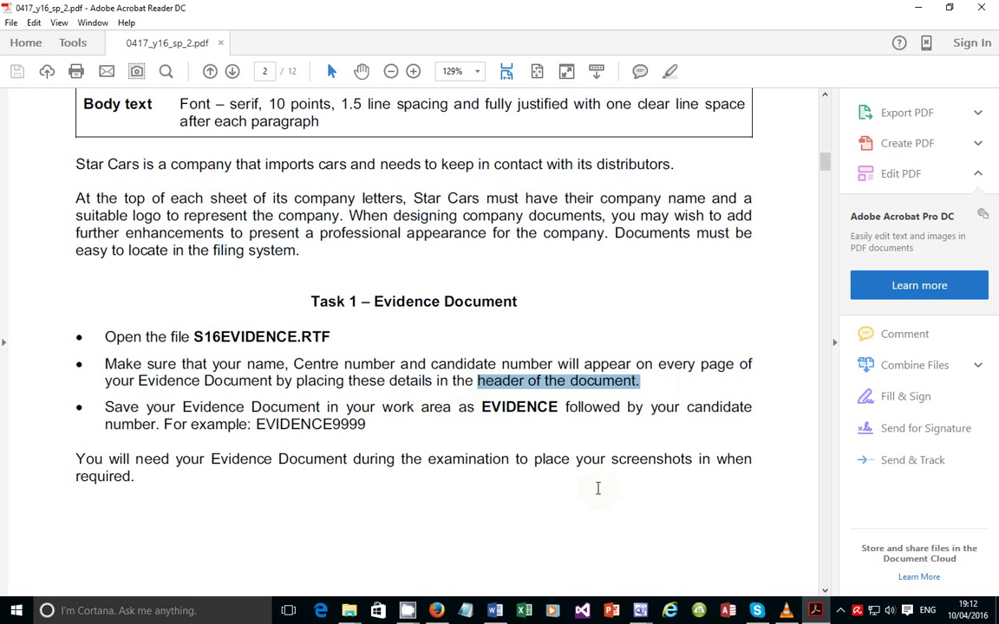
key(alt+Tab)
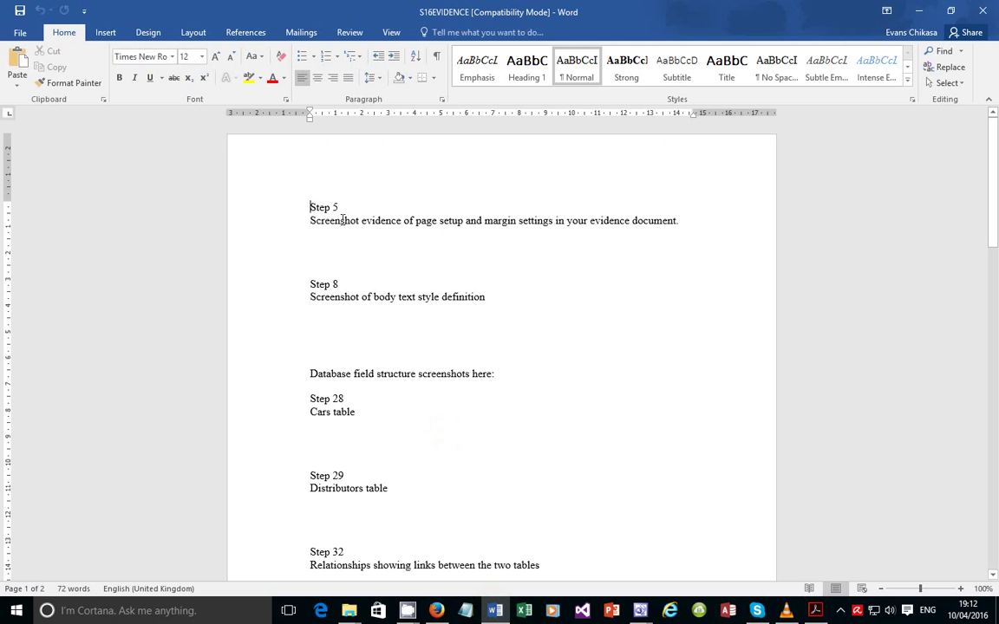
Insert a Blank (Three Columns) header into the document
click(90, 32)
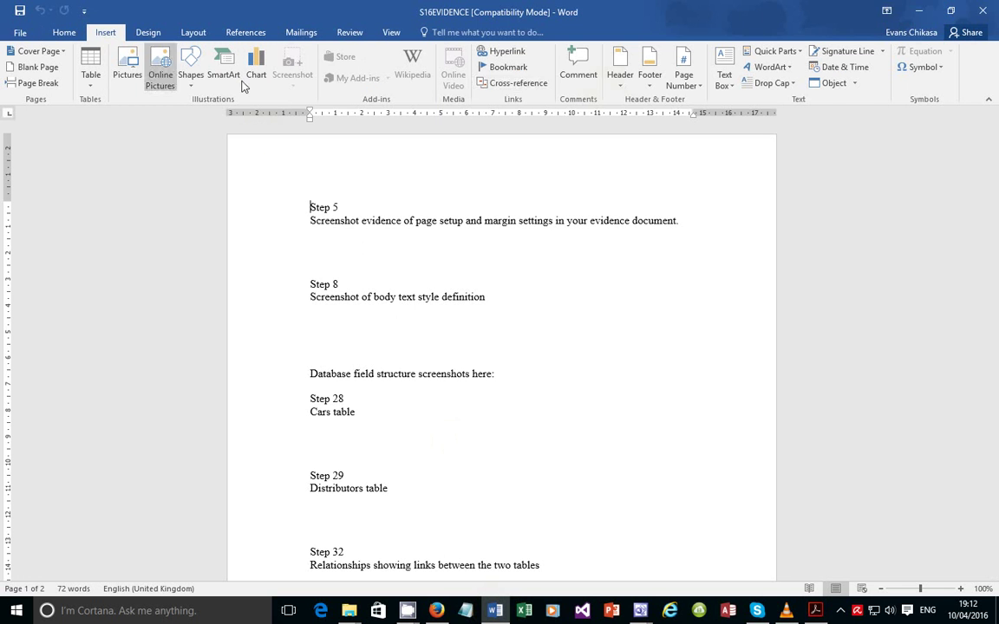
click(619, 70)
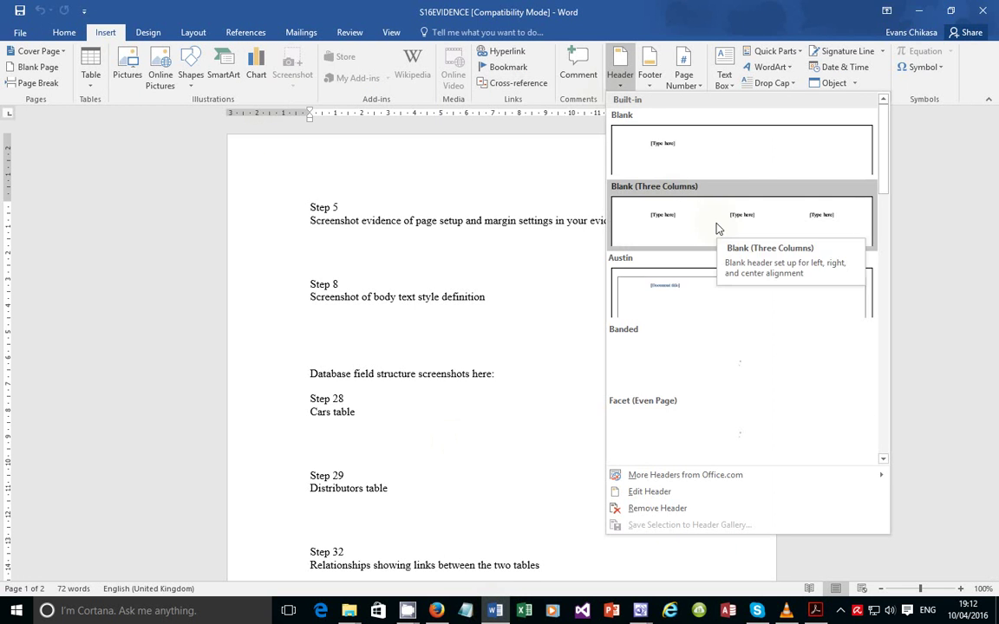
click(715, 227)
Fill the left, middle and right header placeholders with the candidate's name, centre number and candidate number
click(338, 176)
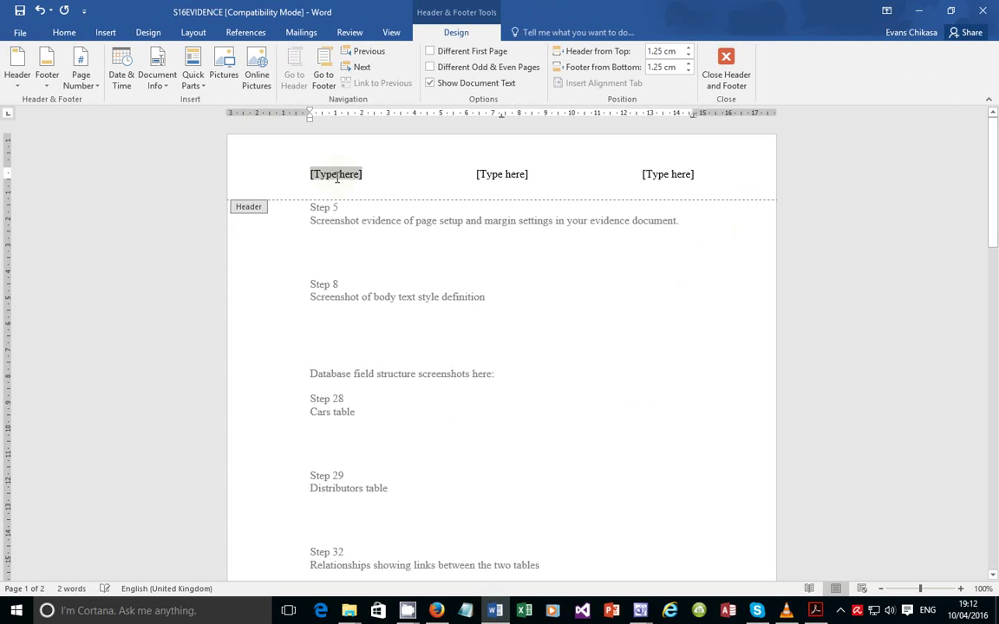
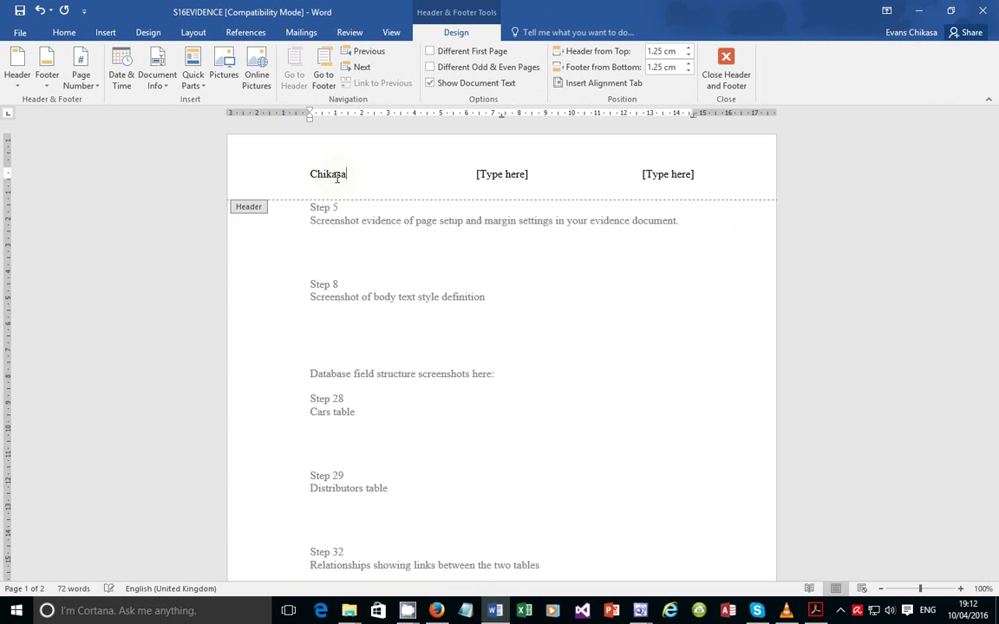
click(524, 175)
text(Z)
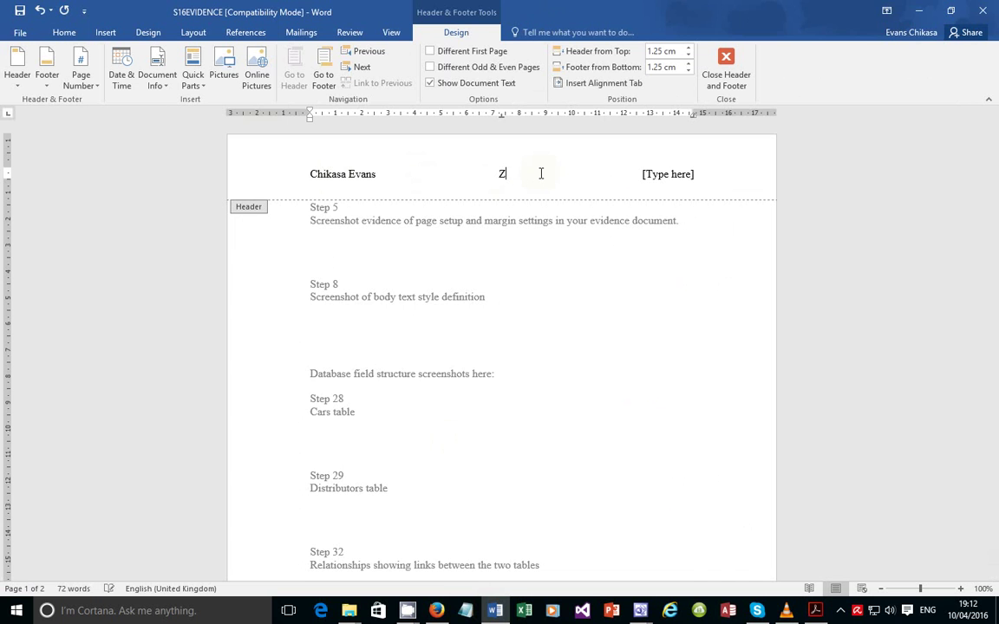
text(M556)
click(682, 173)
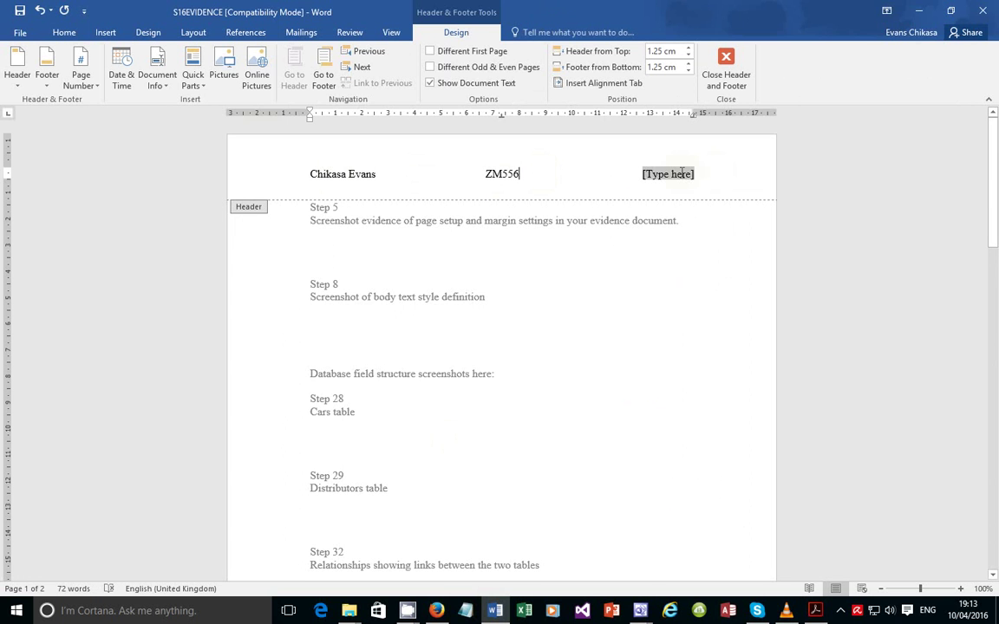
text(100)
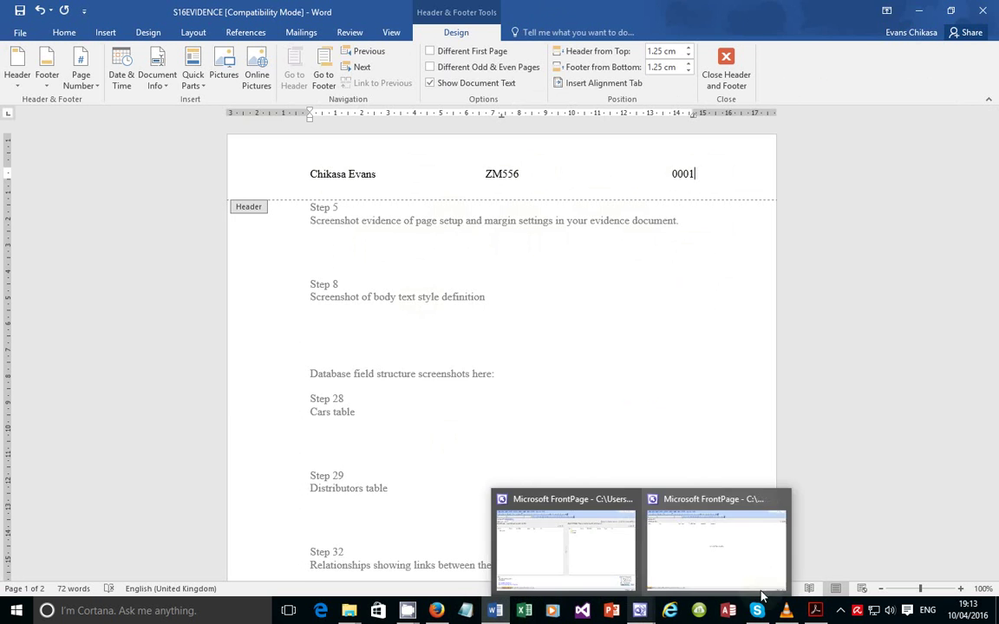
click(816, 610)
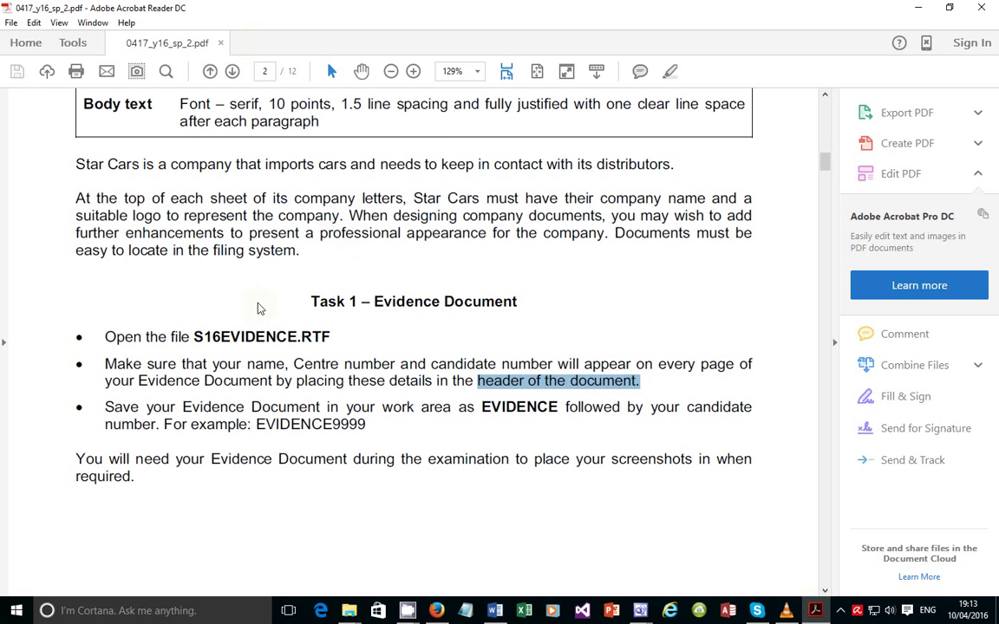
scroll(295, 343, down, 1)
drag(184, 343, 302, 347)
drag(482, 343, 547, 345)
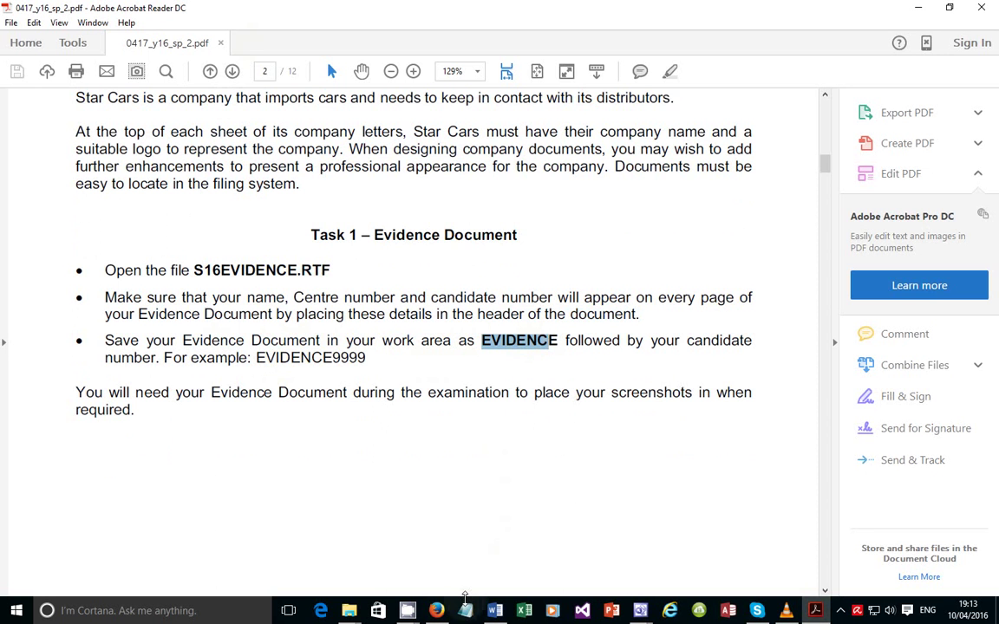
click(495, 610)
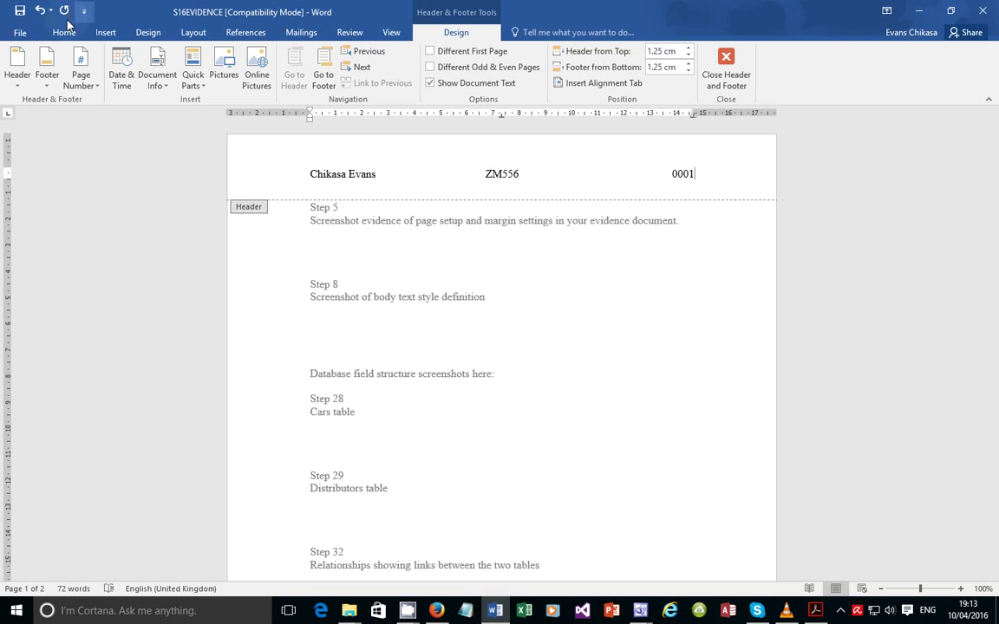
Save the evidence document as EVIDENCE0001 in the 0417_2_SourceFiles folder
click(21, 35)
click(40, 170)
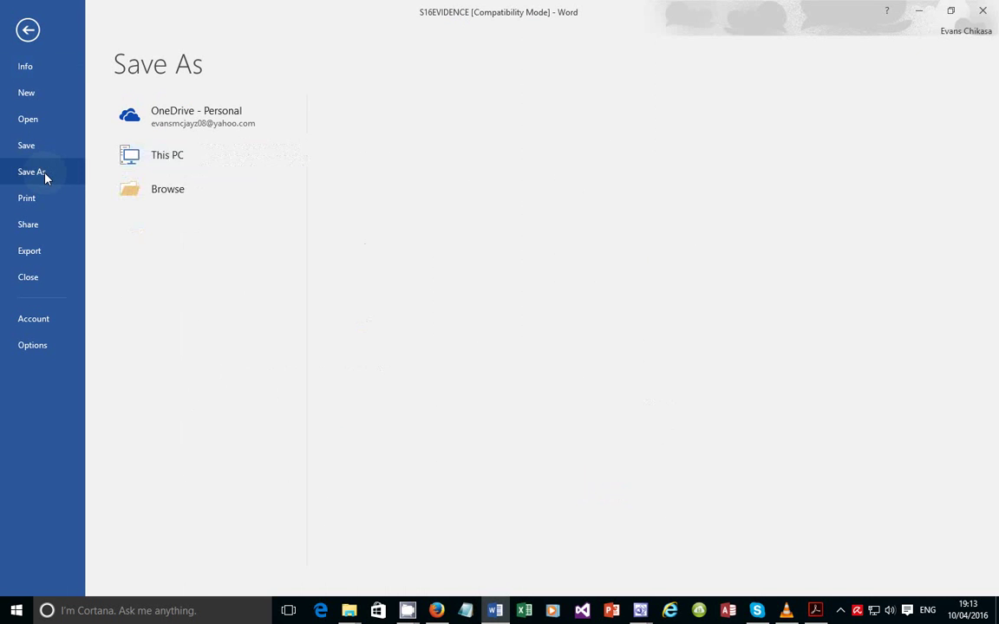
click(206, 234)
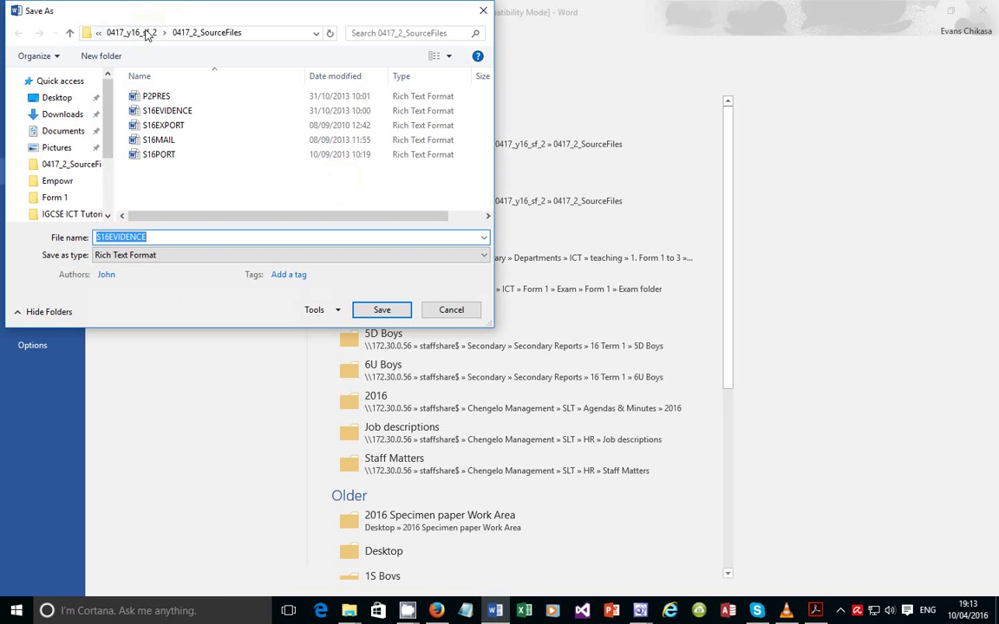
text(EVID)
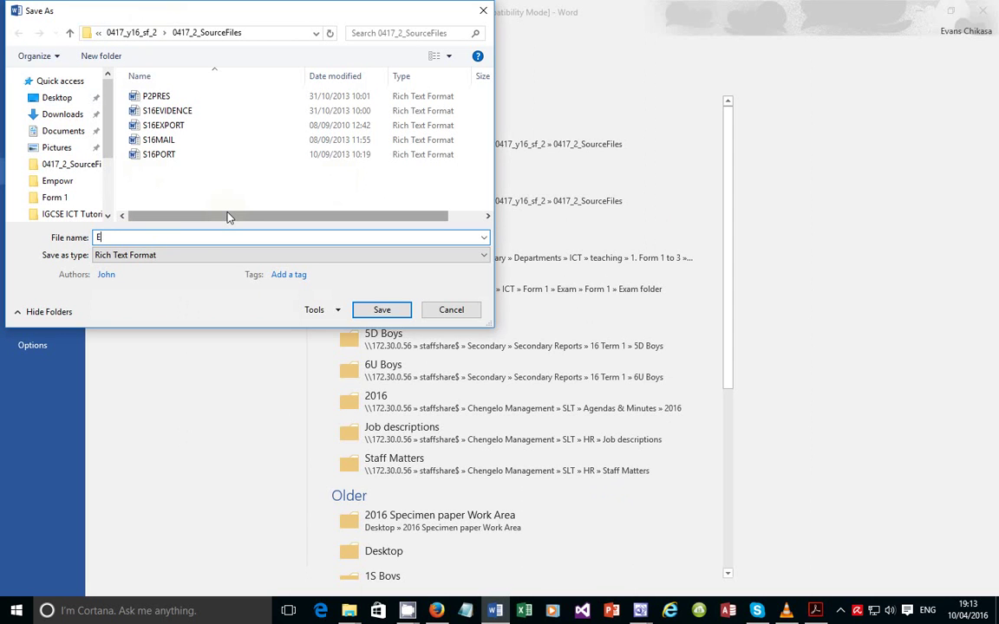
text(ENCE0001)
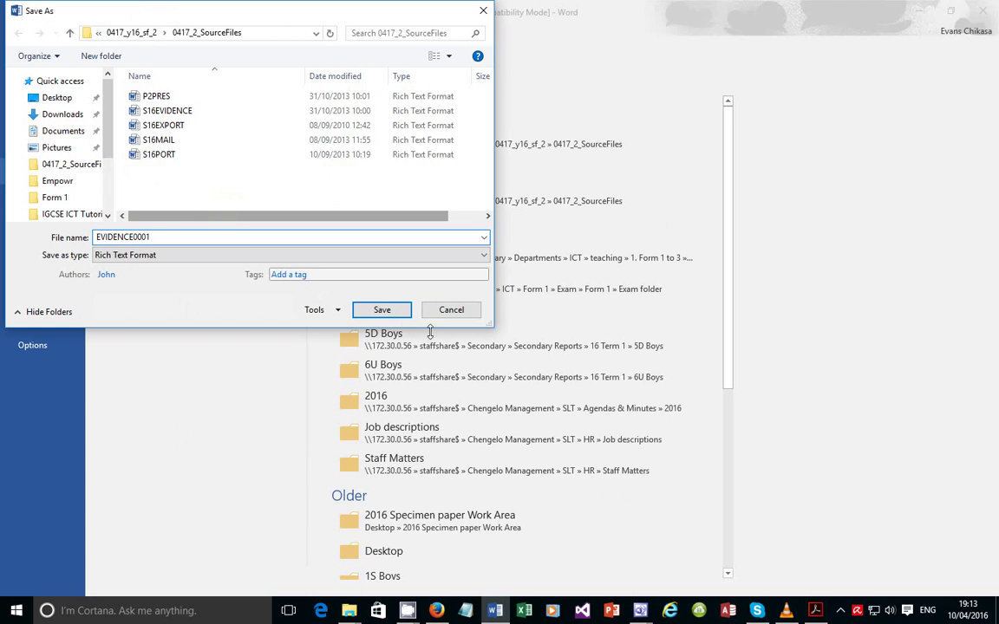
click(382, 311)
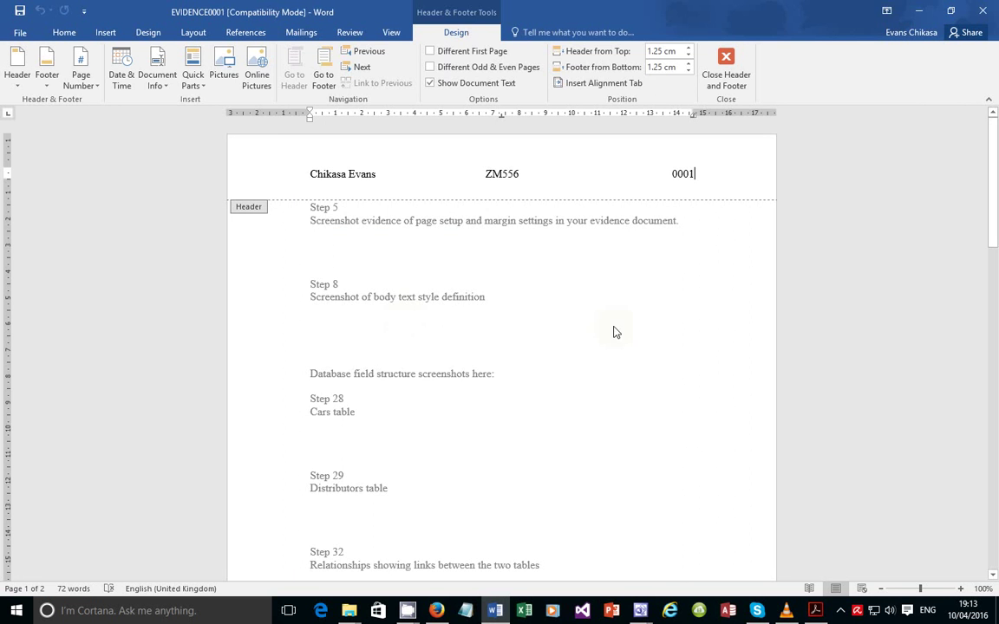
Close the header, dismiss the YouTube notification and lower the speaker volume to 37
click(709, 72)
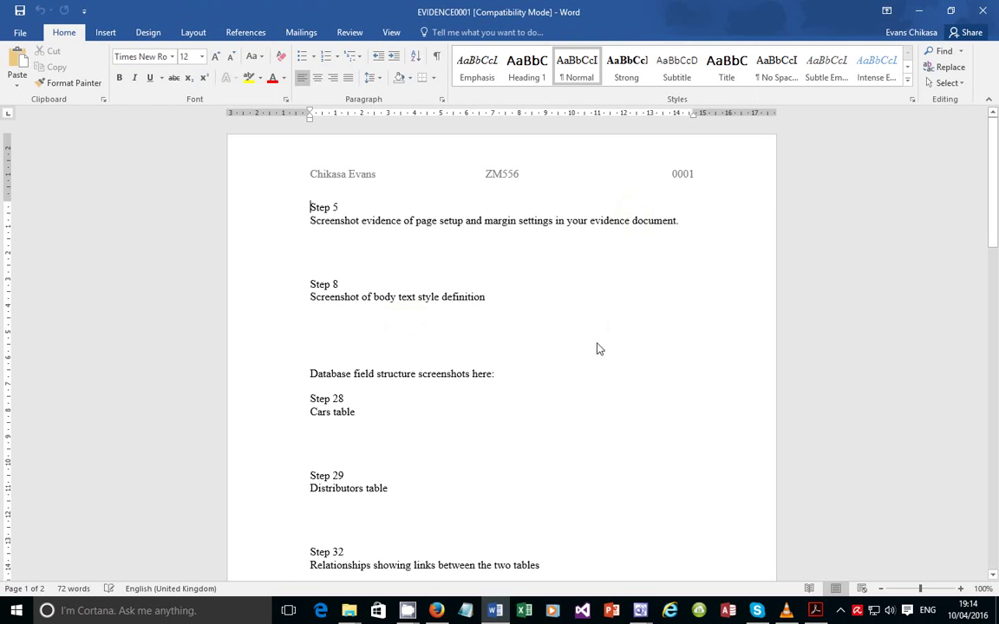
click(816, 611)
scroll(553, 424, down, 2)
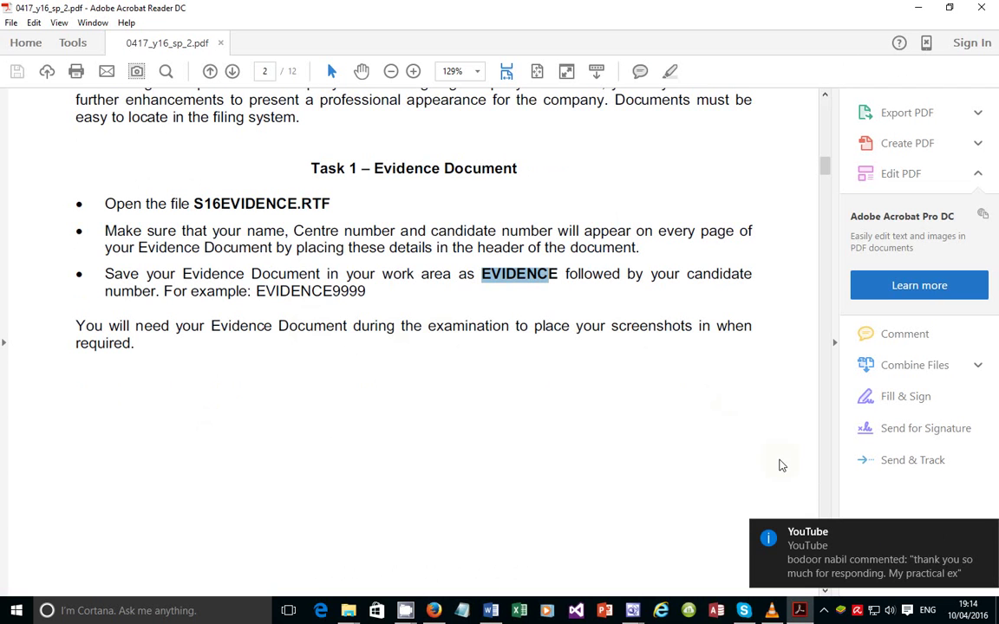
click(986, 534)
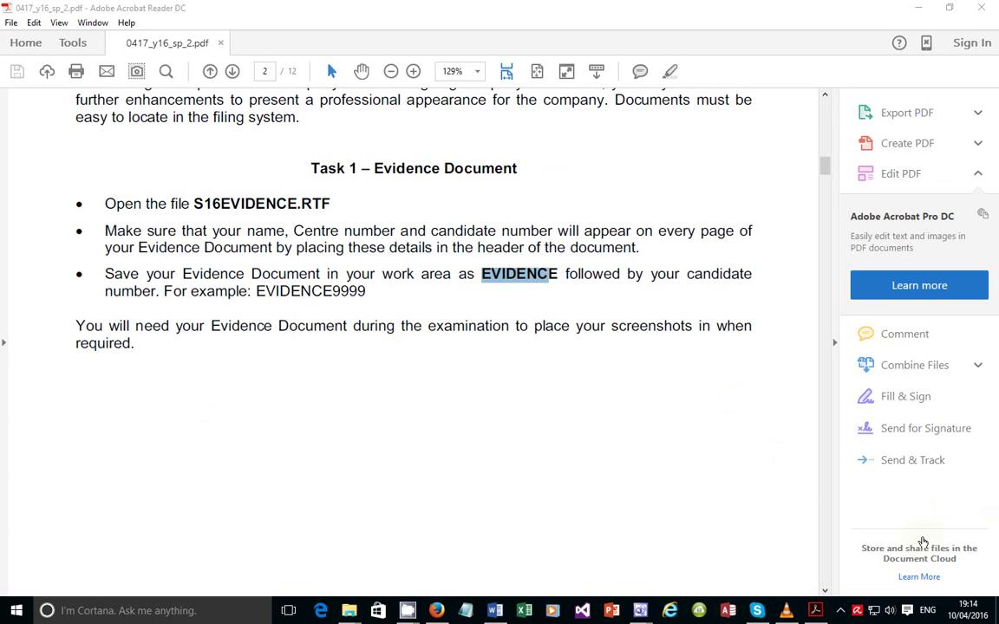
click(889, 611)
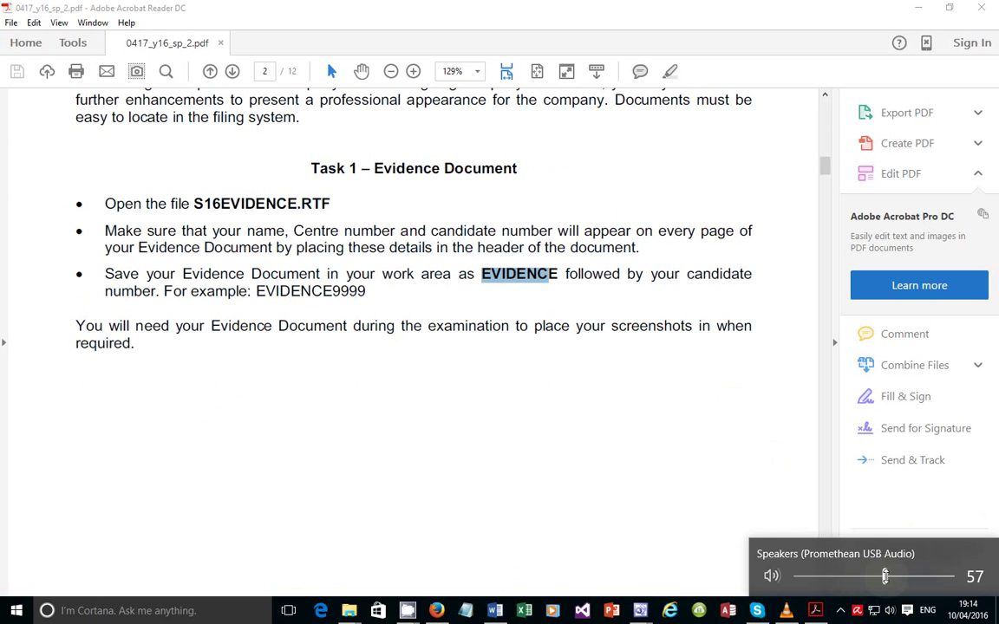
drag(886, 577, 857, 577)
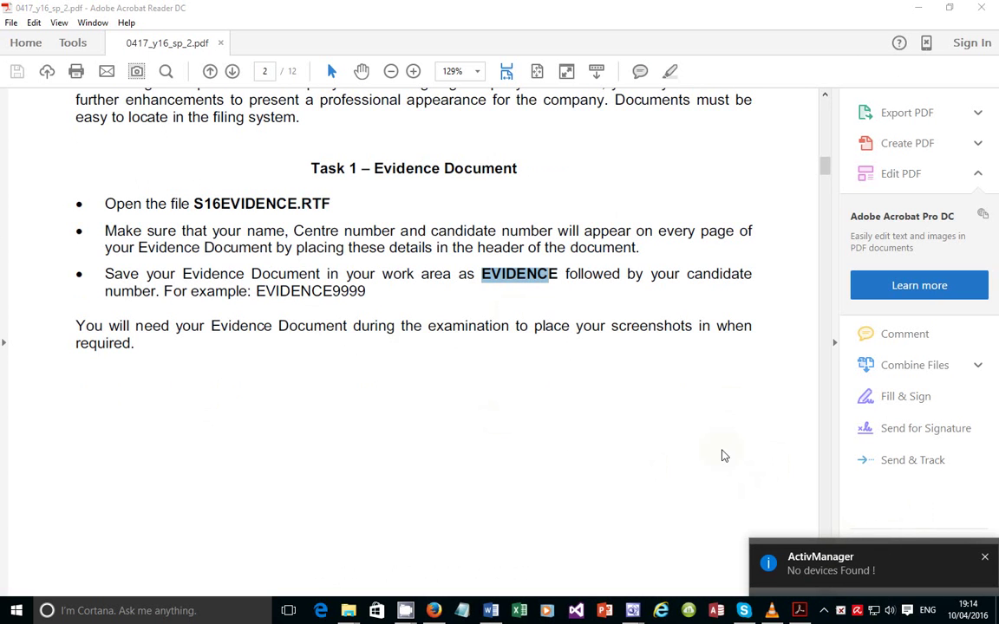
Scroll the task sheet to page 3, where Task 2 loads S16PORT.RTF
click(613, 418)
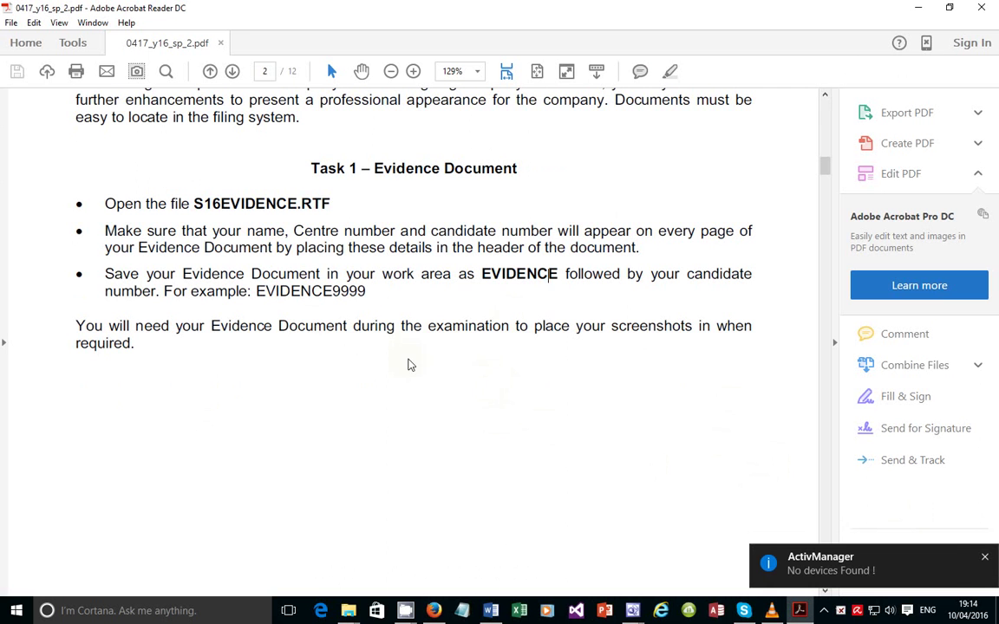
scroll(368, 429, down, 6)
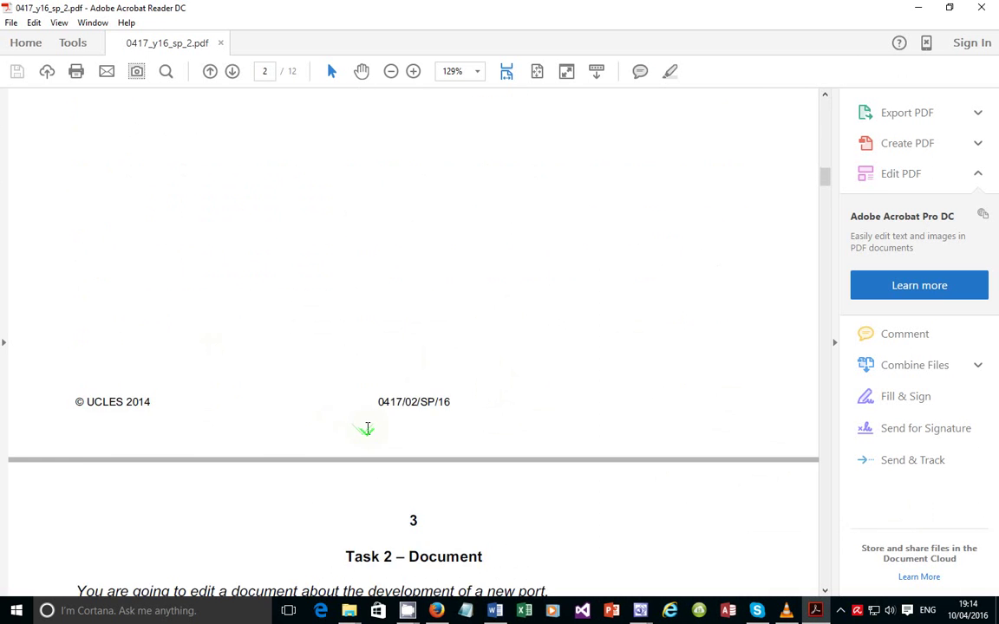
scroll(368, 430, down, 6)
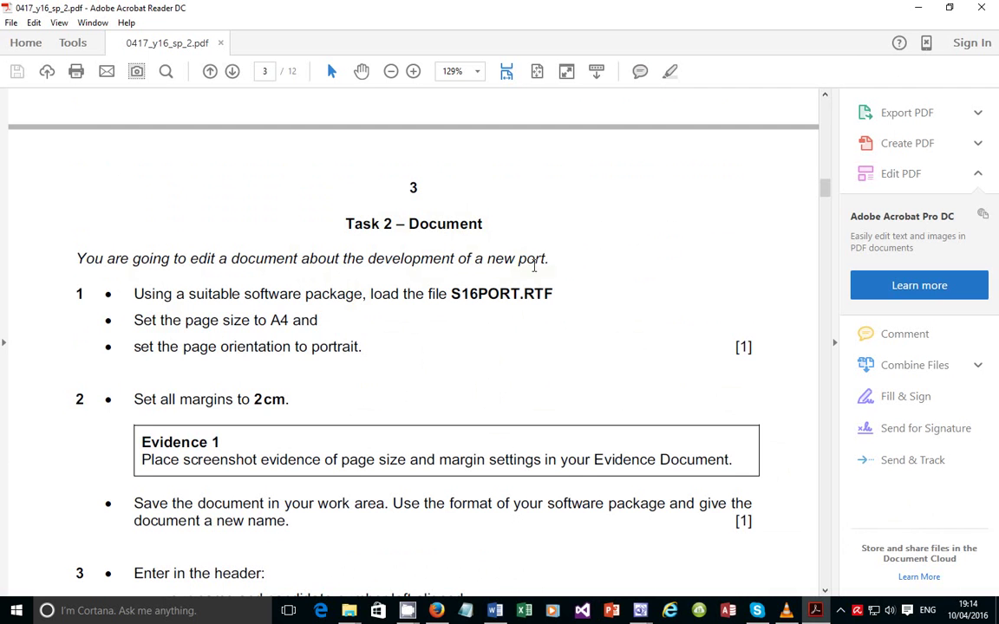
scroll(227, 338, down, 2)
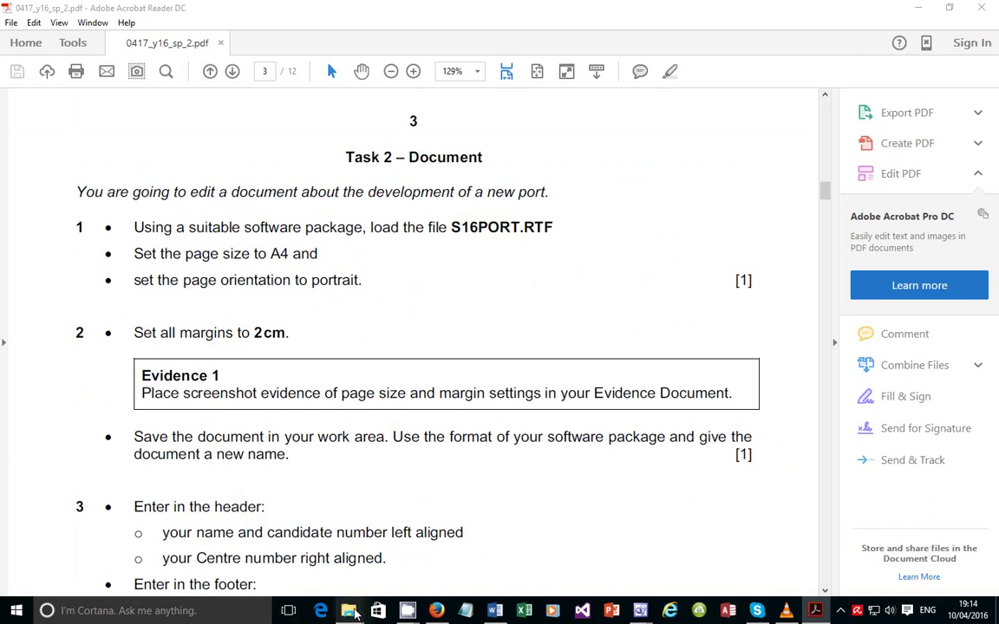
Open S16PORT in Word from the 0417_2_SourceFiles folder's right-click menu
mouse_move(349, 611)
click(529, 542)
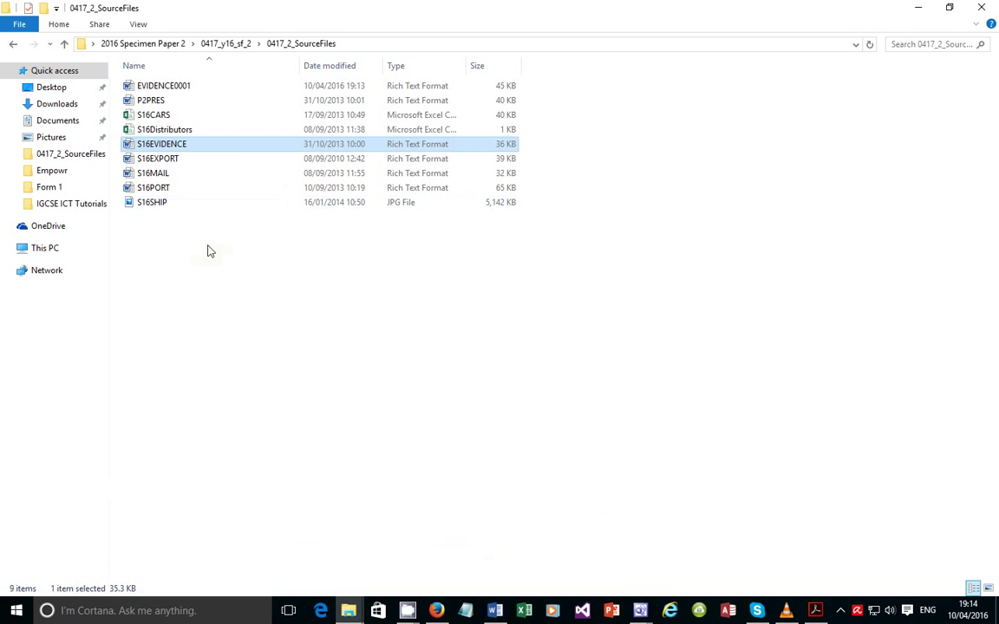
click(216, 282)
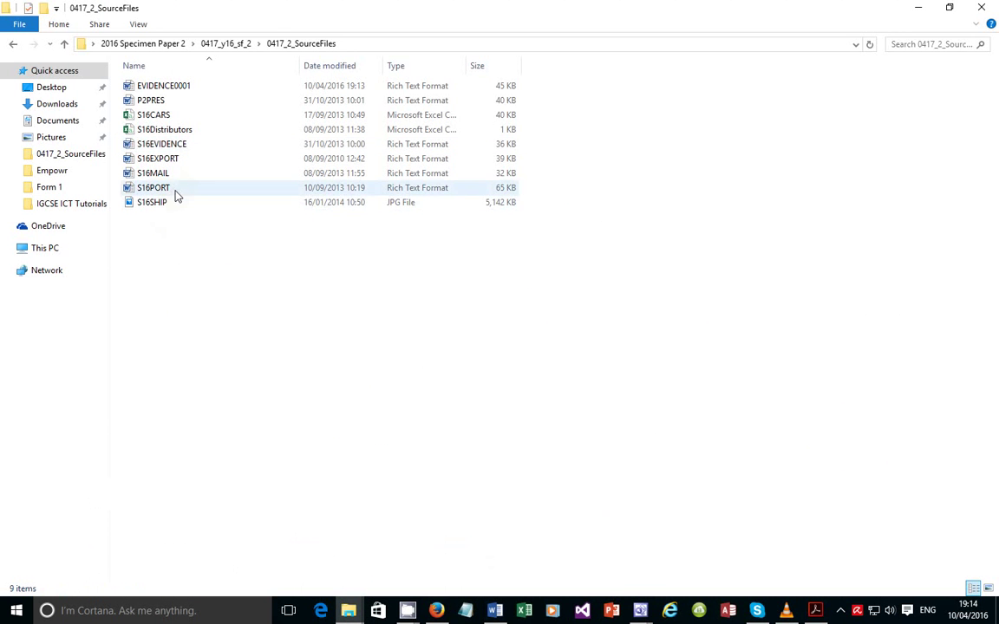
right_click(174, 191)
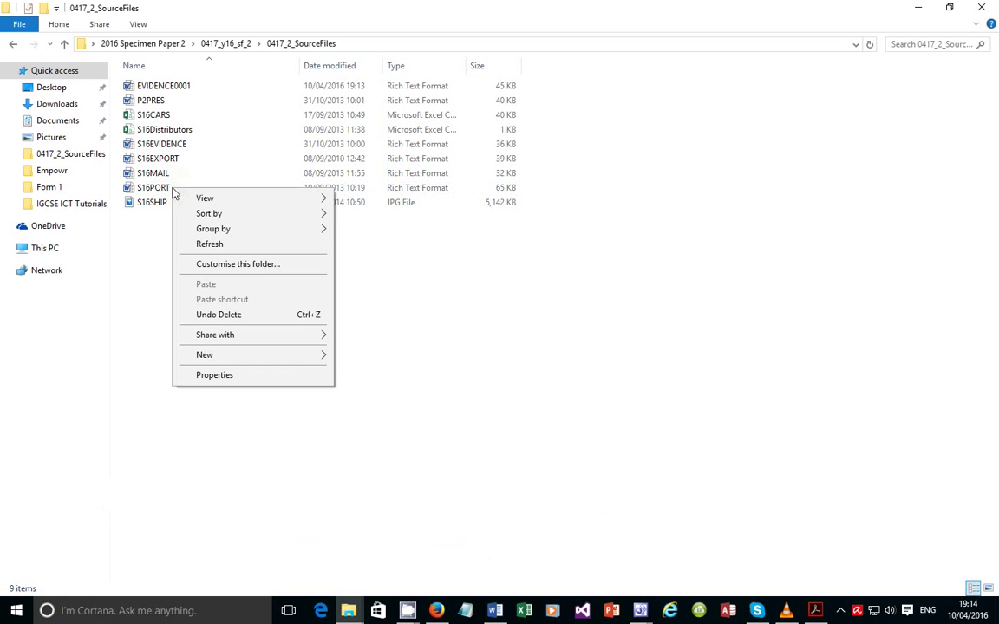
right_click(157, 191)
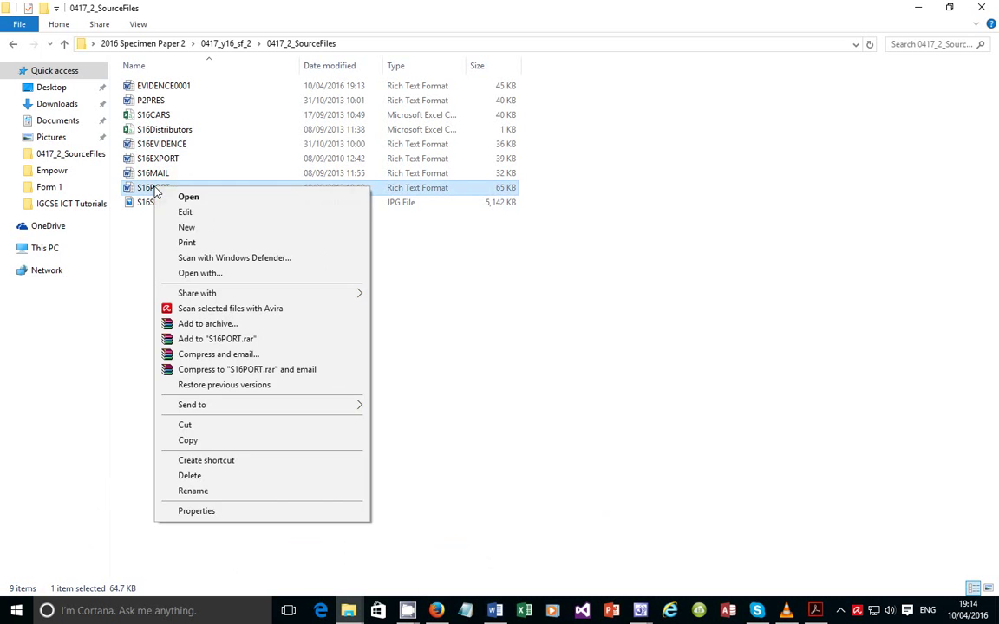
click(199, 200)
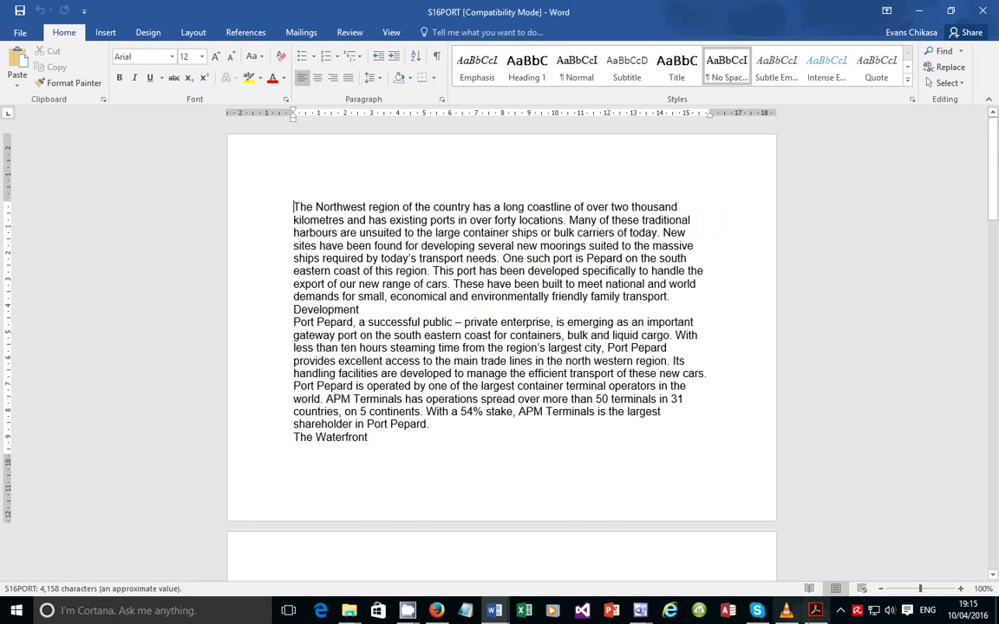
Compare the portrait orientation instruction with S16PORT, checking the rail link and islands paragraph formatting
click(814, 611)
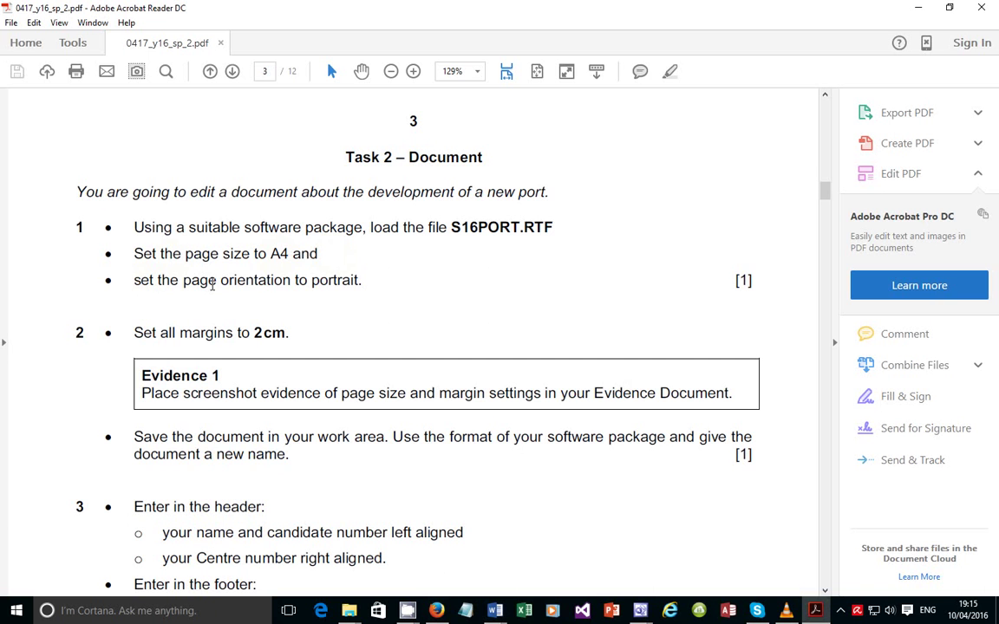
drag(158, 284, 357, 278)
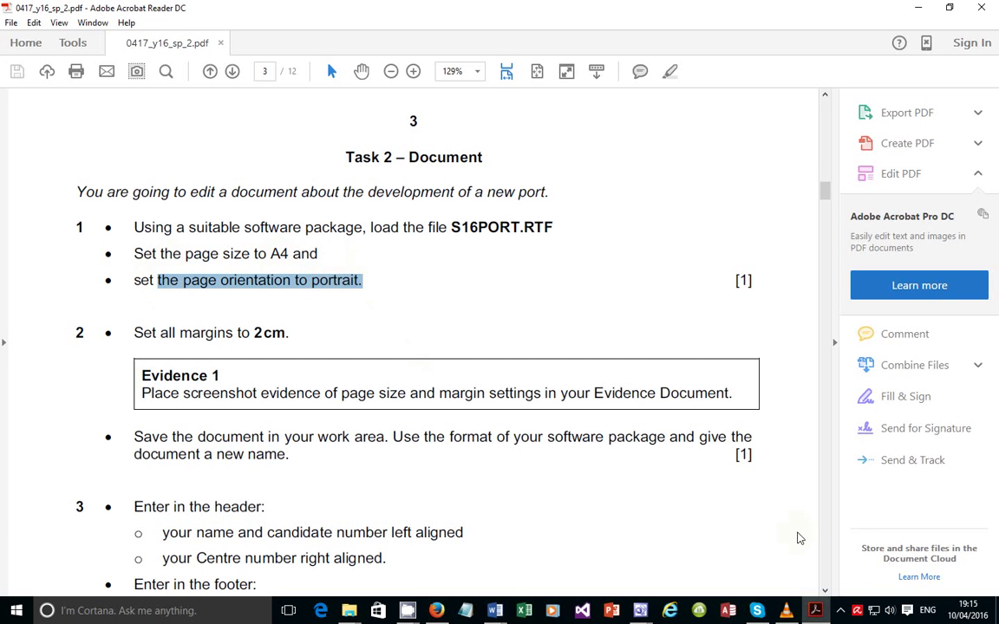
mouse_move(498, 616)
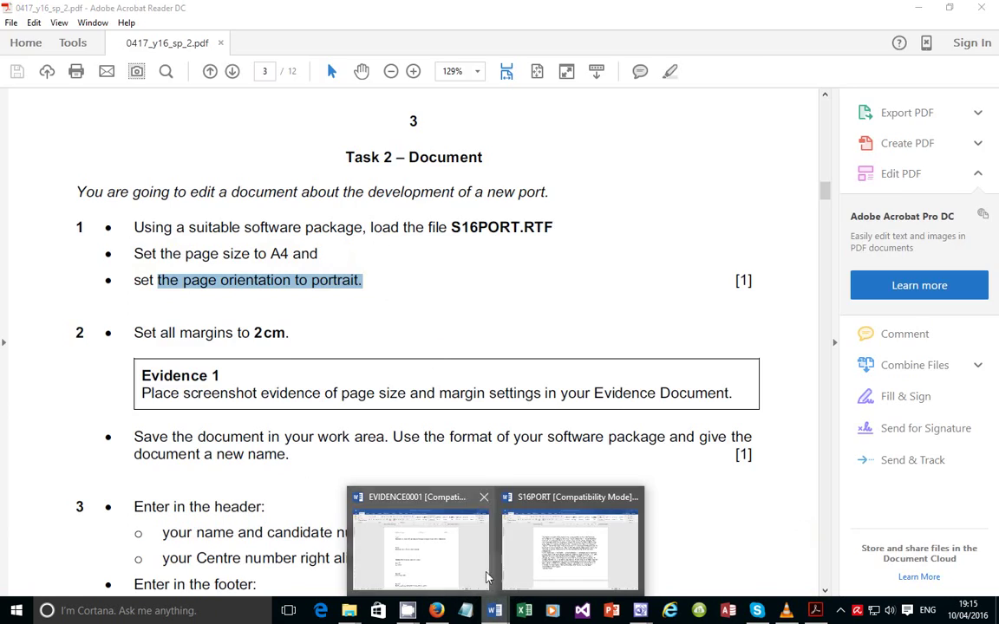
click(538, 521)
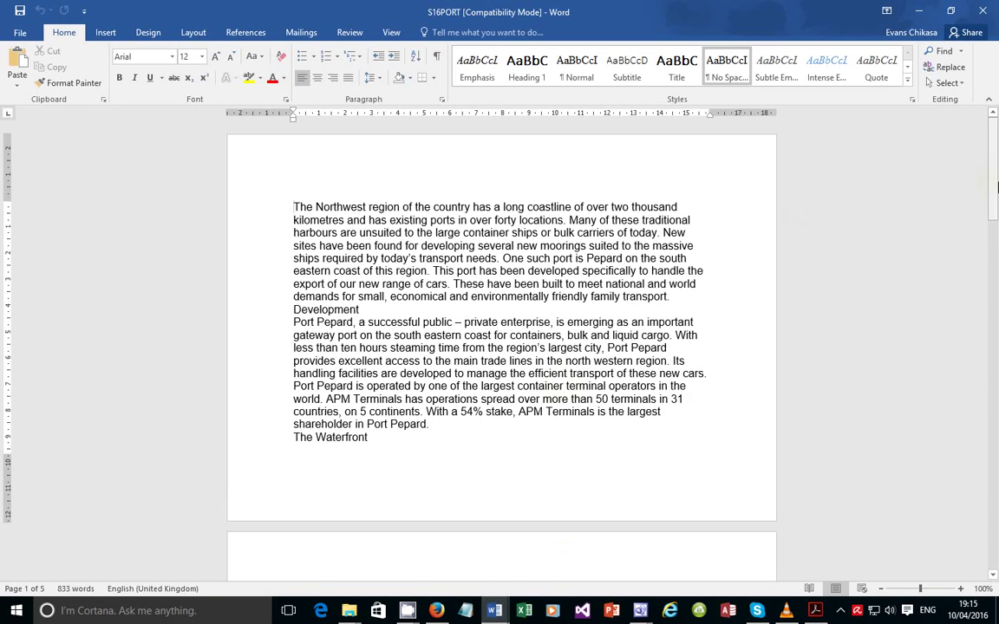
drag(994, 174, 975, 217)
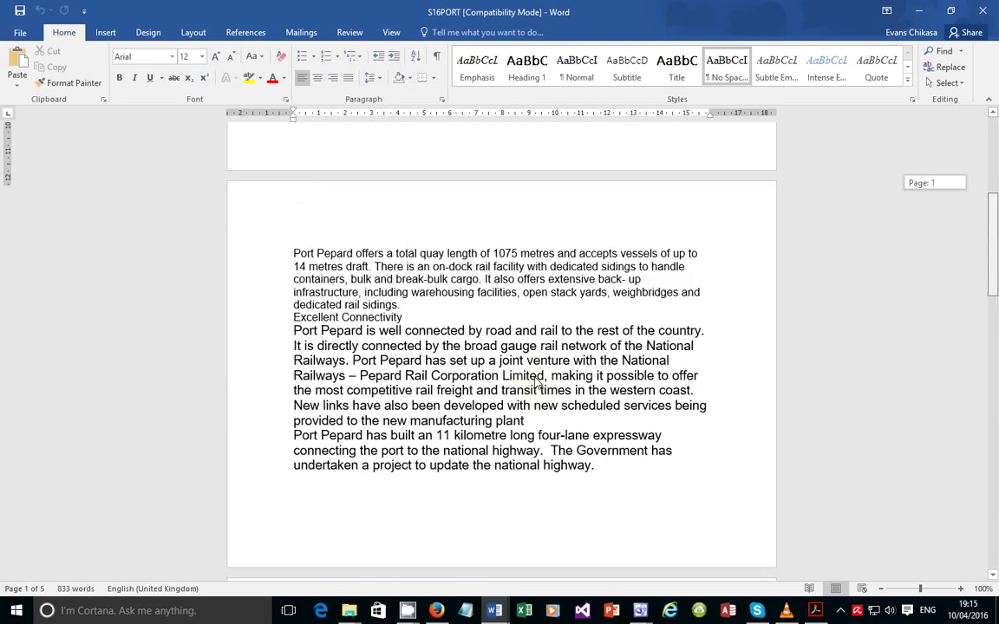
scroll(535, 379, up, 8)
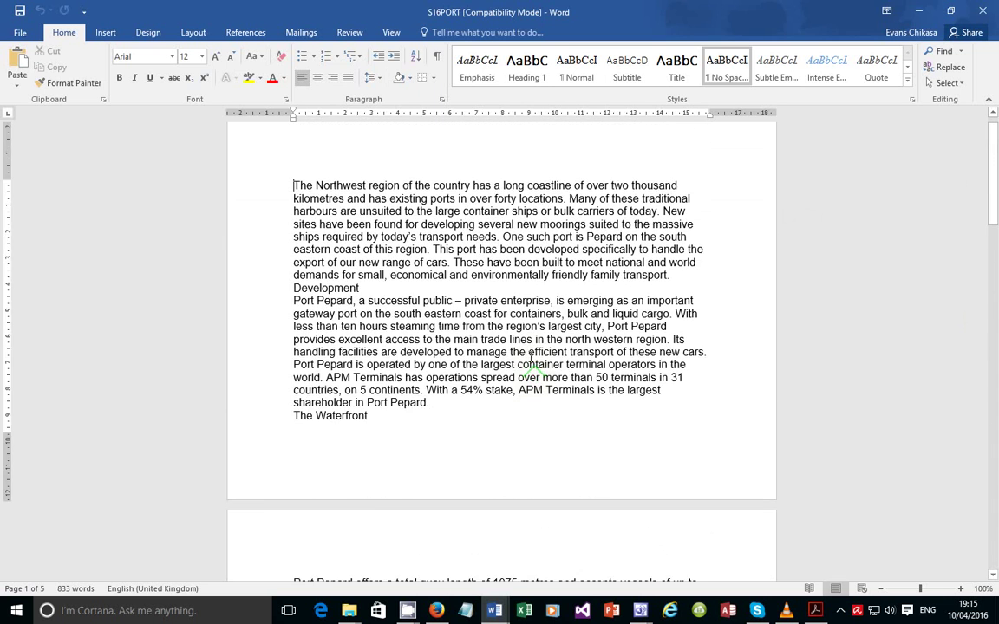
middle_click(529, 382)
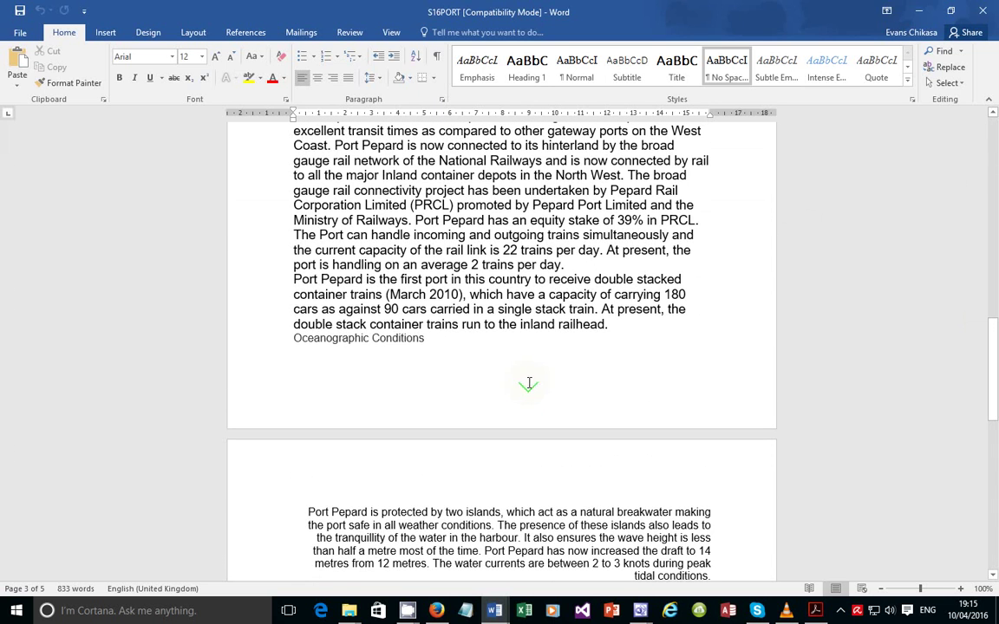
click(467, 251)
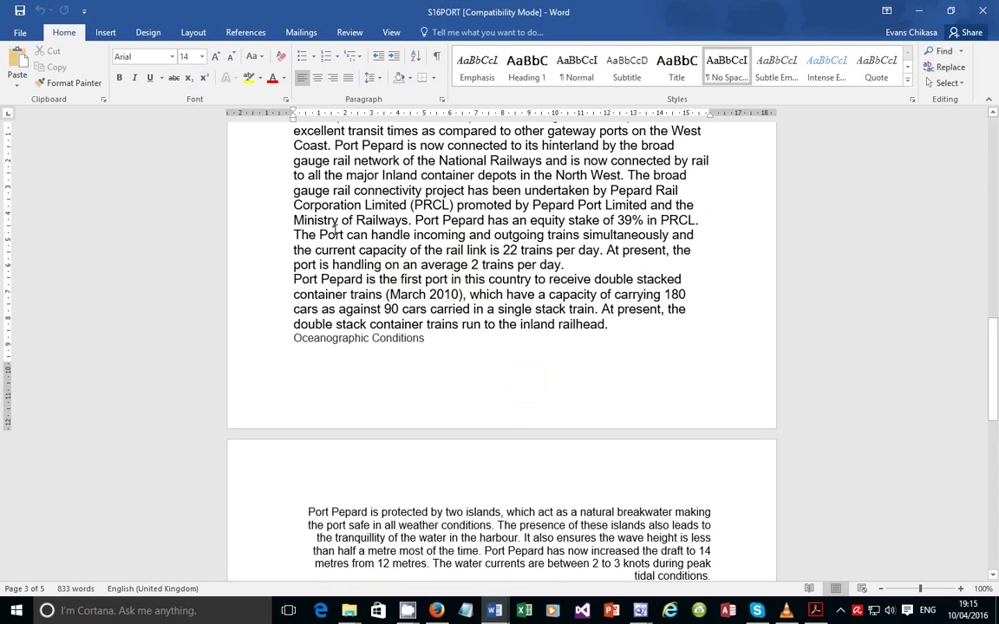
click(491, 525)
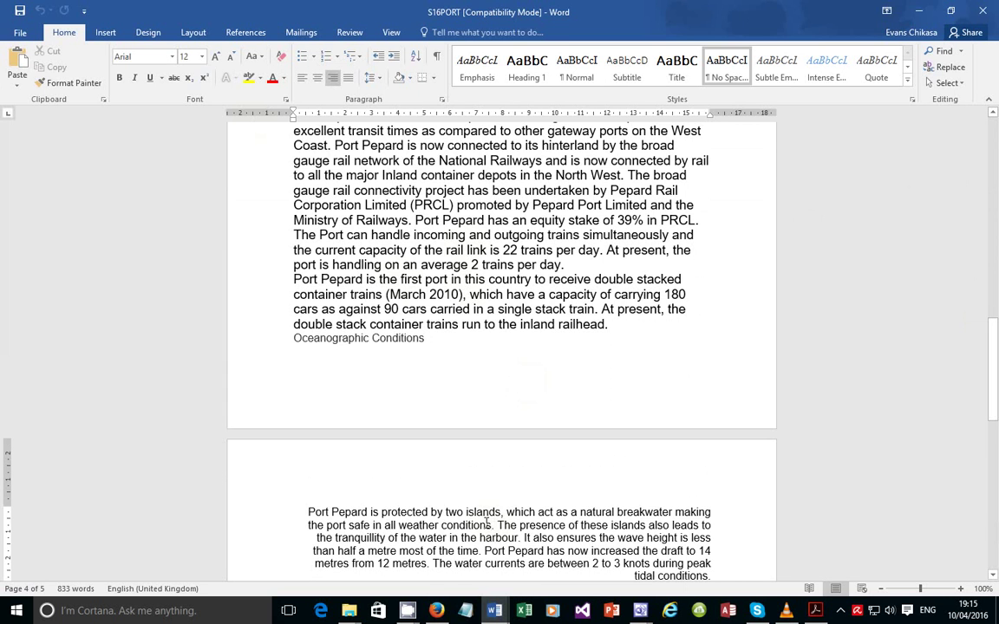
middle_click(491, 524)
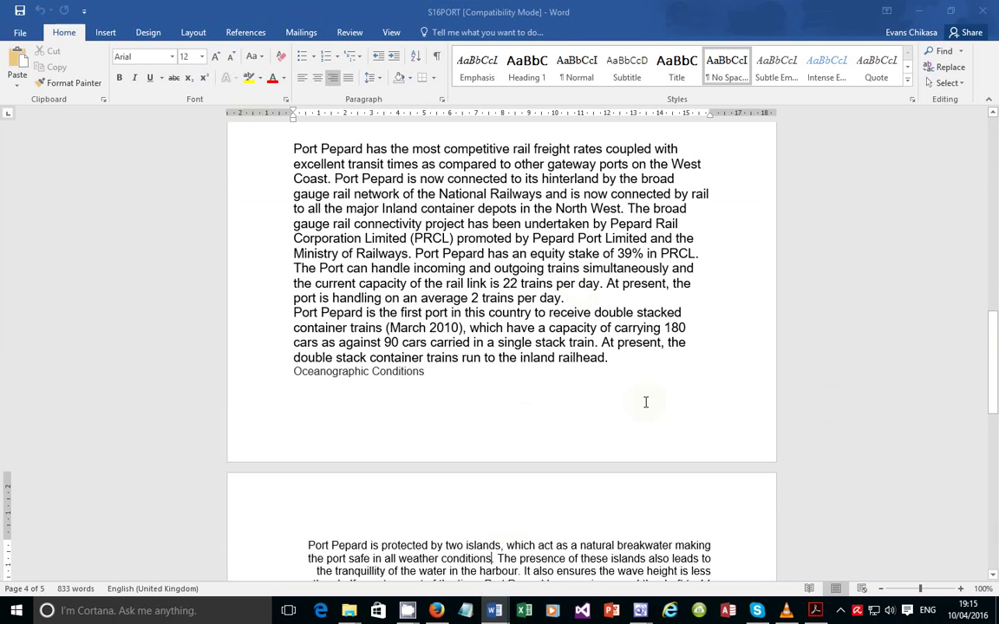
Scroll S16PORT back to the top, then return to the task sheet's A4 page size instruction
scroll(646, 403, up, 1)
scroll(646, 403, up, 3)
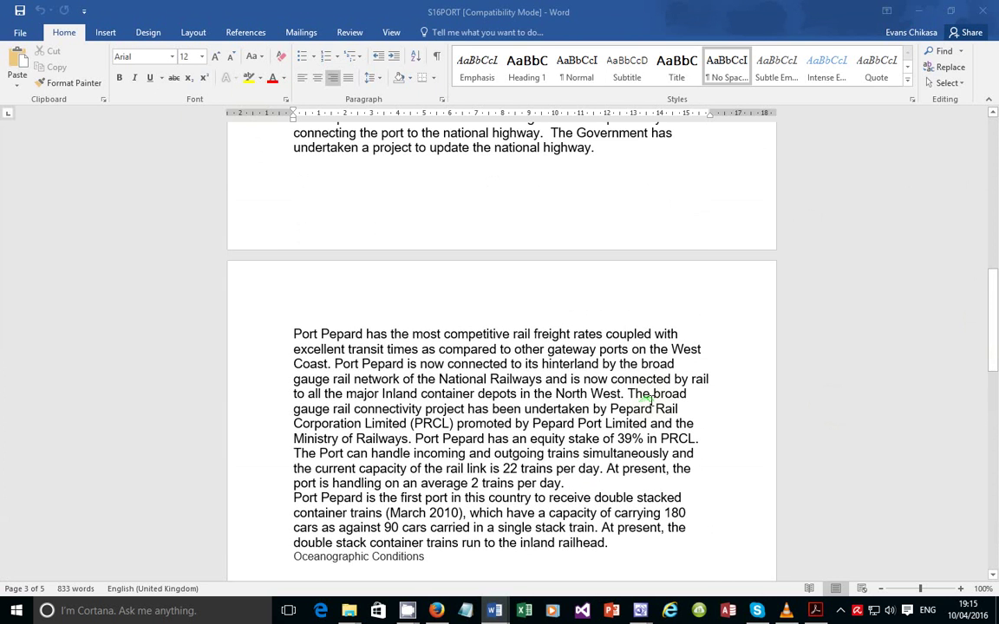
scroll(646, 400, up, 1)
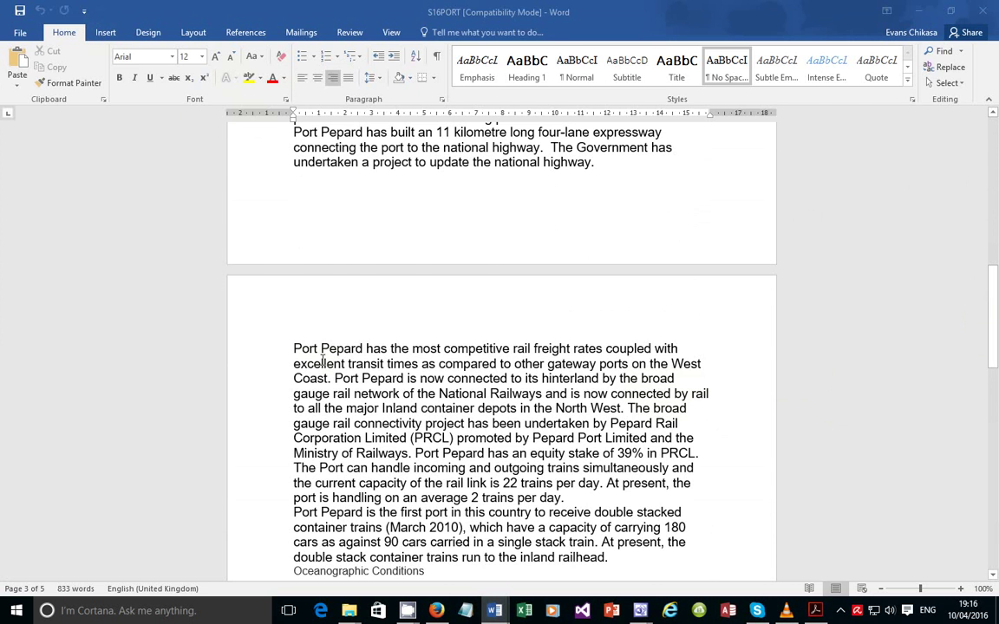
click(815, 610)
click(815, 610)
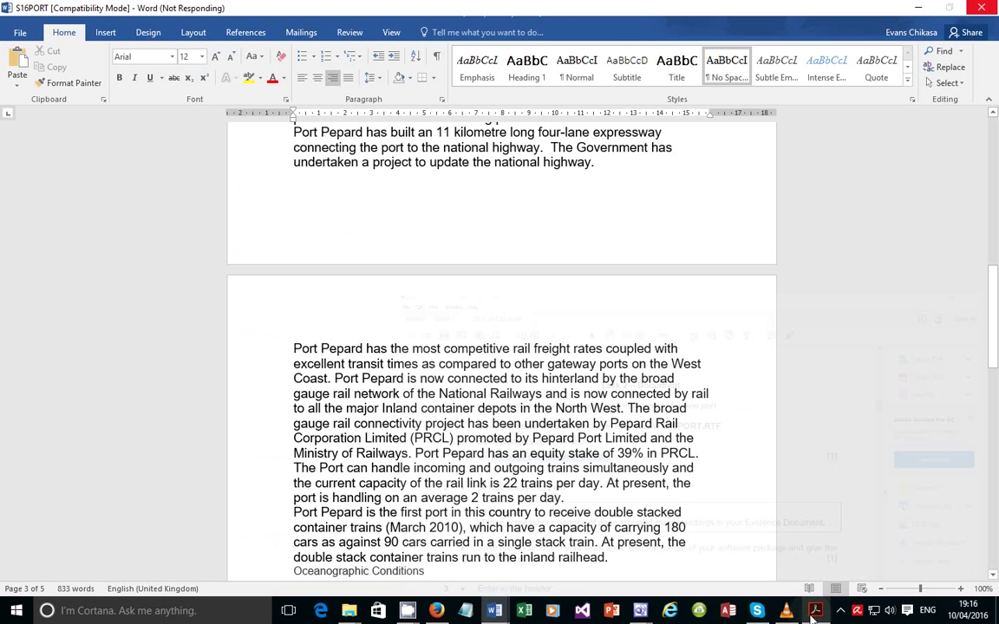
scroll(514, 278, up, 1)
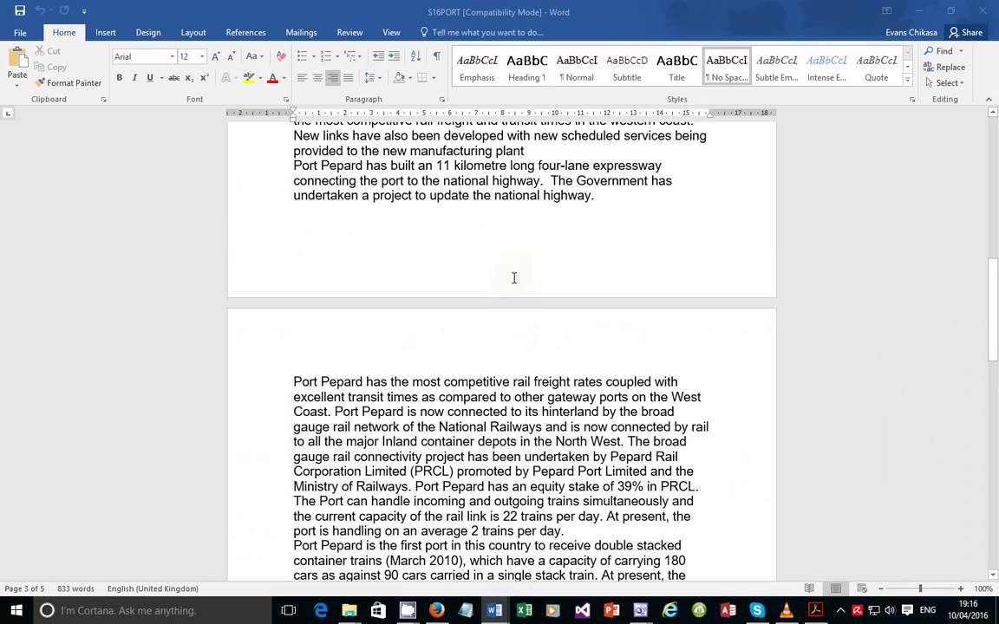
scroll(430, 292, up, 3)
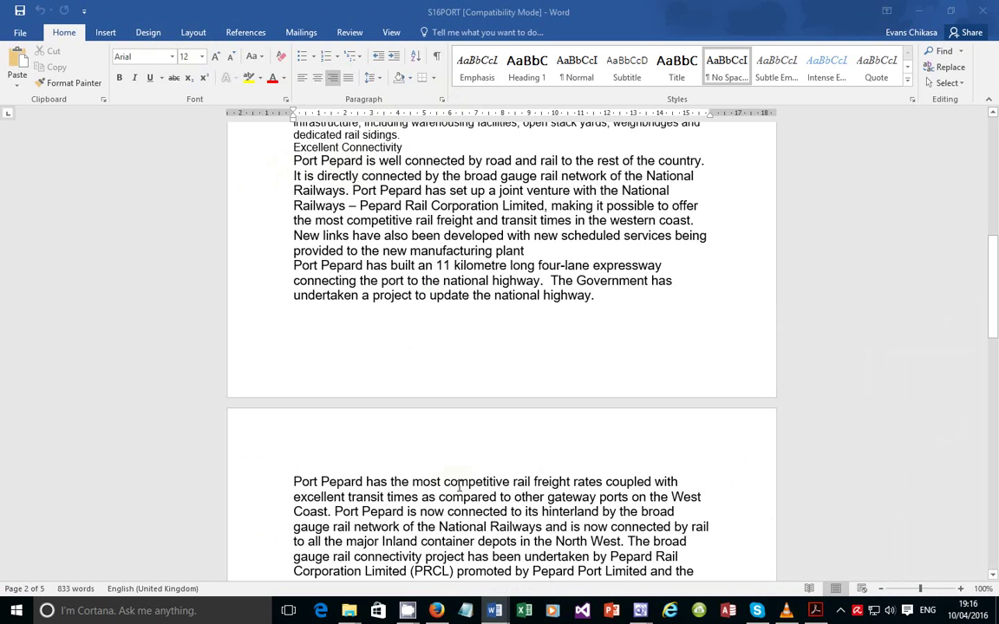
click(816, 612)
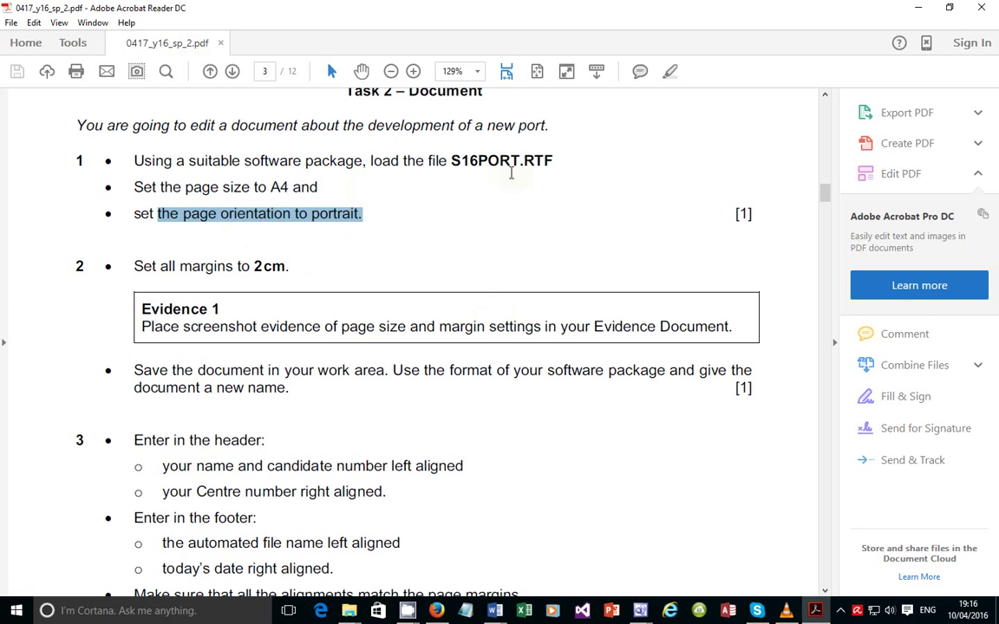
double_click(278, 187)
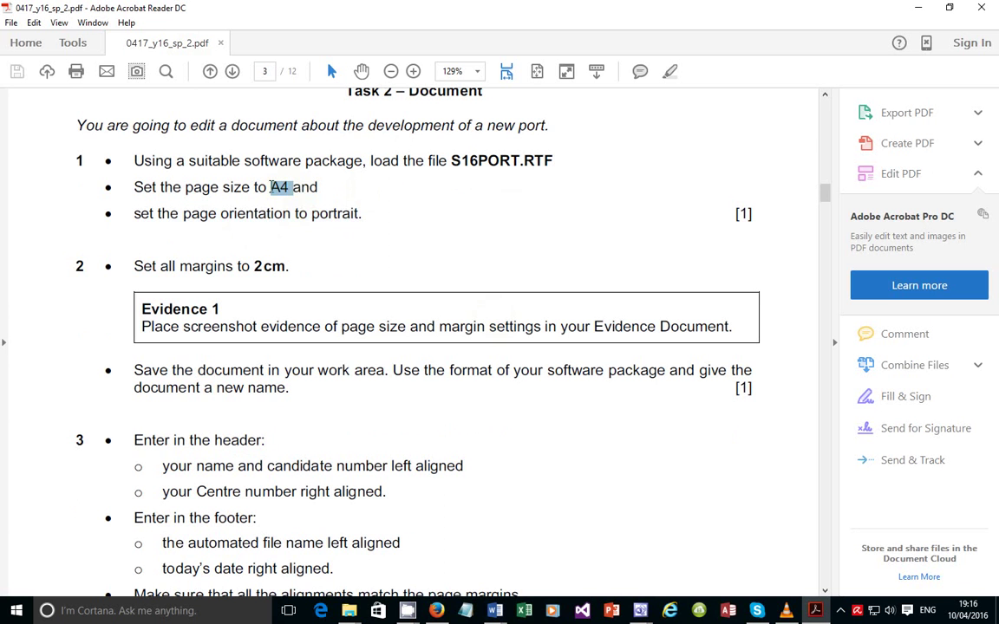
click(357, 214)
Quit Skype from the hidden system tray icons
drag(362, 214, 279, 219)
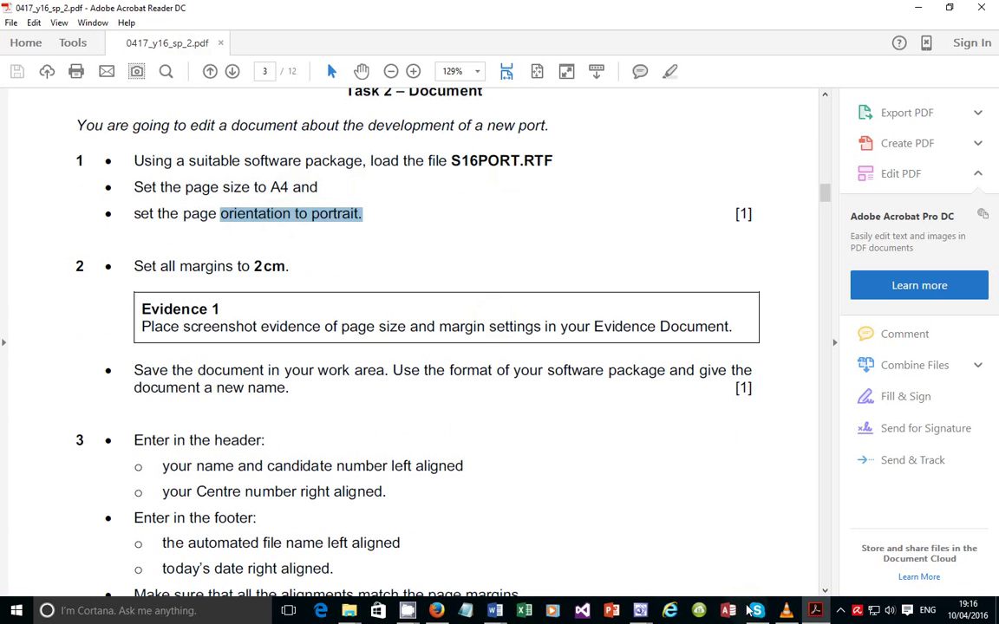
mouse_move(818, 622)
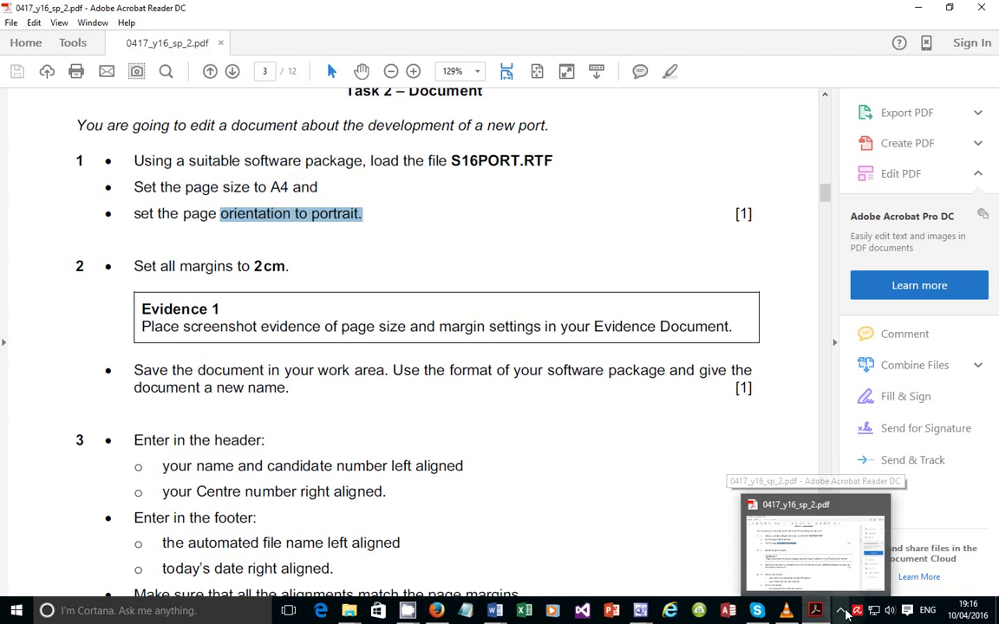
click(840, 611)
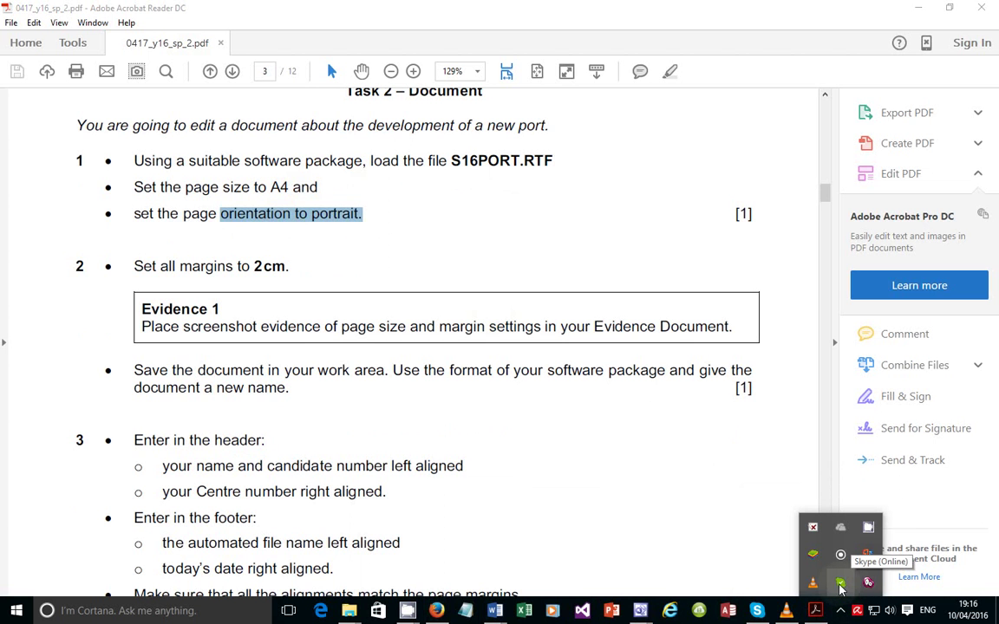
right_click(867, 586)
click(859, 569)
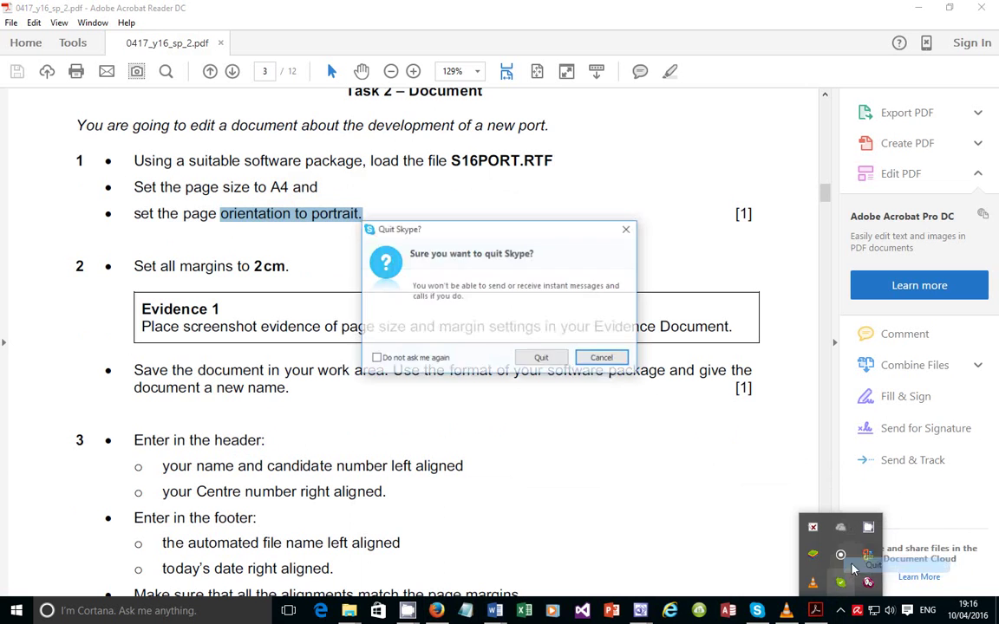
click(536, 357)
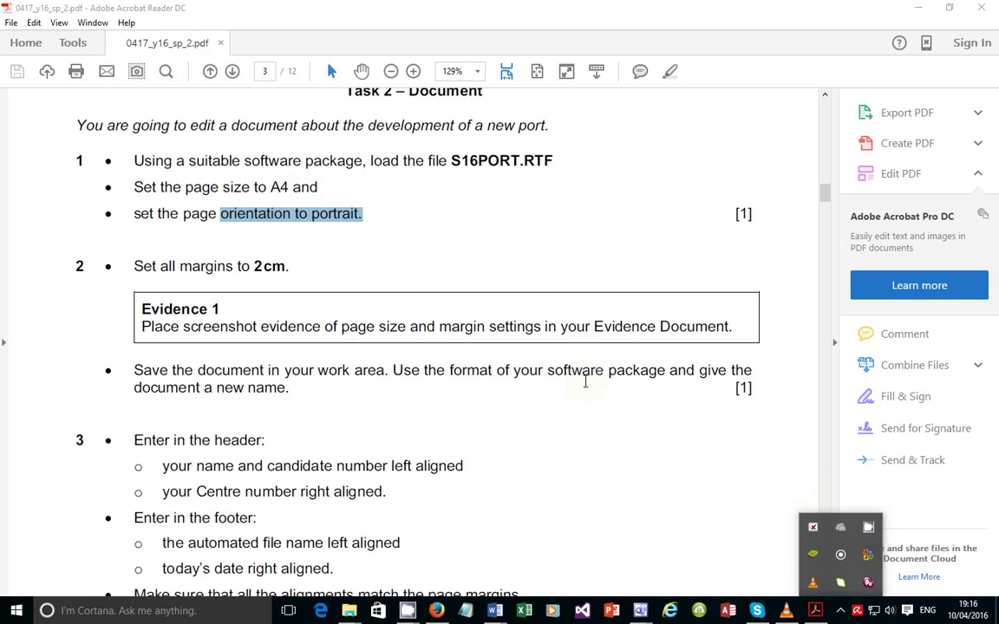
right_click(805, 547)
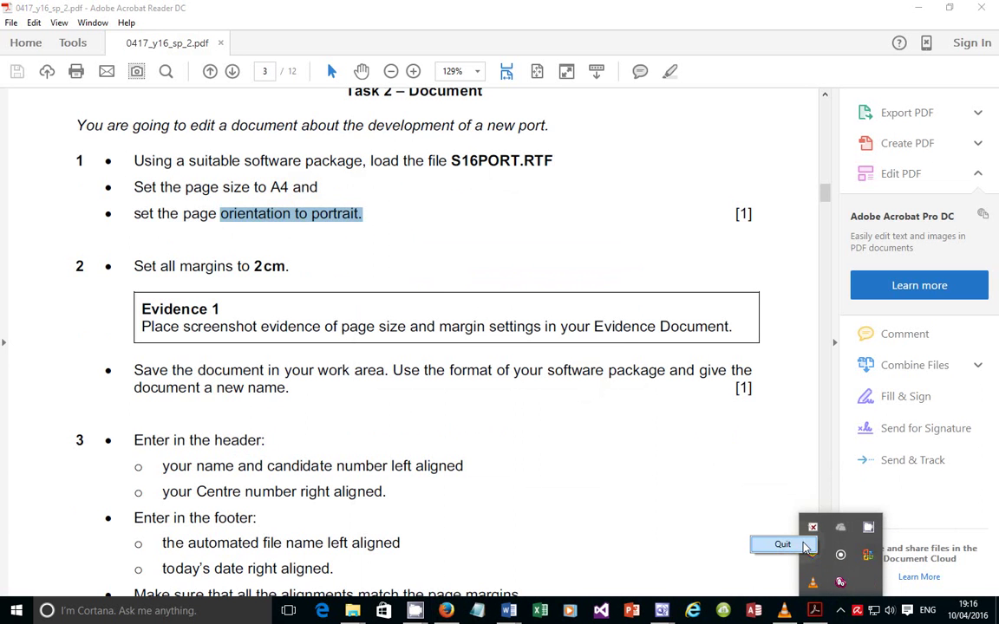
click(805, 547)
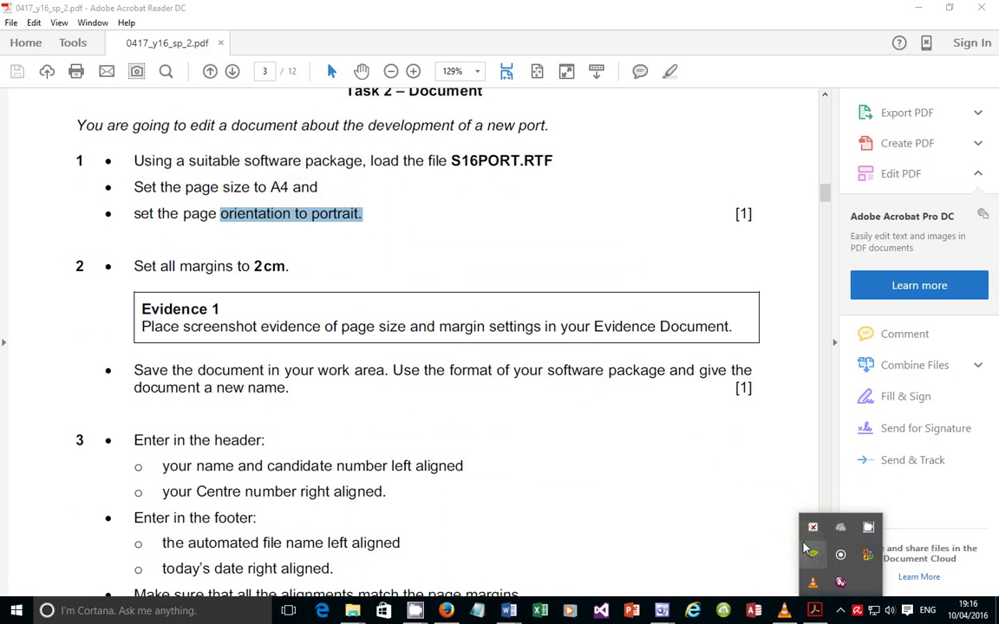
click(692, 440)
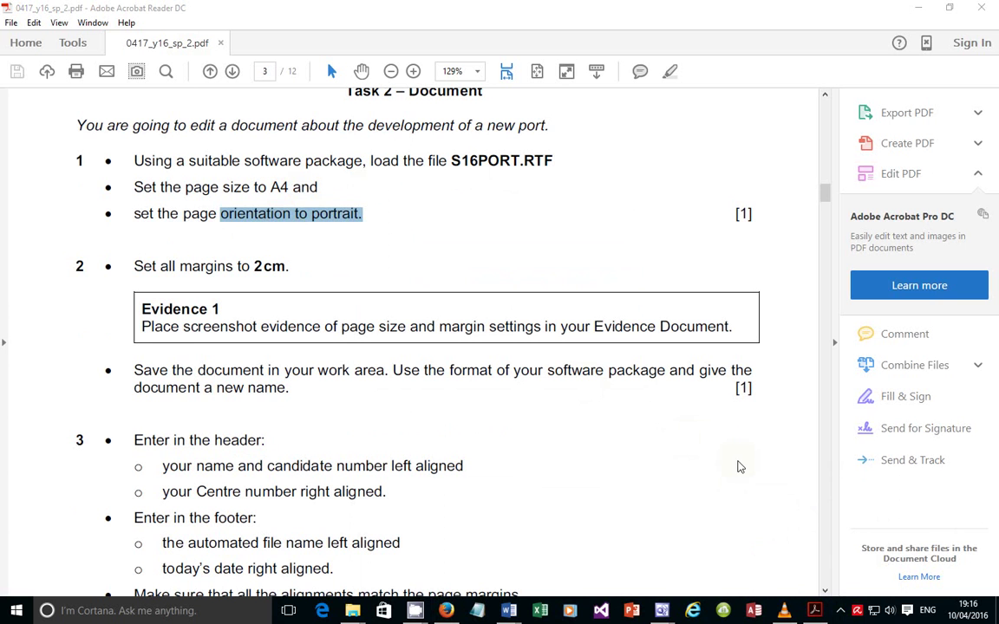
Quit VLC media player from the tray, leaving ProxyCap running
click(842, 613)
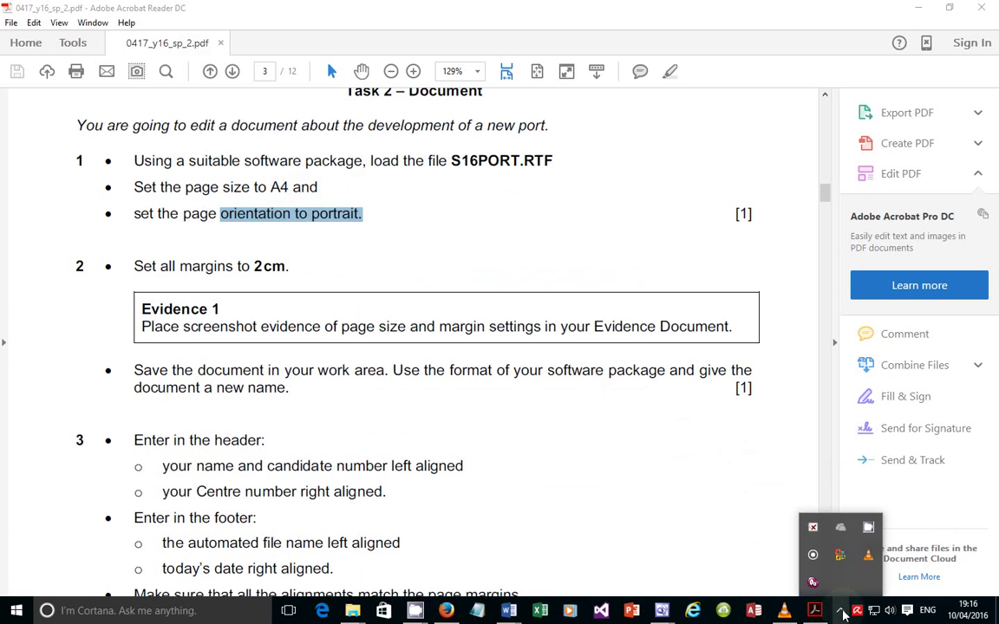
right_click(868, 557)
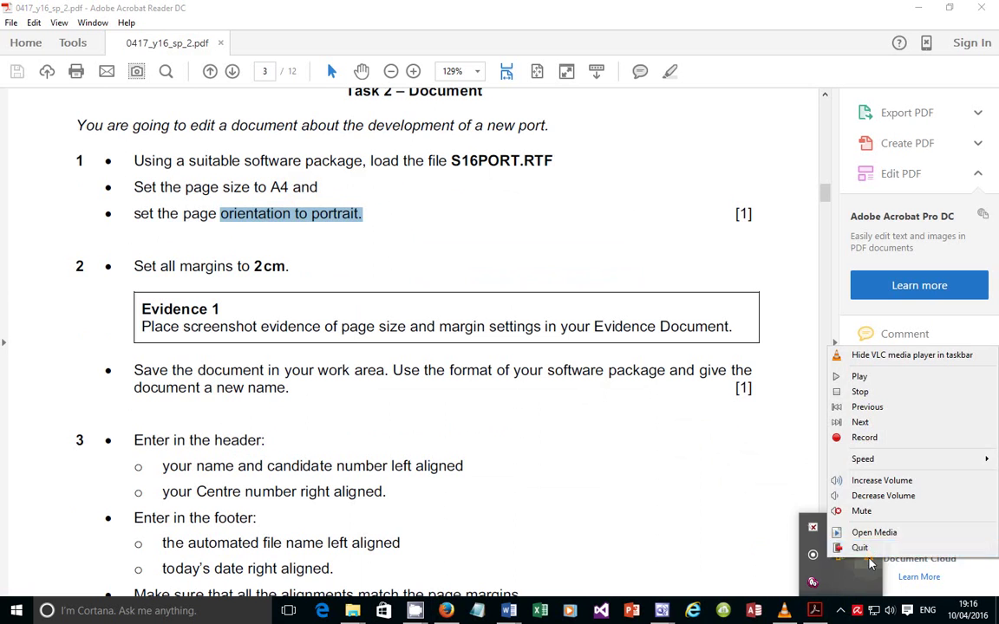
click(861, 548)
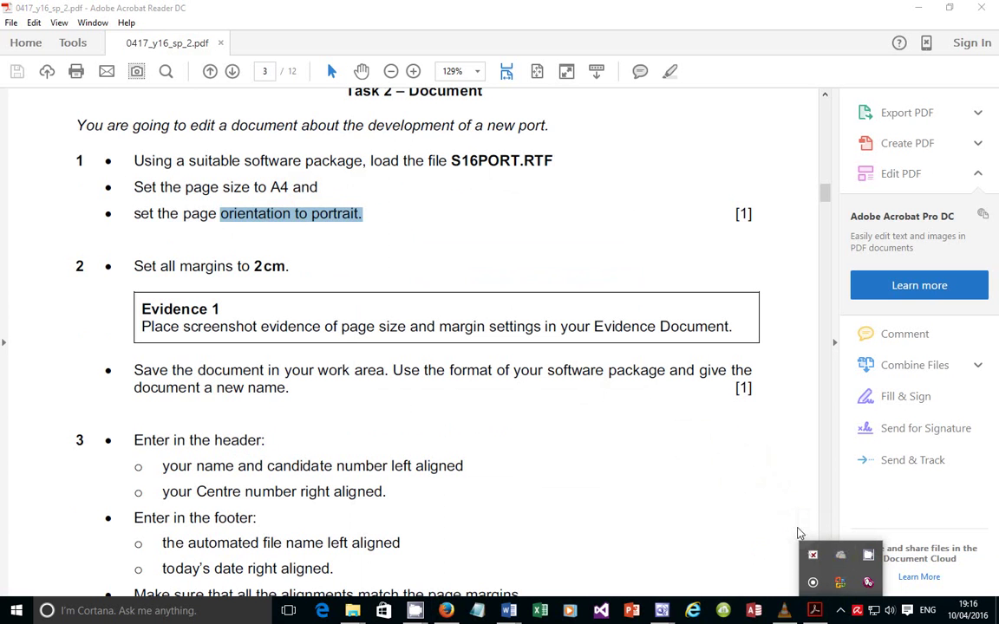
right_click(868, 587)
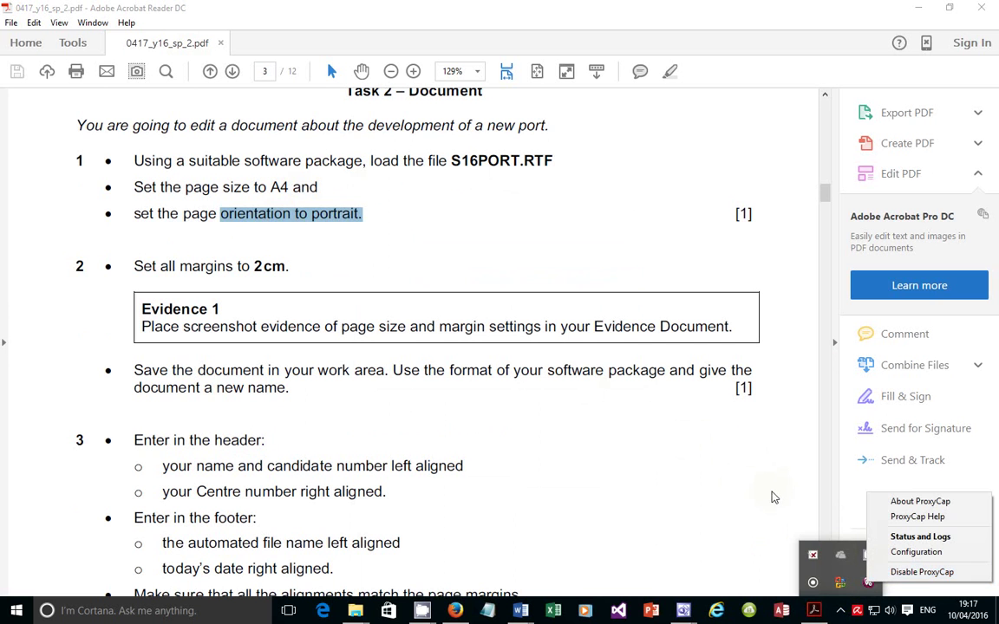
click(768, 517)
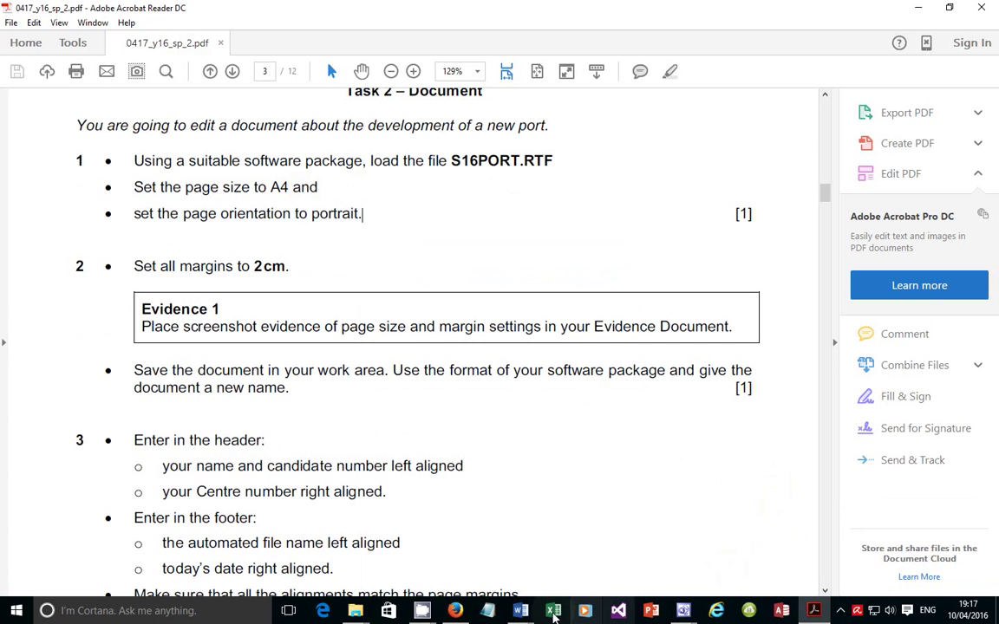
click(839, 612)
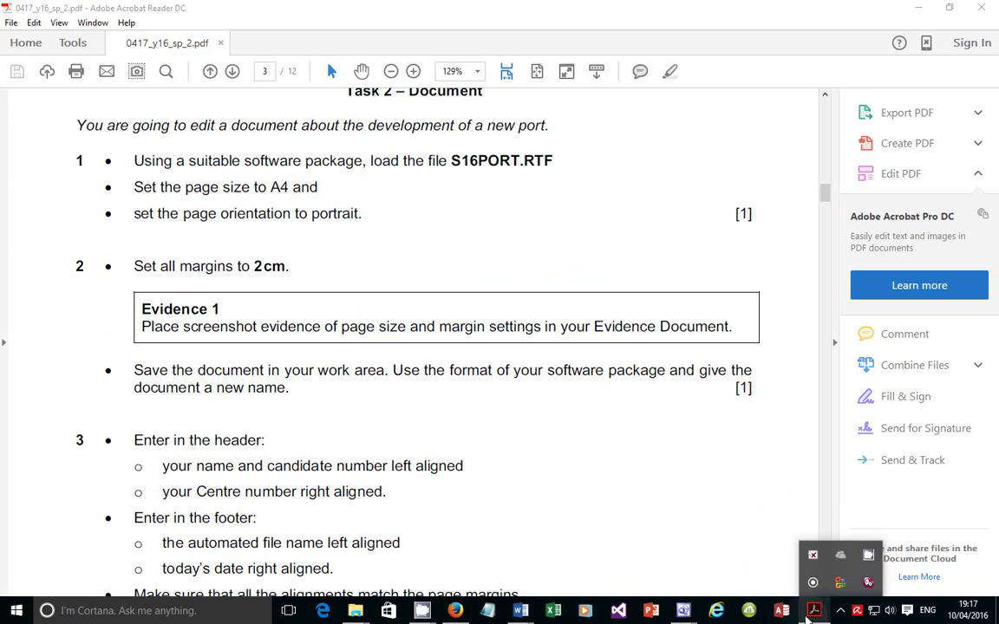
In S16PORT's Page Setup, choose A4 paper and portrait orientation, then return to the task sheet
mouse_move(526, 613)
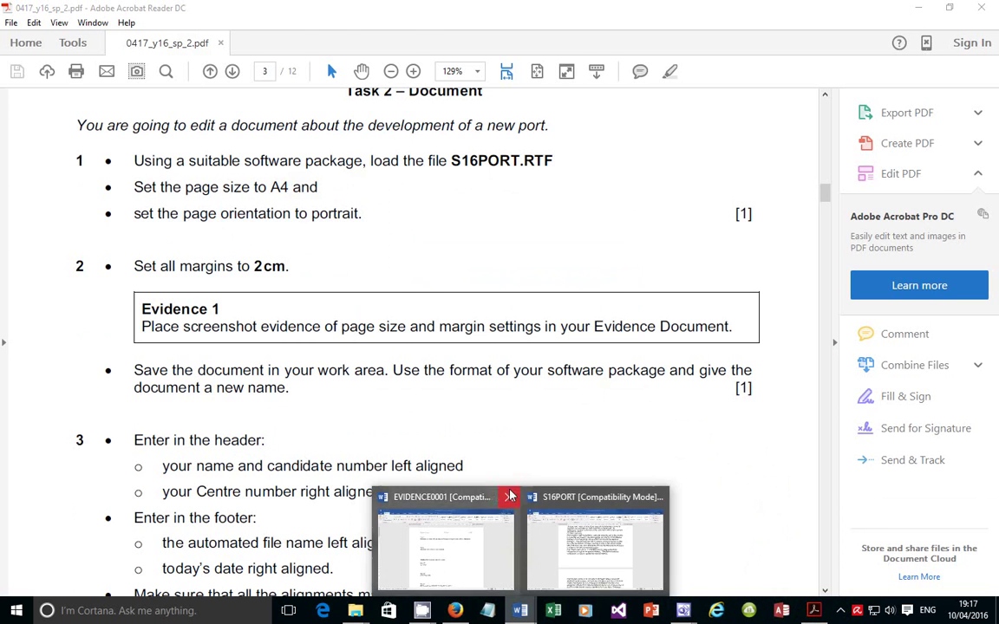
click(589, 556)
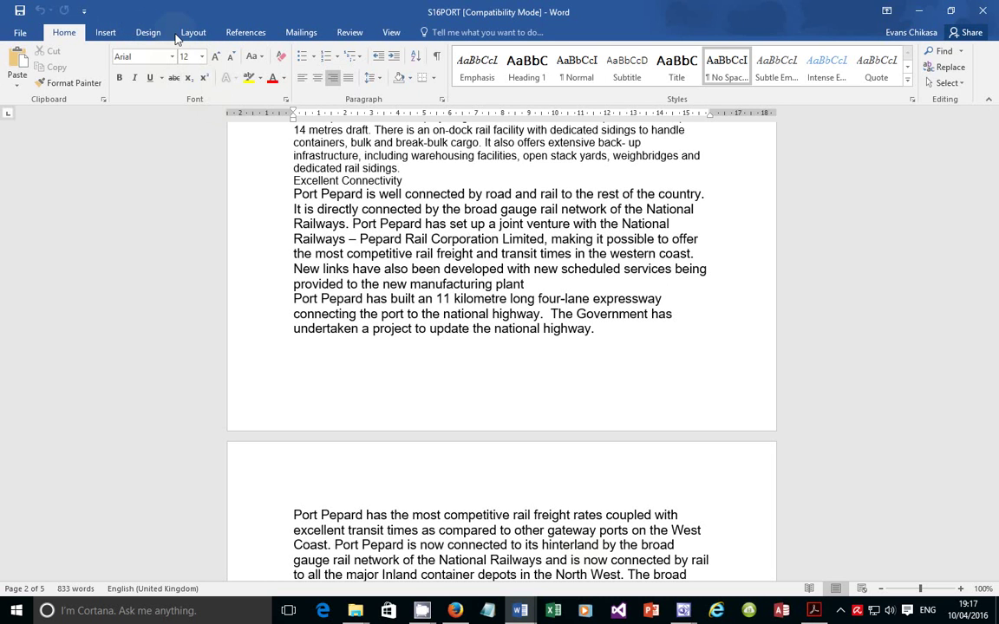
click(184, 35)
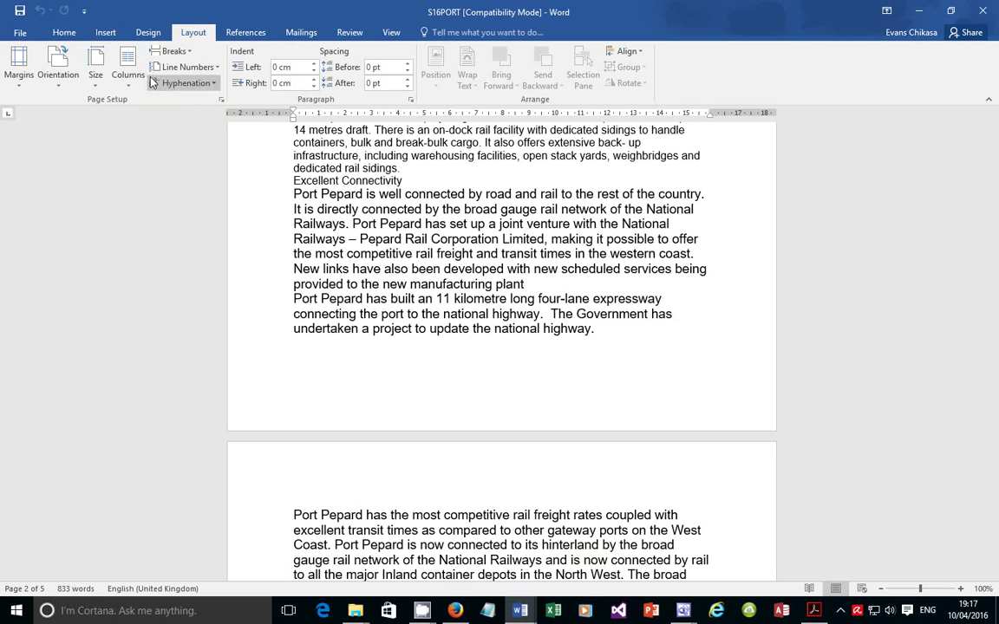
click(221, 100)
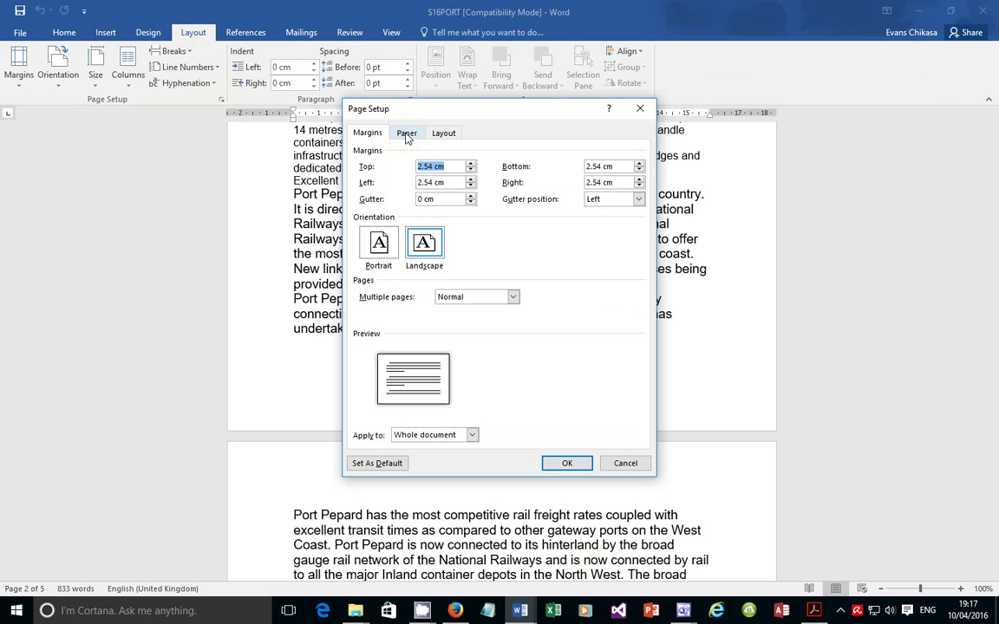
click(407, 134)
click(487, 167)
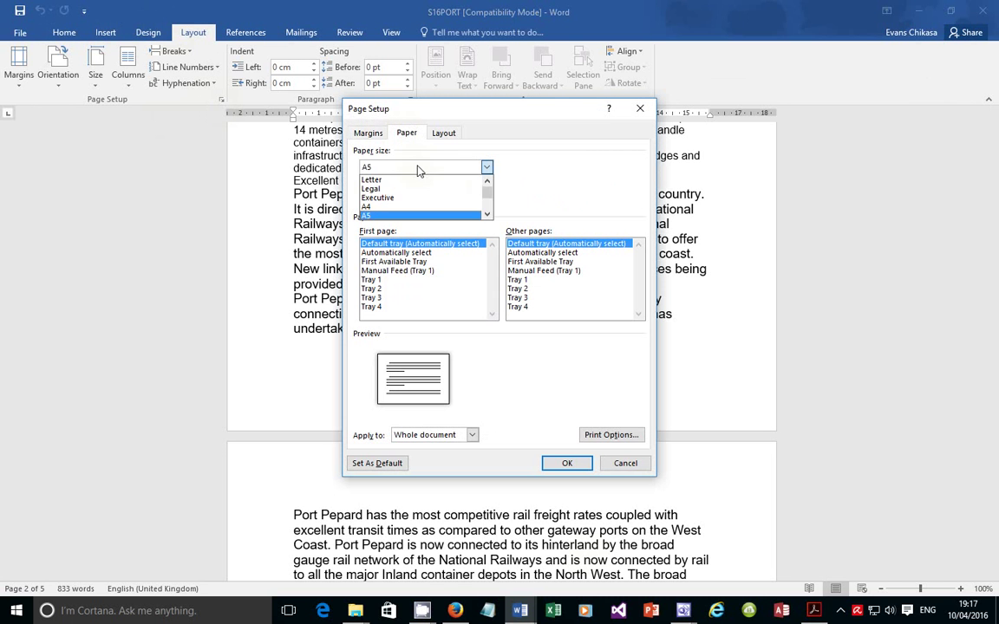
click(387, 208)
click(367, 133)
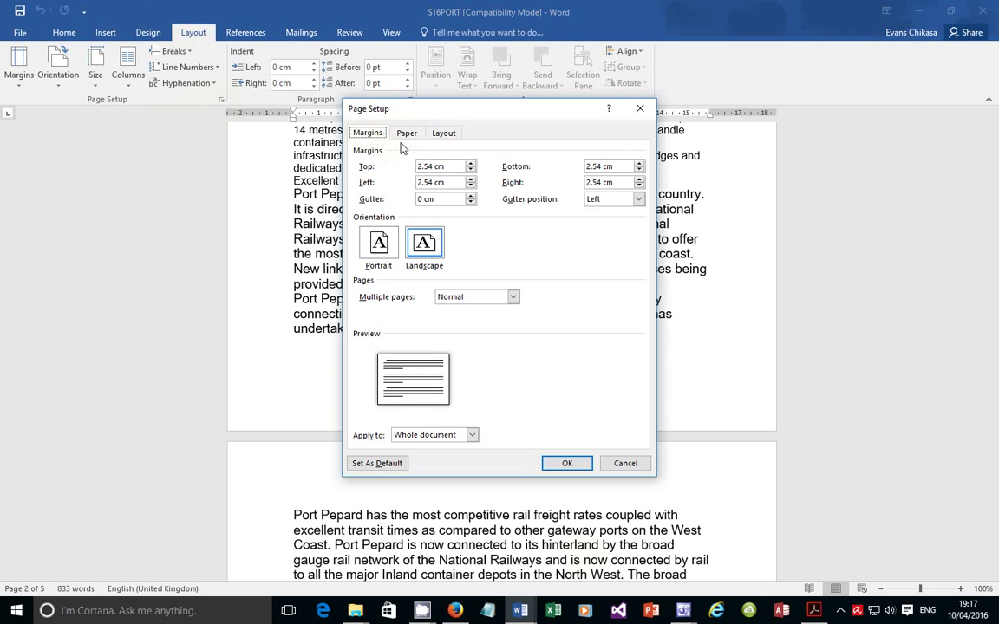
click(406, 134)
click(367, 133)
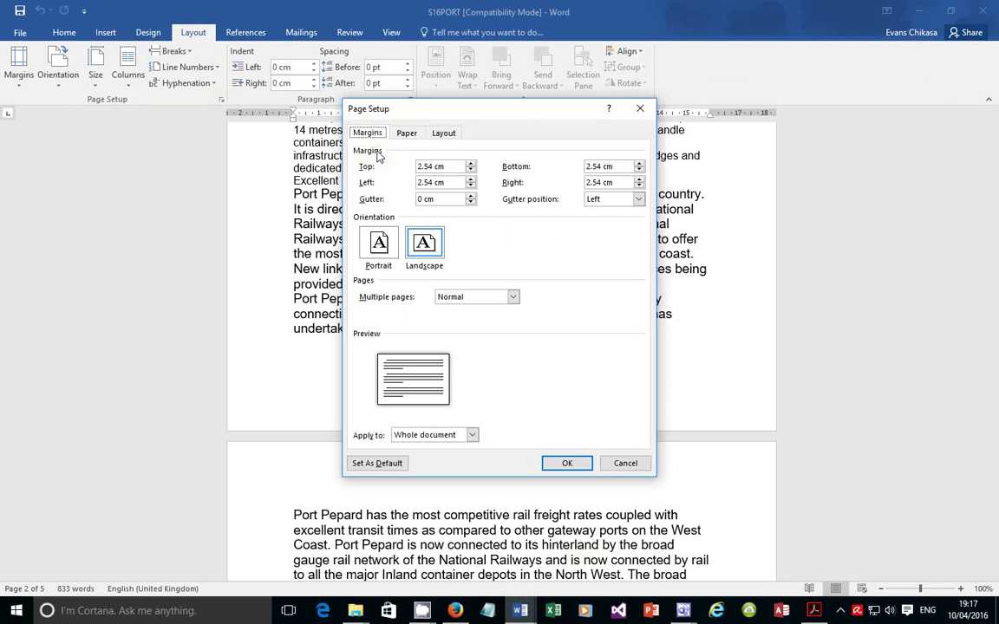
click(381, 246)
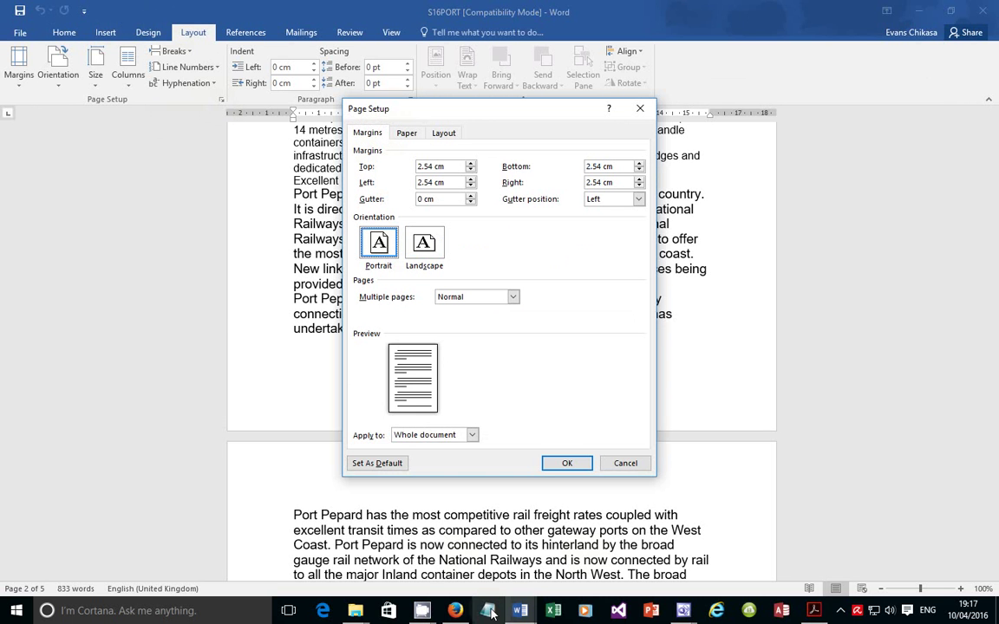
click(814, 611)
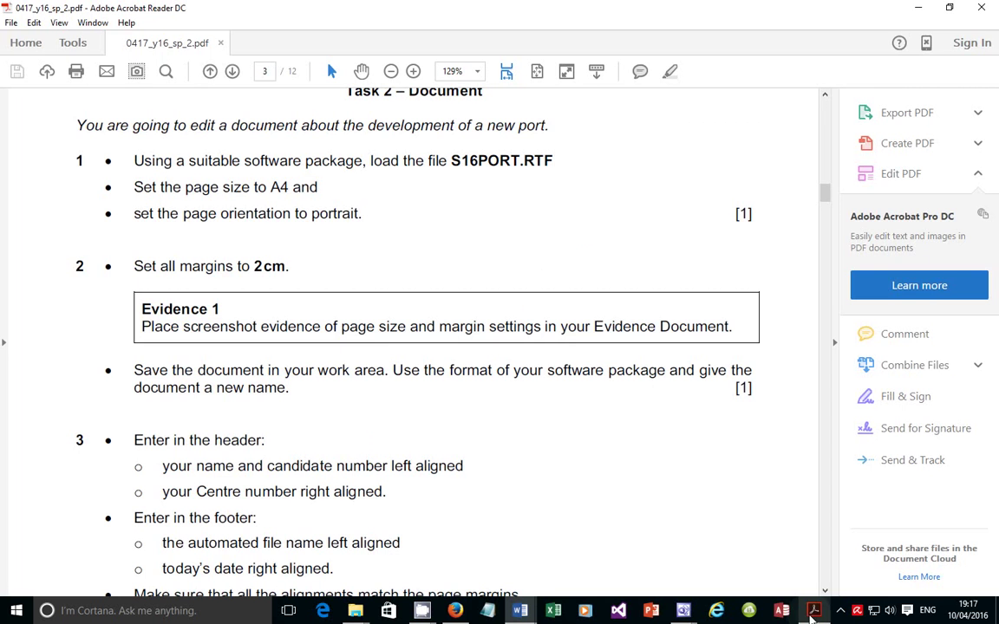
drag(250, 187, 318, 188)
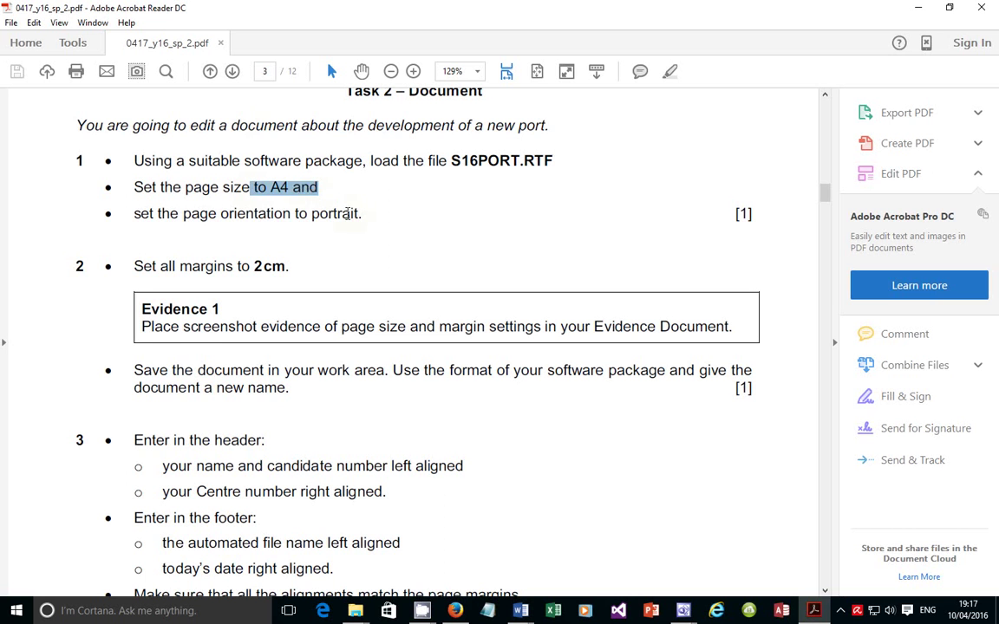
drag(372, 215, 220, 215)
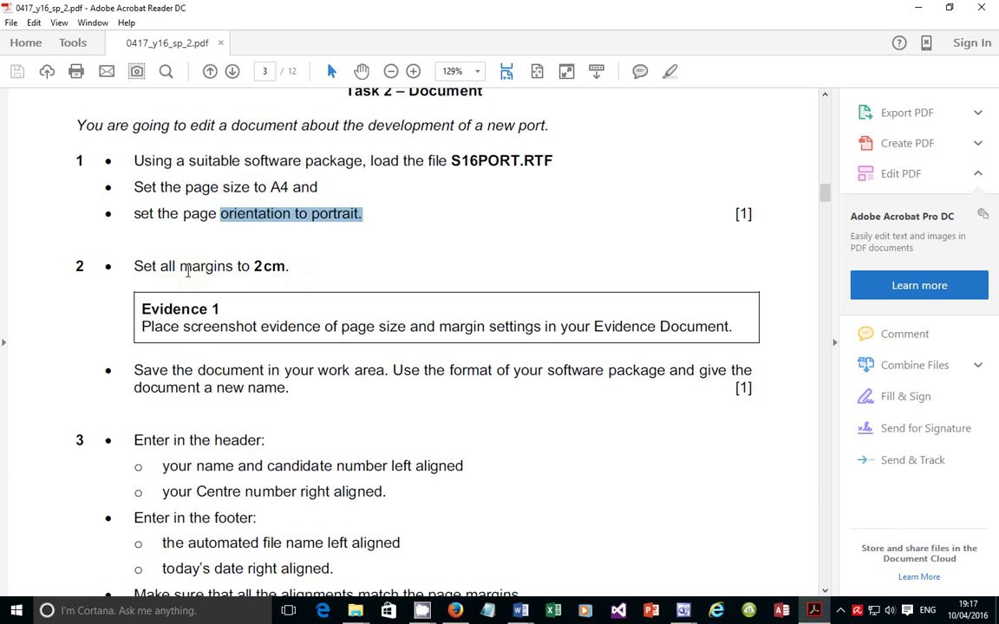
drag(181, 268, 289, 267)
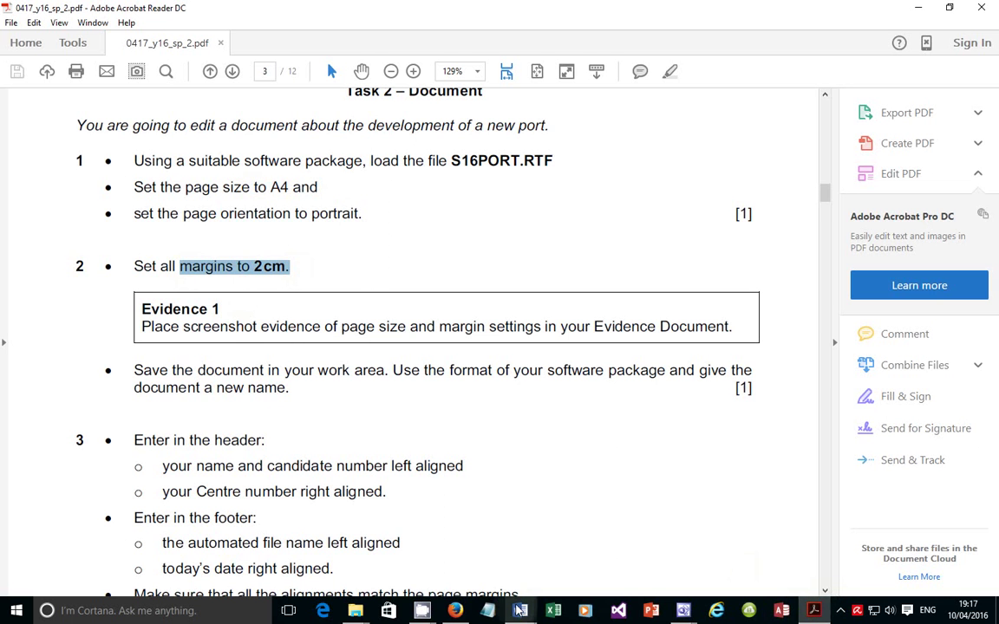
Enter 2 cm for the top, bottom, left and right margins of S16PORT
mouse_move(520, 611)
click(580, 568)
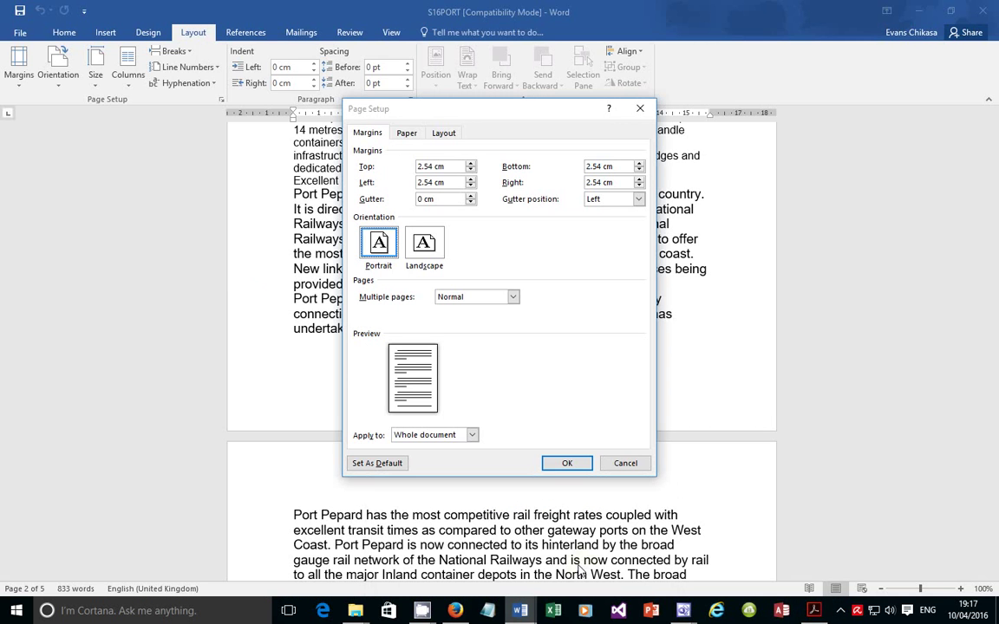
double_click(441, 167)
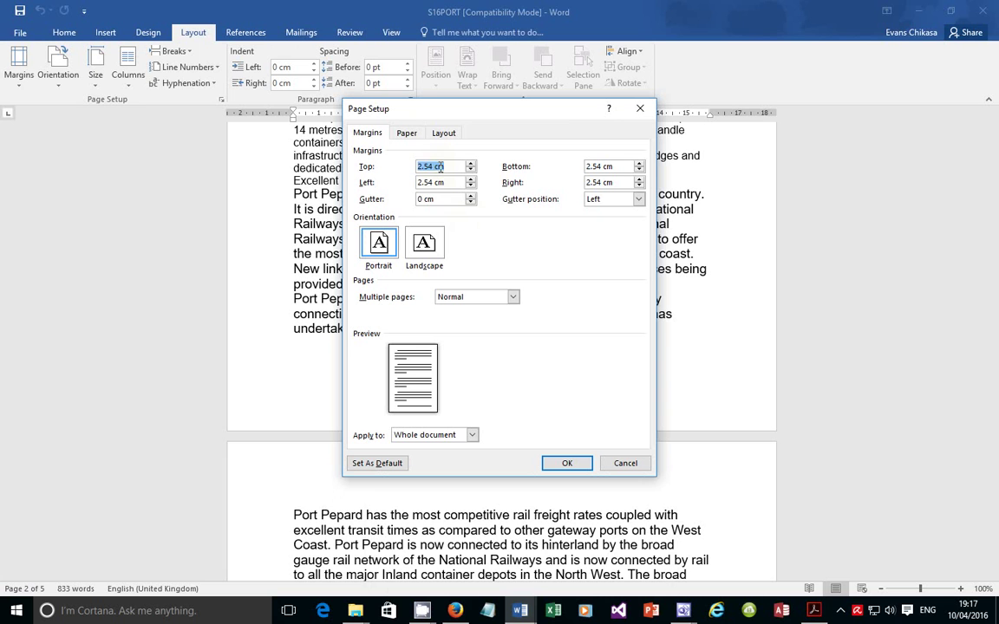
text(2)
key(Tab)
text(2)
key(Tab)
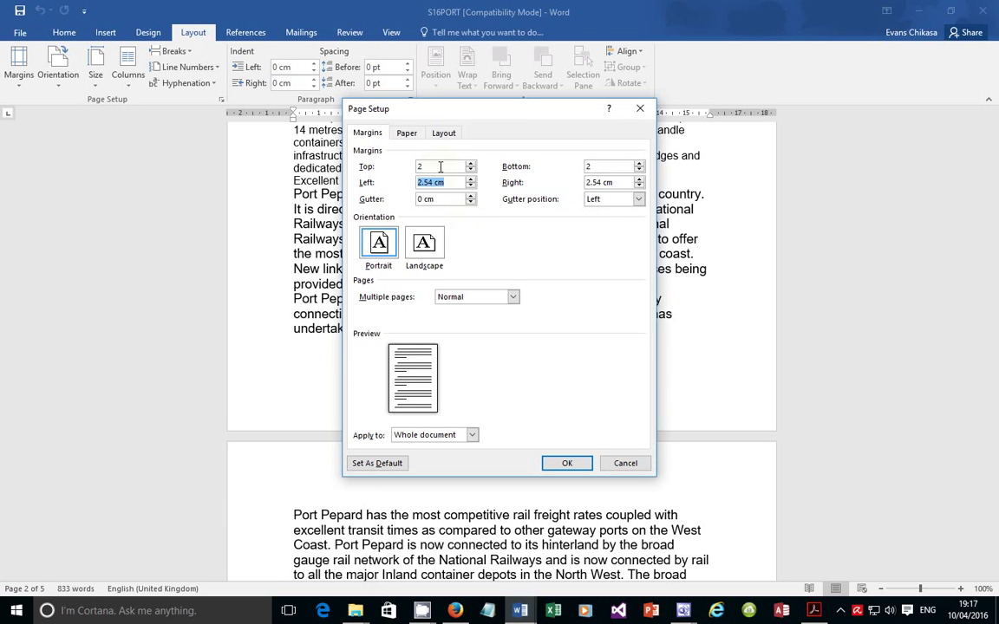
text(2)
key(Tab)
text(2)
click(568, 466)
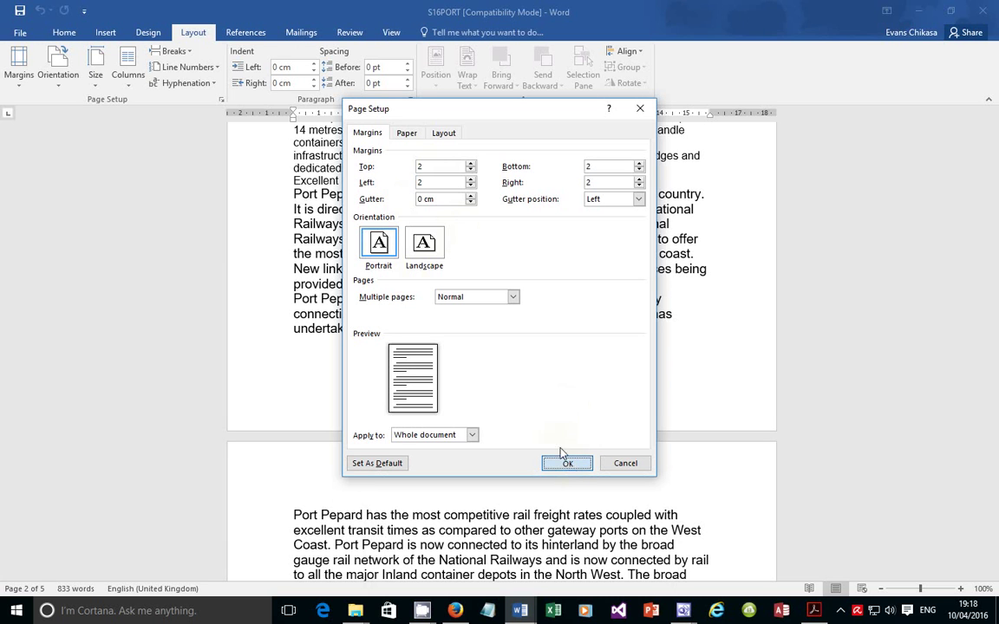
Highlight the screenshot evidence requirement in the task sheet PDF, then return to Word
mouse_move(520, 612)
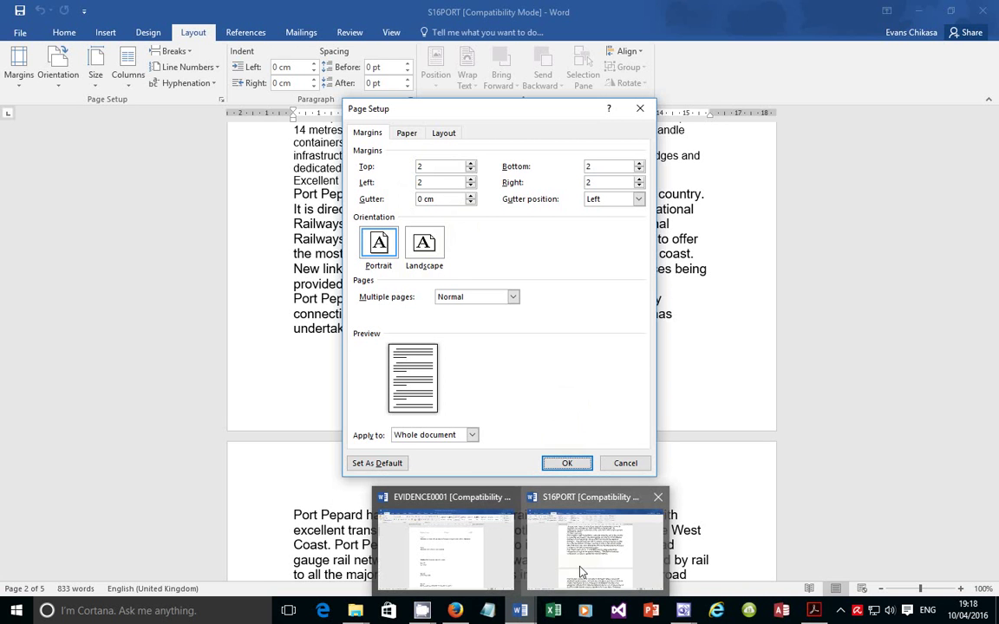
click(815, 610)
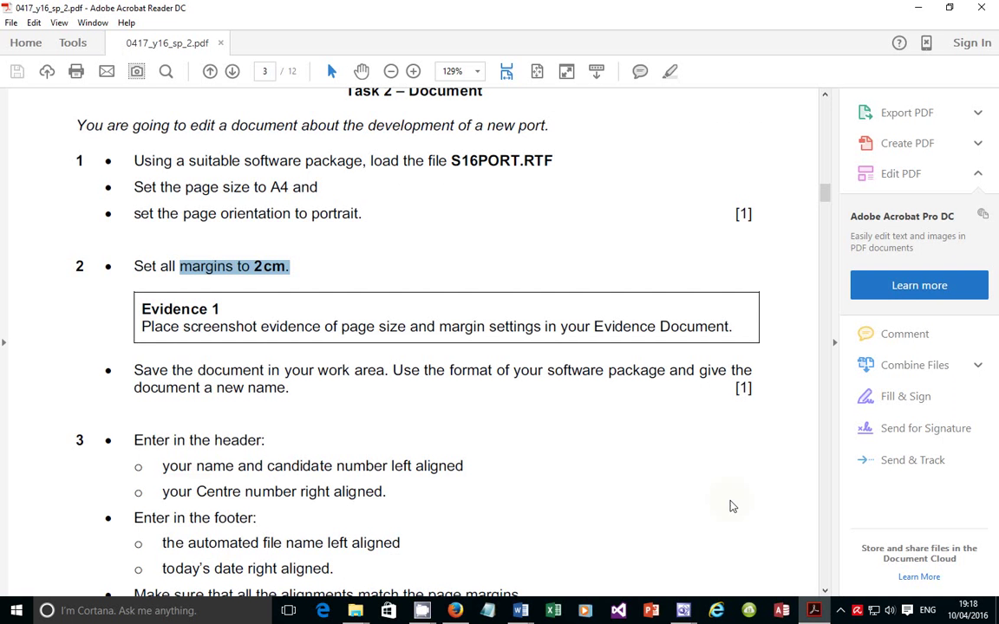
drag(165, 321, 733, 328)
click(815, 610)
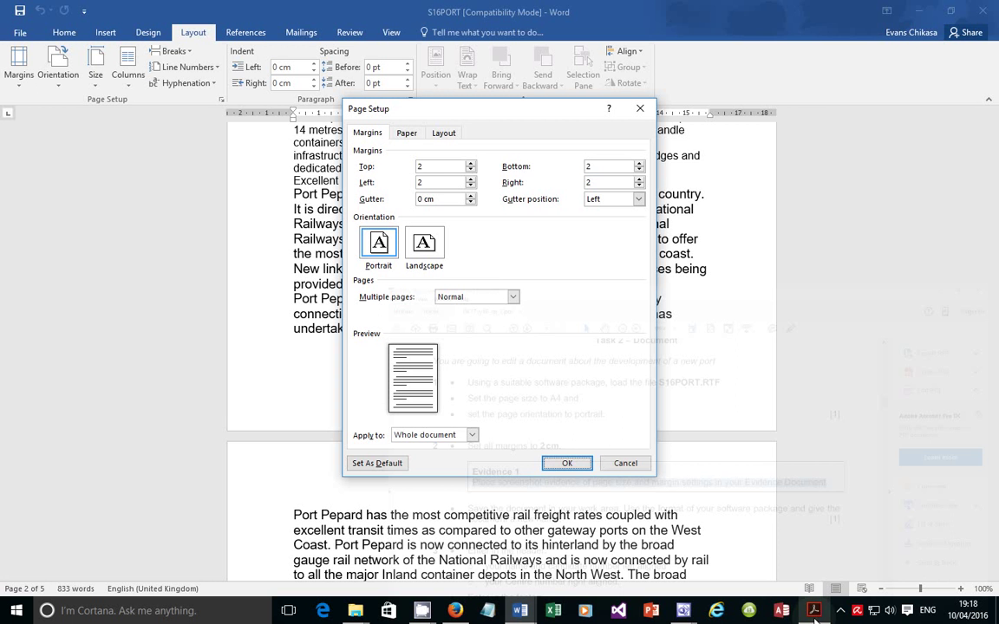
Confirm the 2 cm margins, check the Size and Margins presets, and show Page Setup's Paper tab
click(568, 462)
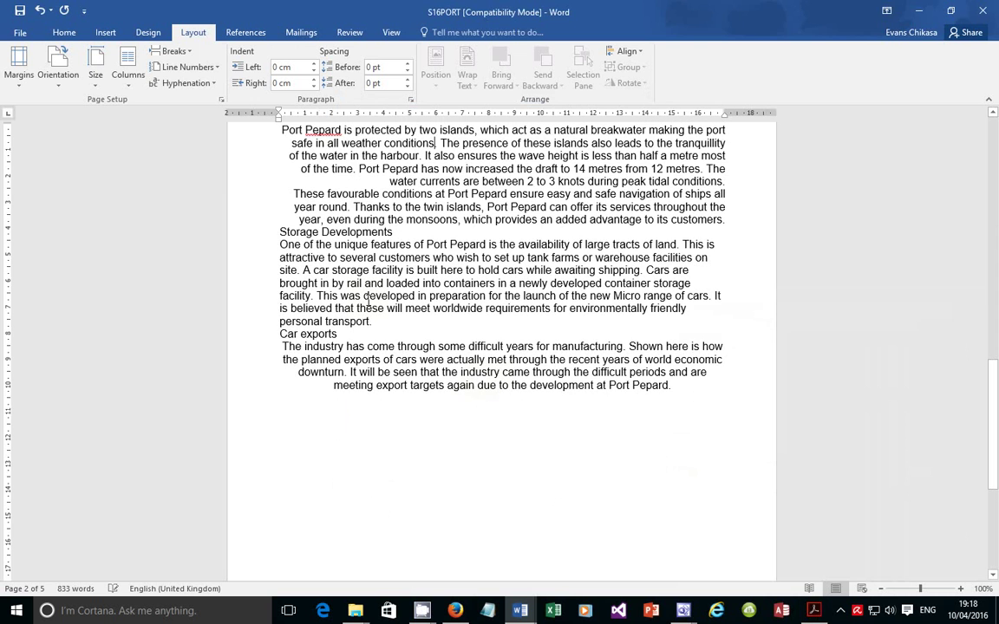
scroll(442, 341, up, 1)
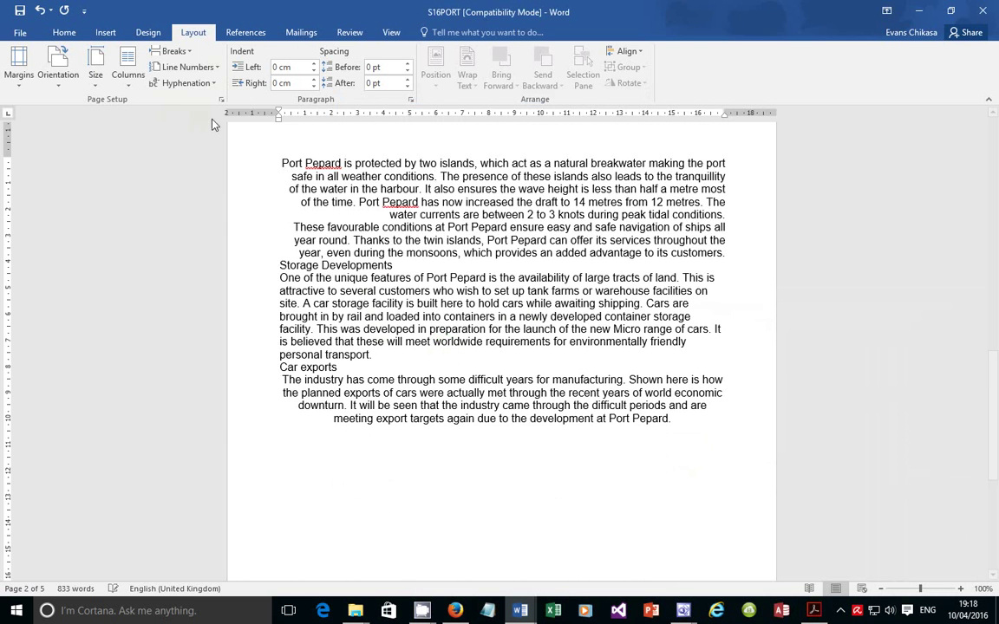
click(95, 68)
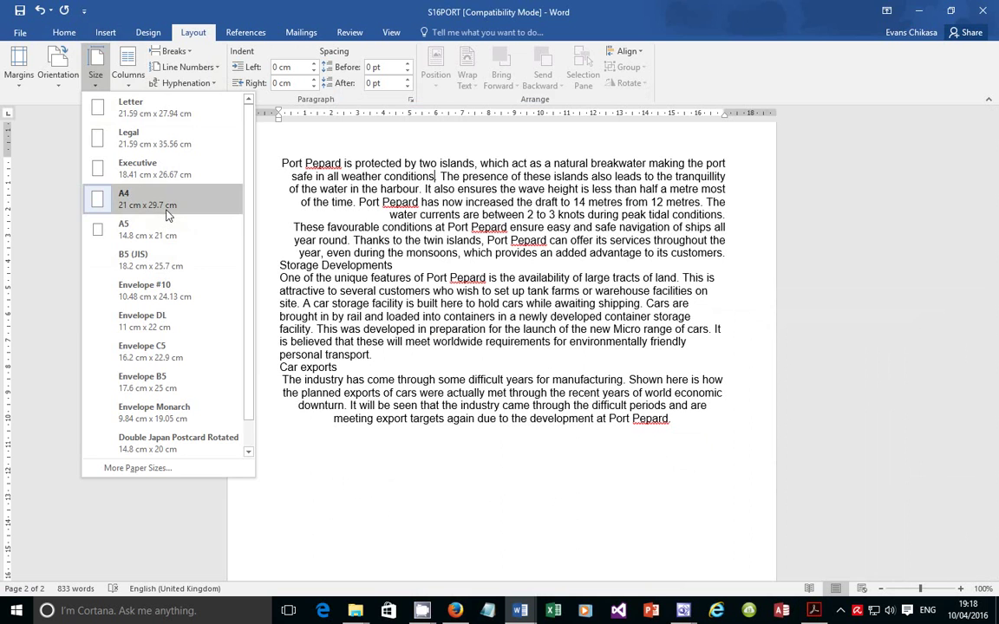
click(25, 85)
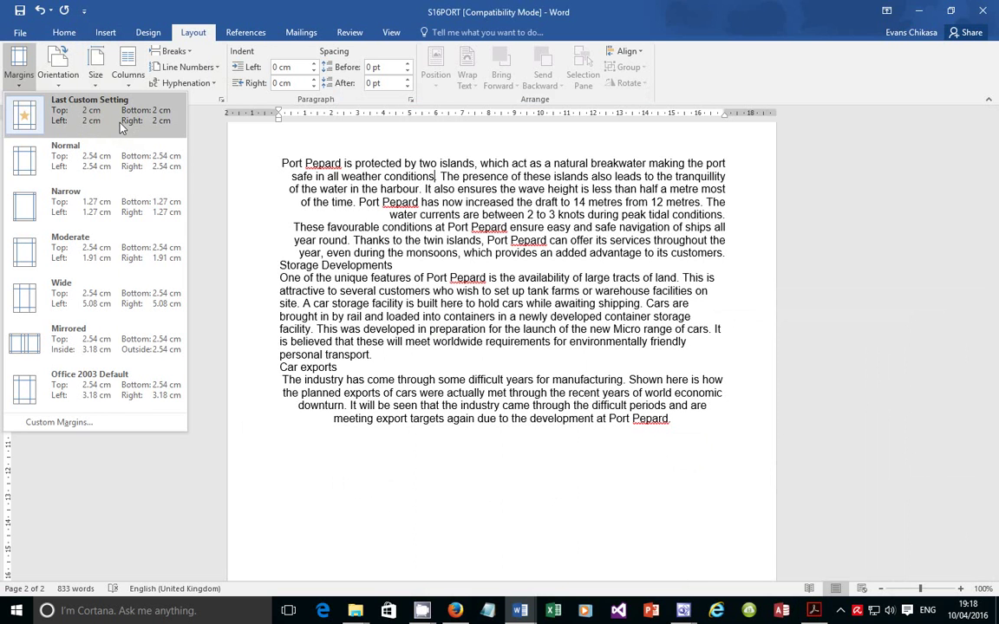
click(254, 25)
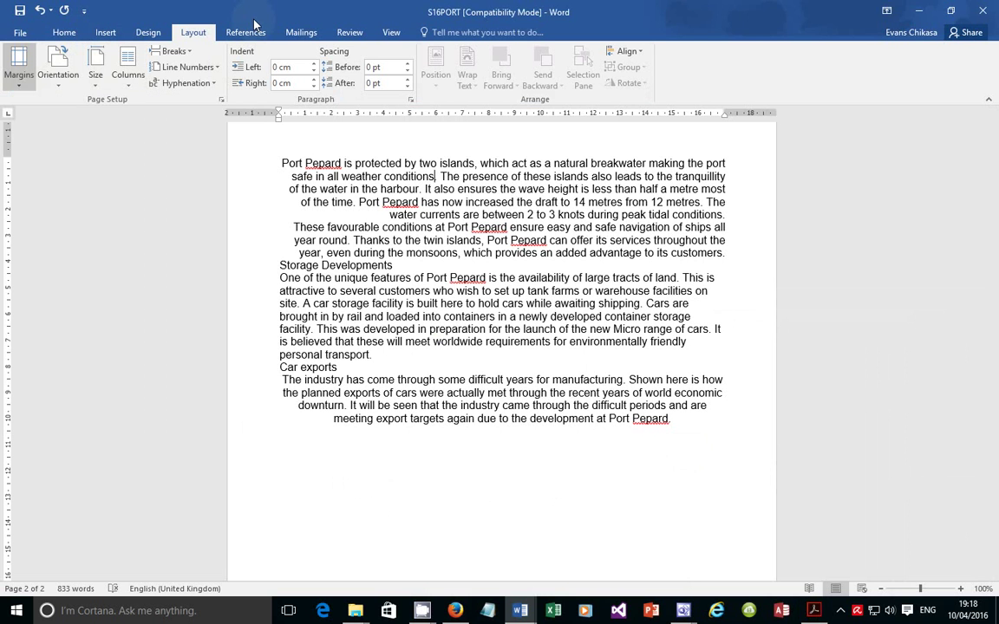
click(222, 102)
click(407, 134)
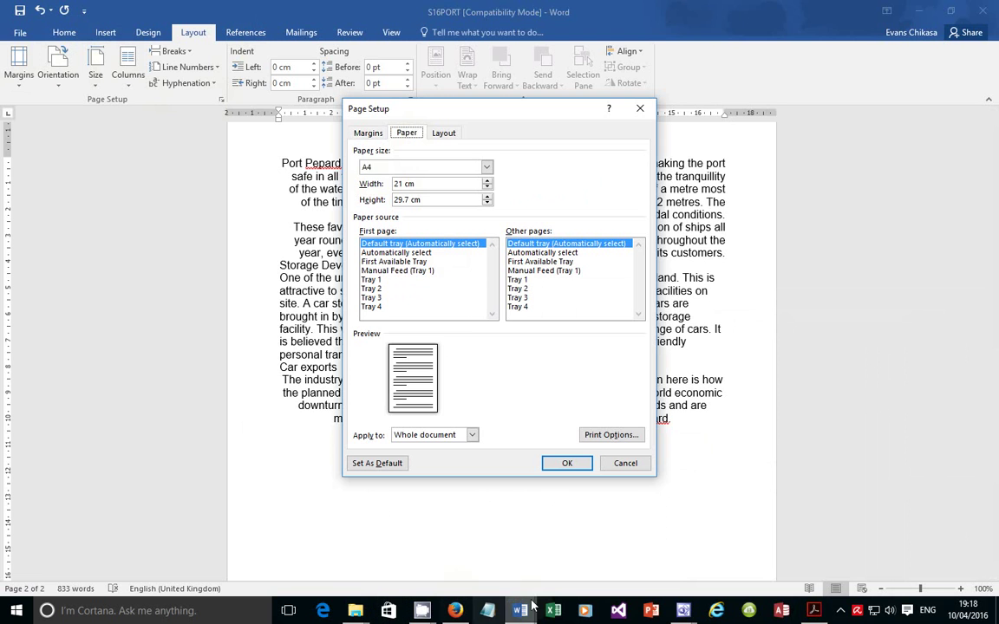
Close S16PORT's Page Setup and paste the paper size screenshot under Step 5 in EVIDENCE0001
mouse_move(522, 609)
click(472, 565)
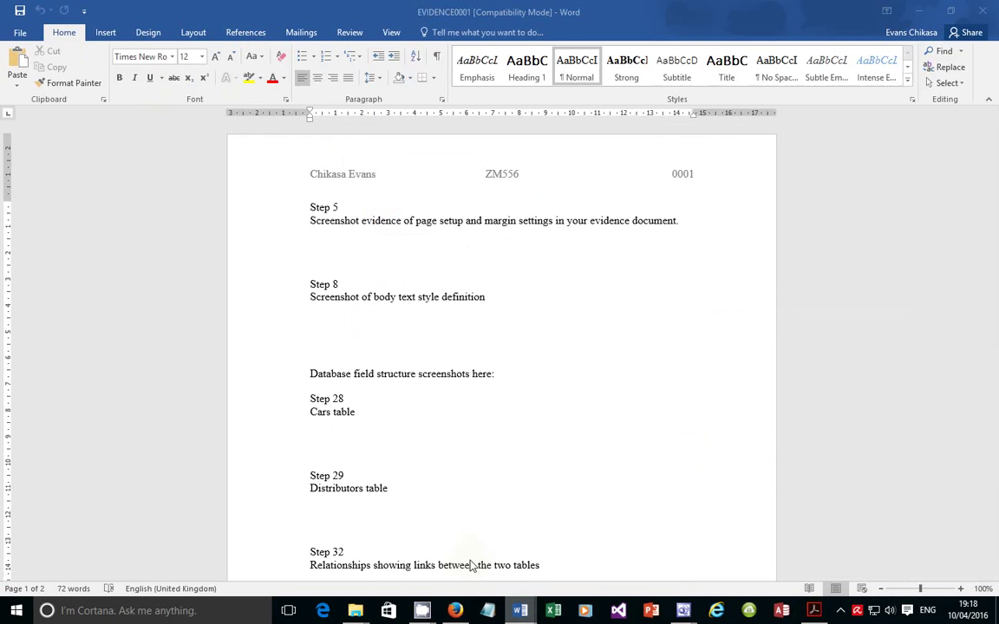
key(alt+Tab)
click(559, 527)
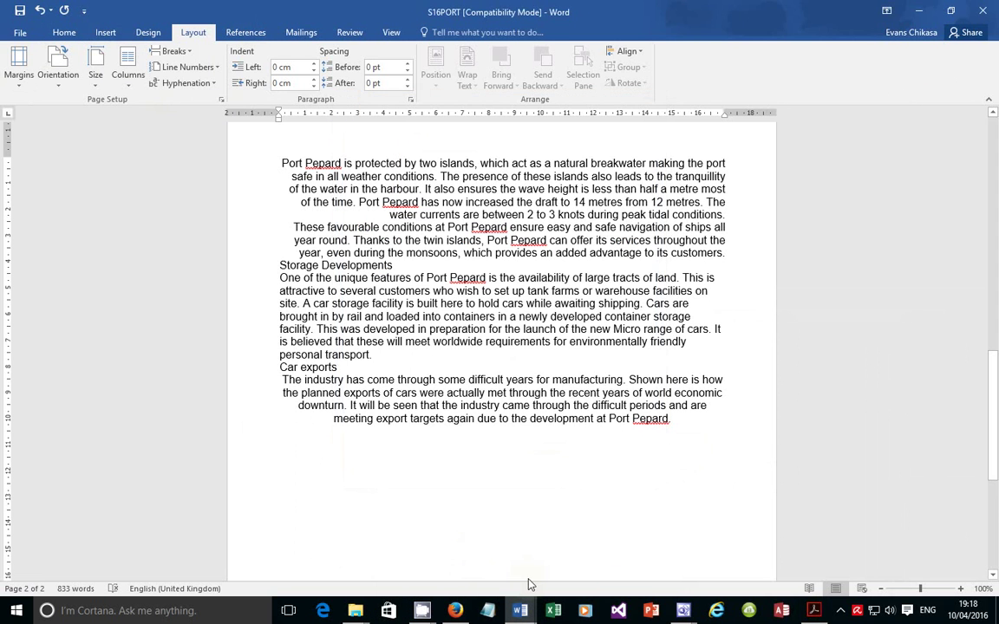
mouse_move(520, 609)
click(475, 538)
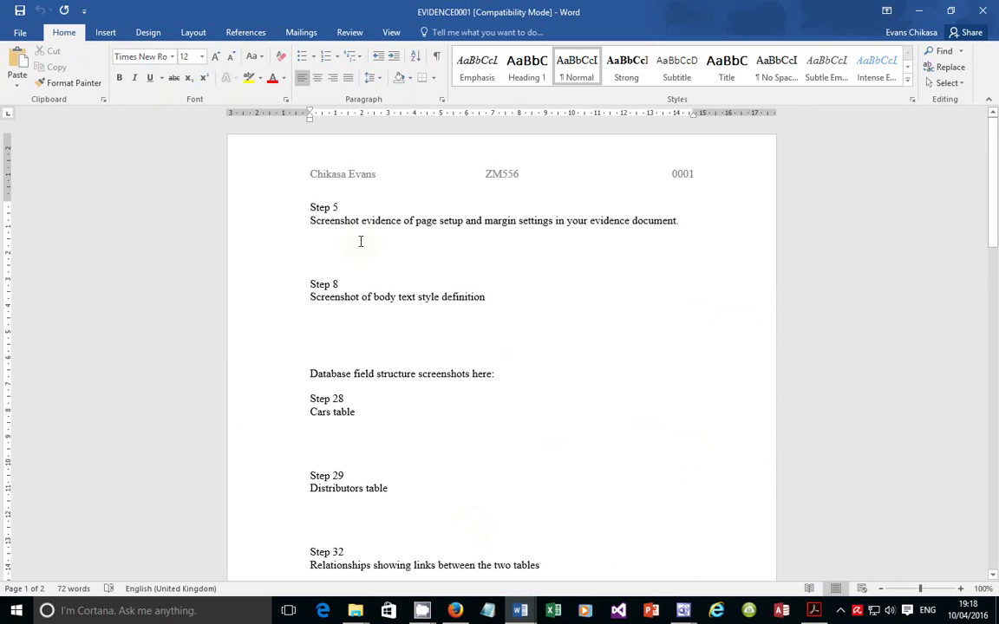
key(ctrl+v)
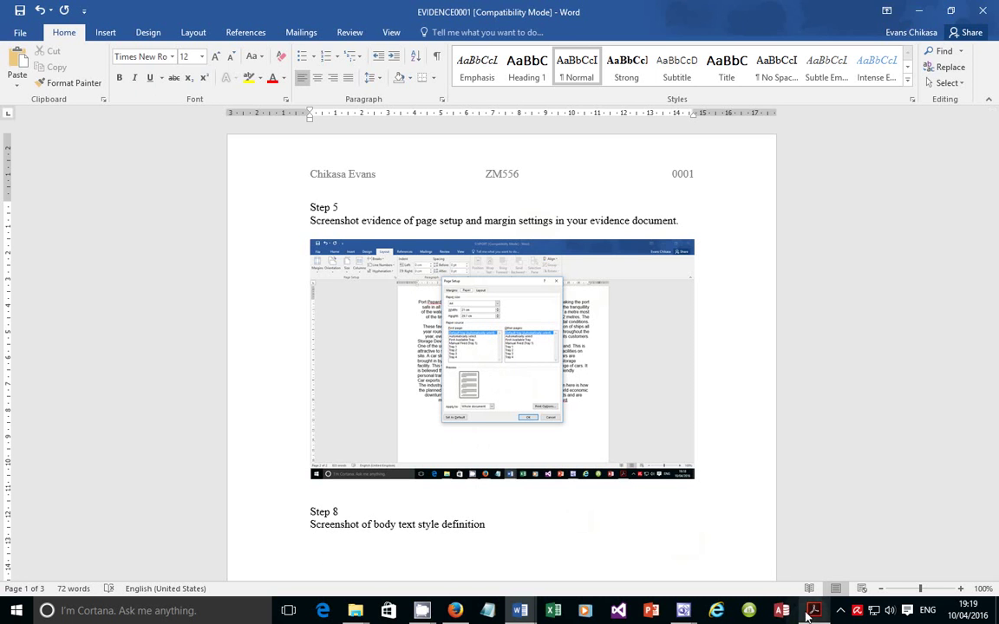
Show S16PORT's Page Setup Margins tab with 2 cm margins and portrait, then close it
mouse_move(520, 612)
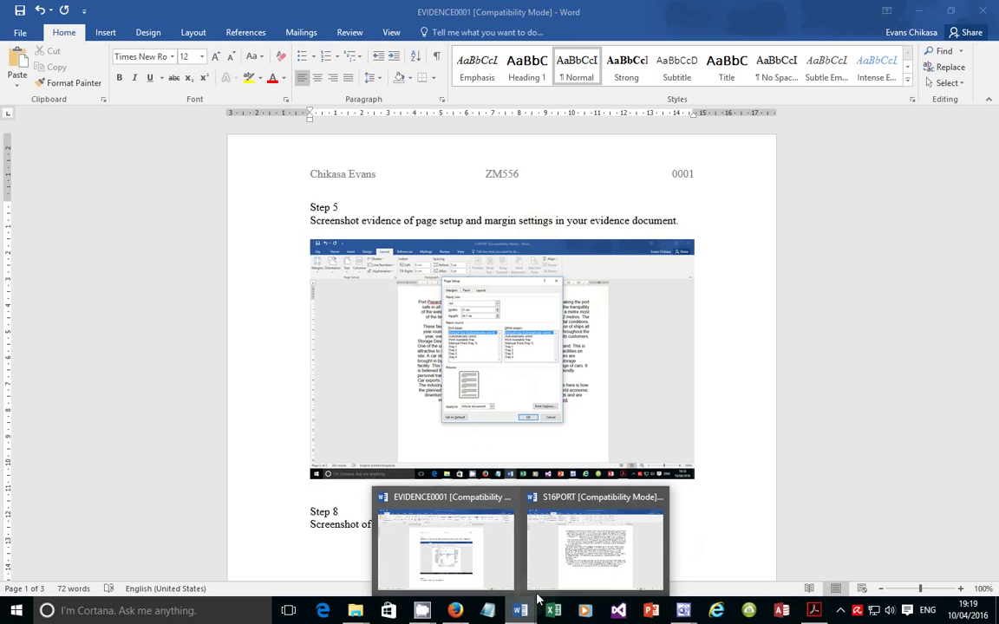
click(569, 564)
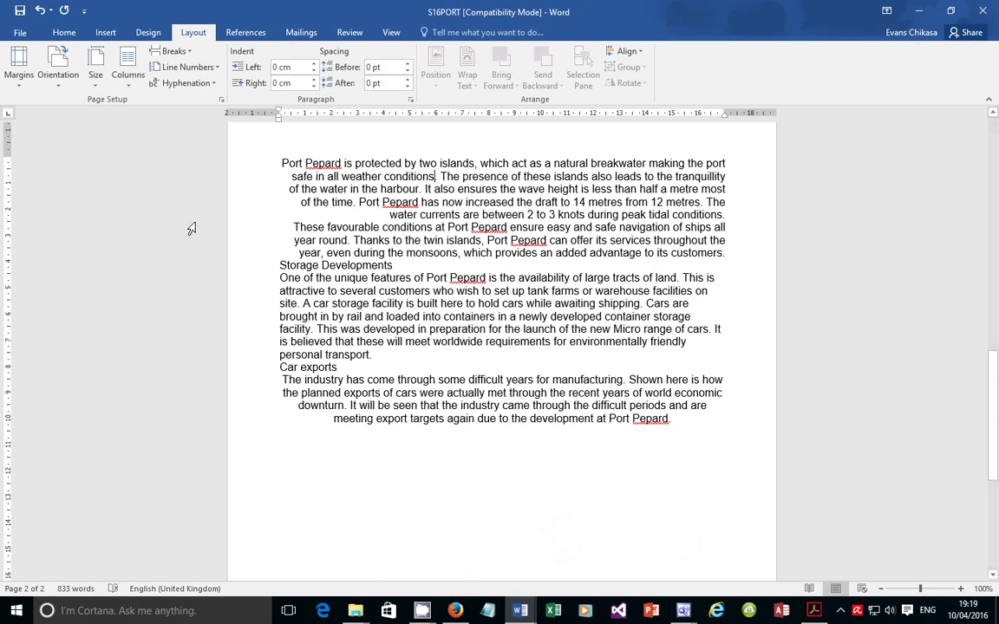
click(221, 100)
click(382, 133)
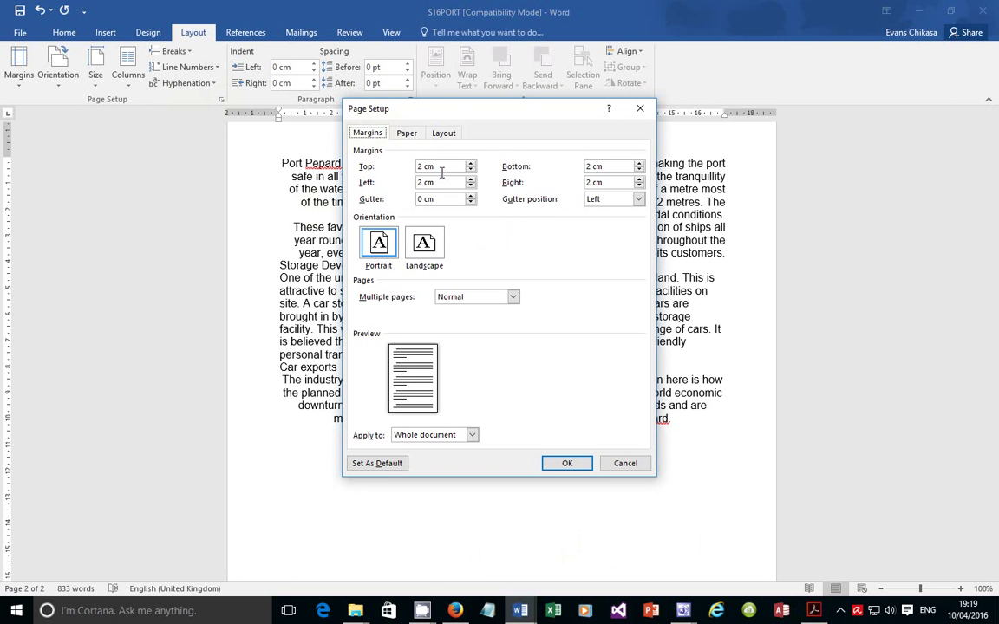
click(381, 247)
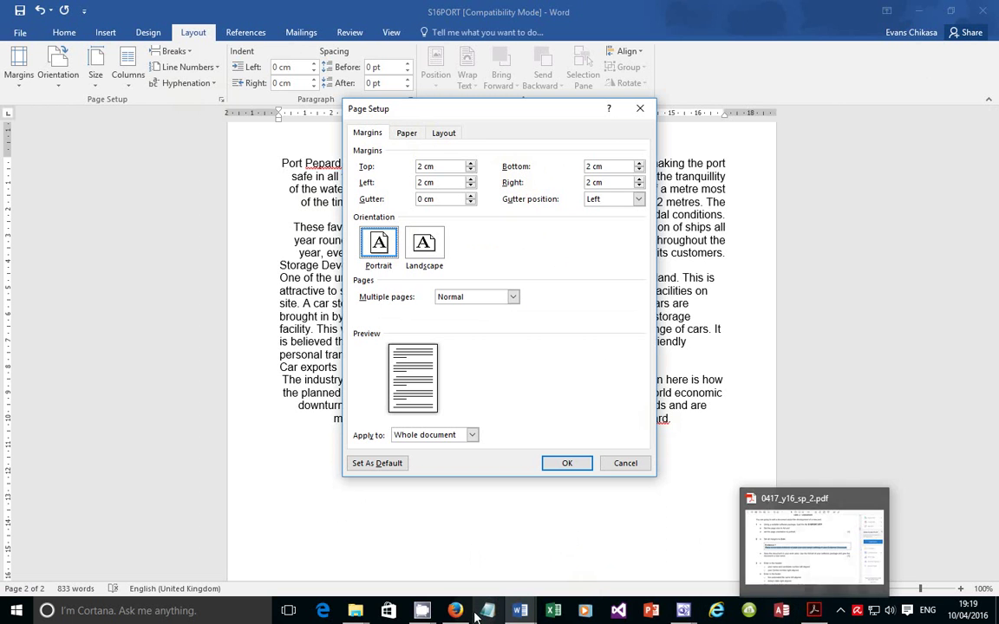
click(564, 463)
Paste the margins screenshot two lines below the first Step 5 screenshot in EVIDENCE0001
mouse_move(521, 611)
click(429, 498)
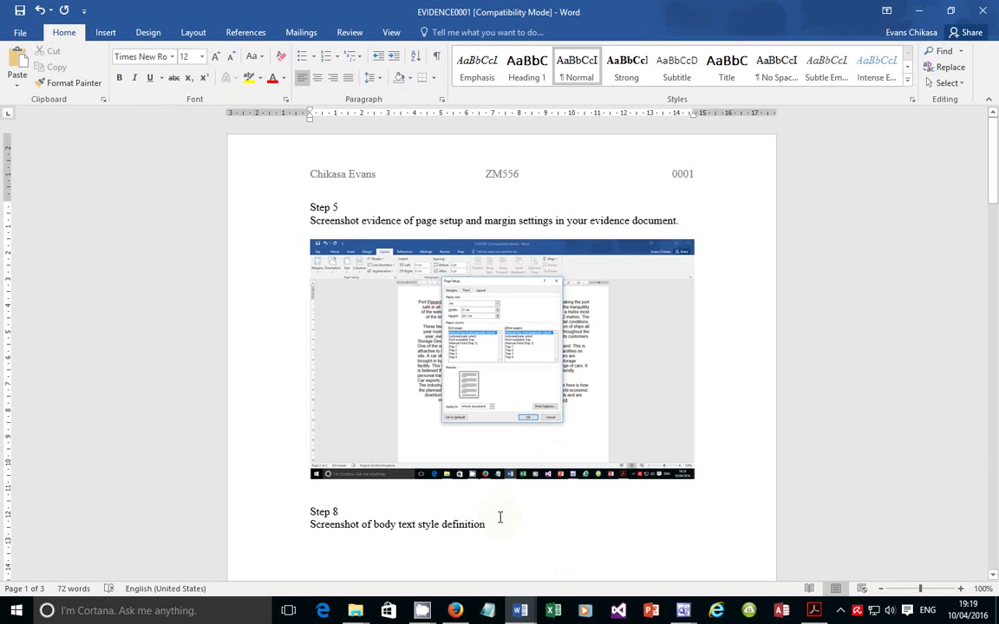
key(Return)
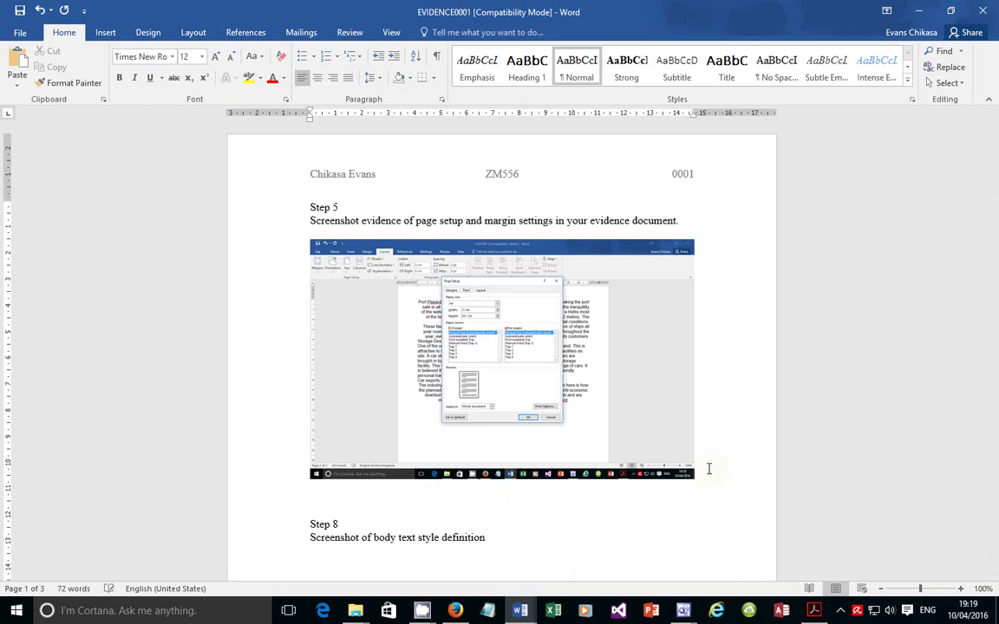
key(Return)
key(ctrl+v)
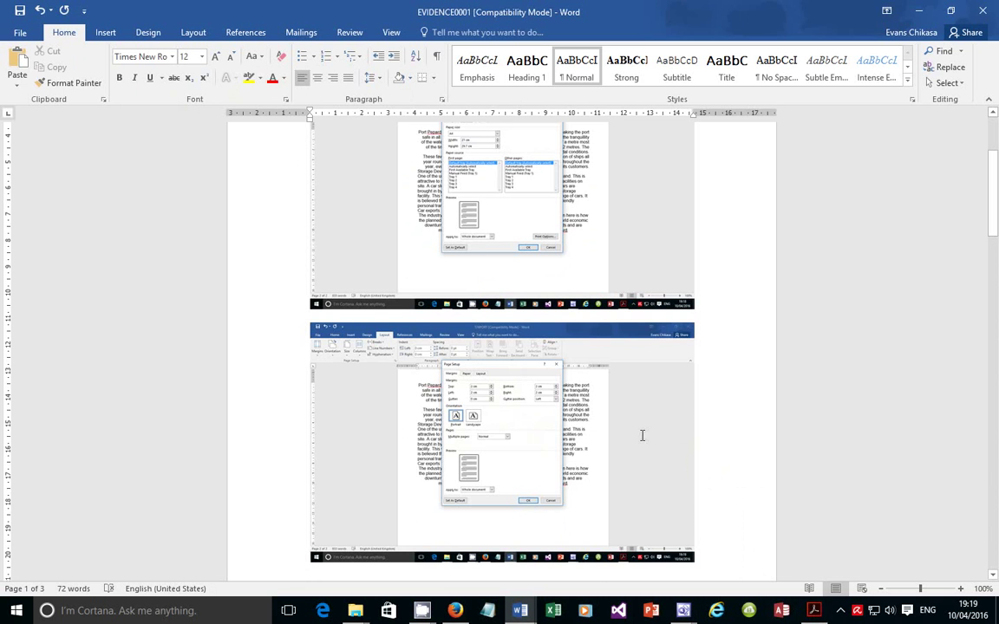
click(812, 612)
scroll(305, 339, down, 3)
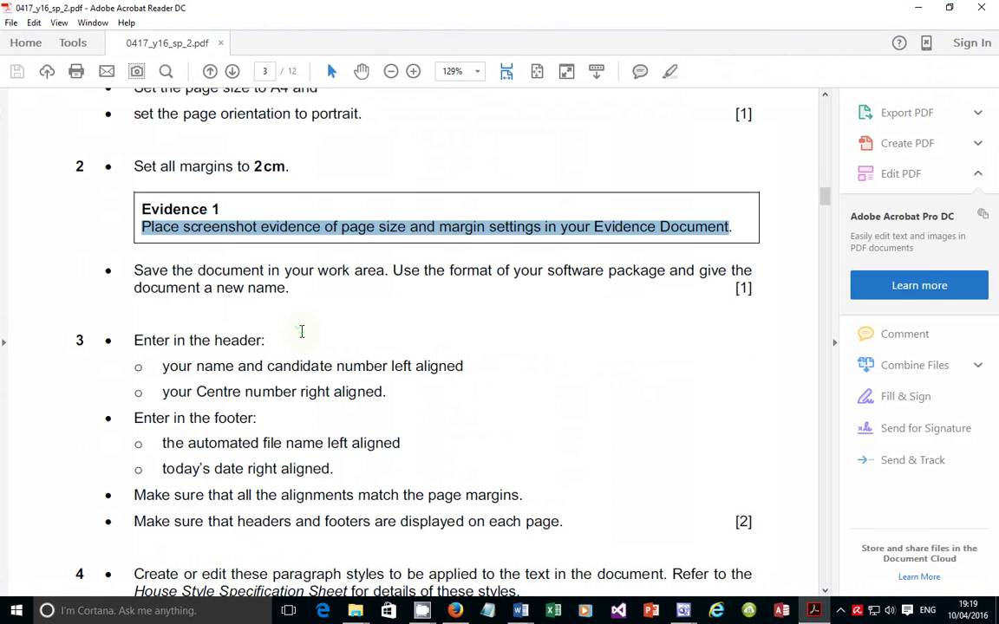
Highlight the 'Save the document with a new name' instruction, then switch back to S16PORT
click(136, 231)
drag(137, 231, 275, 252)
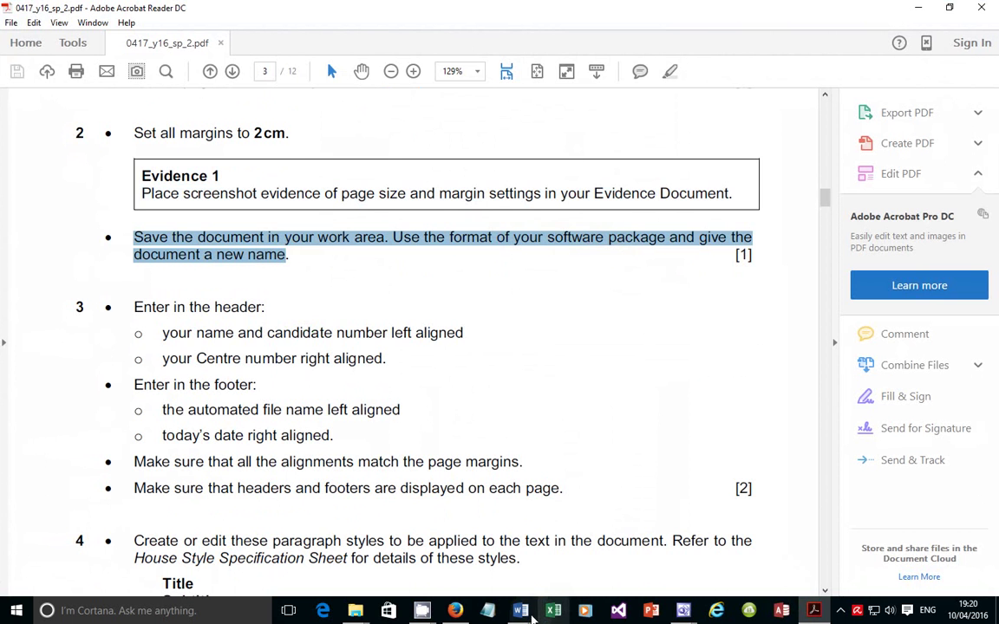
mouse_move(533, 618)
click(542, 494)
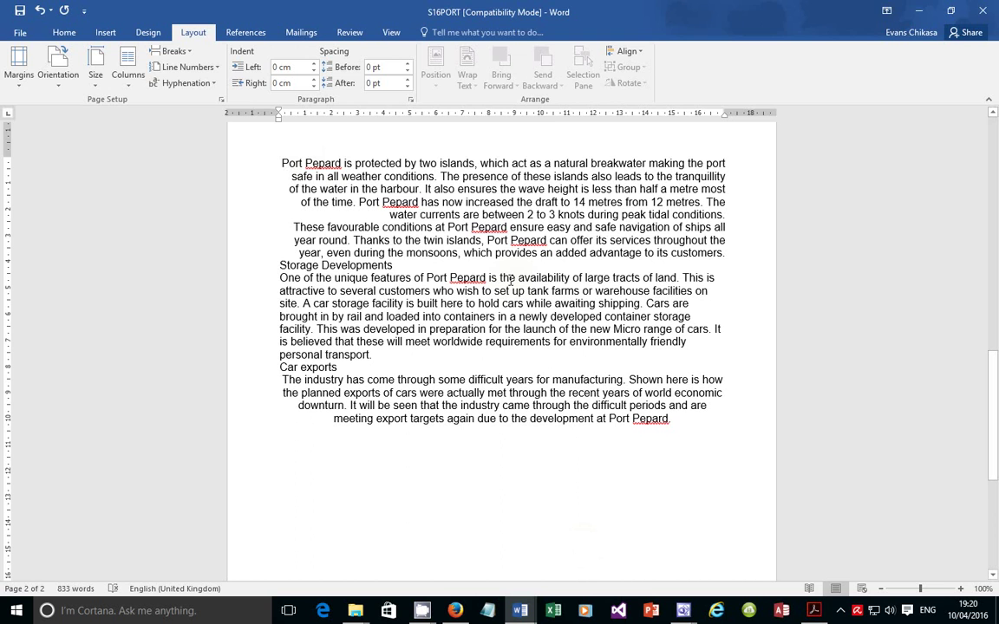
Save S16PORT as a Word Document named S16PORT00001, accepting the newest file format upgrade
click(20, 33)
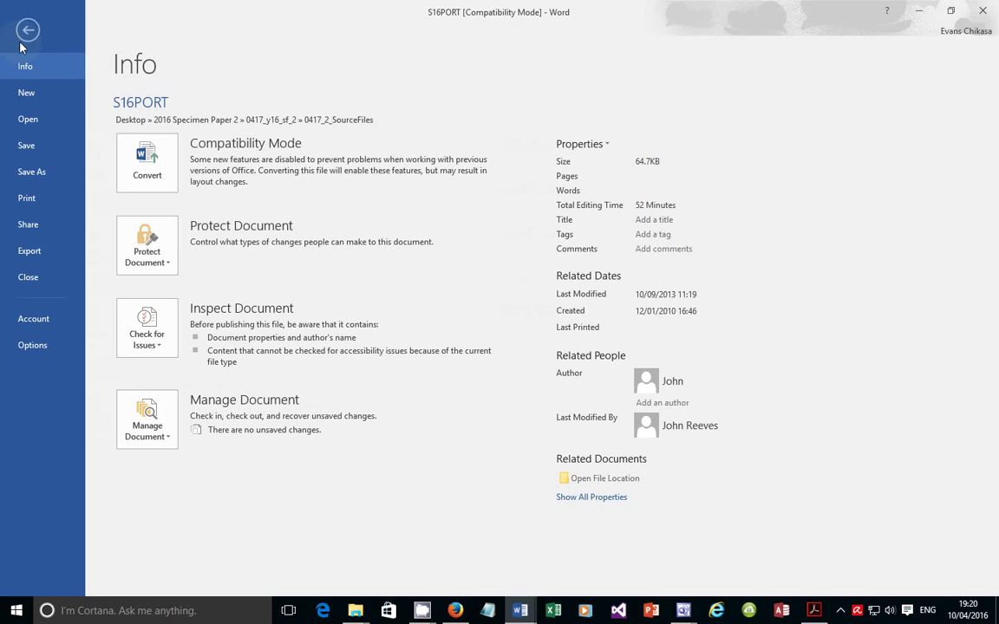
click(37, 173)
click(192, 229)
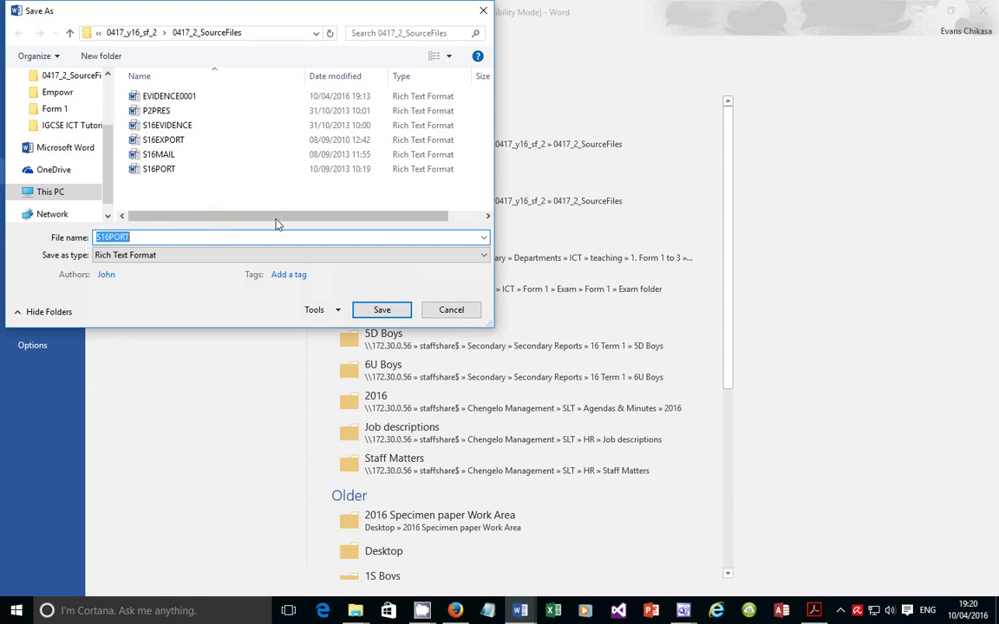
click(148, 256)
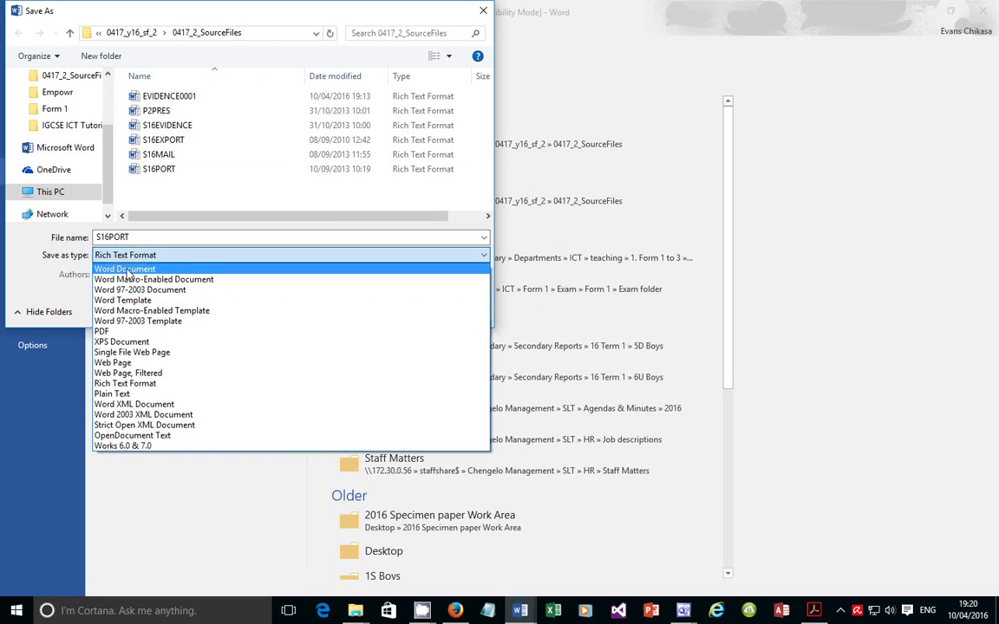
click(125, 271)
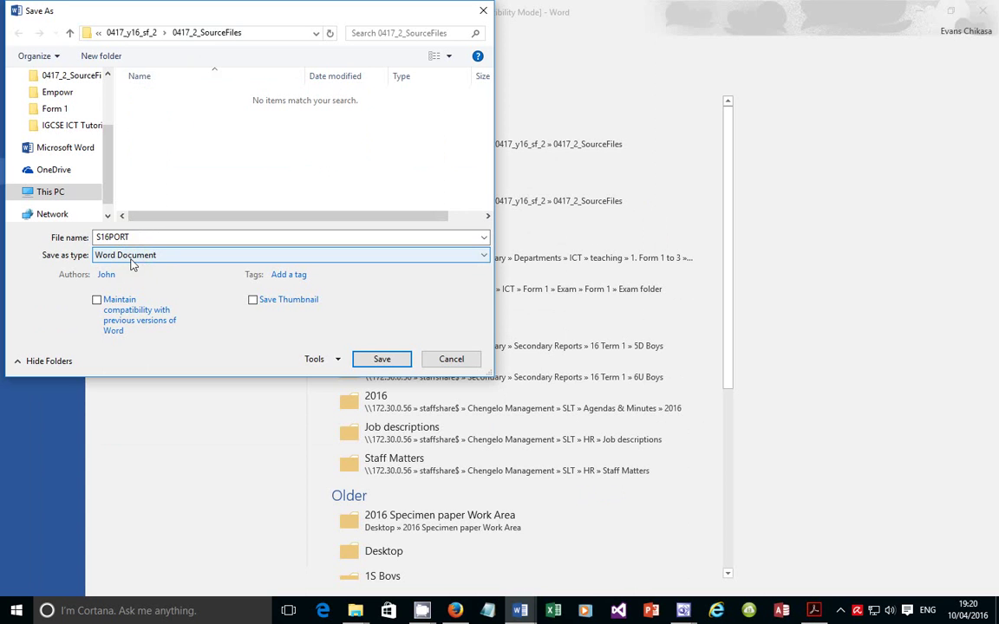
double_click(145, 238)
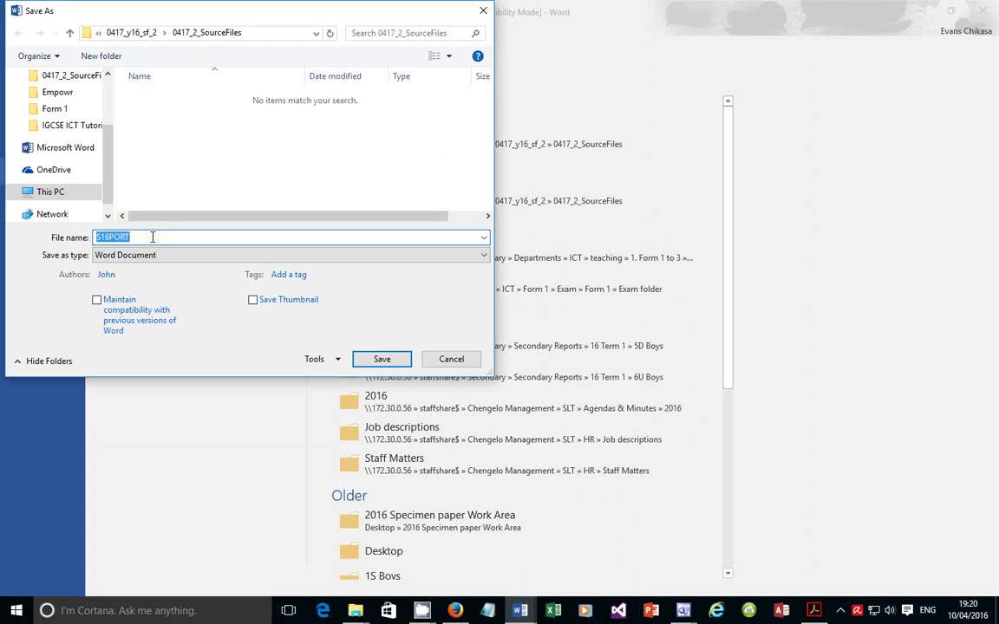
click(152, 236)
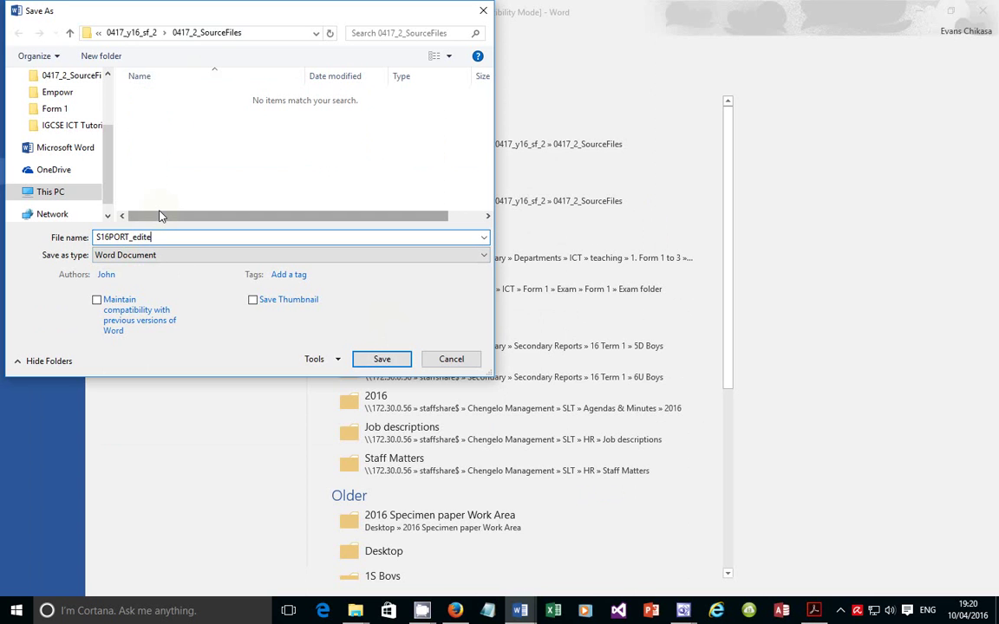
key(BackSpace)
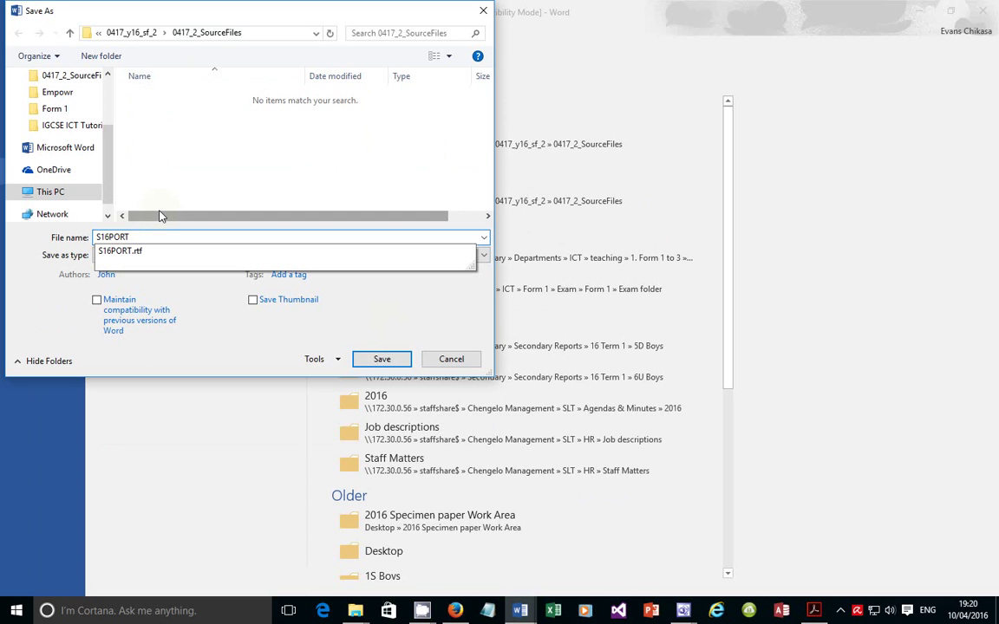
text(000)
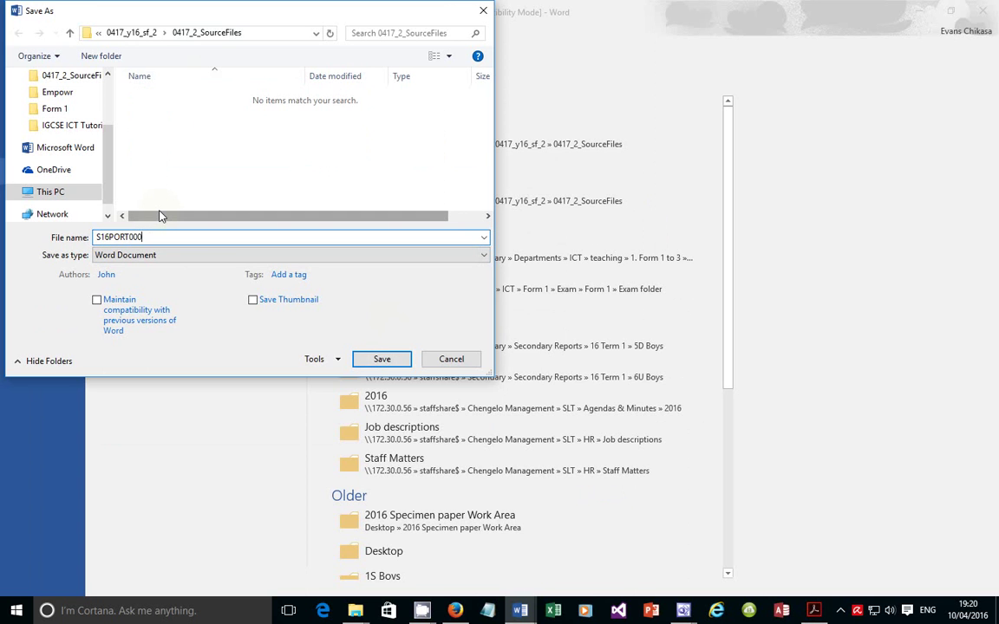
text(1)
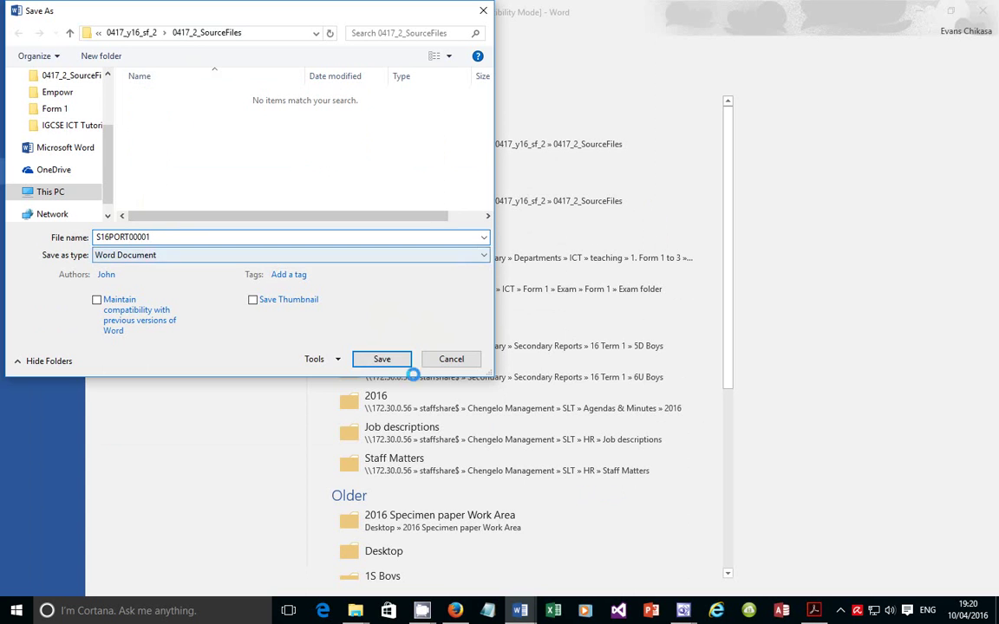
click(395, 367)
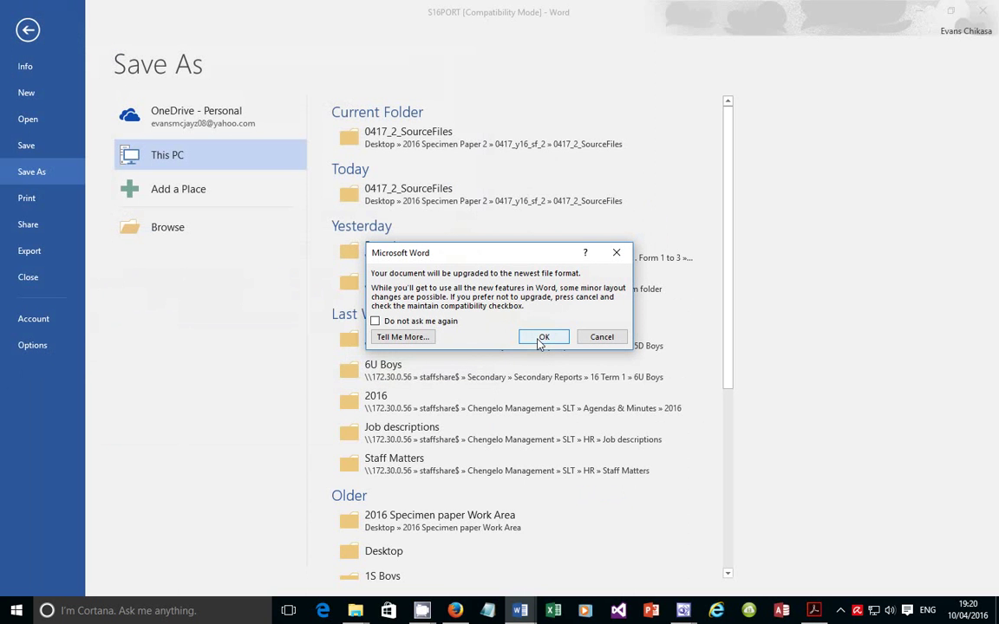
click(541, 340)
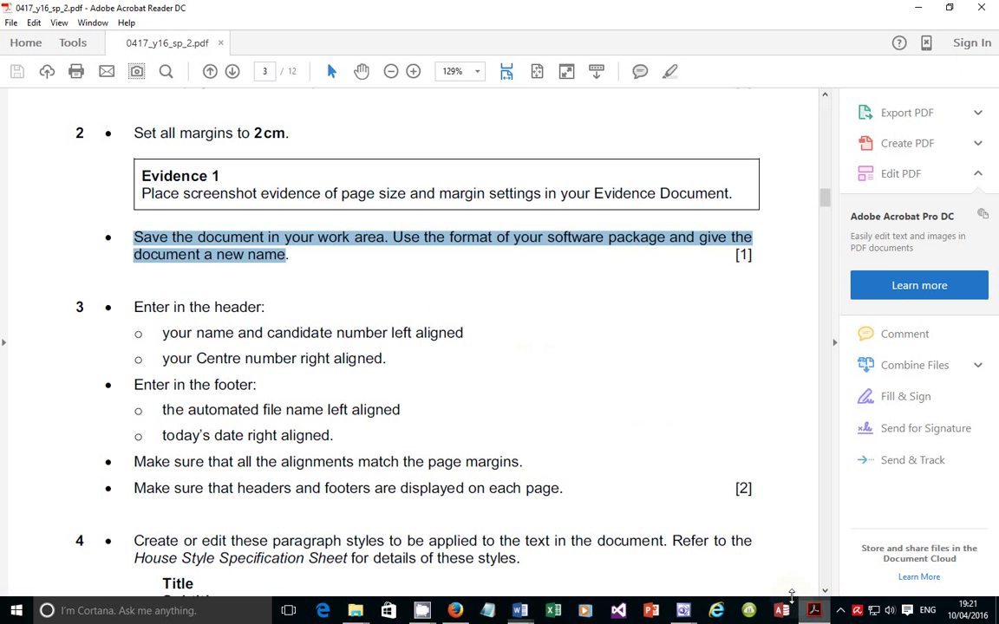
key(alt+Tab)
Highlight the header requirements: name and candidate number, Centre number right-aligned; return to S16PORT00001
drag(136, 306, 267, 308)
drag(164, 333, 448, 327)
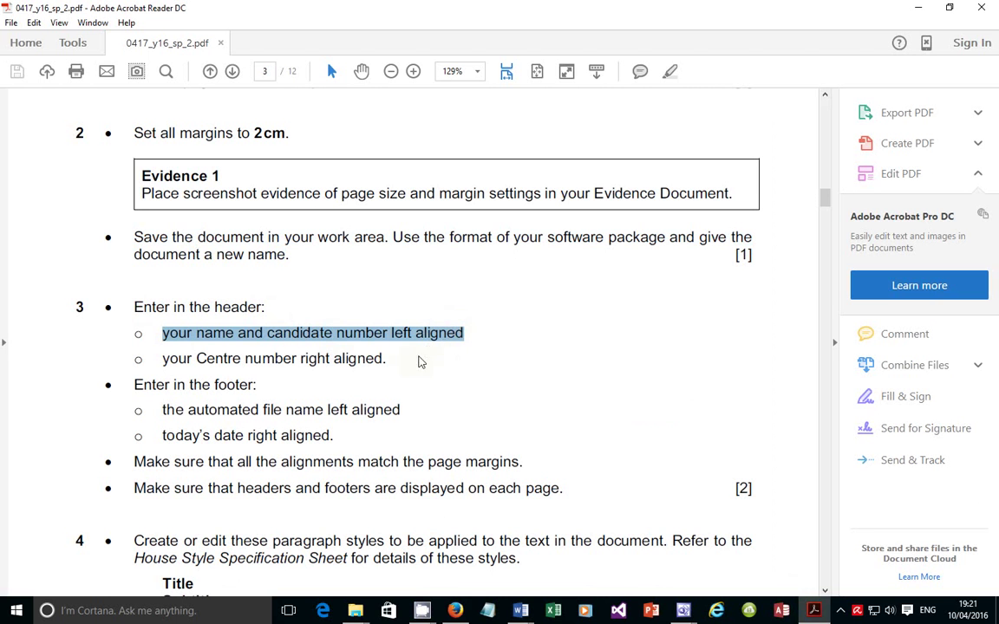
click(268, 359)
drag(161, 358, 349, 361)
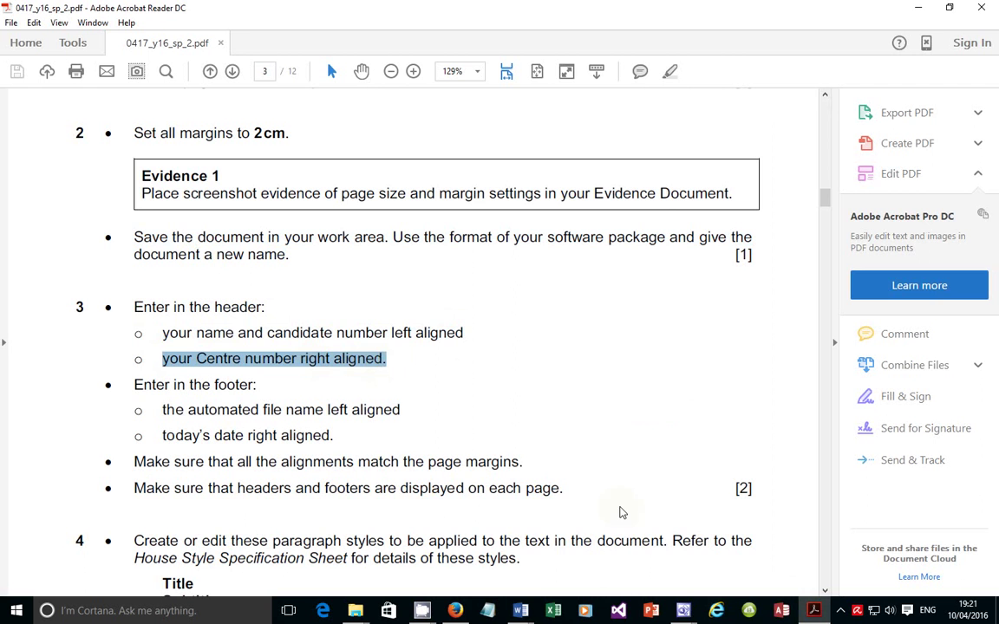
click(520, 611)
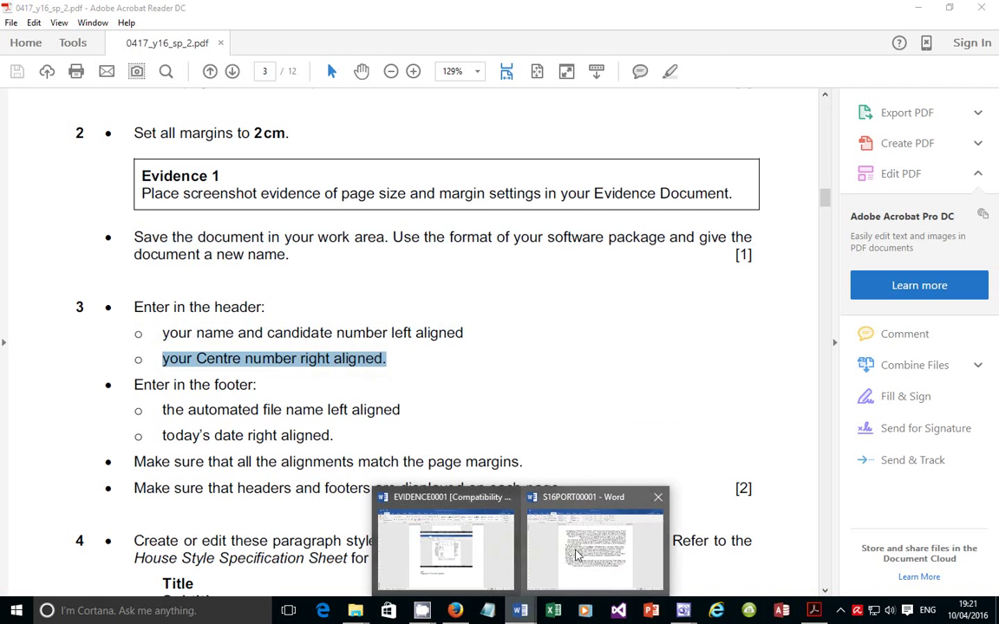
click(523, 500)
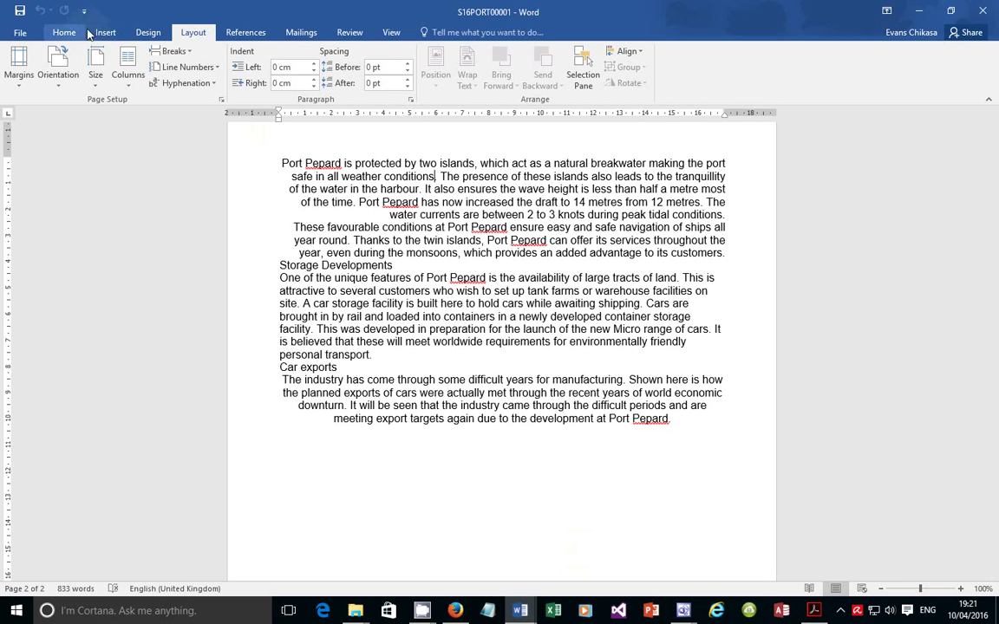
click(105, 32)
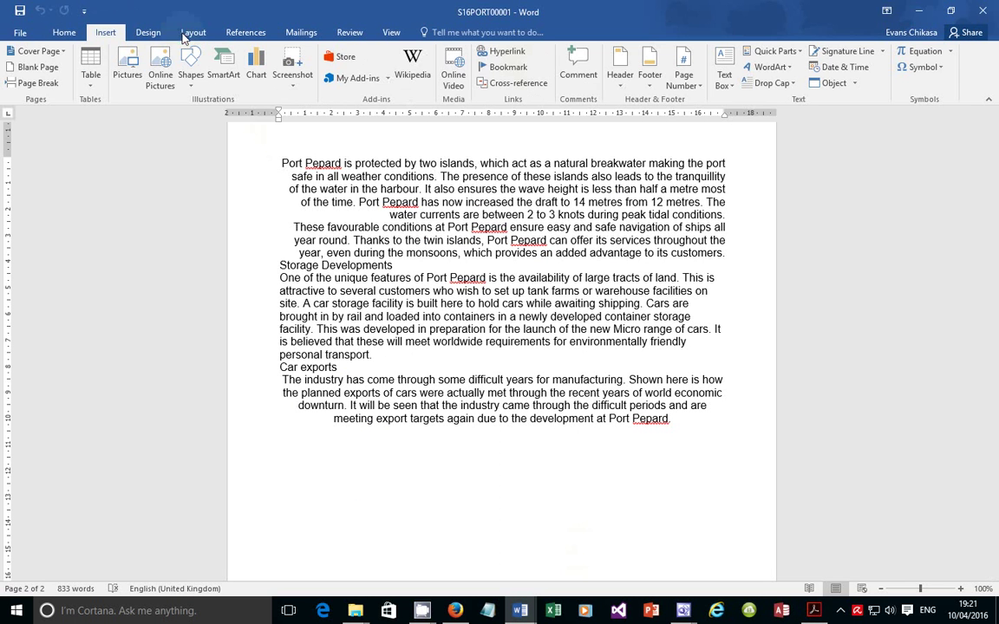
click(622, 85)
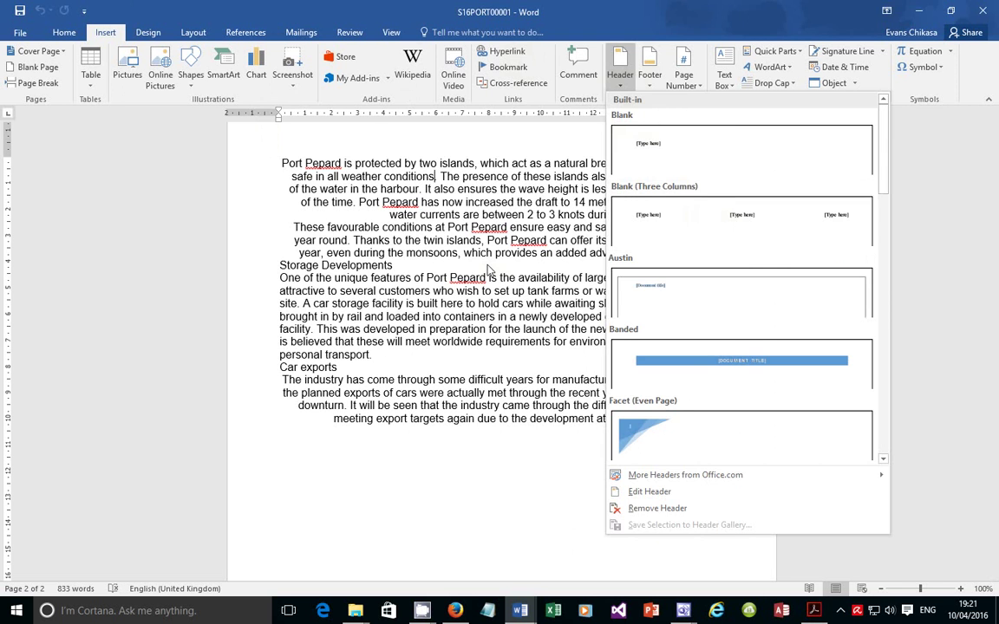
click(442, 240)
scroll(441, 224, up, 3)
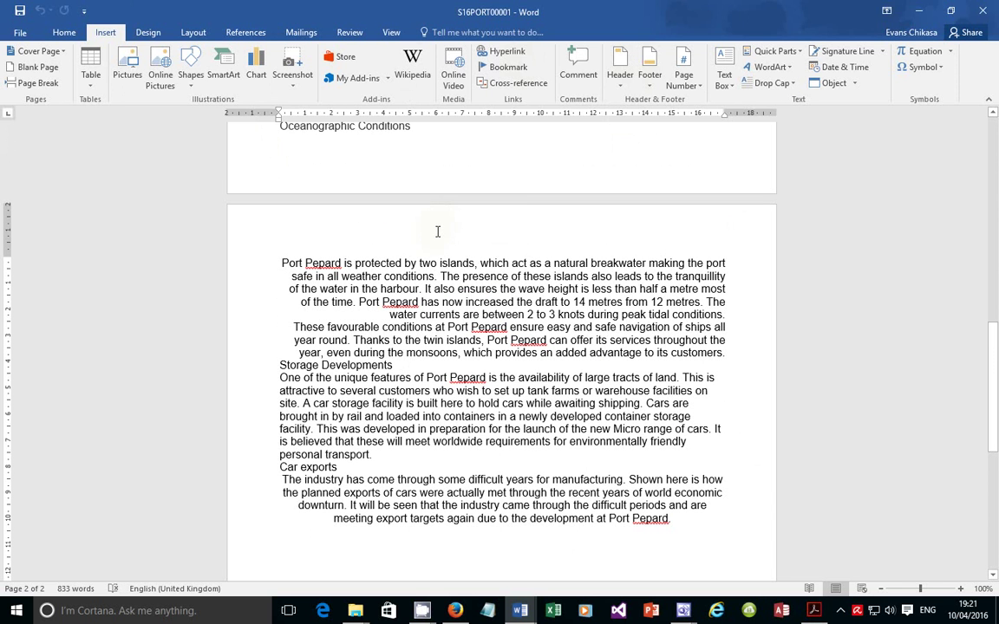
double_click(436, 225)
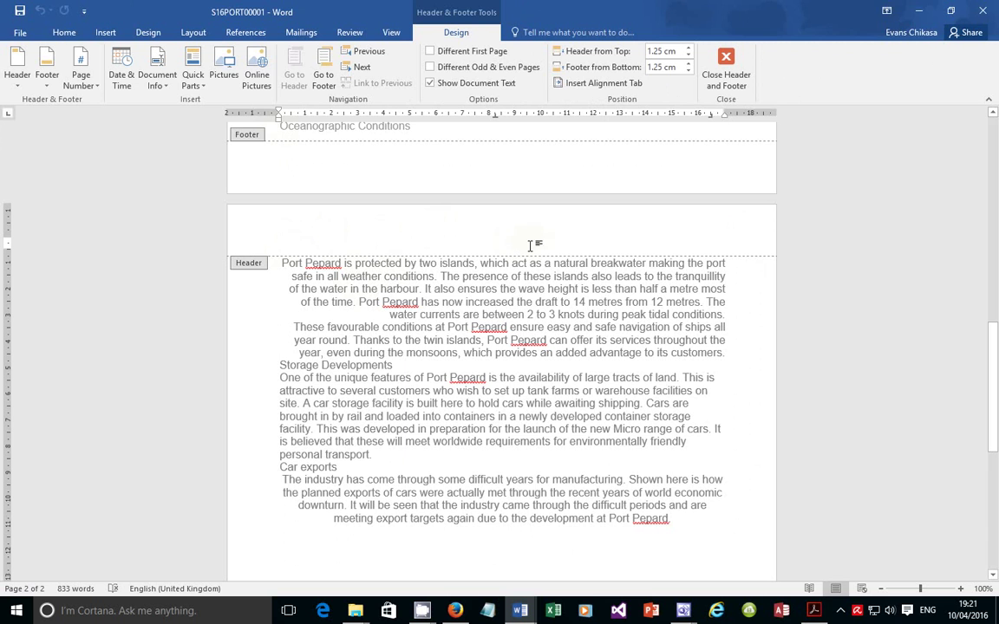
double_click(473, 243)
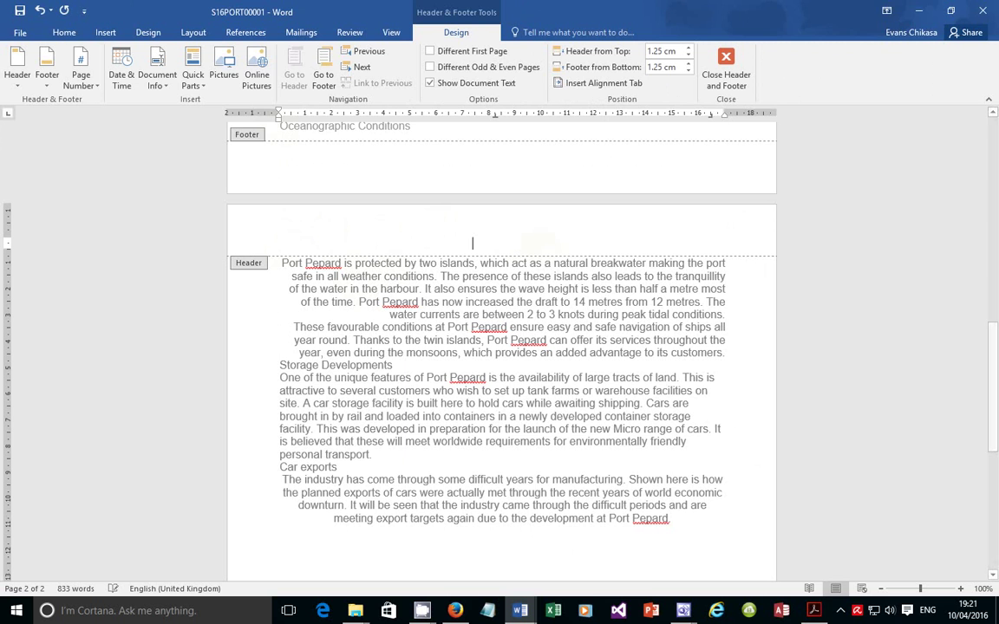
double_click(713, 242)
text(gdfgdfgdfg)
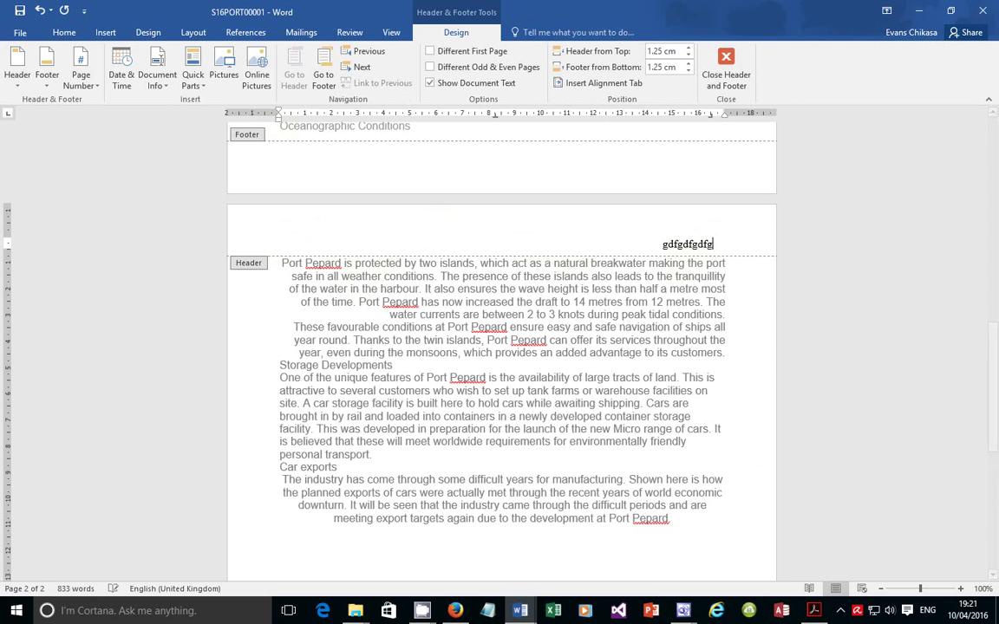
text(dfdfg)
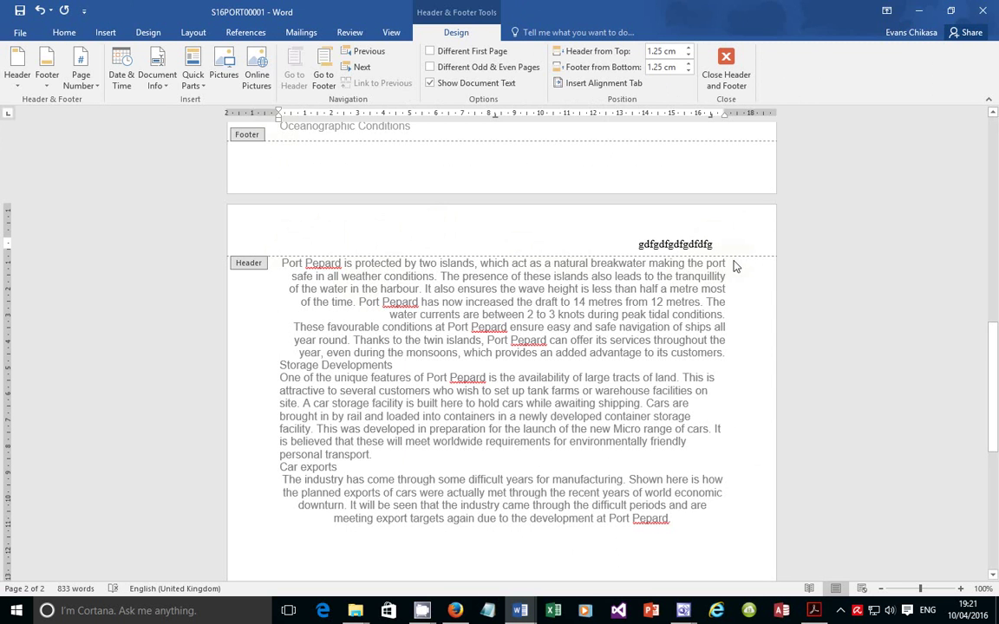
drag(724, 114, 727, 114)
drag(721, 245, 636, 243)
click(690, 246)
drag(726, 244, 576, 246)
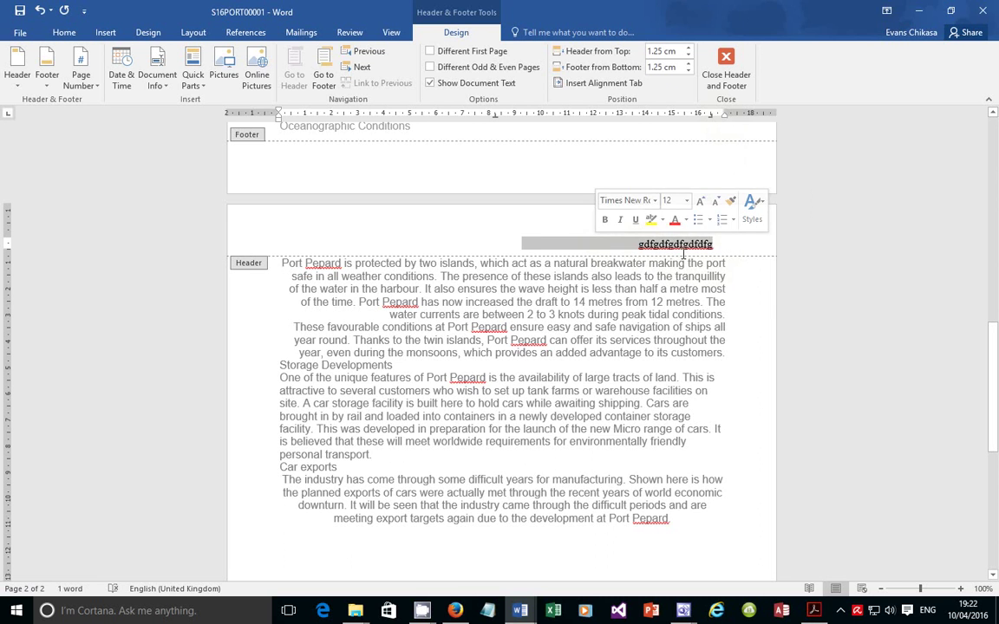
key(Delete)
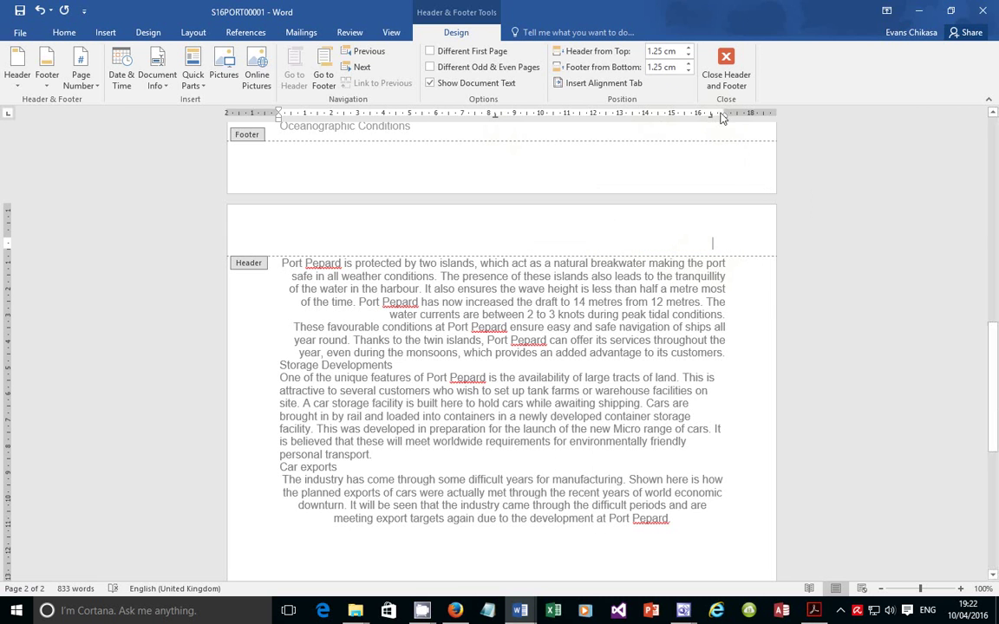
click(726, 70)
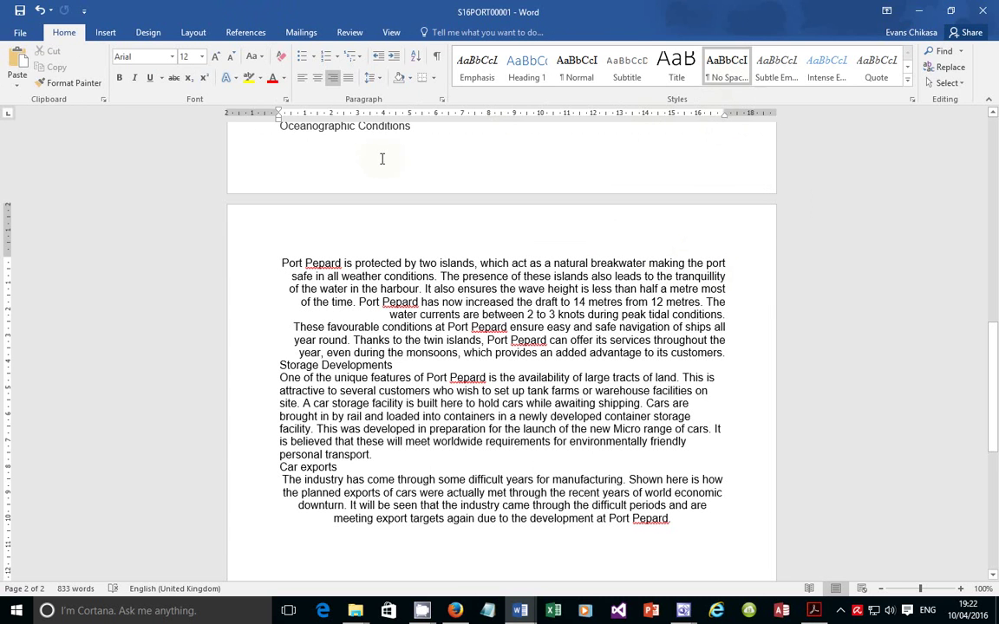
Insert a Blank (Three Columns) header with name and candidate number left, Centre number right
click(106, 33)
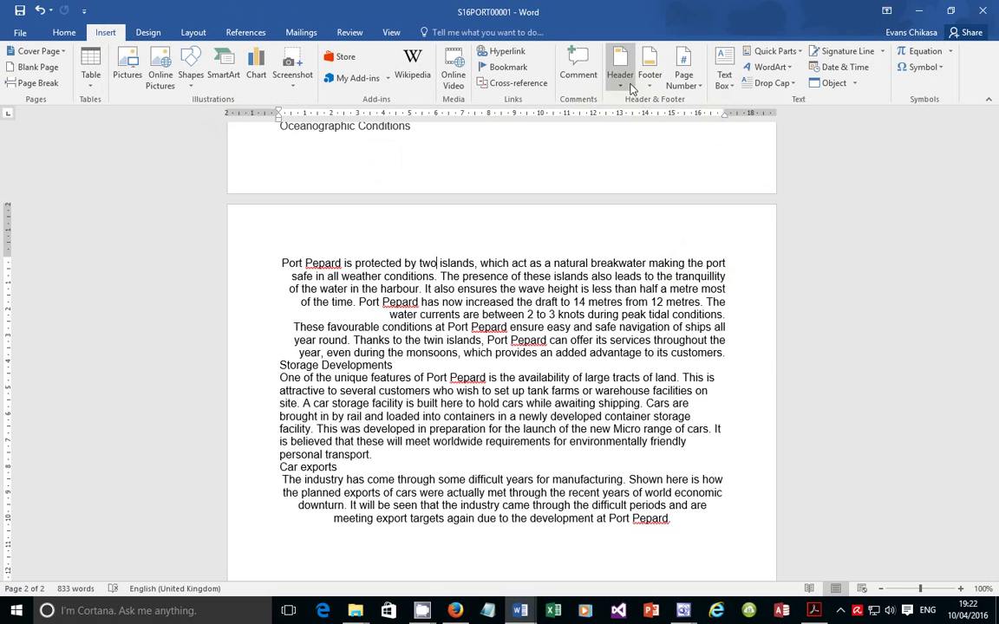
click(633, 88)
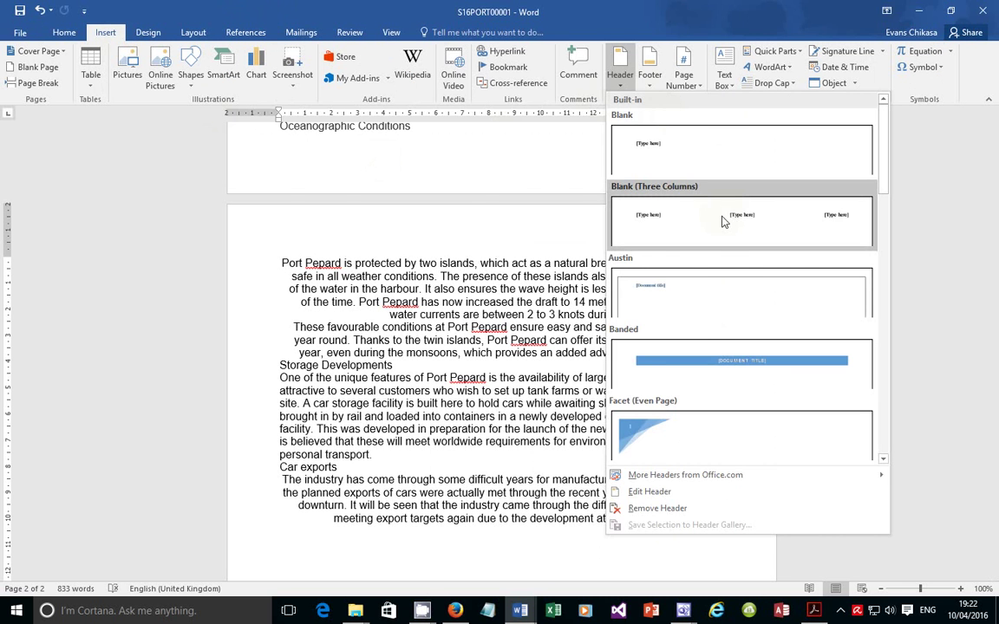
click(724, 223)
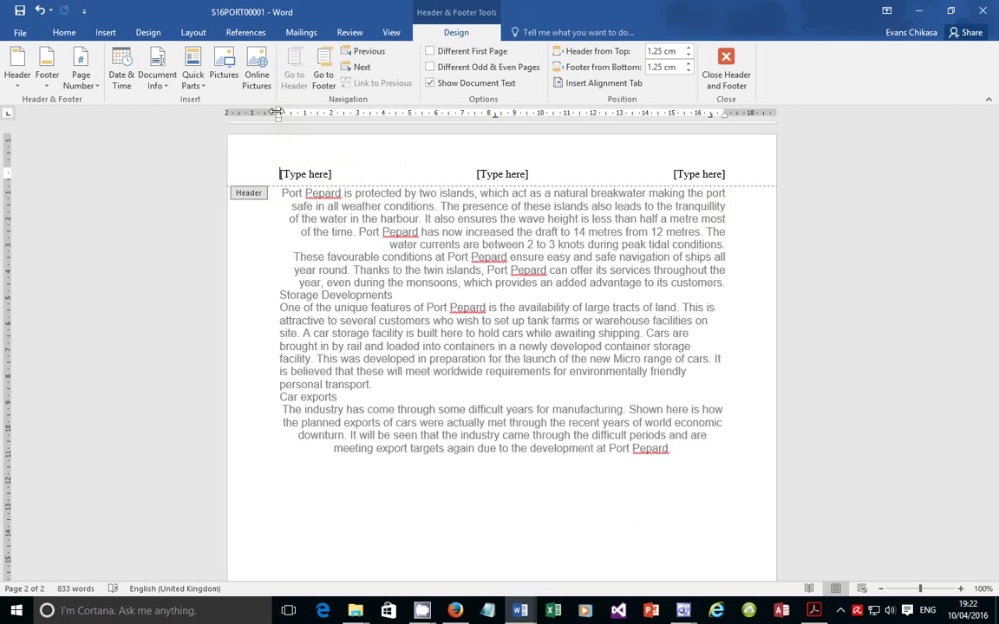
drag(277, 113, 277, 112)
drag(725, 114, 725, 113)
click(320, 175)
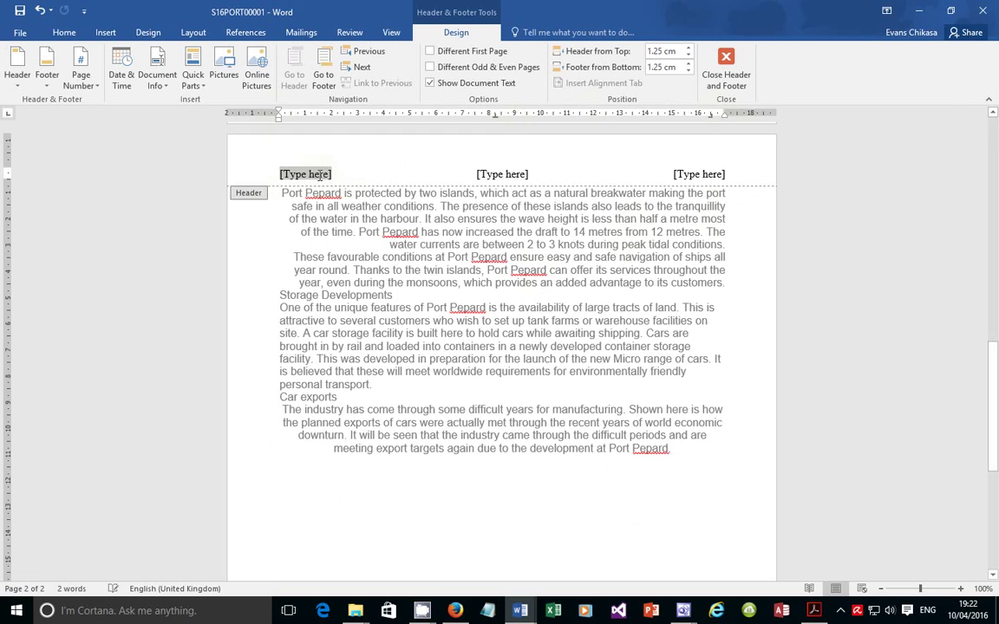
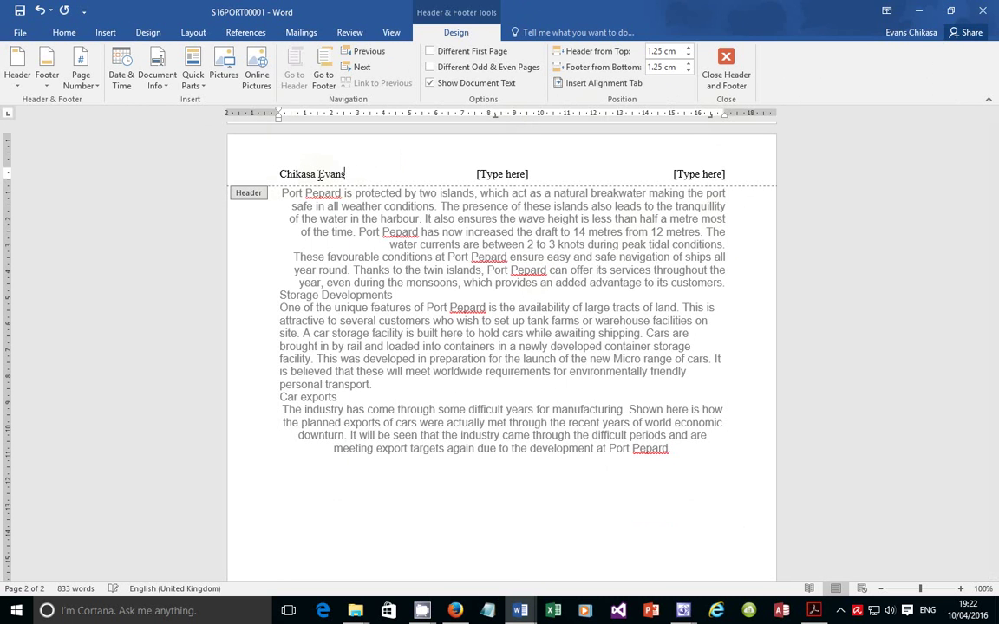
click(723, 173)
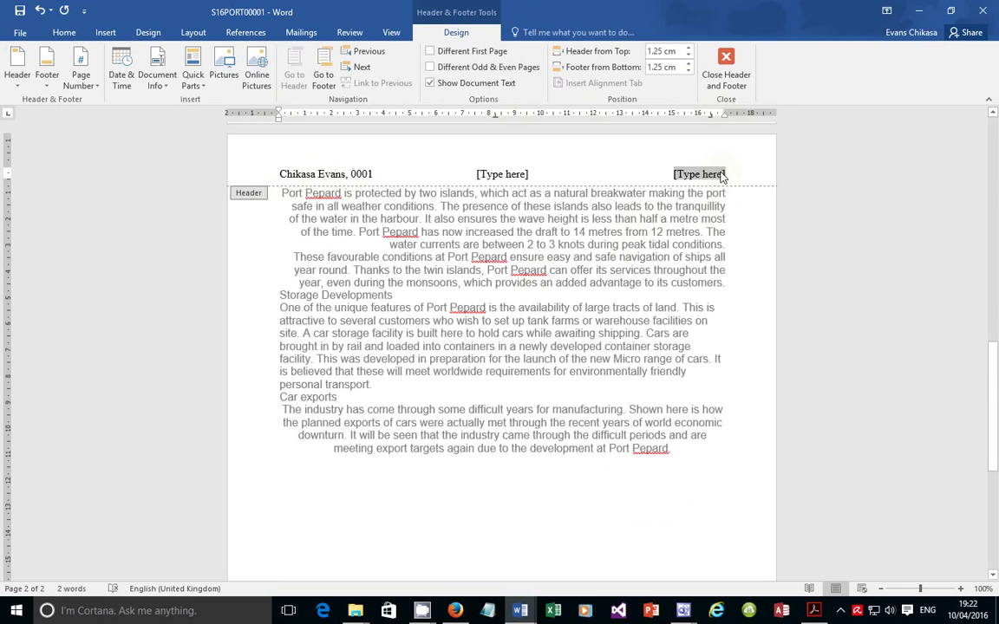
text(ZM55)
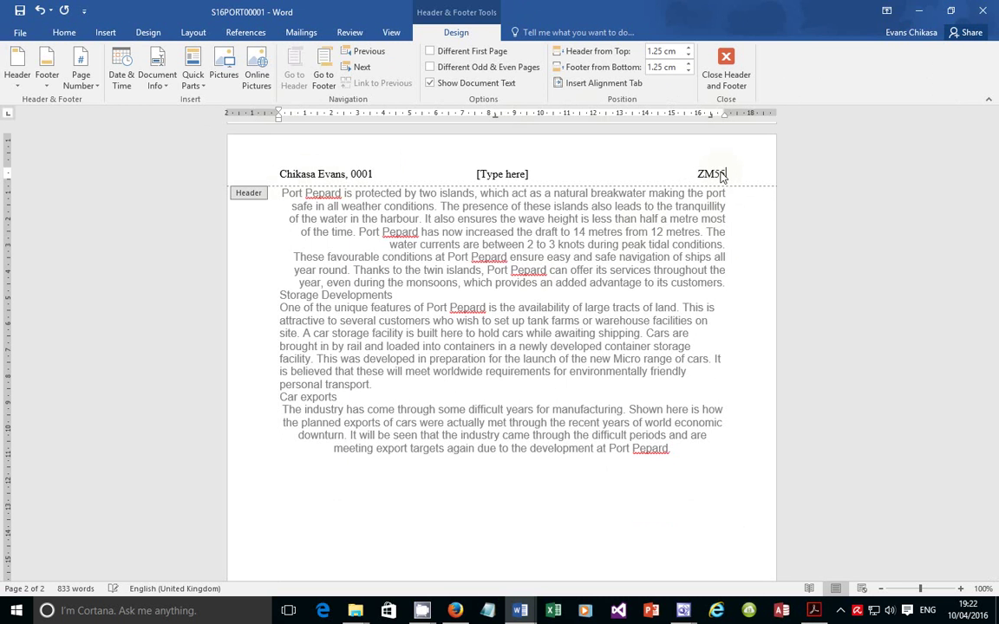
text(6)
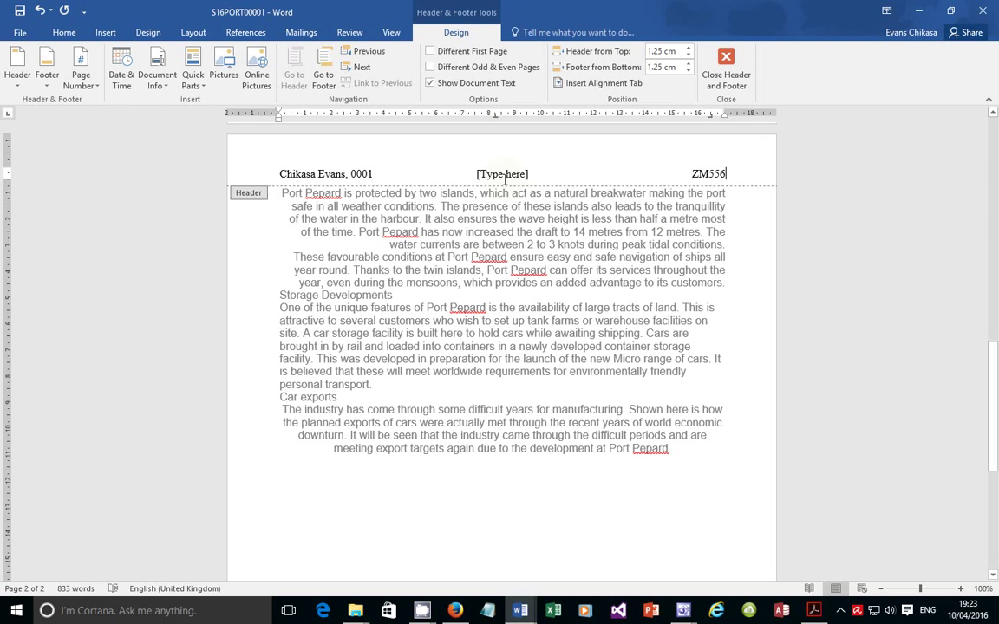
Delete the middle header placeholder so the centre of the header stays empty
double_click(573, 477)
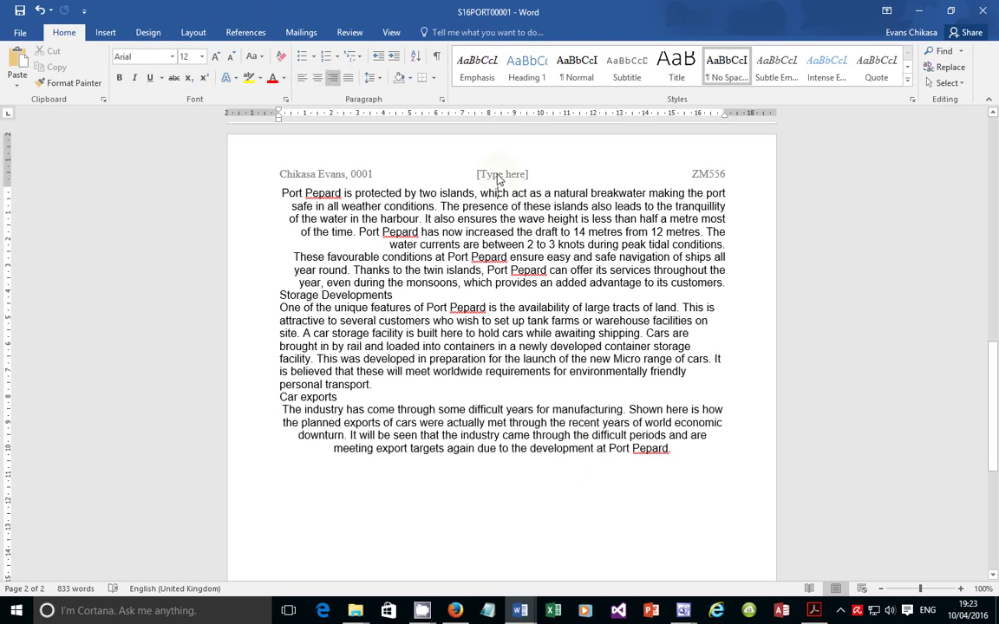
double_click(499, 176)
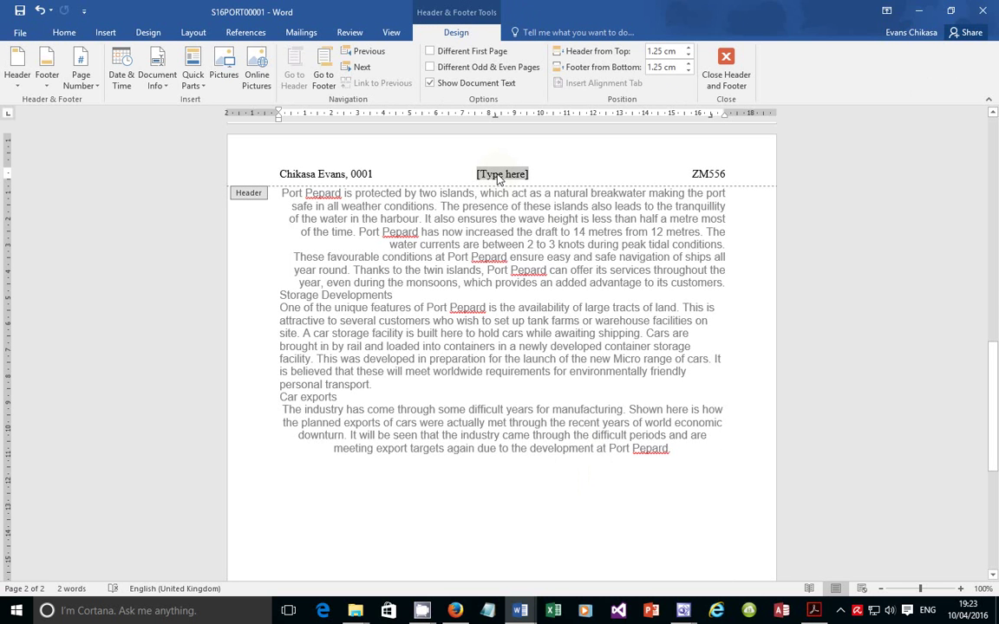
key(Delete)
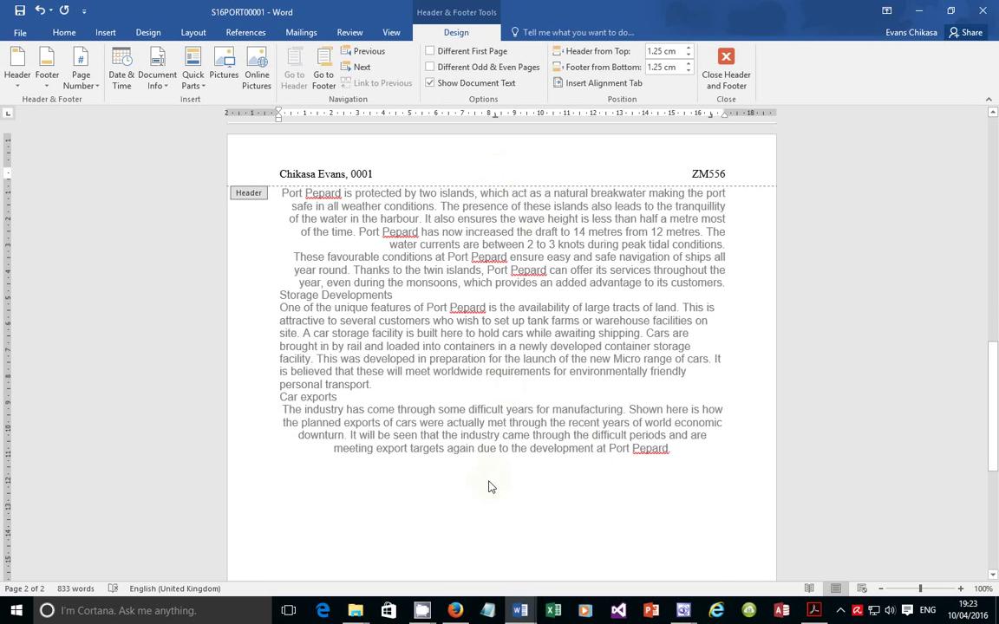
double_click(542, 479)
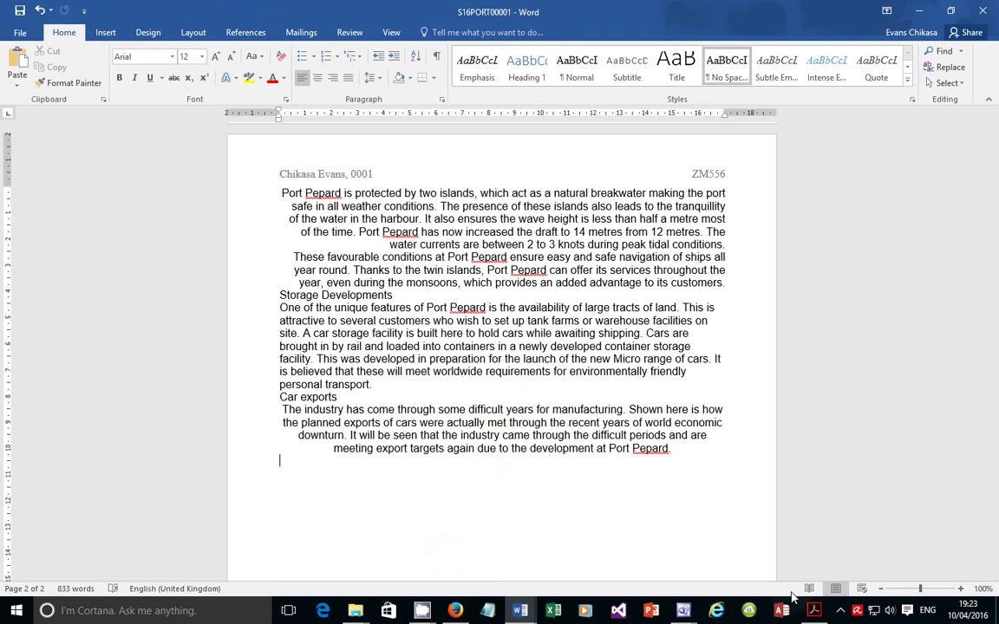
key(alt+Tab)
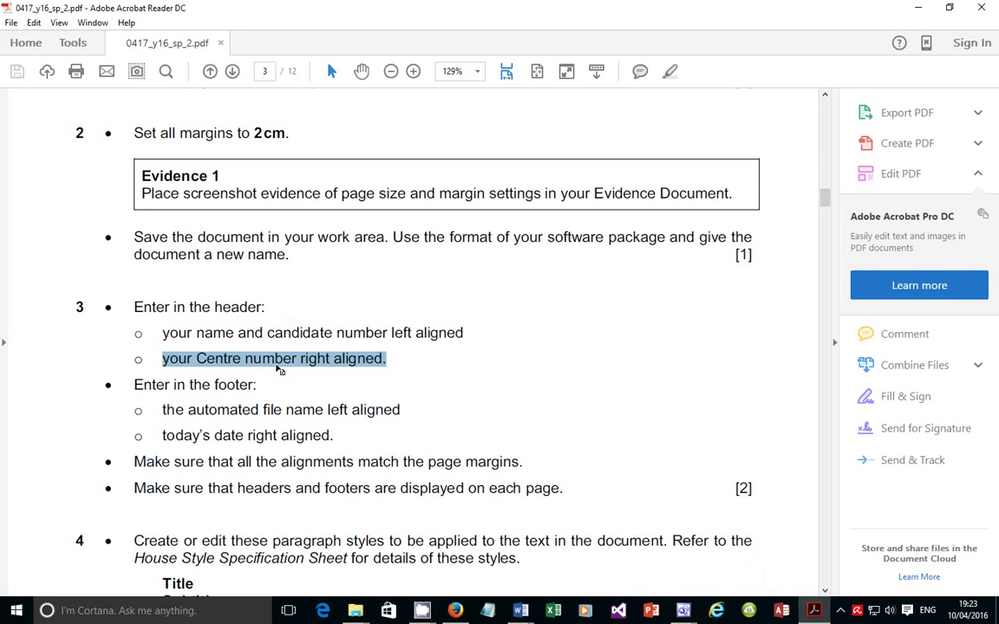
Highlight the footer requirements: automated file name left, today's date right-aligned; return to S16PORT00001
scroll(296, 390, down, 3)
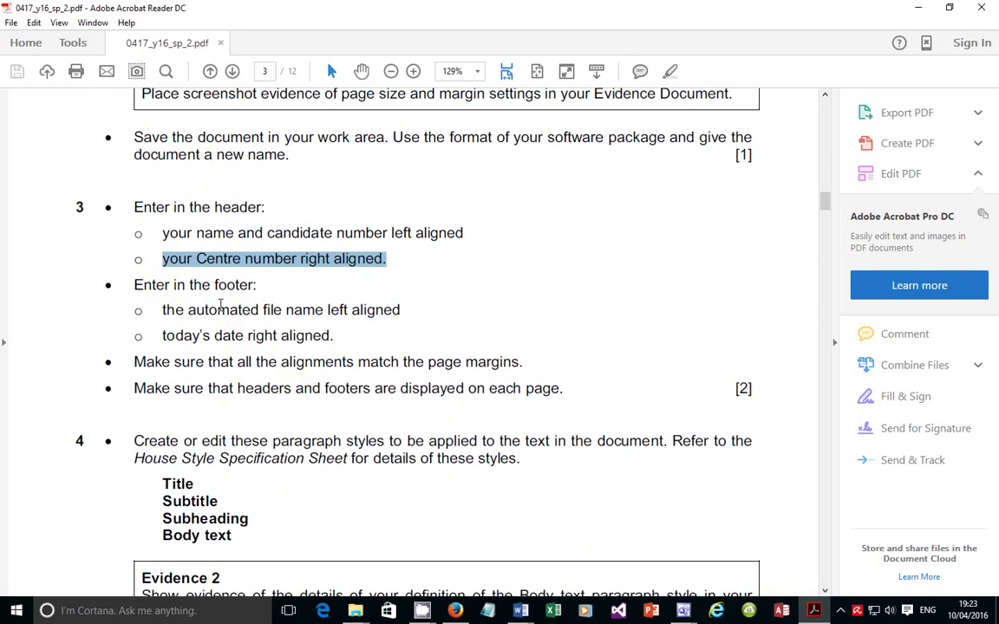
drag(205, 310, 400, 311)
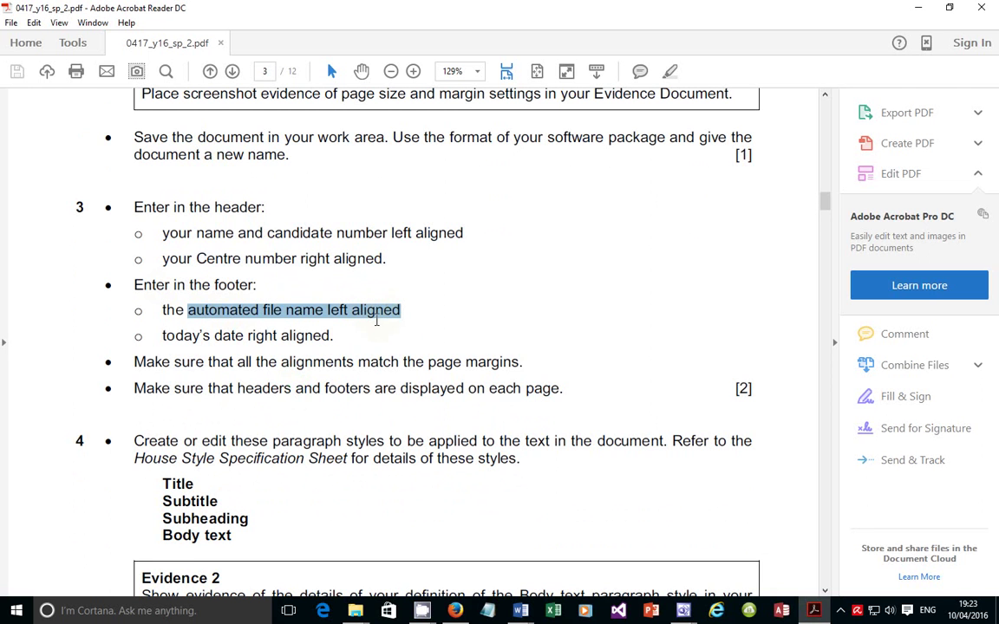
click(198, 310)
drag(198, 310, 284, 310)
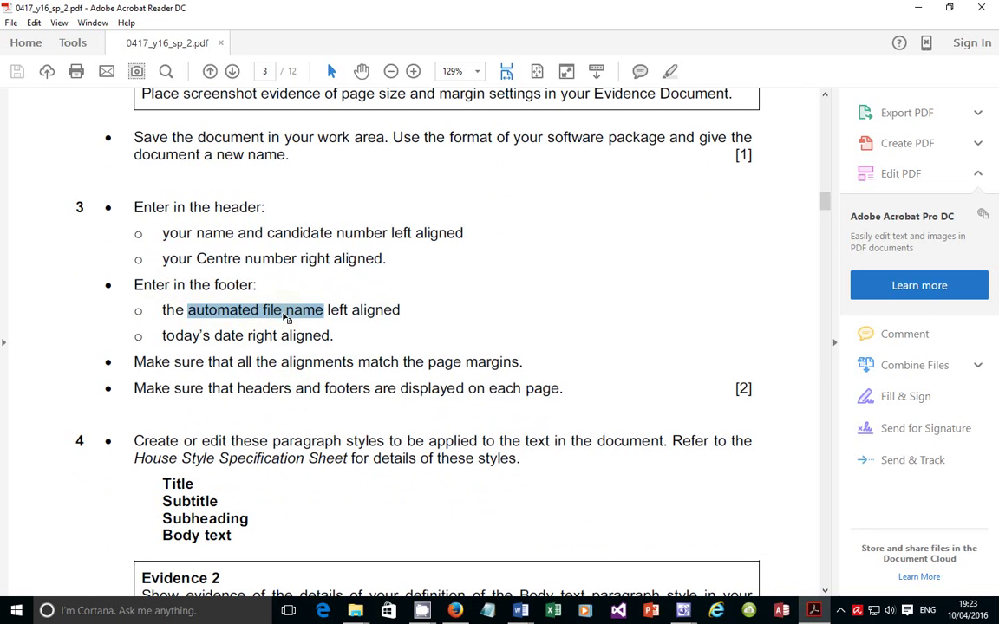
drag(163, 335, 294, 335)
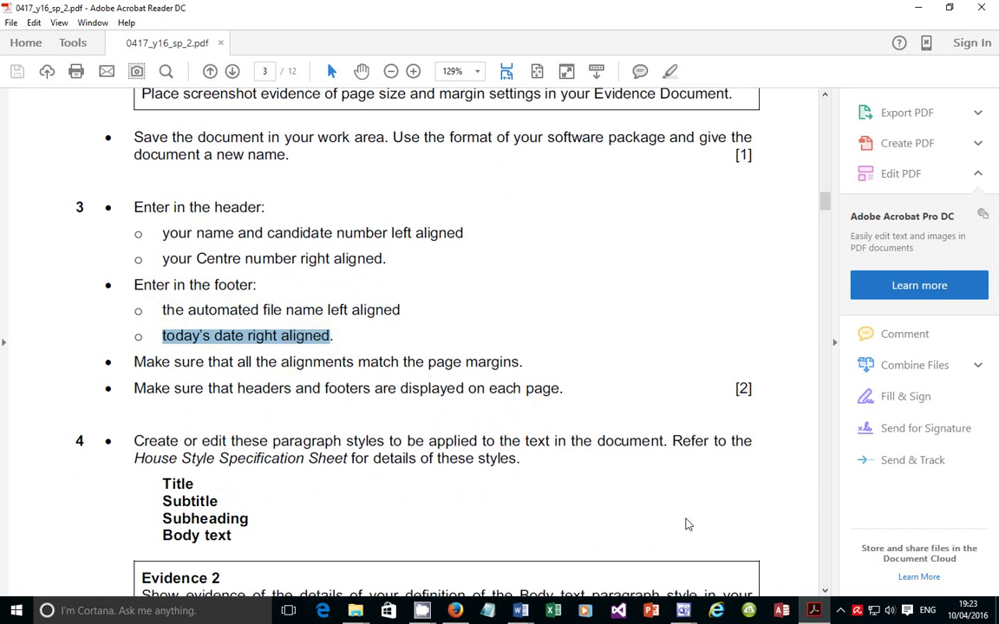
mouse_move(519, 612)
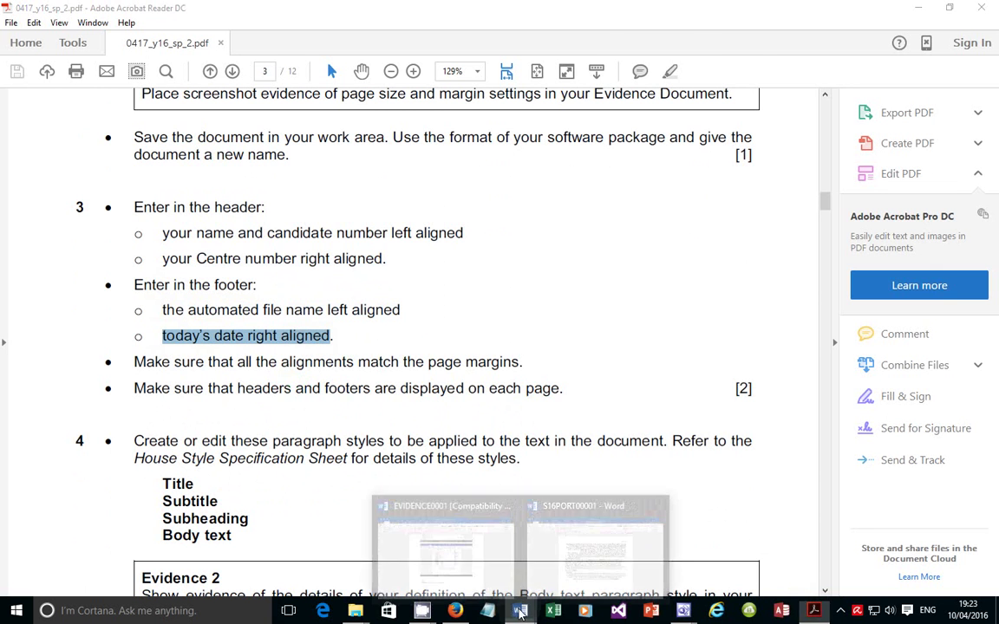
click(558, 563)
Insert a Blank (Three Columns) footer and select its left placeholder
click(105, 32)
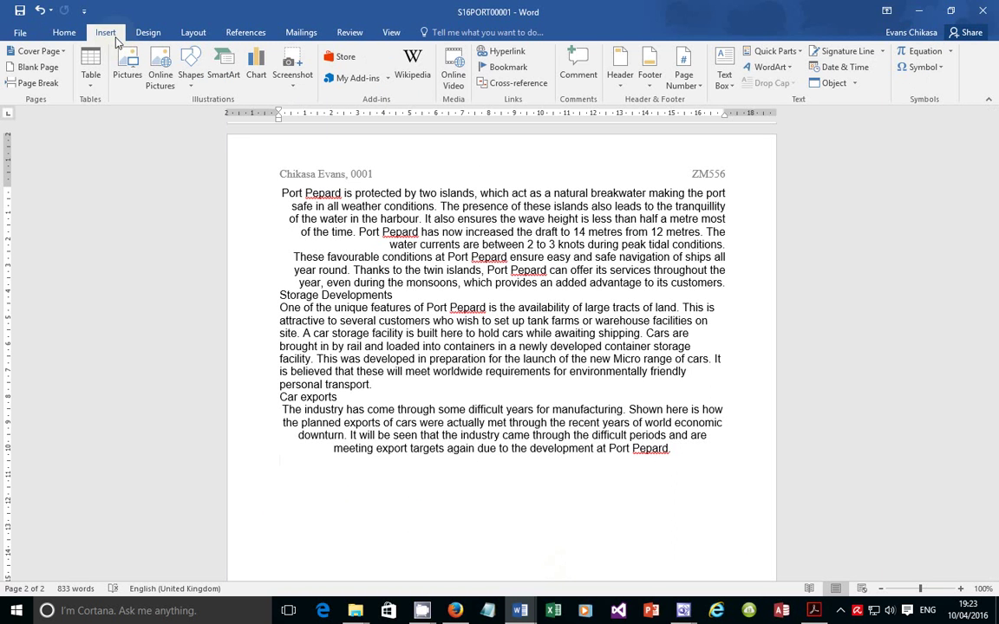
click(650, 85)
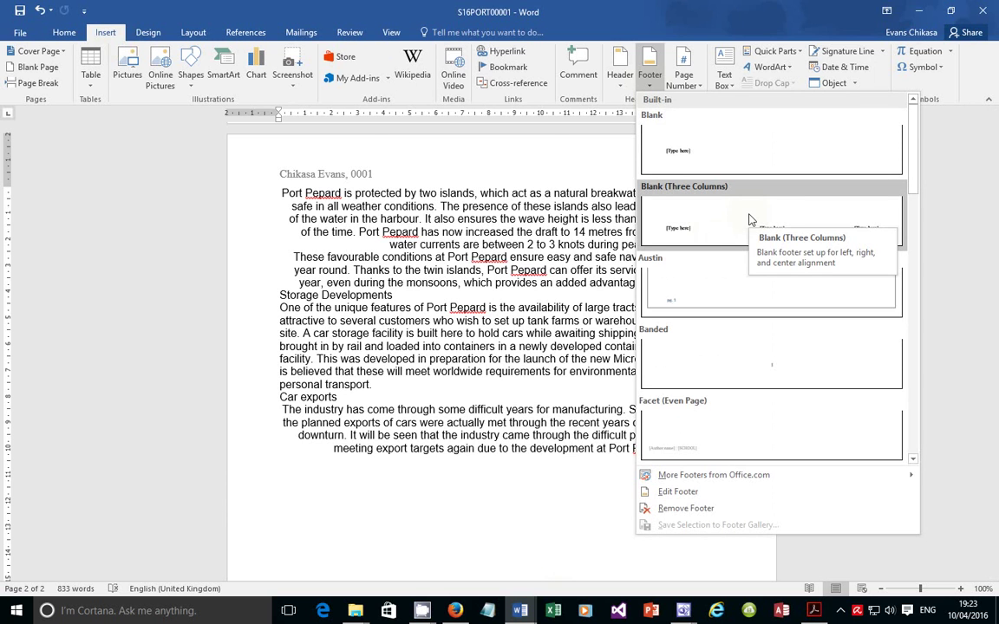
click(751, 220)
click(319, 535)
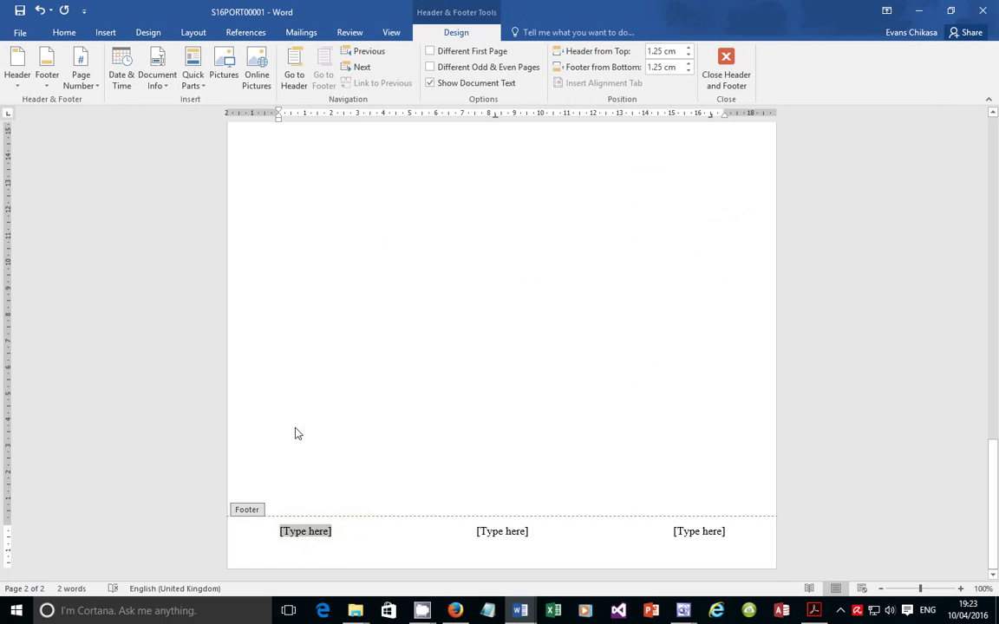
Insert a FileName field showing S16PORT00001 in the left footer placeholder via Quick Parts
click(195, 78)
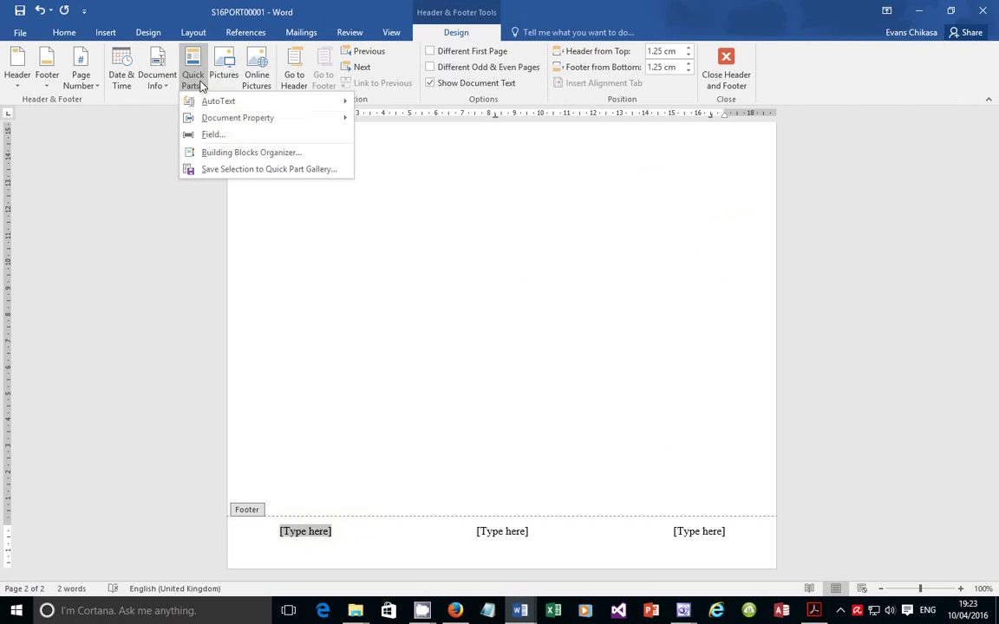
click(230, 134)
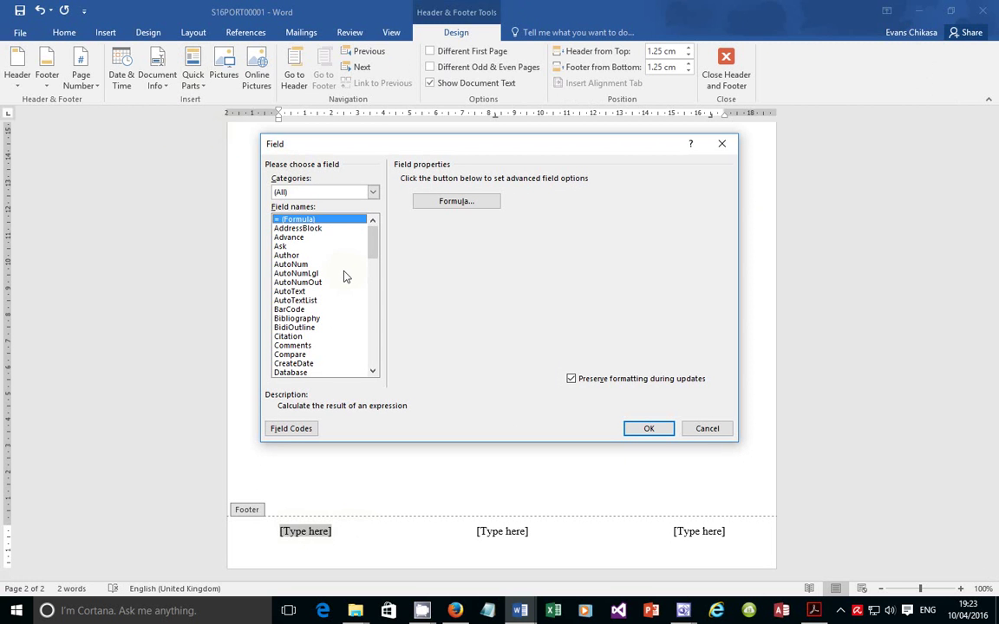
key(f)
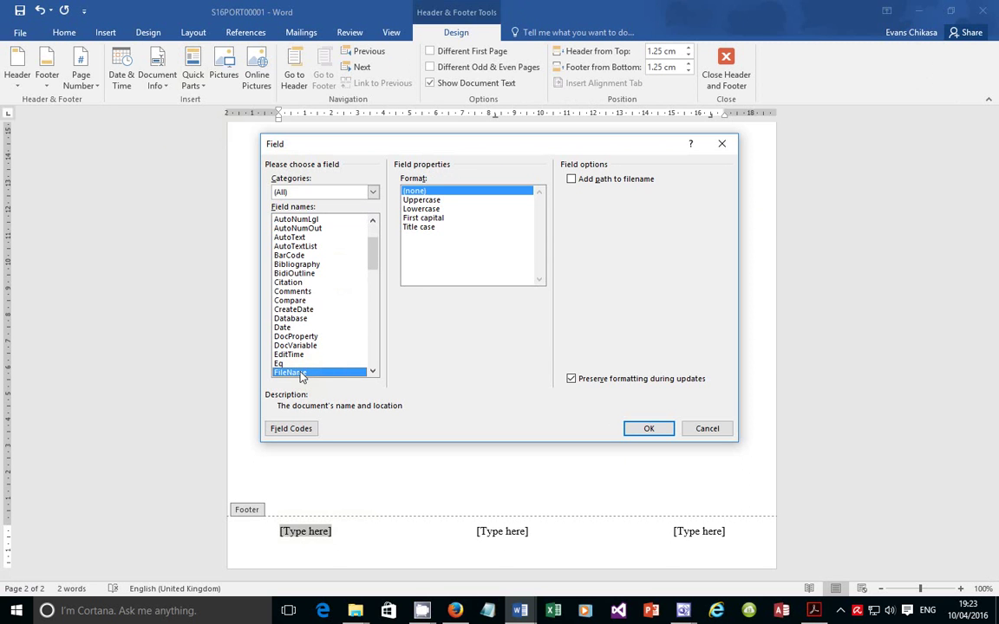
drag(373, 258, 344, 243)
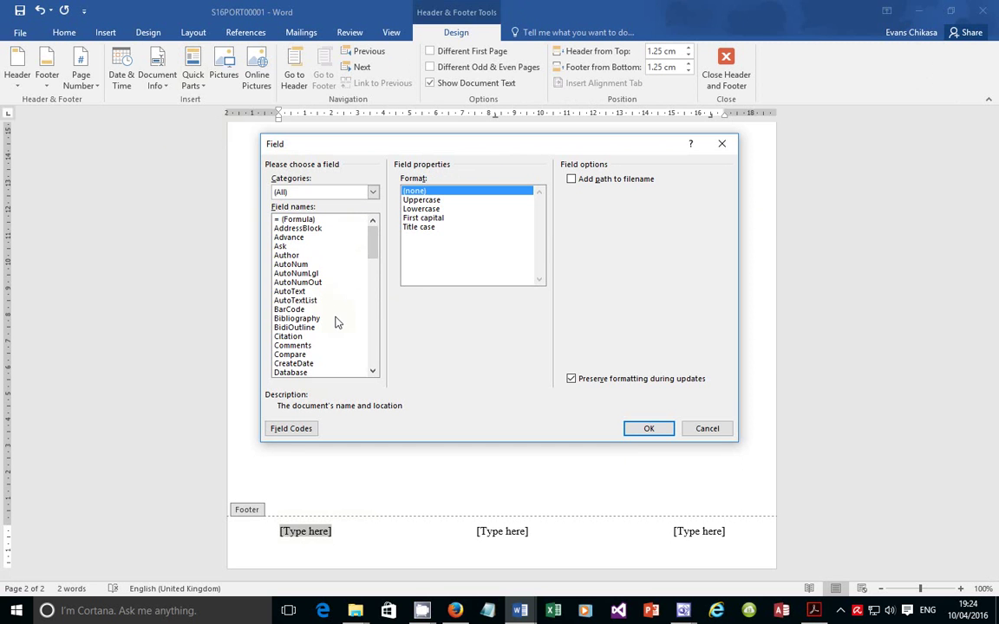
key(Down)
click(301, 364)
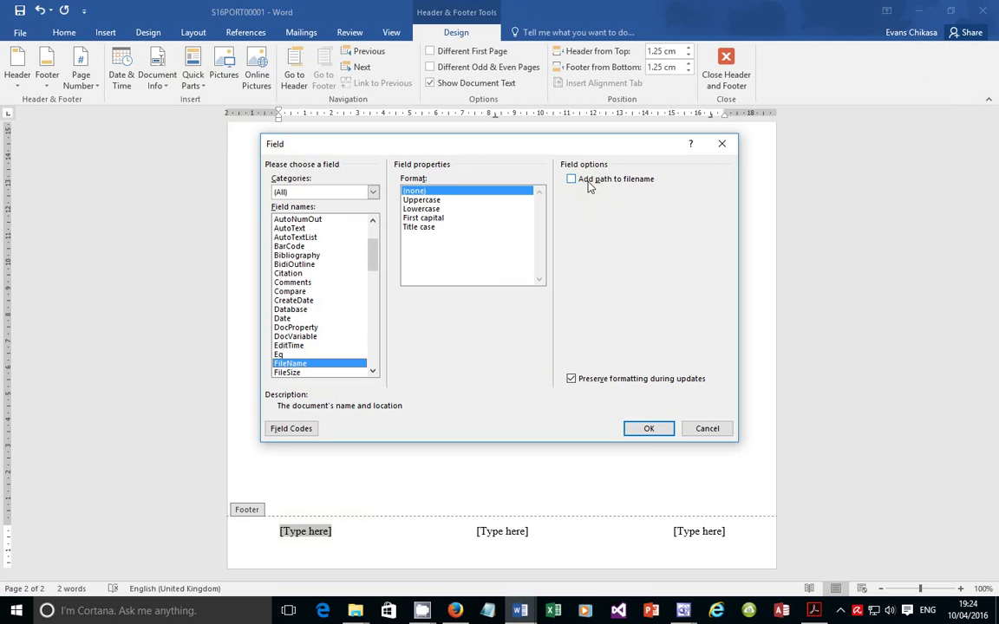
click(647, 430)
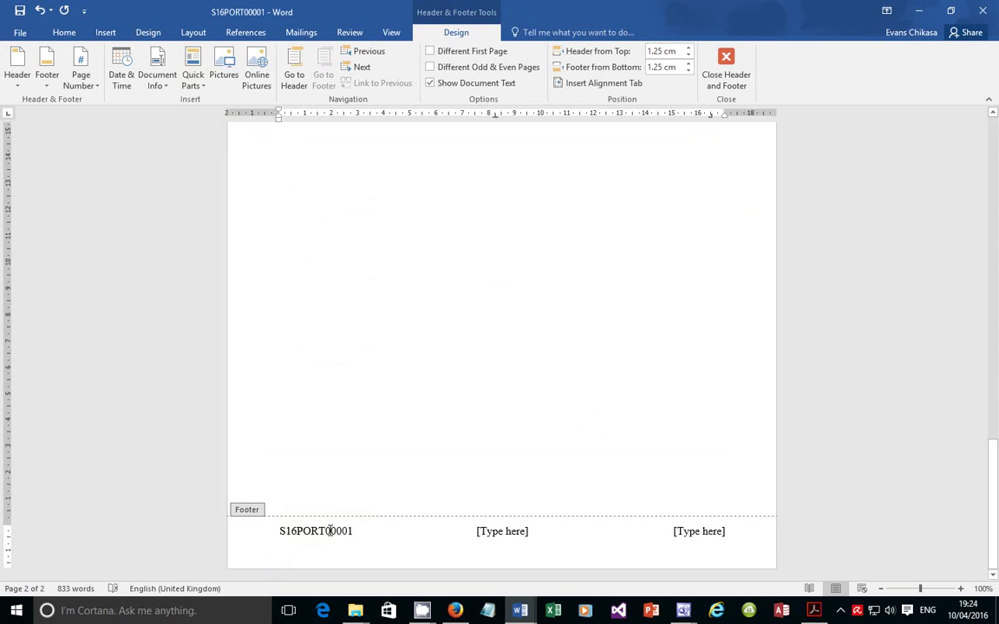
click(685, 531)
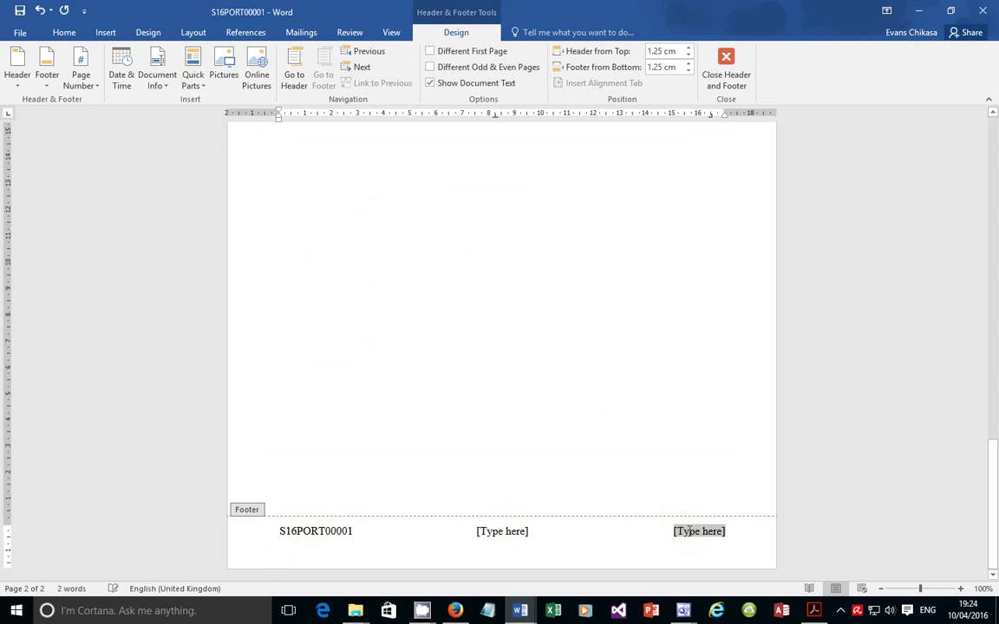
Insert today's date in long format, Sunday, 10 April 2016, at the footer's right
click(123, 77)
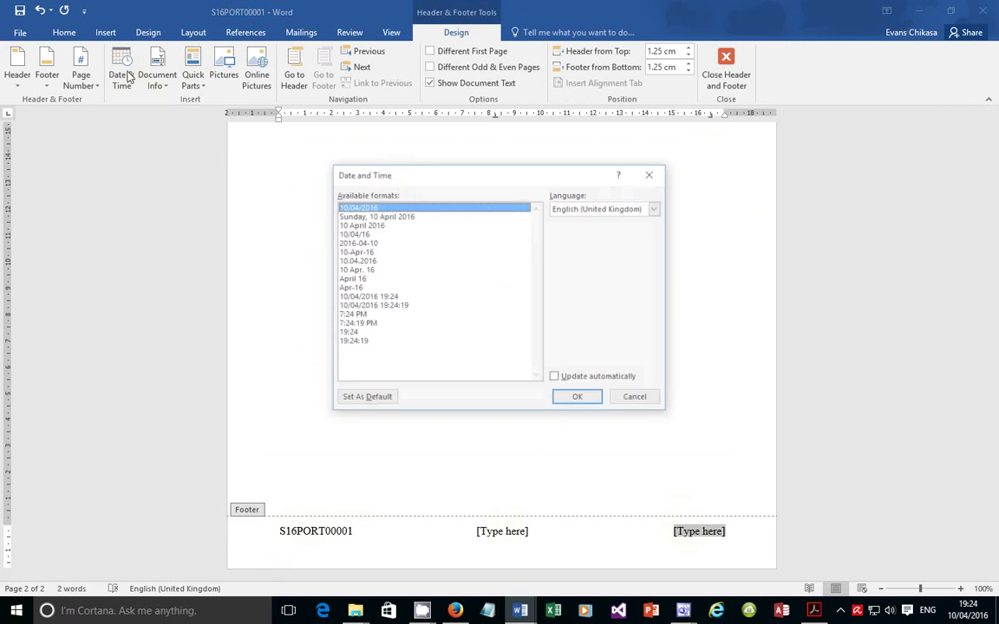
click(371, 216)
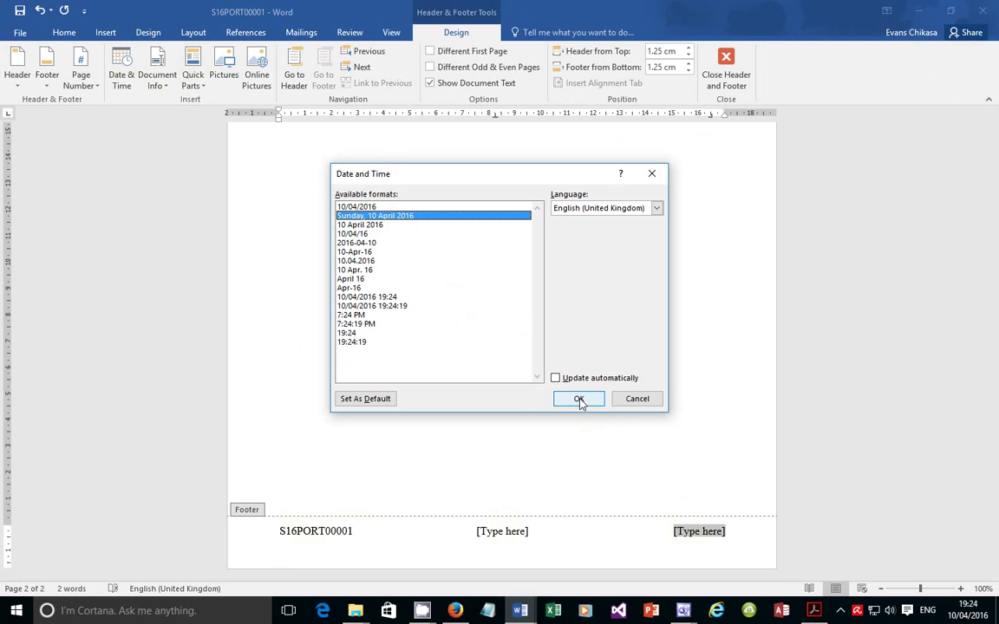
click(579, 400)
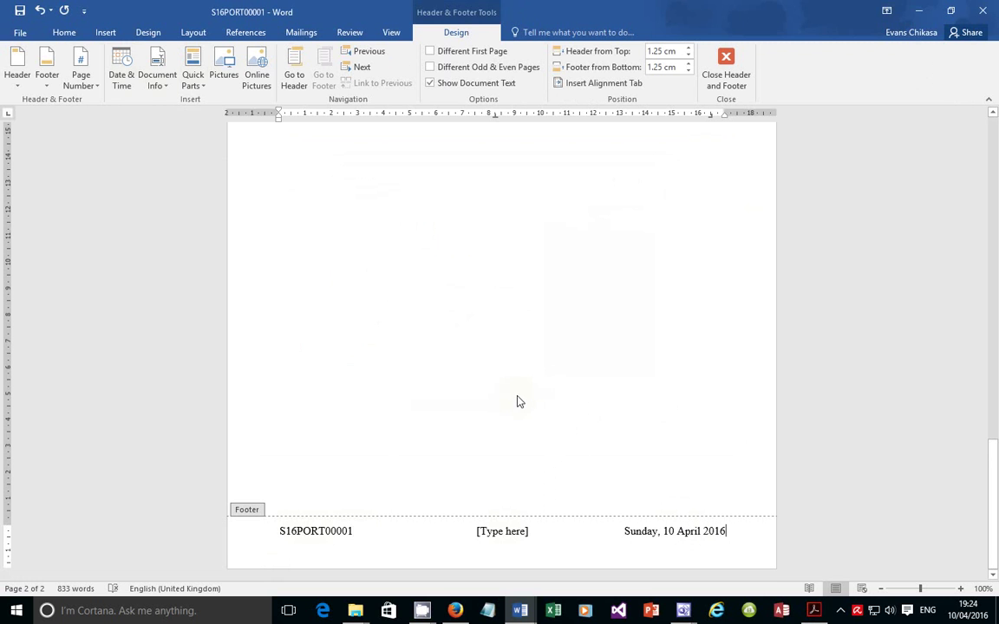
Delete the unused centre footer placeholder and switch back to the exam PDF
click(517, 532)
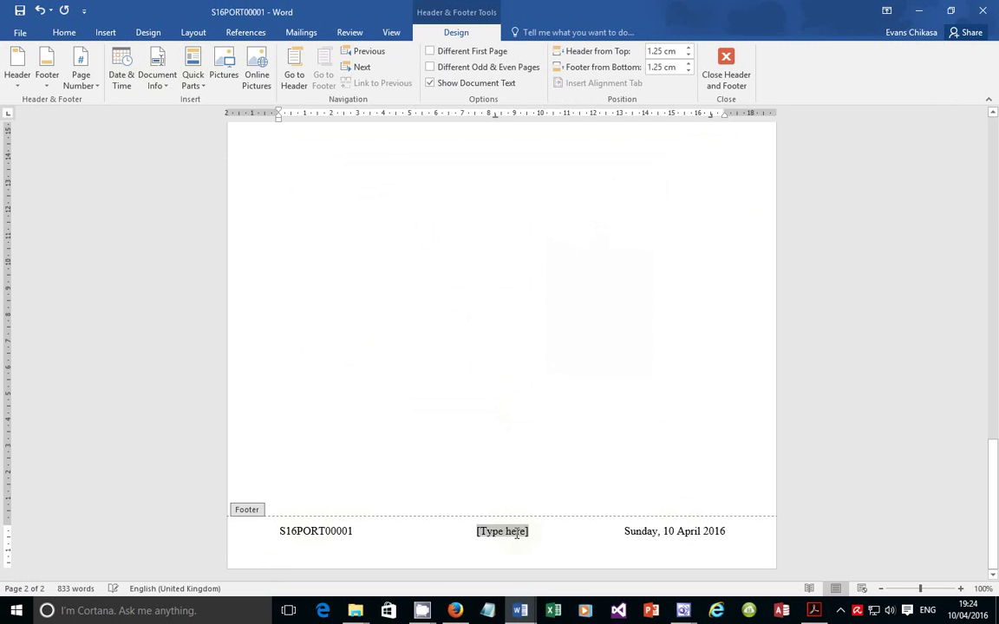
key(Delete)
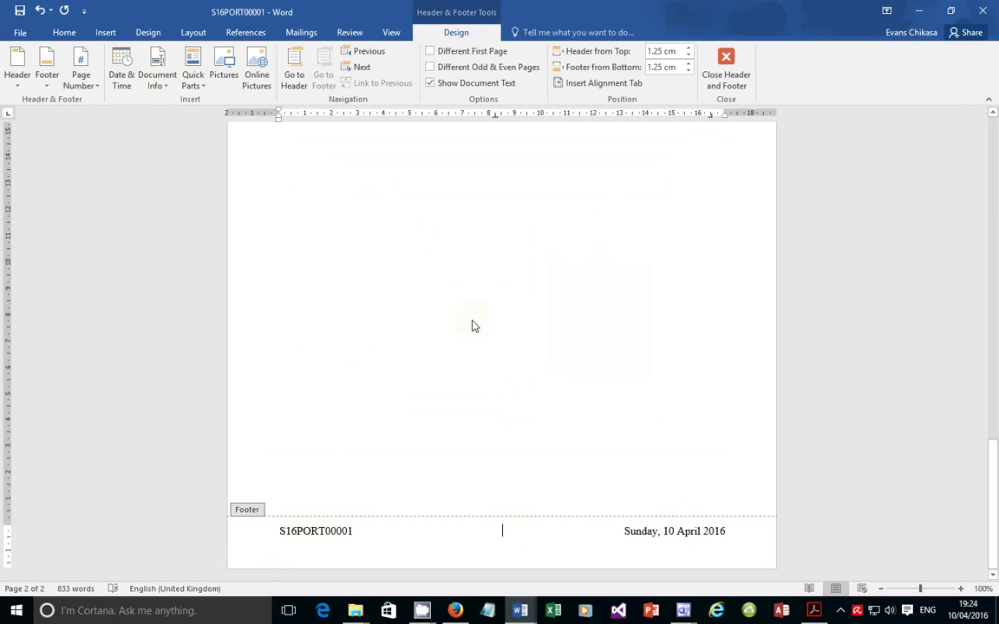
key(alt+Tab)
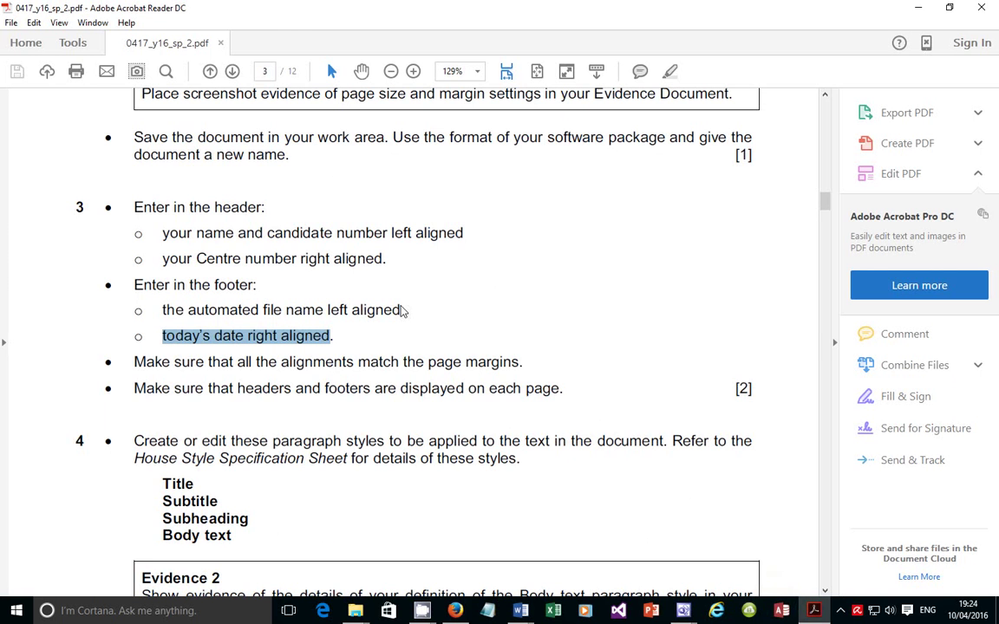
Highlight 'match the page margins' in the exam PDF, then return to the S16PORT00001 document
drag(133, 381, 233, 380)
click(294, 364)
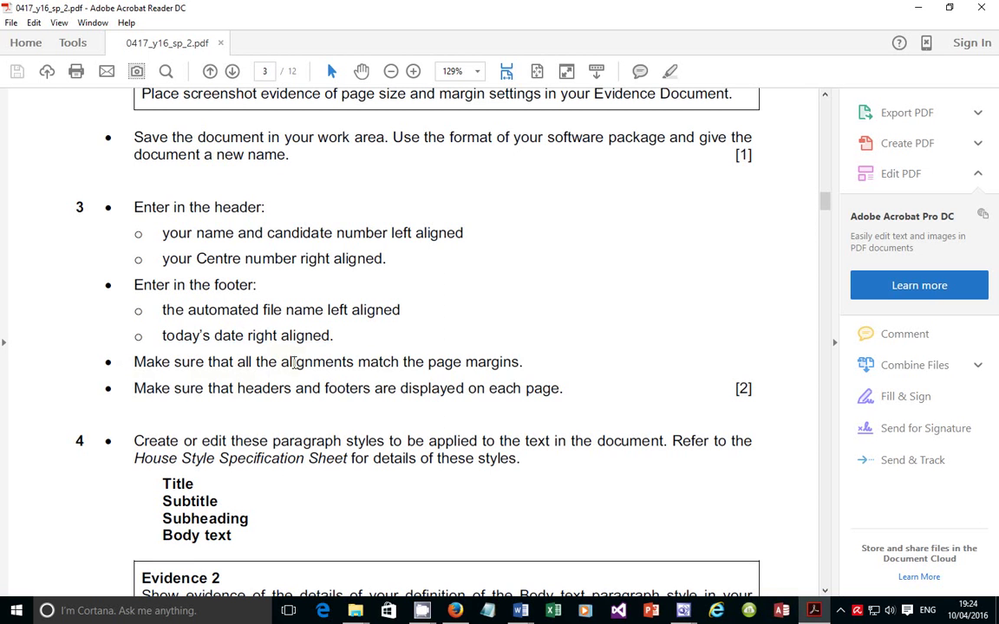
drag(370, 361, 527, 359)
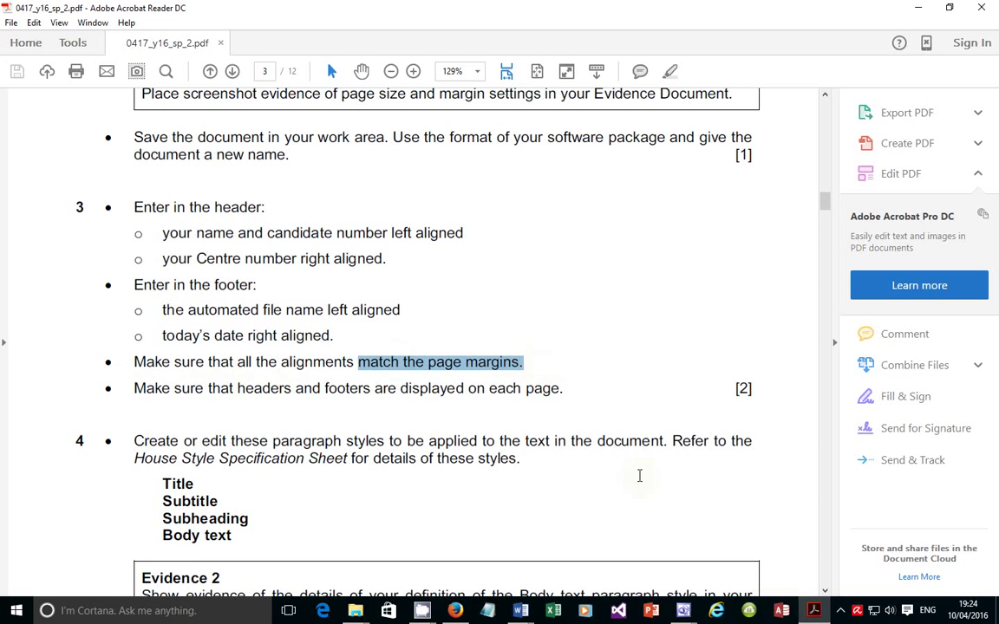
mouse_move(814, 611)
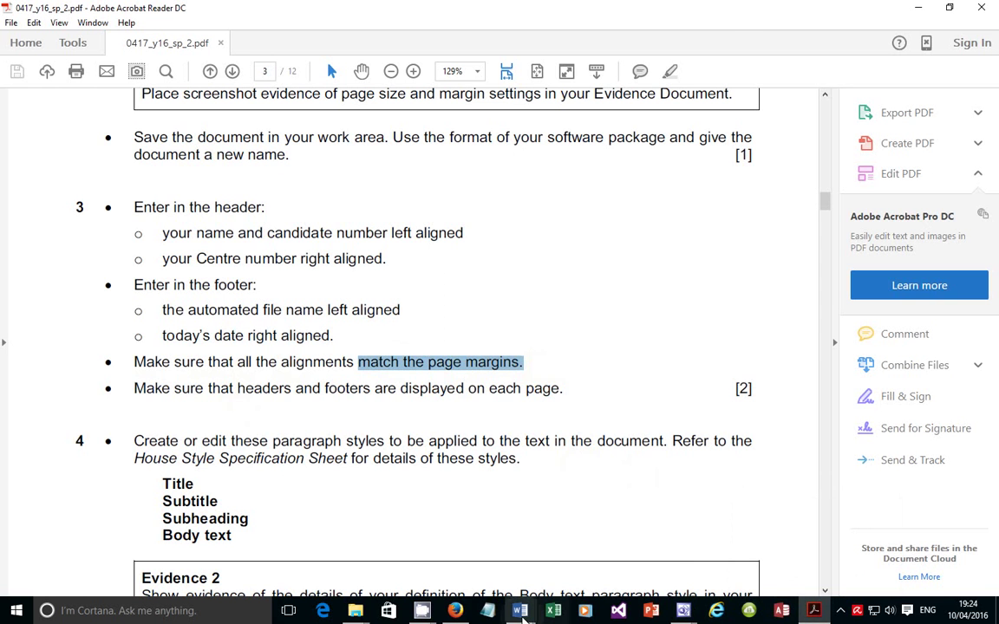
mouse_move(520, 611)
click(565, 550)
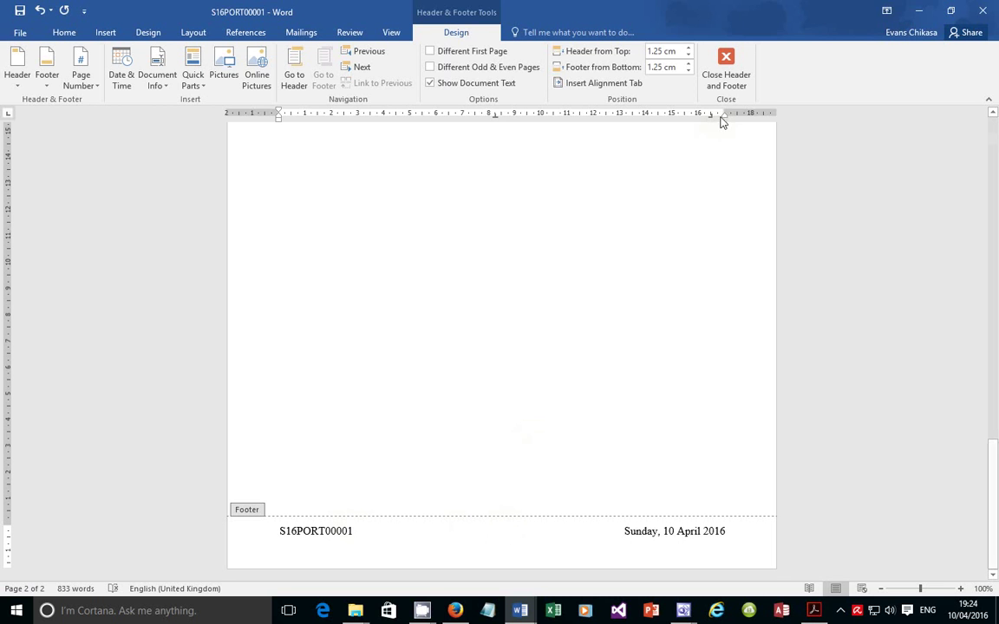
Check the ruler's right indent and left margin against the footer date and file name, then switch to the PDF
drag(721, 114, 720, 113)
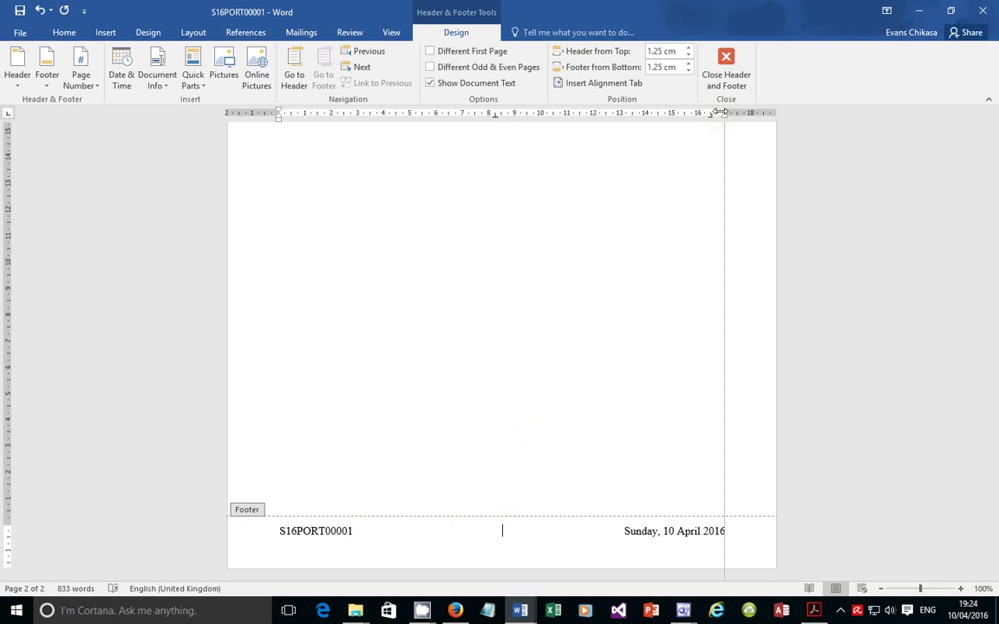
drag(721, 112, 721, 113)
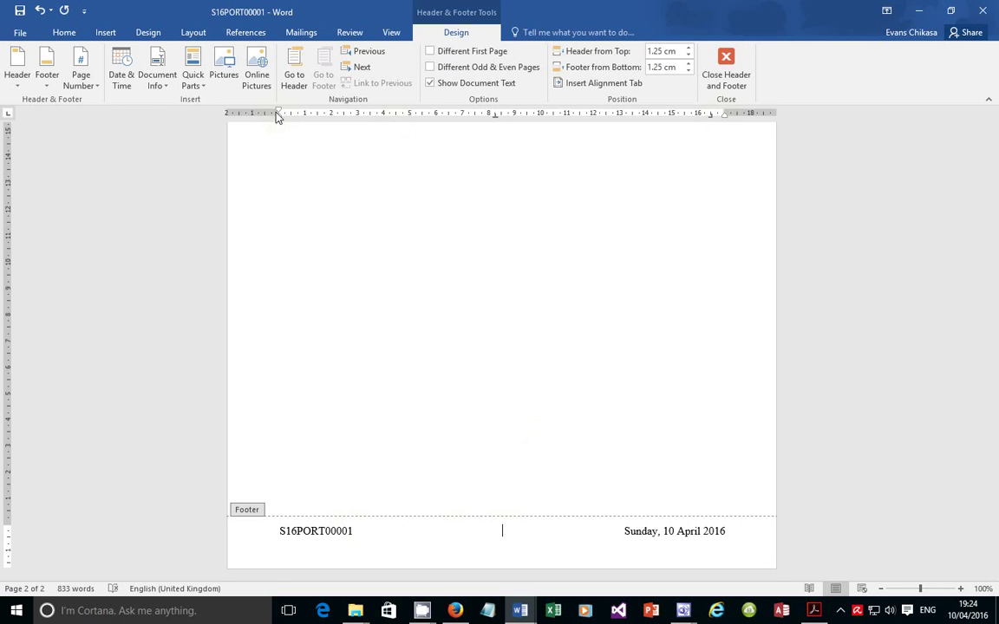
drag(278, 111, 277, 112)
click(502, 531)
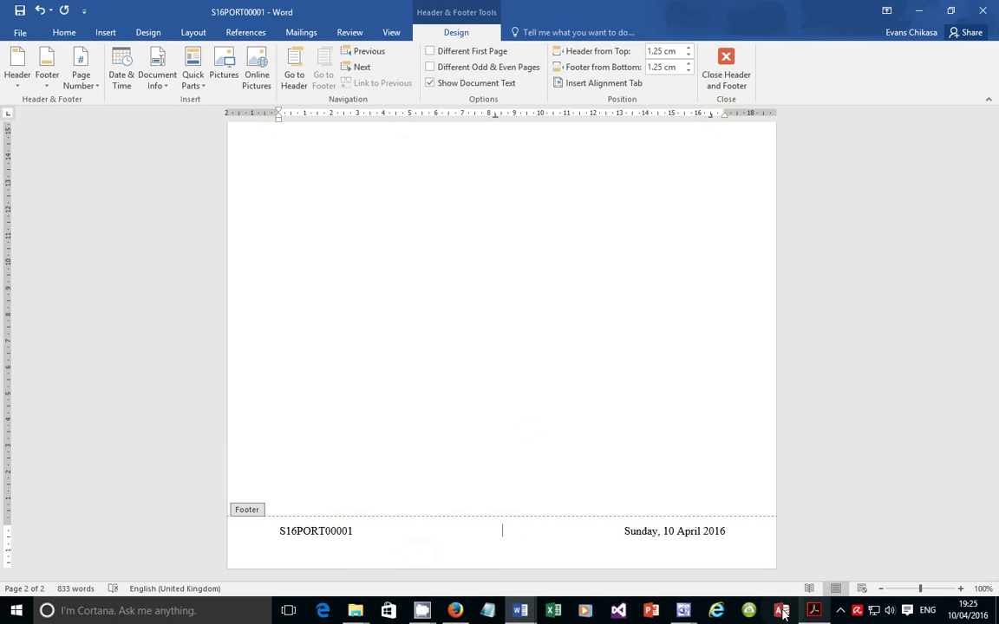
click(814, 610)
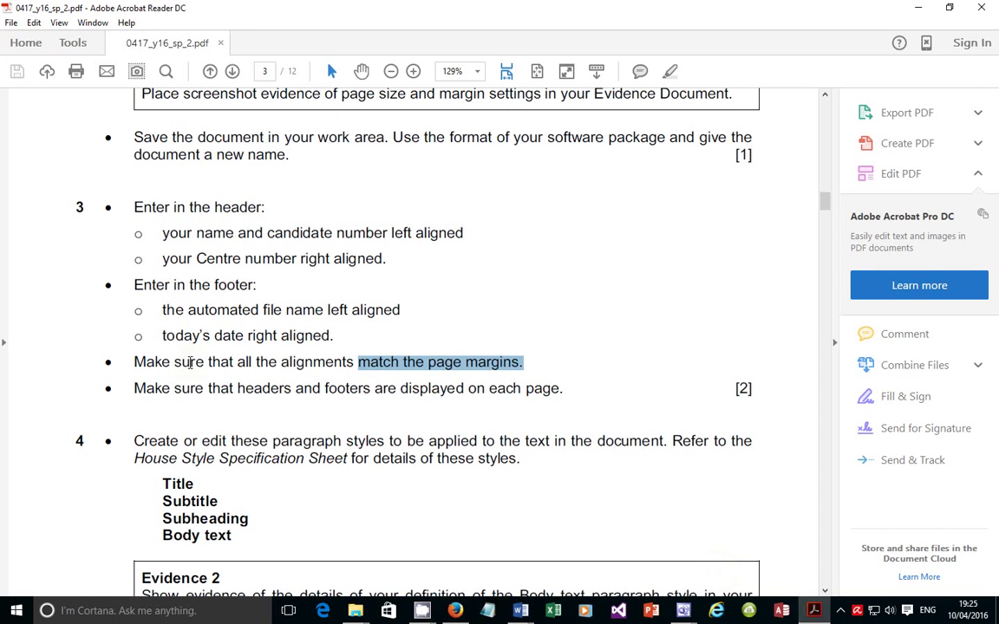
Highlight the margin-alignment and headers-and-footers-on-each-page rules, then minimize the PDF
drag(142, 364, 514, 366)
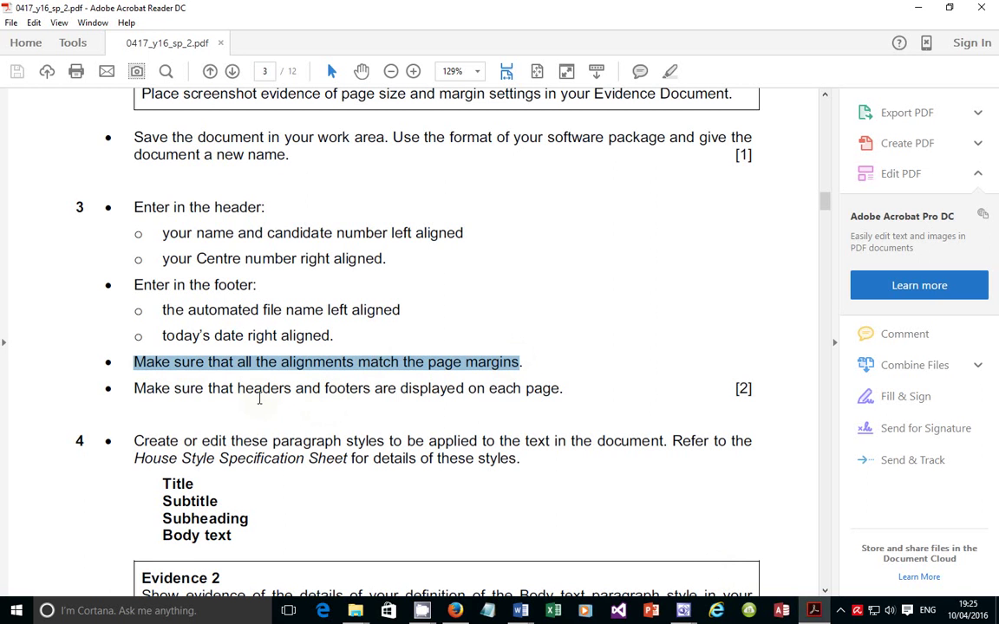
drag(175, 388, 562, 389)
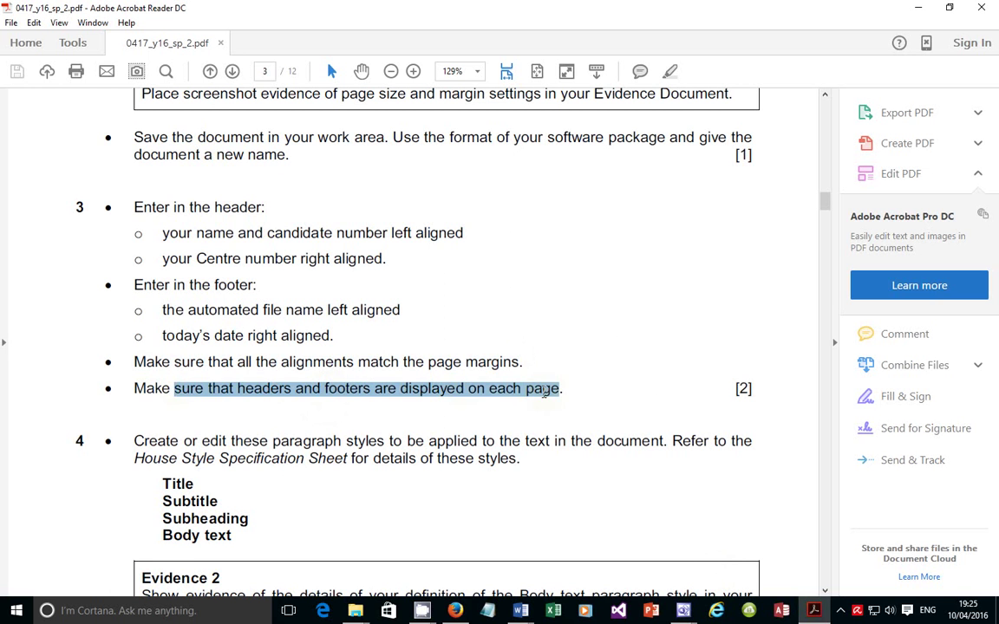
click(815, 612)
scroll(537, 428, up, 3)
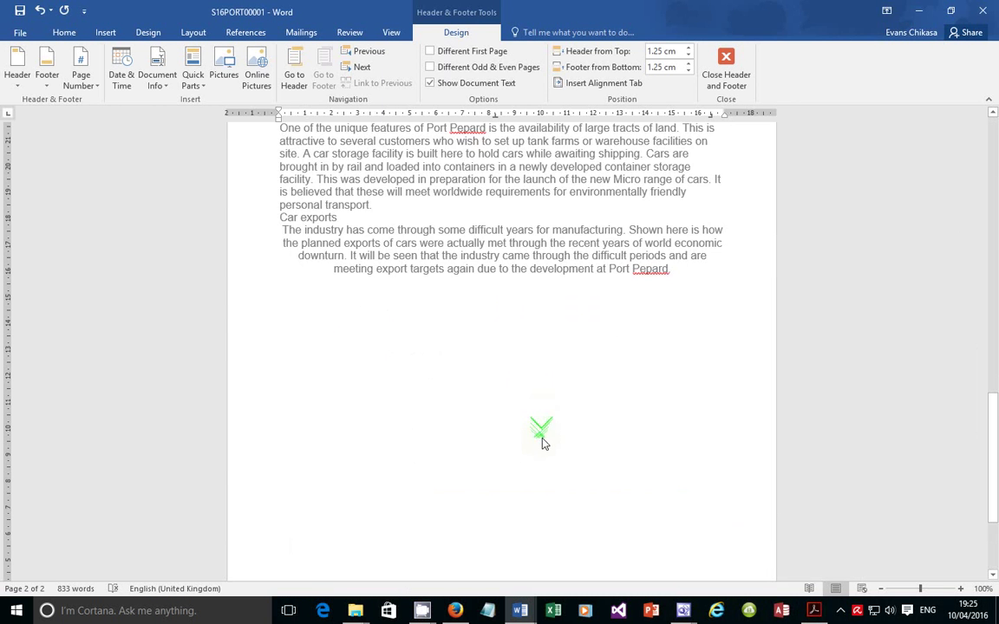
Close header and footer editing in Word and bring the task sheet PDF forward
scroll(543, 442, up, 5)
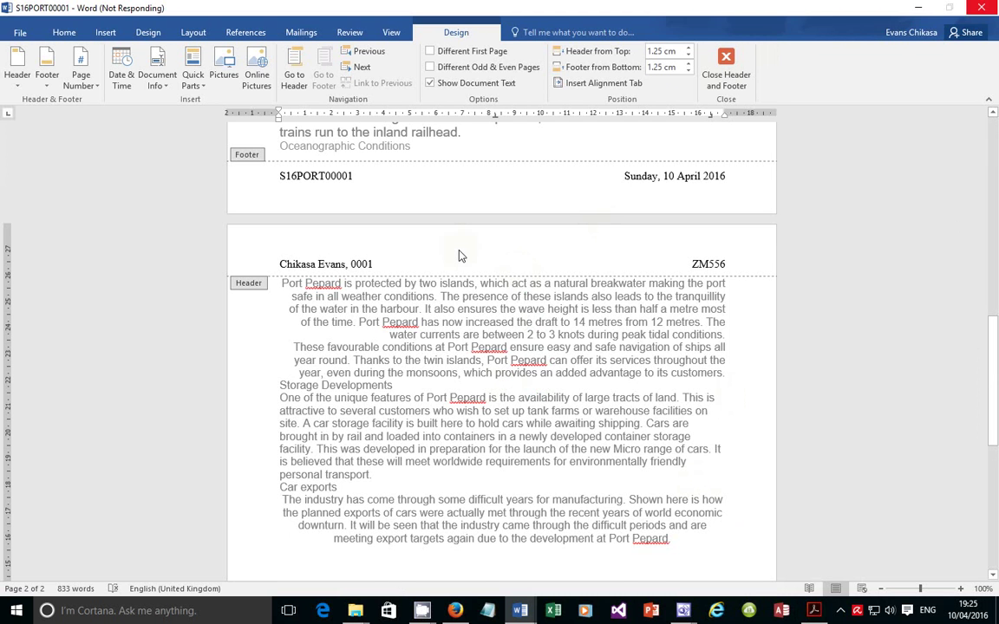
click(723, 74)
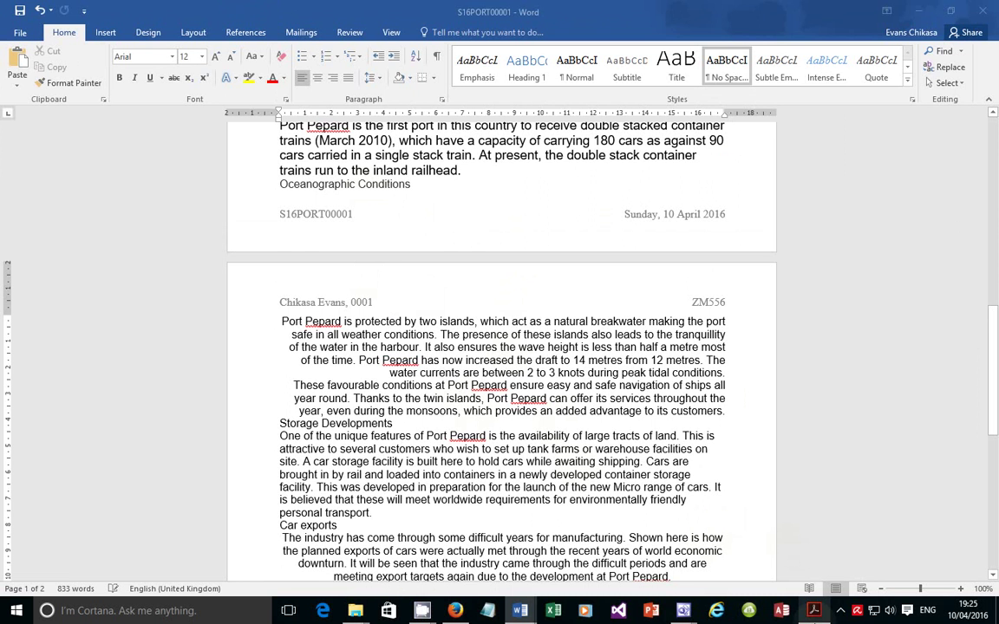
click(814, 611)
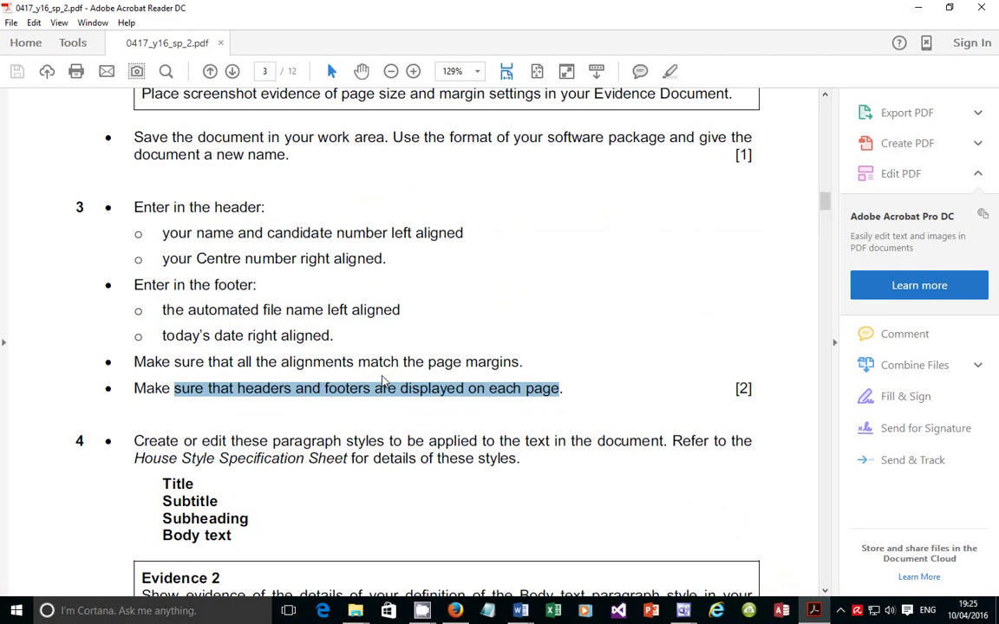
Select Task 4's text, then scroll back up to the House Style Specification Sheet on page 2
scroll(384, 381, down, 5)
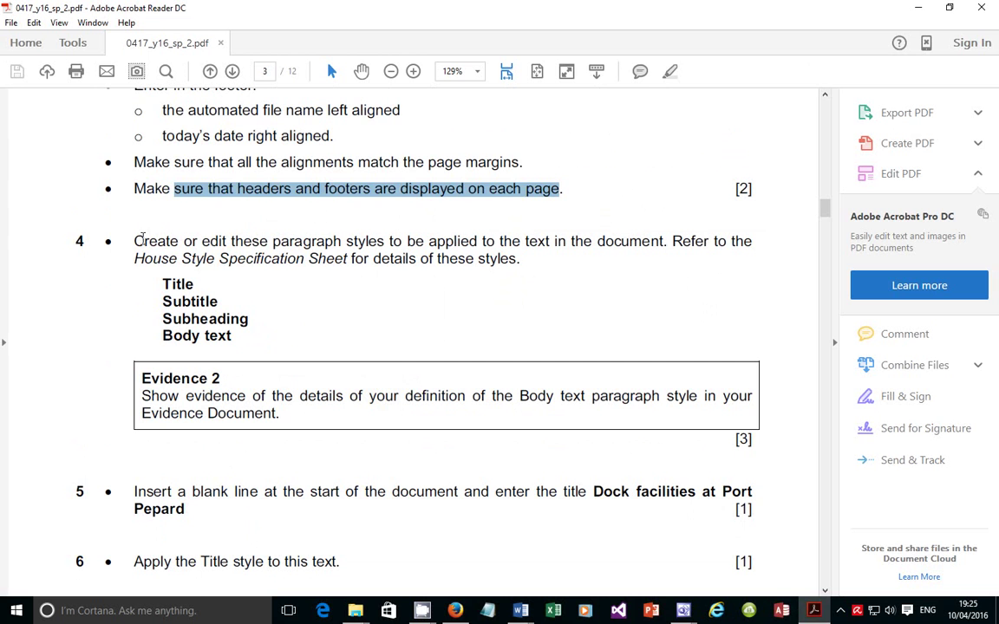
drag(134, 241, 536, 234)
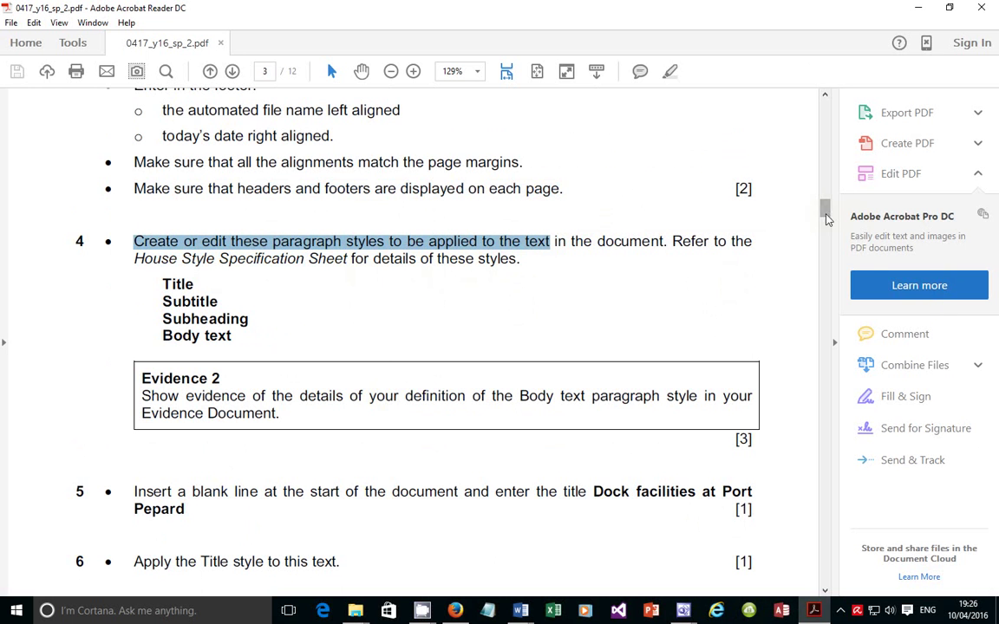
drag(825, 209, 824, 162)
scroll(480, 281, up, 1)
scroll(479, 279, up, 3)
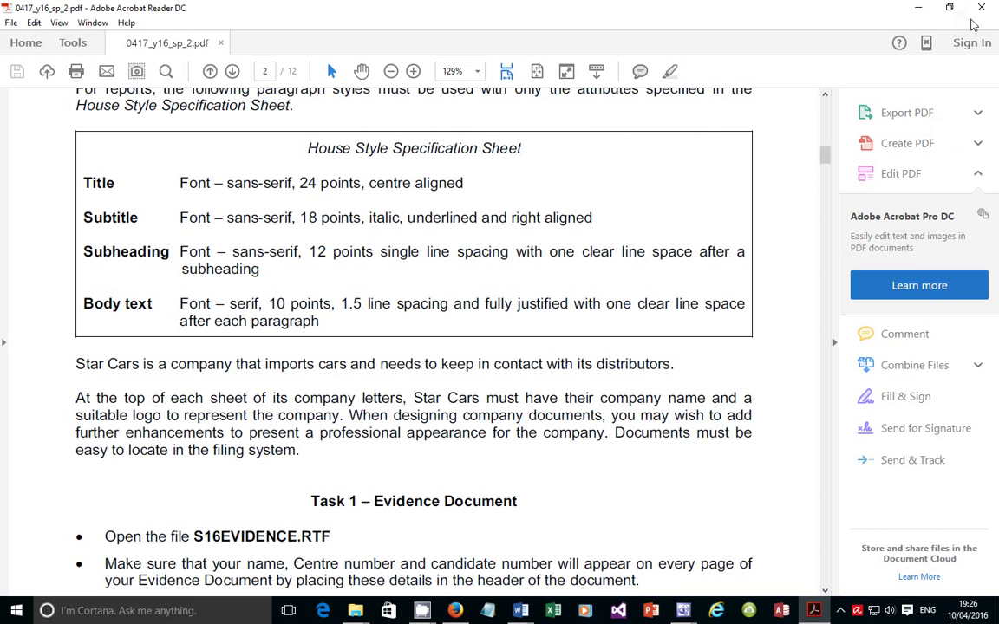
Restore and re-maximise the Acrobat window, switching to the report and back
click(949, 7)
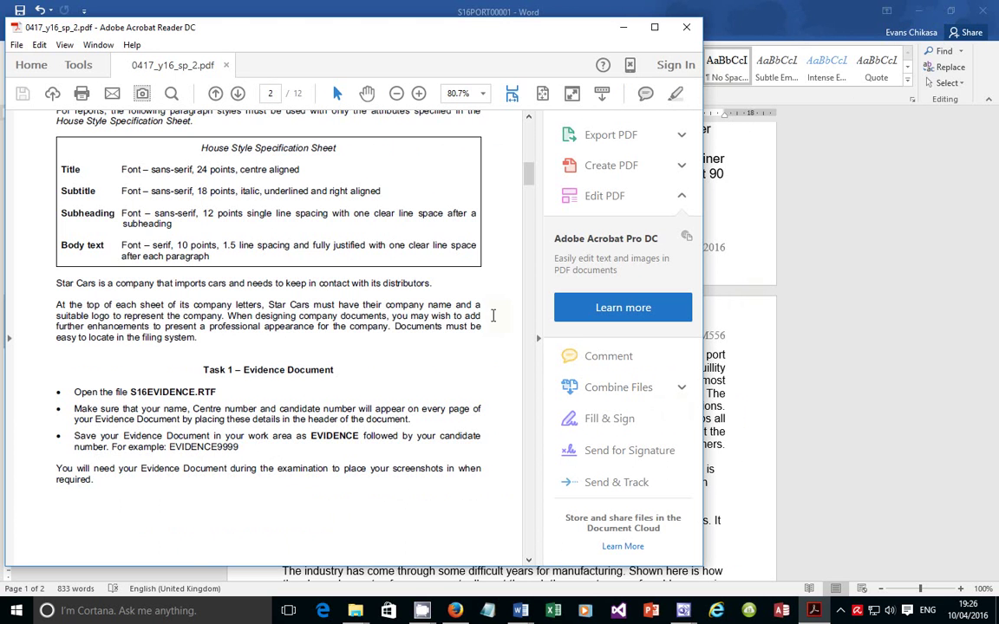
click(655, 27)
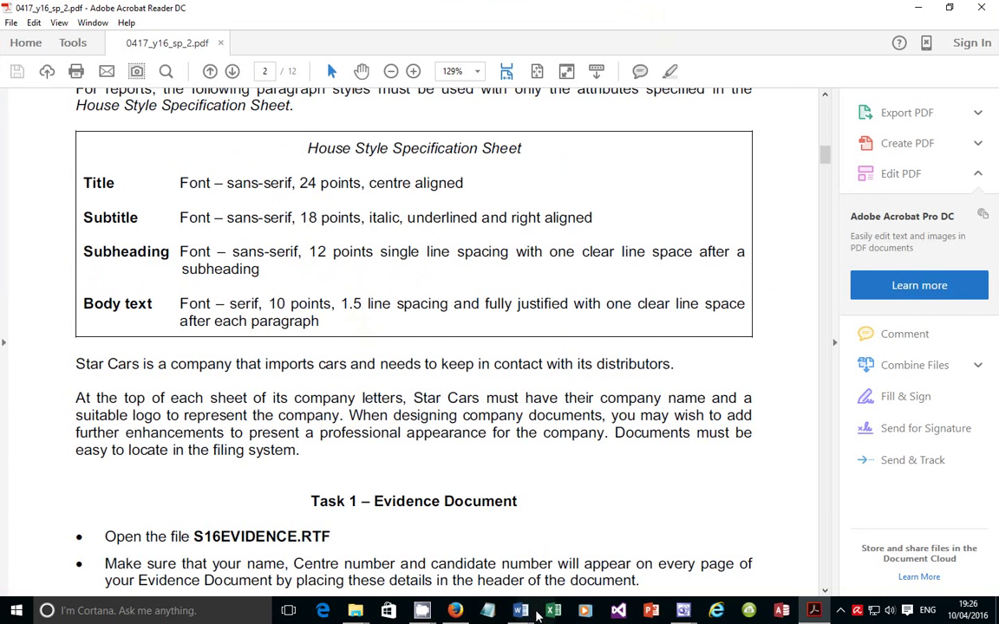
mouse_move(519, 612)
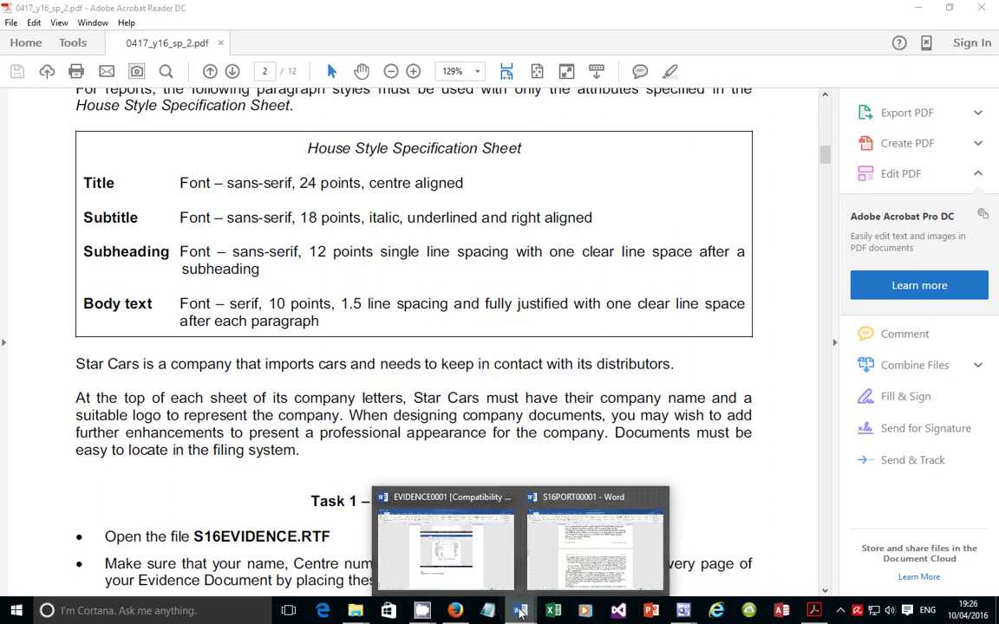
click(578, 567)
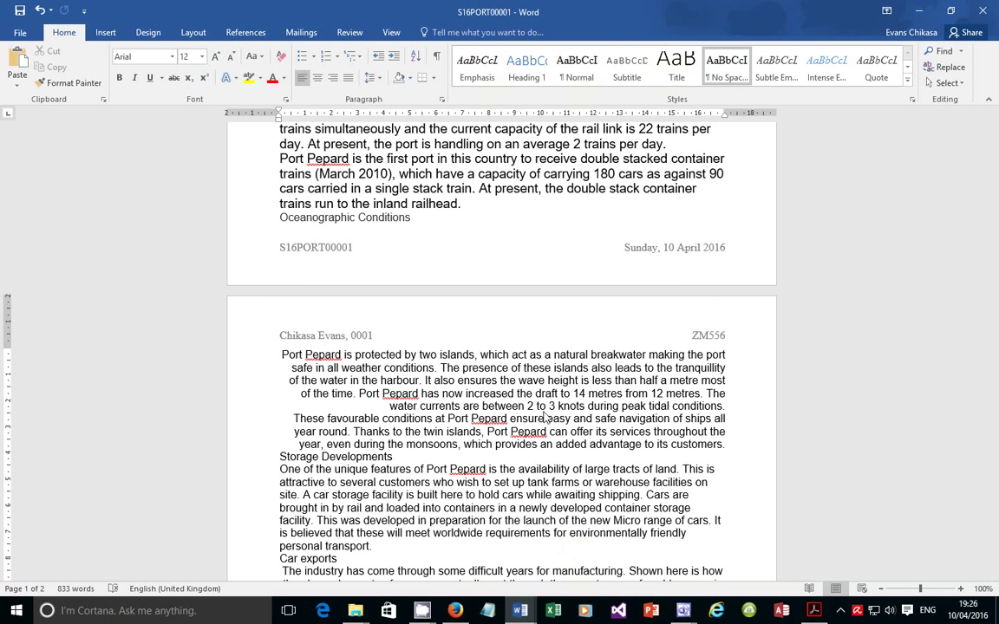
click(817, 613)
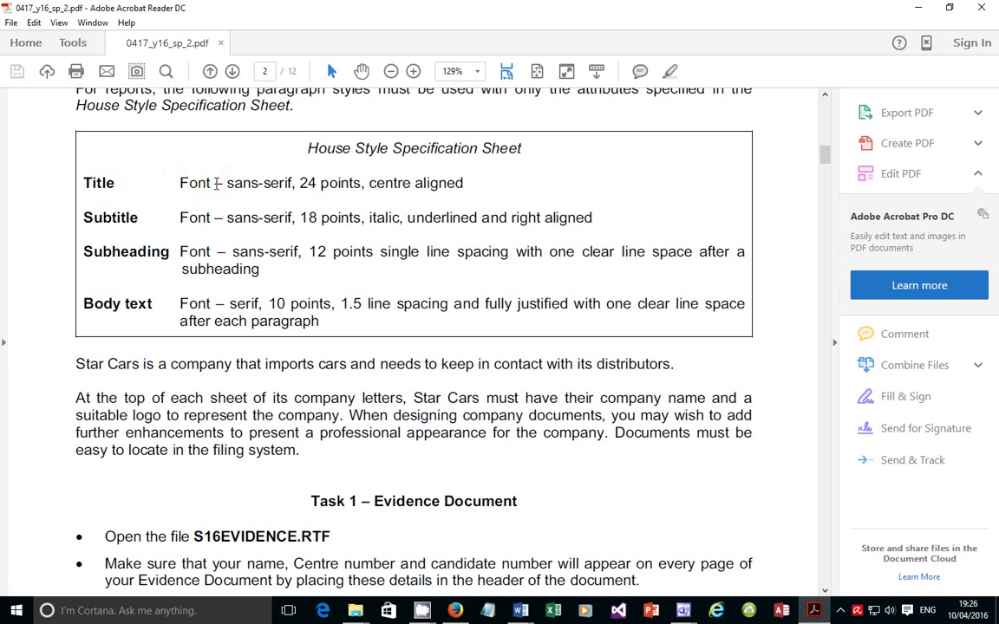
Highlight the Title's sans-serif font rule, then hide the sheet and right-click the Title style in Word
drag(229, 185, 361, 185)
click(815, 614)
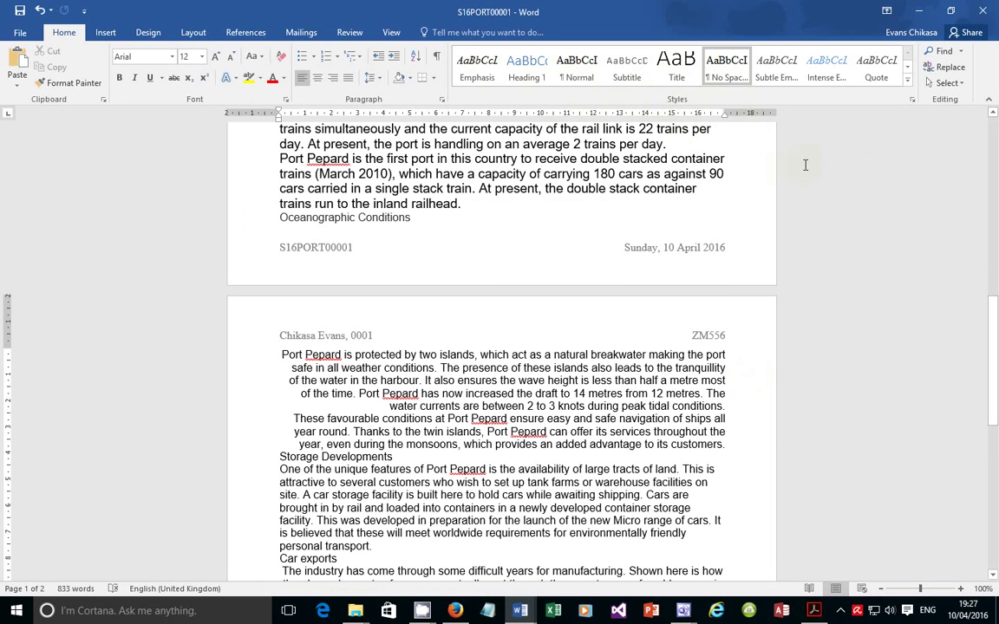
right_click(690, 70)
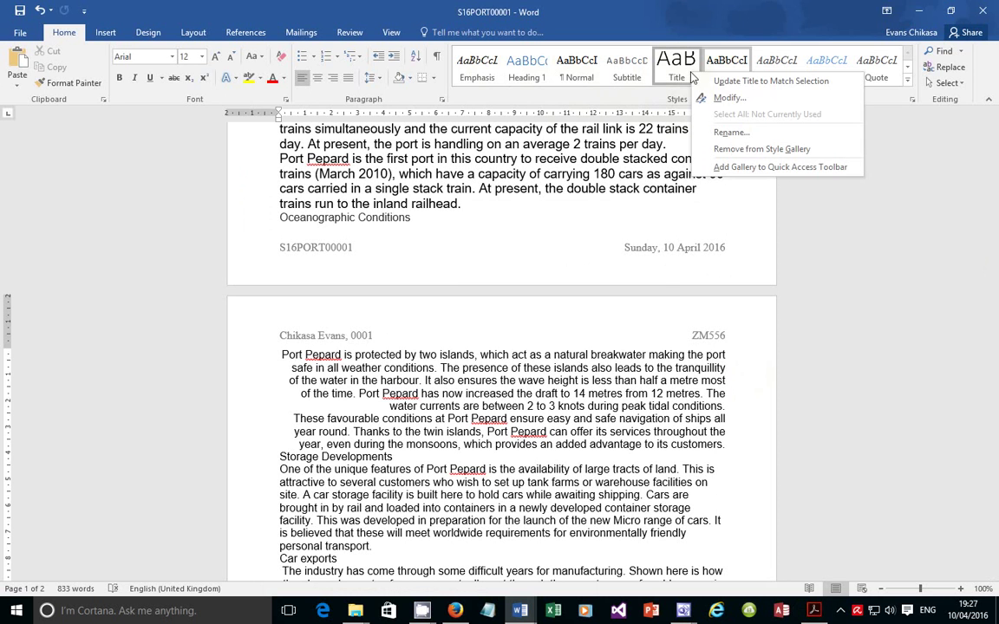
Choose Modify for the Title style, then switch back to the house style sheet
click(727, 98)
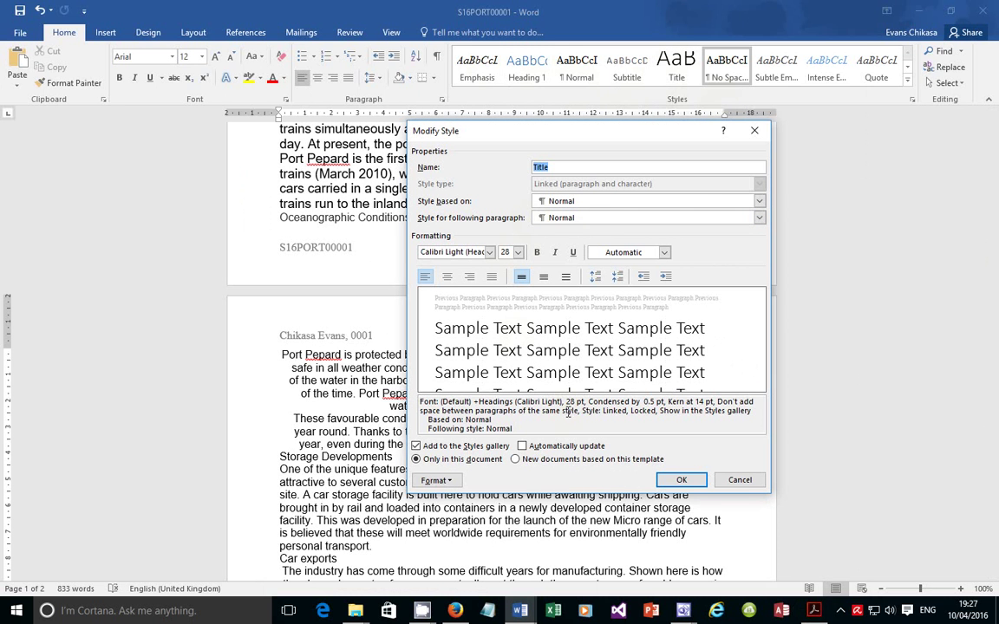
key(alt+Tab)
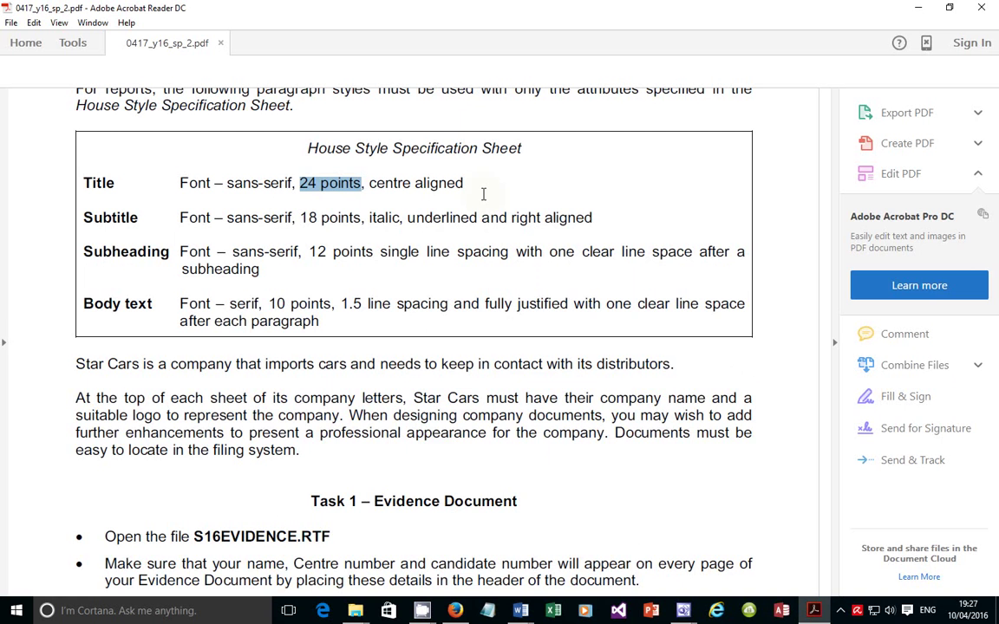
Highlight the Title's 'sans-serif' and '24 points' rules, then return to Word's Modify Style dialog
drag(228, 183, 292, 181)
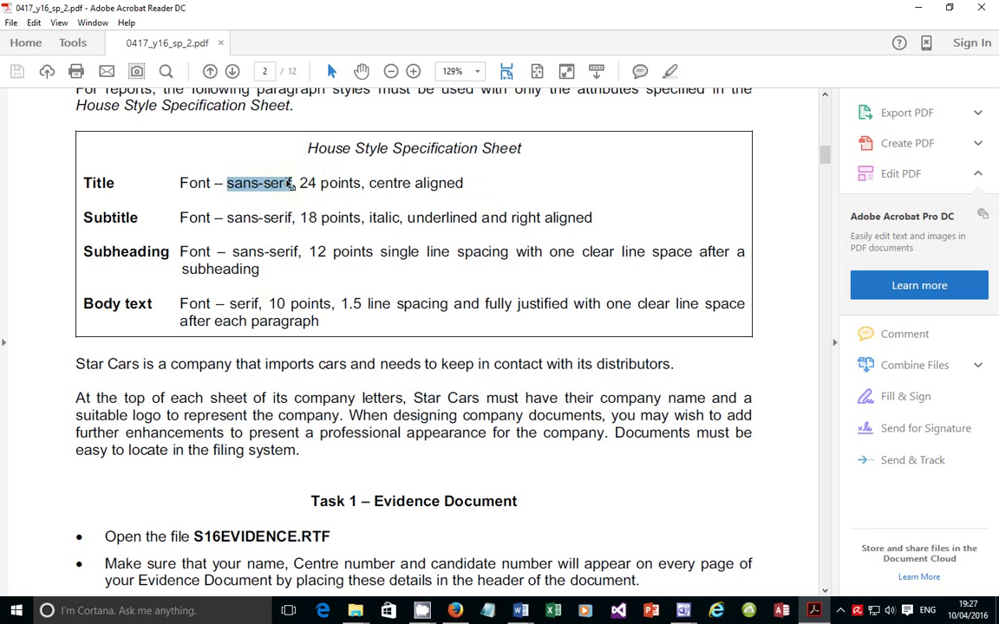
drag(299, 183, 360, 184)
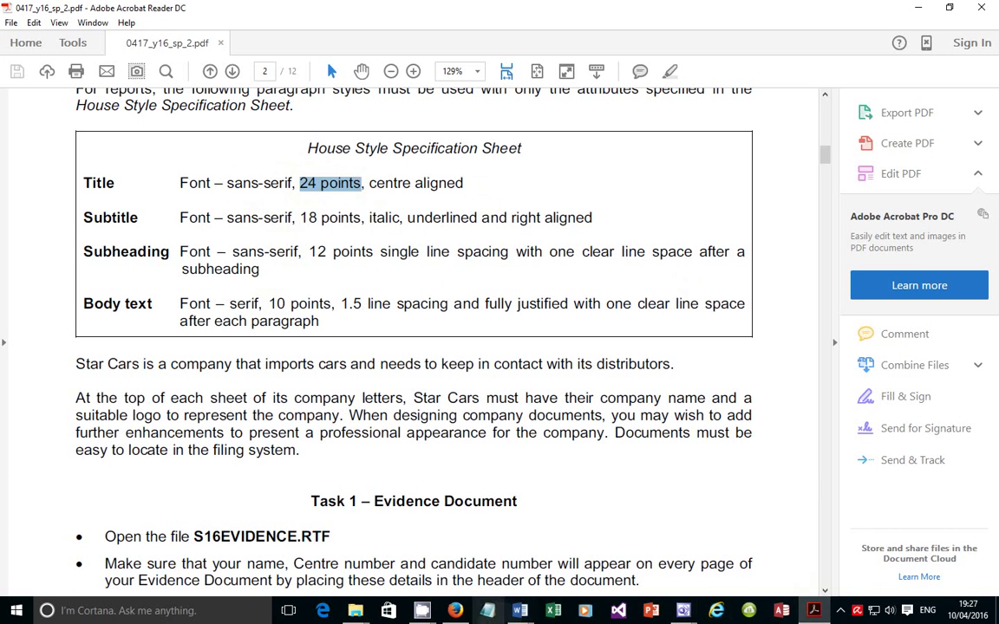
mouse_move(521, 610)
click(595, 560)
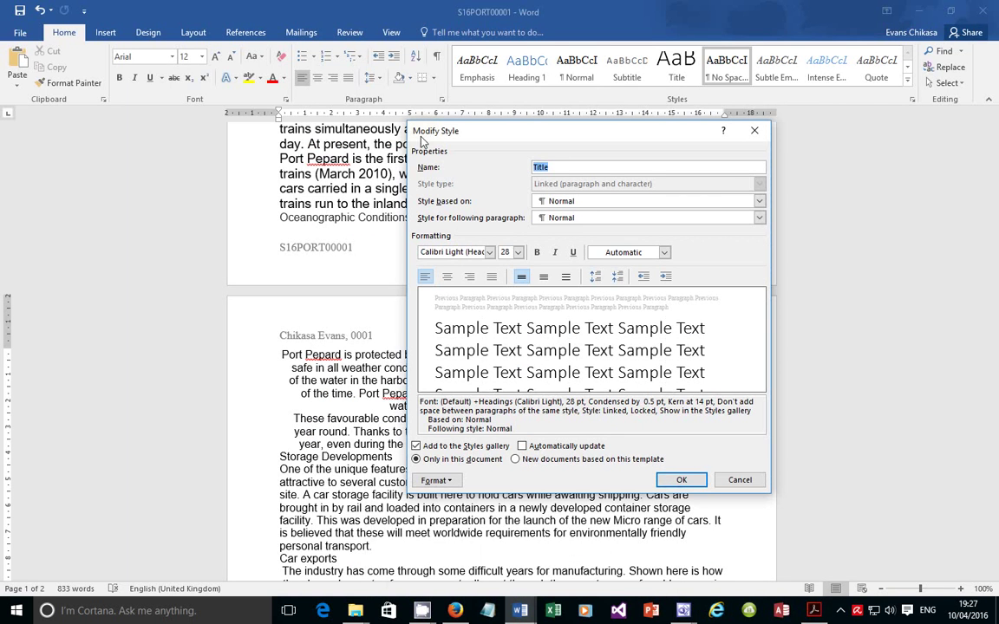
Set the Title style to 24 pt and centred, confirm it, then return to the house style sheet
click(512, 252)
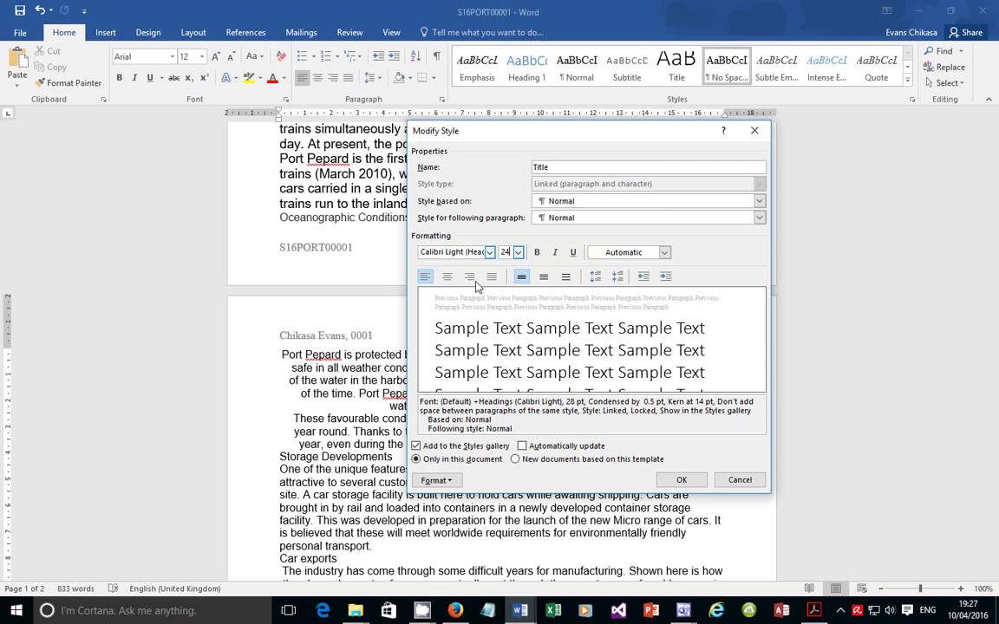
click(448, 276)
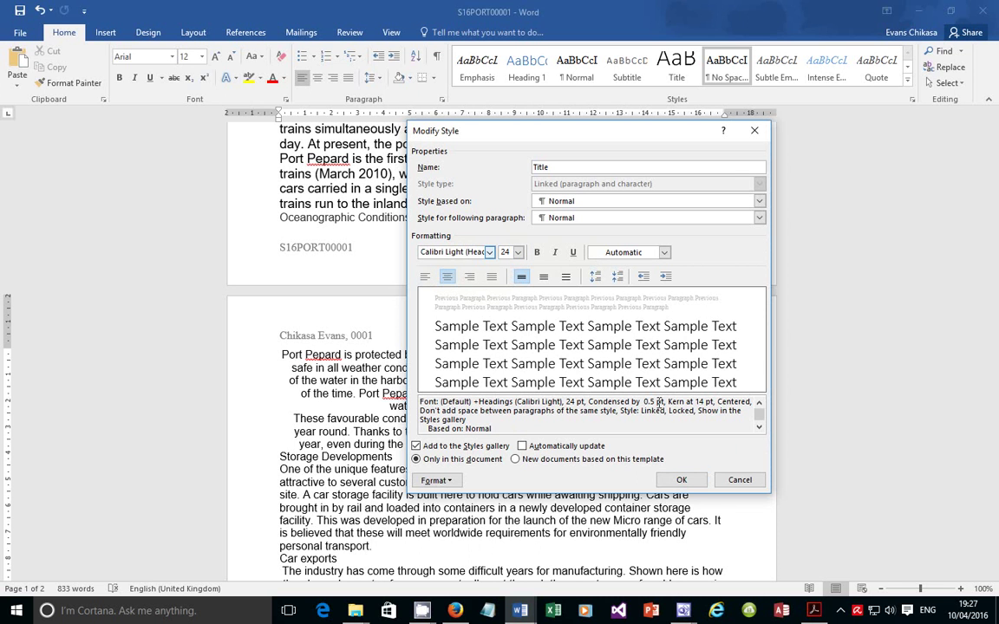
key(alt+Tab)
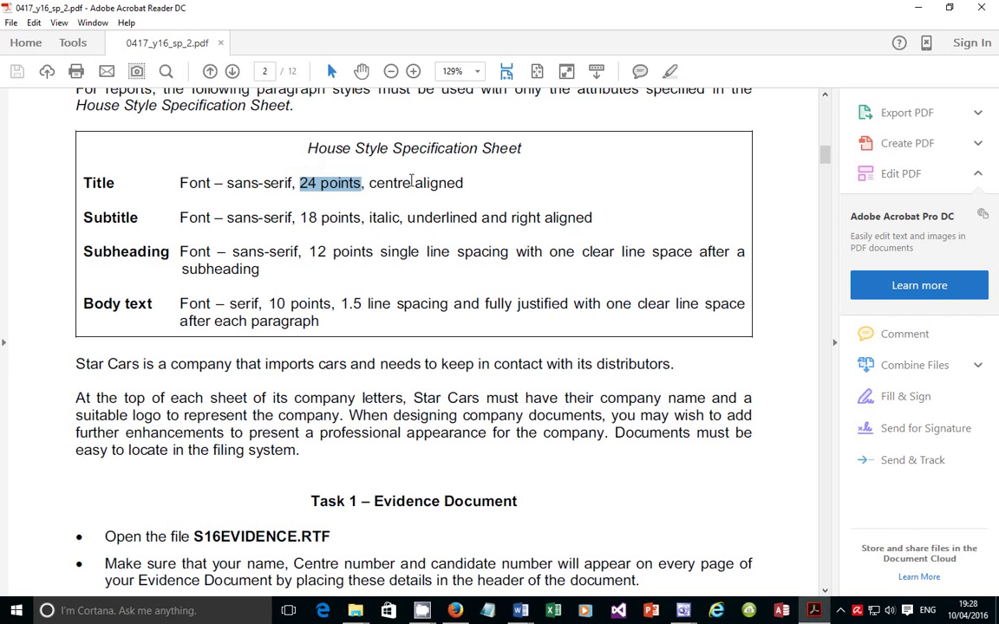
mouse_move(521, 611)
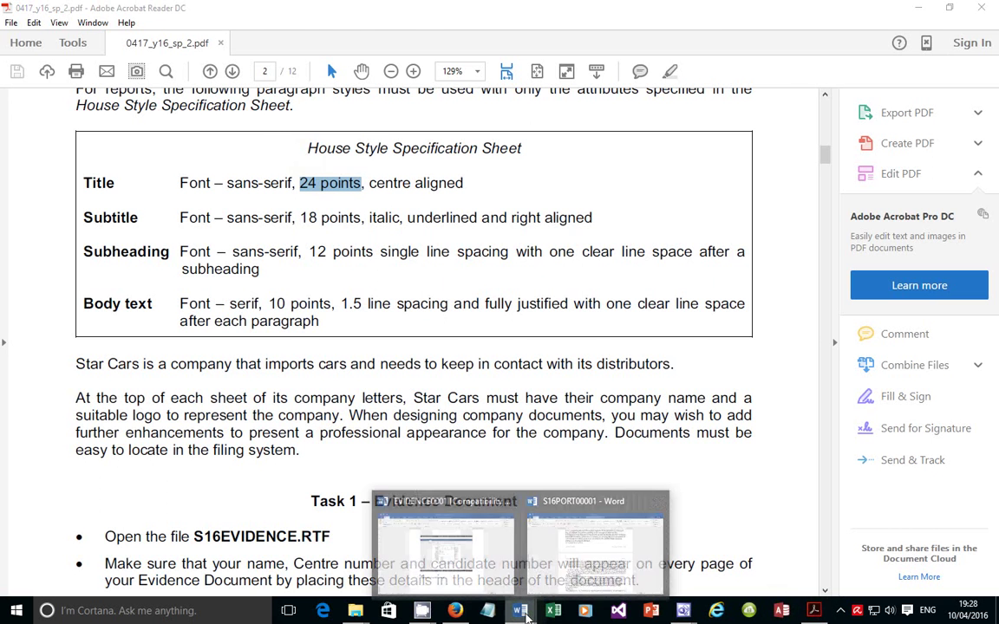
click(577, 568)
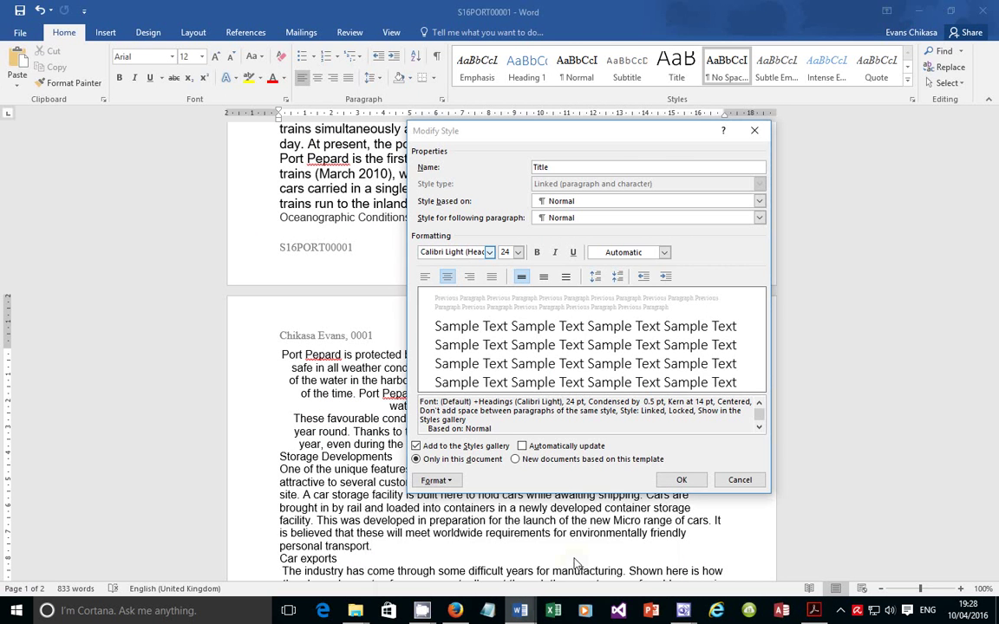
click(681, 480)
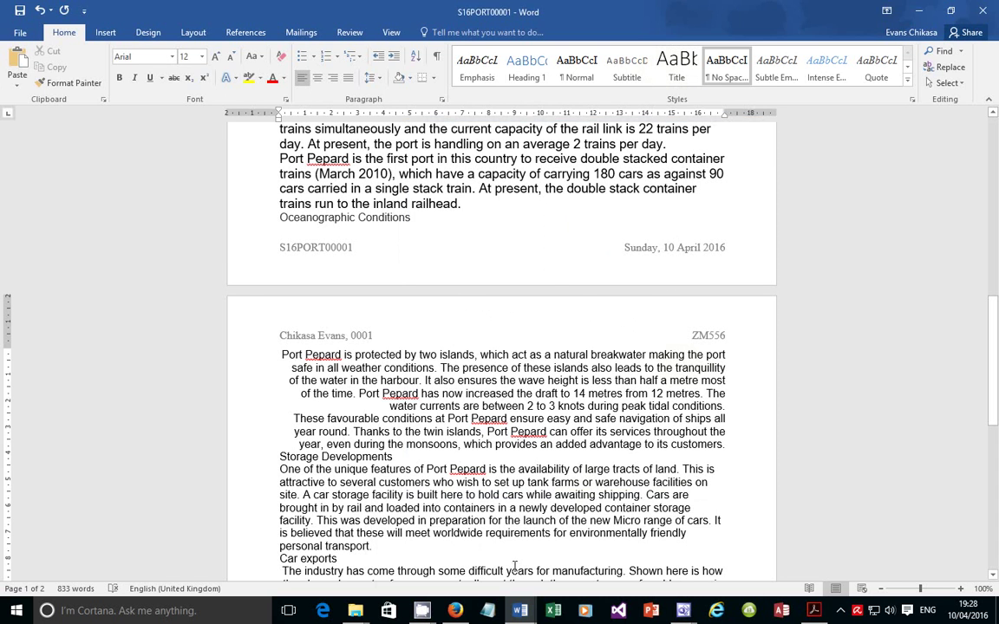
click(814, 611)
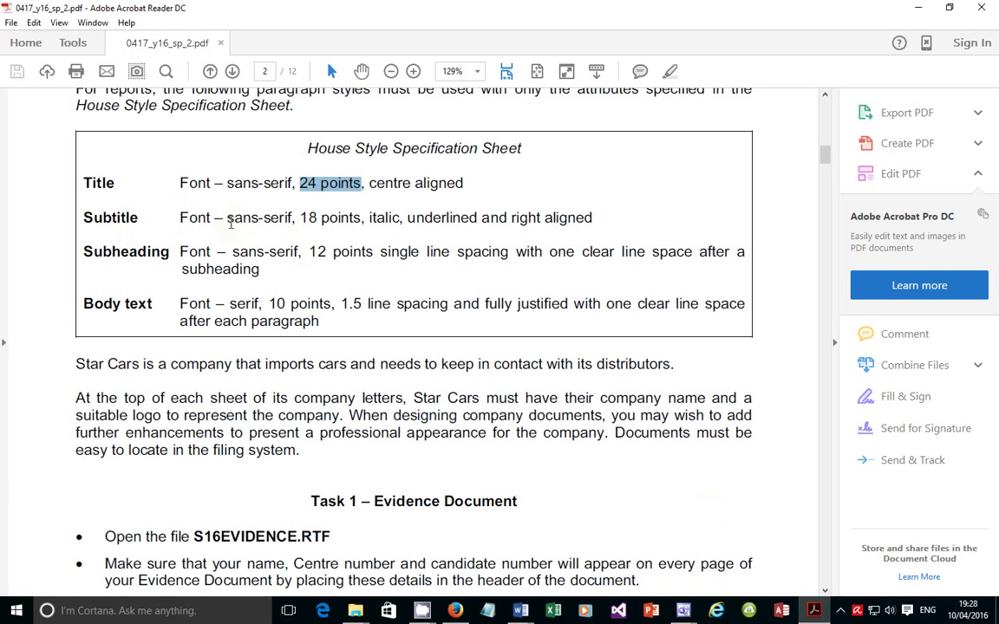
Highlight the Subtitle rule (sans-serif, 18 points, underlined) in the spec table, then return to the S16PORT00001 report
drag(228, 219, 368, 218)
click(376, 220)
drag(407, 218, 441, 218)
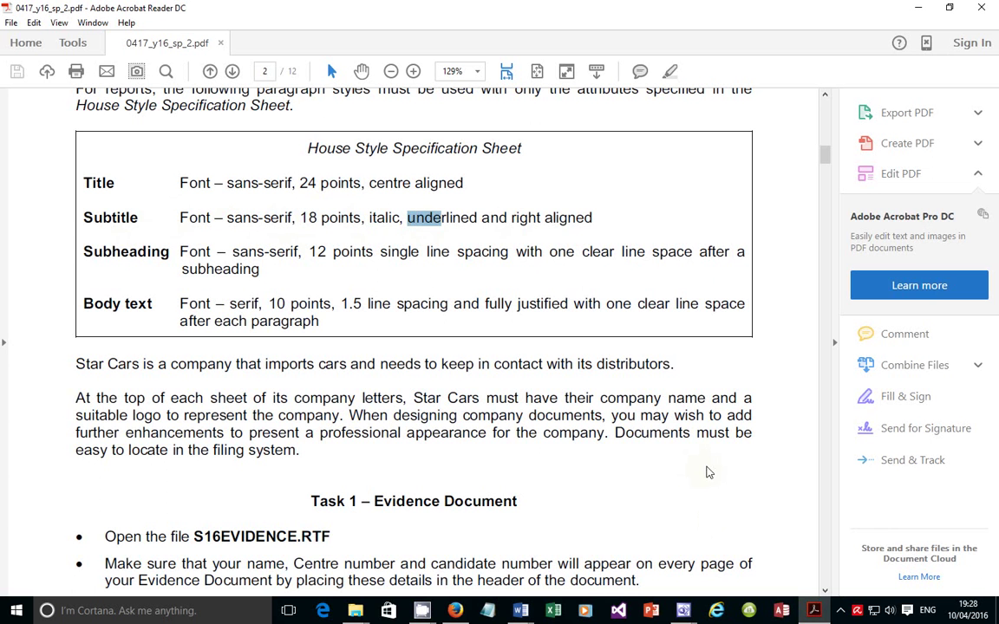
mouse_move(818, 616)
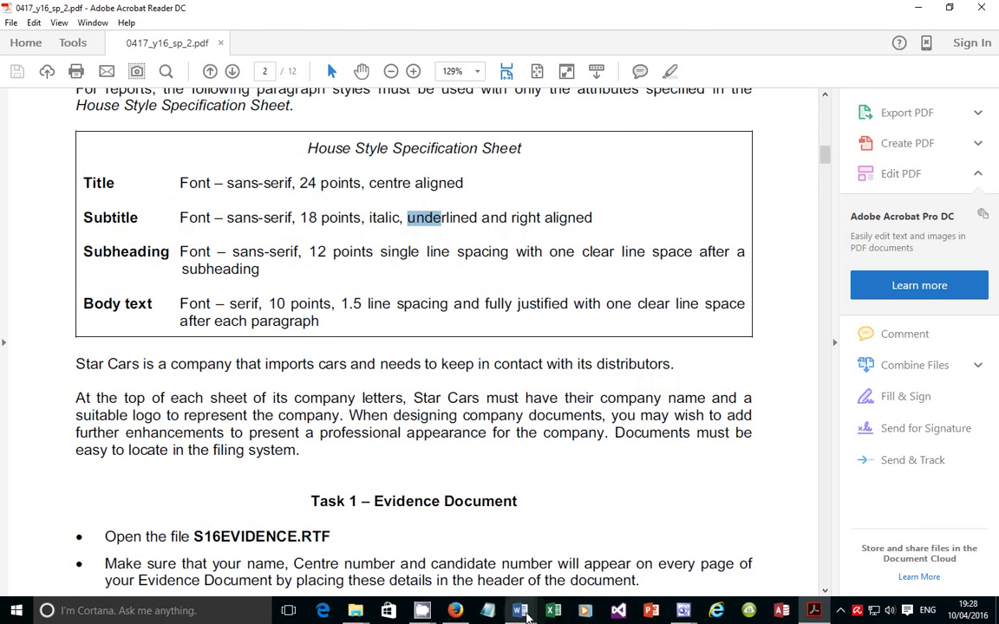
mouse_move(525, 613)
click(532, 501)
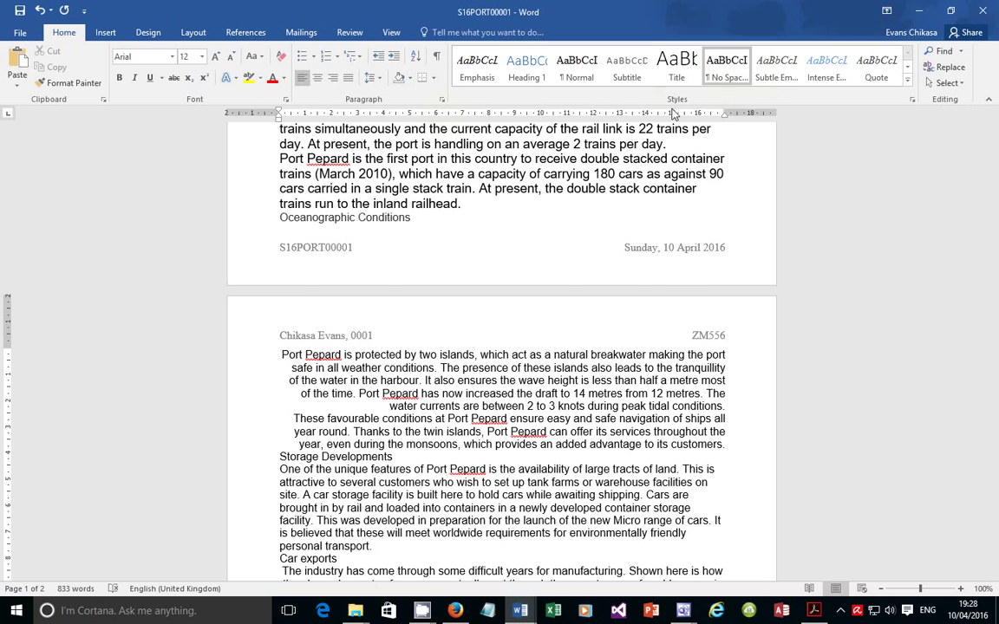
Open Modify Style for the Subtitle style and select its 11 pt size, glancing at the spec sheet
right_click(631, 78)
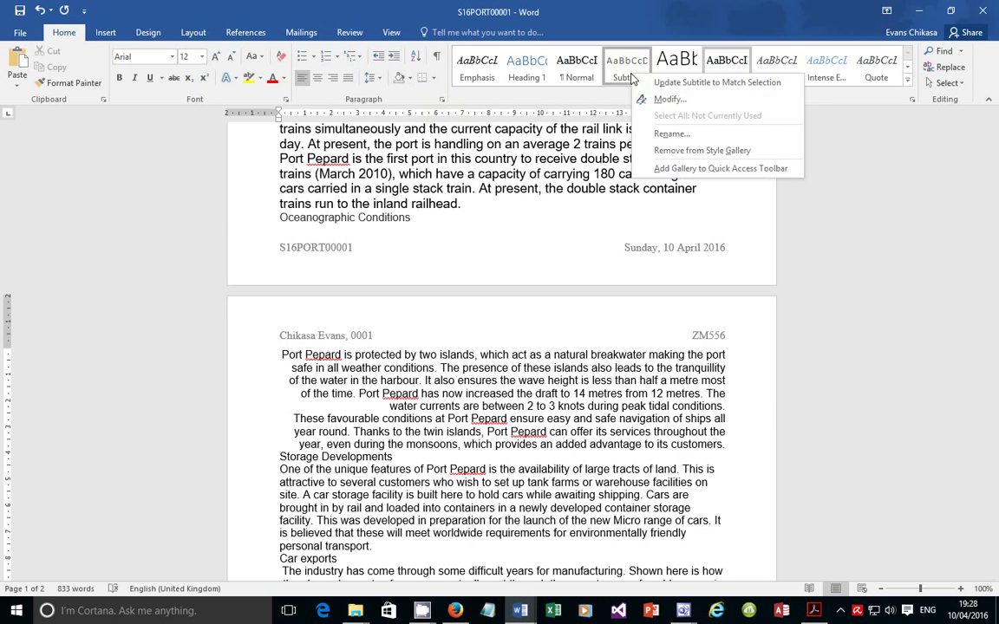
click(667, 103)
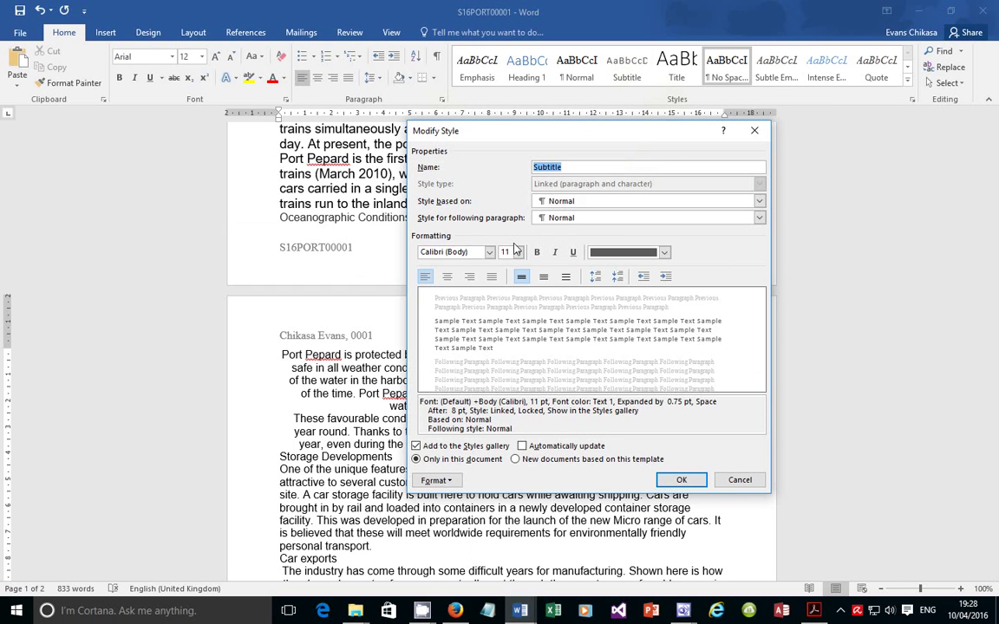
click(505, 252)
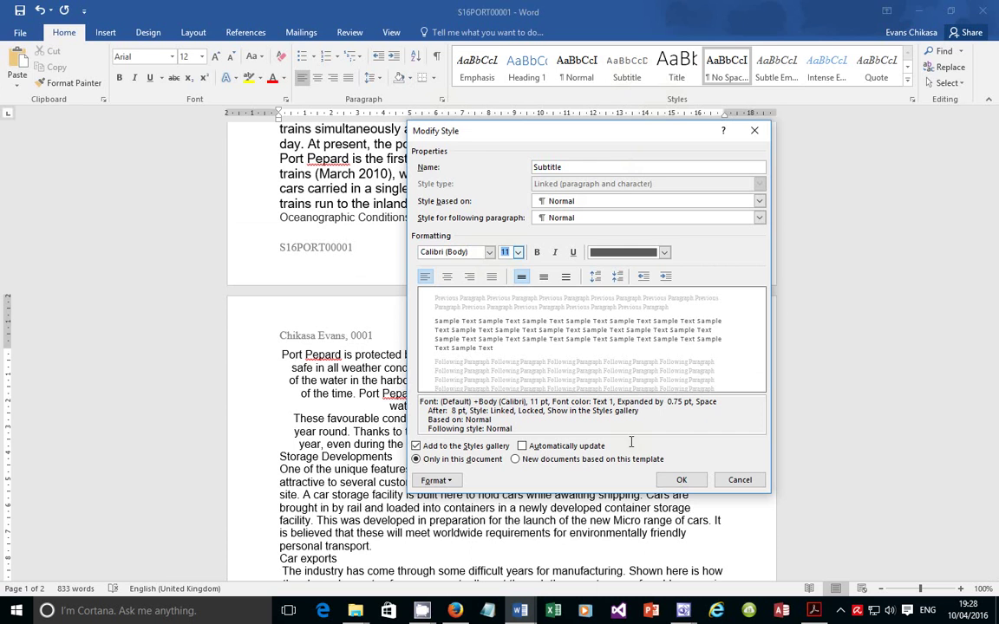
click(812, 612)
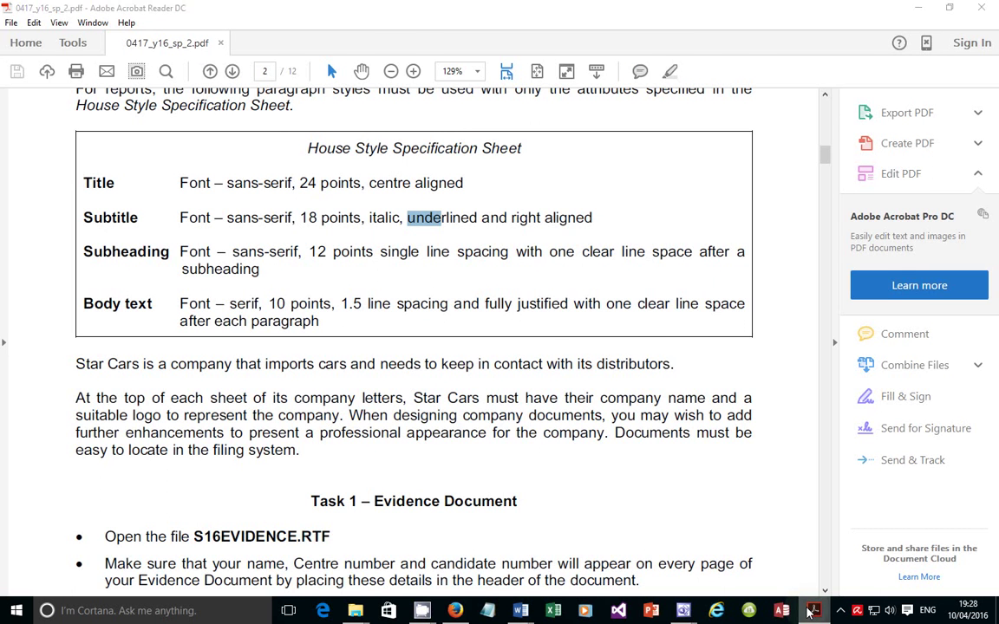
click(811, 611)
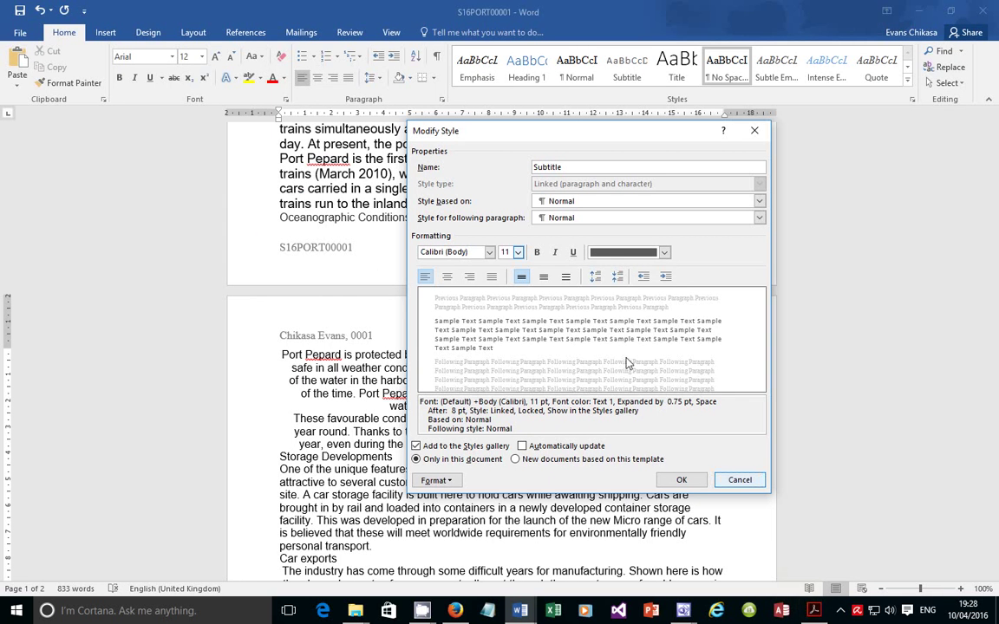
Give the Subtitle style 18 pt, Automatic colour, right alignment, italic and underline
double_click(510, 252)
text(1)
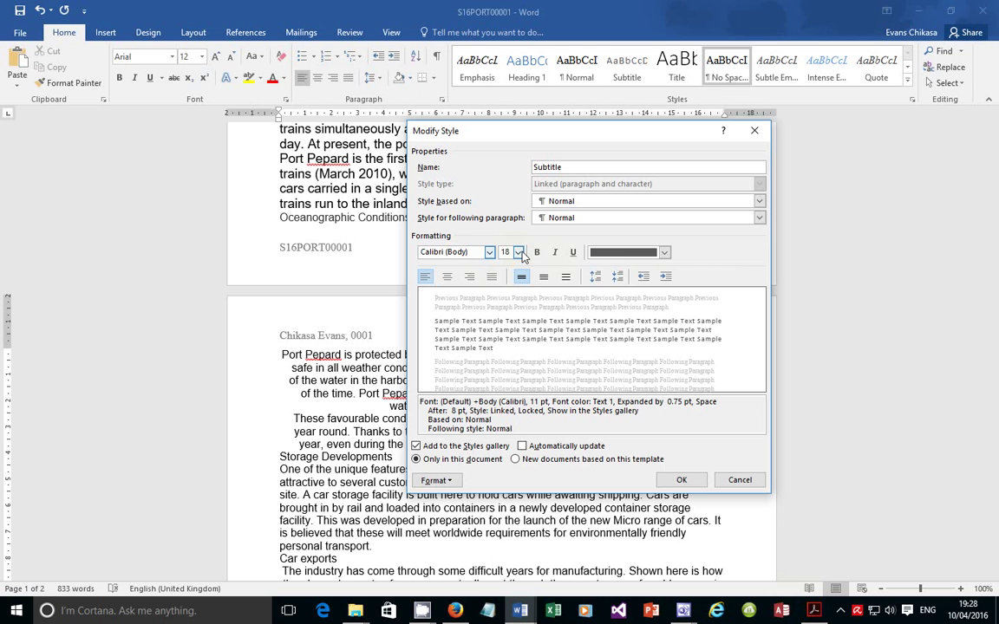
click(664, 253)
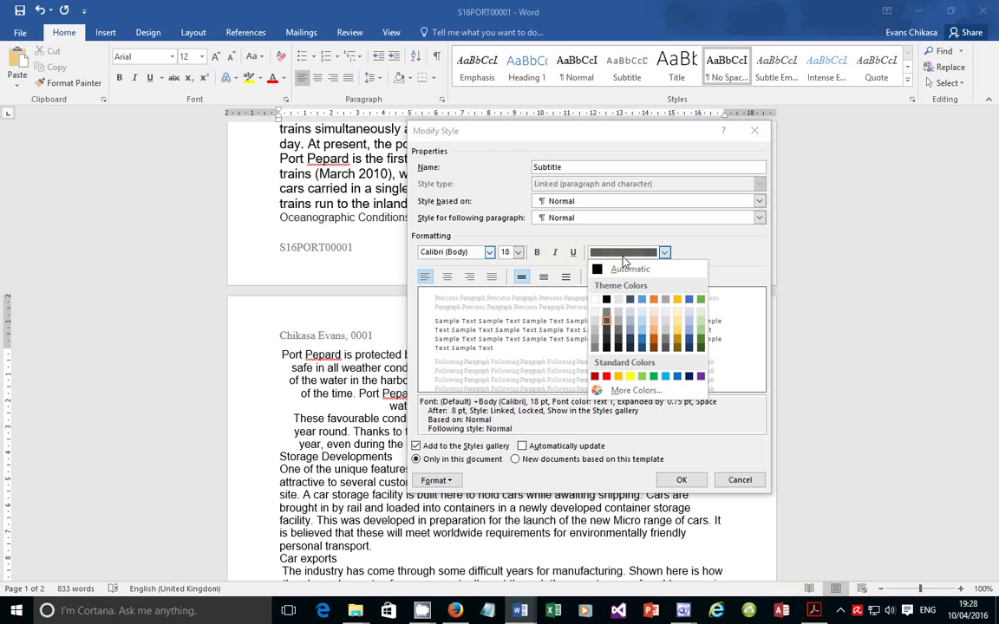
click(617, 270)
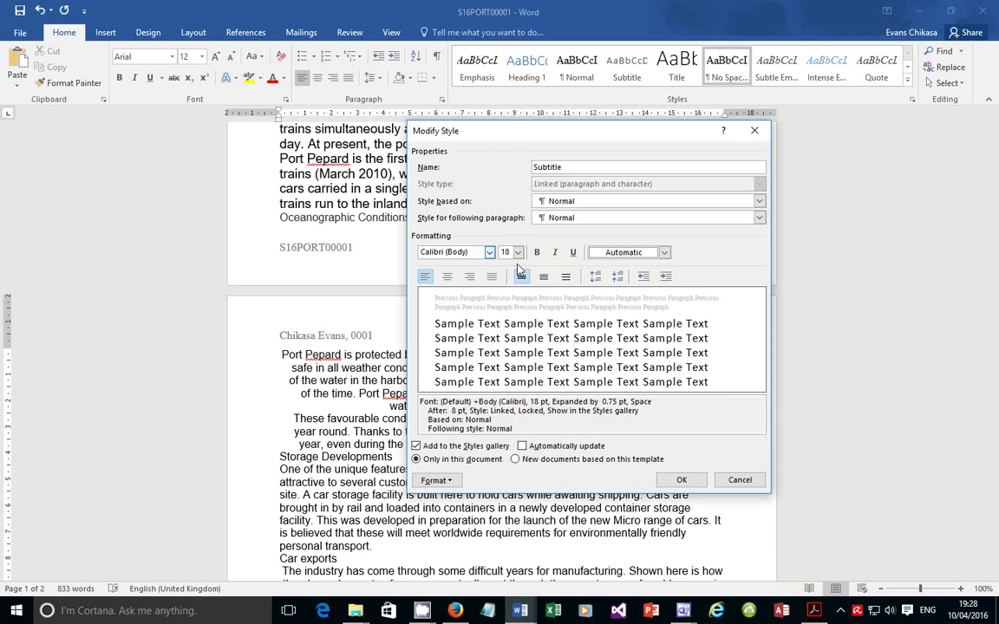
click(469, 276)
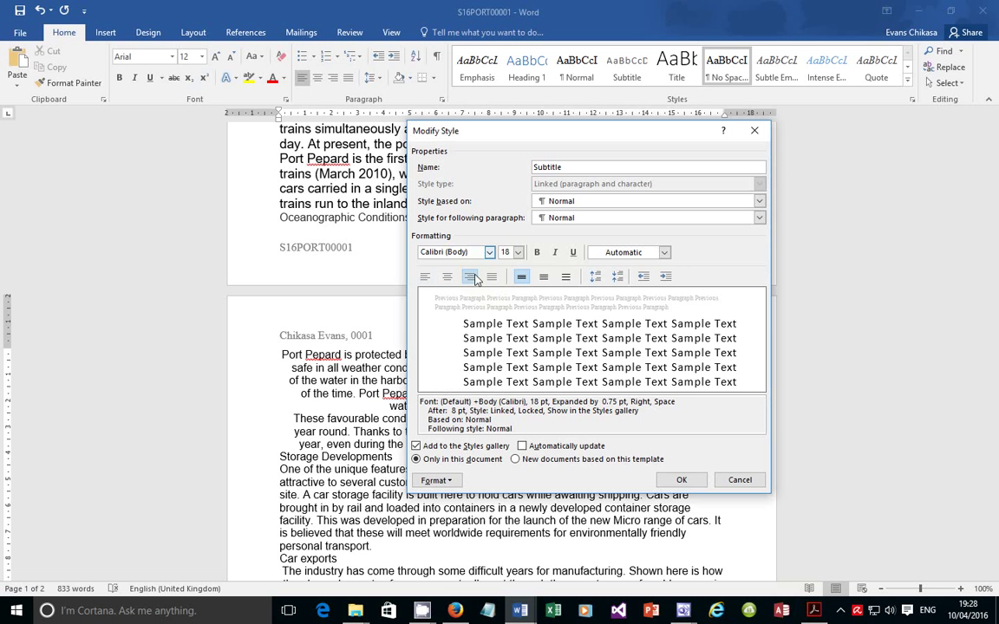
click(556, 253)
click(573, 252)
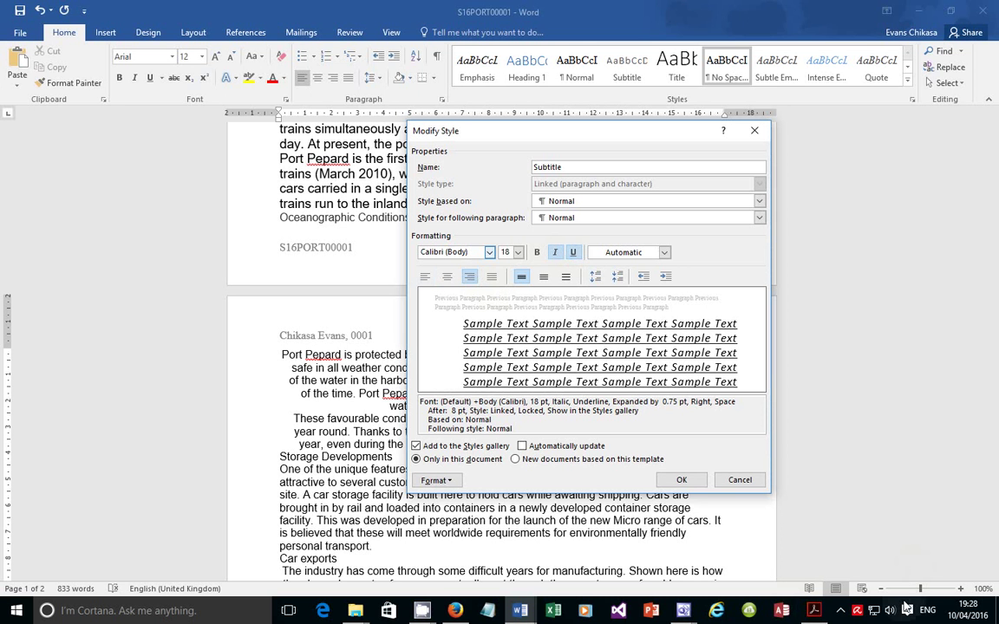
Recheck the Subtitle row on the spec sheet: sans, points, italic, underlined
click(813, 611)
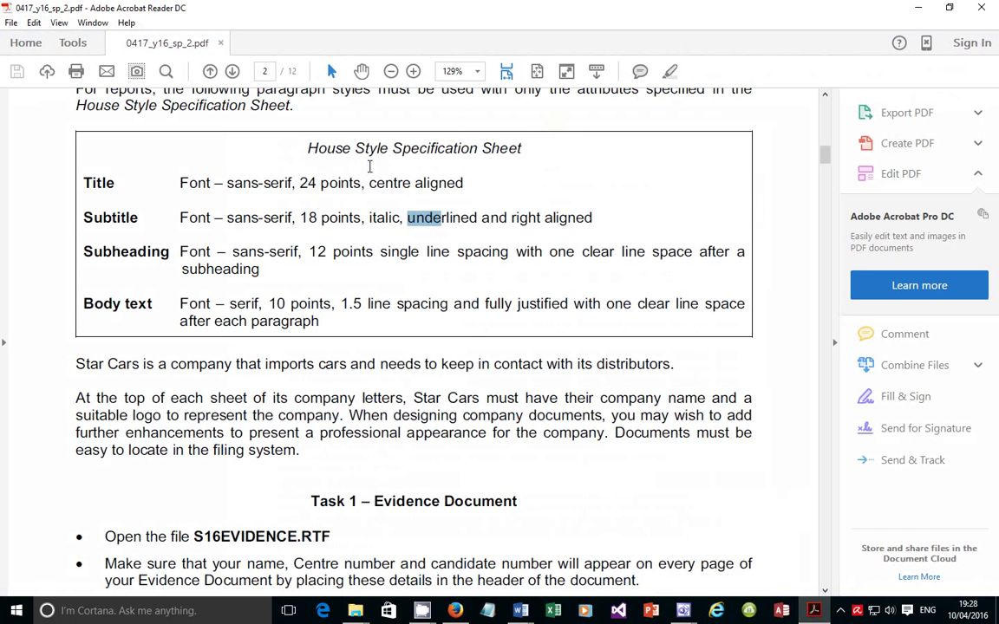
double_click(243, 218)
click(331, 216)
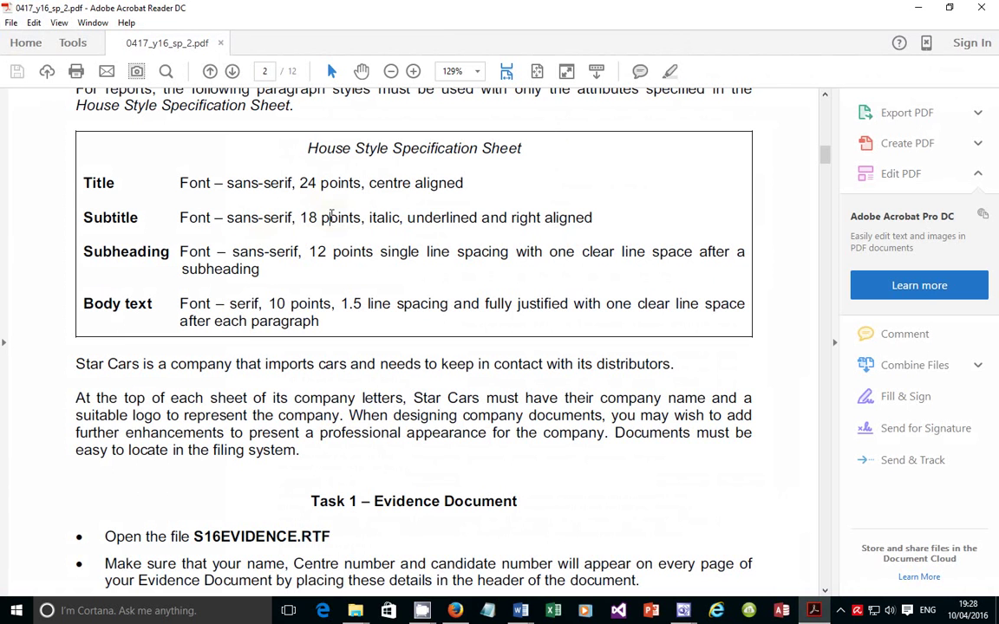
double_click(331, 216)
double_click(374, 218)
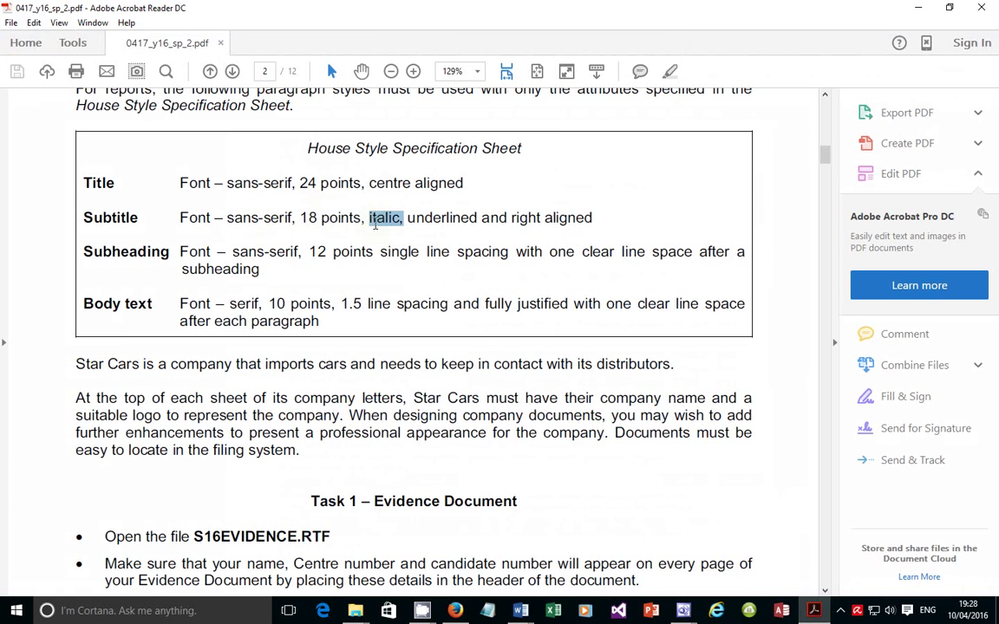
double_click(445, 218)
click(527, 216)
triple_click(526, 216)
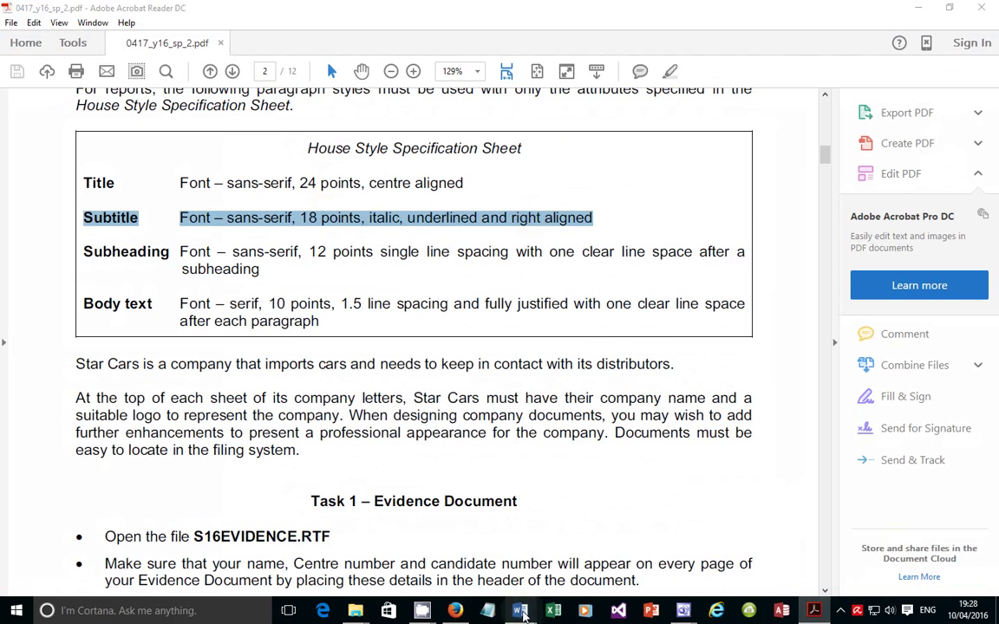
Back in S16PORT00001, verify the Subtitle font name and 18 pt size, then save the style
mouse_move(521, 611)
click(609, 557)
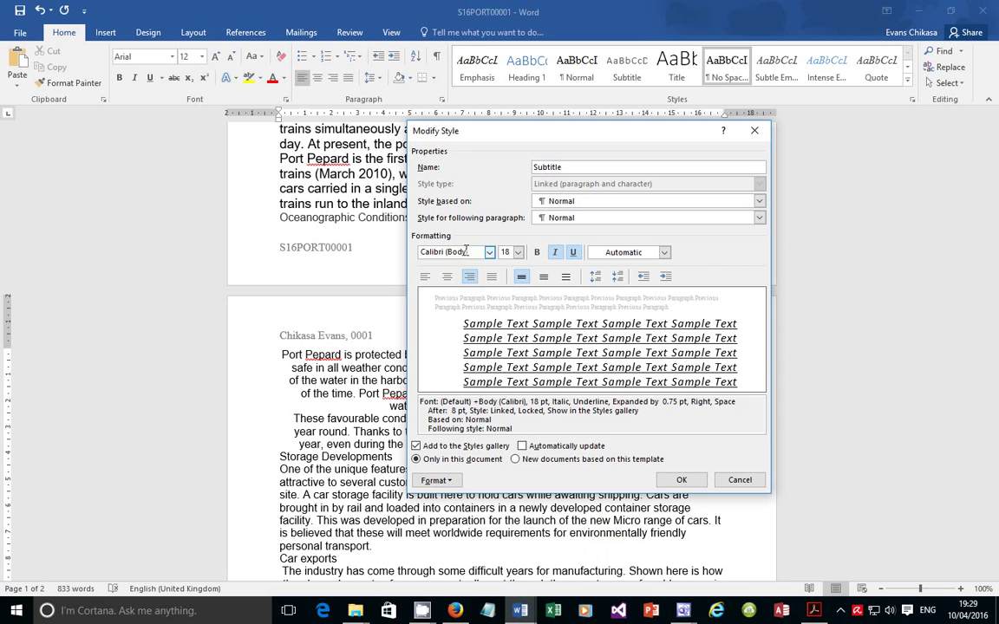
drag(463, 251, 422, 251)
double_click(505, 252)
click(675, 482)
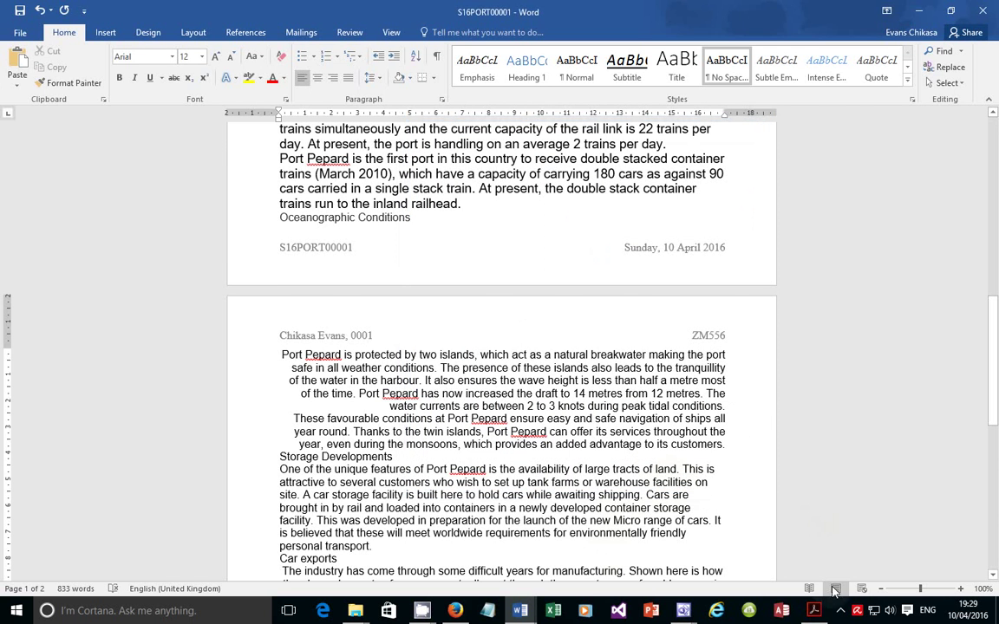
click(812, 611)
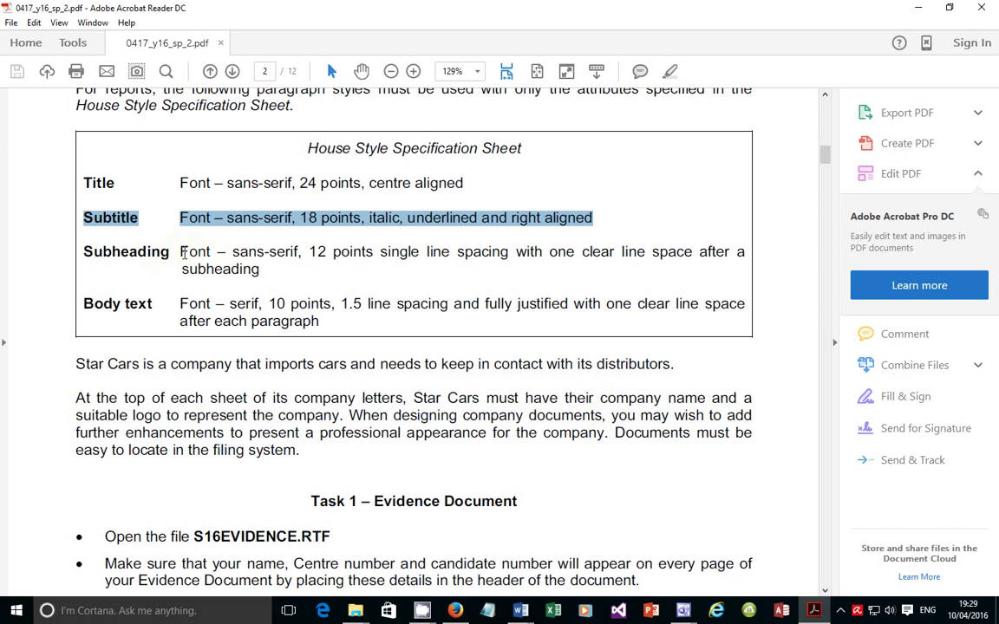
drag(248, 252, 510, 253)
click(350, 252)
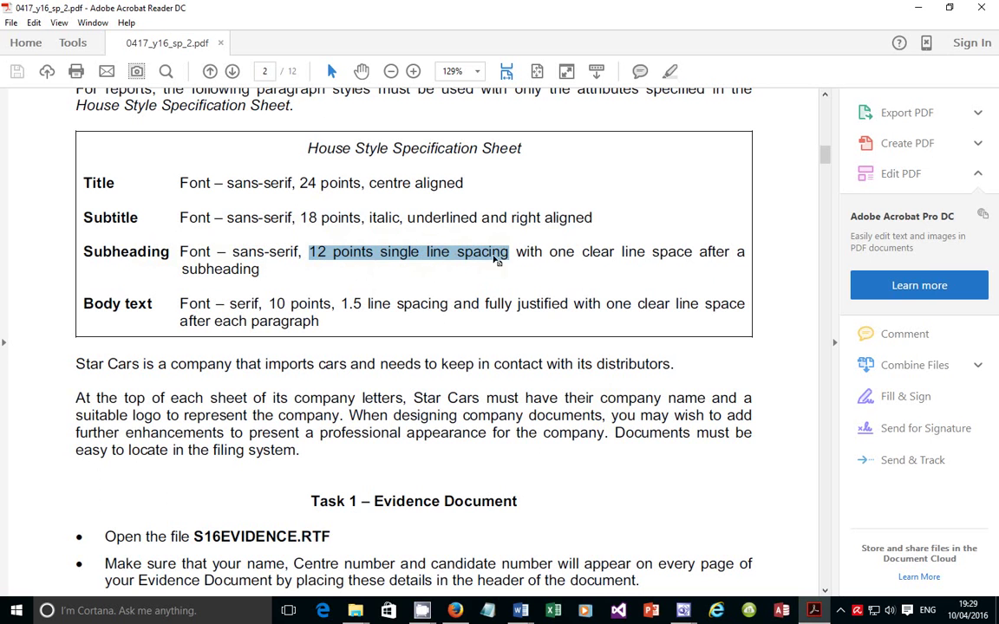
drag(549, 252, 727, 259)
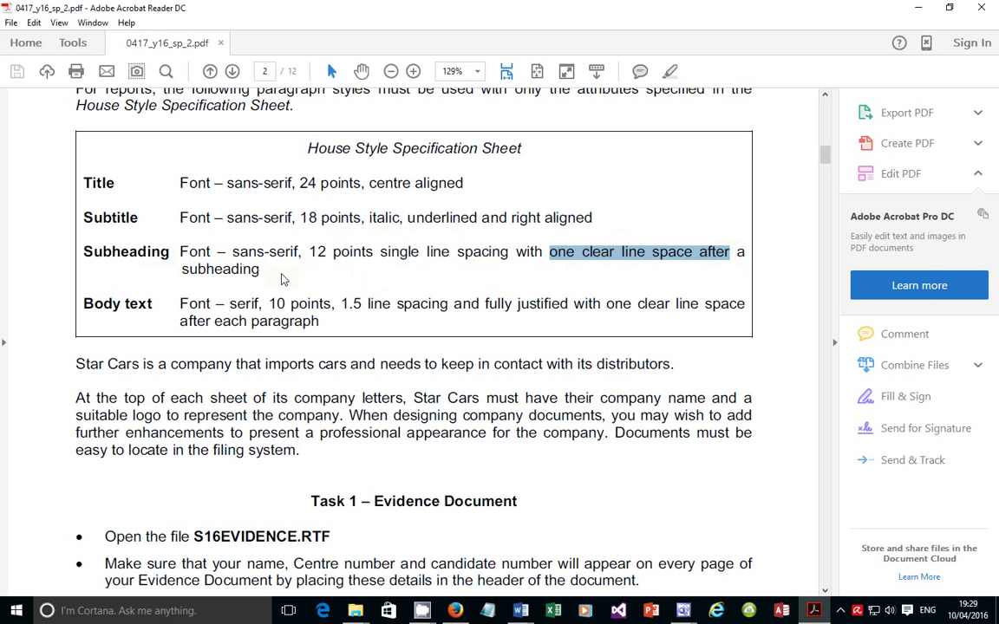
drag(261, 270, 180, 269)
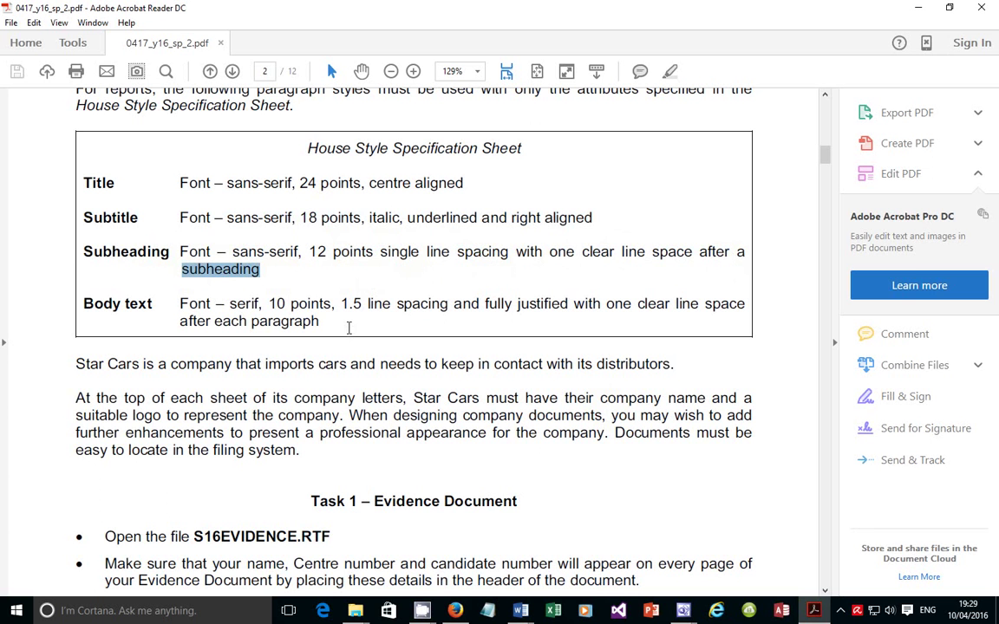
click(678, 365)
drag(677, 365, 50, 359)
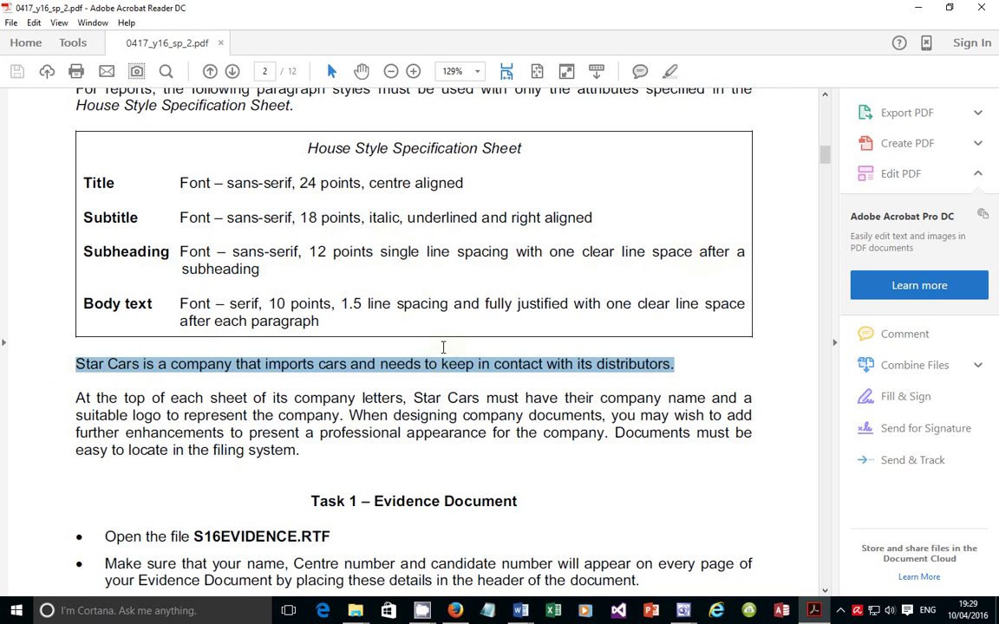
click(670, 365)
triple_click(671, 366)
triple_click(655, 399)
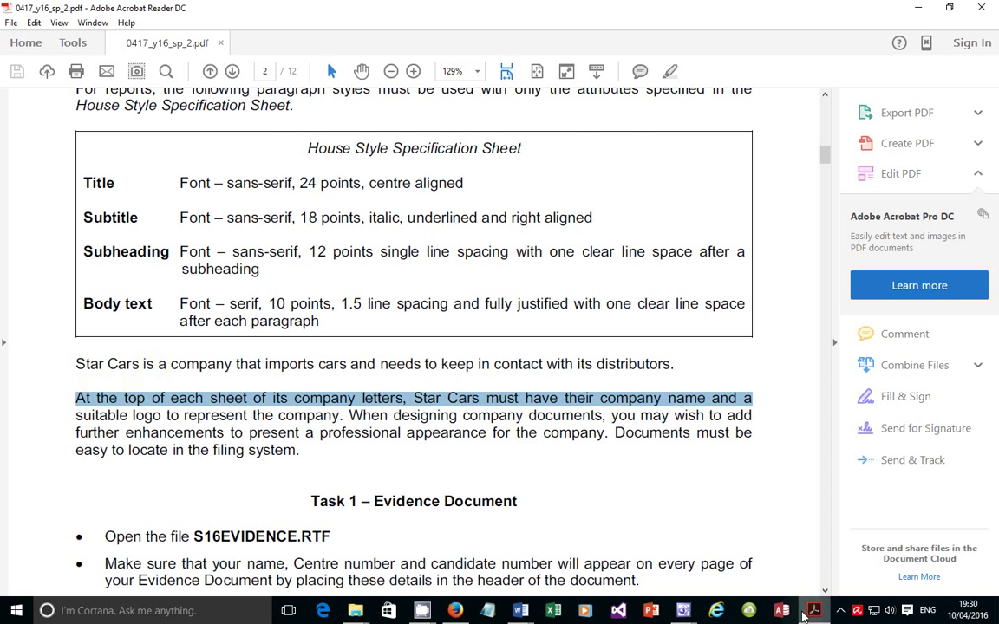
mouse_move(523, 611)
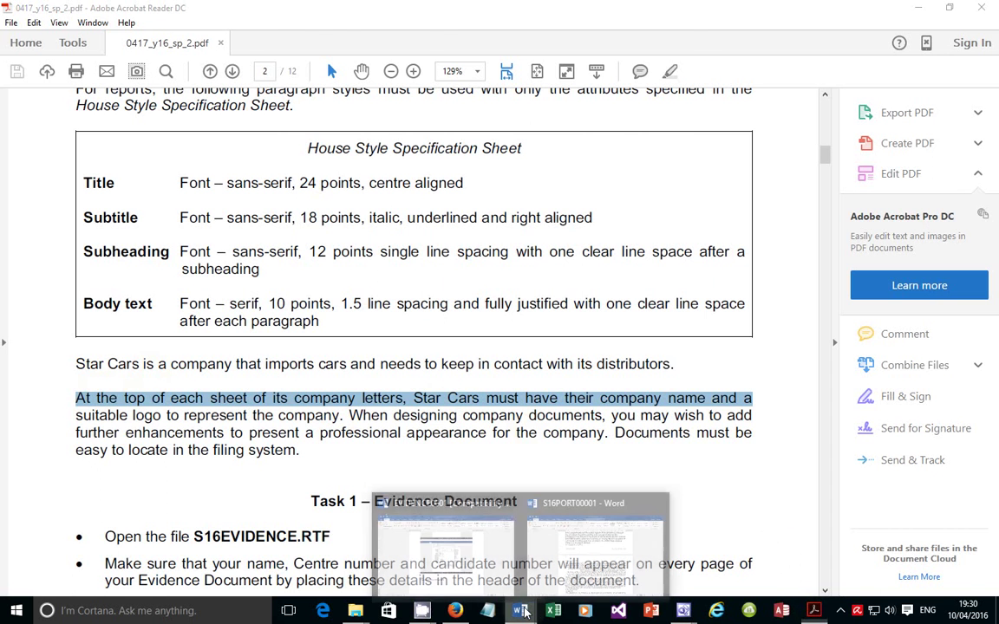
click(613, 559)
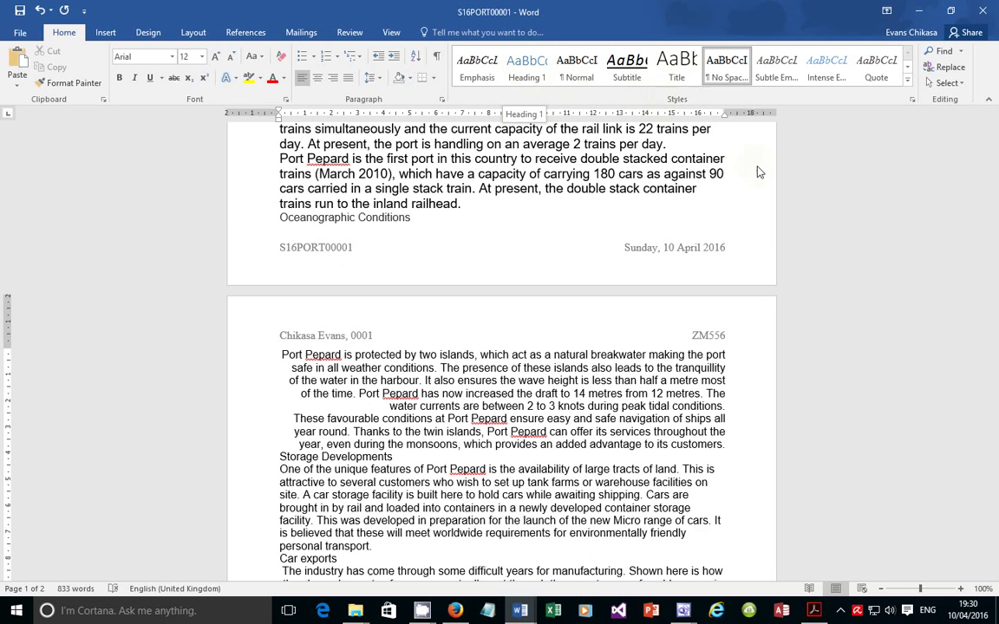
From the Styles gallery create a style named 'Subheading' and change its font from Arial to Calibri Light (Headings)
click(907, 80)
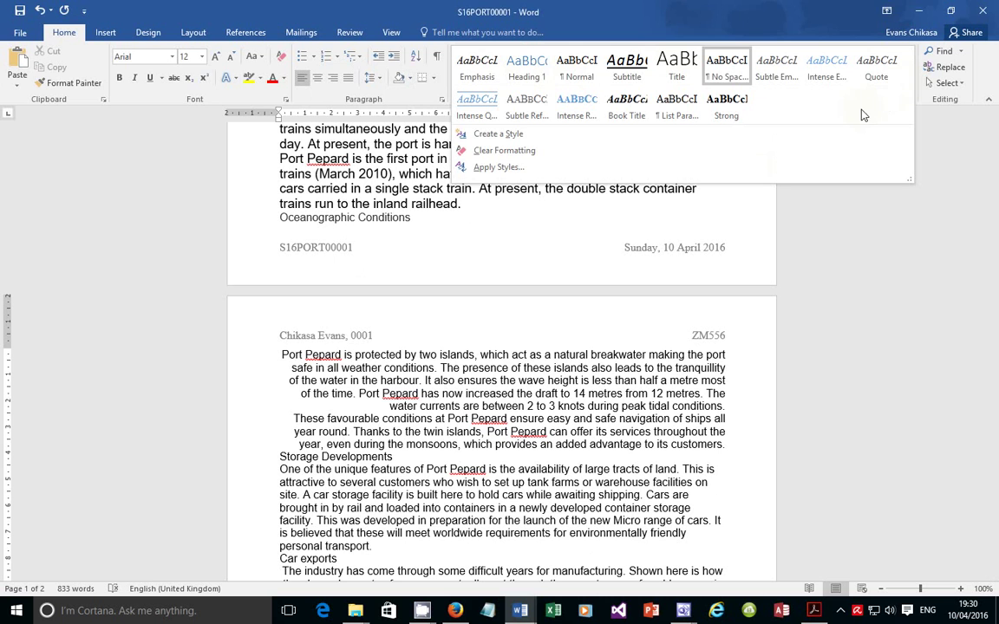
click(529, 134)
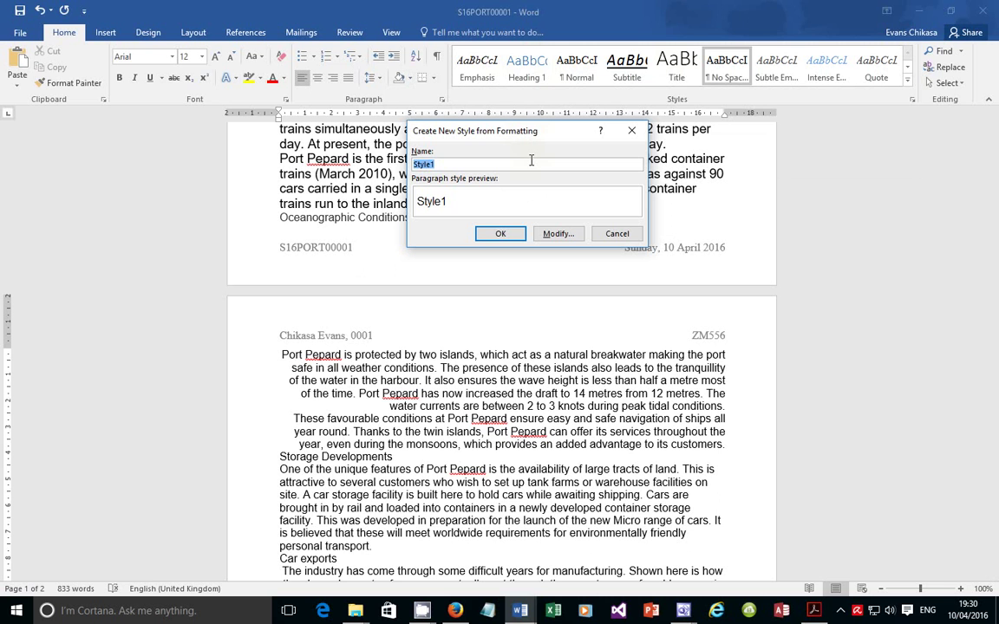
text(Subheading)
click(562, 233)
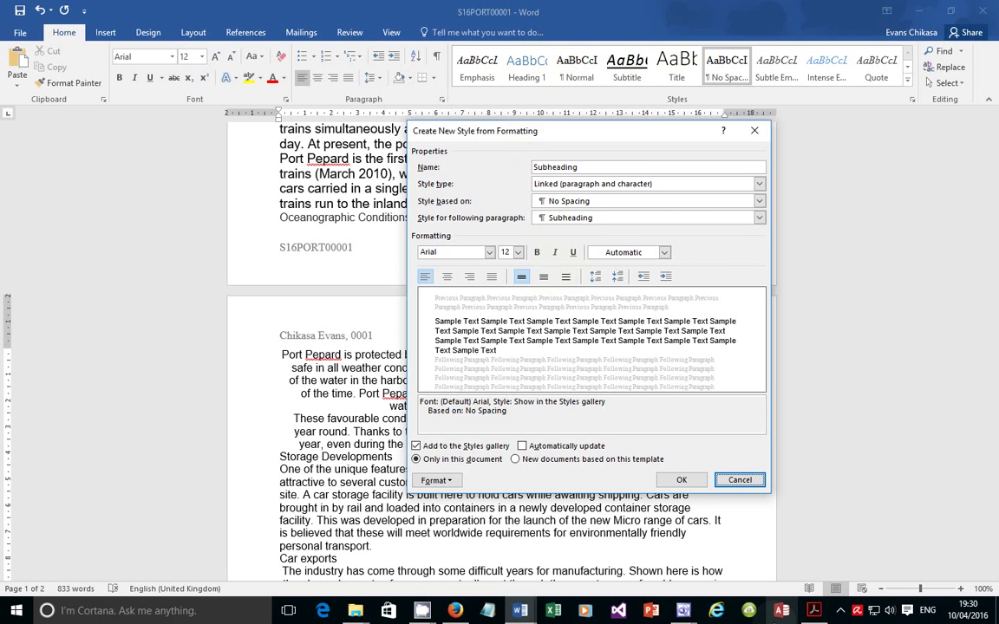
click(489, 252)
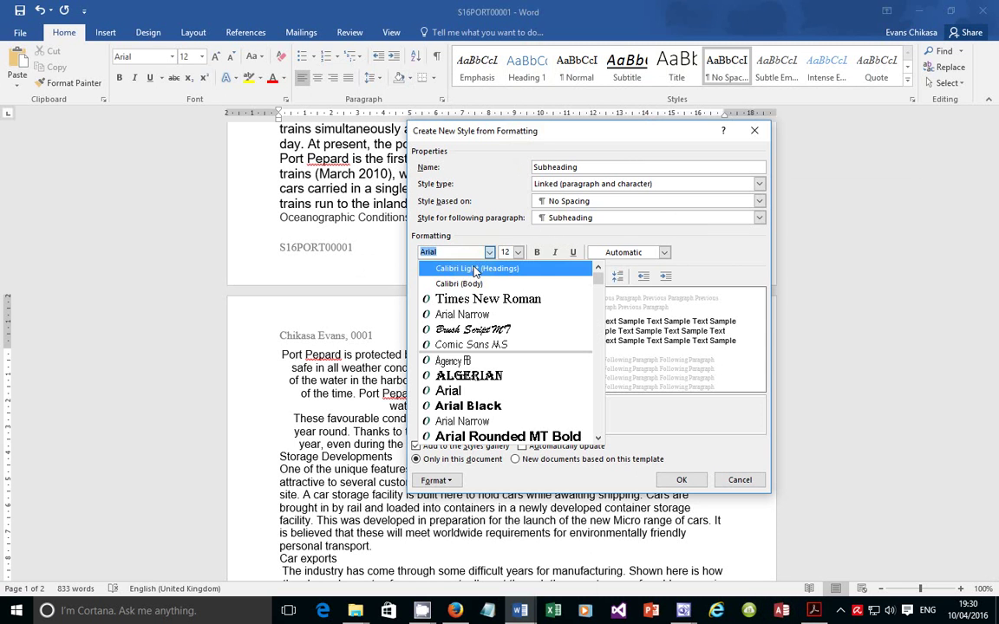
click(473, 269)
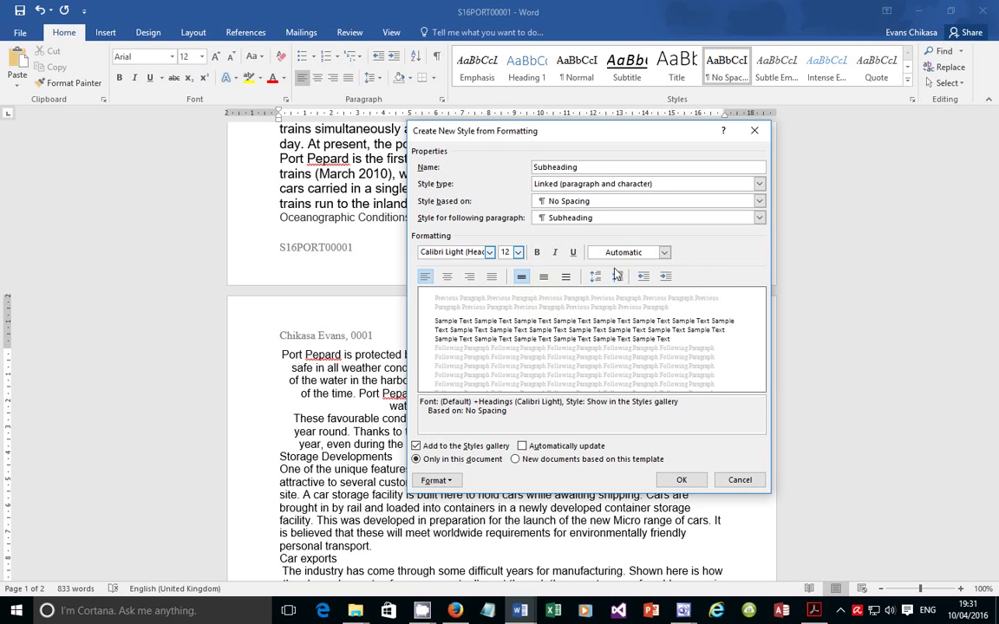
Check the style's text colour options against the spec PDF's Subheading size requirement
click(646, 254)
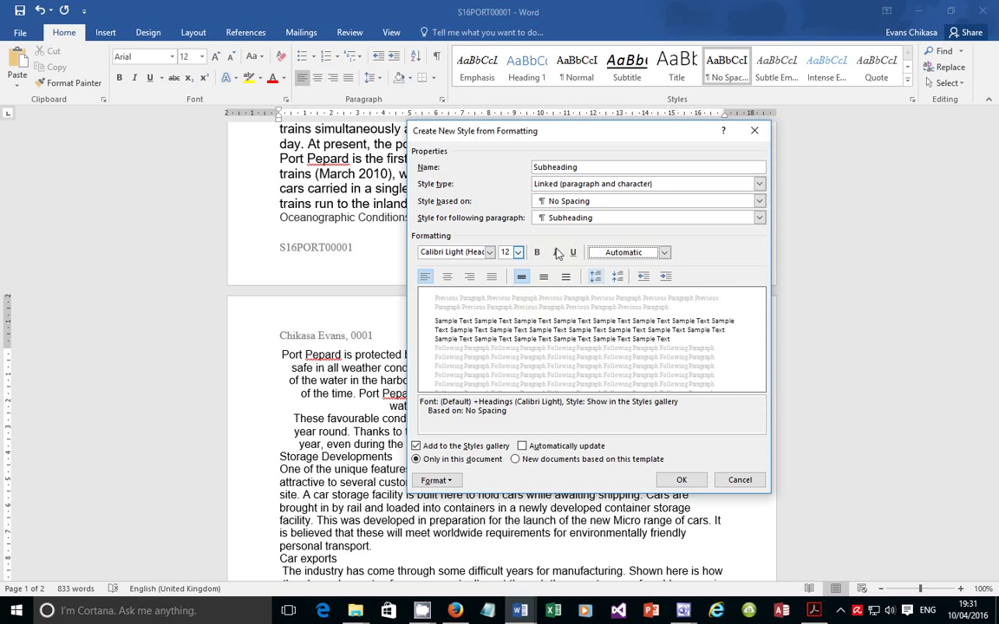
click(816, 612)
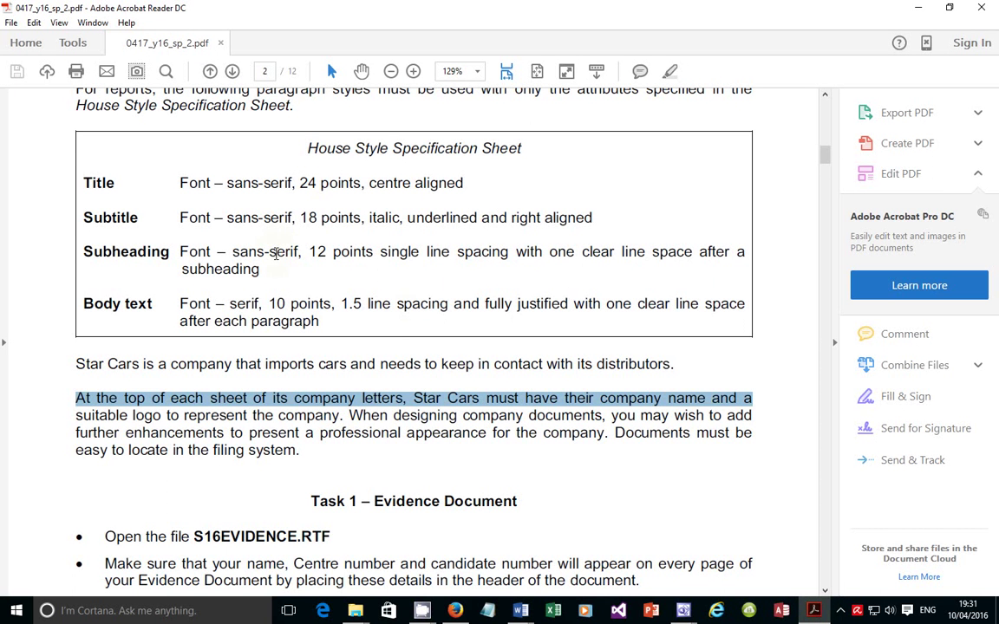
double_click(342, 253)
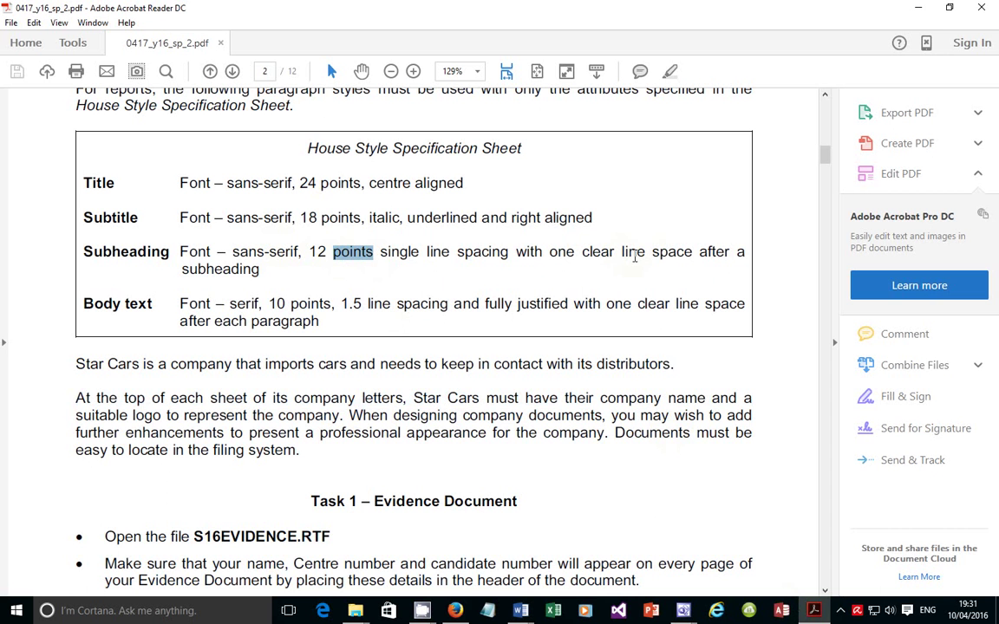
click(813, 616)
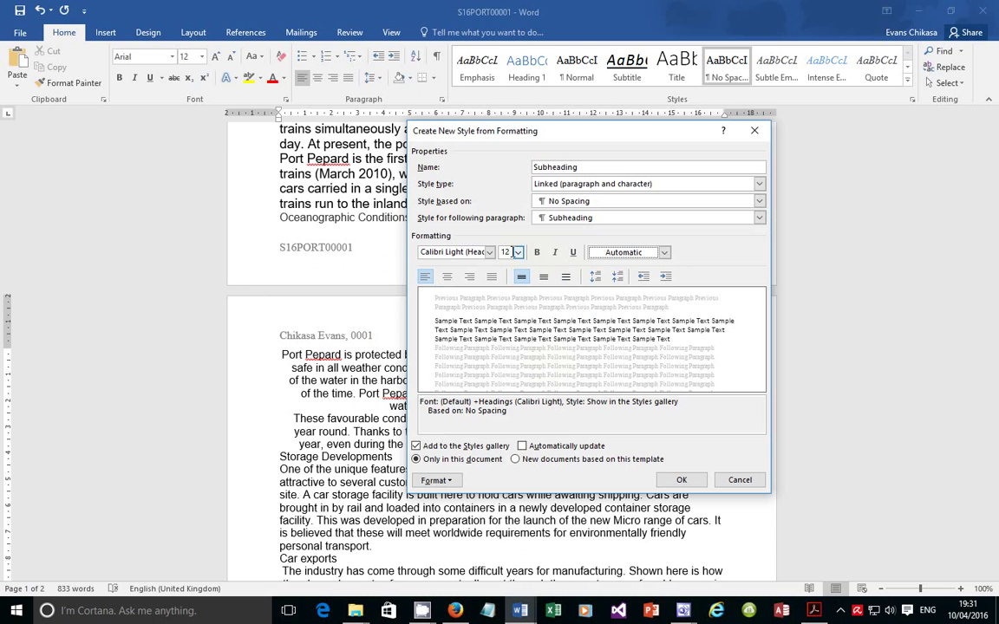
Give Subheading single line spacing with 12 pt space after, and save the new style
click(434, 480)
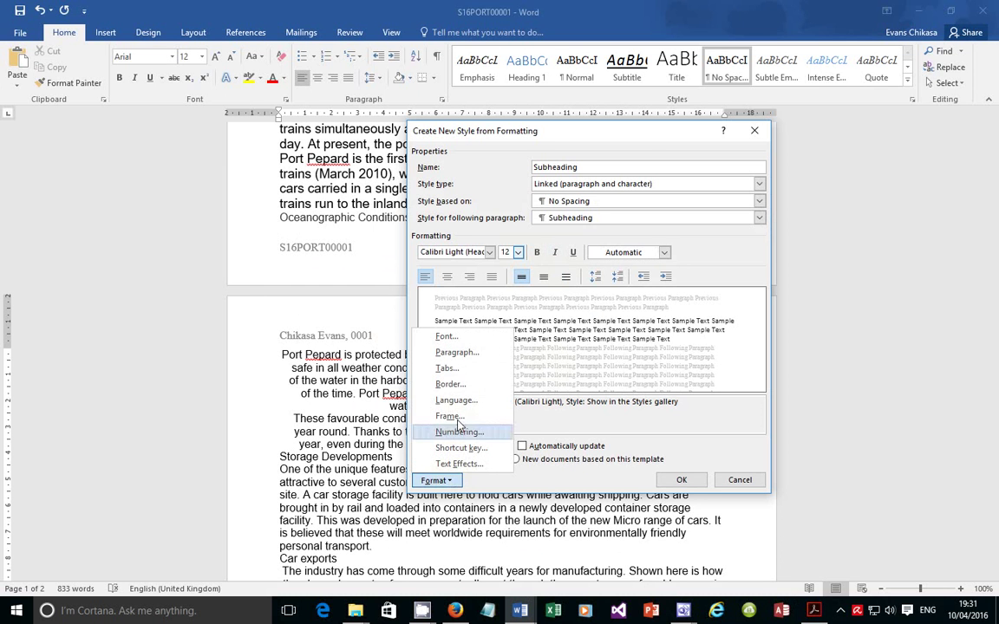
click(479, 353)
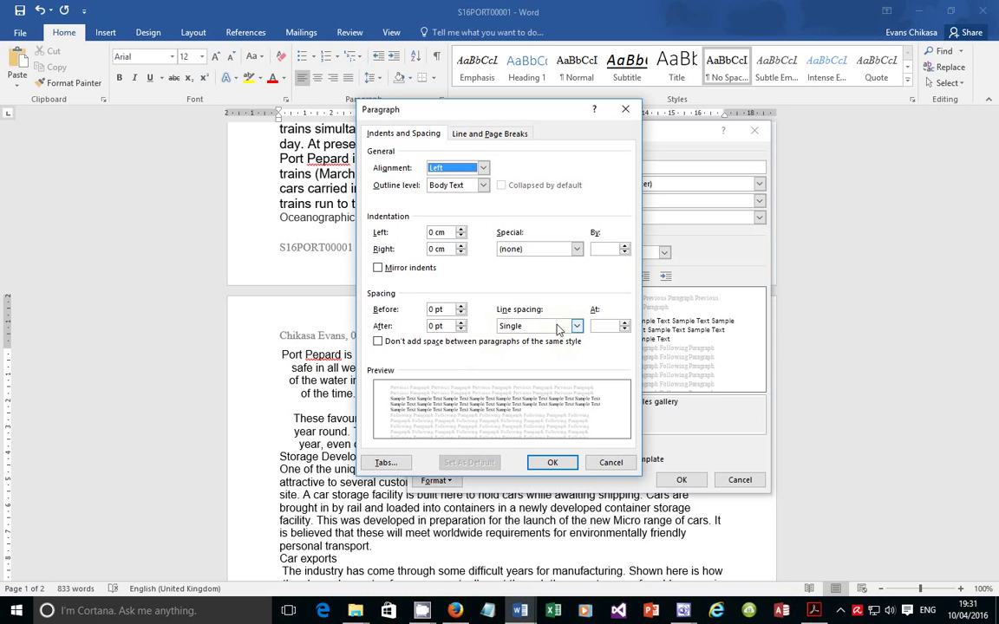
drag(436, 326, 427, 326)
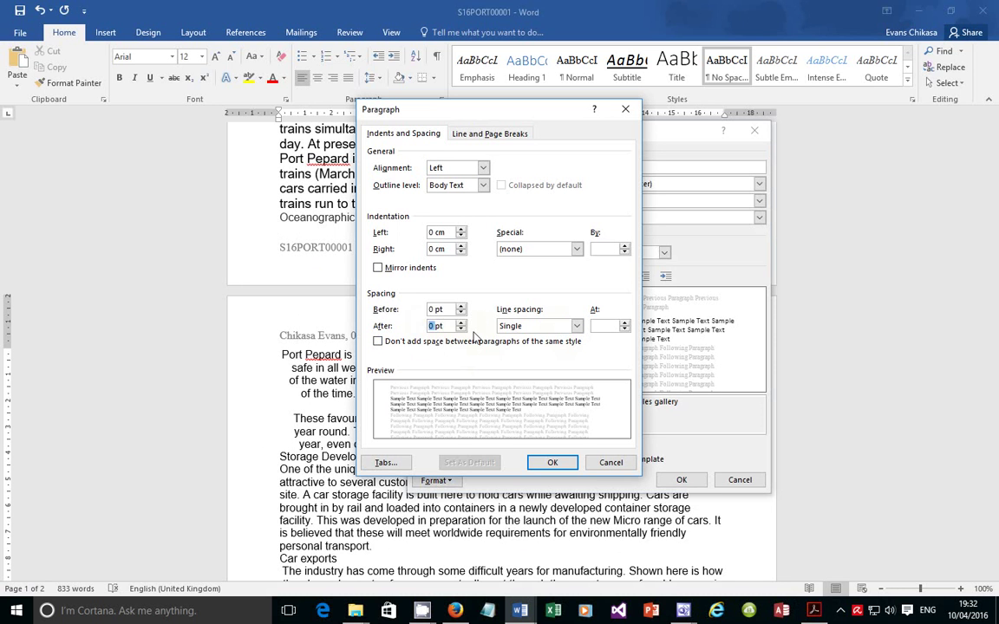
text(12)
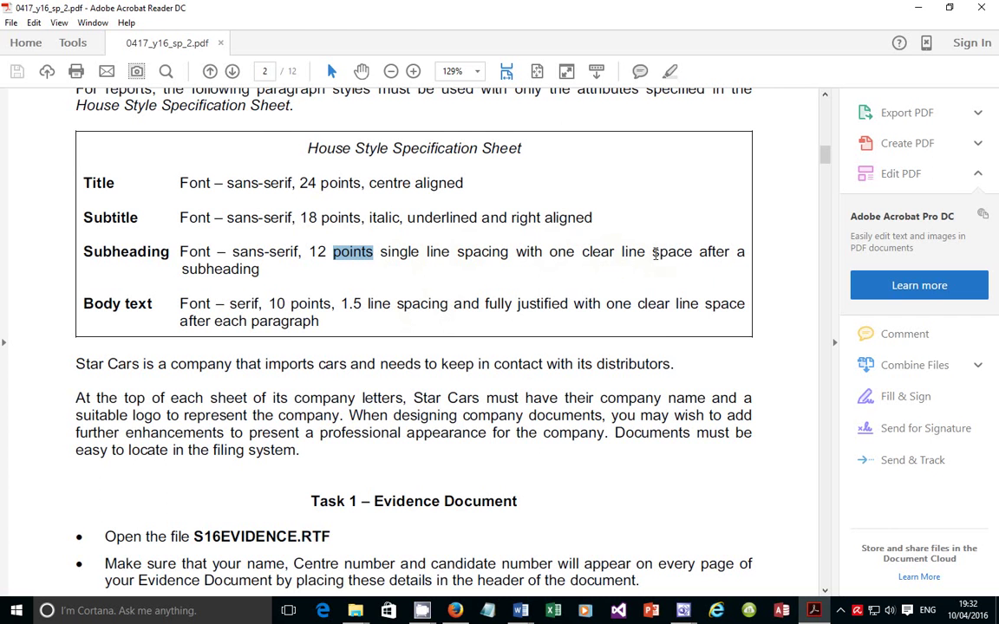
key(alt+Tab)
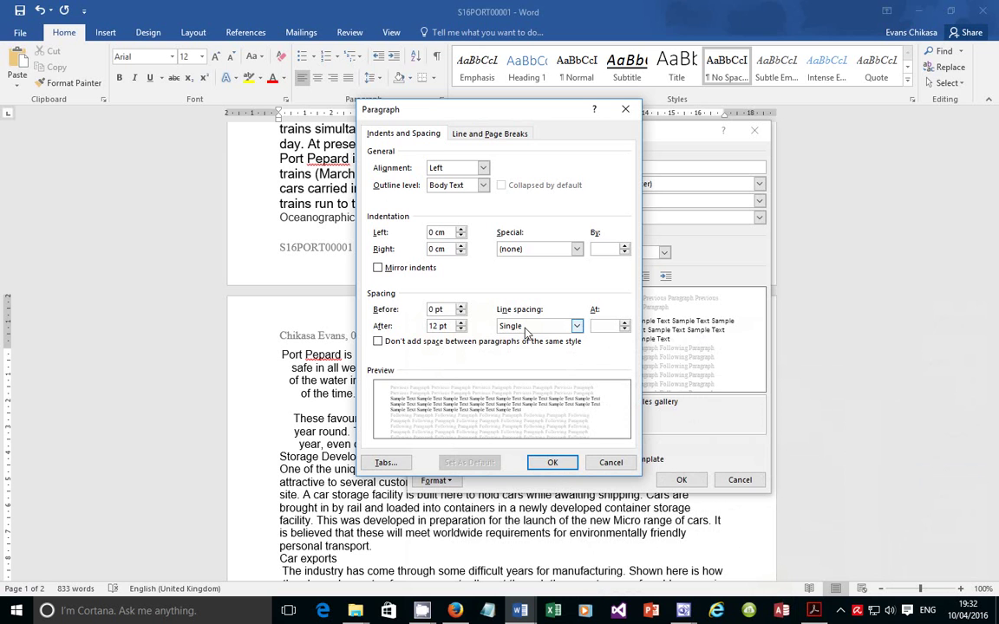
click(552, 465)
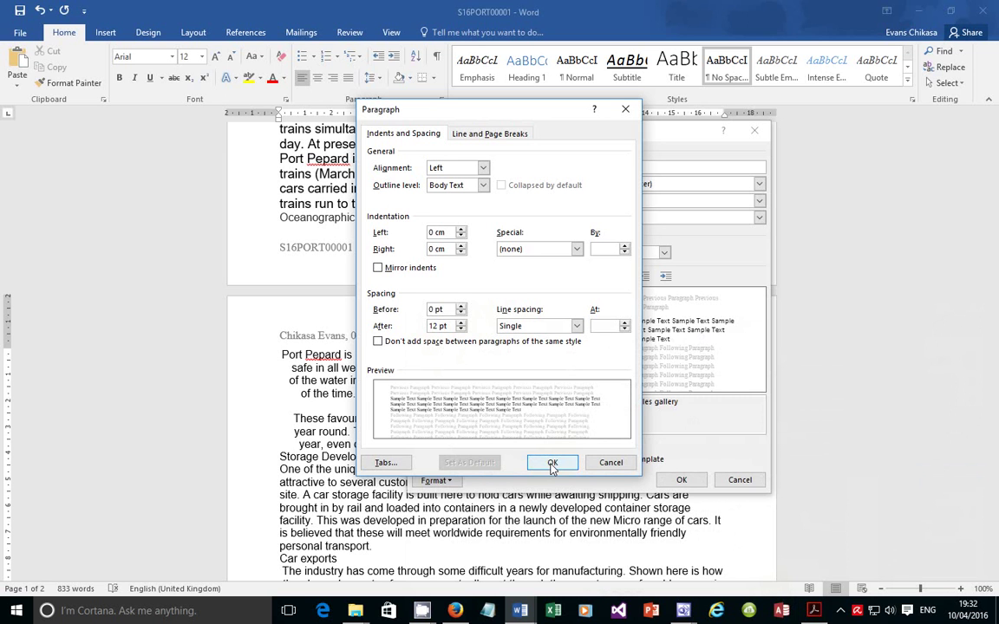
click(552, 465)
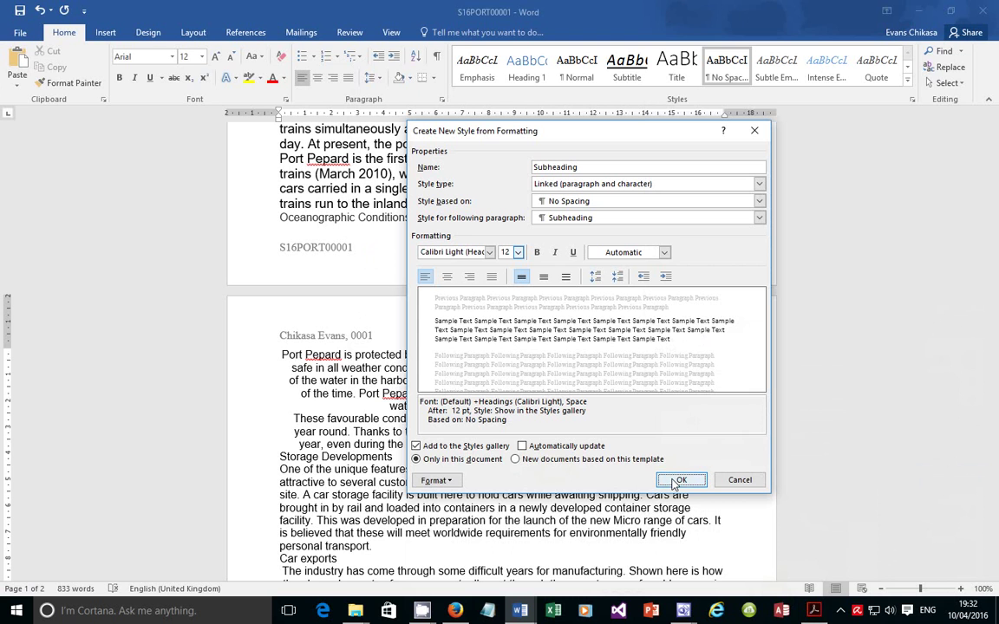
click(814, 611)
click(817, 612)
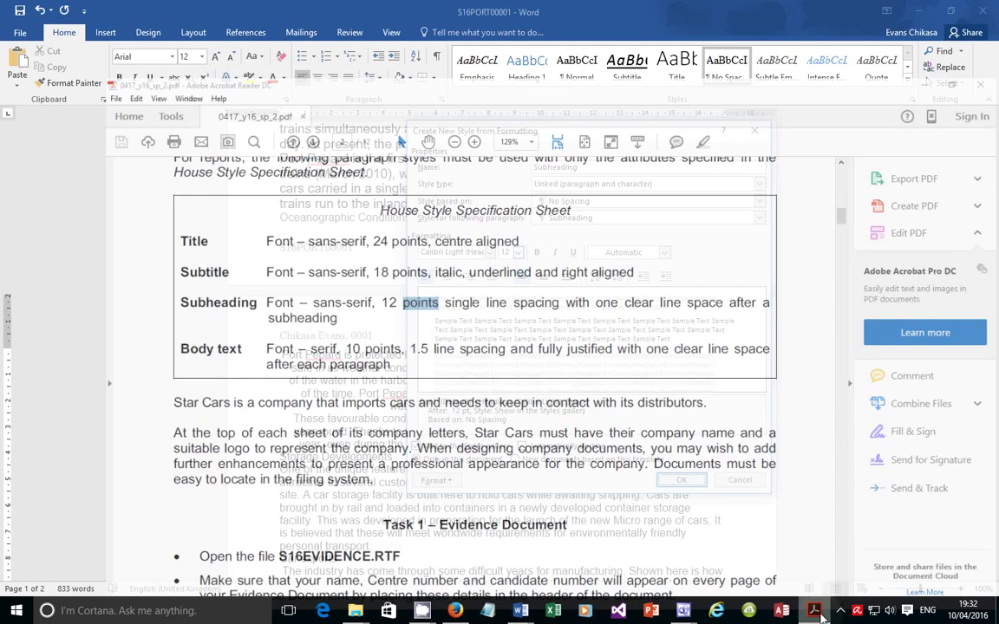
click(684, 477)
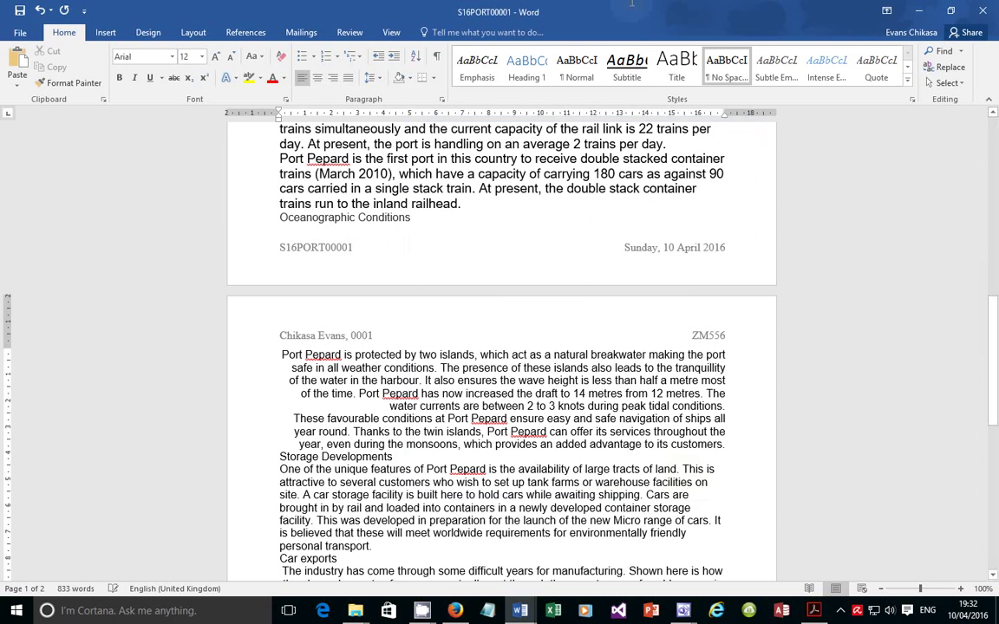
Read the Body text font and size rule in the spec PDF, then expand Word's Styles gallery
scroll(825, 560, down, 2)
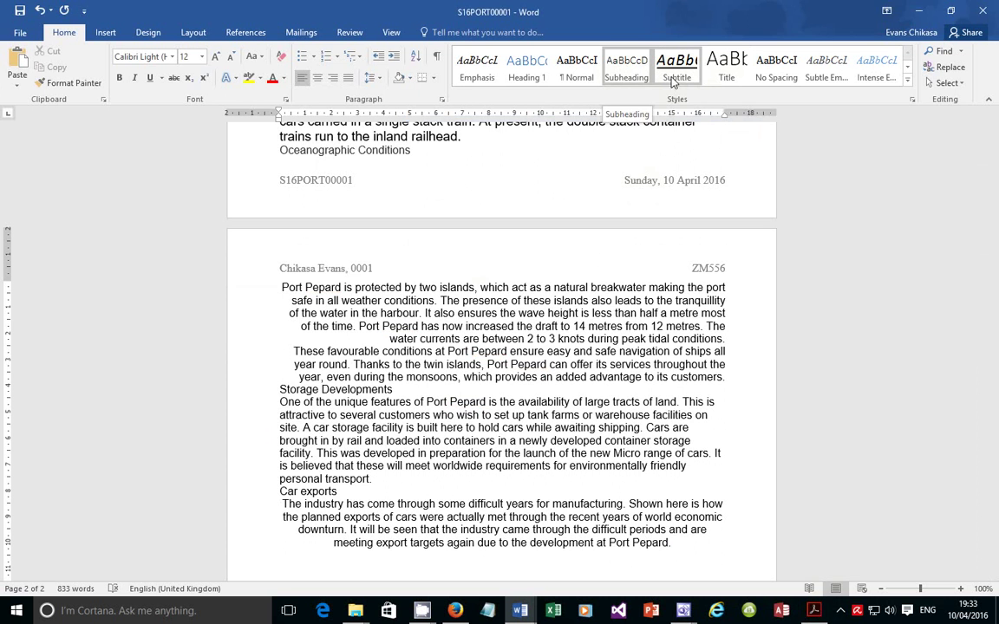
click(813, 610)
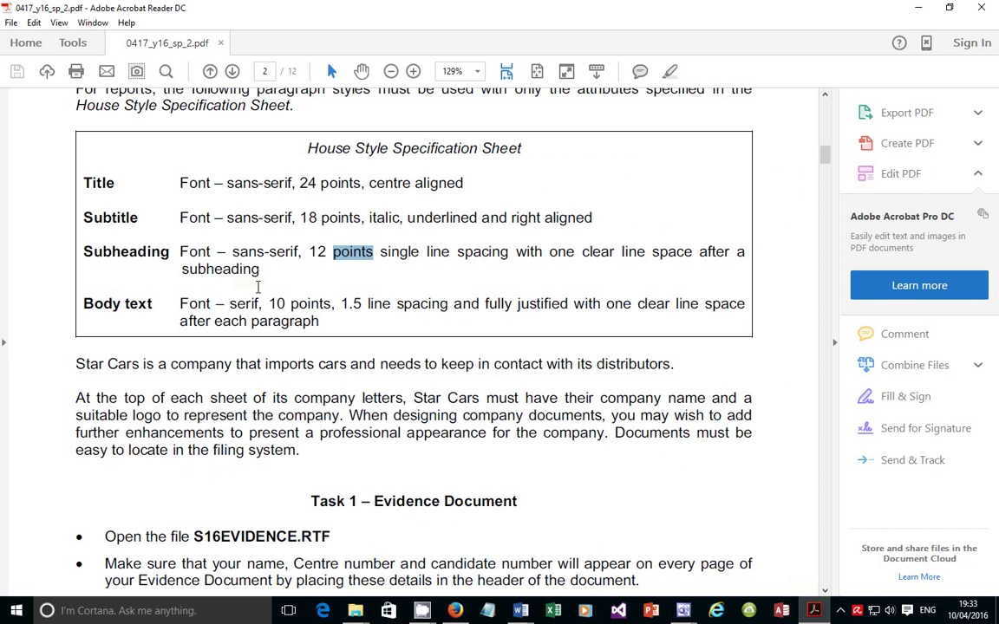
drag(230, 304, 687, 308)
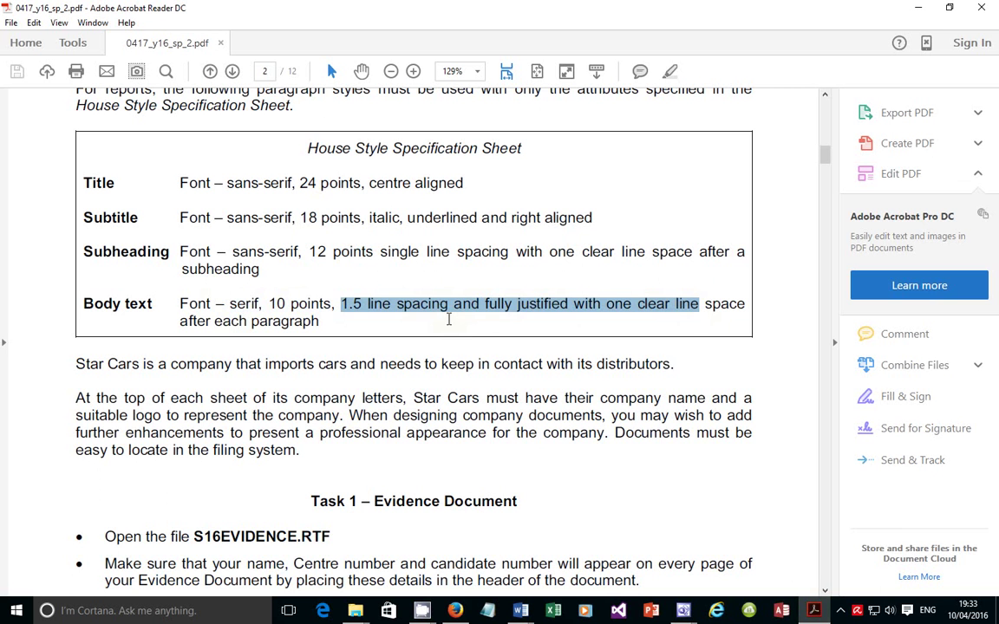
click(378, 318)
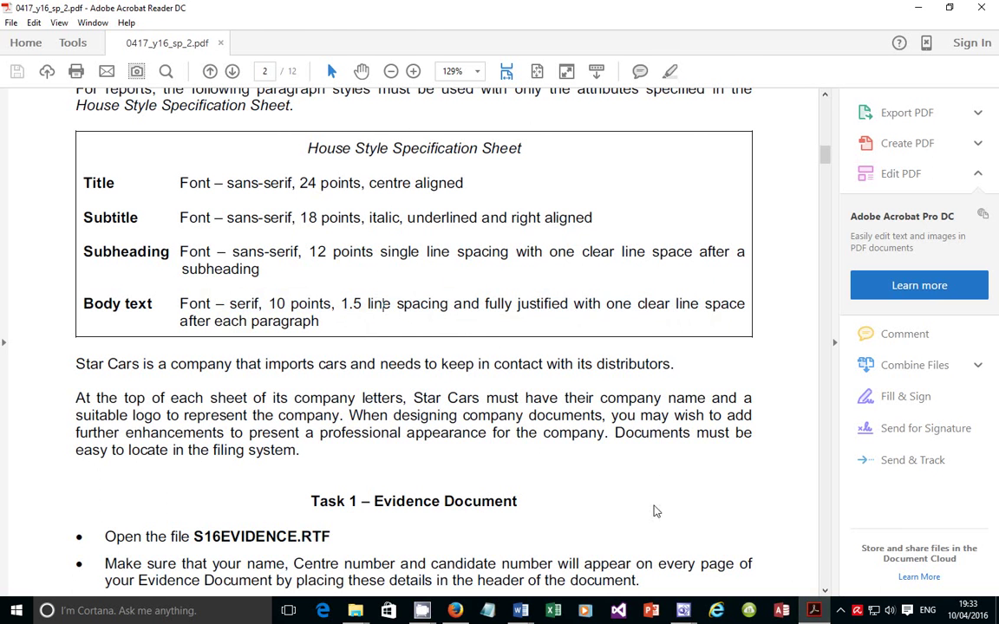
click(818, 617)
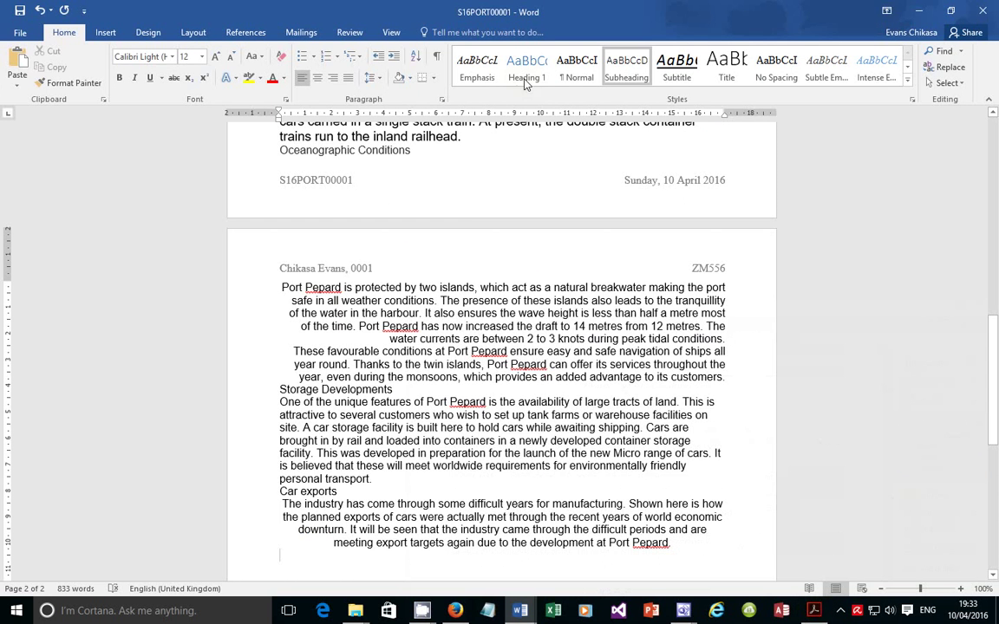
click(908, 81)
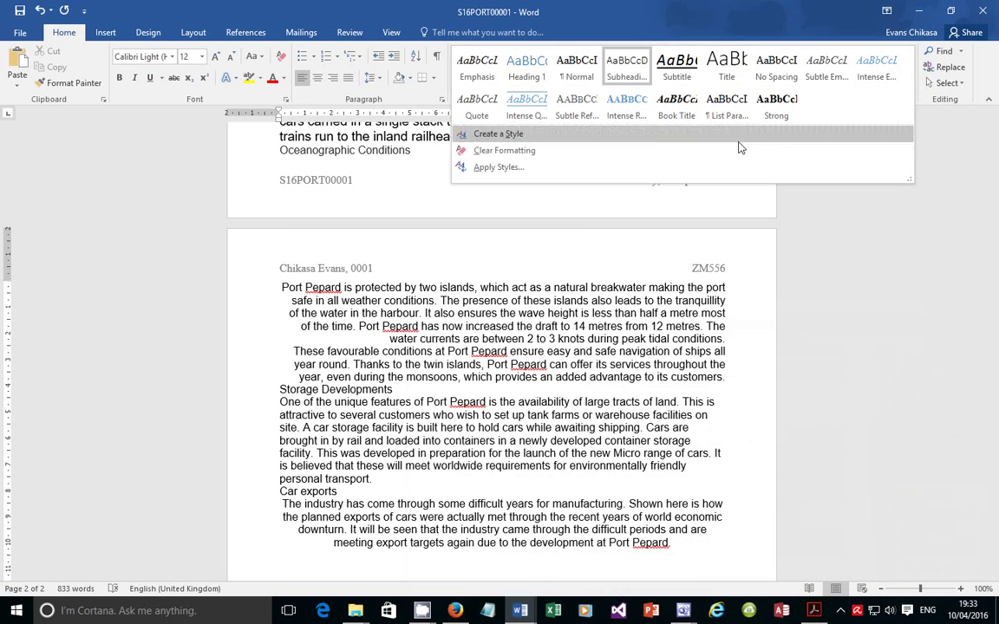
Name a new style Body after 'Body Text' proves taken, and open its full formatting options
click(502, 132)
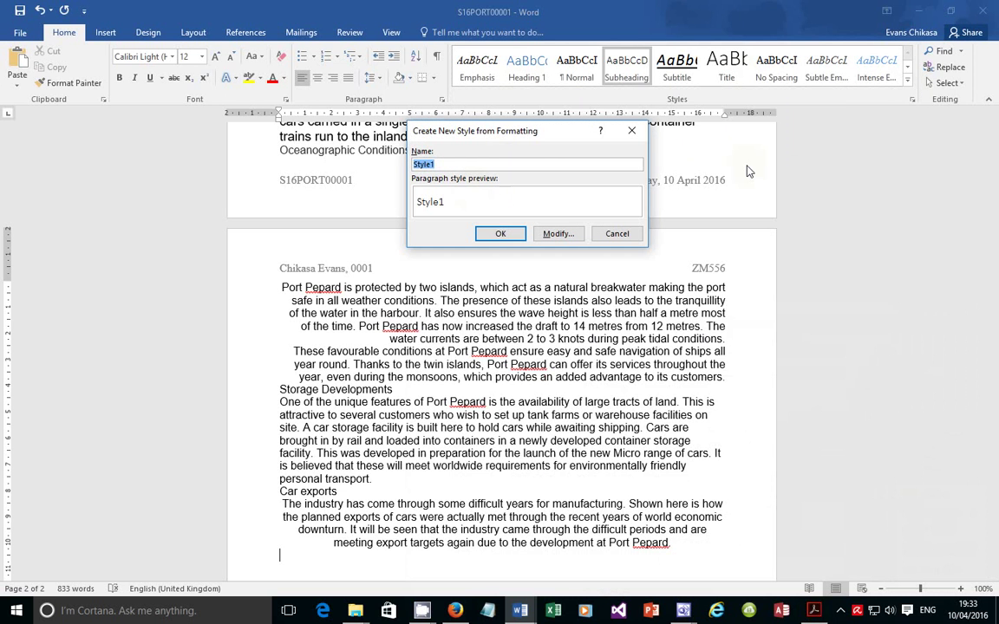
text(Body Text)
click(559, 234)
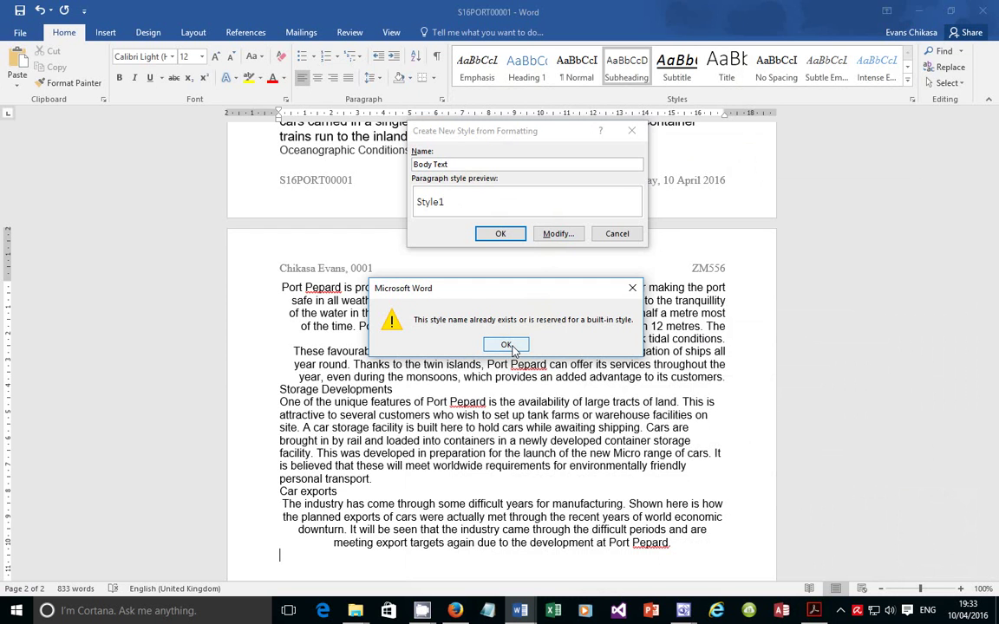
click(506, 345)
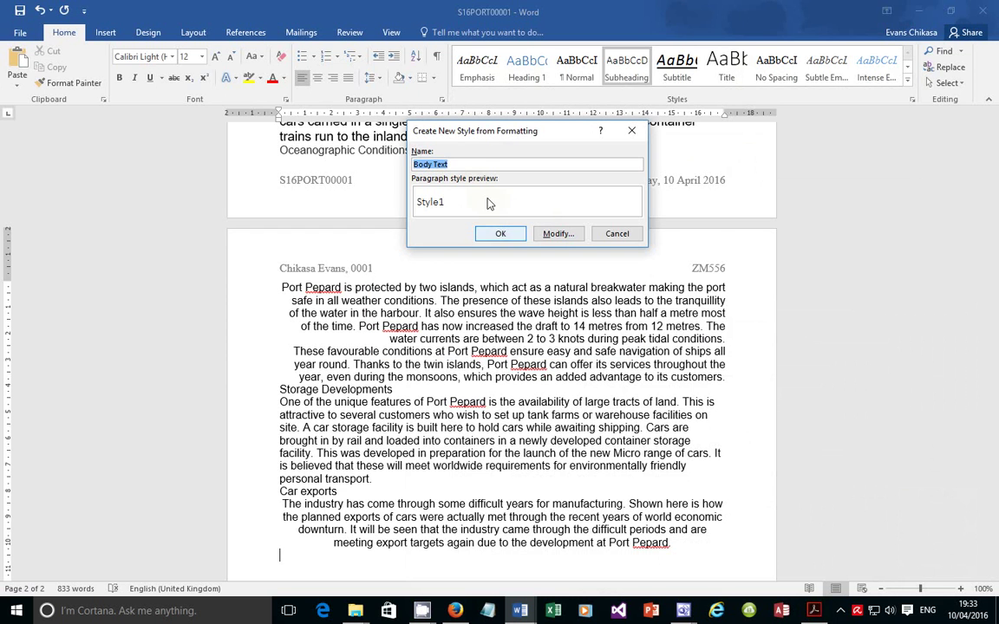
click(463, 162)
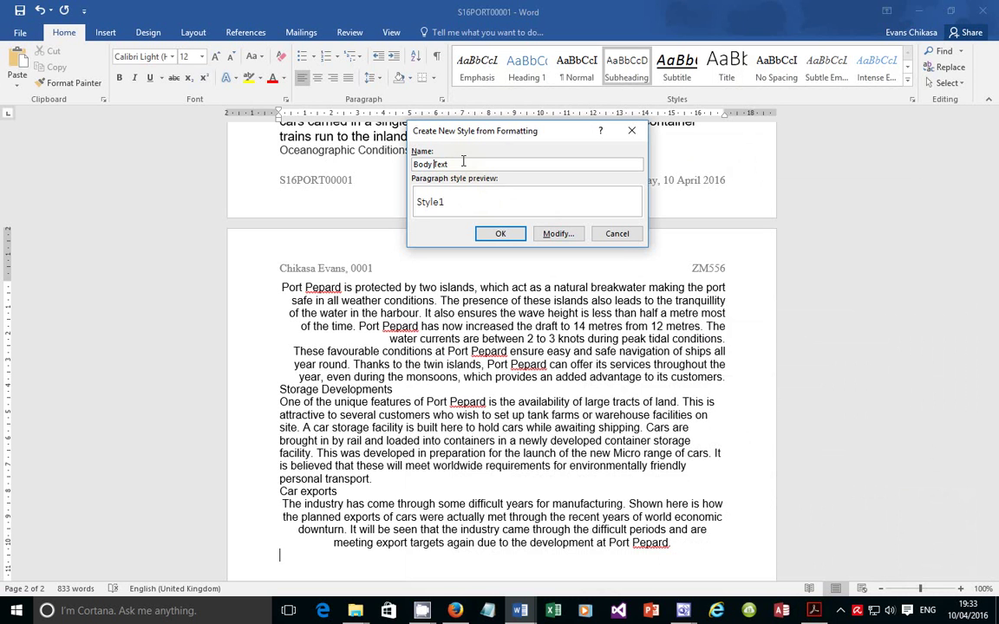
key(Left)
key(Left)
key(Left)
key(Left)
click(548, 233)
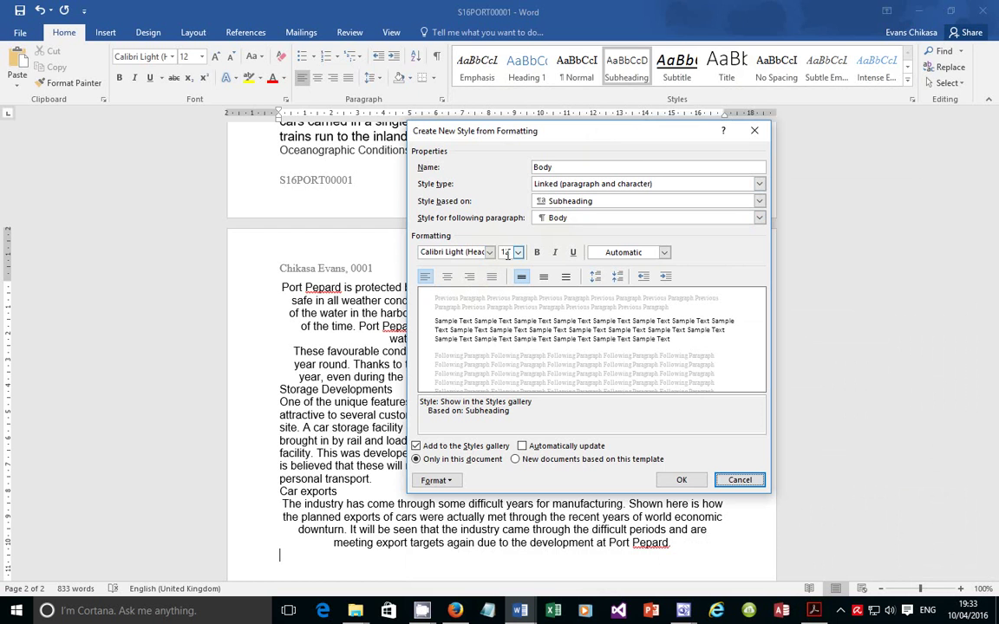
Set the Body style to 10 pt Times New Roman, fully justified
click(508, 254)
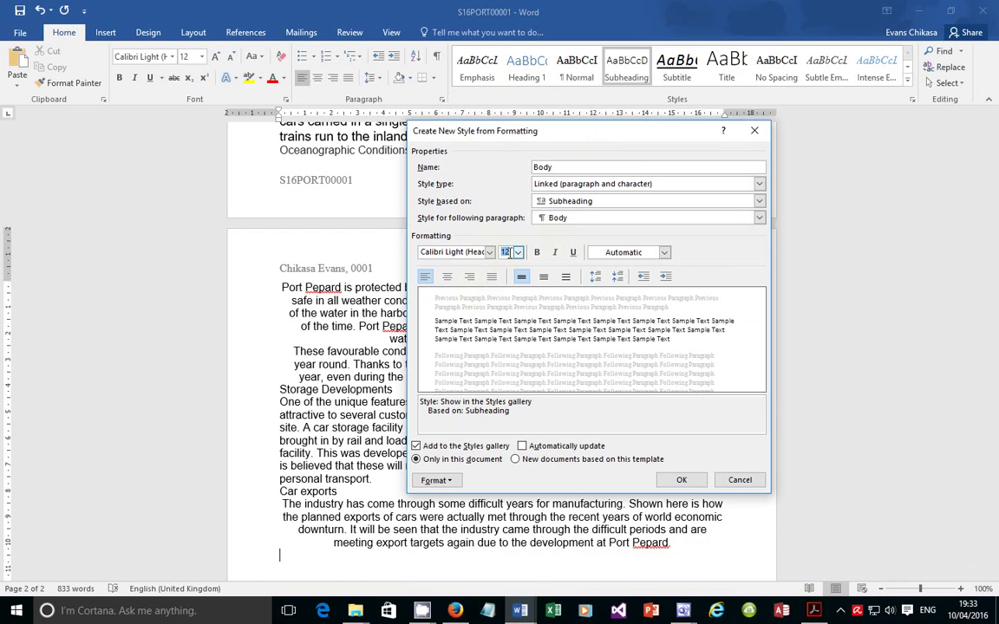
click(451, 251)
text(Times New Roman)
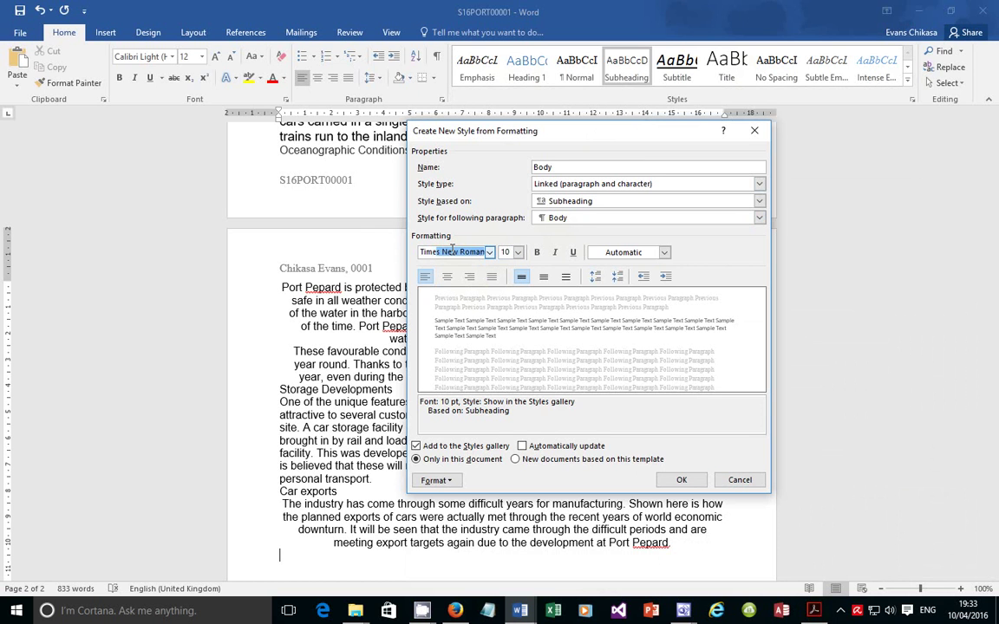
key(Return)
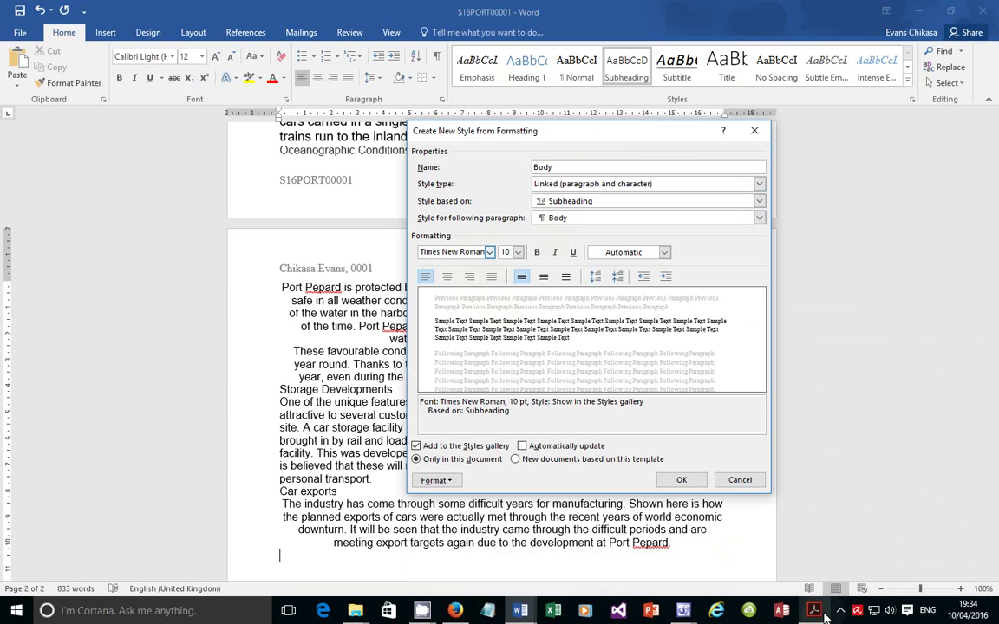
key(alt+Tab)
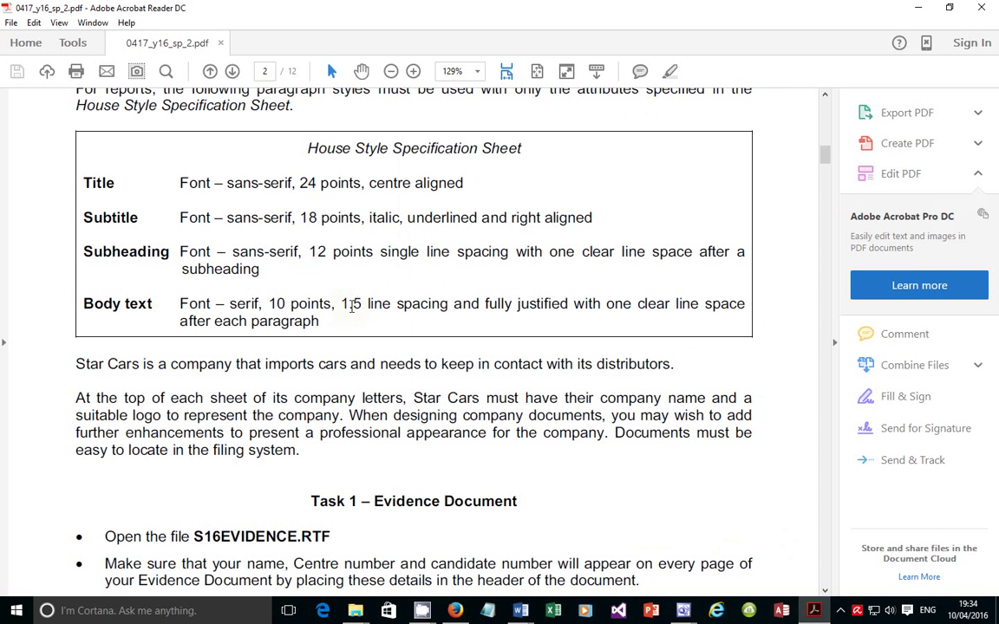
drag(342, 303, 669, 308)
key(alt+Tab)
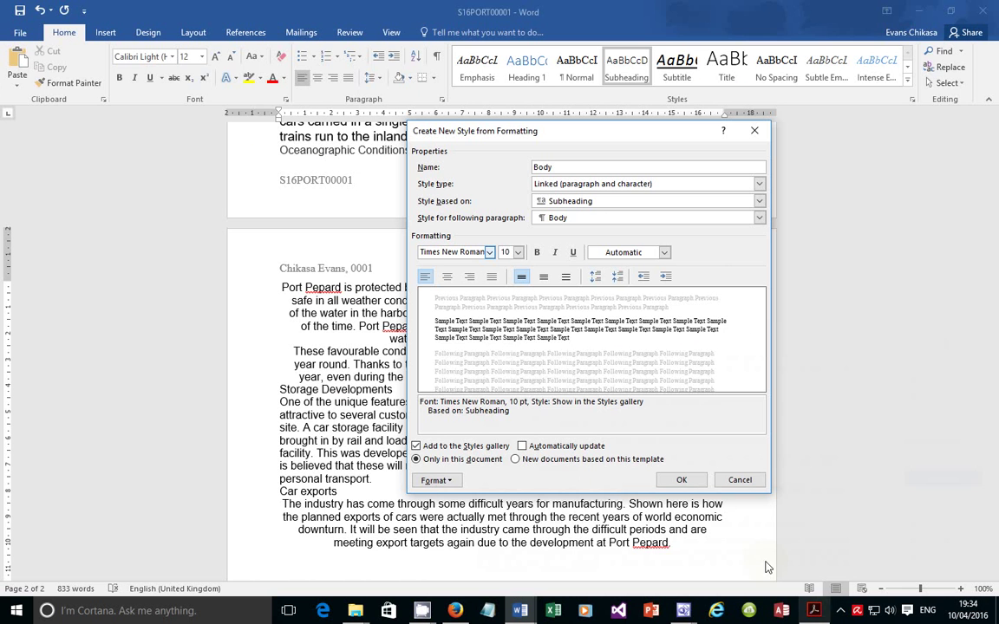
click(492, 276)
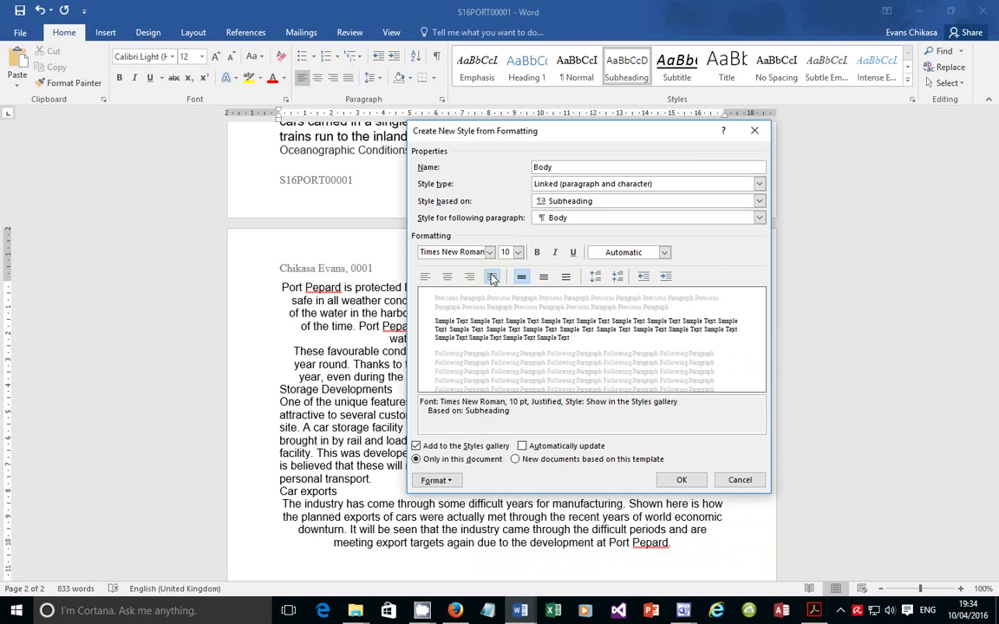
Give Body 1.5 line spacing, 10 pt after, and no space between same-style paragraphs
click(437, 480)
click(457, 352)
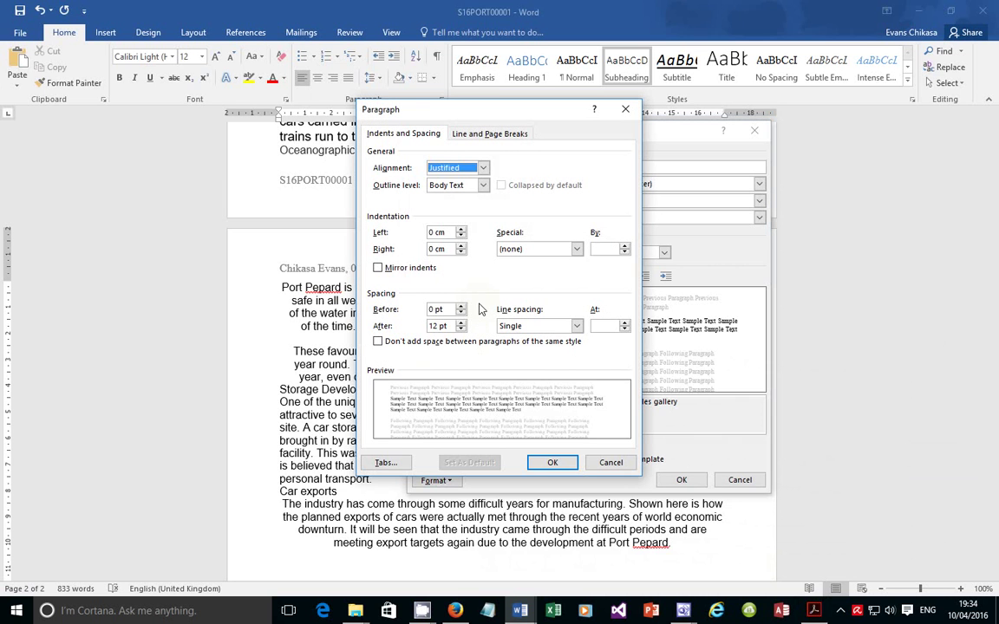
click(539, 329)
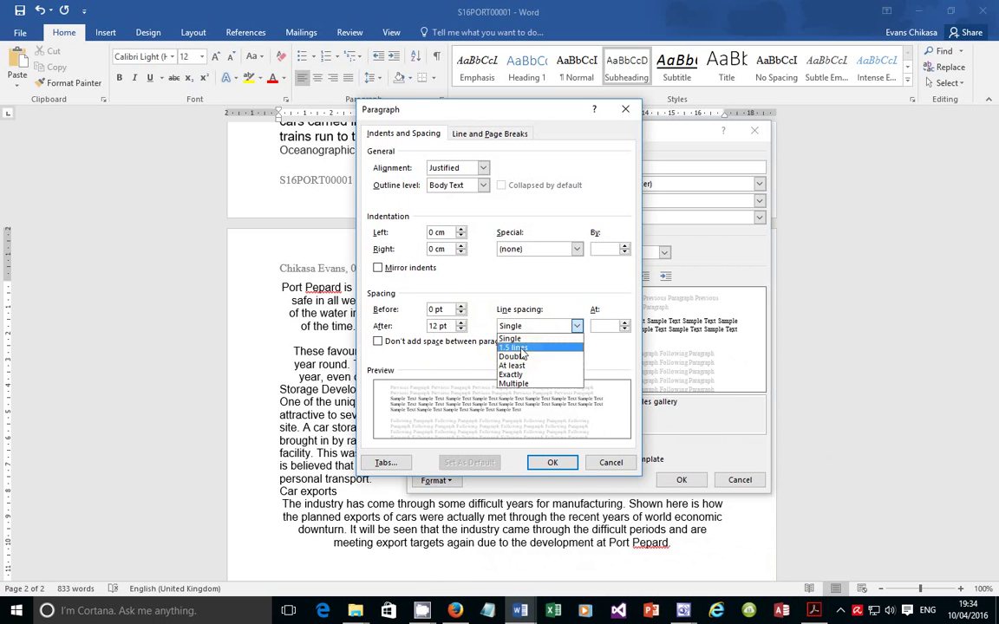
click(529, 347)
double_click(436, 325)
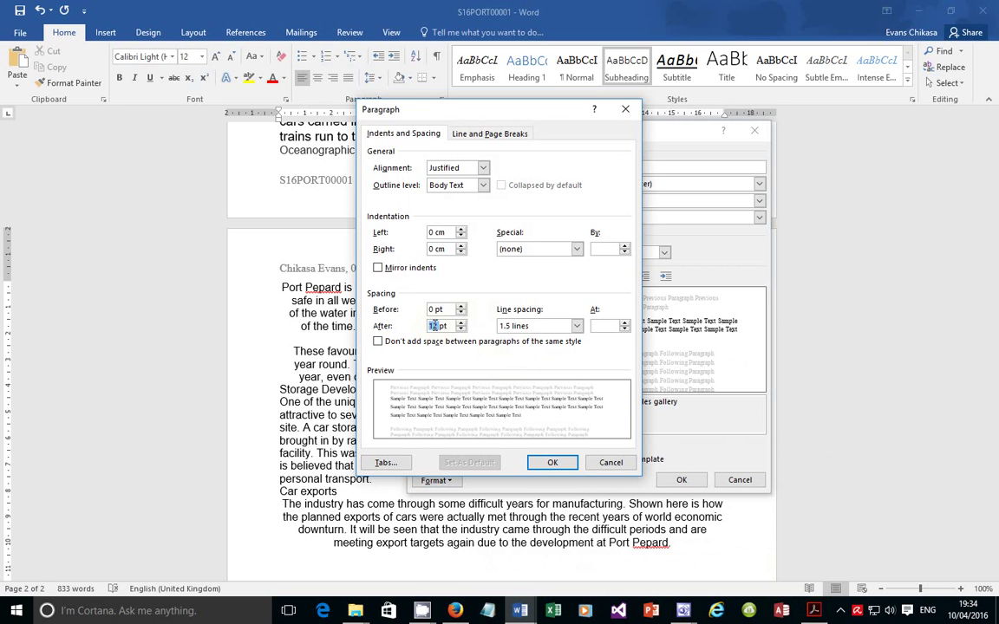
text(10)
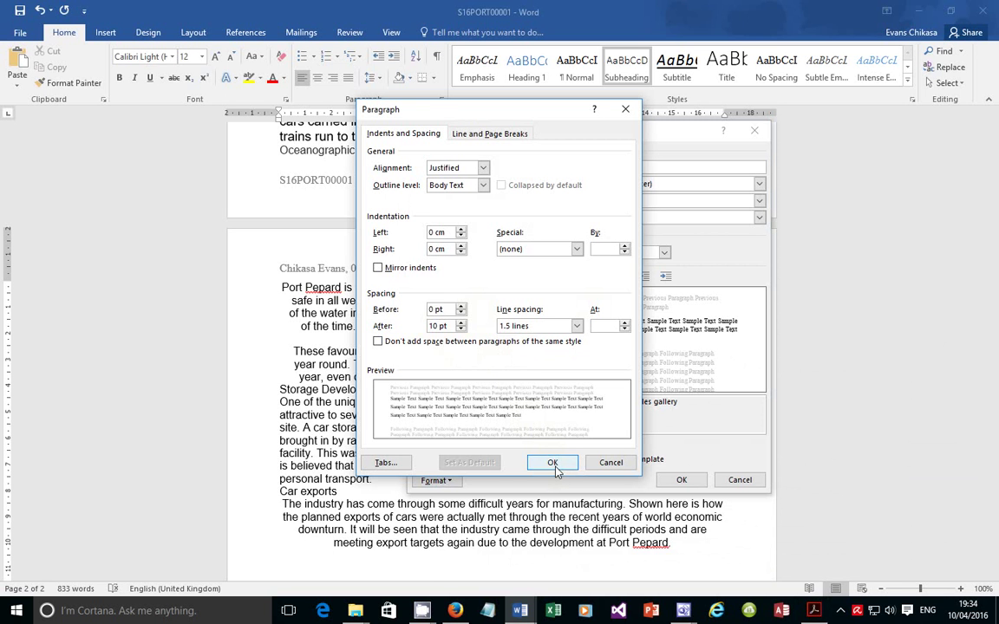
click(812, 612)
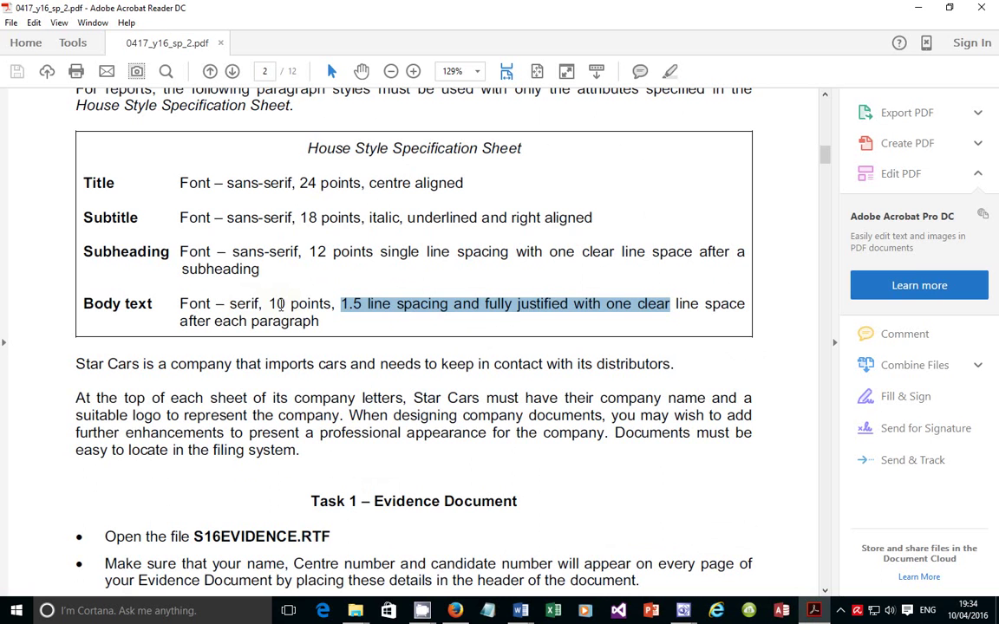
click(249, 309)
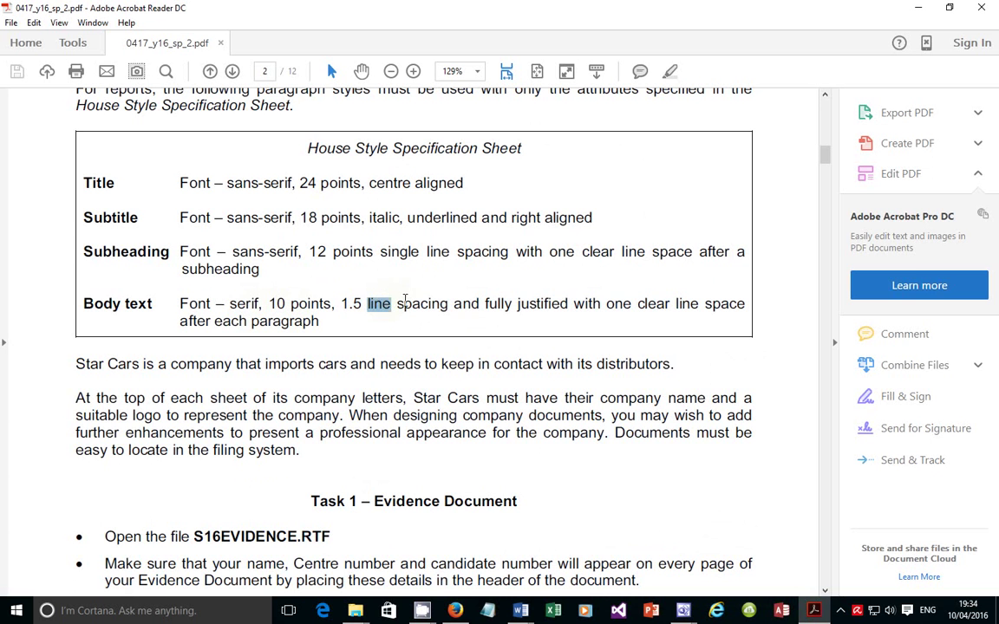
click(814, 611)
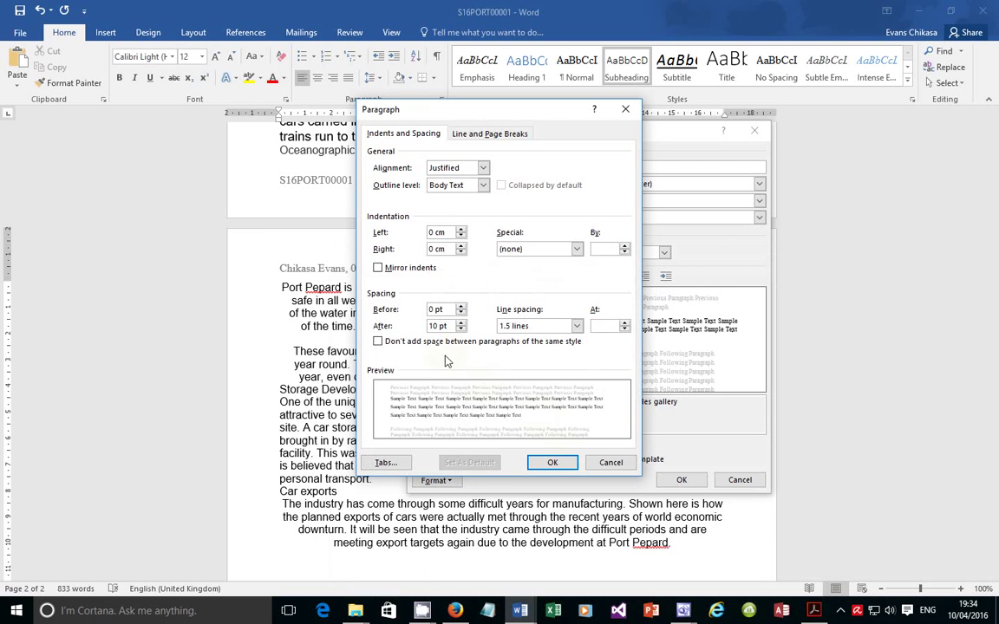
click(395, 344)
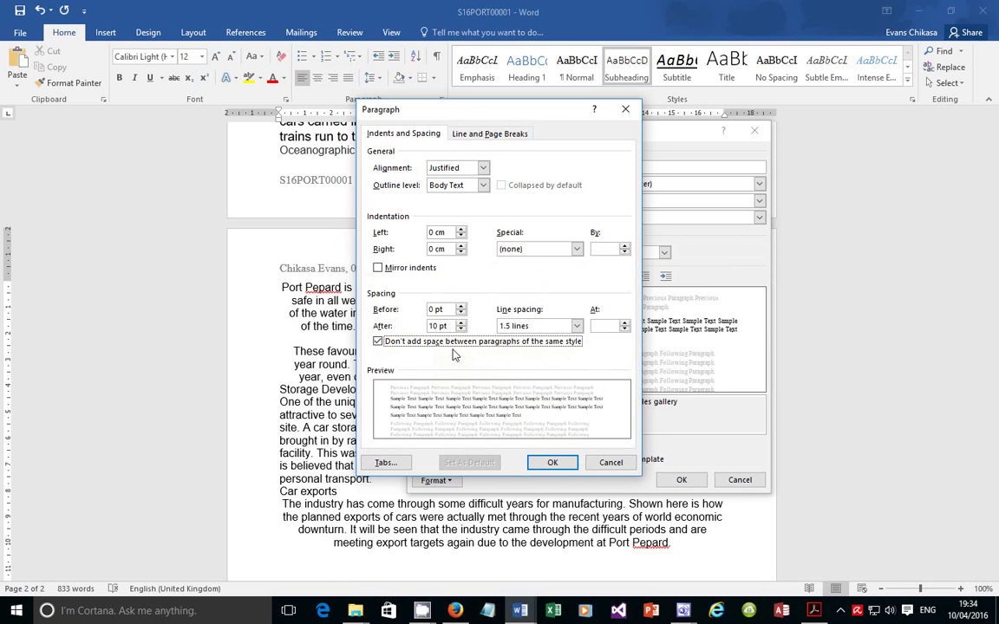
Read the spec sheet's Body text rule of one clear line space after each paragraph
click(820, 614)
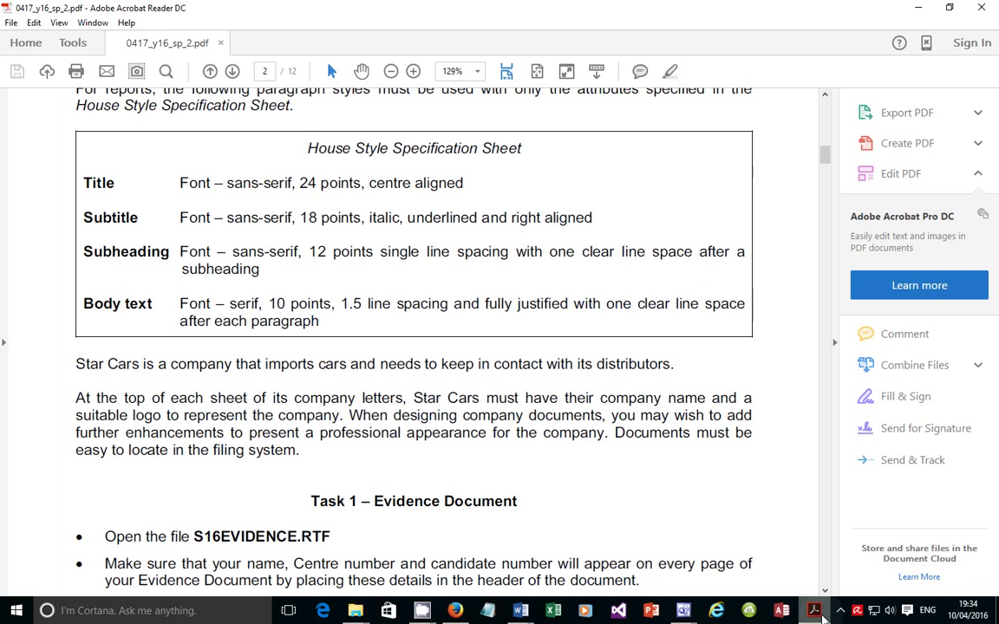
triple_click(81, 366)
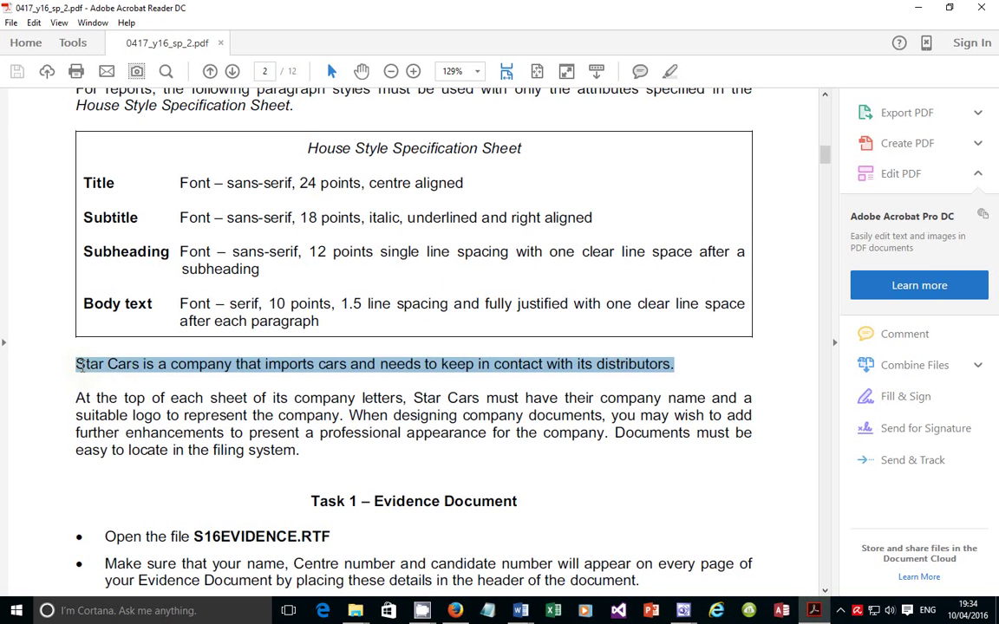
triple_click(98, 401)
click(98, 400)
click(133, 369)
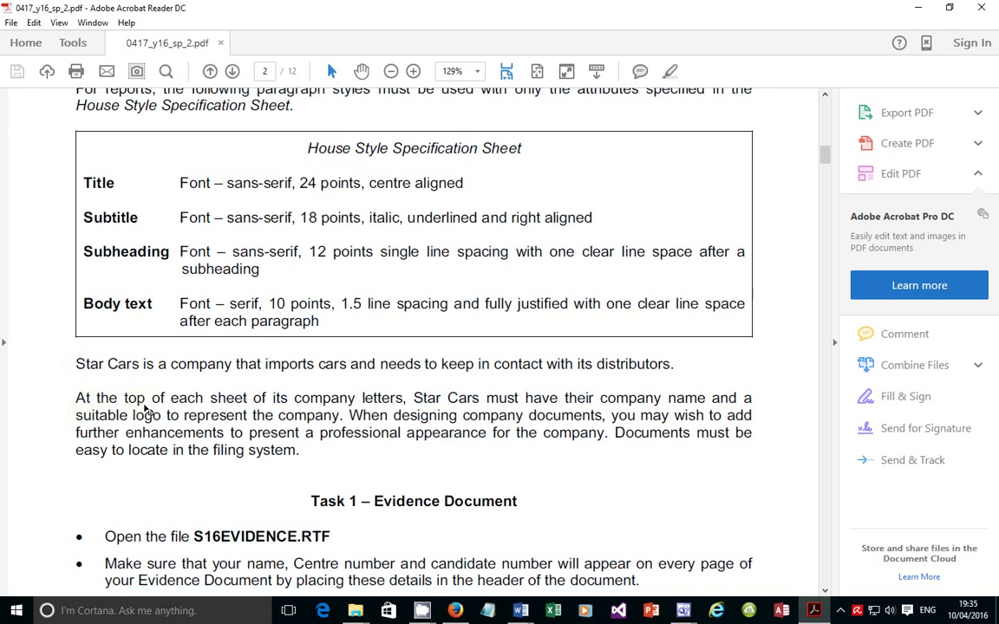
triple_click(77, 365)
drag(77, 399, 315, 447)
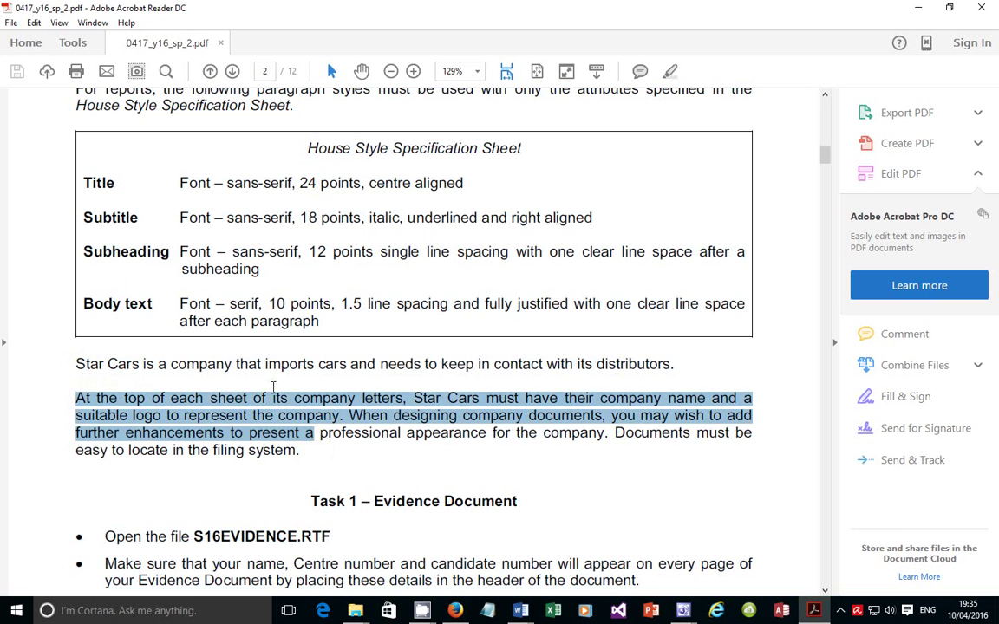
click(216, 399)
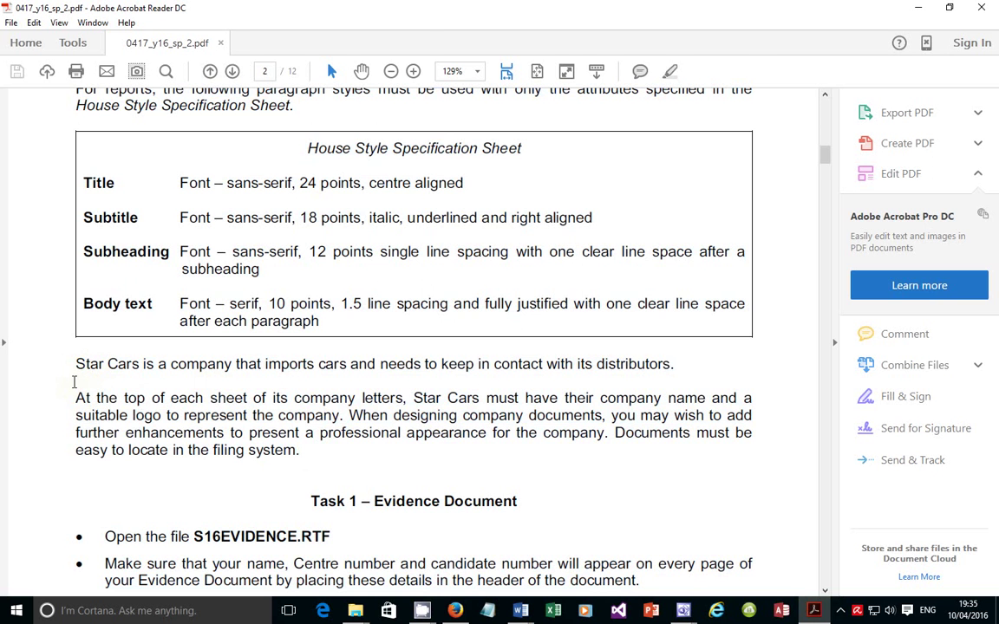
click(812, 612)
drag(455, 303, 327, 322)
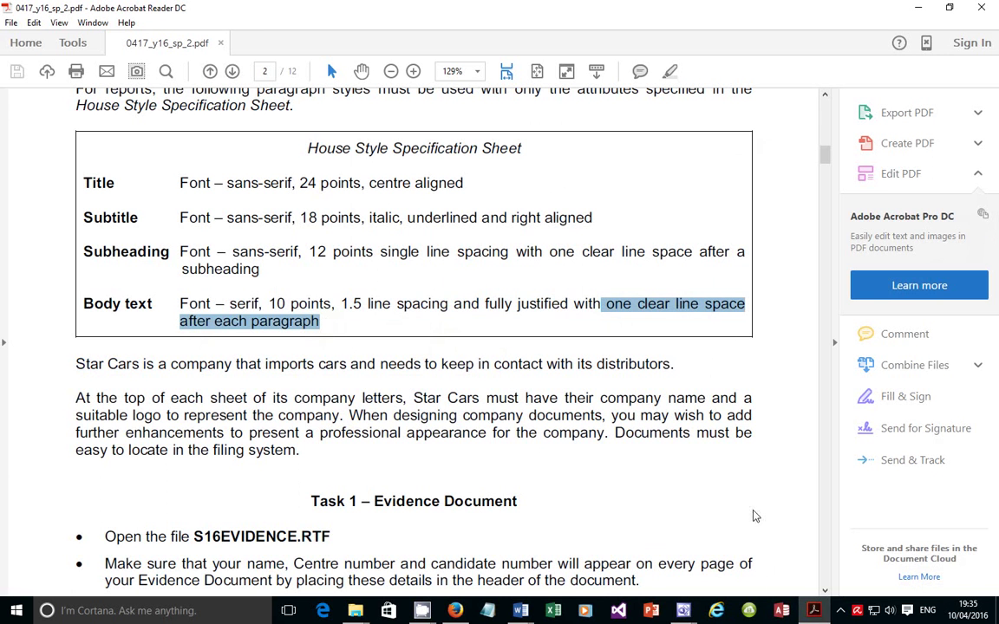
click(811, 613)
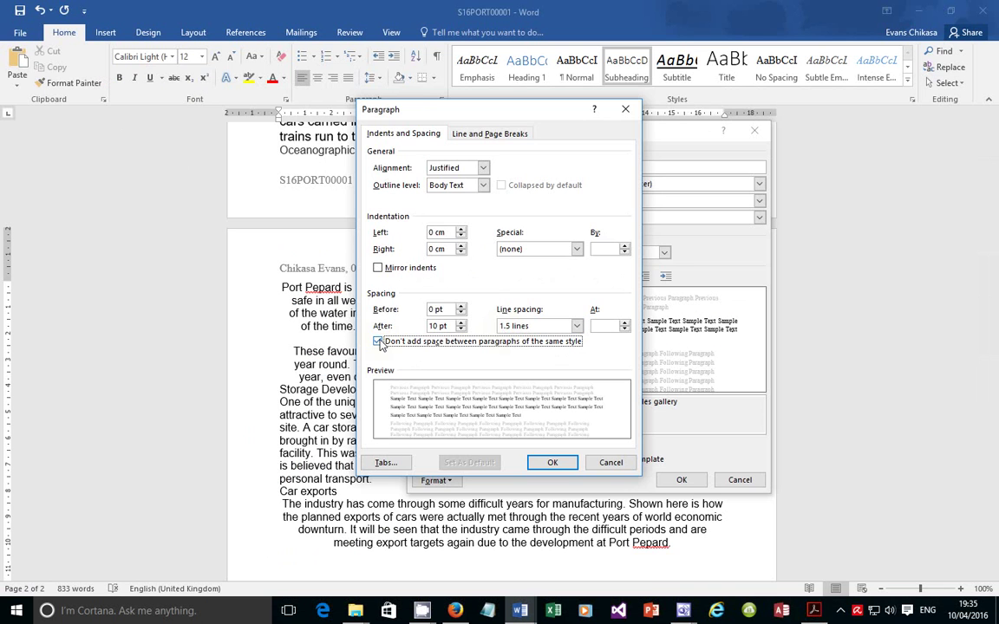
Re-allow space between same-style paragraphs, keep 10 pt after, and confirm the paragraph settings
click(378, 342)
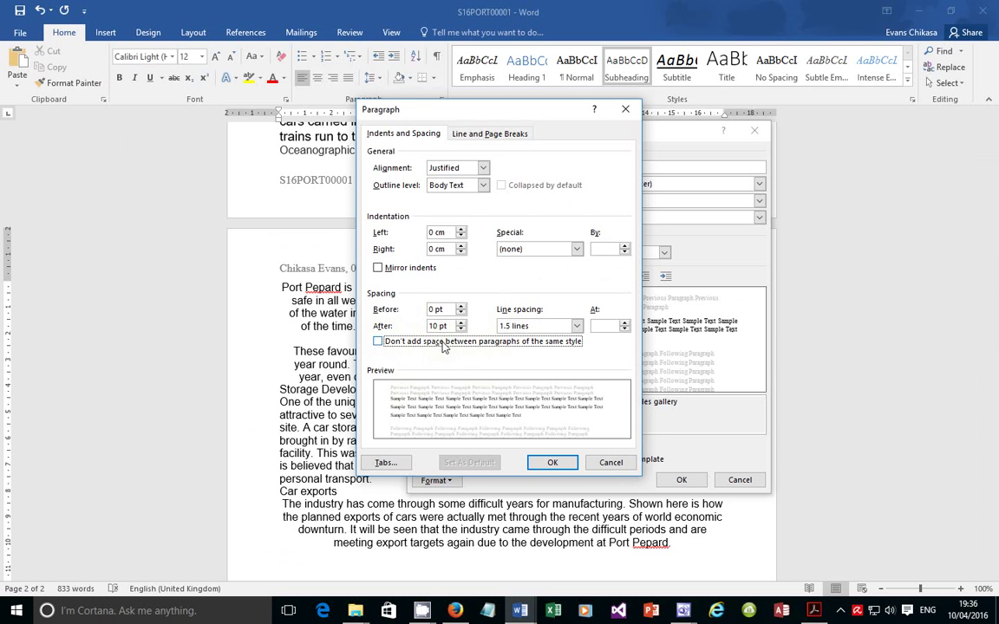
double_click(438, 326)
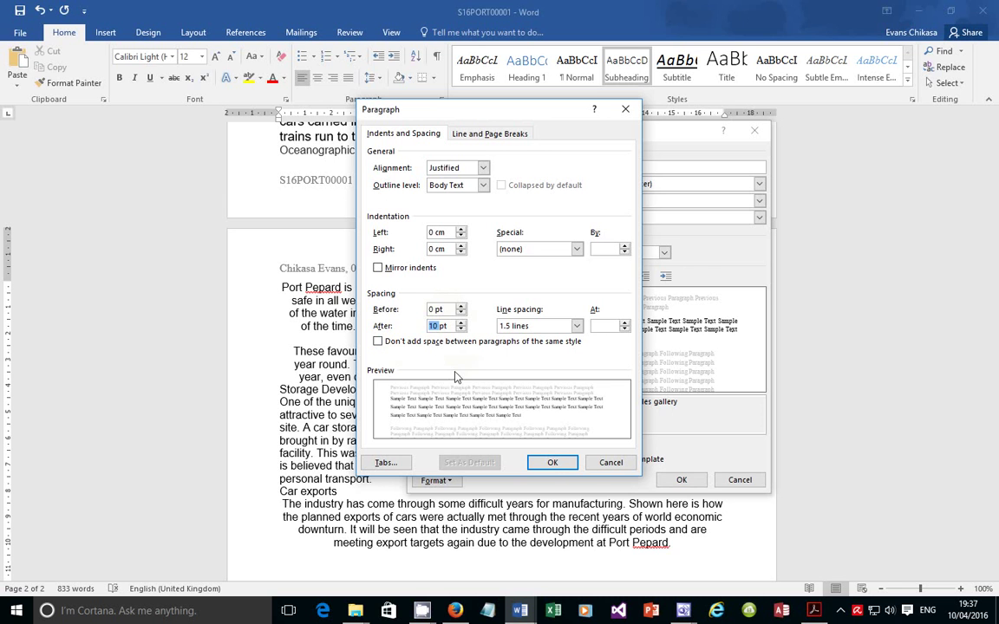
click(552, 462)
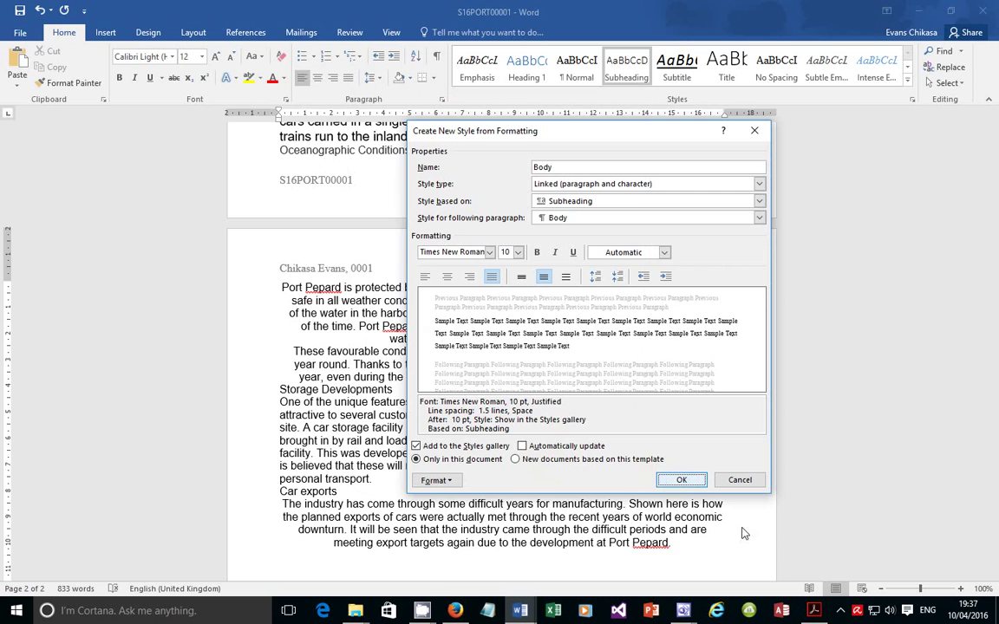
click(813, 611)
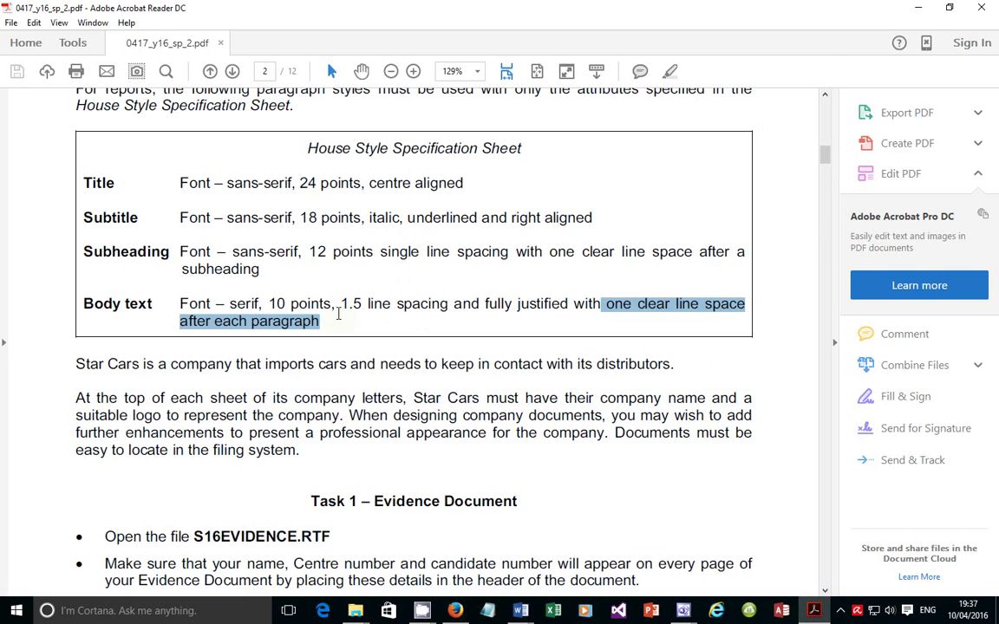
Save the new Body style from the Create New Style dialog
click(245, 302)
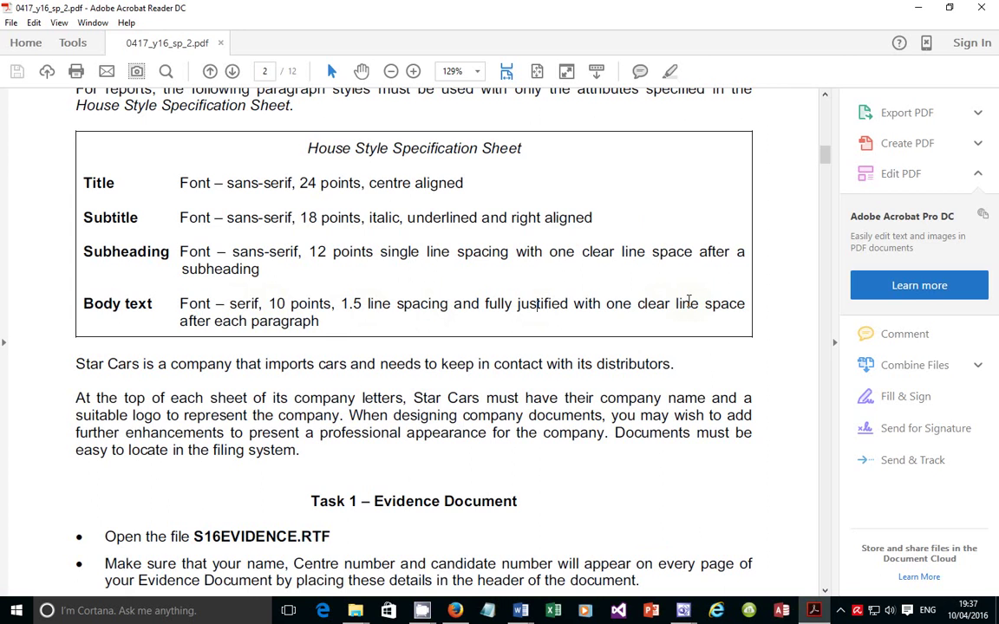
click(817, 610)
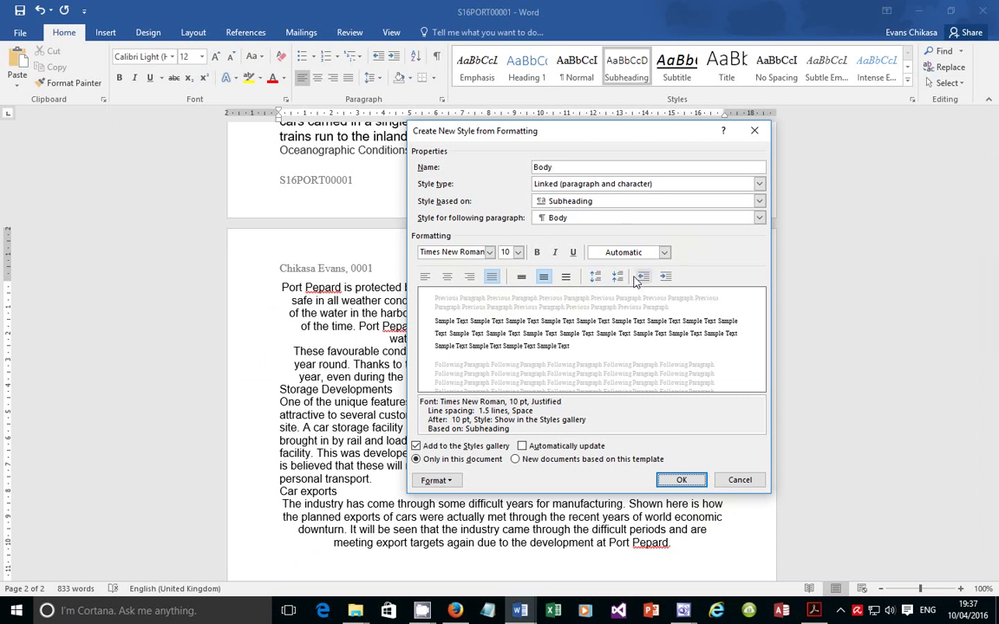
click(676, 480)
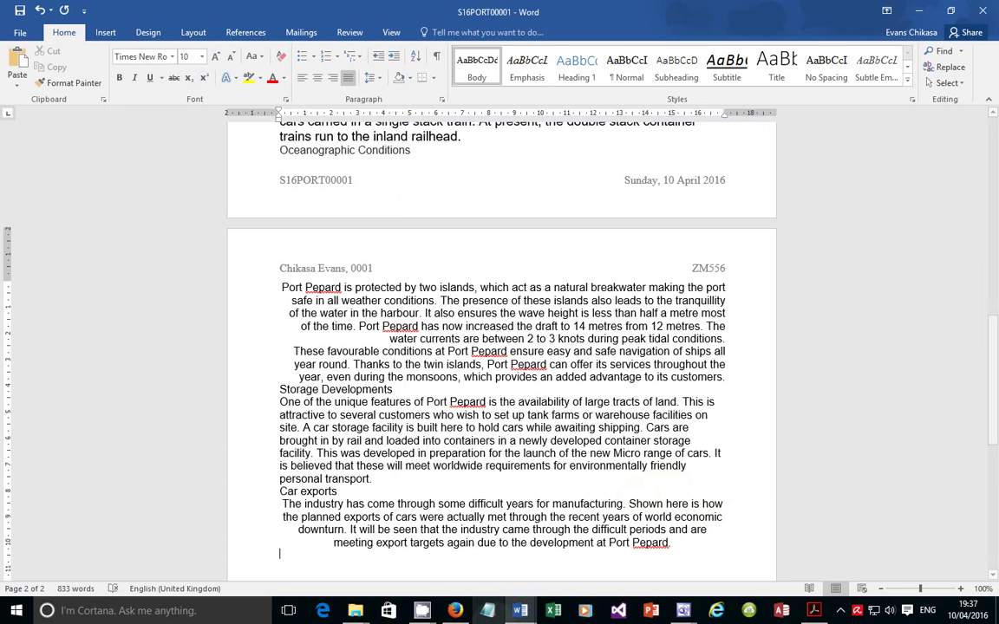
Read task 4's Evidence 2 instruction about Body text on page 3 of the exam paper
click(813, 610)
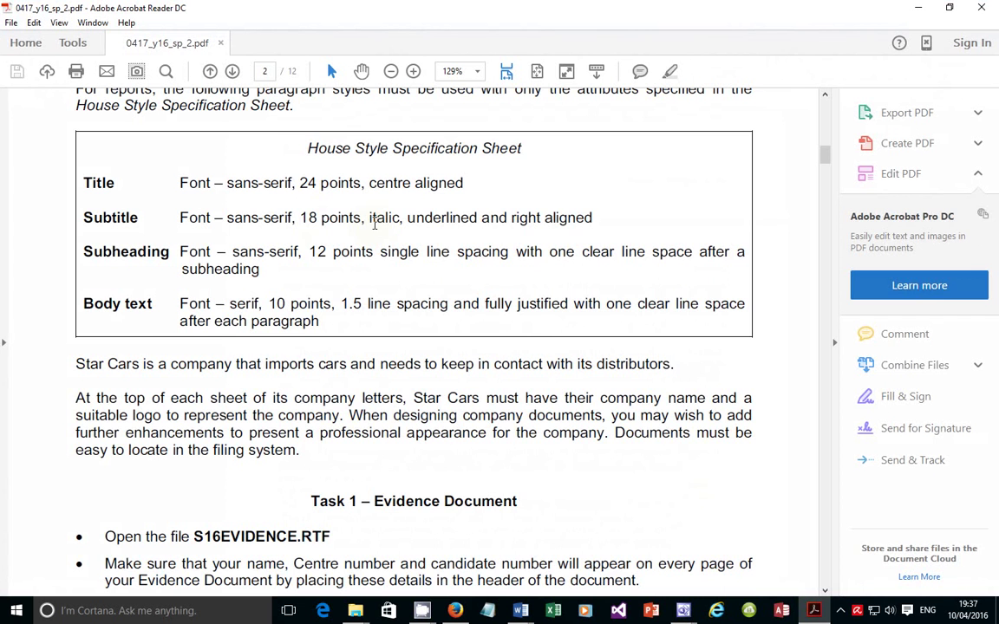
scroll(386, 251, down, 10)
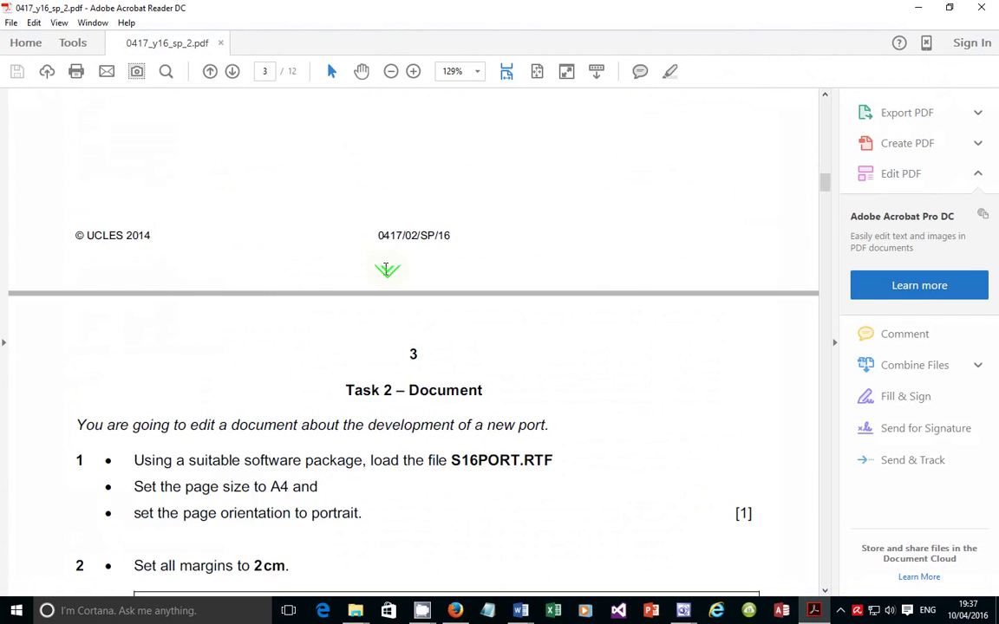
scroll(386, 270, down, 10)
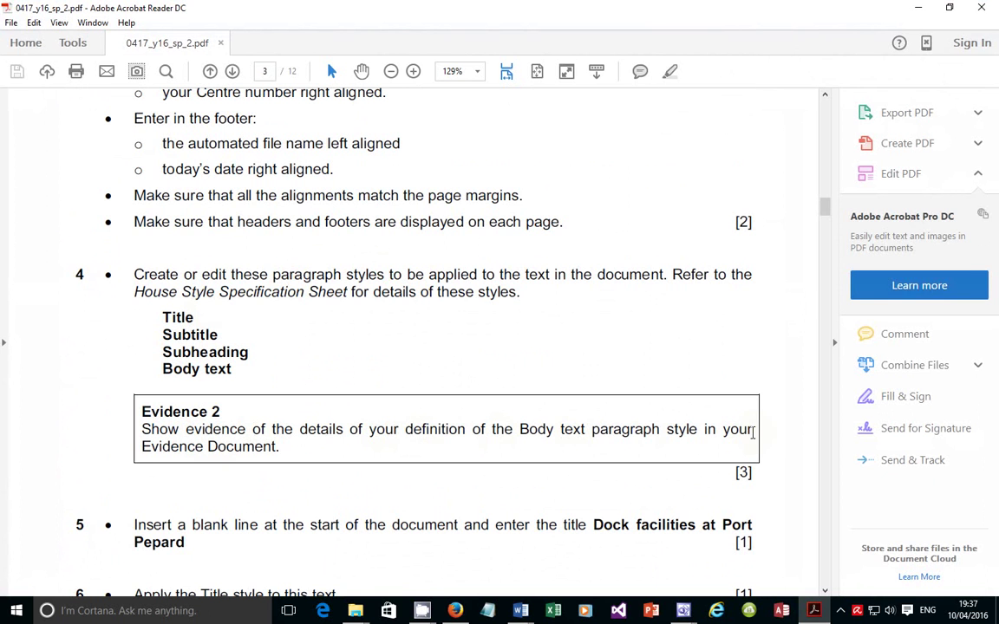
drag(519, 430, 560, 430)
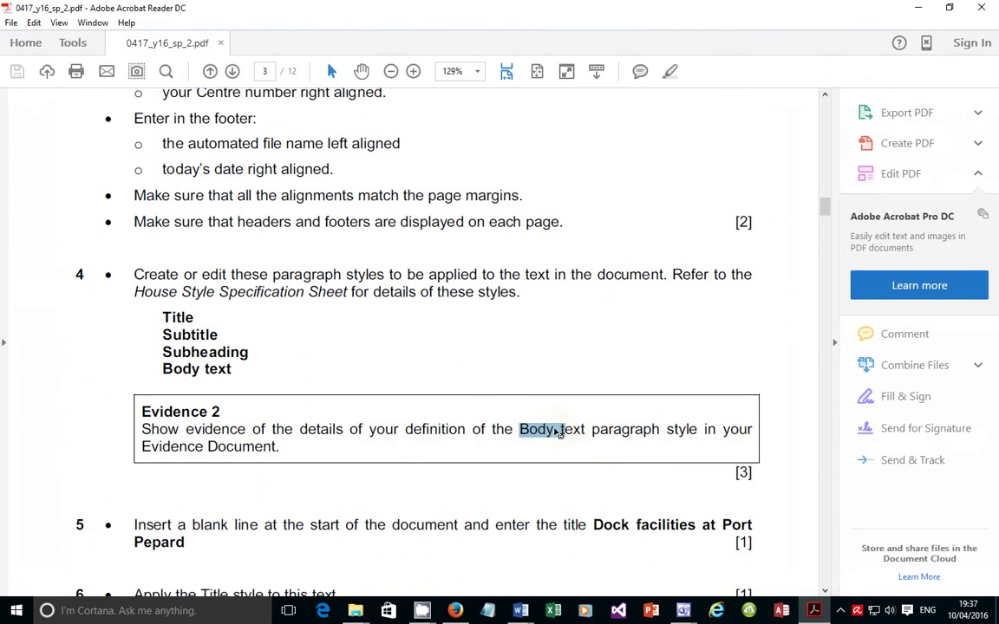
click(556, 429)
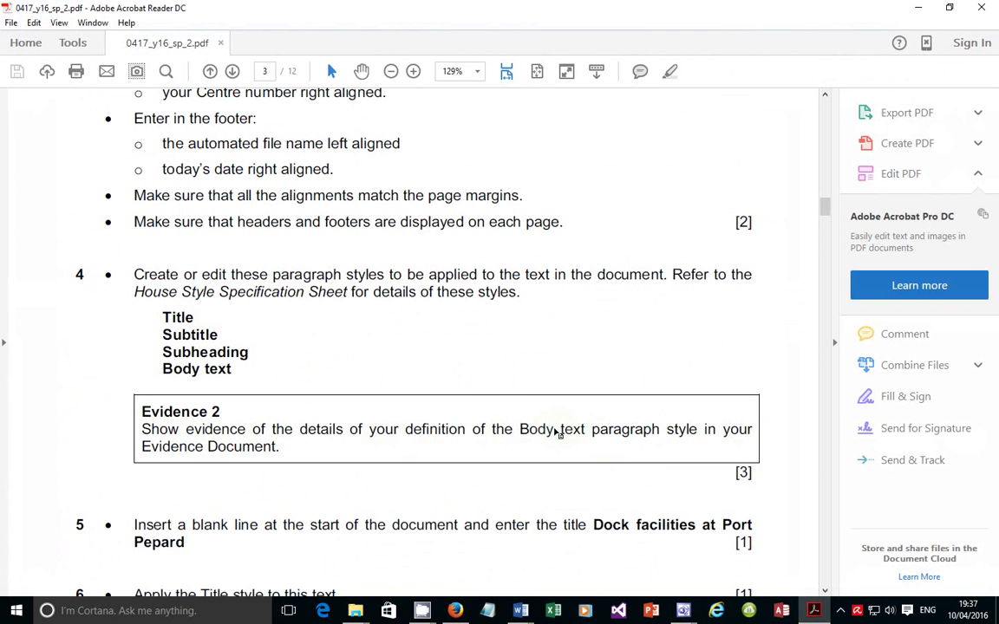
click(814, 612)
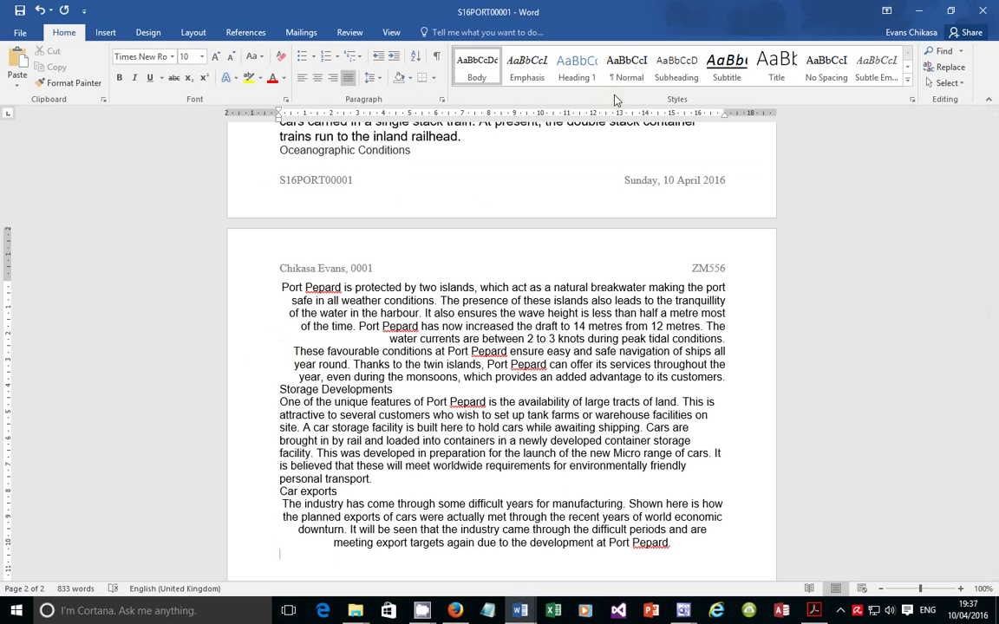
Reopen the Body style definition and confirm 10 pt after and 1.5 line spacing
right_click(475, 76)
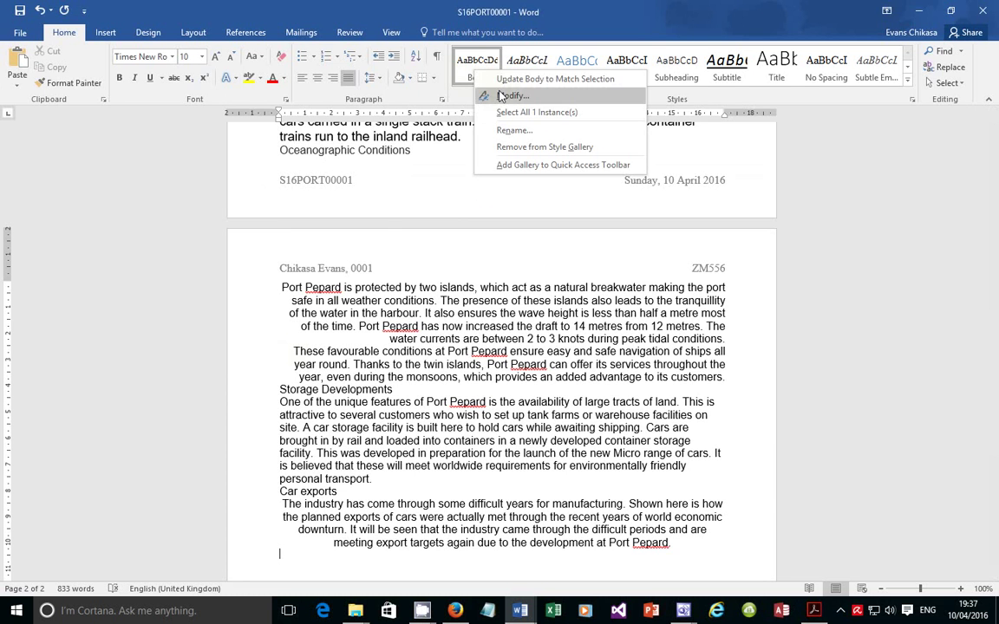
click(490, 93)
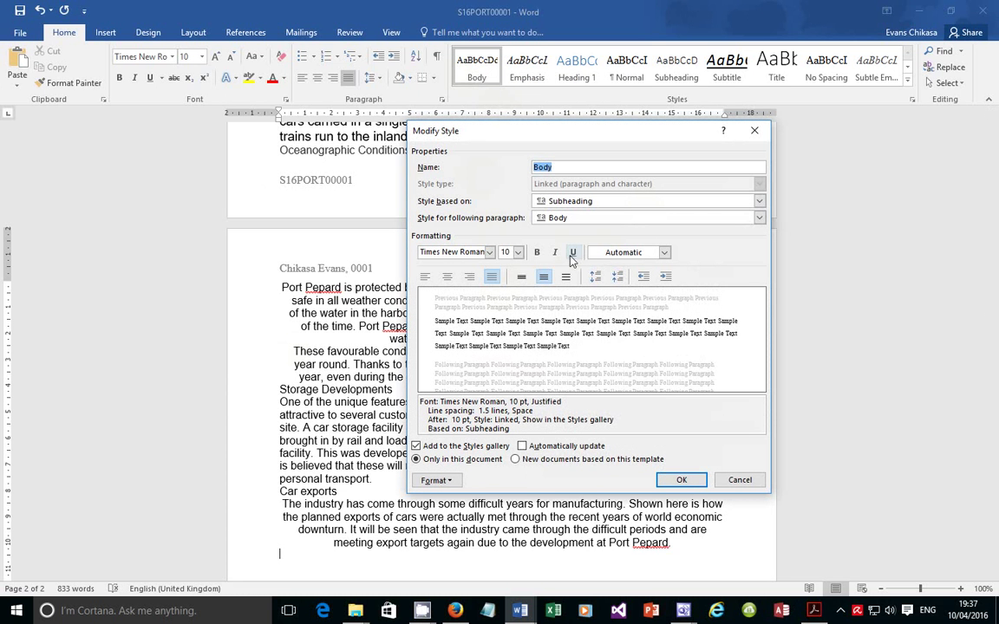
click(437, 480)
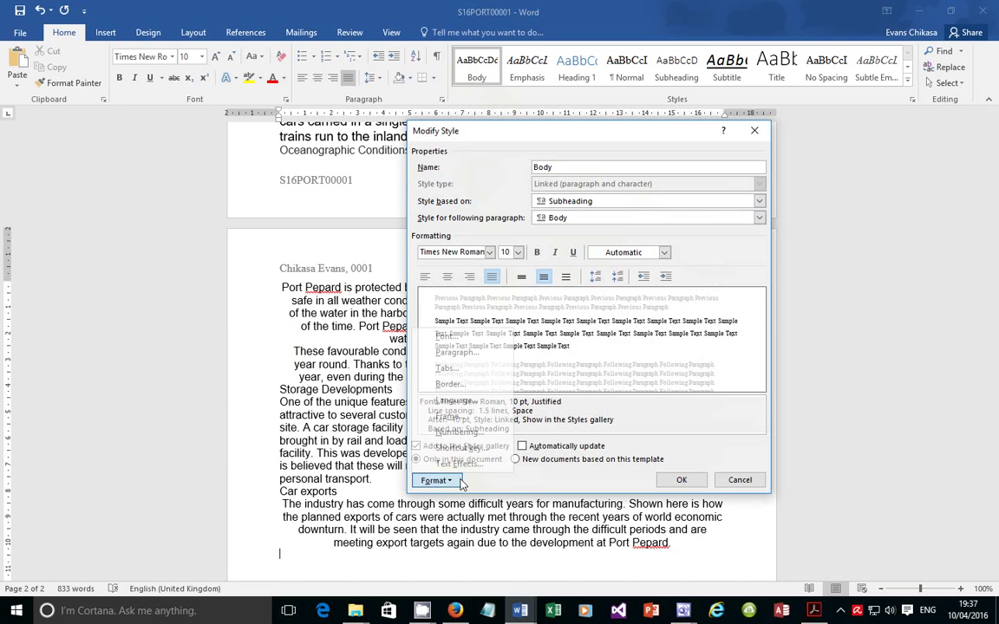
click(458, 352)
drag(530, 111, 782, 152)
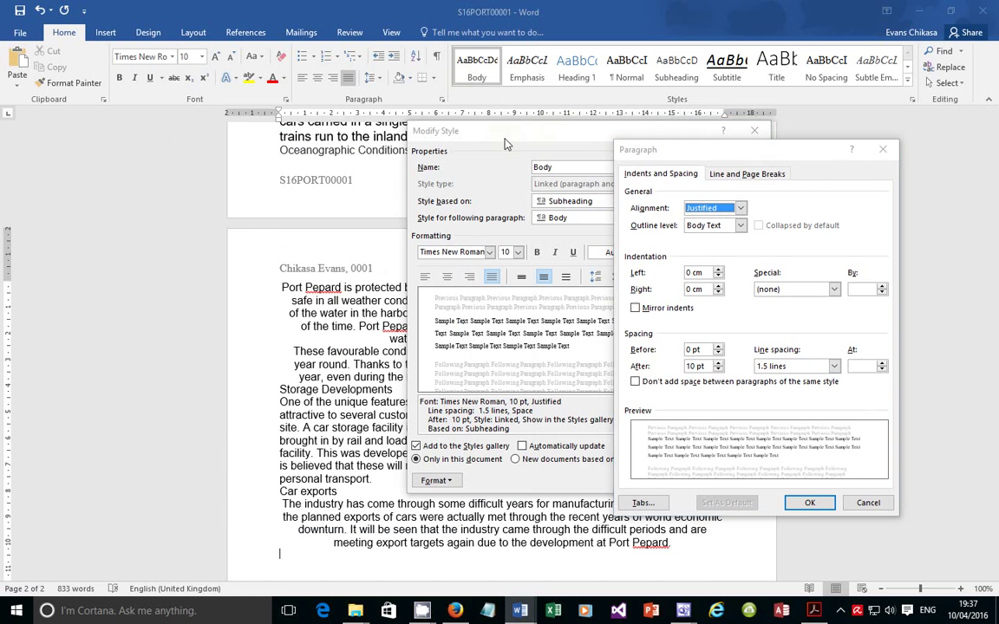
drag(718, 161, 215, 138)
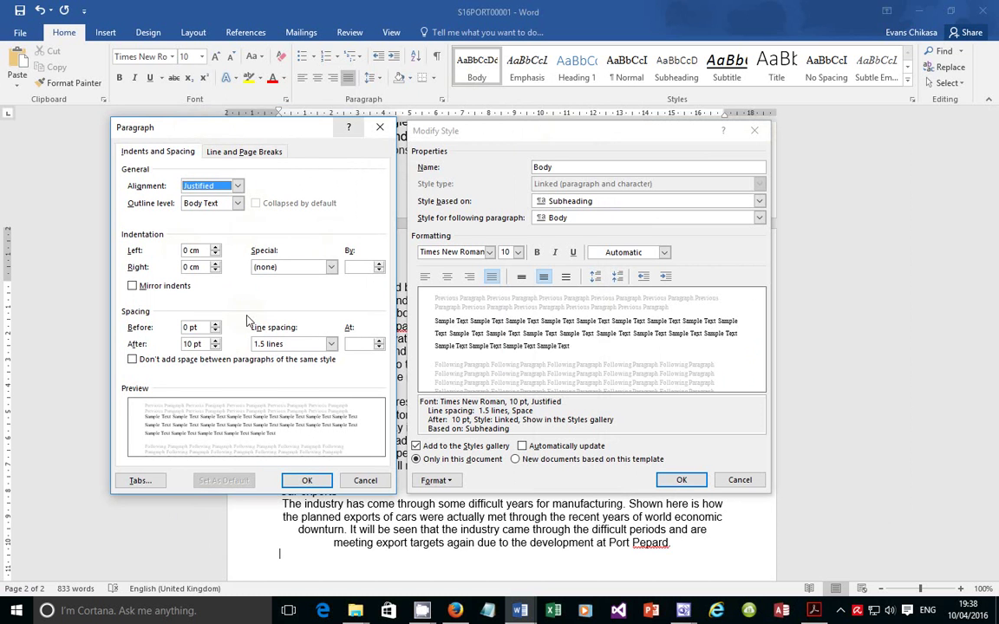
double_click(196, 345)
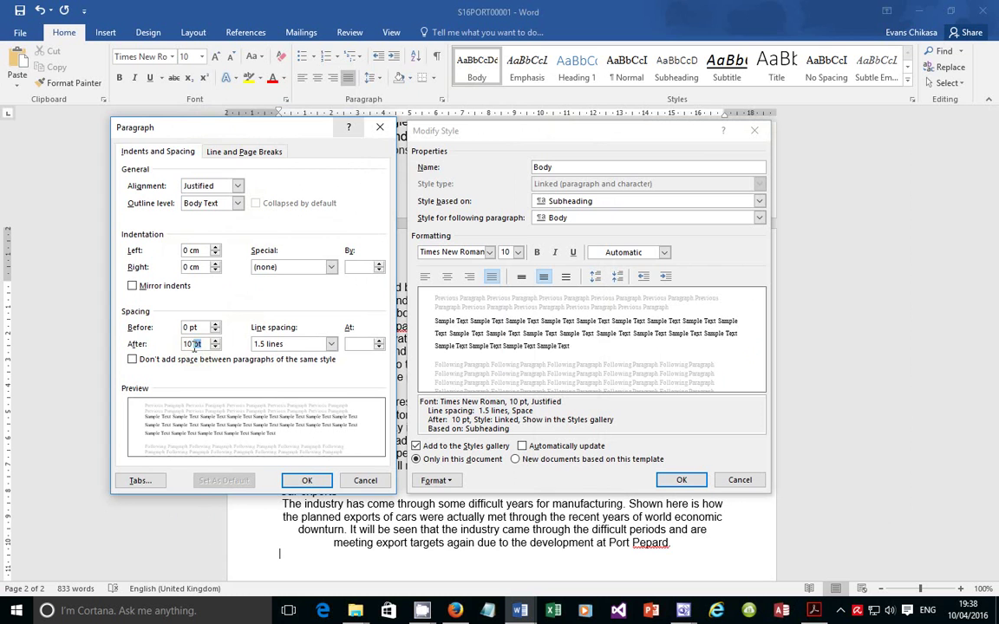
triple_click(194, 345)
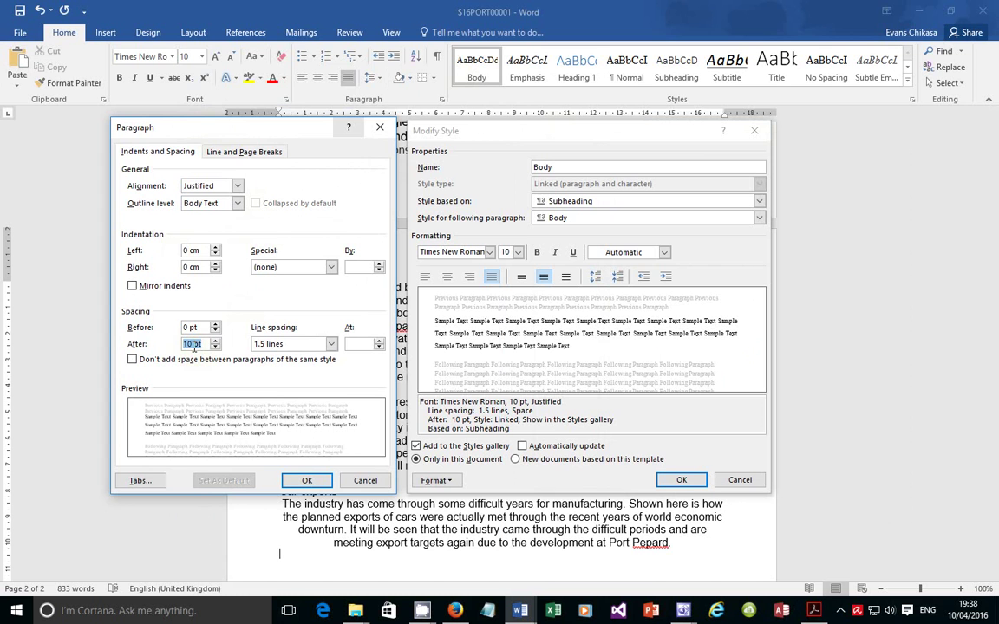
click(293, 344)
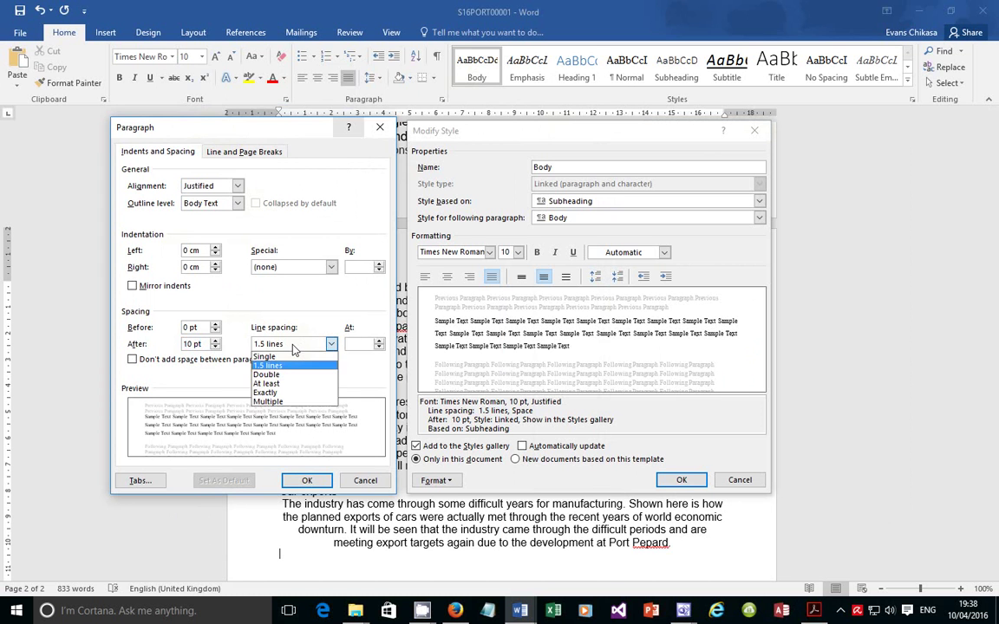
click(300, 344)
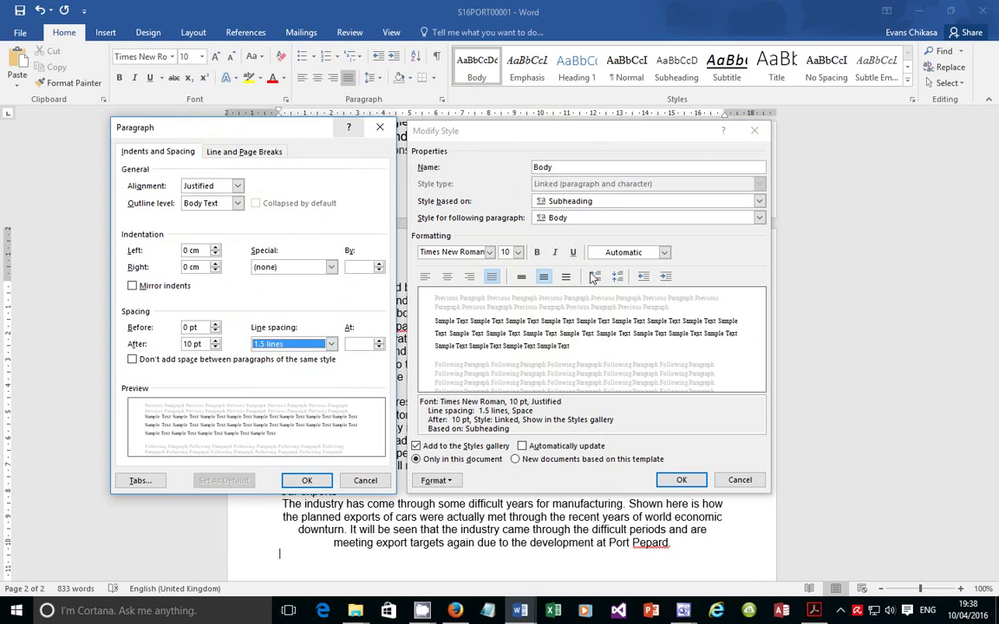
click(310, 481)
key(alt+Tab)
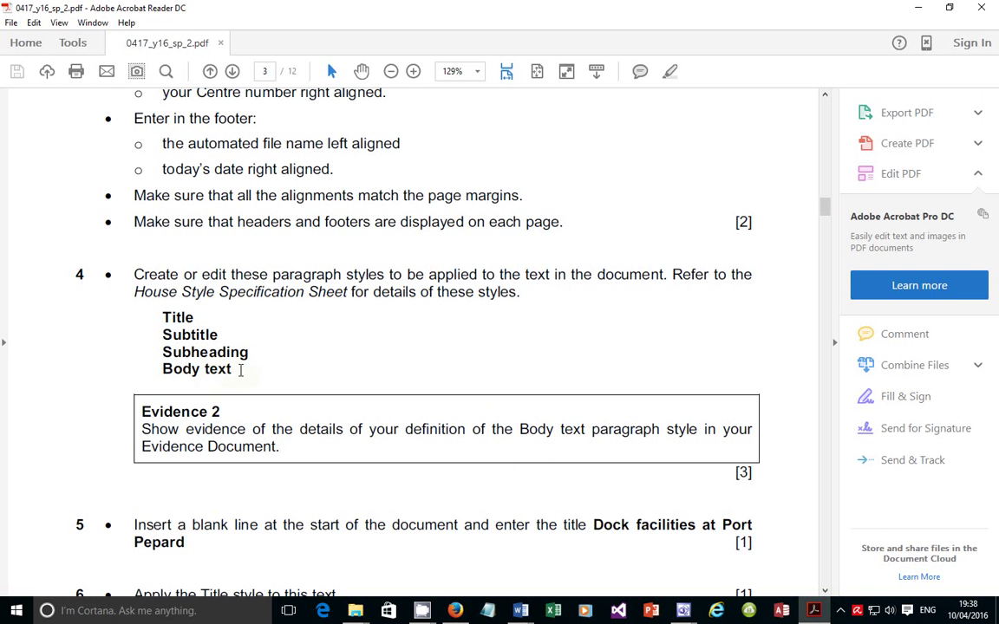
Rename the style Body_Text with Body_Text following, recheck its paragraph settings, and save it
drag(162, 370, 240, 370)
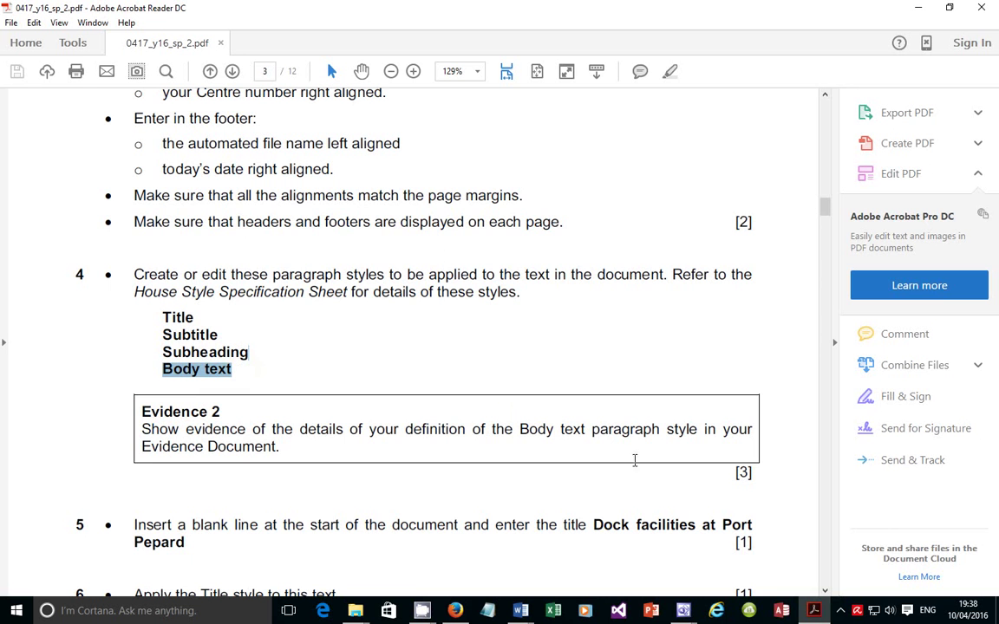
click(818, 613)
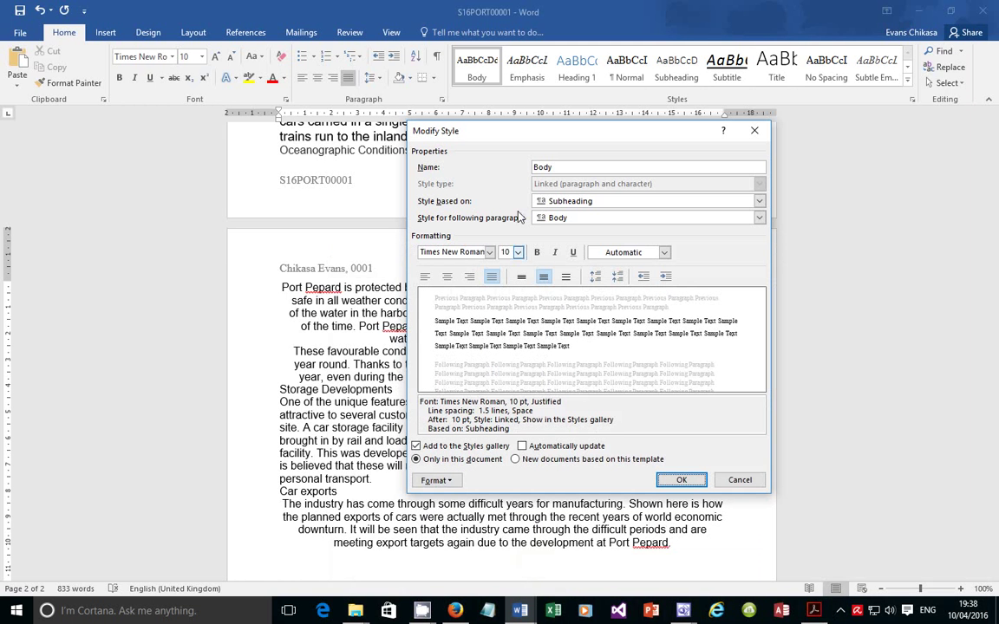
click(569, 166)
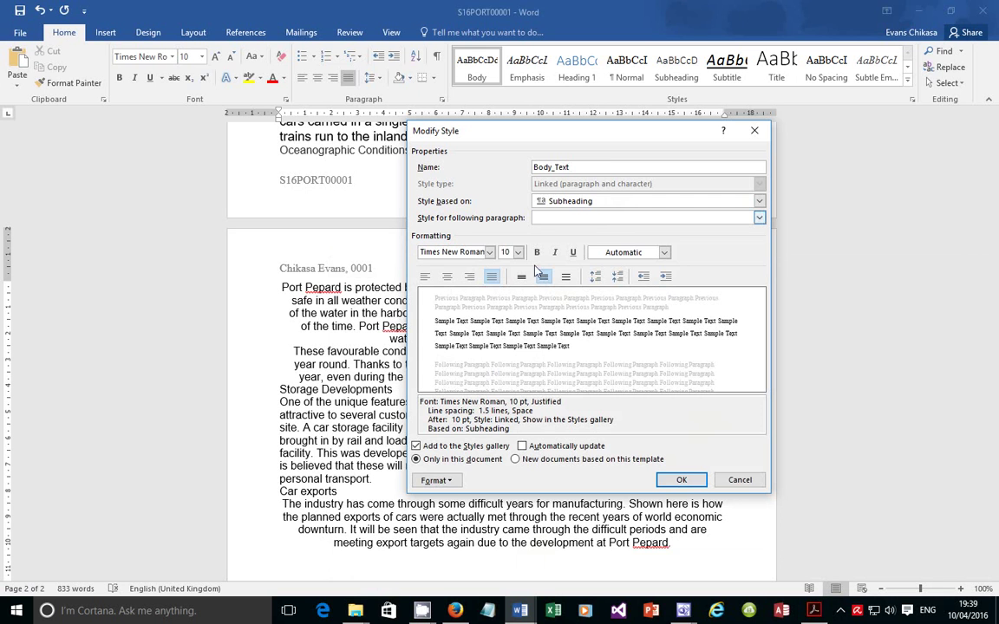
click(436, 481)
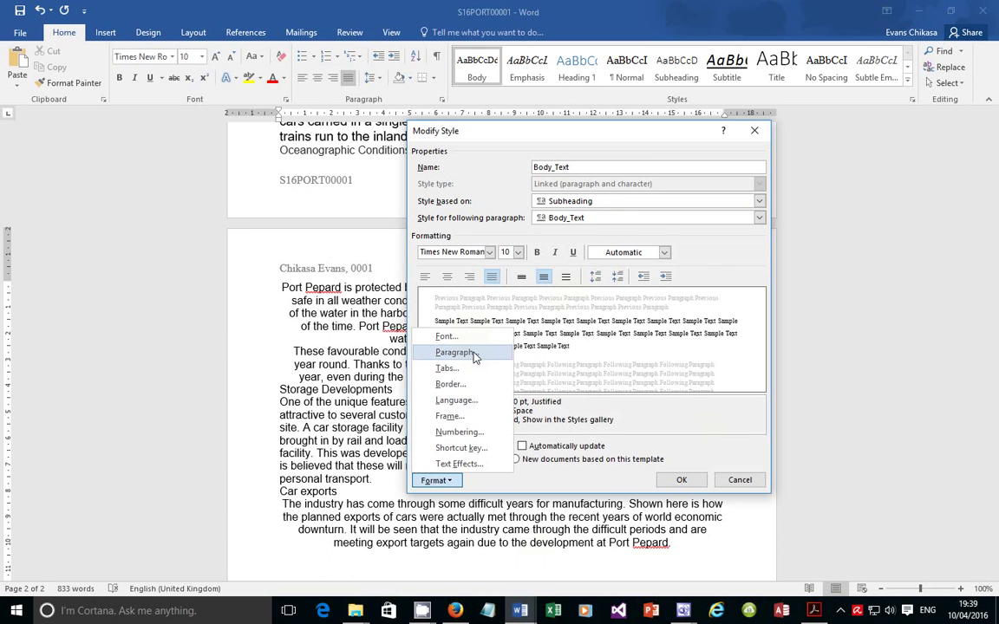
click(634, 139)
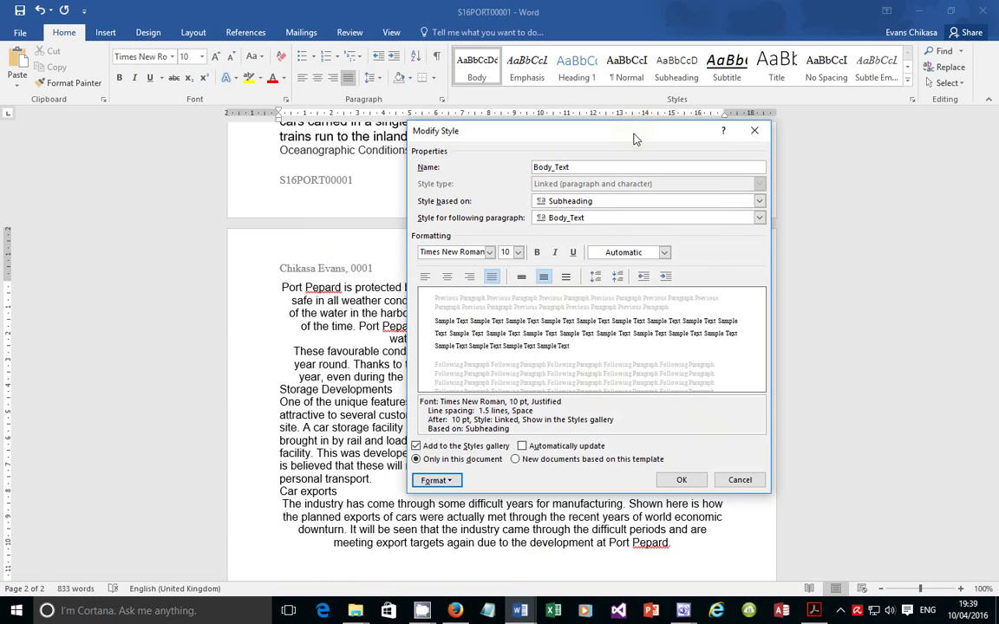
drag(495, 142, 242, 161)
click(202, 500)
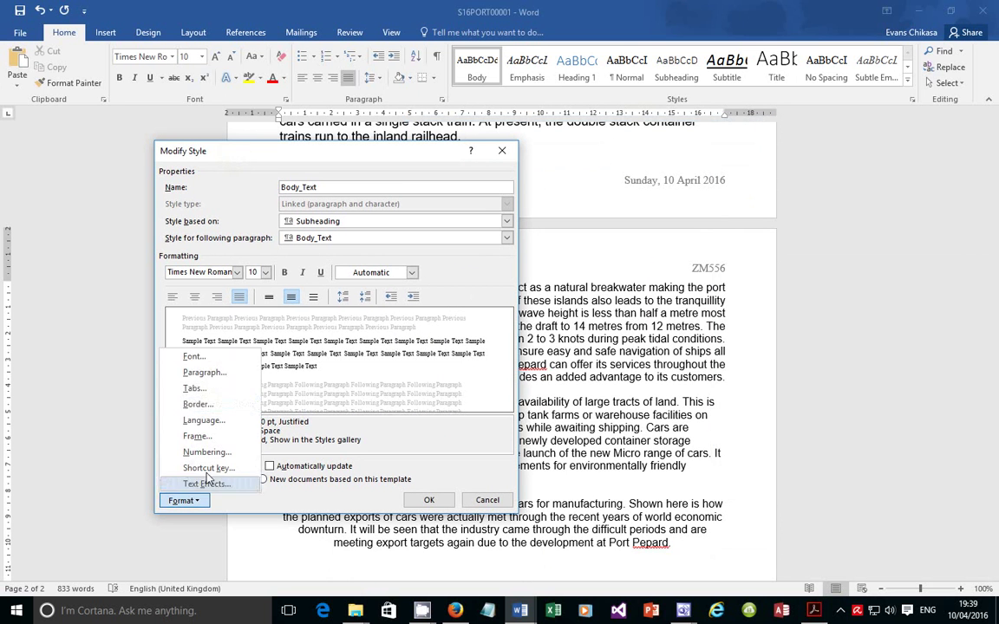
click(191, 338)
drag(272, 138, 687, 161)
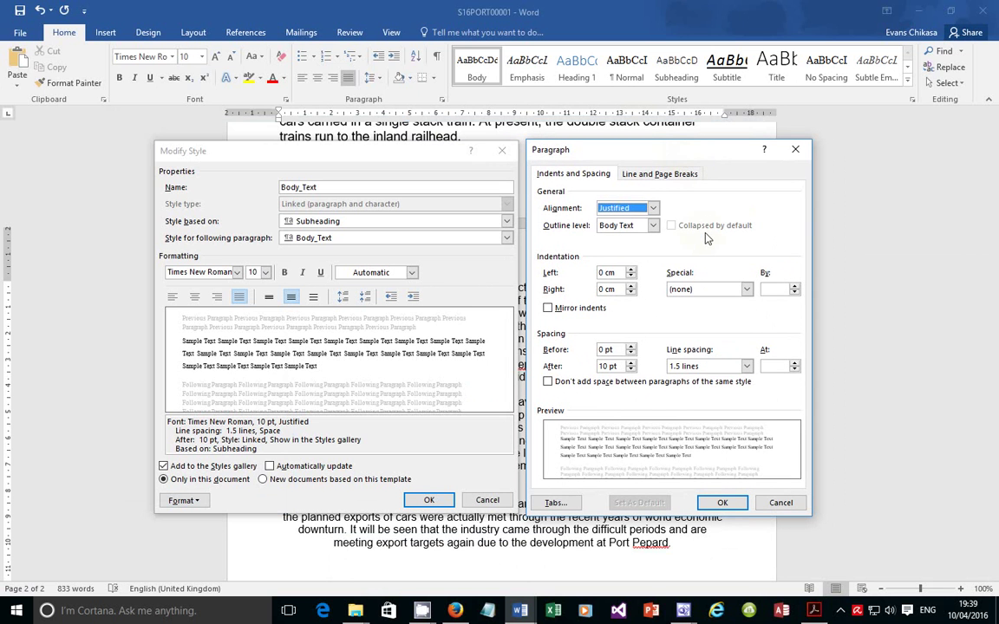
click(722, 502)
click(435, 501)
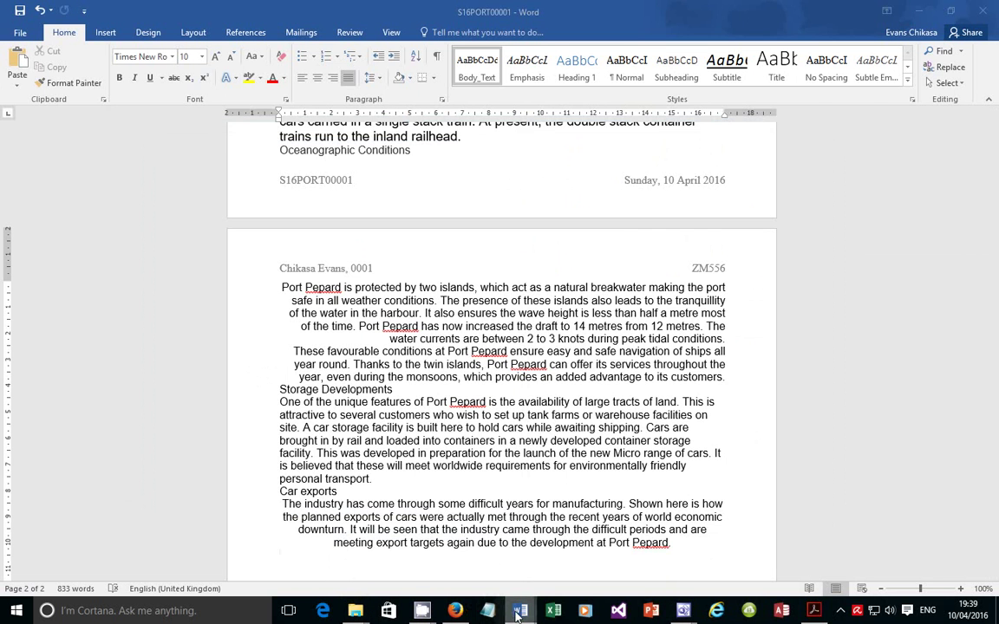
Add blank lines at Step 8 in EVIDENCE0001 and paste the Body_Text style screenshot there
mouse_move(521, 610)
click(491, 506)
scroll(473, 562, down, 3)
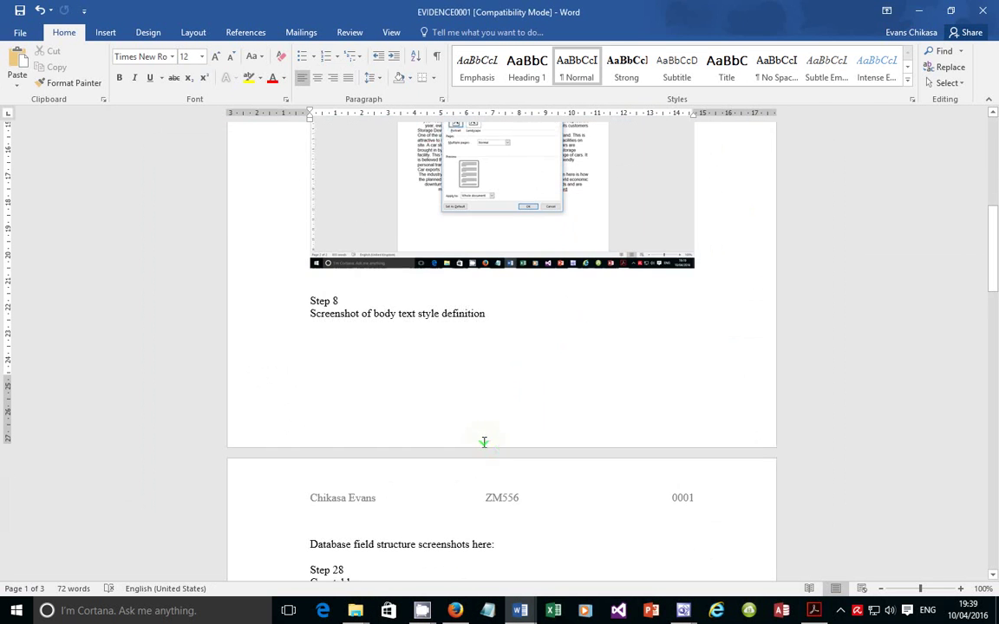
click(313, 295)
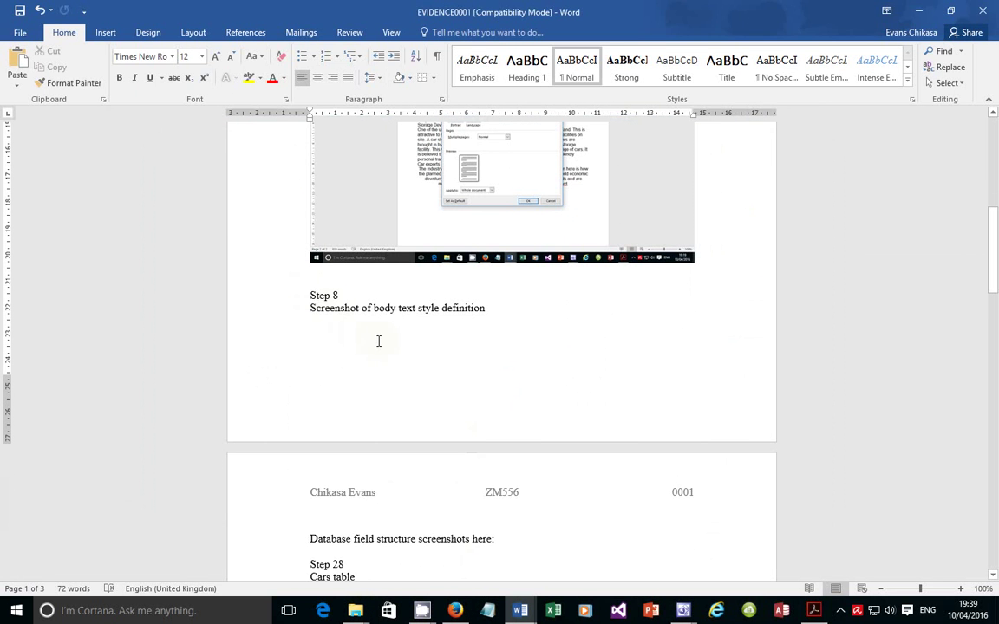
key(Return)
key(Return)
key(Return)
key(Return)
key(Return)
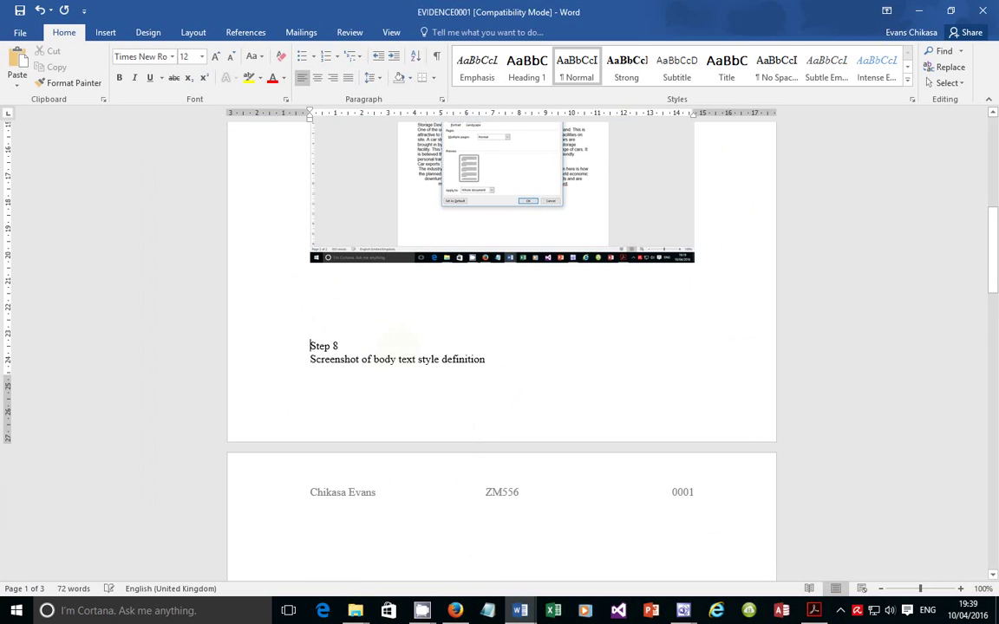
key(Return)
scroll(453, 446, down, 3)
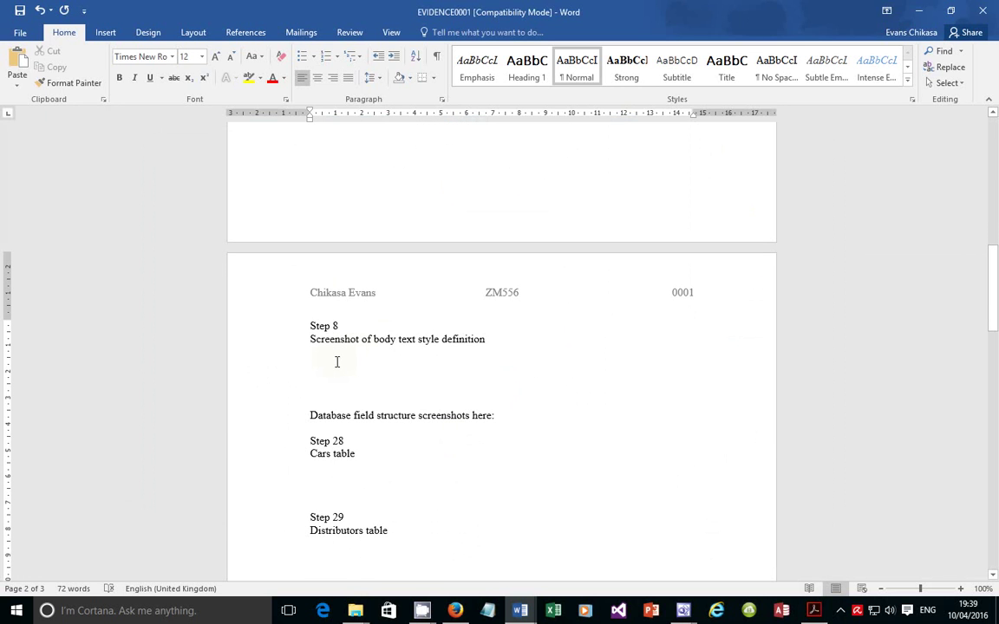
key(ctrl+v)
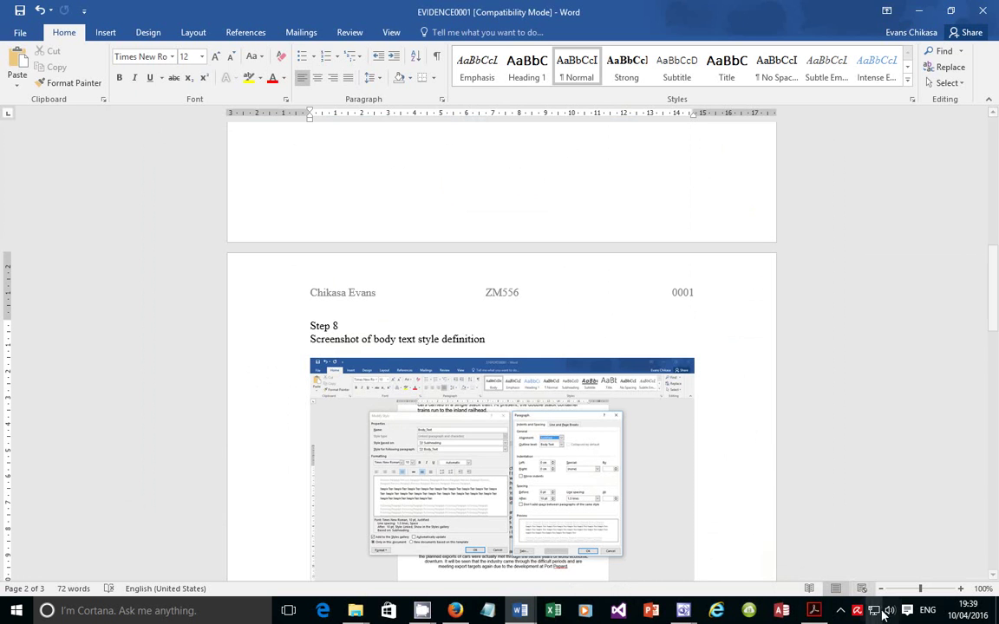
click(814, 610)
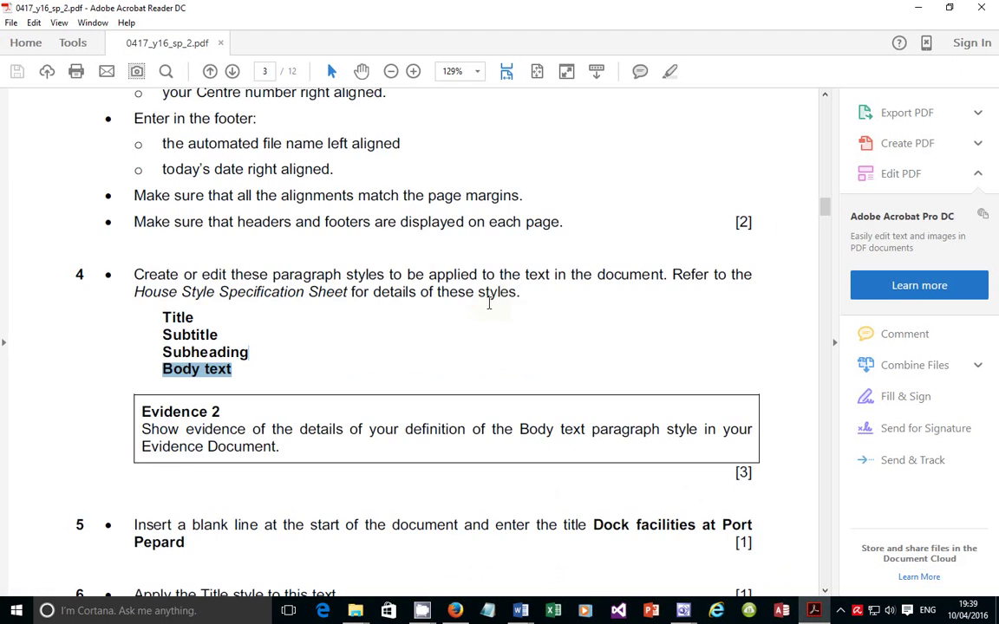
Highlight question 5 about the Dock facilities title in the exam PDF, then minimise Acrobat
scroll(487, 330, down, 5)
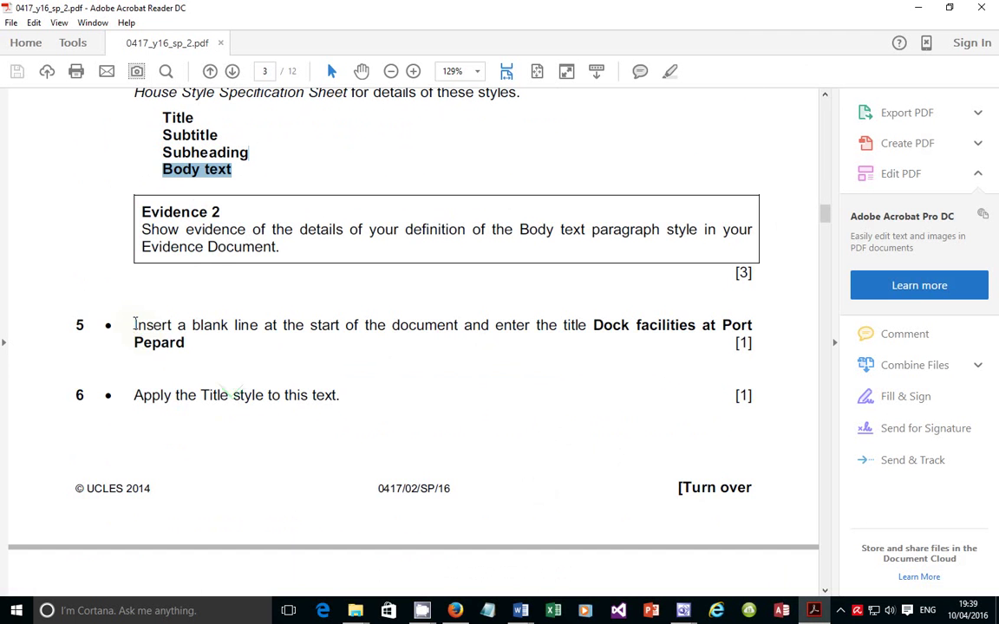
drag(134, 325, 196, 346)
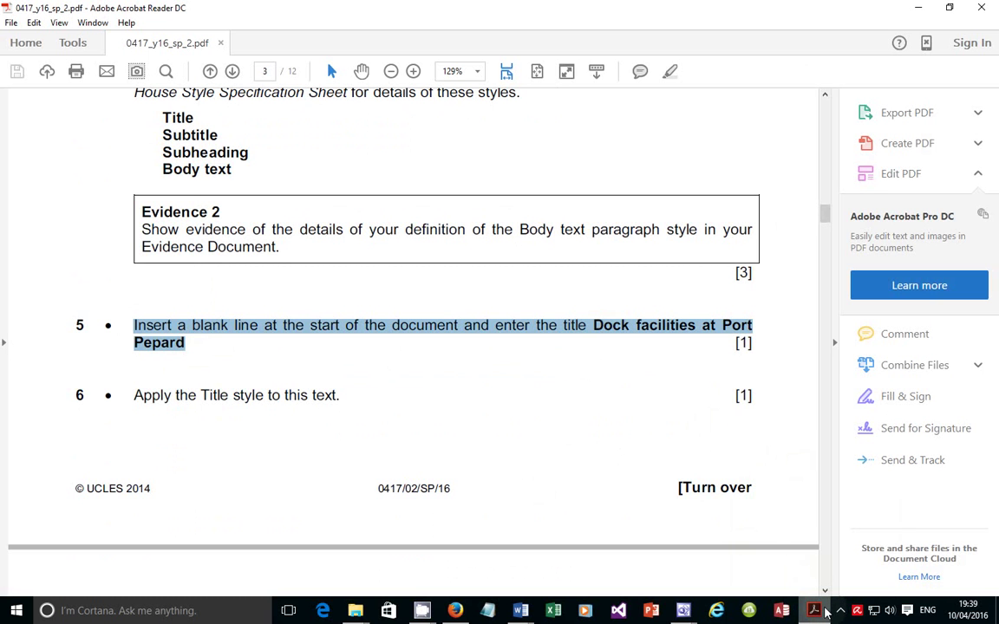
mouse_move(826, 613)
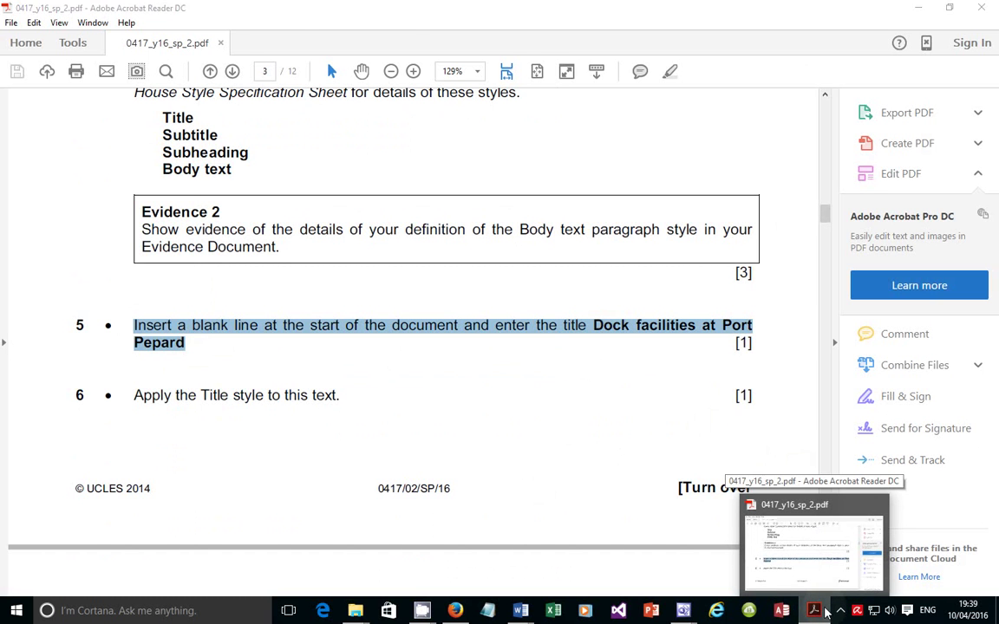
click(825, 612)
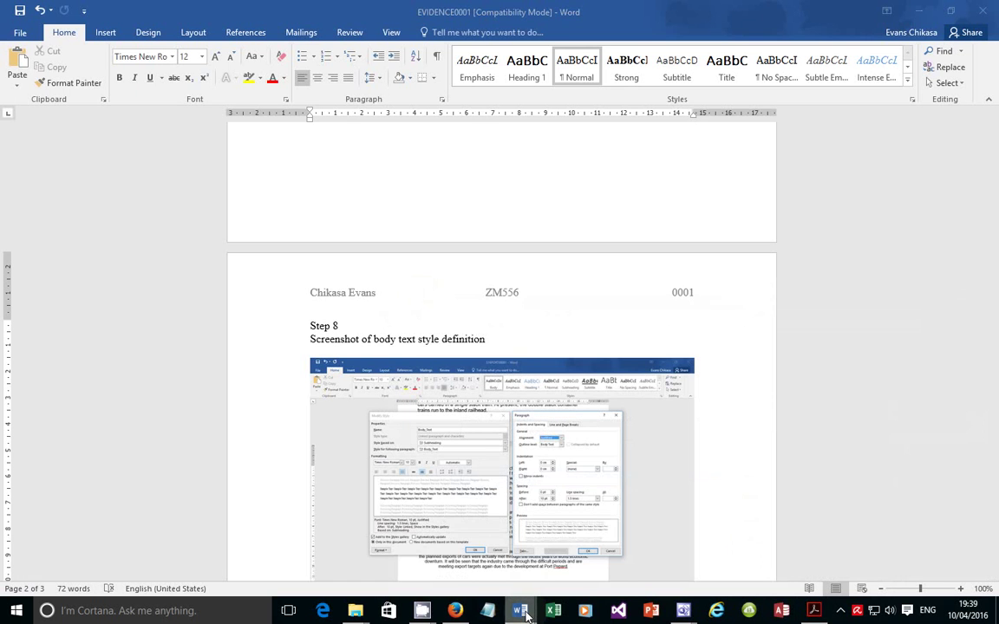
Switch to the S16PORT00001 report window from Word's taskbar preview
mouse_move(519, 611)
click(596, 545)
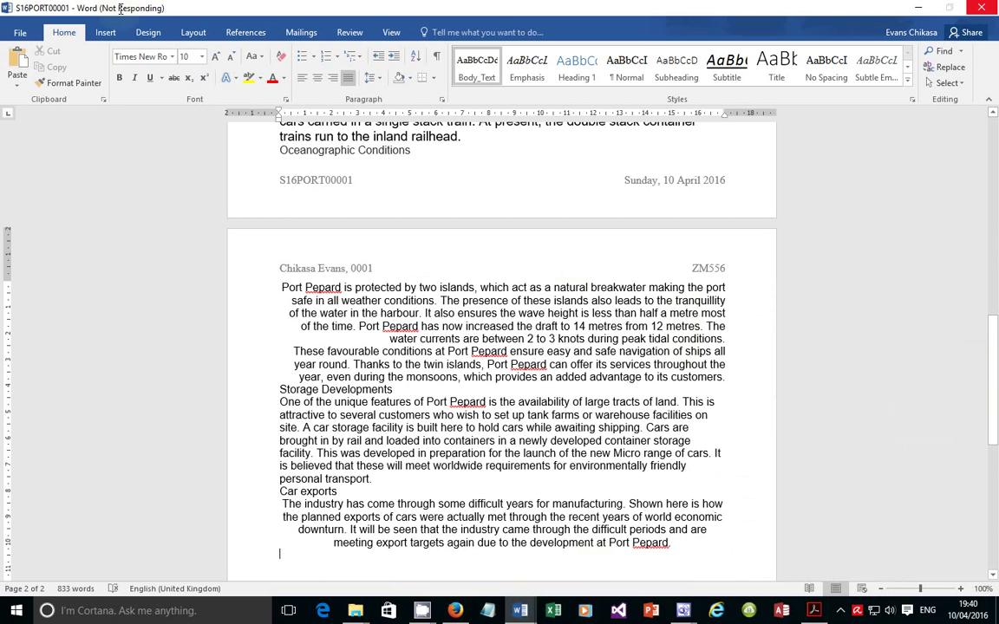
scroll(475, 282, up, 2)
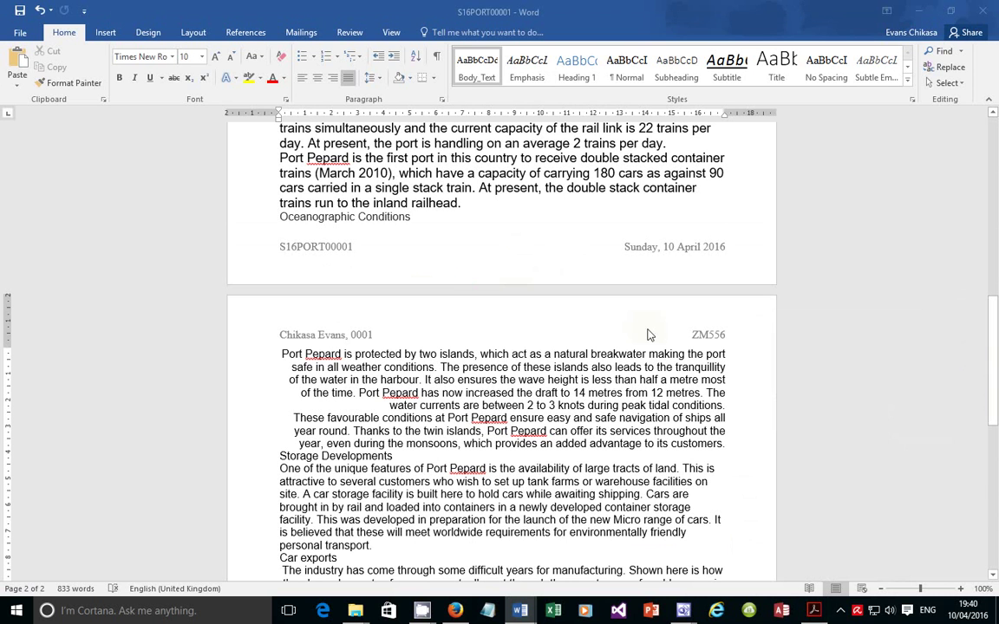
Close the Firefox window from the taskbar, then launch Task Manager via Ctrl+Alt+Delete
mouse_move(465, 618)
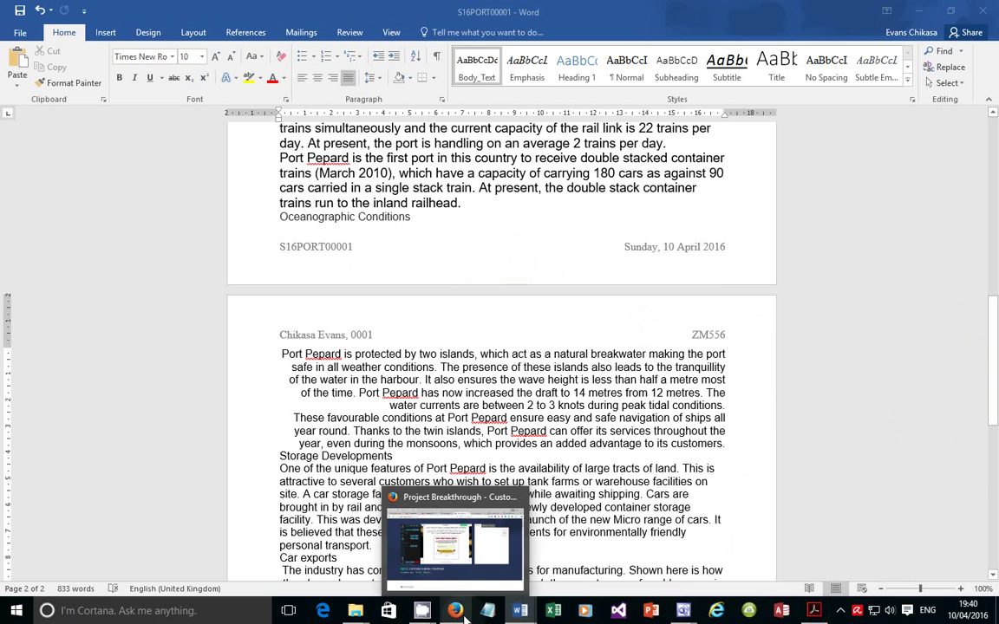
scroll(464, 617, up, 1)
right_click(460, 614)
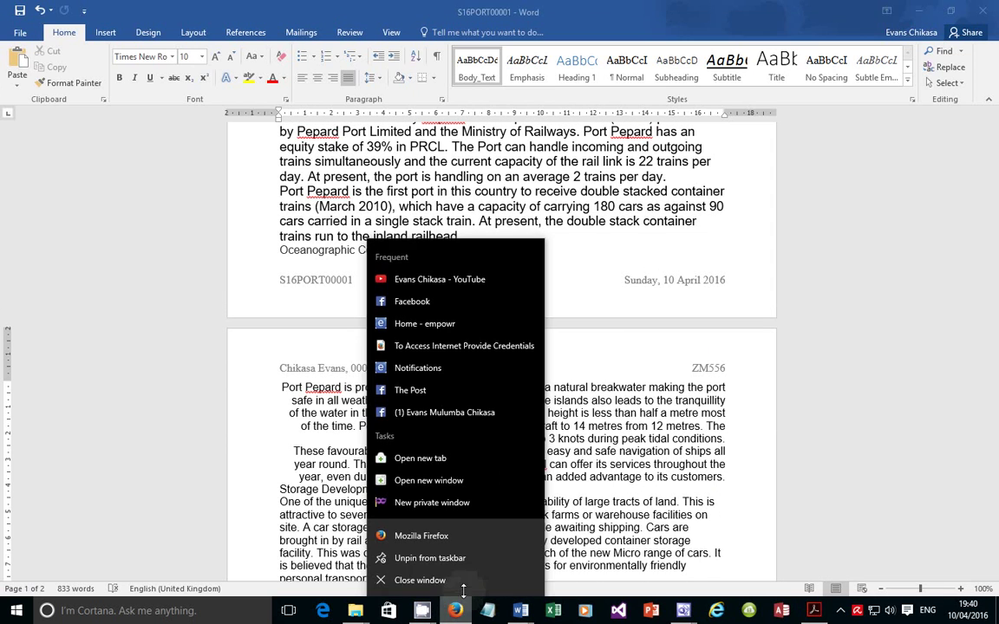
click(458, 581)
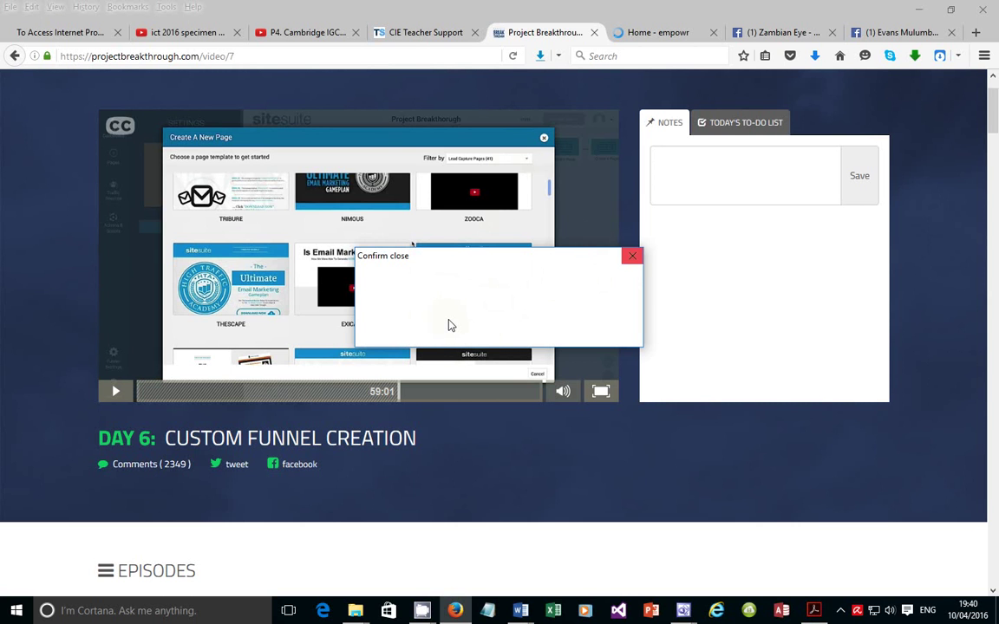
key(ctrl+alt+Delete)
click(505, 313)
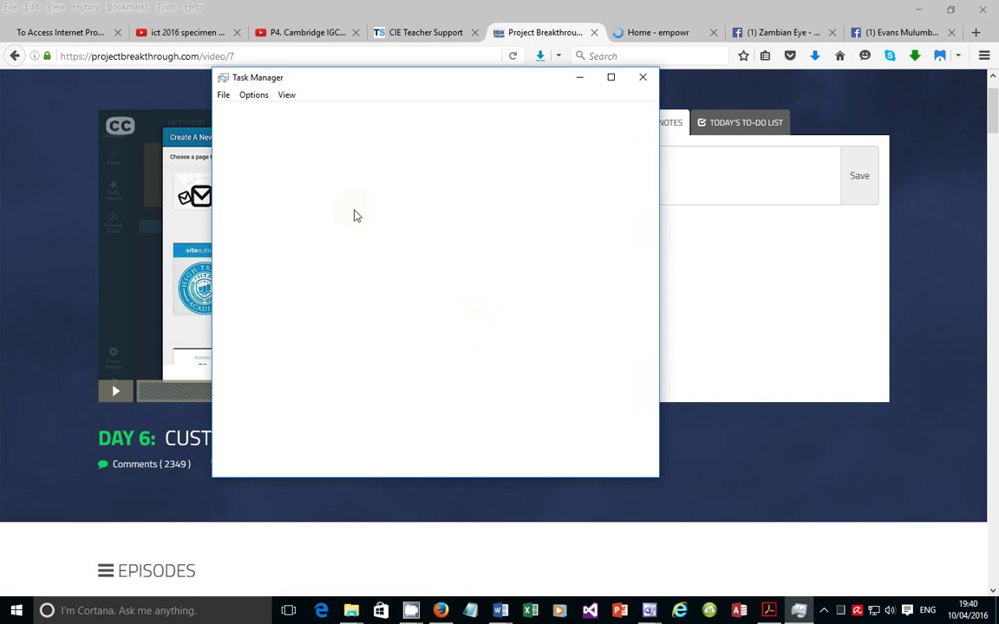
End the Firefox task in Task Manager and minimise Task Manager
click(291, 236)
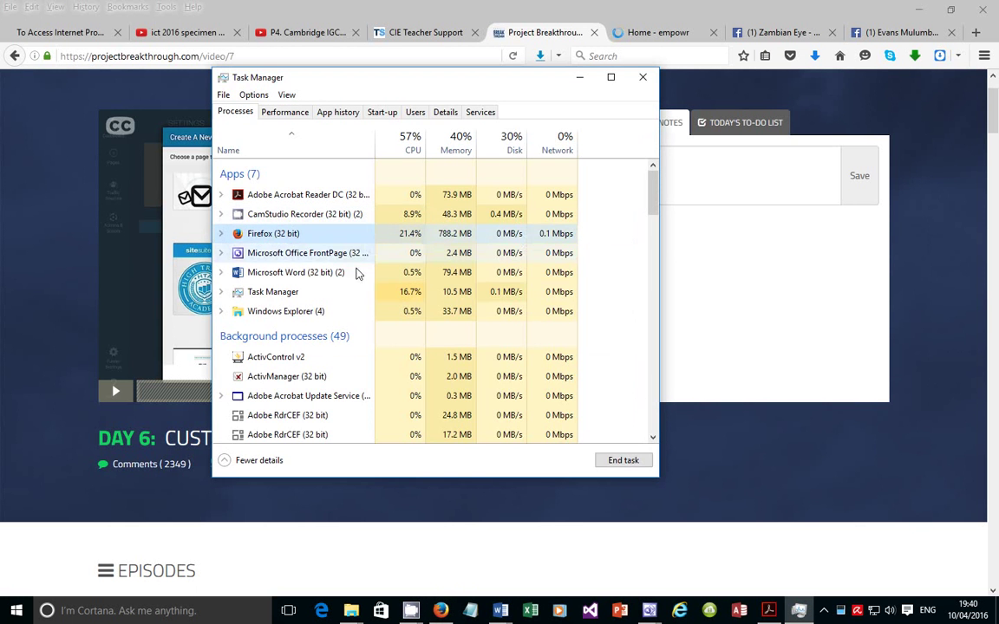
click(612, 460)
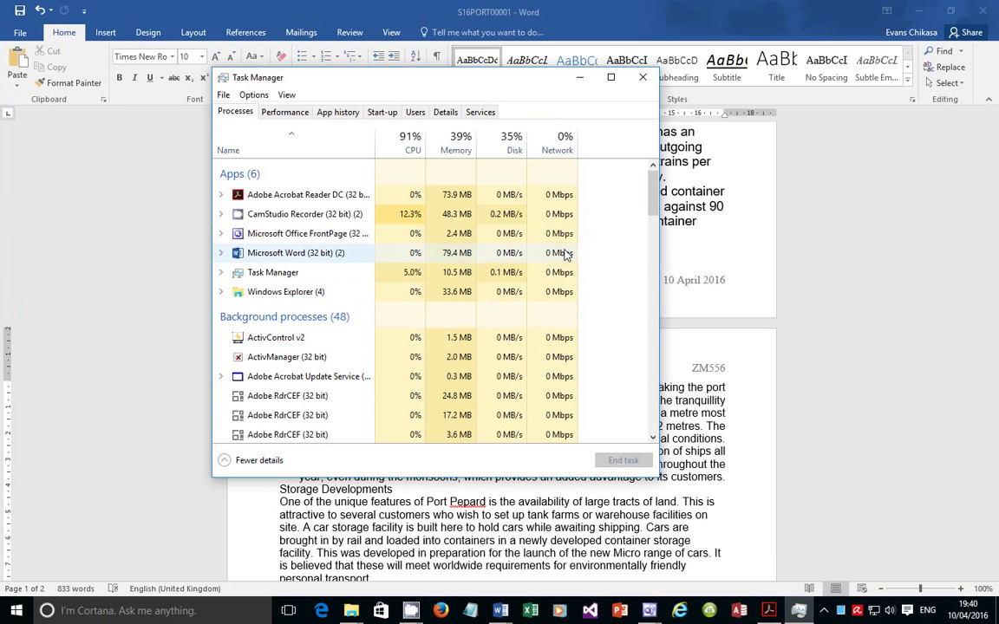
click(581, 78)
scroll(712, 261, up, 2)
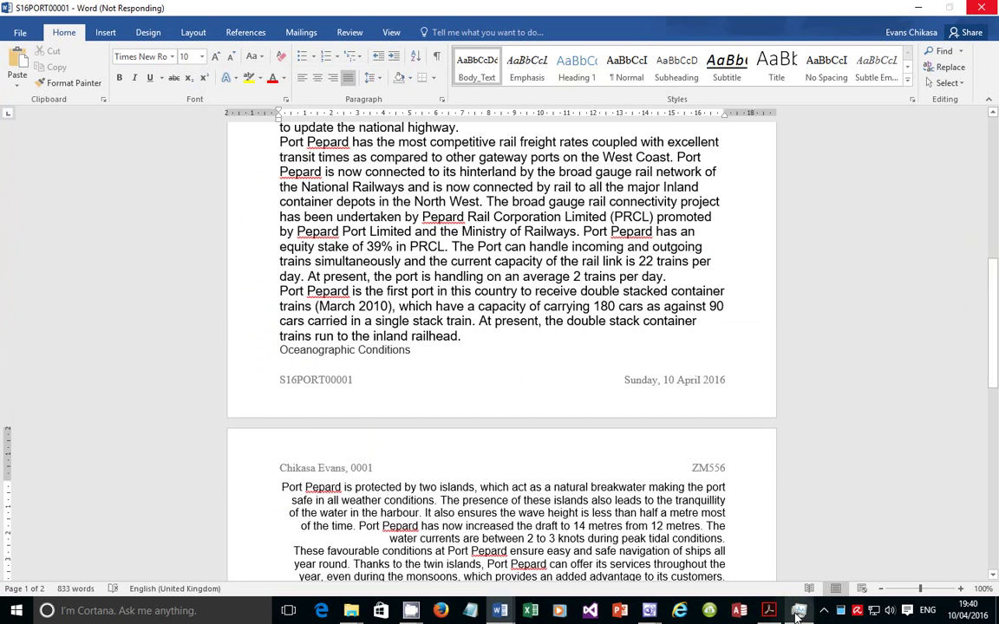
Copy the title 'Dock facilities at Port Pepard' from the exam PDF
click(766, 607)
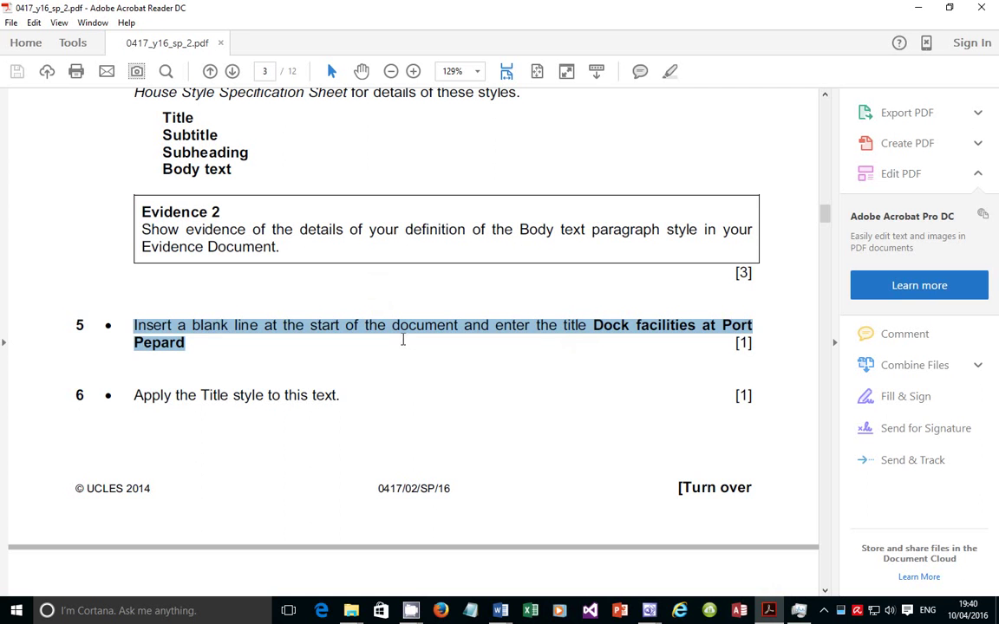
drag(594, 334, 201, 347)
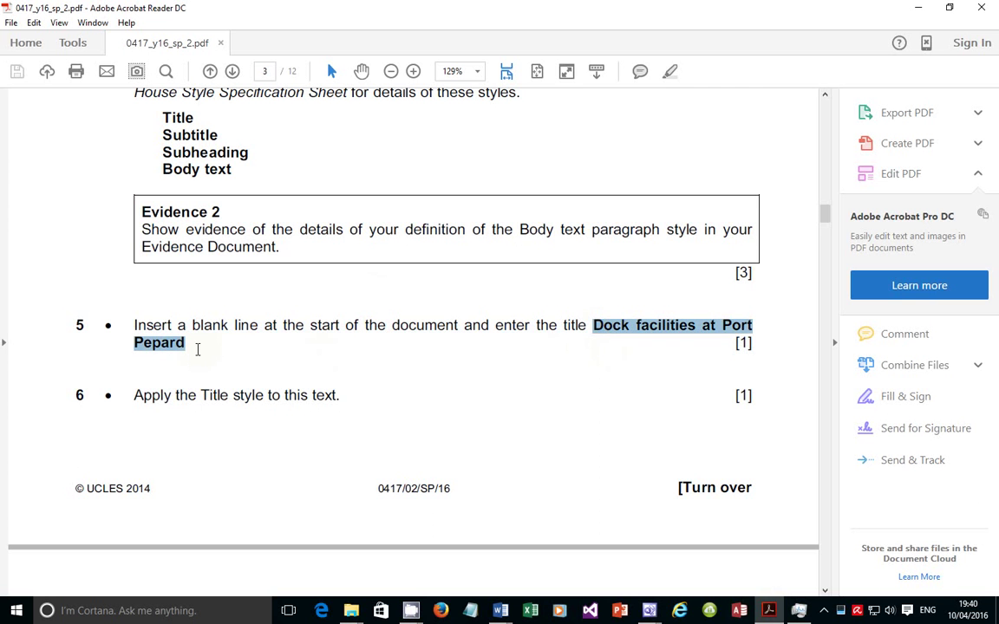
right_click(659, 334)
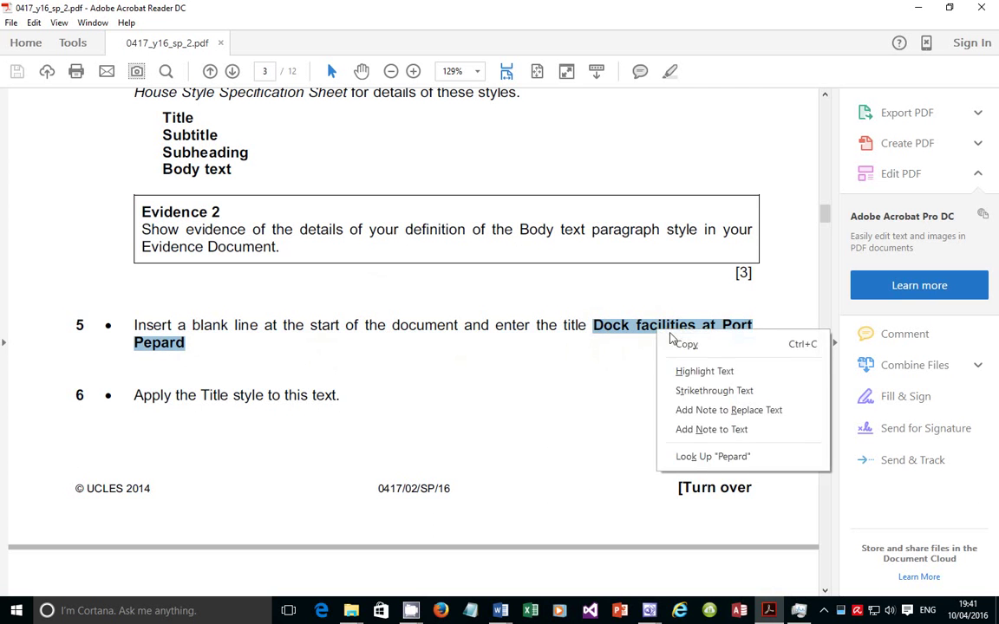
click(685, 344)
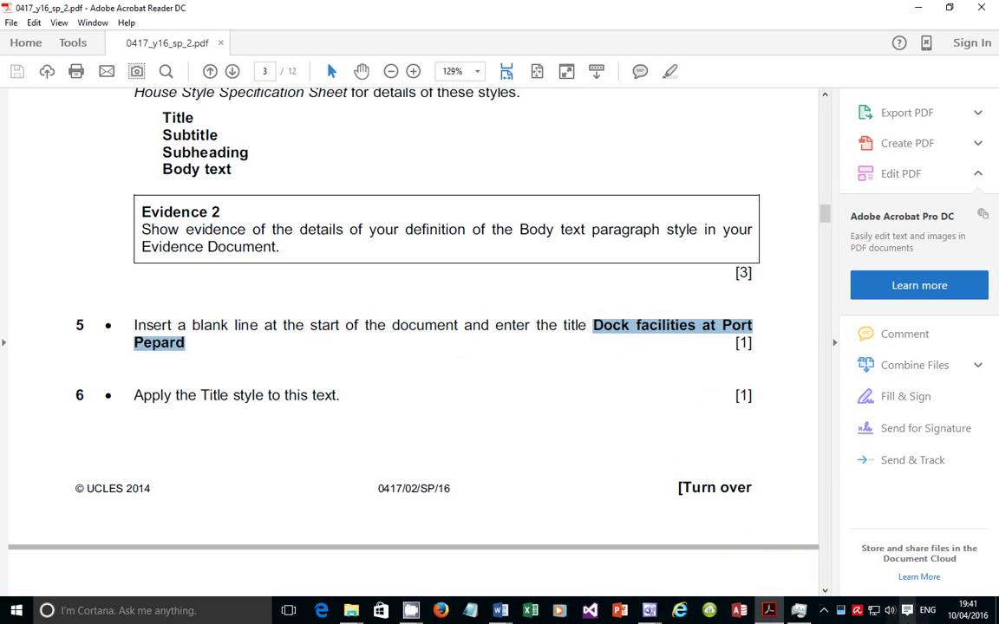
Close Task Manager and refresh the desktop three times
click(803, 611)
right_click(803, 611)
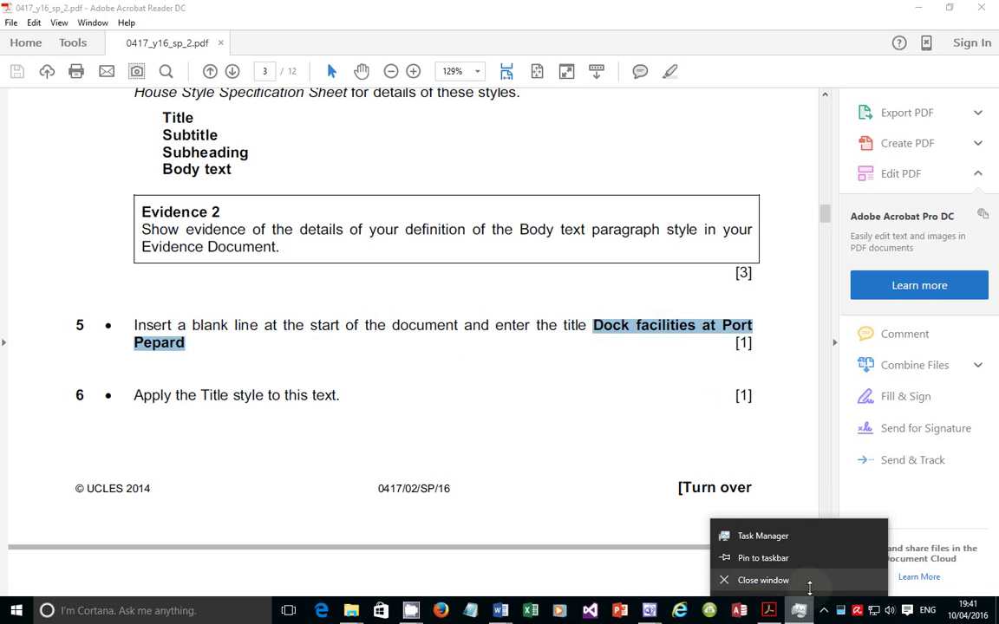
click(809, 580)
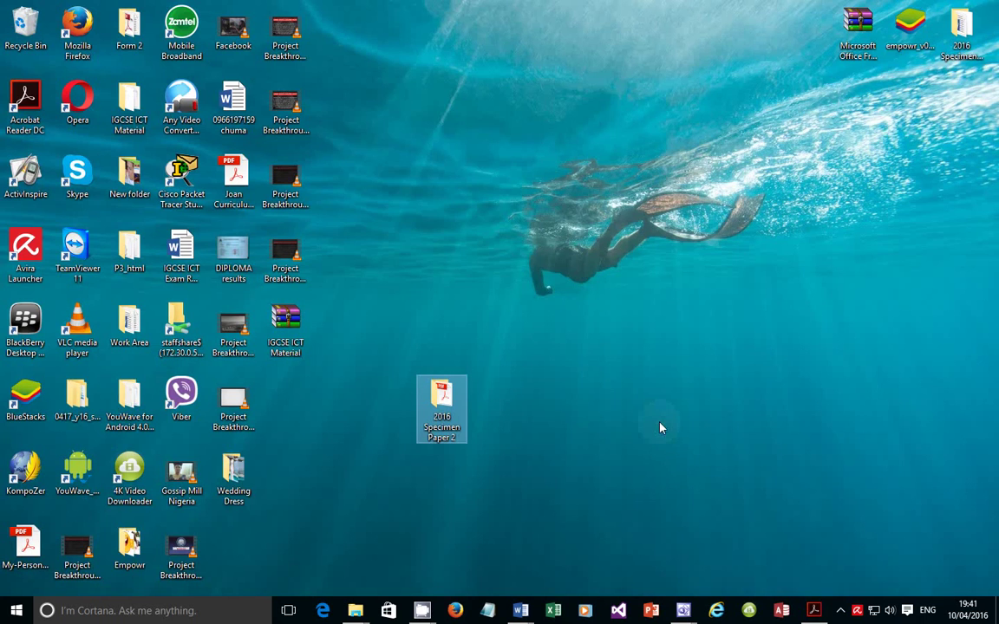
right_click(623, 298)
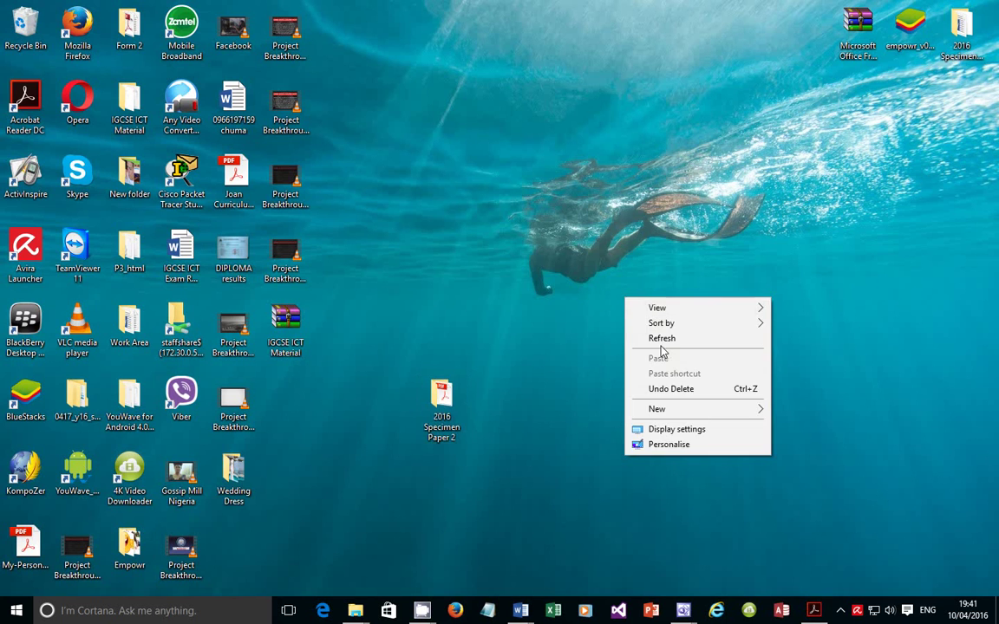
click(661, 338)
right_click(663, 329)
click(694, 370)
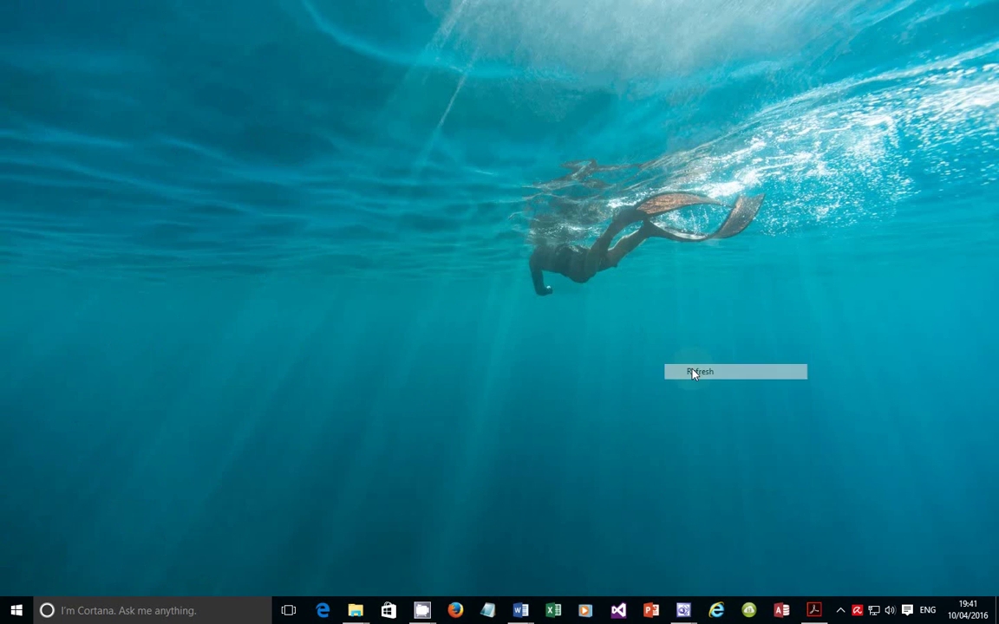
right_click(692, 366)
click(705, 404)
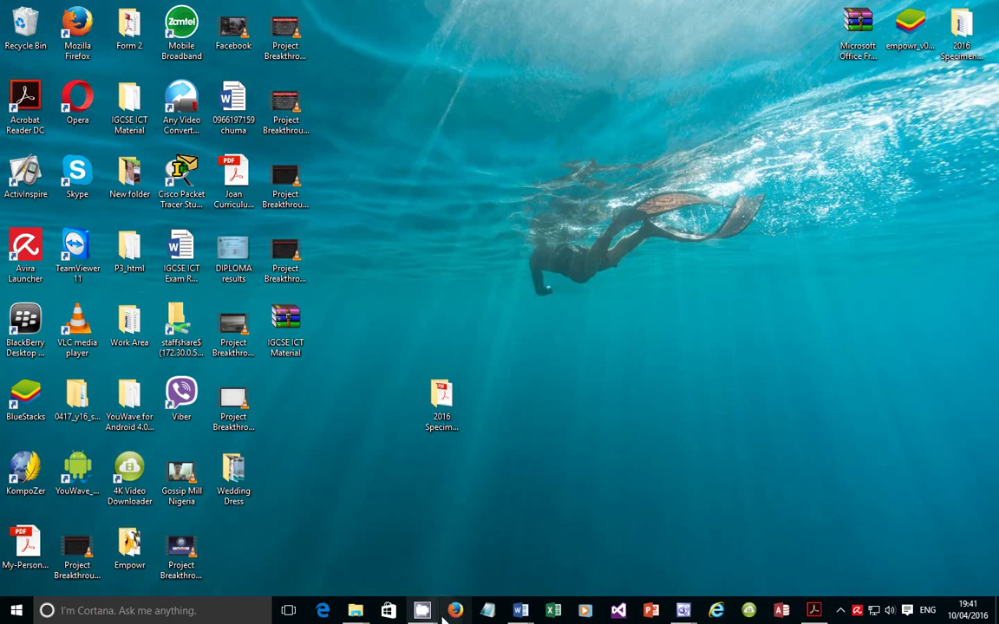
Bring up the S16PORT00001 report and place the cursor at its start
mouse_move(521, 611)
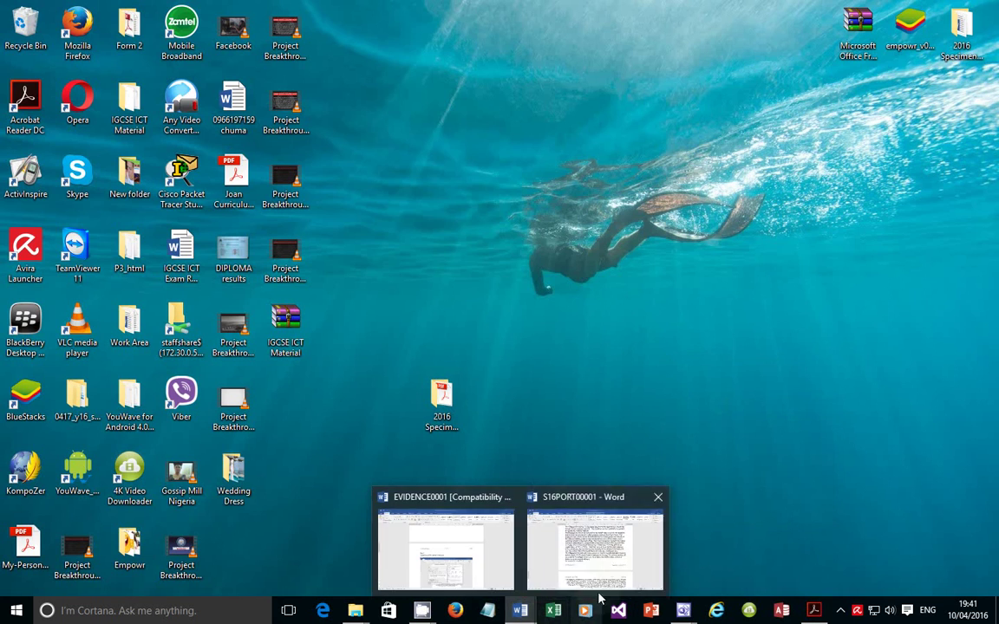
click(557, 521)
drag(994, 266, 996, 132)
click(260, 198)
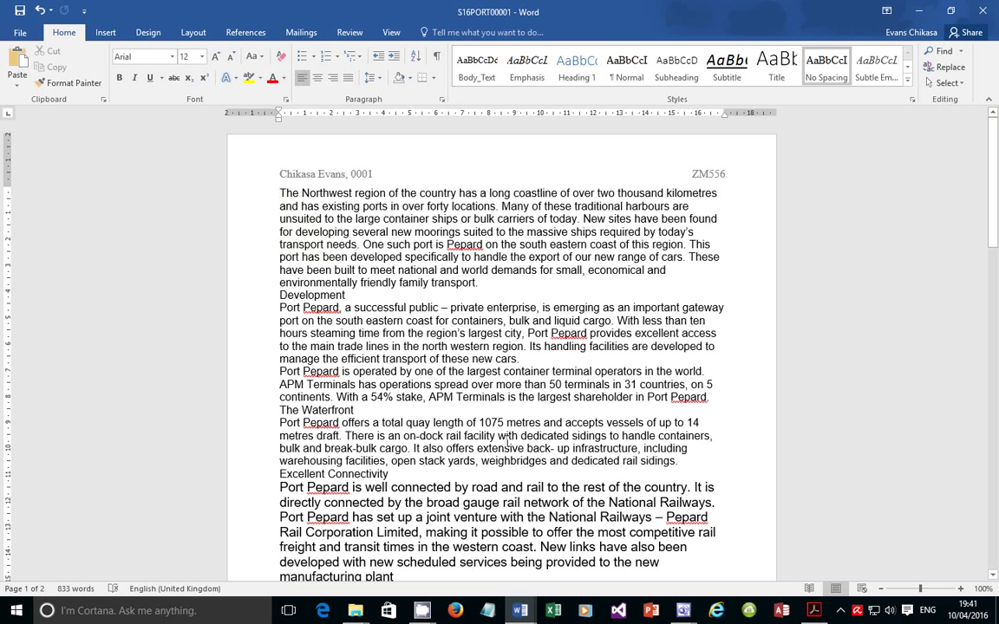
Review items 4–8 of the exam paper in Acrobat, then minimise it
key(alt+Tab)
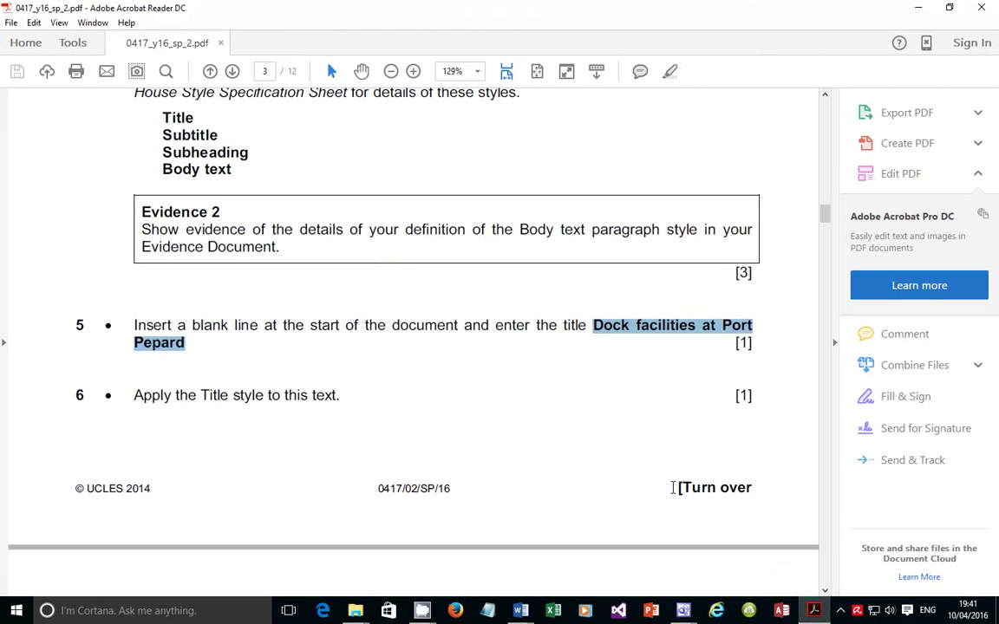
scroll(376, 275, up, 1)
scroll(376, 276, up, 3)
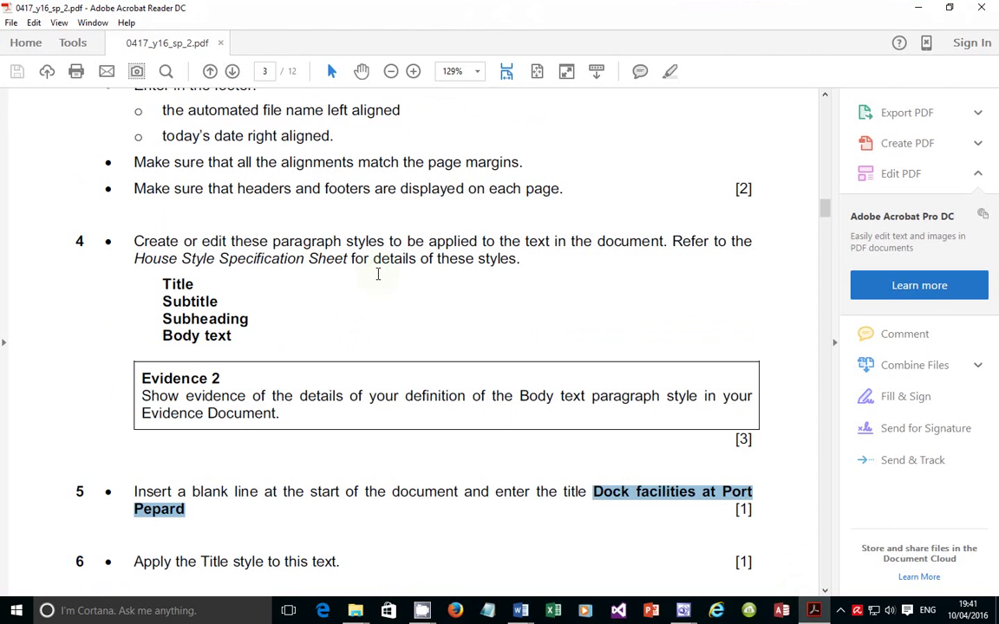
scroll(296, 312, down, 4)
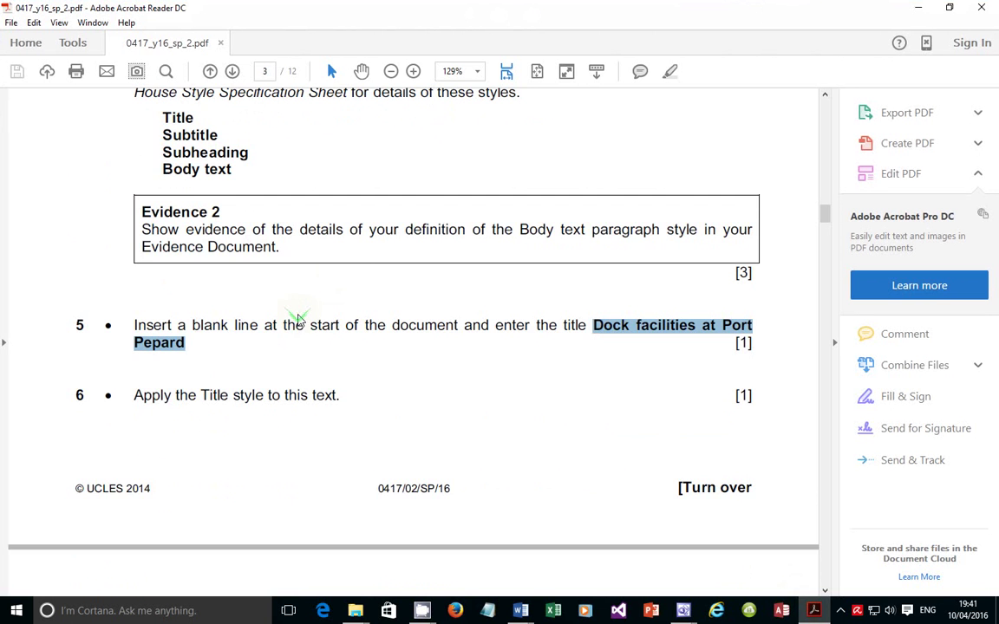
scroll(297, 313, down, 3)
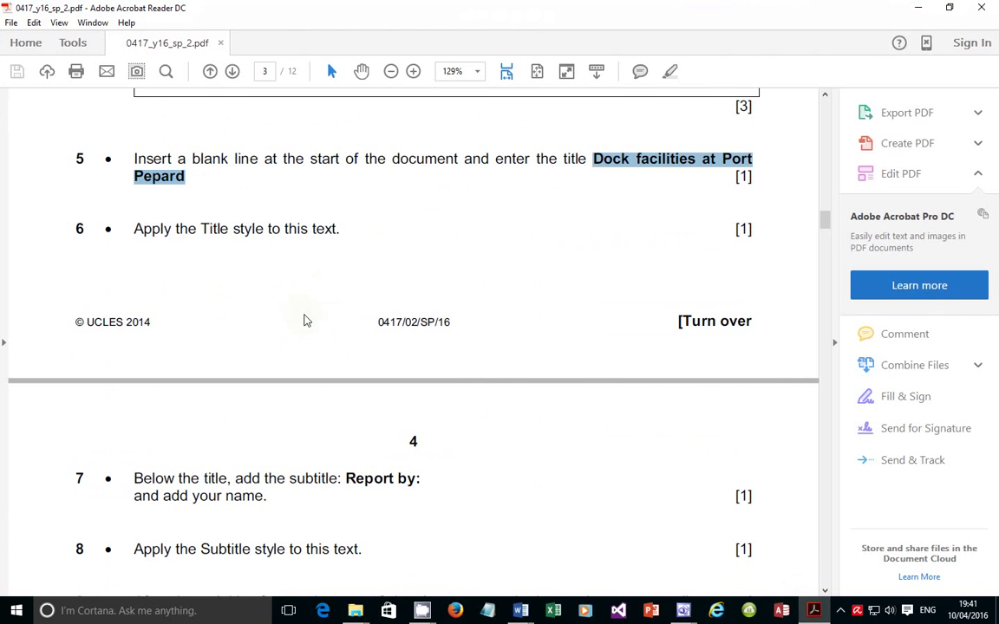
click(814, 614)
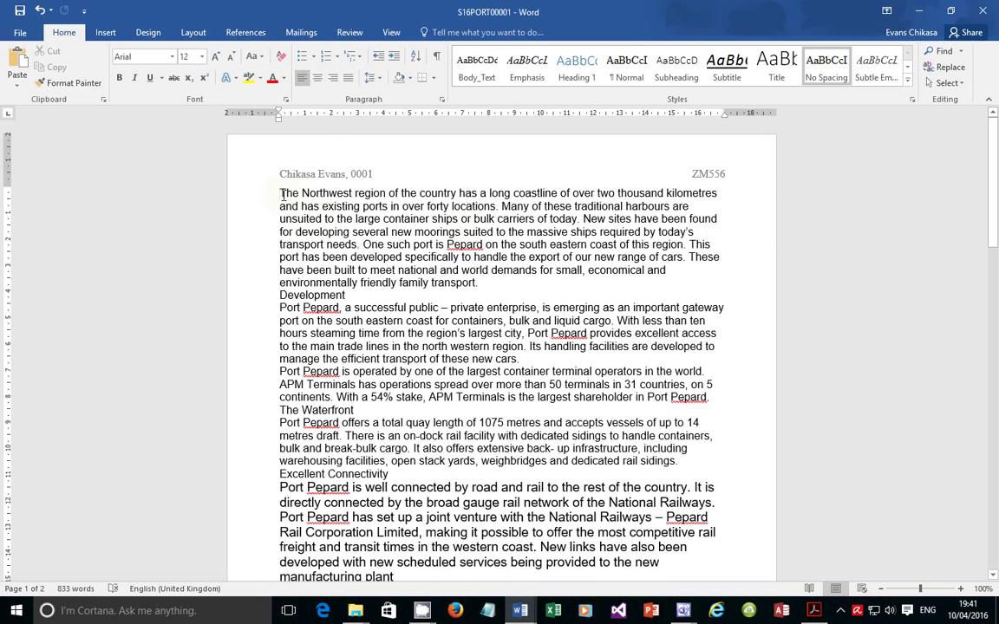
Paste 'Dock facilities at Port Pepard' as a single new first line and select it
key(Return)
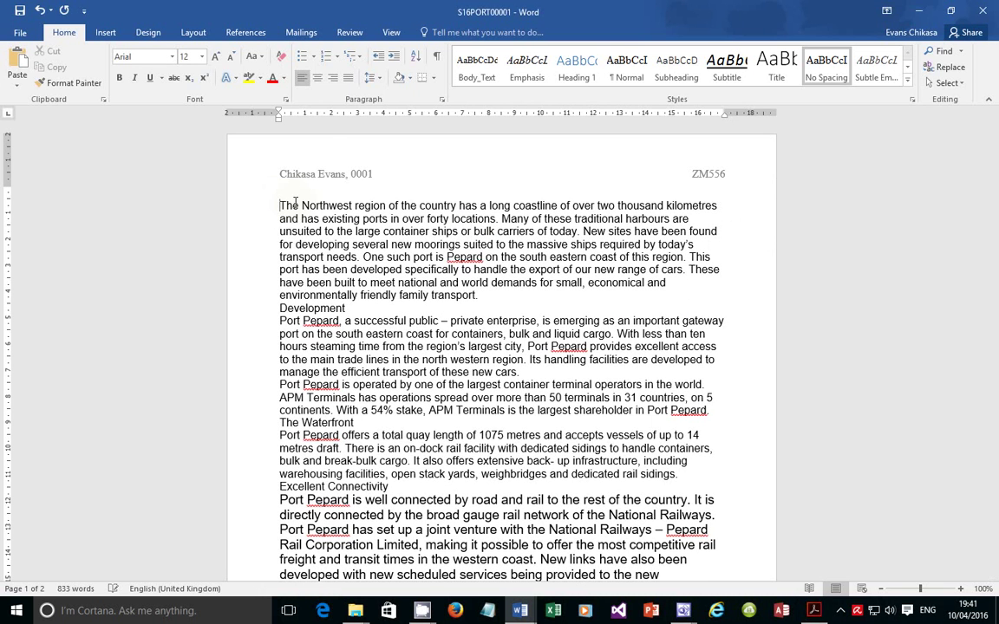
text(Dock facilities at Port Pepard)
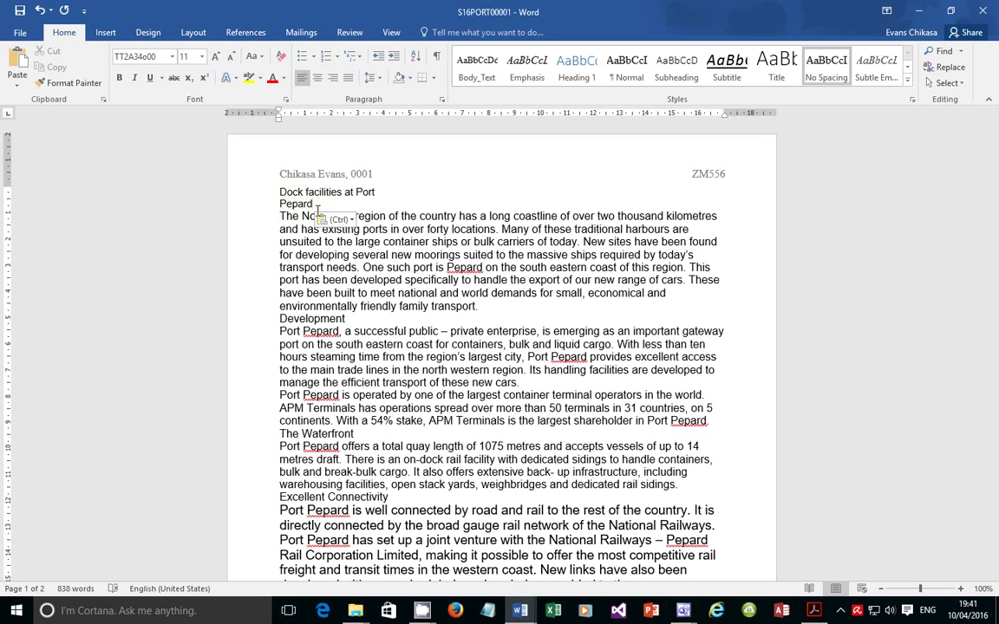
click(380, 196)
key(Delete)
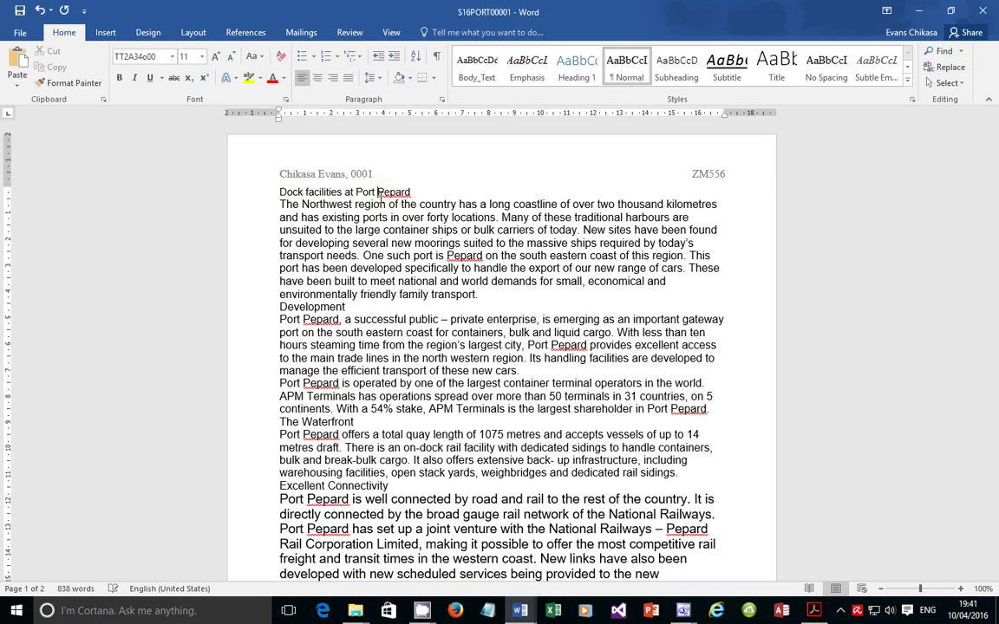
triple_click(314, 191)
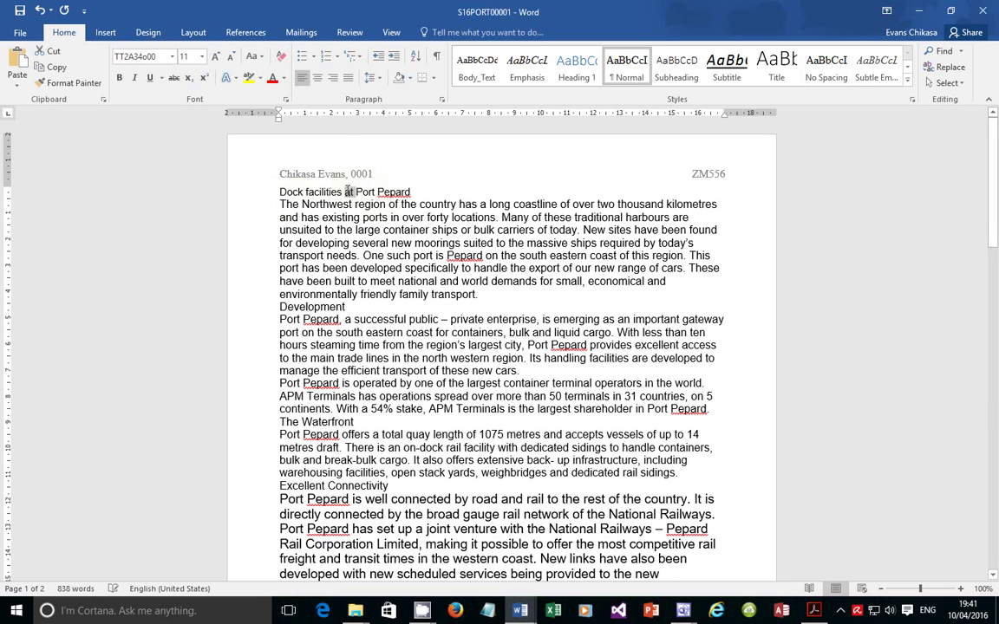
Check the exam instruction, then apply the Title style to the title line
click(814, 610)
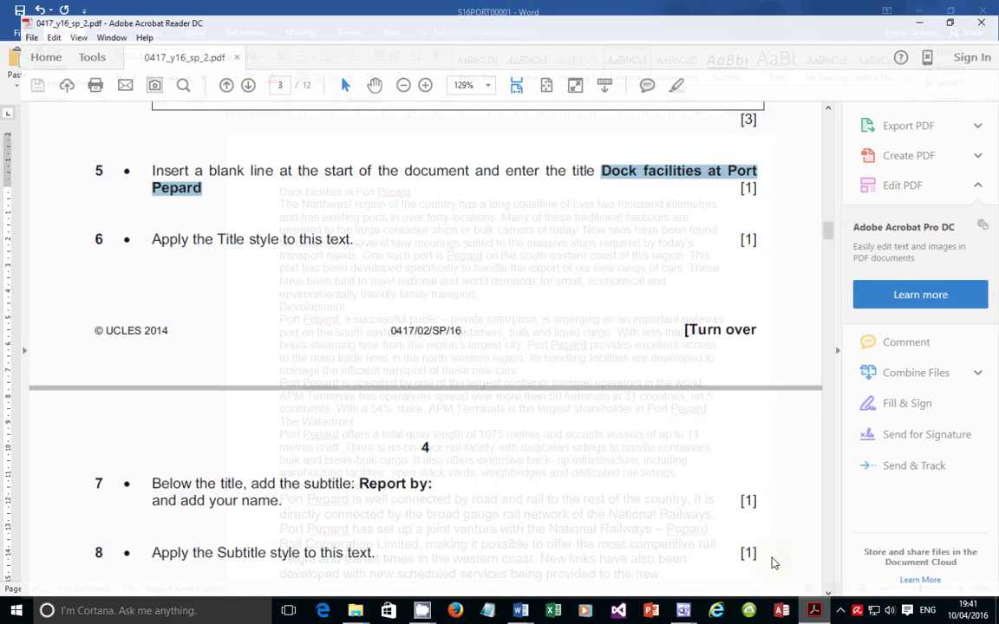
drag(134, 229, 338, 228)
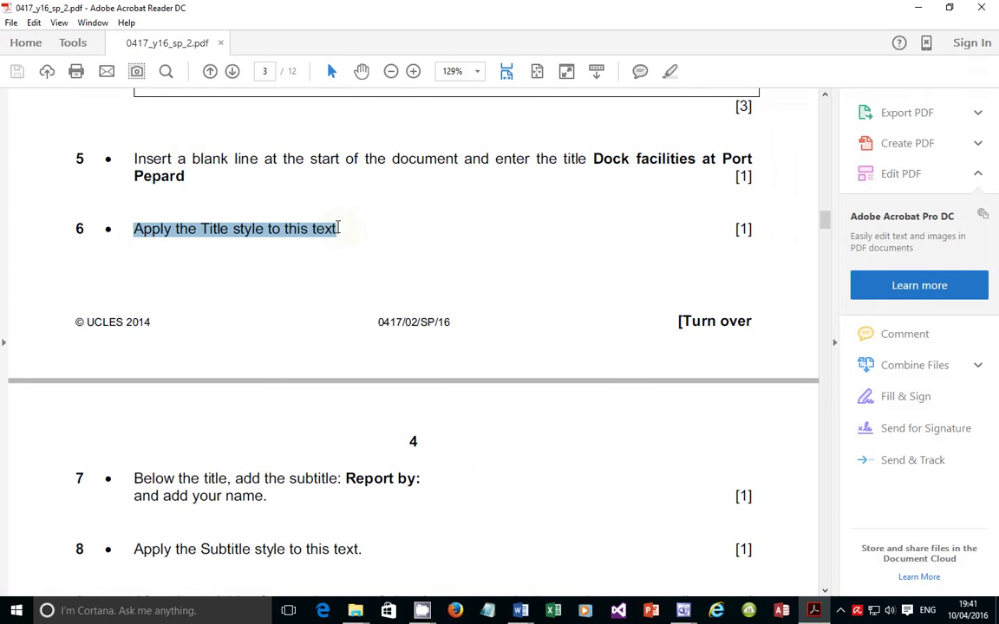
click(816, 611)
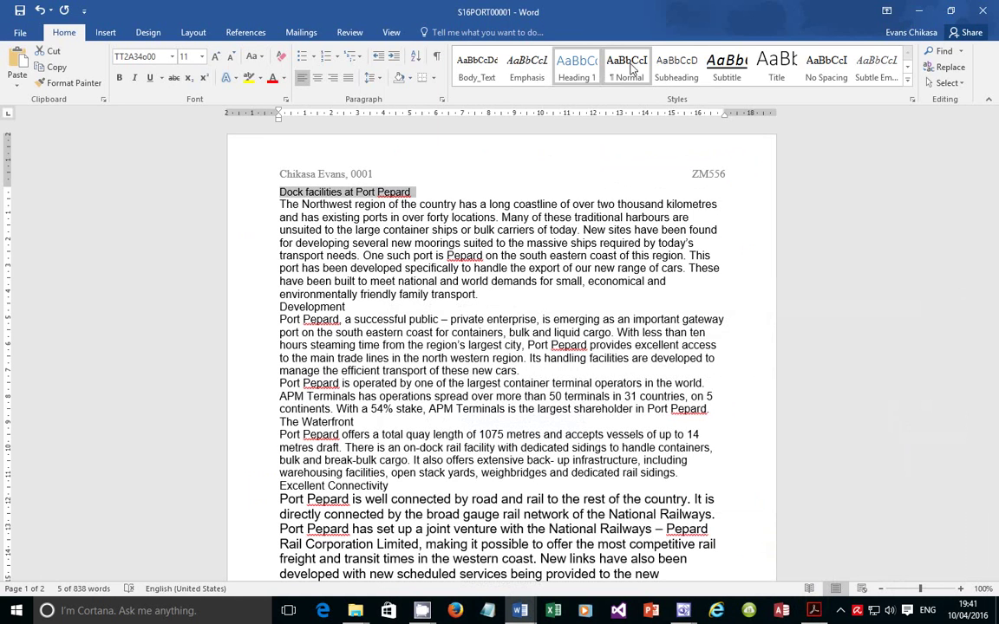
click(776, 69)
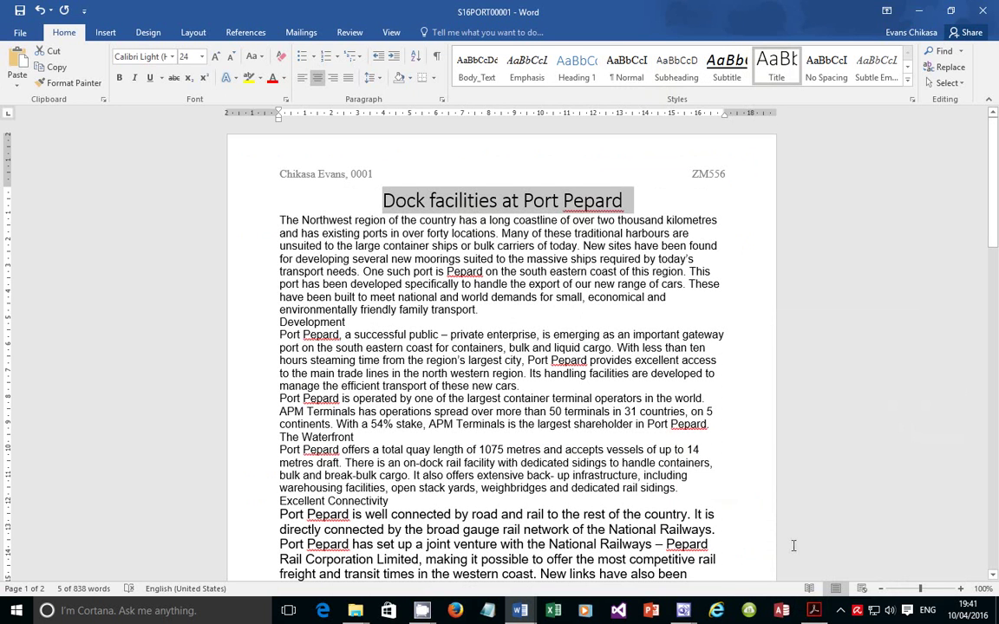
Read the subtitle instruction in item 7 of the exam paper
click(813, 611)
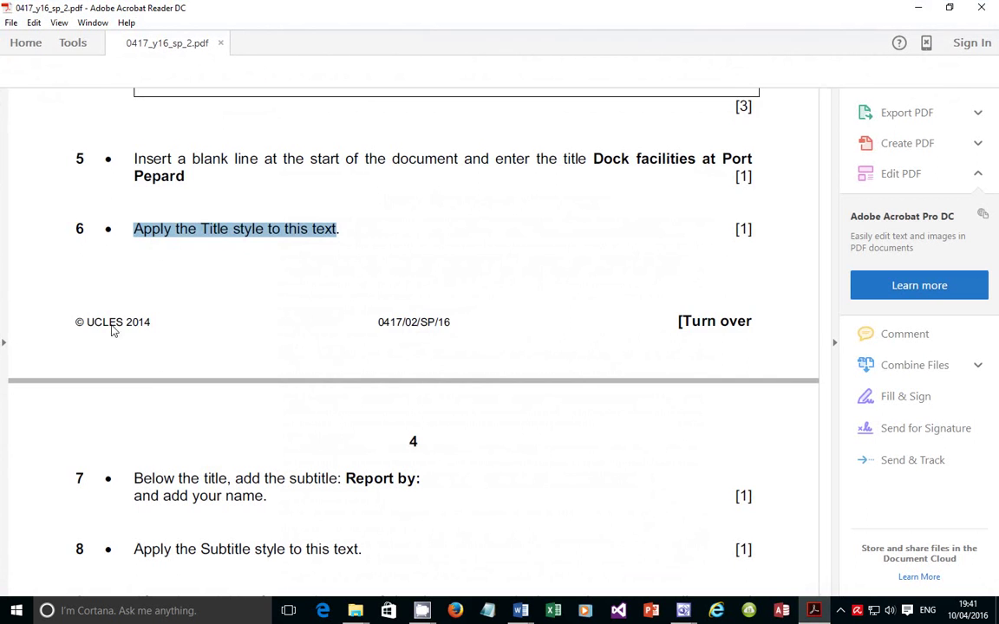
scroll(223, 448, down, 2)
drag(134, 345, 341, 347)
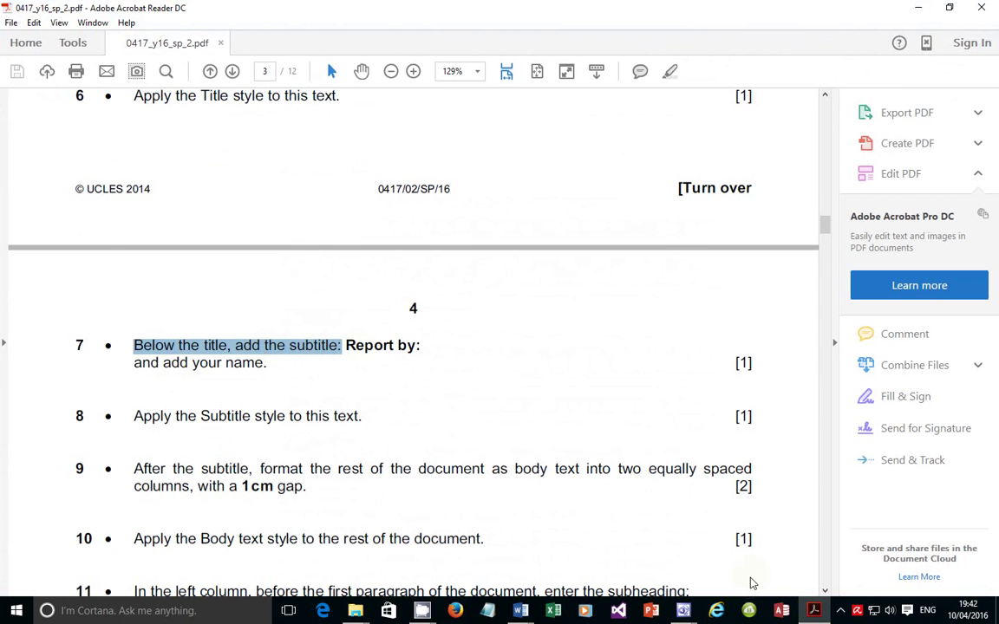
click(817, 611)
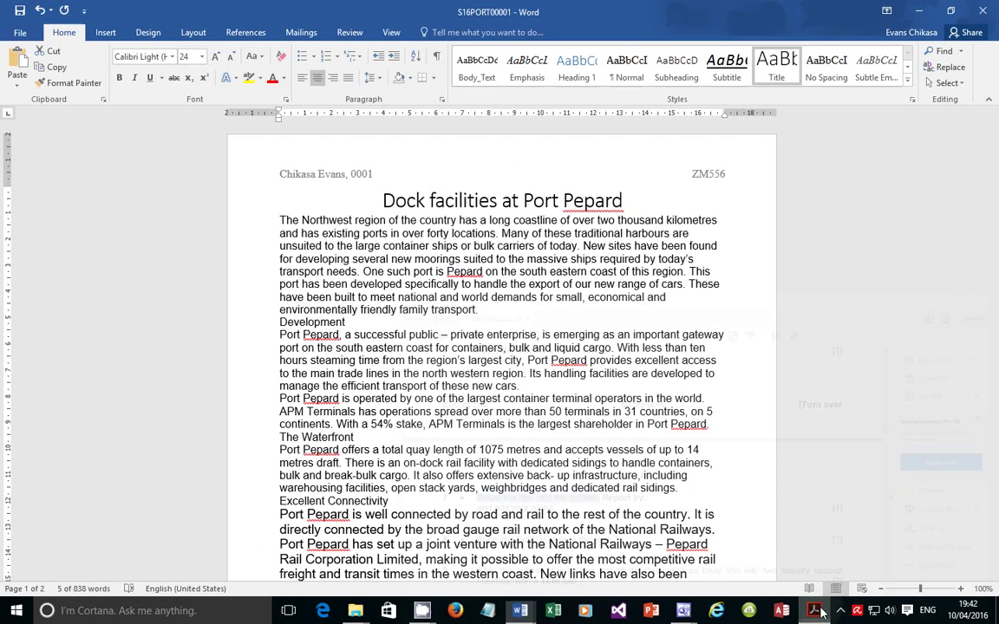
Add a line below the title reading 'Report by:' followed by the author's name
click(637, 201)
key(Return)
text(Report by)
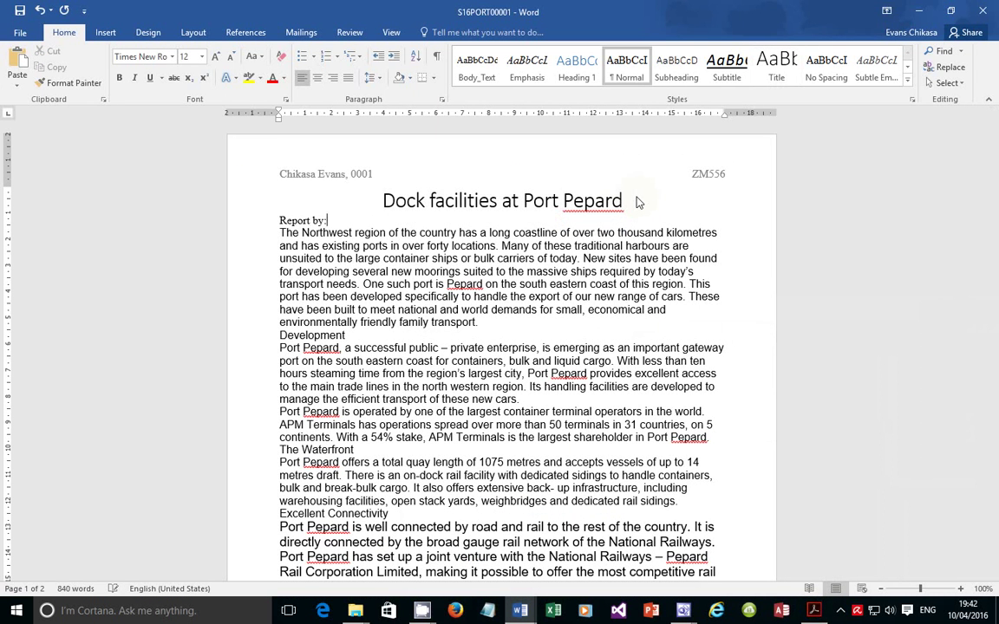
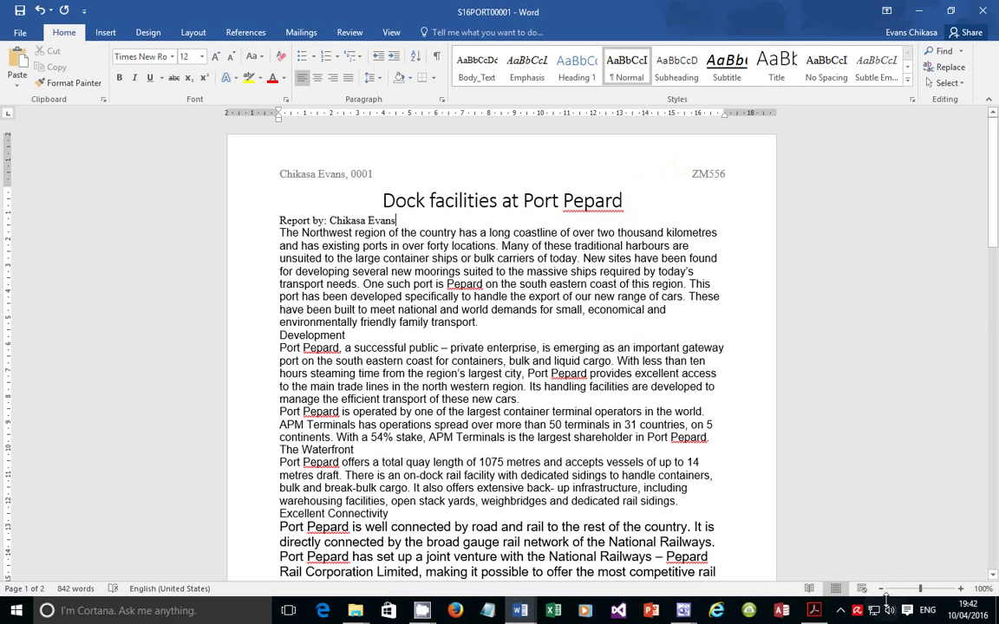
Check the exam instruction and give the Report by line the Subtitle style
key(alt+Tab)
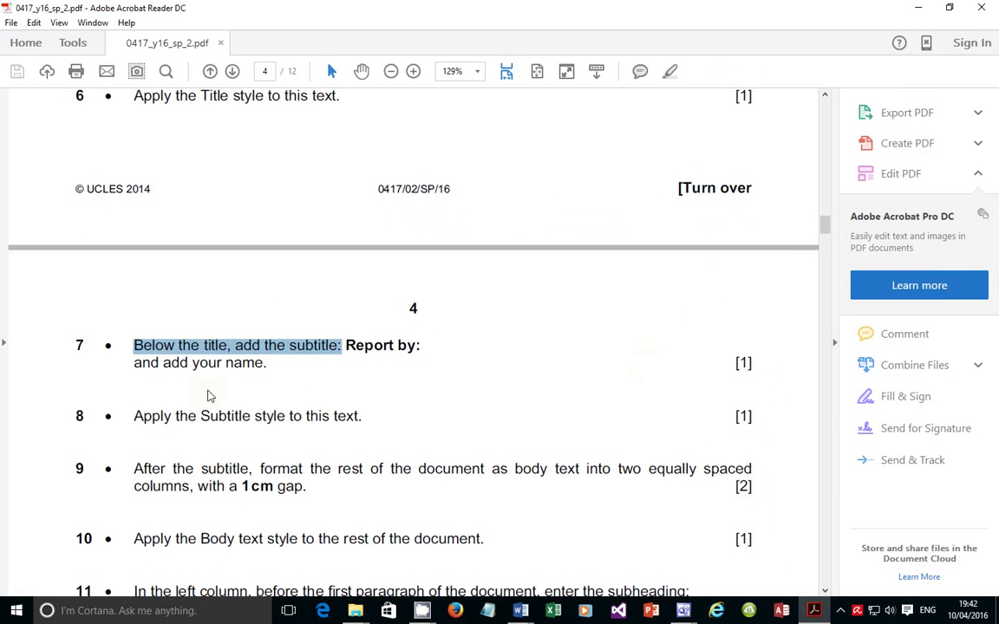
drag(132, 418, 347, 422)
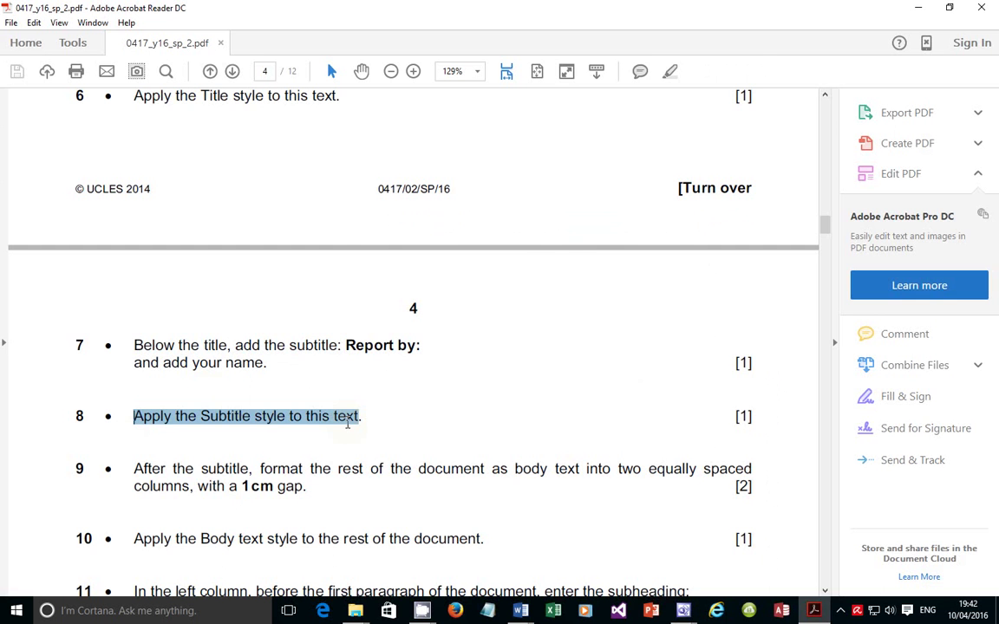
key(alt+Tab)
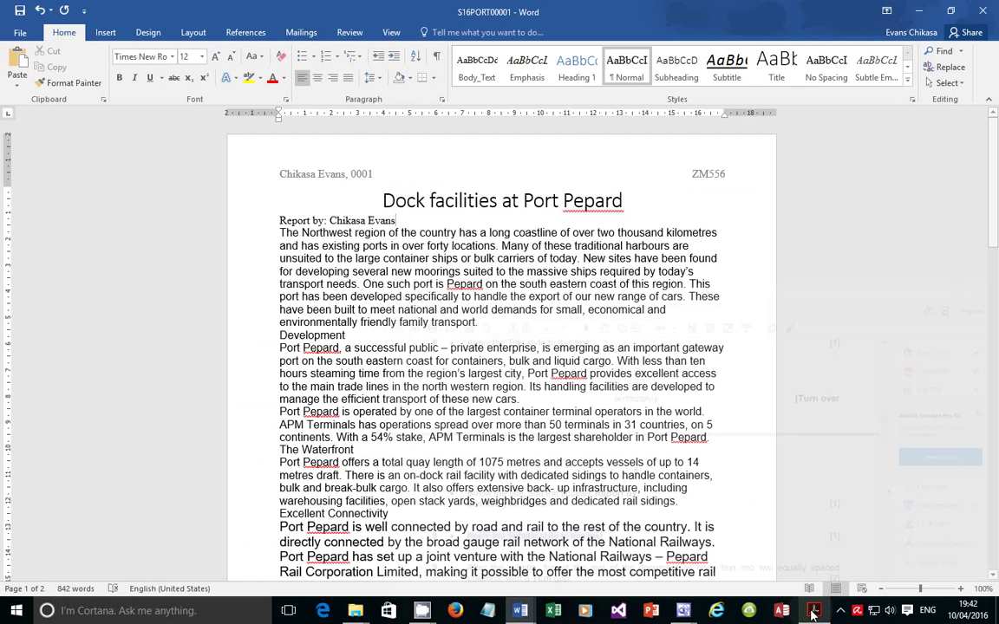
triple_click(320, 221)
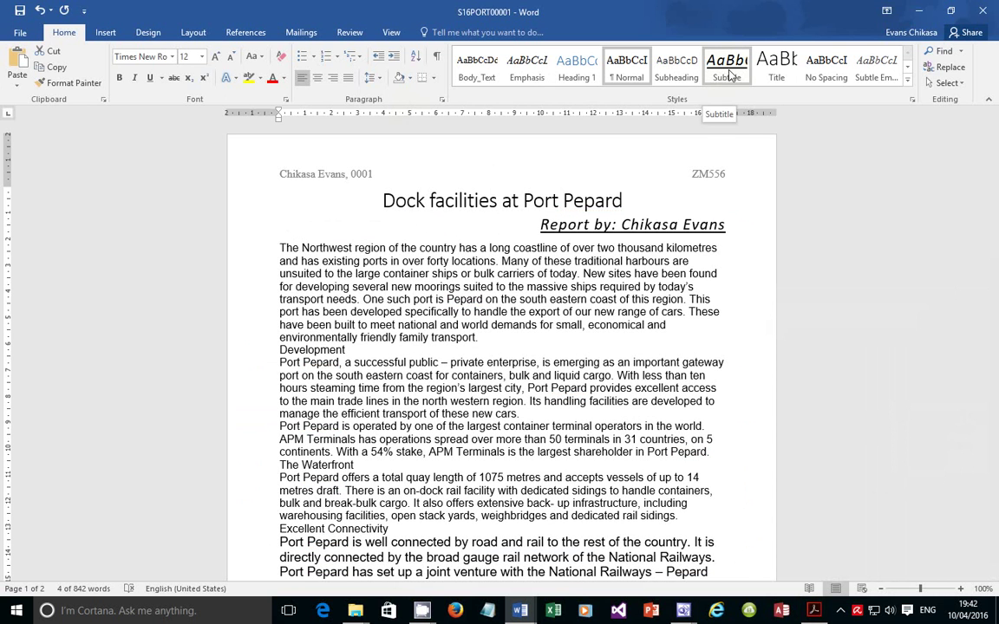
click(728, 69)
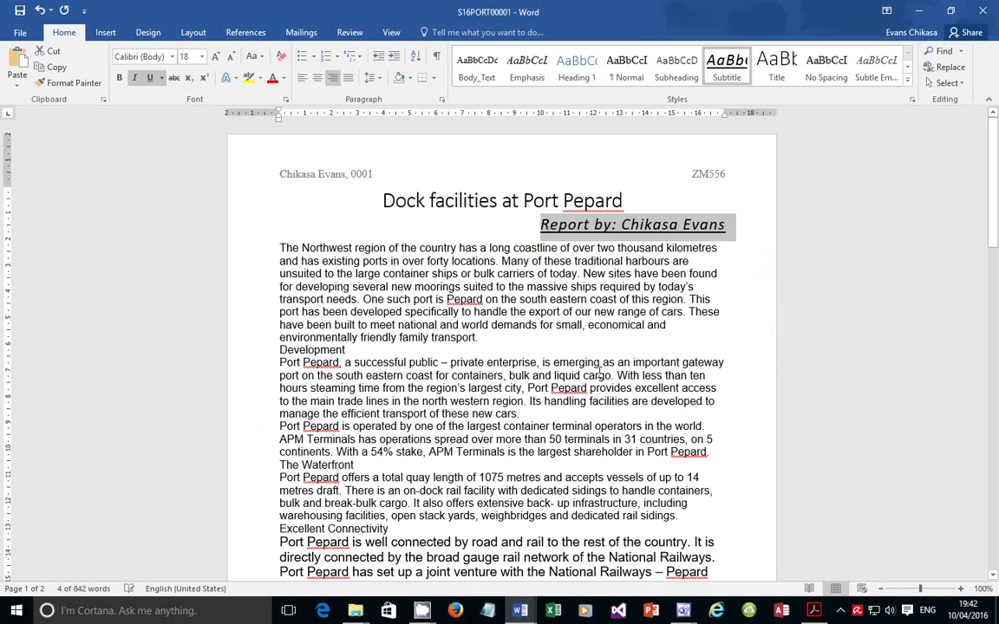
click(814, 611)
Review task 9's two-column instruction, then select the report body text below the subtitle
scroll(234, 408, down, 2)
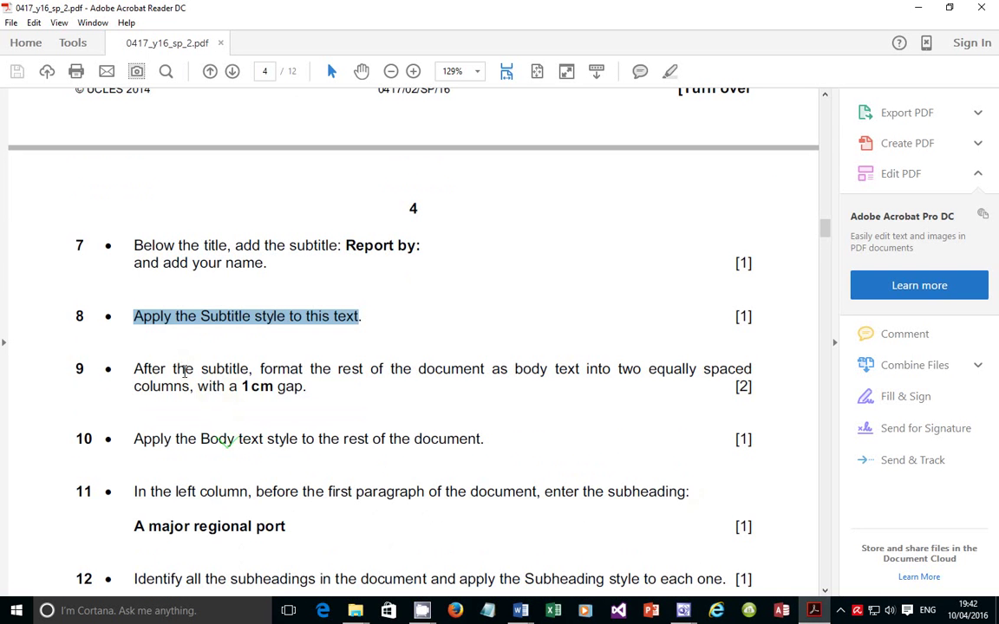
drag(271, 370, 698, 371)
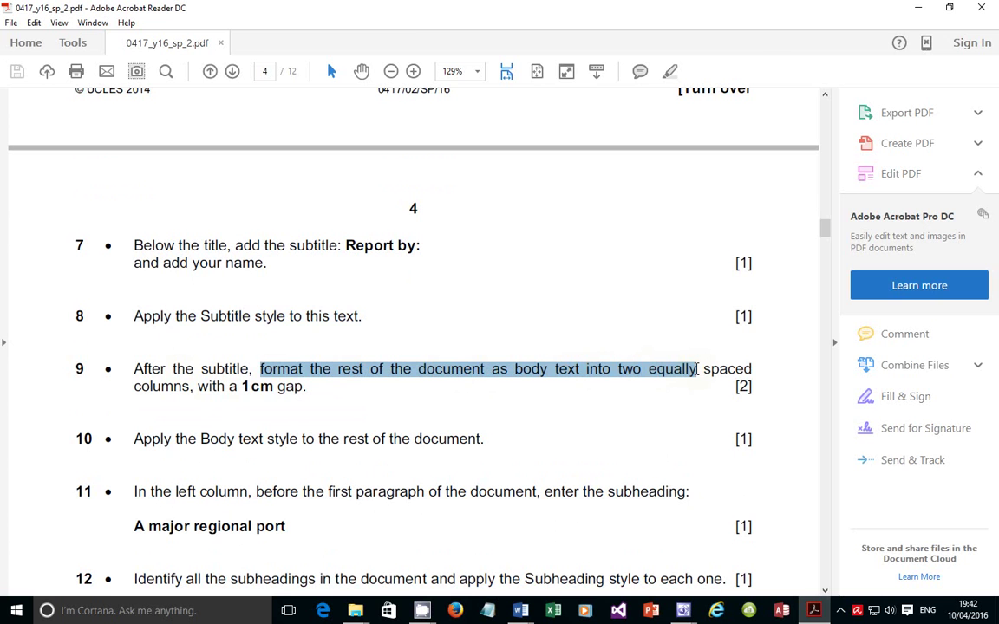
click(813, 611)
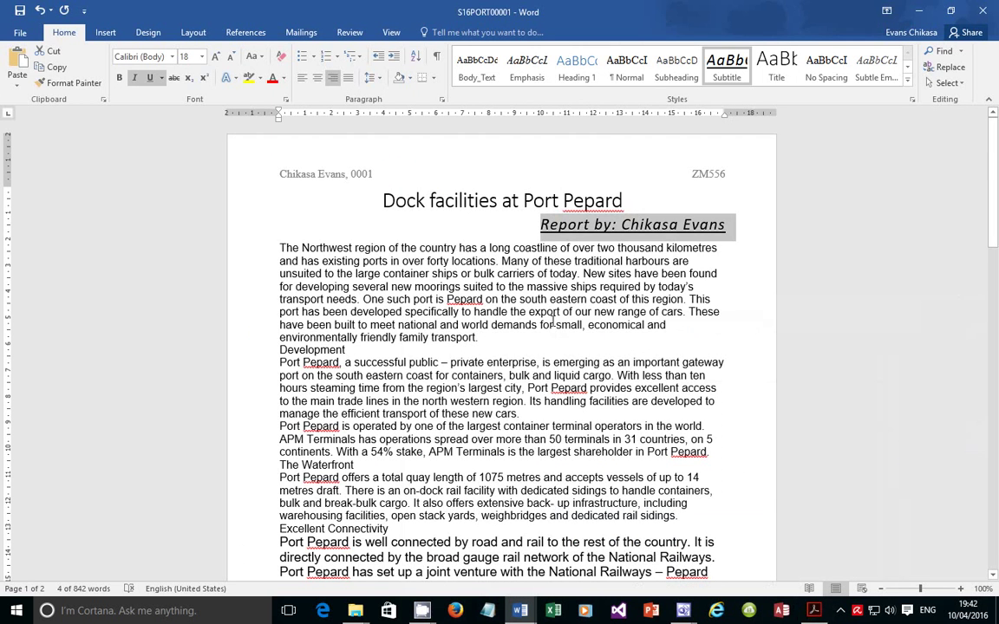
drag(278, 242, 704, 176)
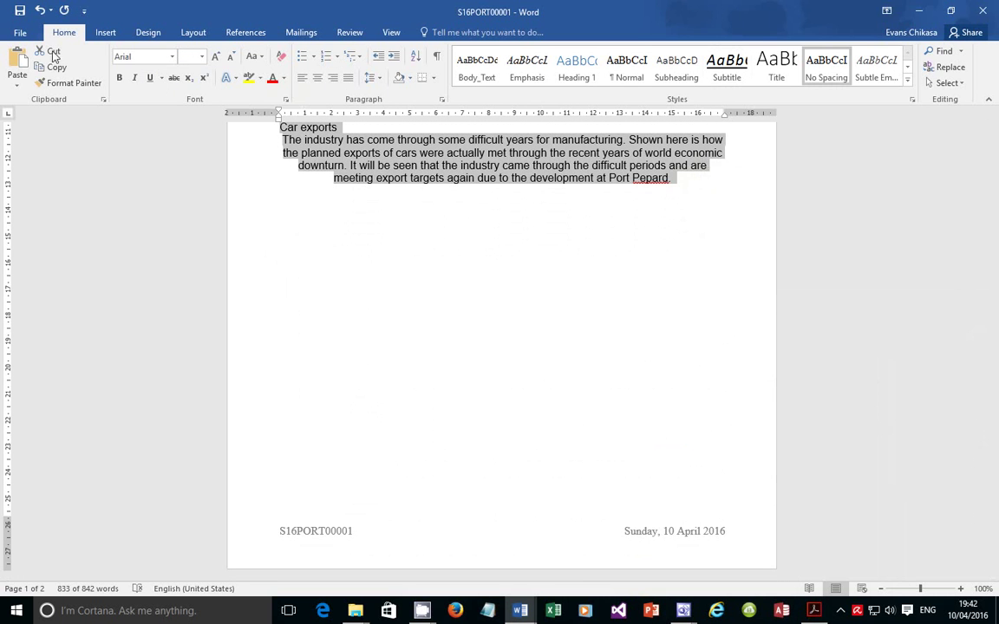
Format the selected body text as two columns with 1 cm spacing via More Columns
click(194, 33)
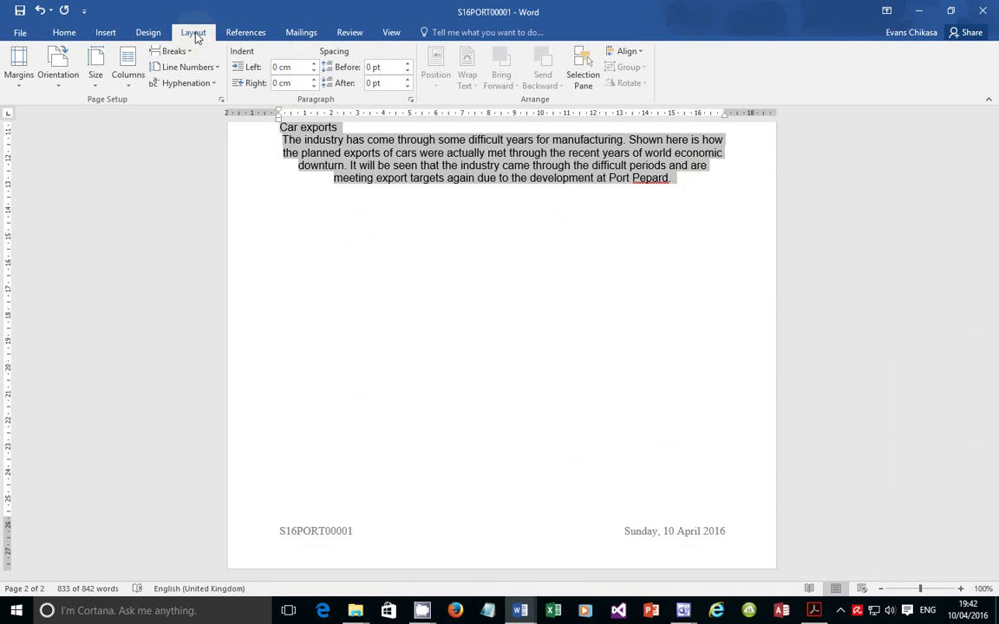
click(127, 75)
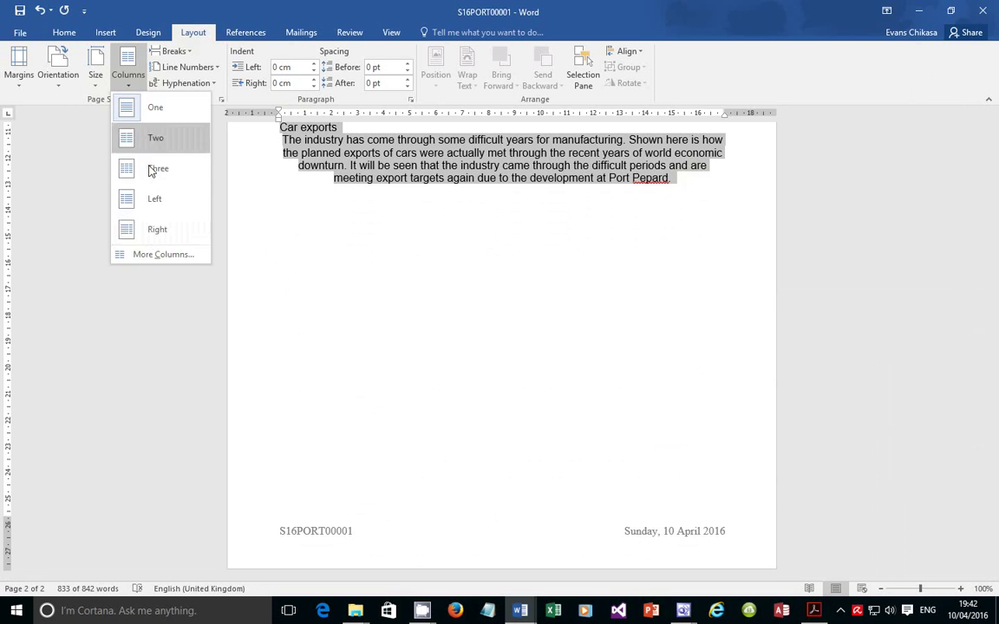
click(143, 255)
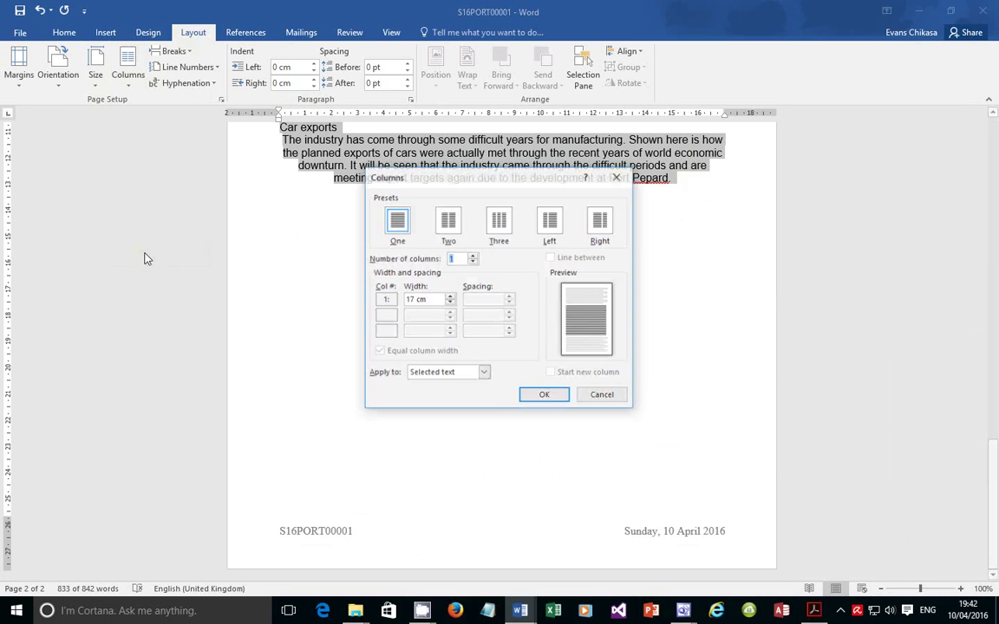
click(450, 229)
drag(494, 299, 421, 299)
text(1)
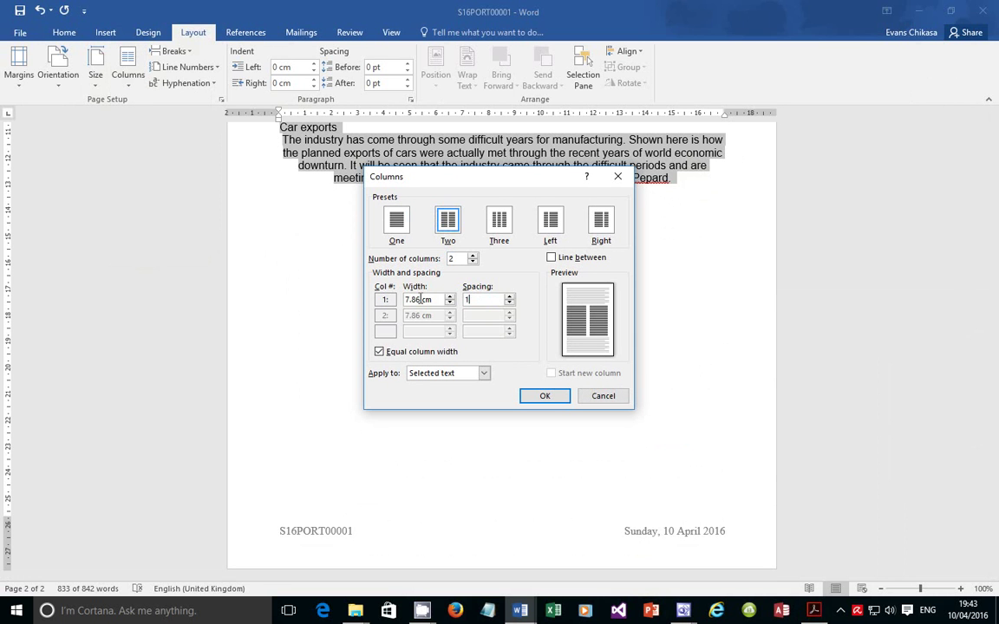
click(544, 396)
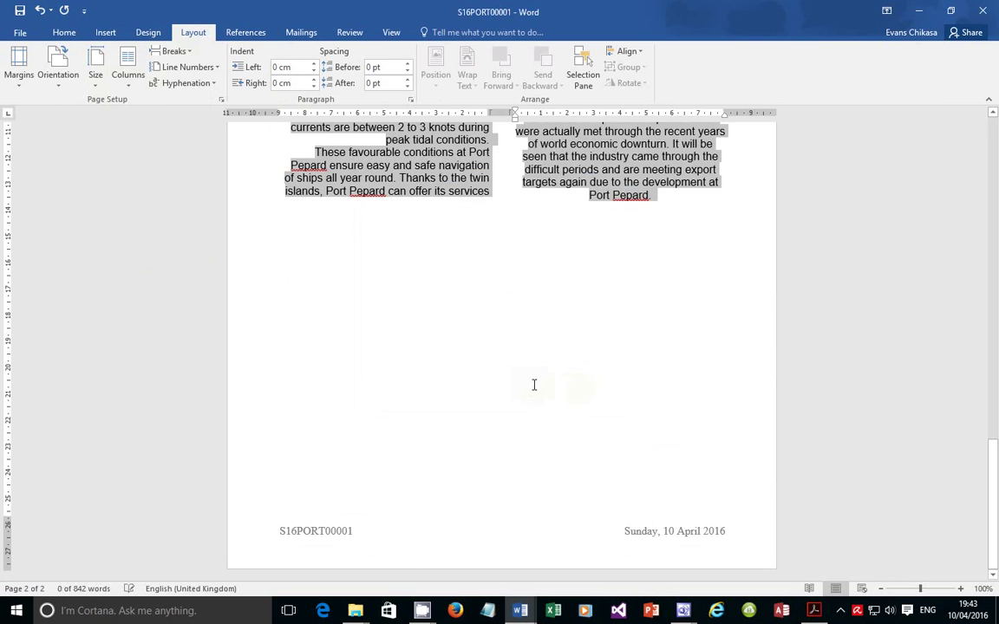
scroll(650, 384, up, 1)
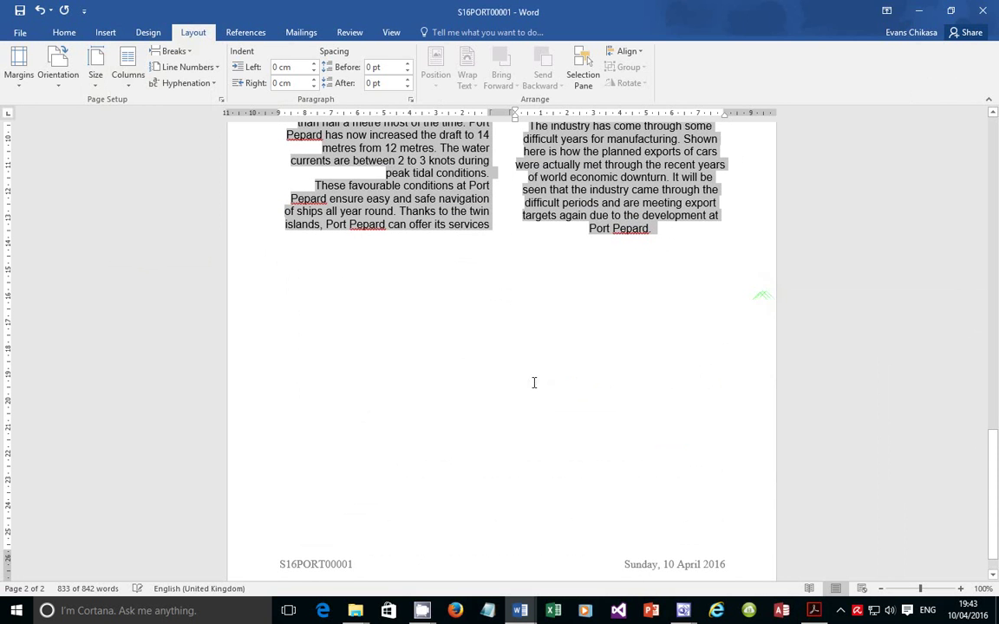
Read task 10's Body text style instruction in the PDF, then return to the S16PORT00001 report
key(alt+Tab)
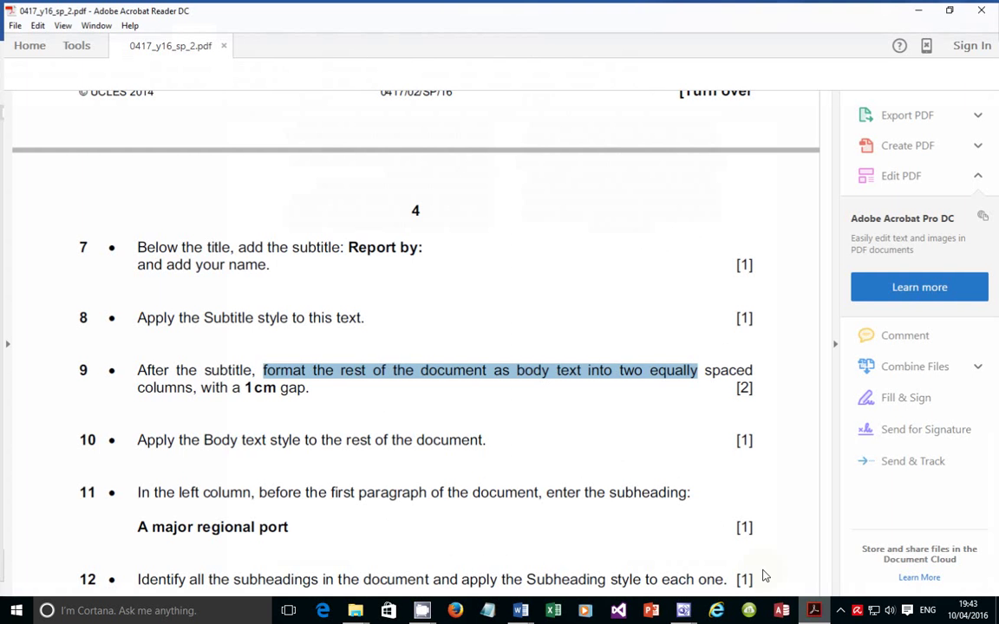
drag(132, 435, 479, 438)
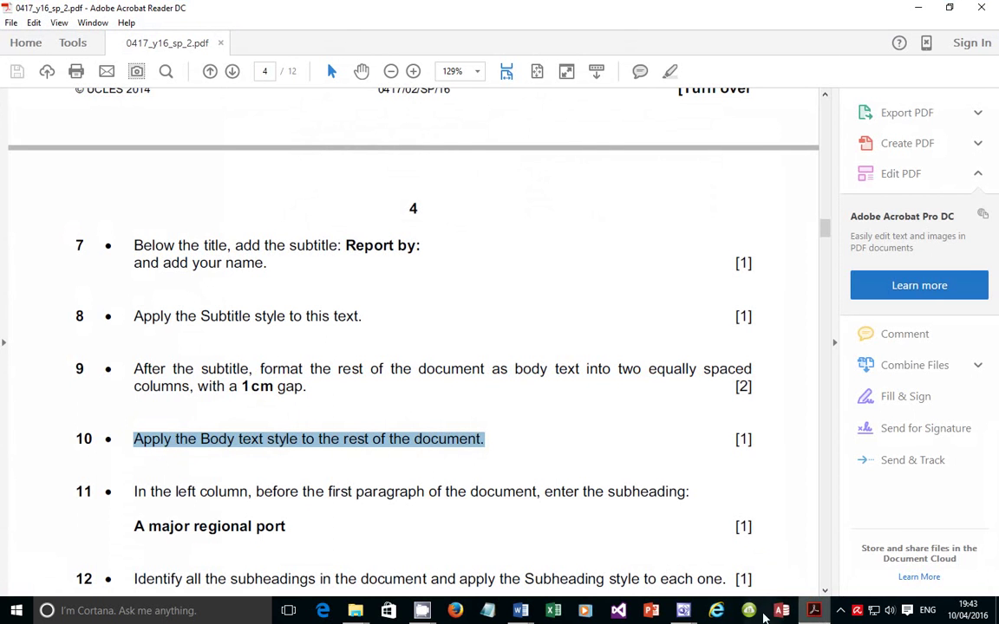
mouse_move(520, 610)
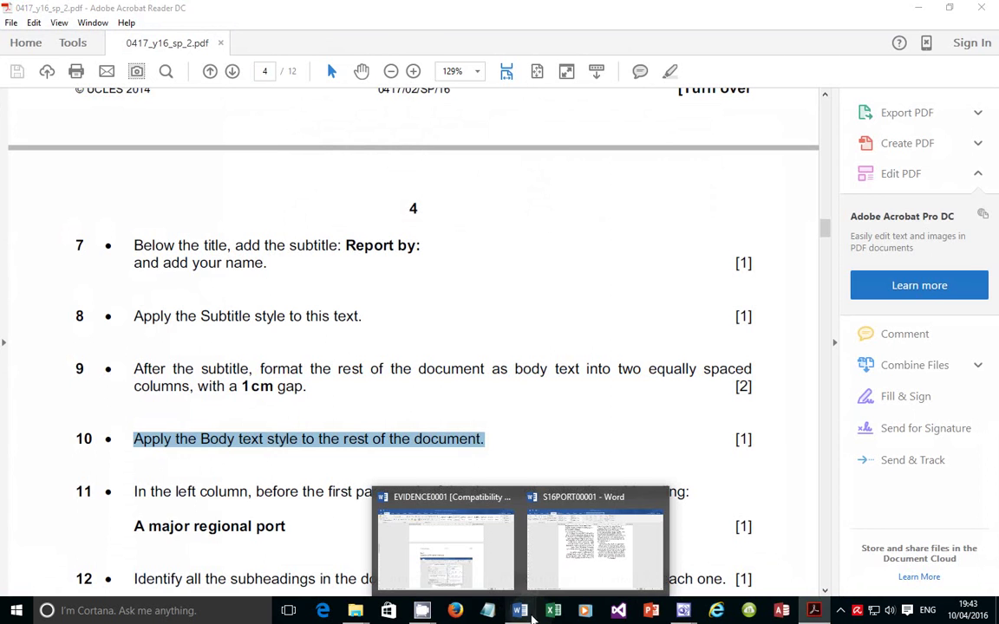
click(612, 568)
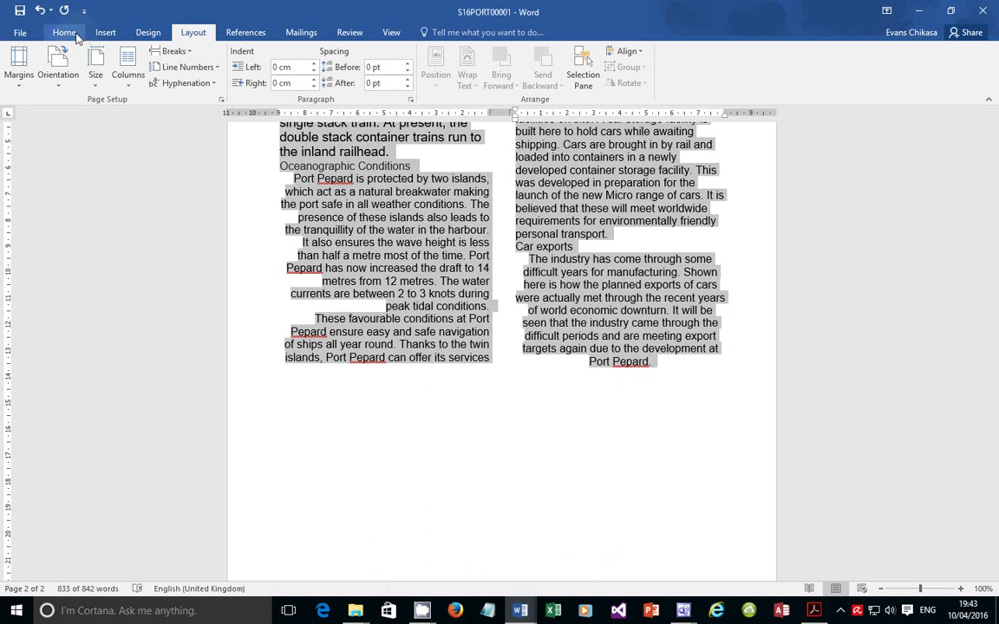
Apply the Body_Text style from the Home Styles gallery to the report's column text
click(64, 32)
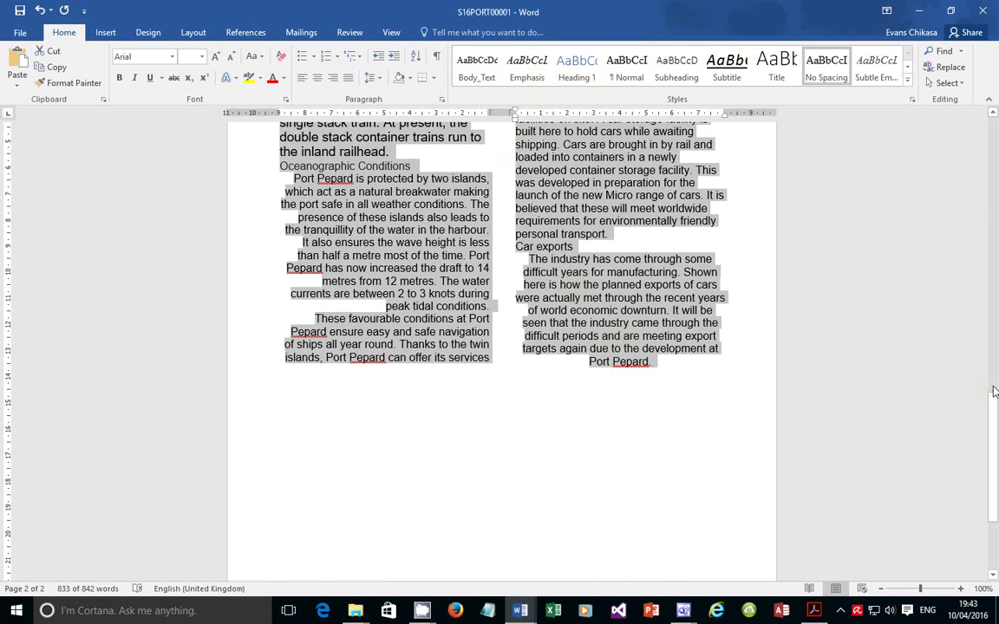
drag(993, 416, 996, 284)
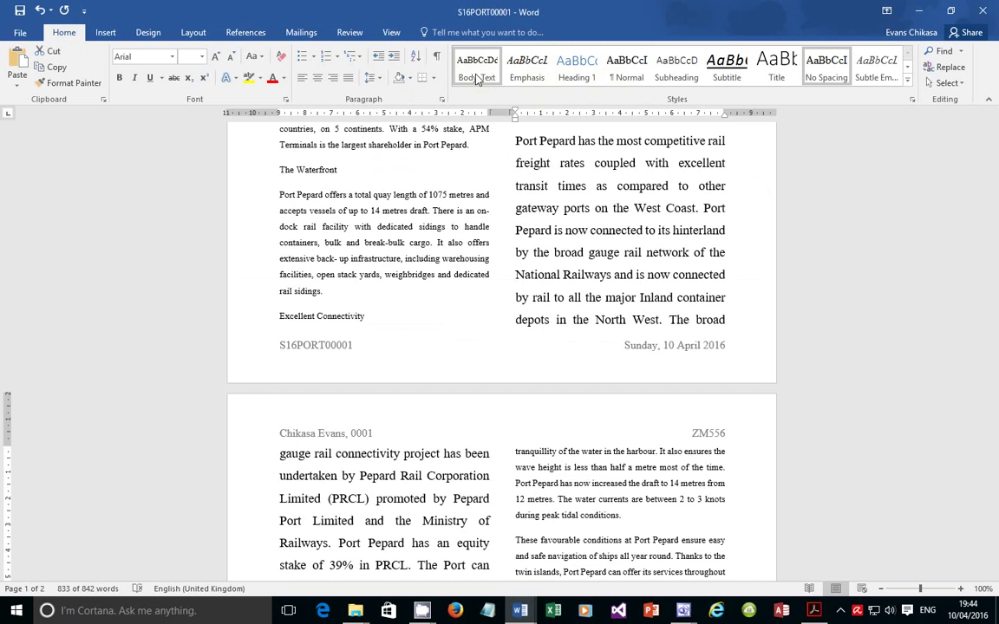
key(ctrl+a)
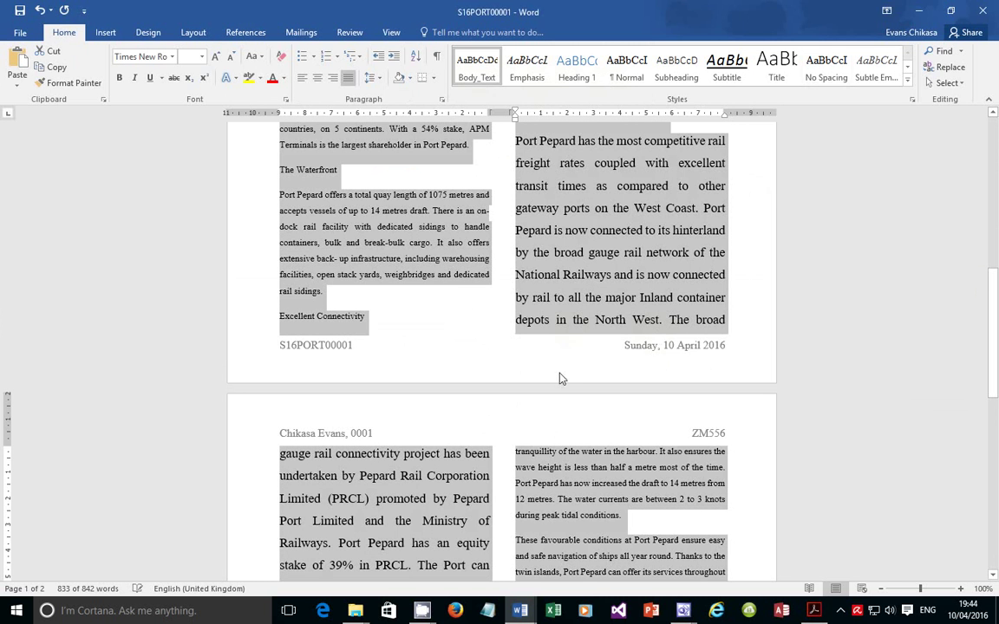
scroll(503, 356, up, 6)
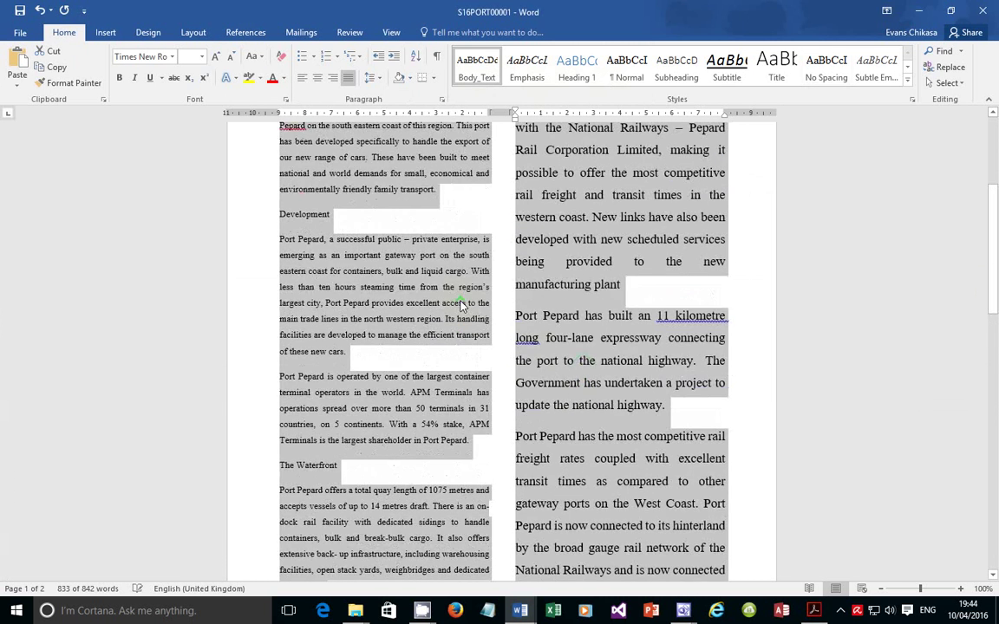
scroll(462, 306, up, 2)
click(482, 292)
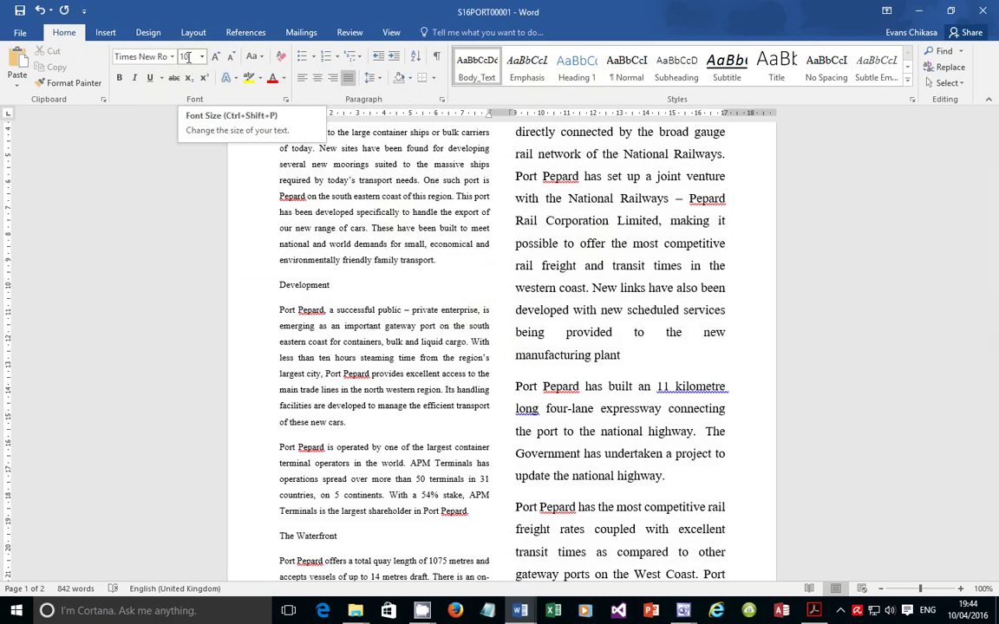
click(661, 220)
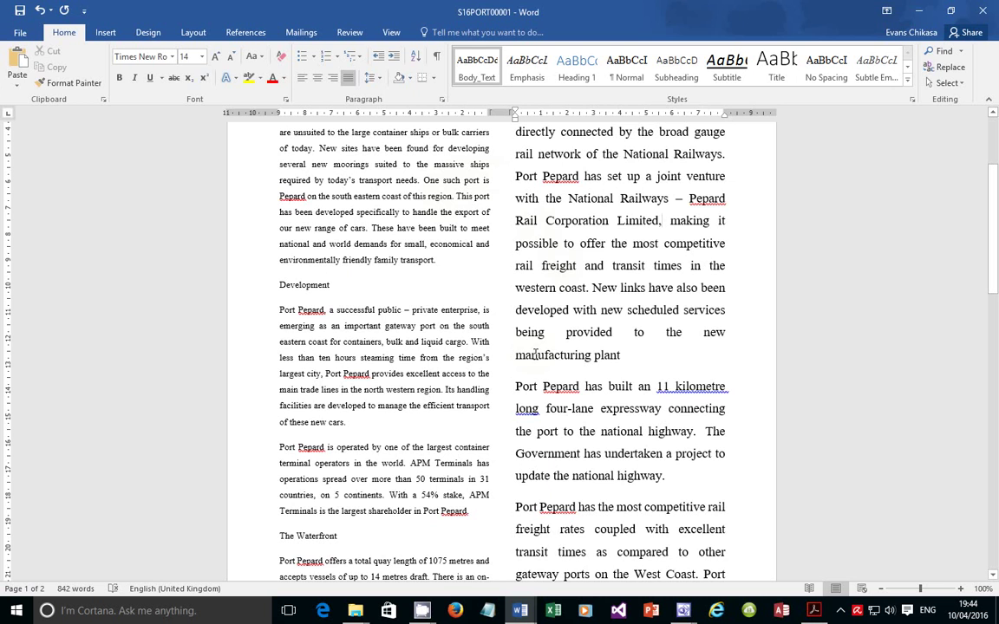
scroll(536, 354, up, 1)
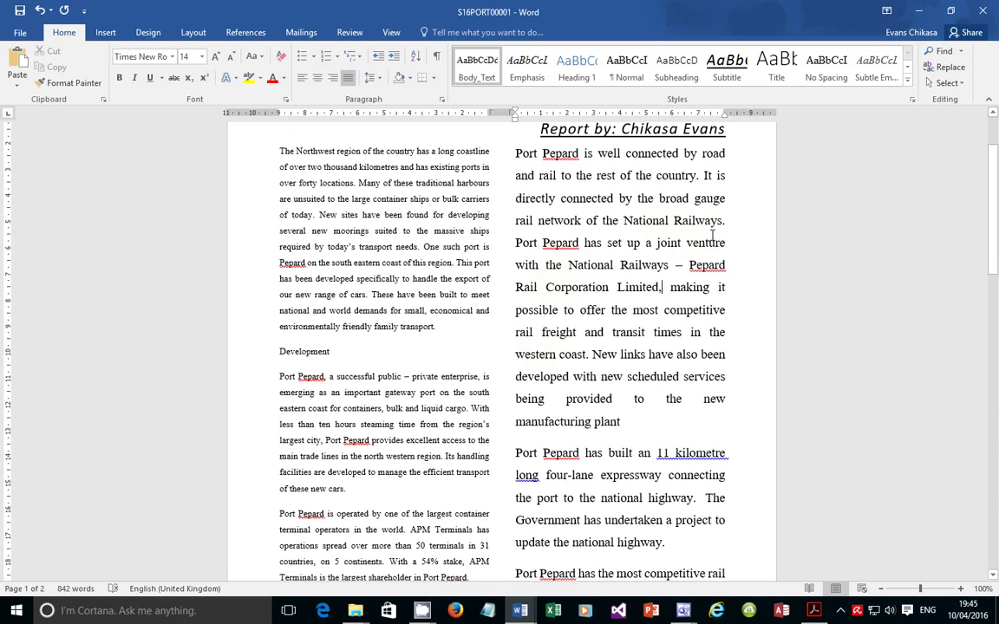
Restyle the right column's first, 11 kilometre expressway and competitive rail freight paragraphs as Body_Text
triple_click(605, 220)
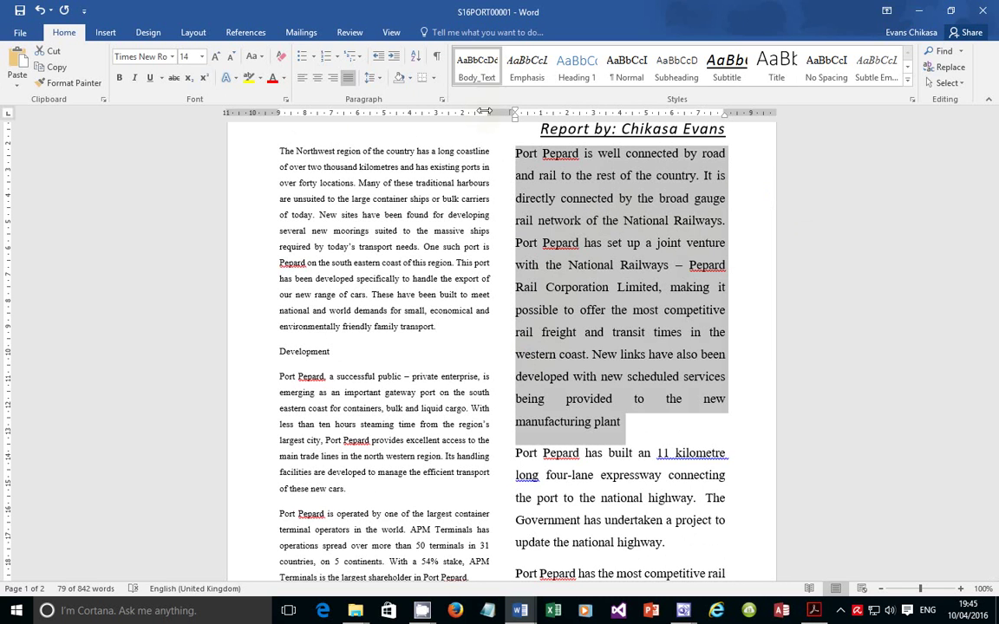
click(476, 66)
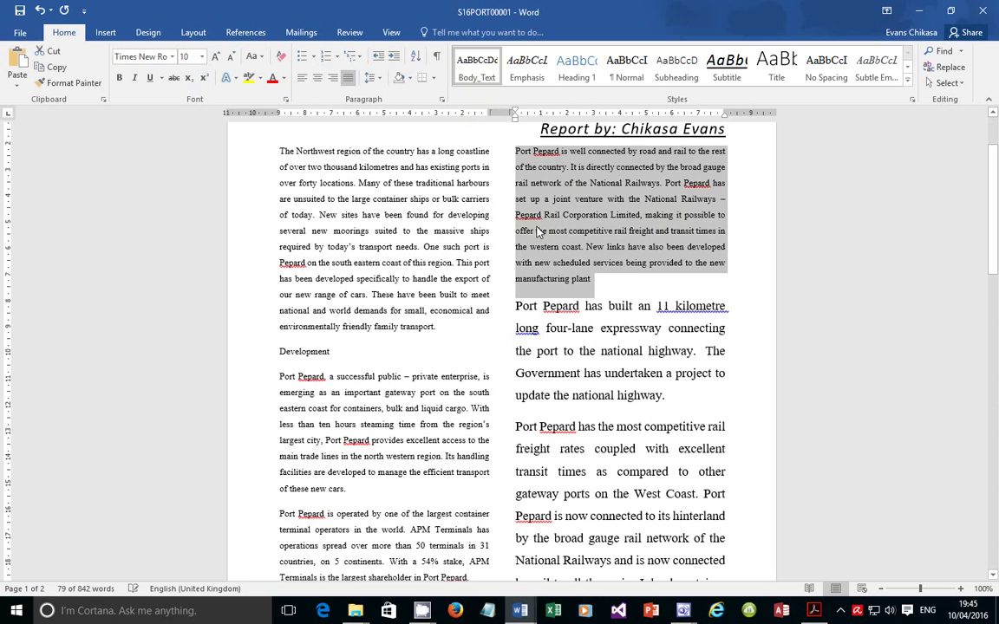
triple_click(537, 314)
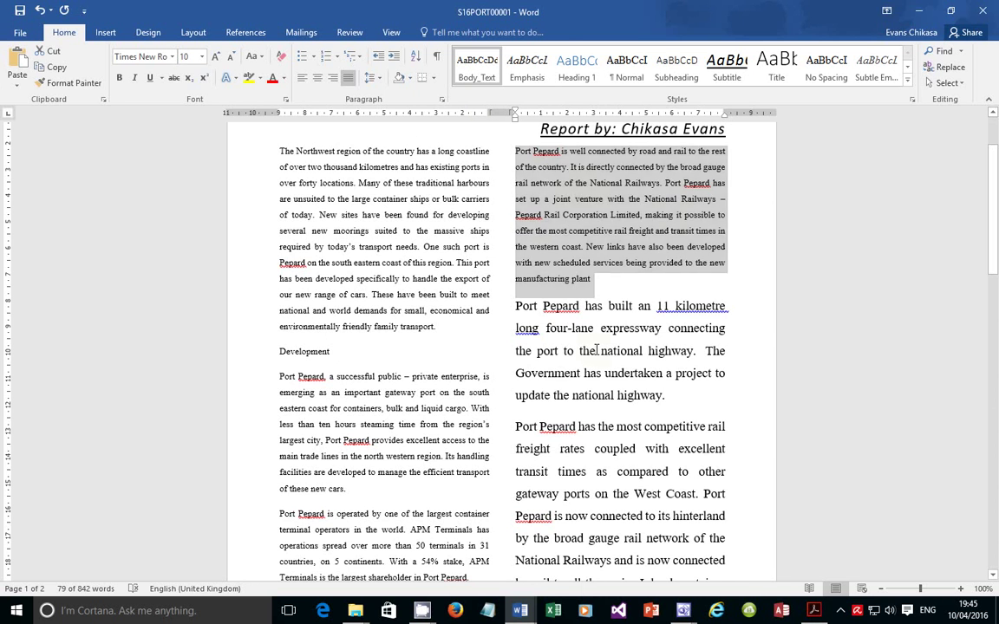
click(475, 66)
triple_click(591, 423)
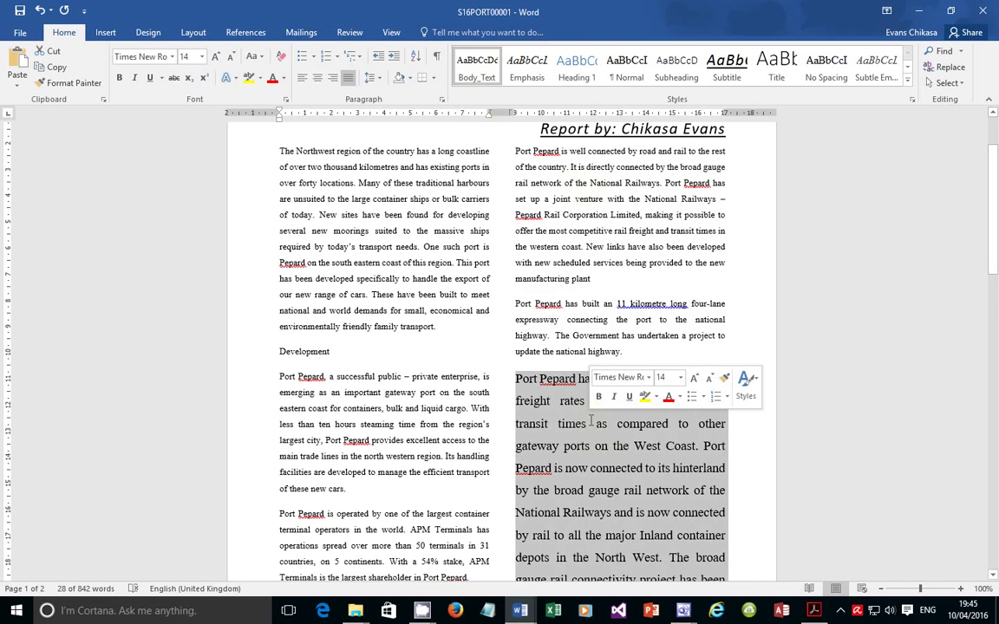
click(475, 70)
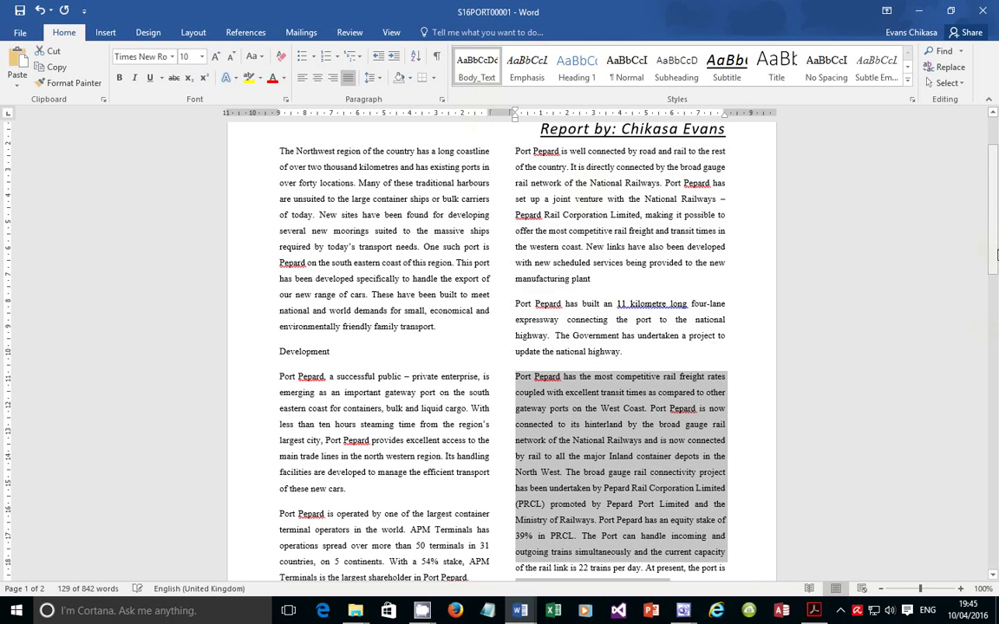
Restyle the double stacked container trains paragraph as Body_Text
drag(997, 254, 996, 429)
scroll(900, 336, down, 1)
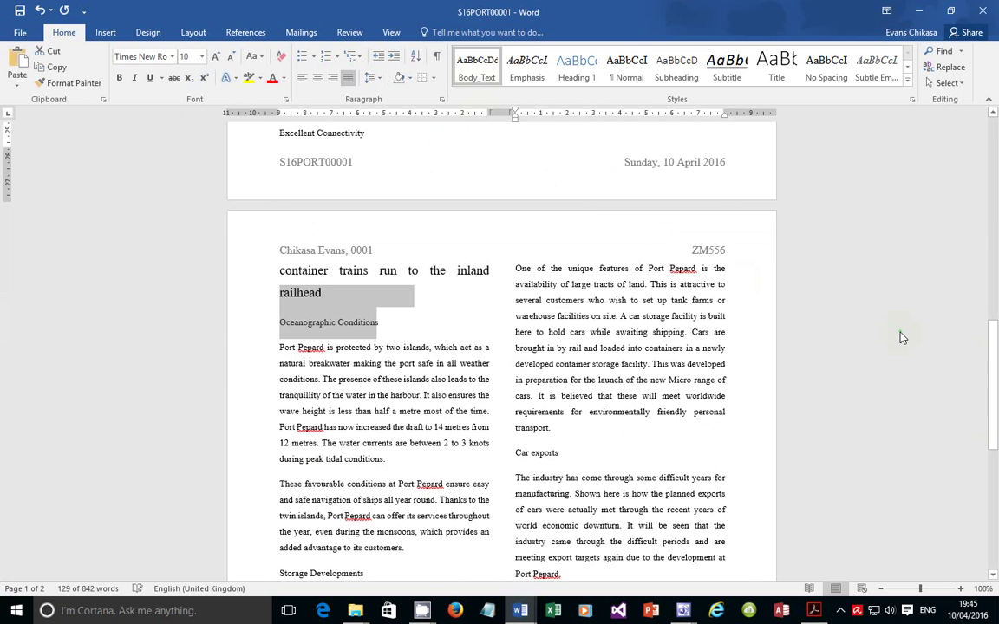
scroll(900, 337, up, 3)
triple_click(598, 201)
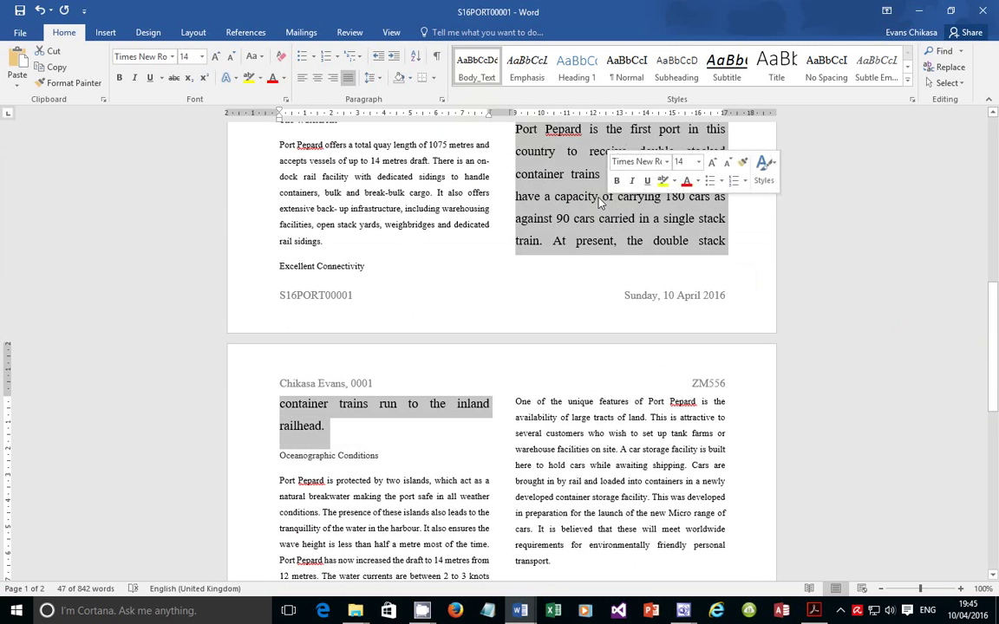
click(476, 69)
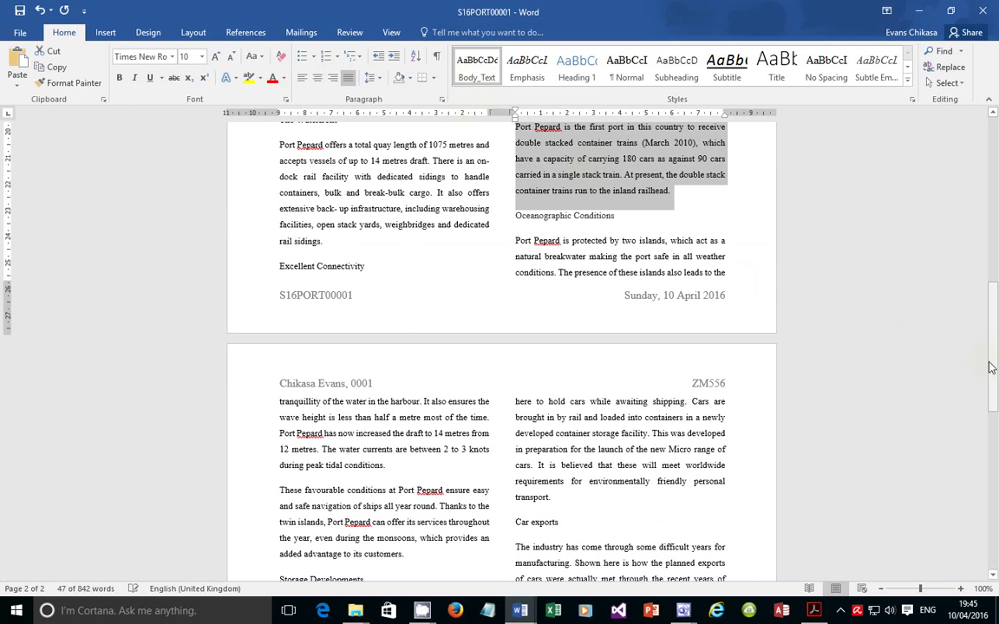
drag(997, 345, 995, 164)
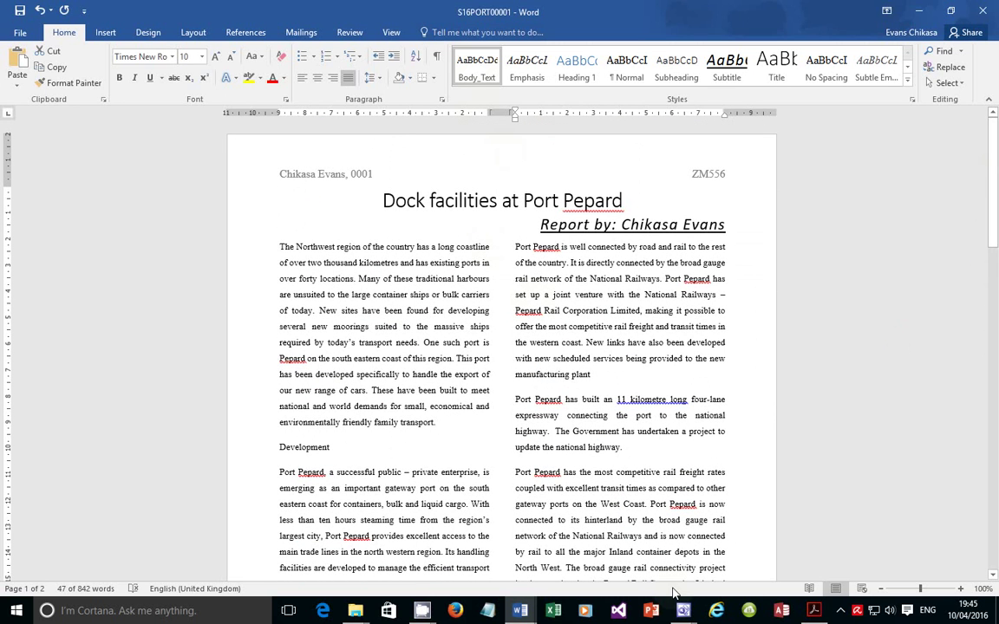
Bring the exam instructions PDF forward at item 11, the subheading A major regional port
mouse_move(821, 618)
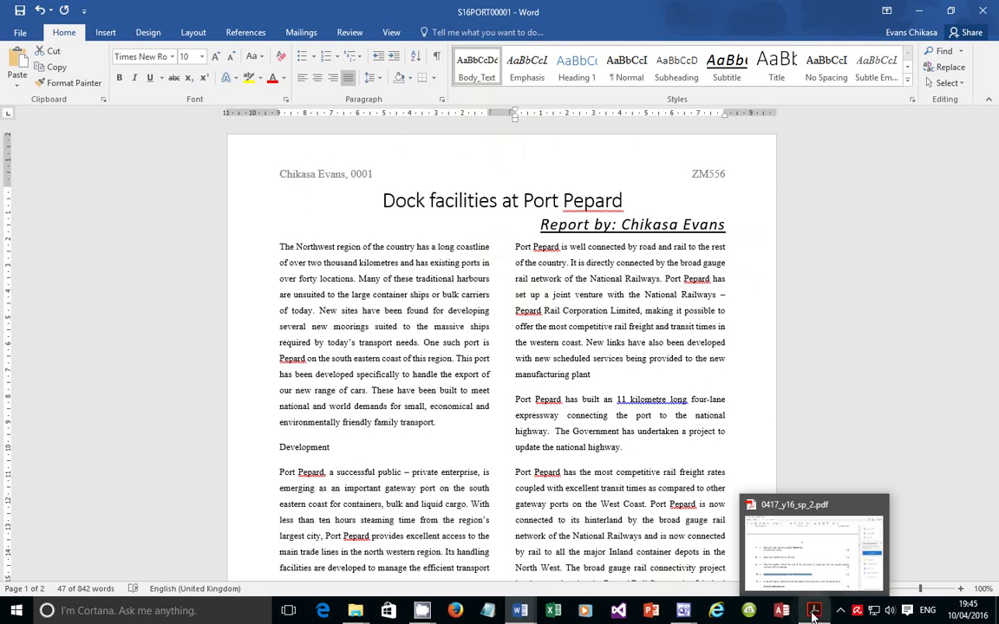
click(772, 521)
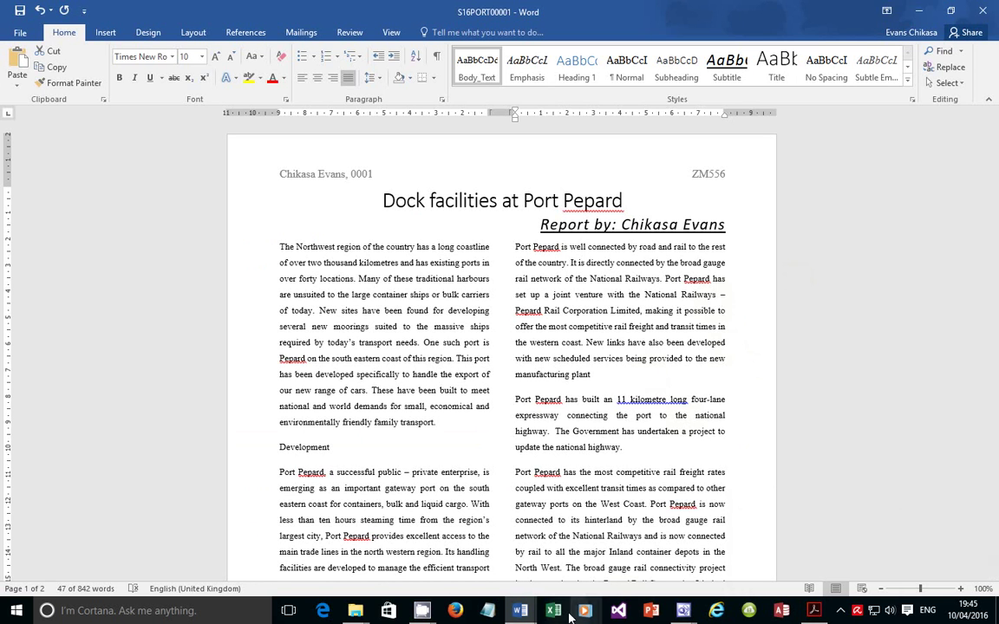
click(520, 611)
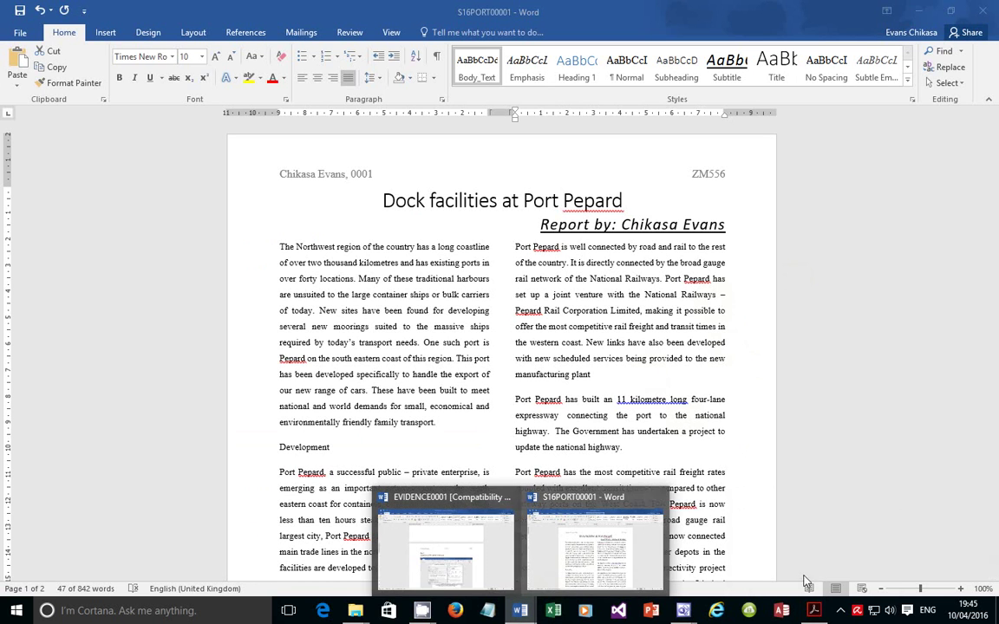
click(813, 611)
scroll(266, 446, down, 3)
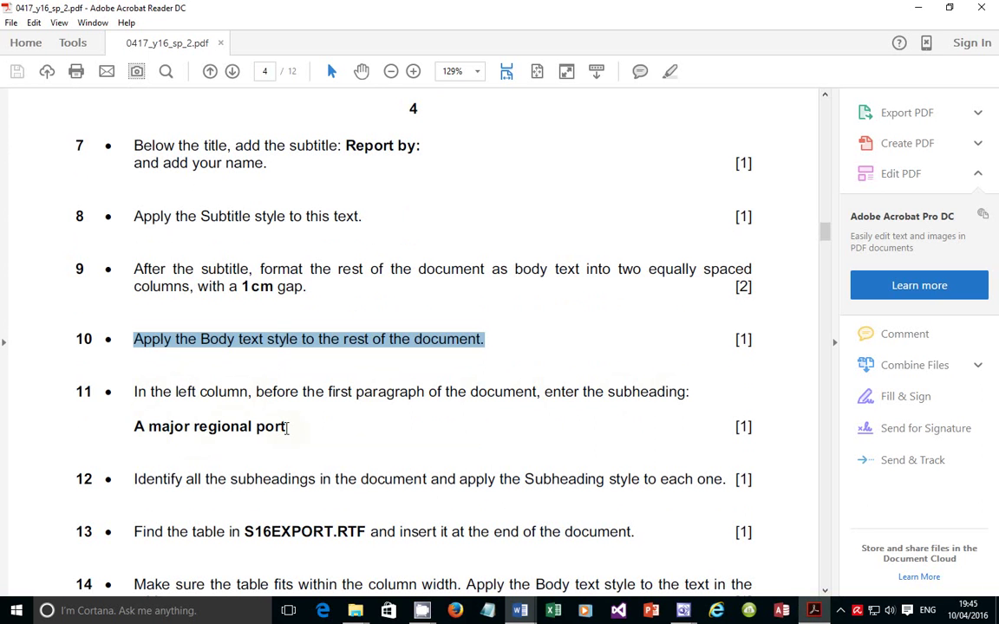
Copy 'A major regional port' from the PDF and paste it on a new line above 'The Northwest'
drag(287, 427, 132, 426)
right_click(152, 428)
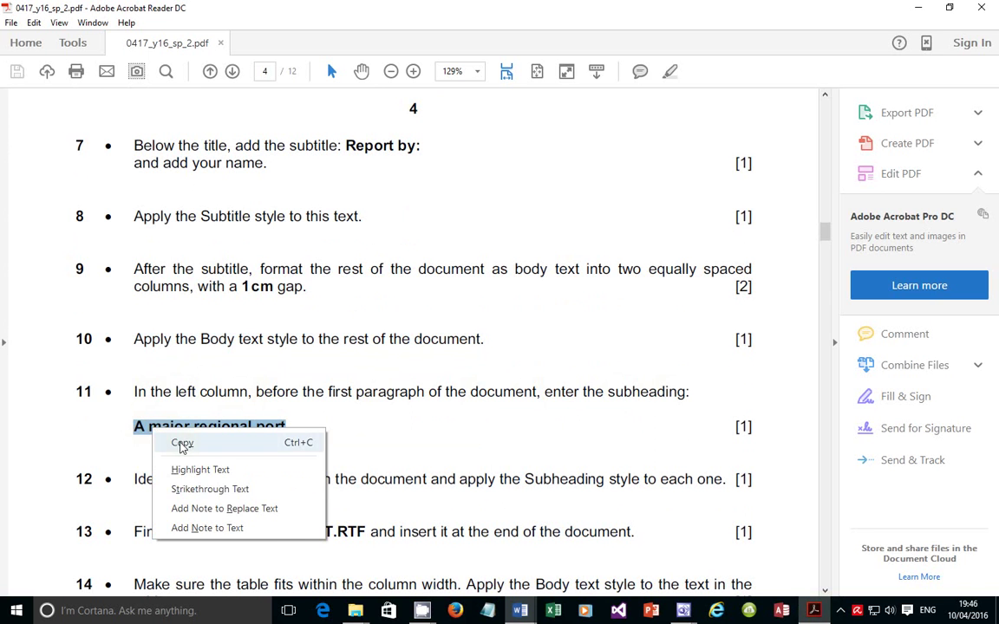
click(182, 444)
key(alt+Tab)
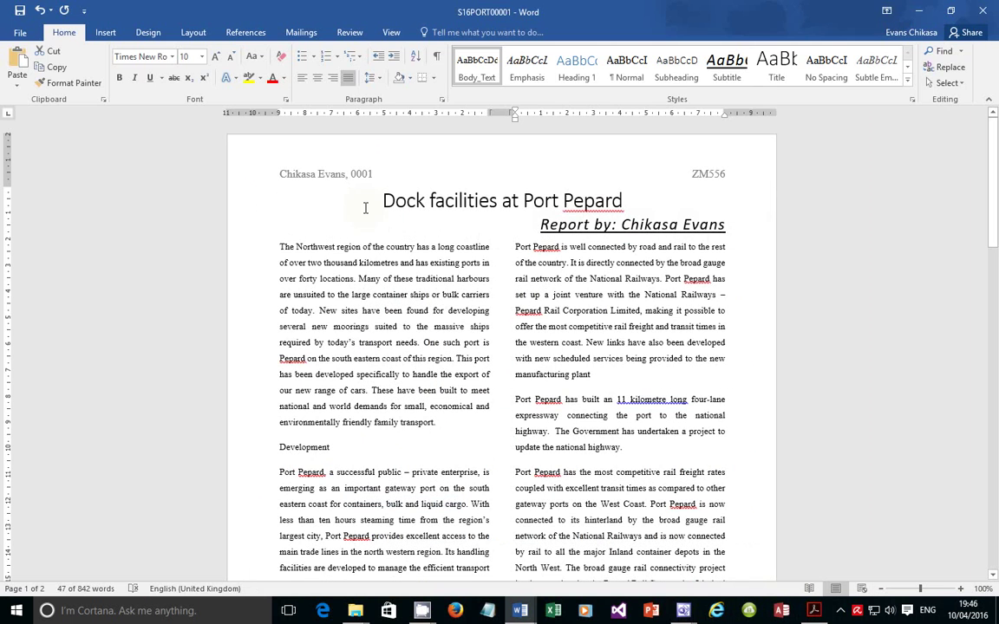
click(280, 246)
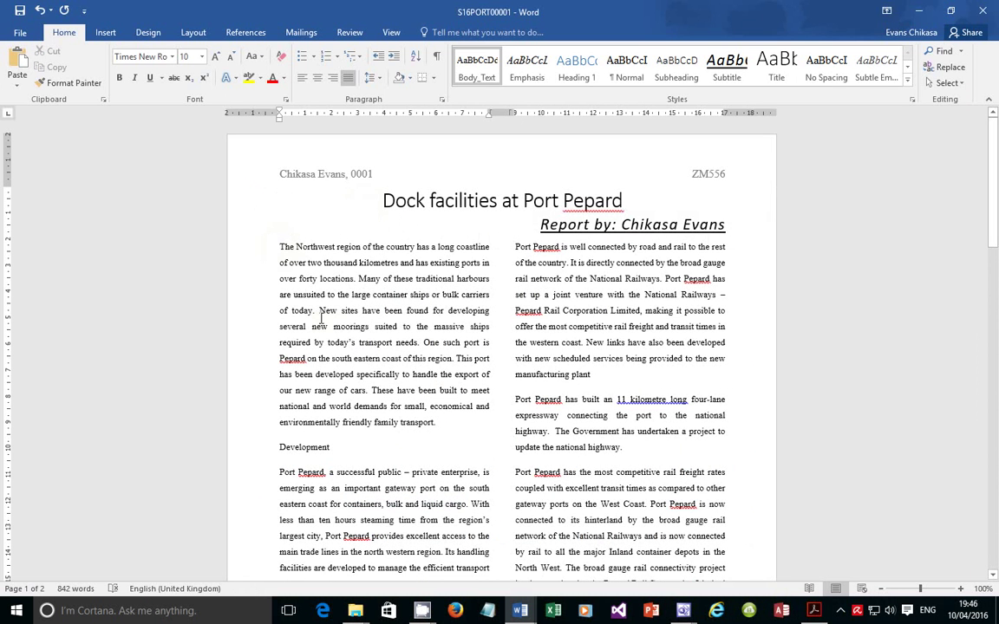
key(Return)
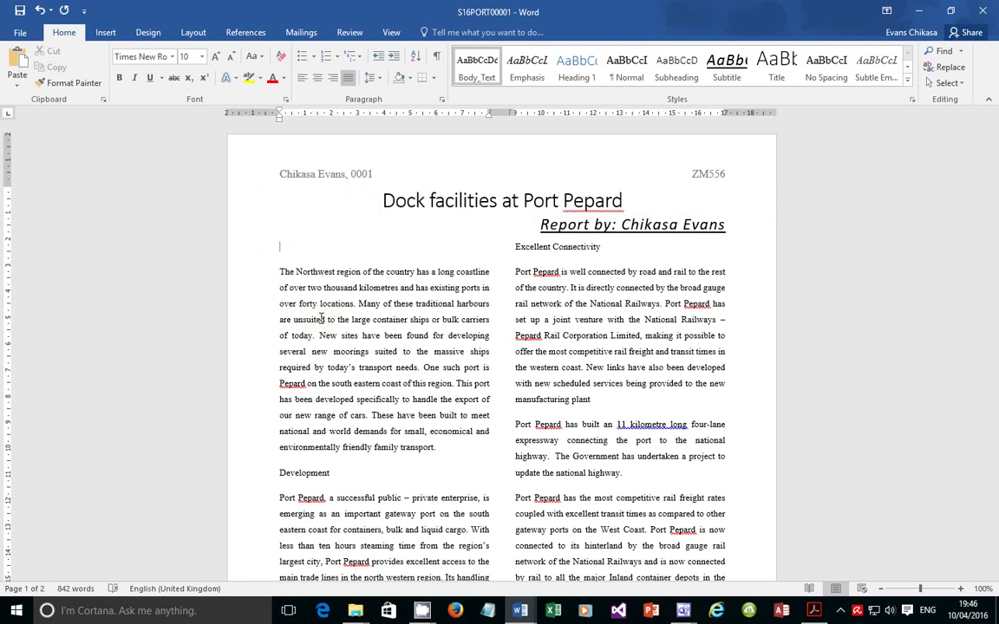
key(ctrl+v)
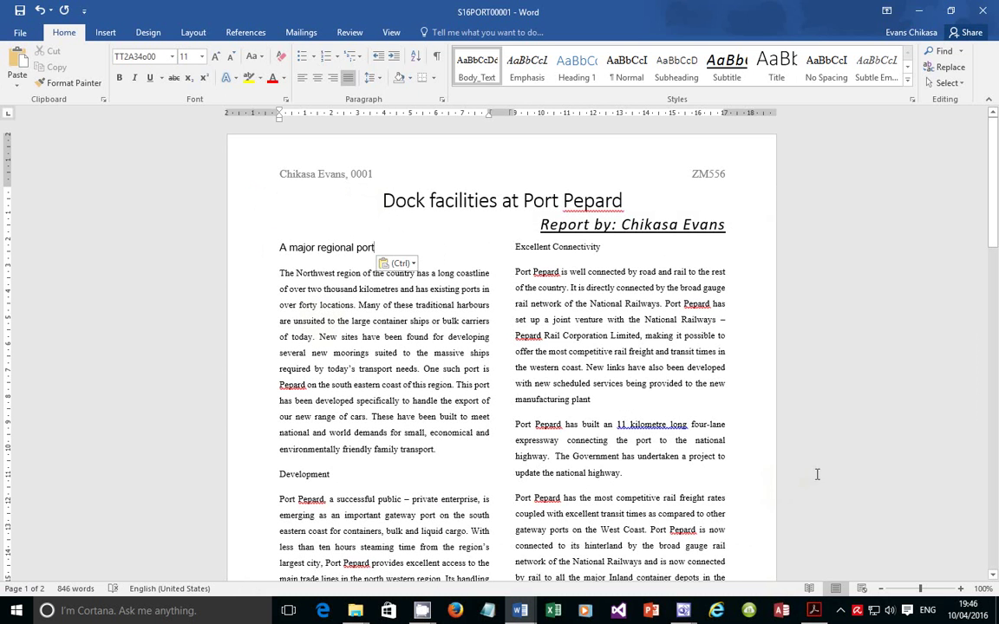
key(alt+Tab)
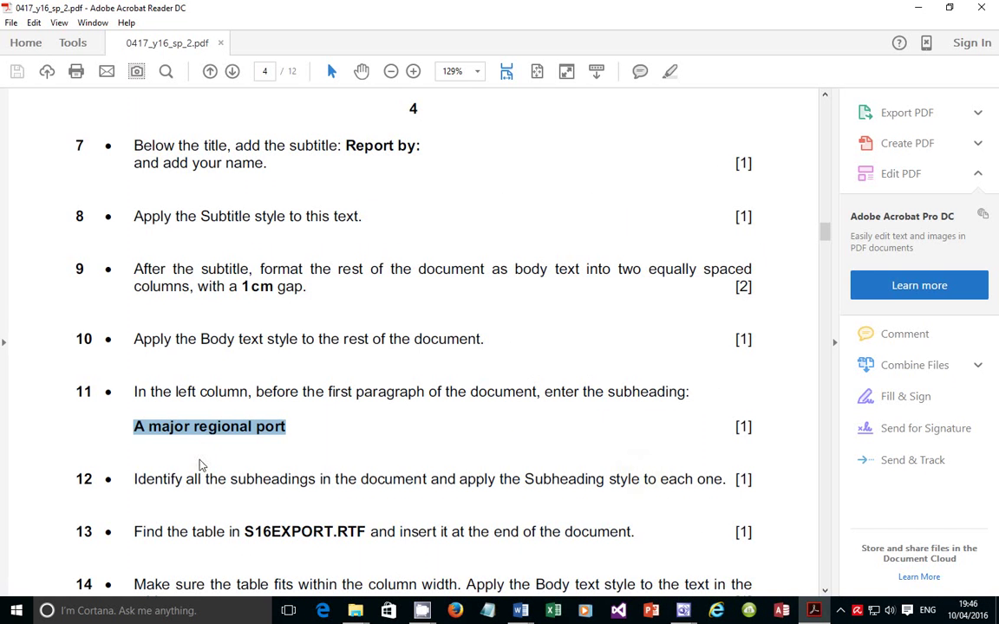
Review items 11 and 12 on the Subheading style, then select the 'A major regional port' heading in Word
drag(135, 480, 714, 488)
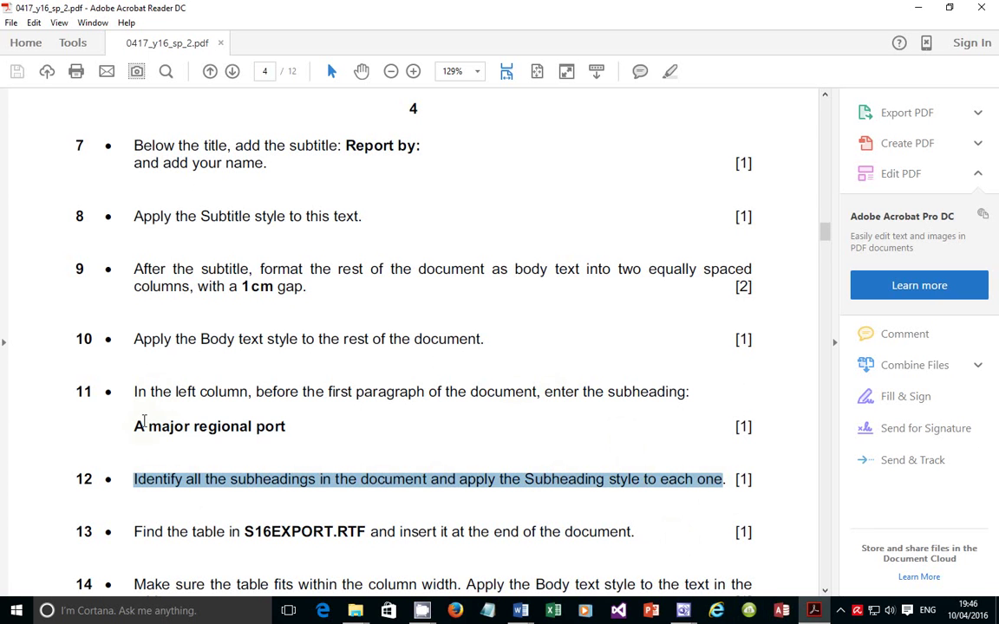
drag(132, 420, 267, 416)
drag(582, 392, 680, 393)
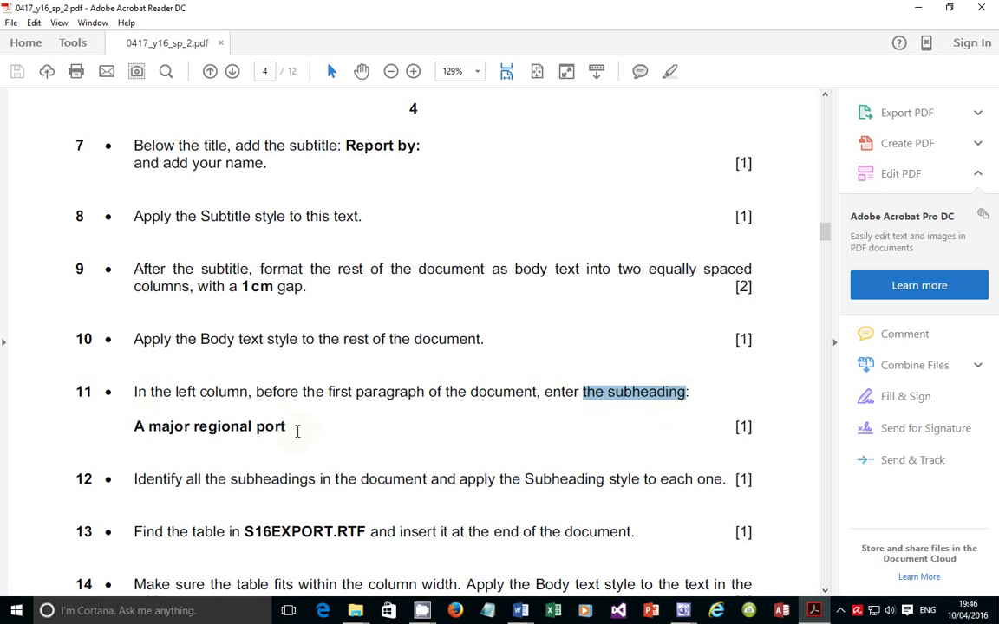
drag(287, 426, 137, 427)
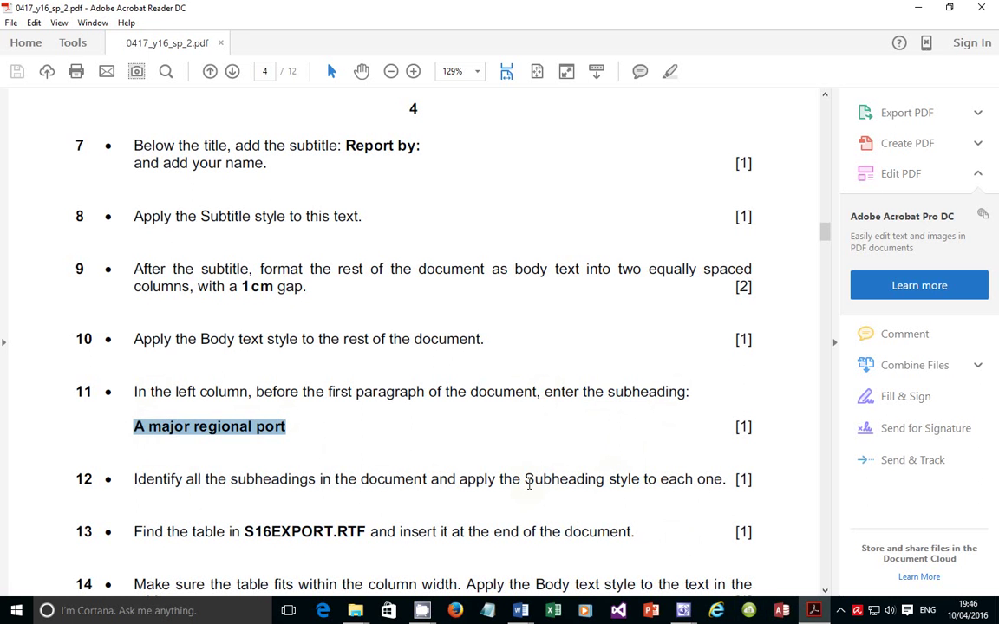
drag(529, 485, 641, 479)
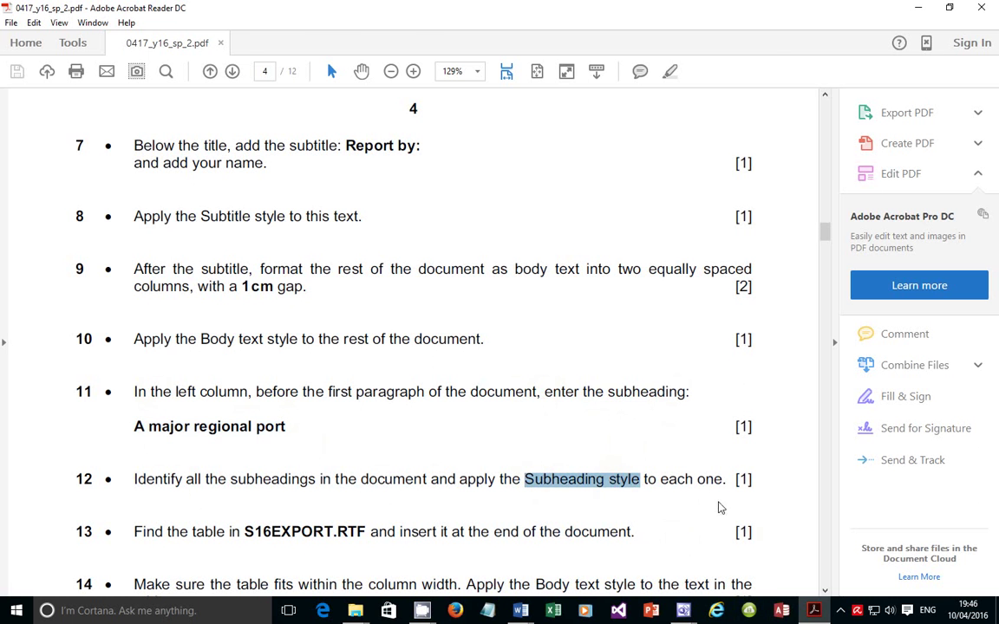
click(816, 611)
triple_click(311, 248)
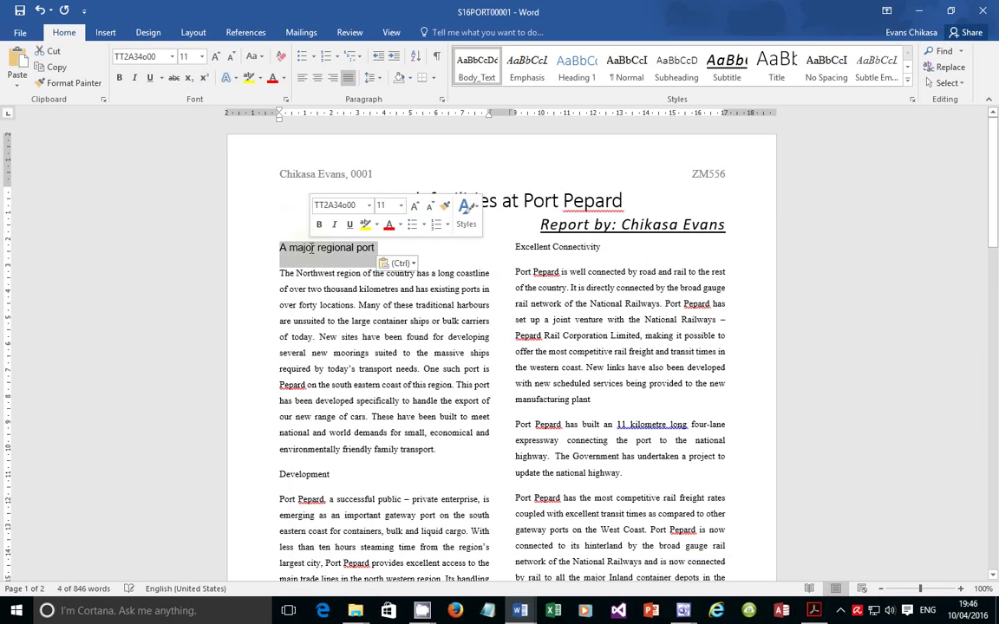
Add the Development and The Waterfront headings to the subheading selection
ctrl+click(305, 476)
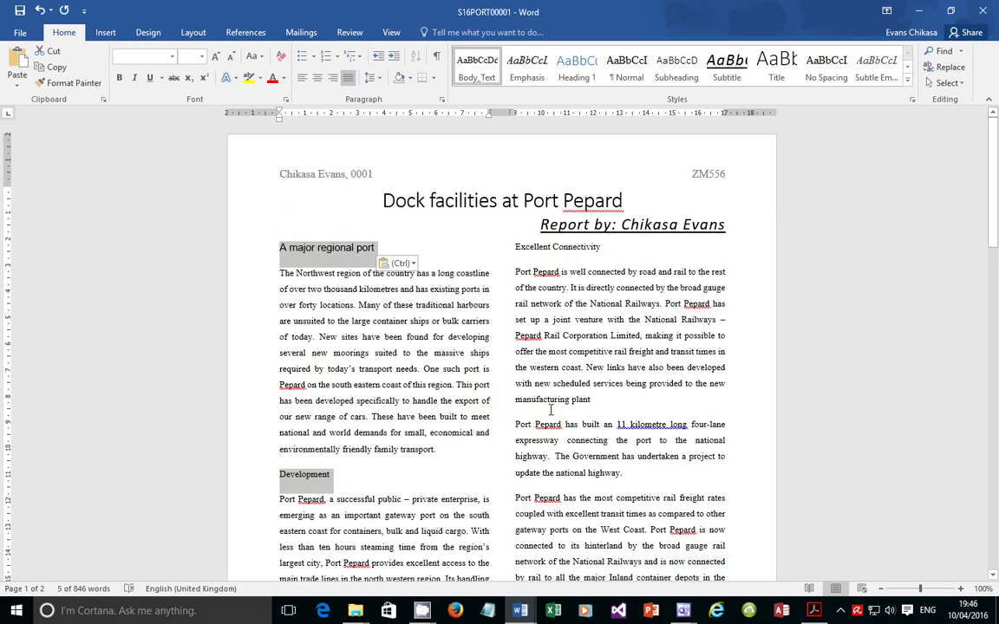
scroll(549, 479, down, 5)
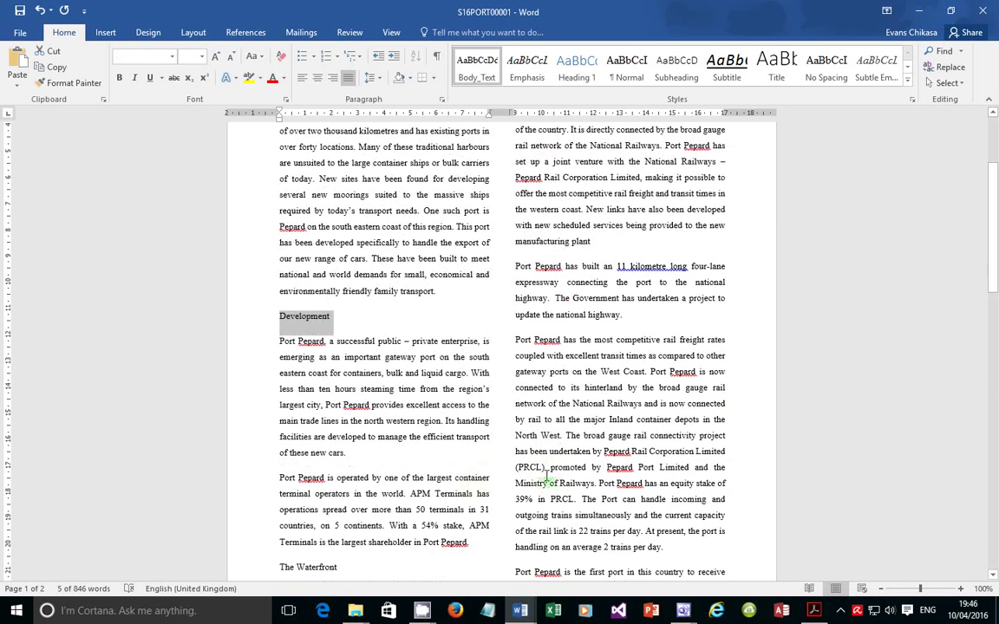
scroll(428, 471, down, 1)
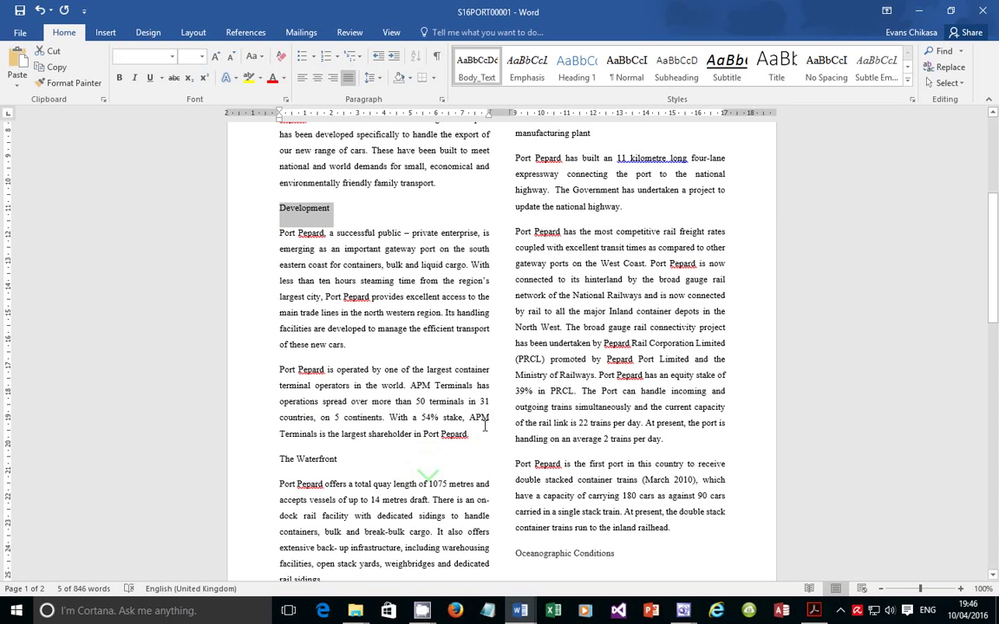
ctrl+double_click(322, 463)
ctrl+double_click(322, 462)
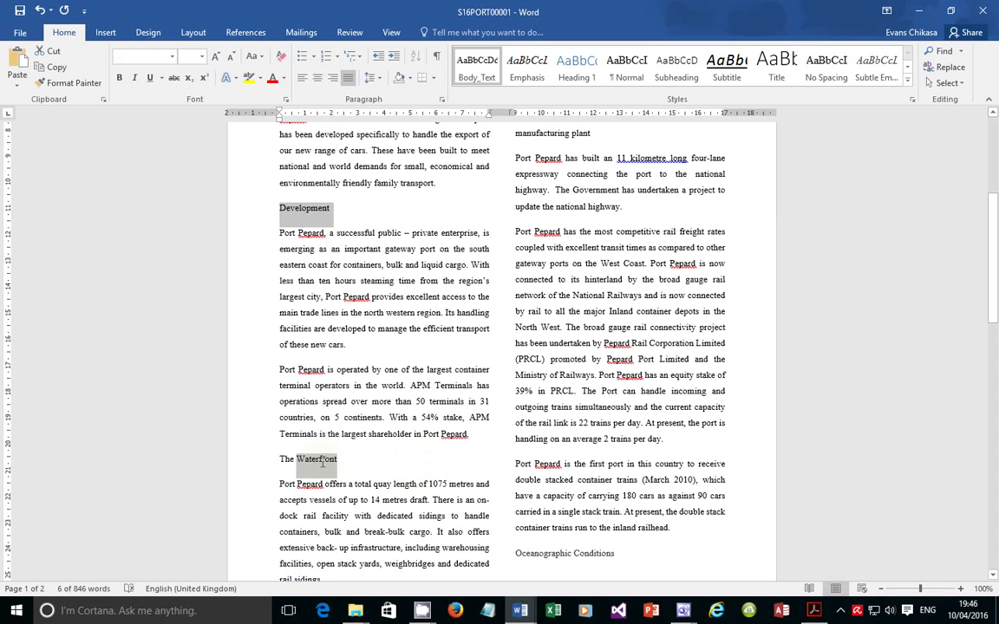
ctrl+double_click(323, 462)
ctrl+triple_click(323, 462)
Add Car exports, Oceanographic Conditions and Storage Developments to the selection
scroll(573, 535, down, 8)
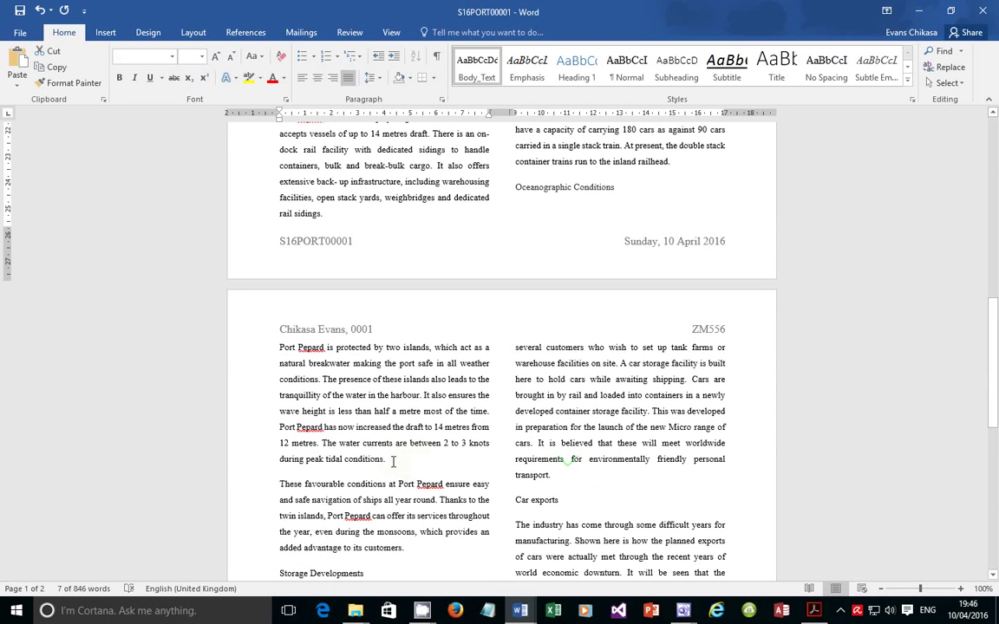
triple_click(536, 501)
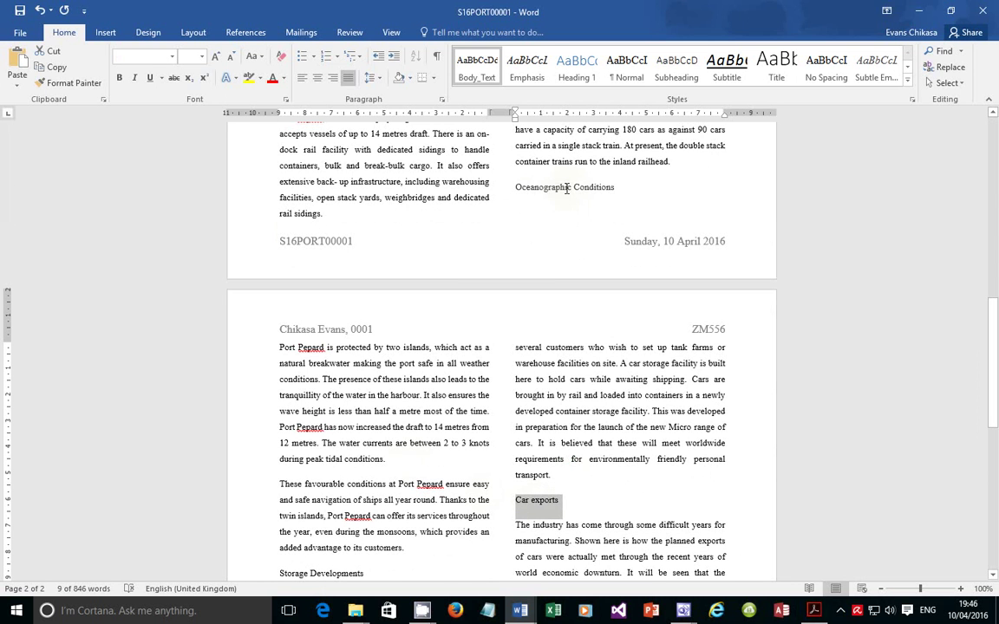
ctrl+triple_click(566, 189)
scroll(451, 408, down, 3)
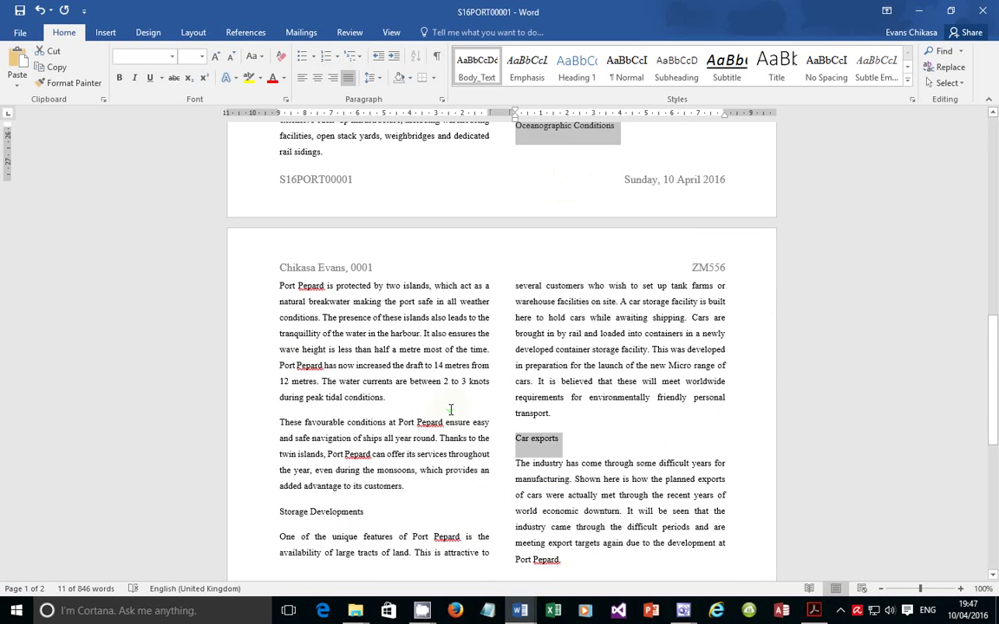
ctrl+triple_click(330, 406)
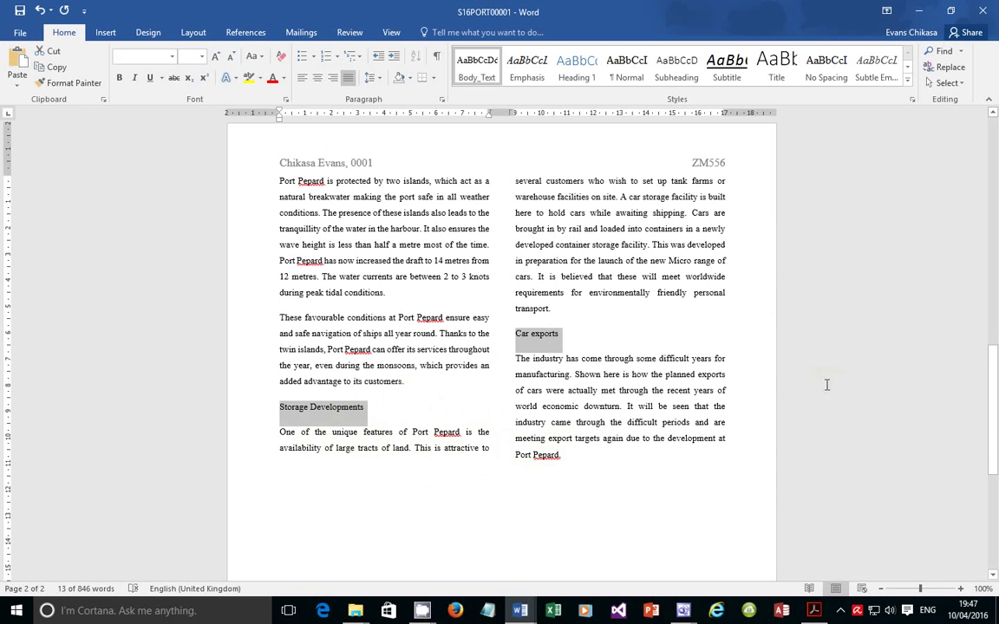
Scroll back through both pages to check the selected subheadings
scroll(546, 347, up, 2)
scroll(587, 401, up, 6)
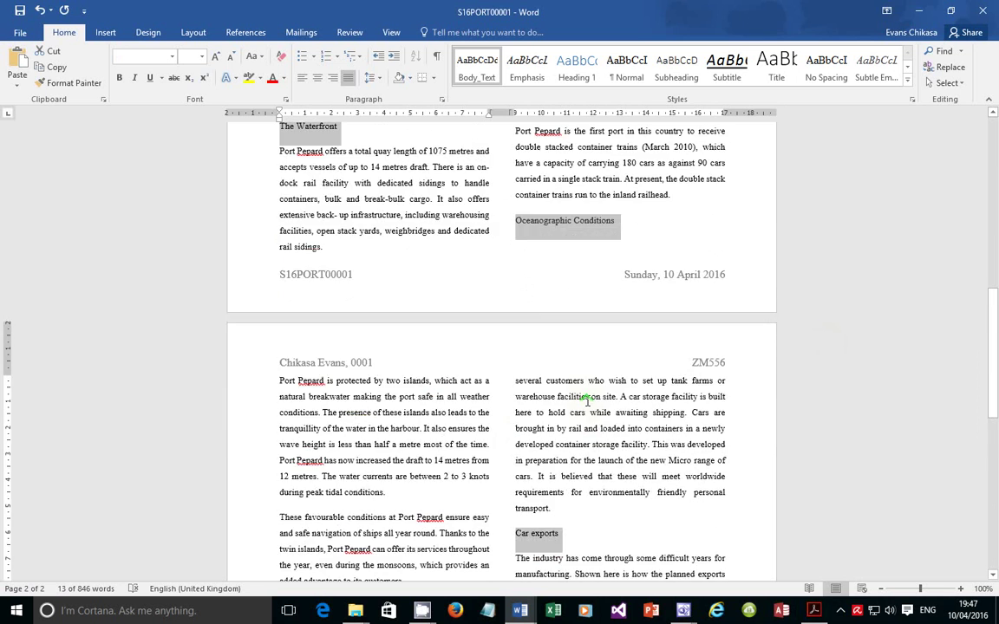
scroll(445, 338, up, 3)
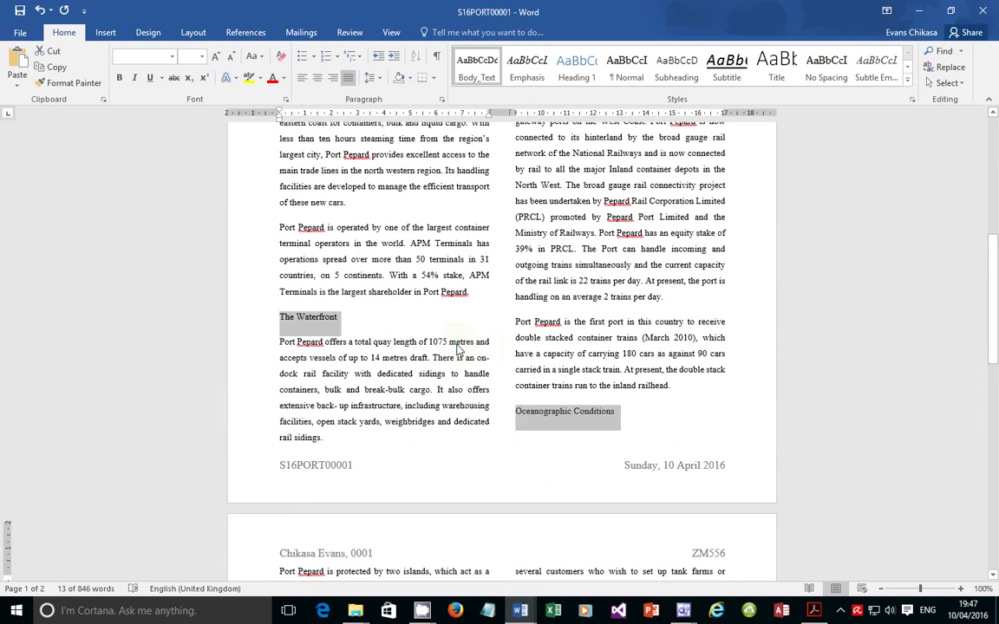
scroll(636, 357, up, 5)
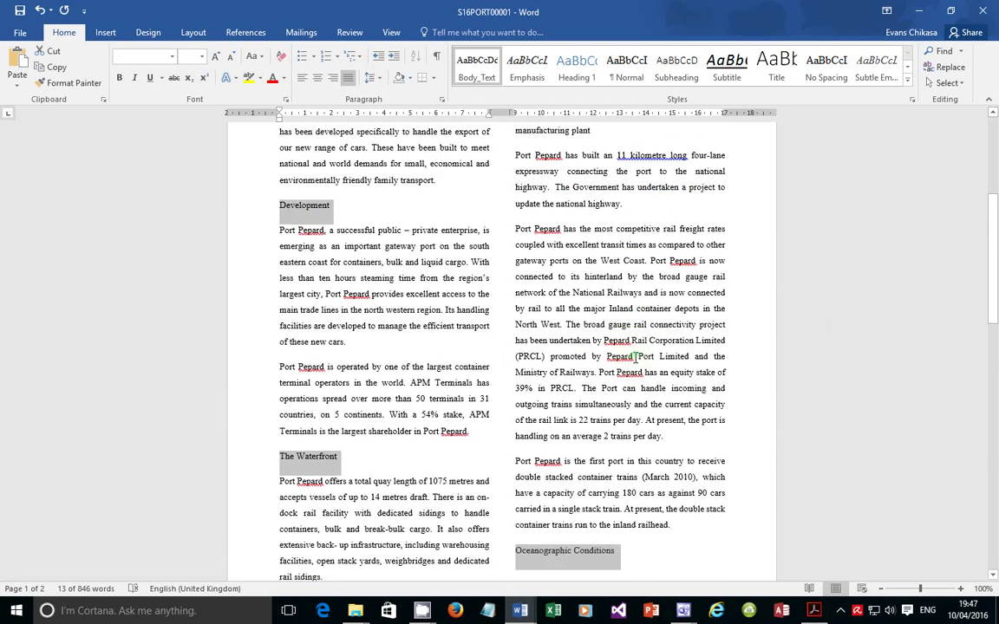
scroll(529, 293, up, 5)
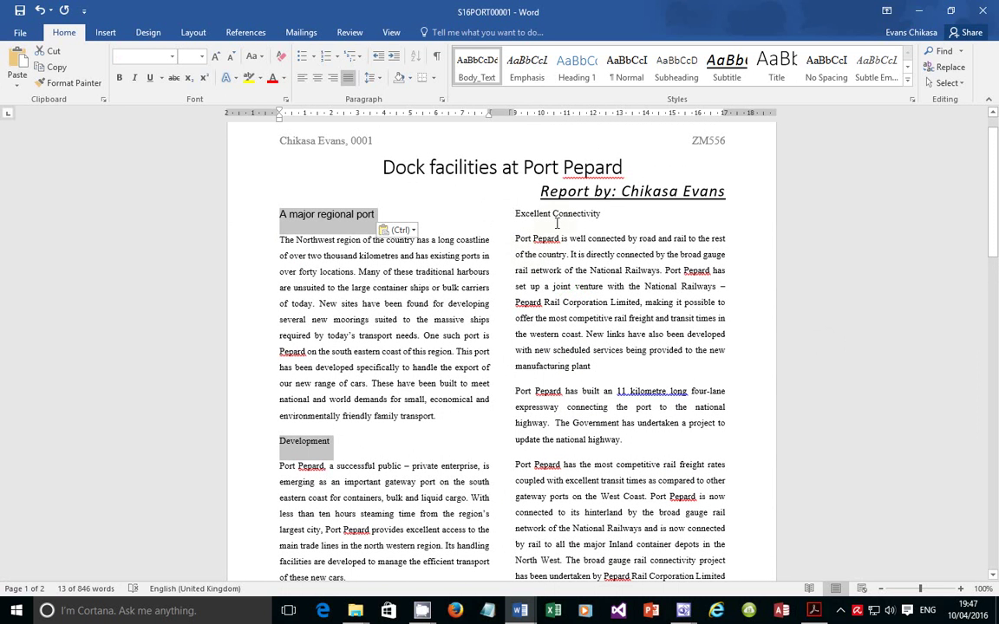
scroll(558, 224, down, 6)
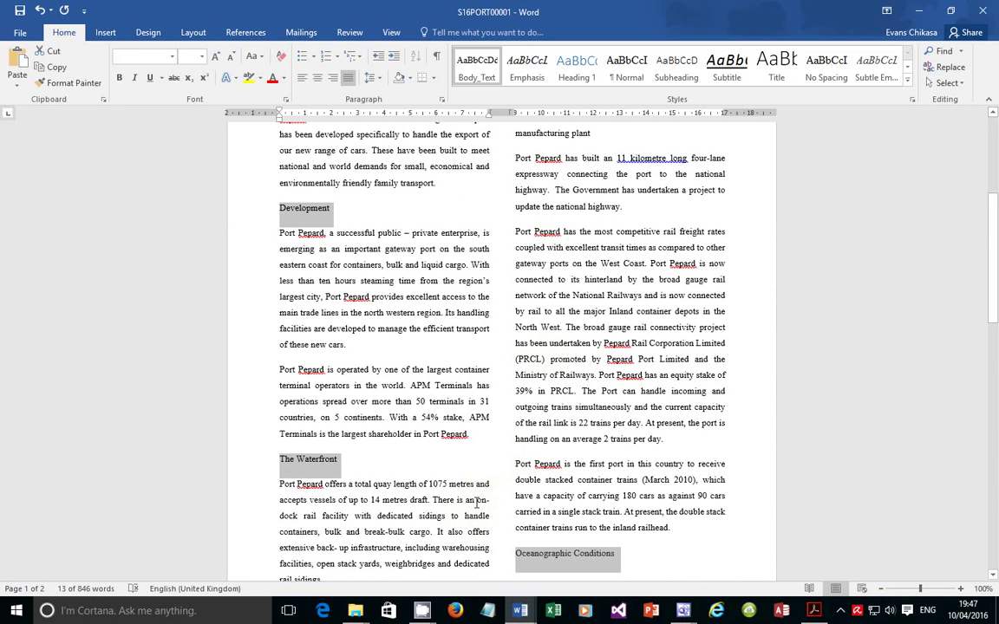
scroll(477, 503, down, 7)
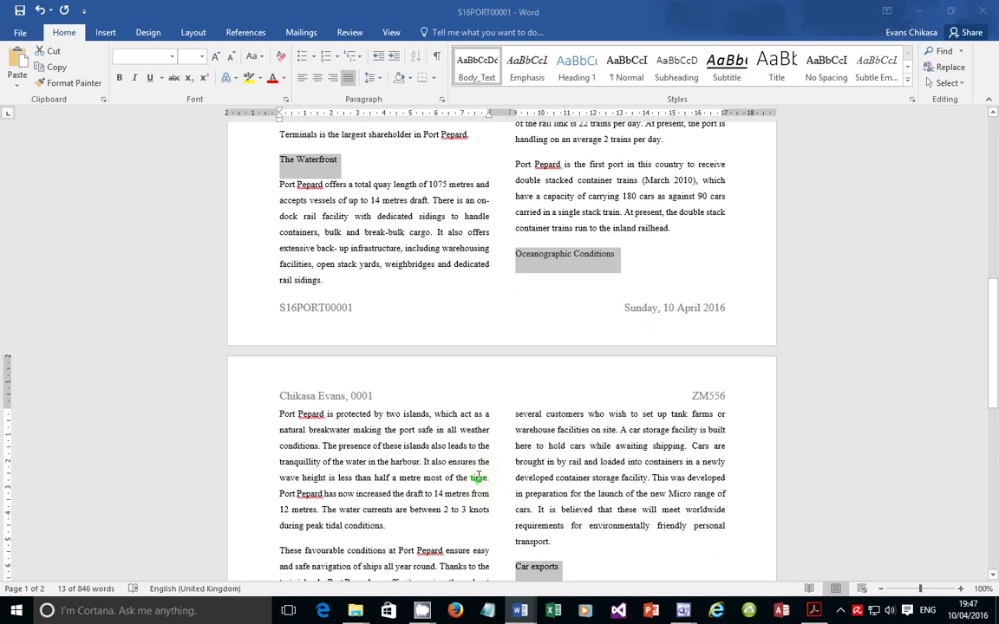
scroll(478, 476, down, 7)
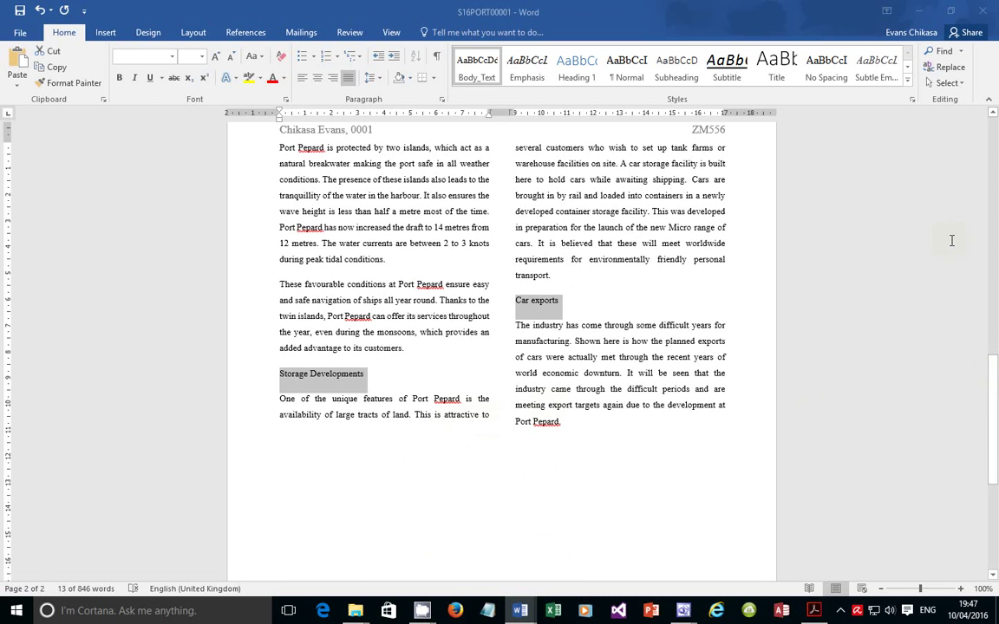
drag(997, 346, 997, 280)
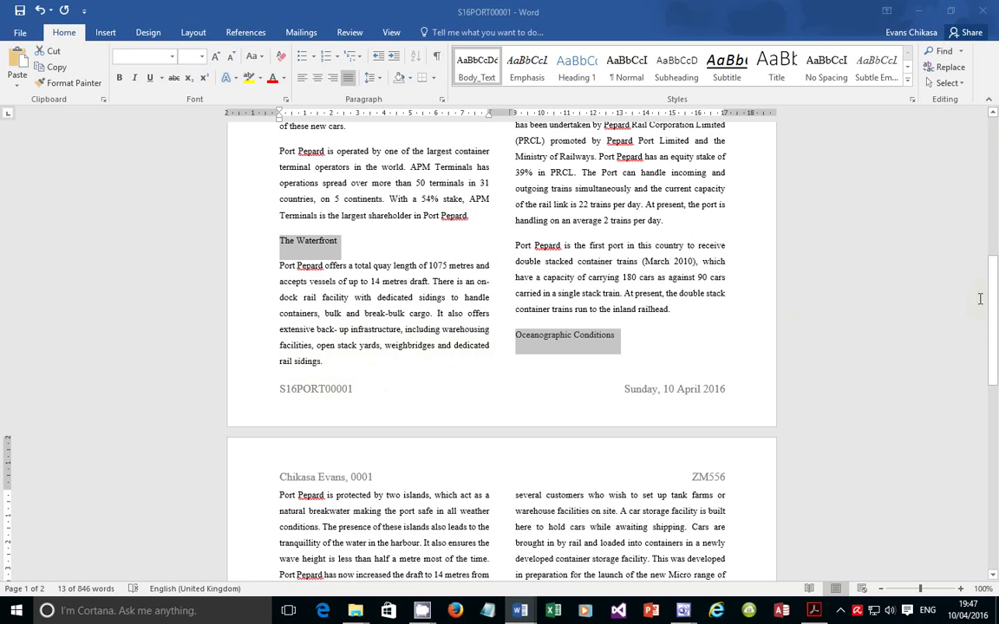
drag(996, 298, 994, 162)
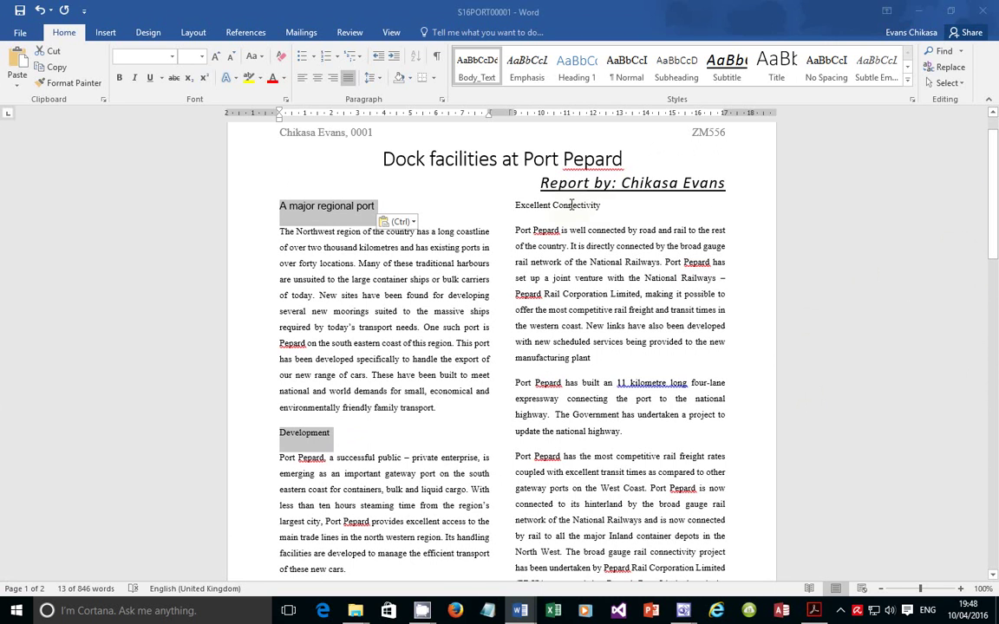
Add Excellent Connectivity to the selection and apply the Subheading style to all selected headings
ctrl+click(571, 205)
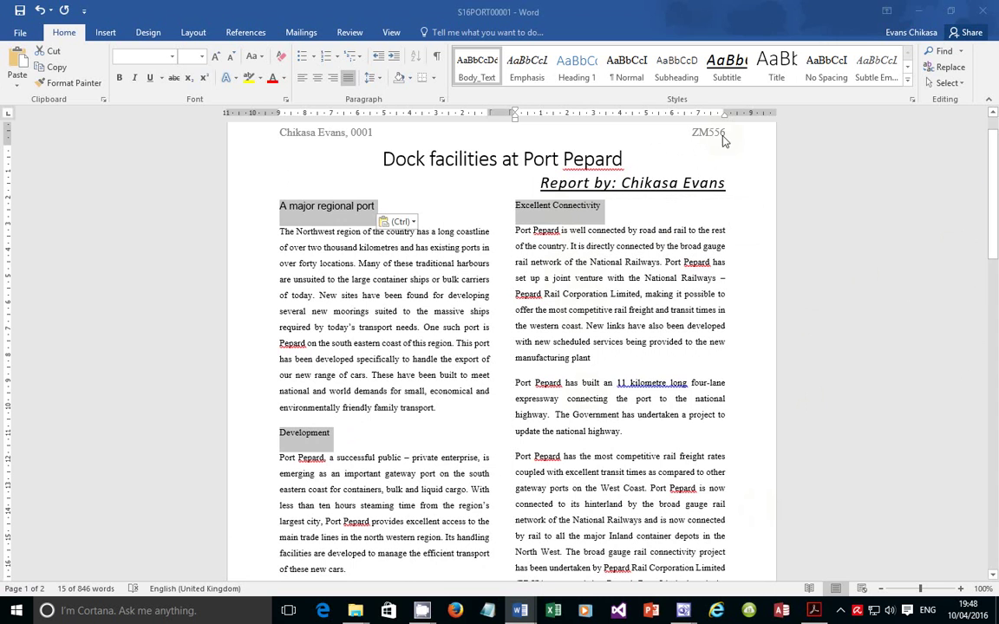
click(679, 70)
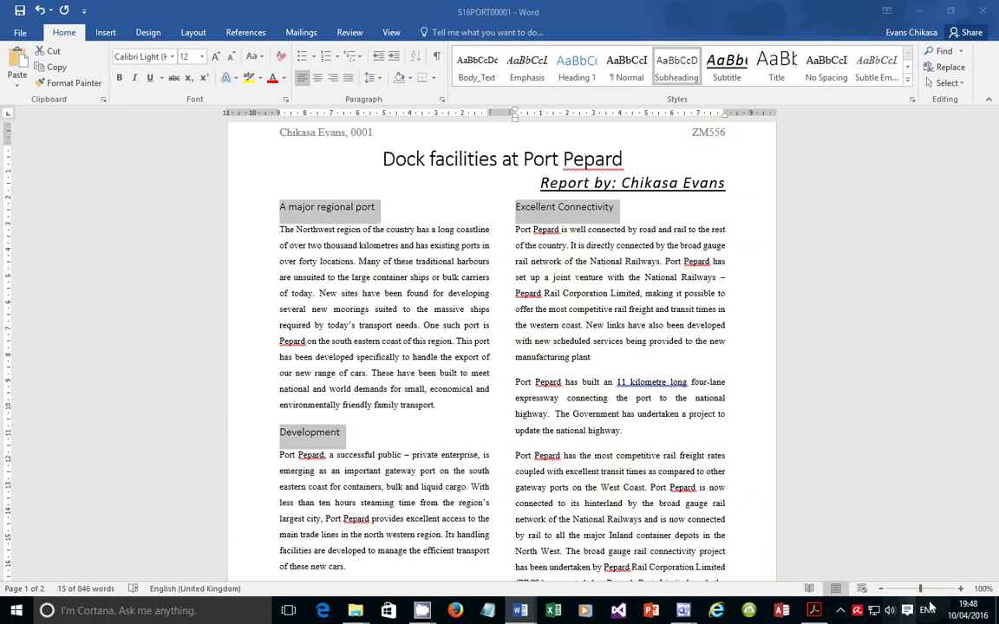
Highlight item 13 in the PDF: insert the S16EXPORT.RTF table at the document's end
click(814, 611)
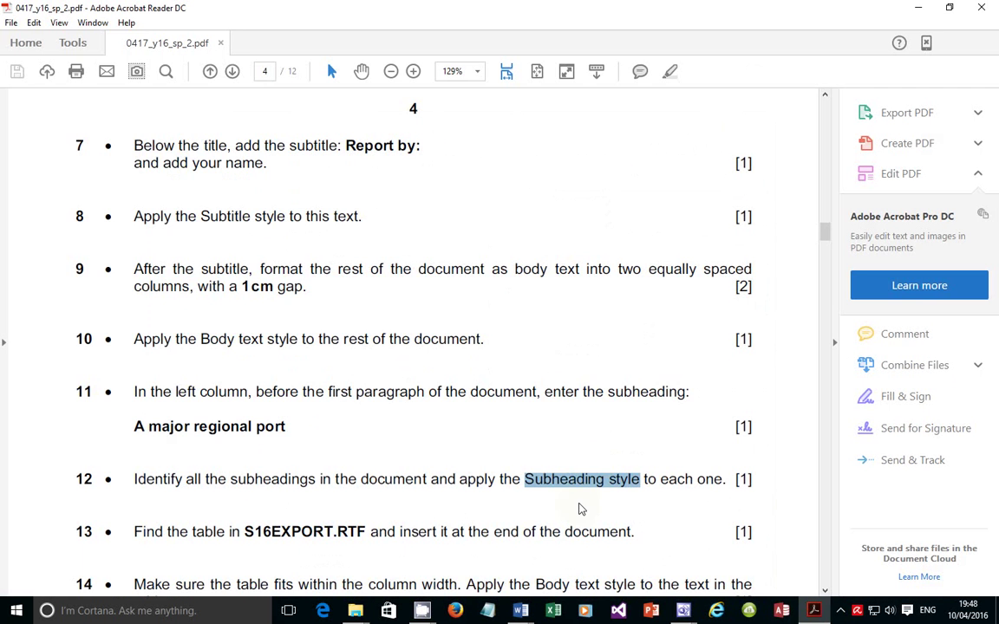
scroll(374, 470, down, 3)
drag(157, 433, 621, 433)
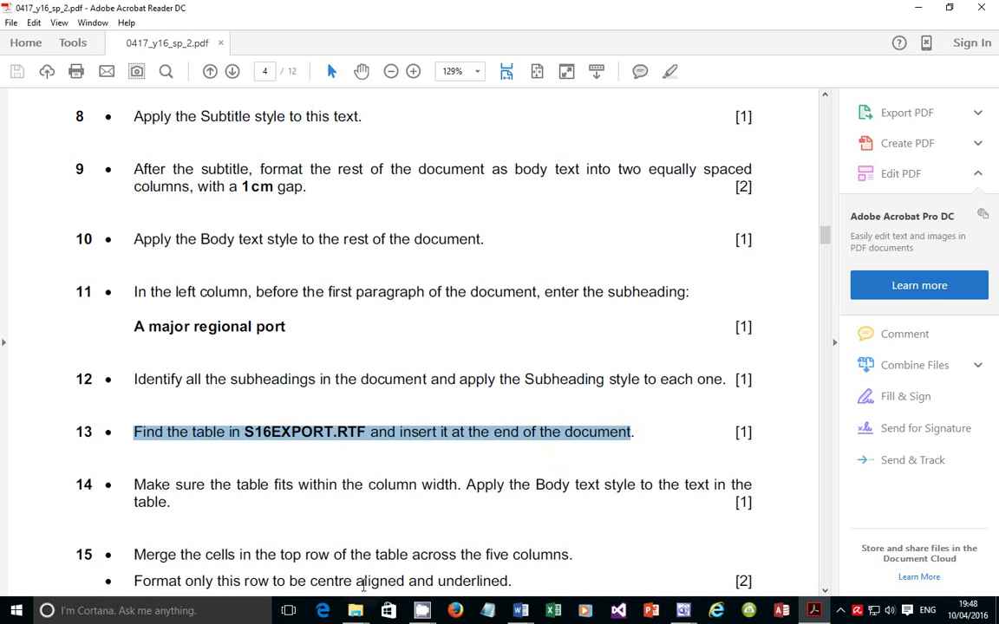
click(368, 617)
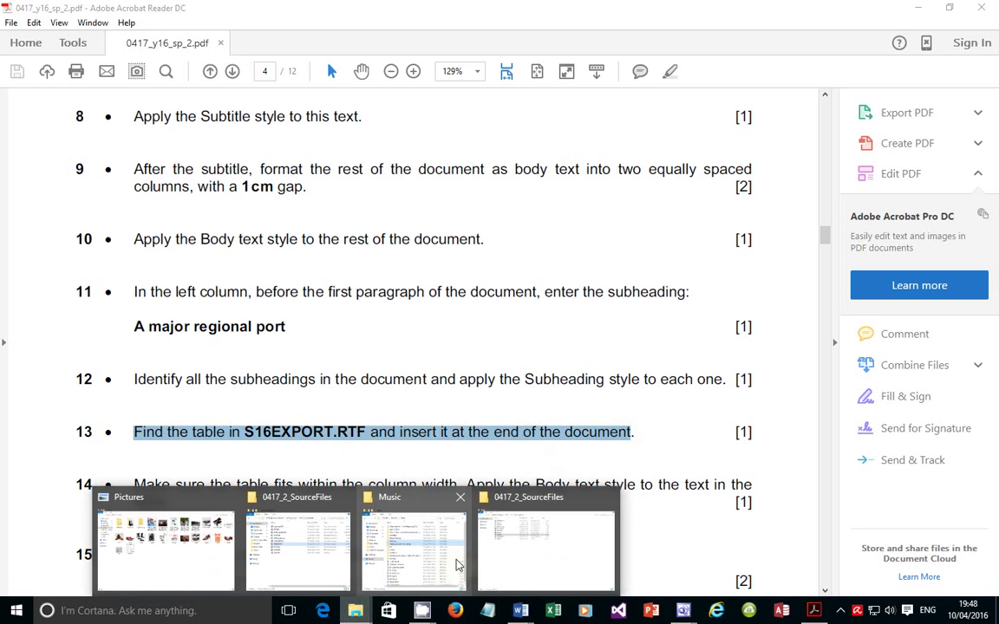
Open S16EXPORT from the 0417_2_SourceFiles folder in Word using Open/Edit
click(526, 553)
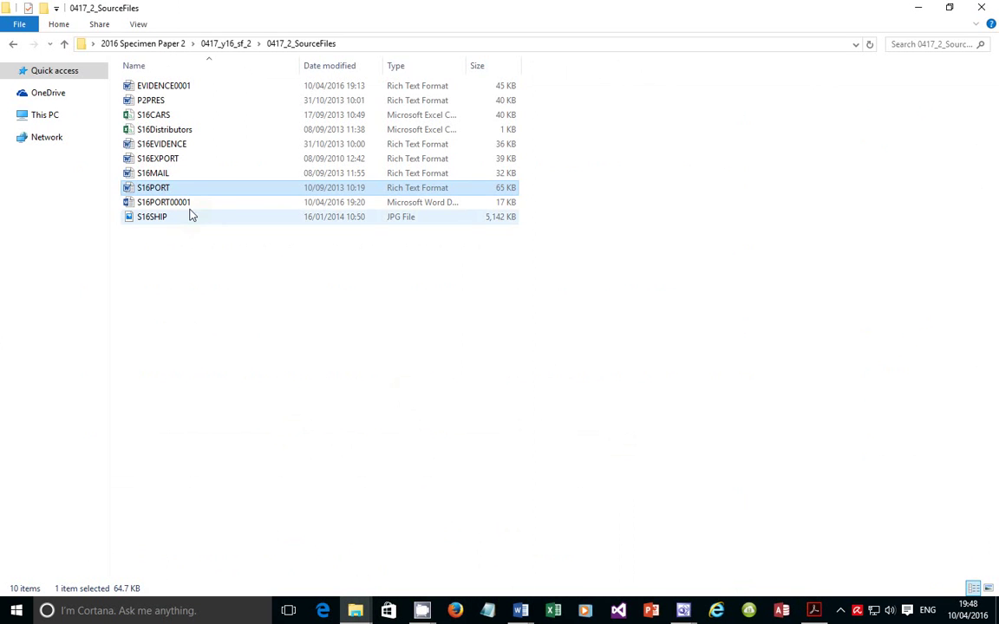
click(177, 162)
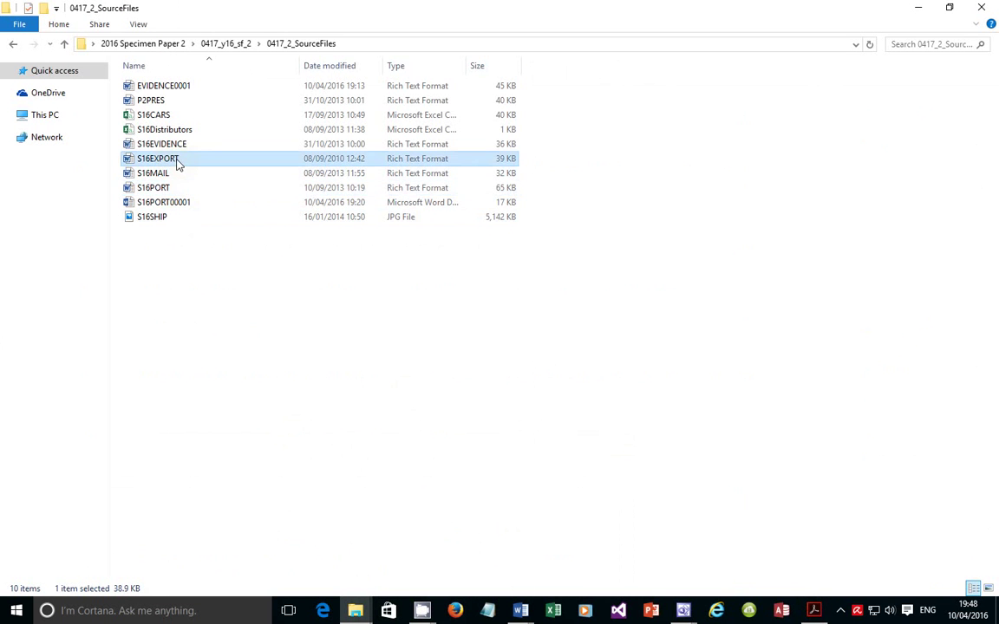
click(814, 610)
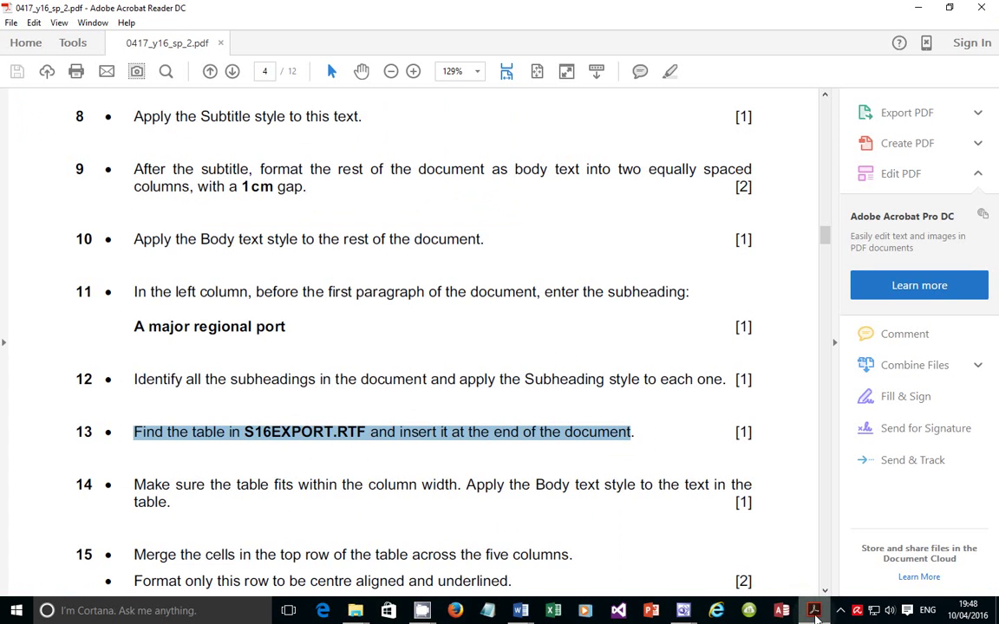
click(815, 617)
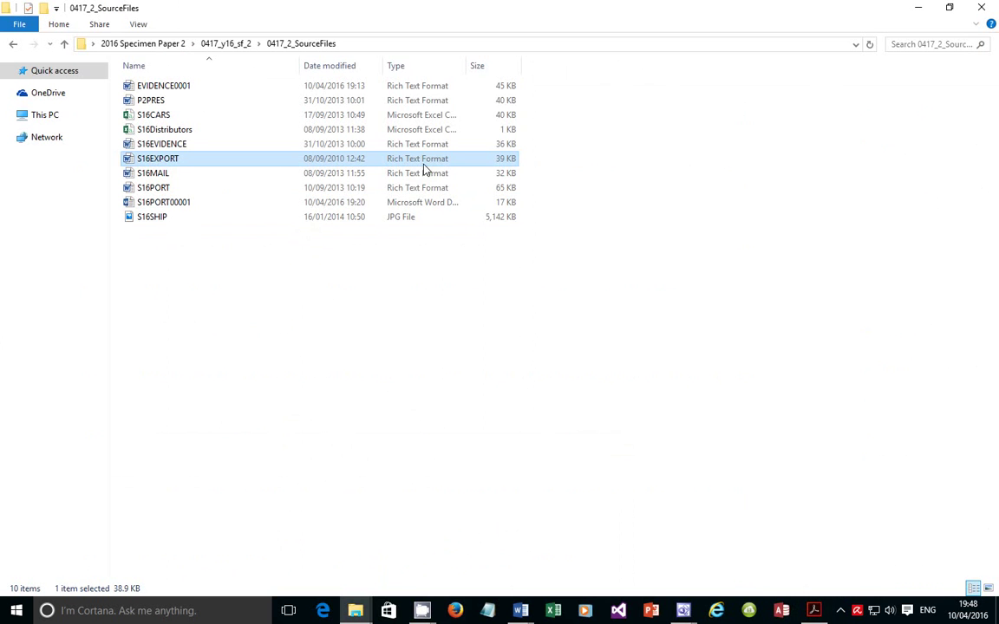
right_click(173, 166)
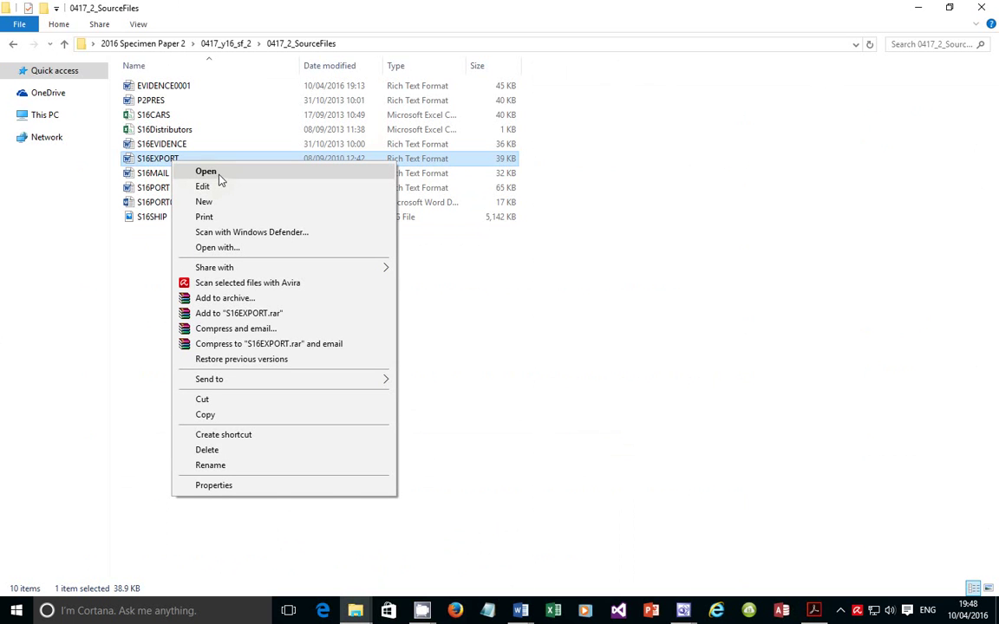
click(219, 177)
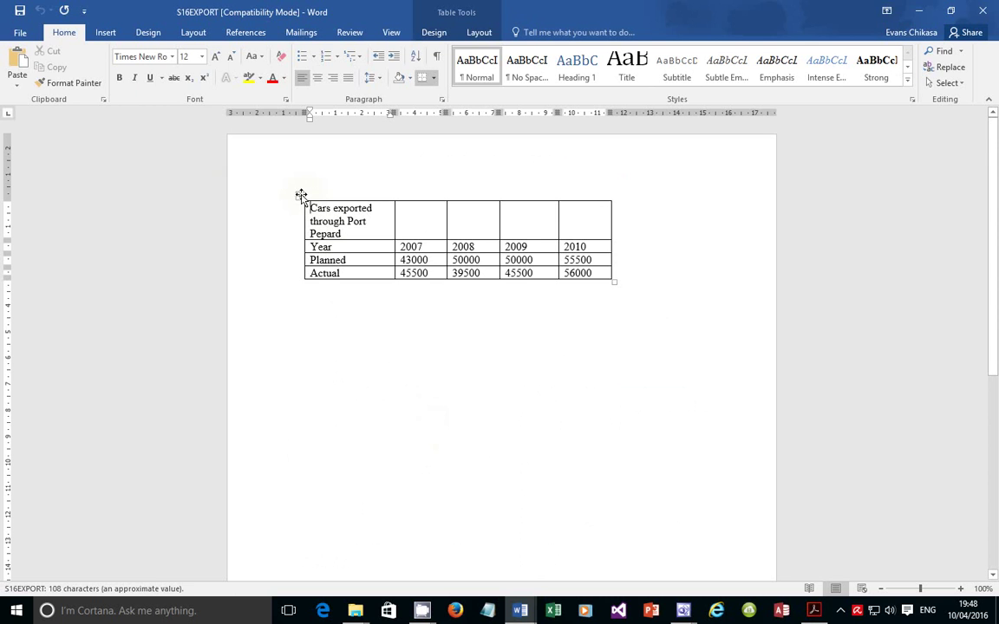
Select the entire Cars exported through Port Pepard table in S16EXPORT
click(300, 195)
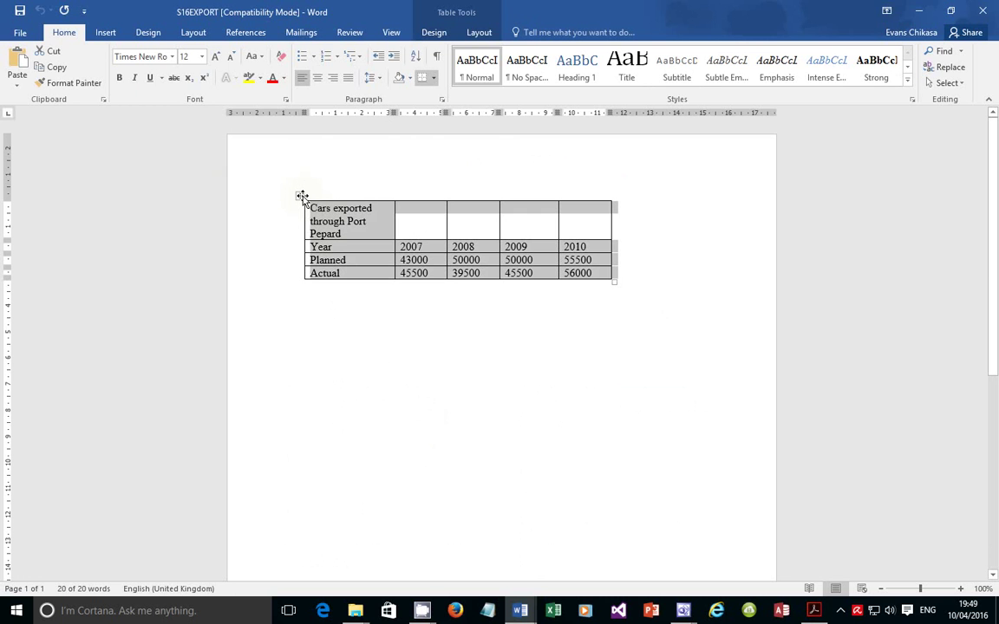
click(296, 209)
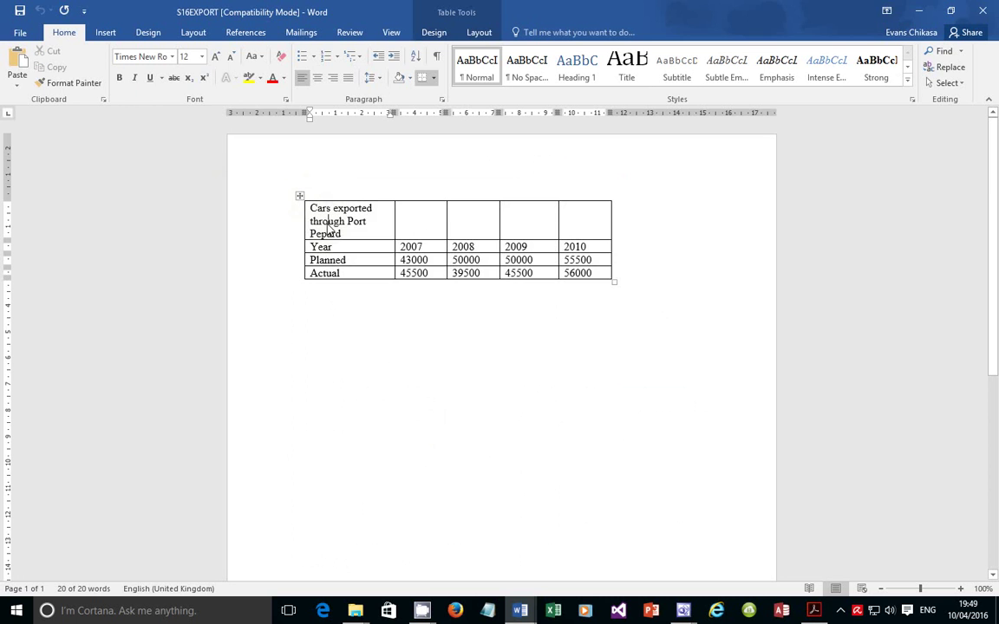
click(300, 196)
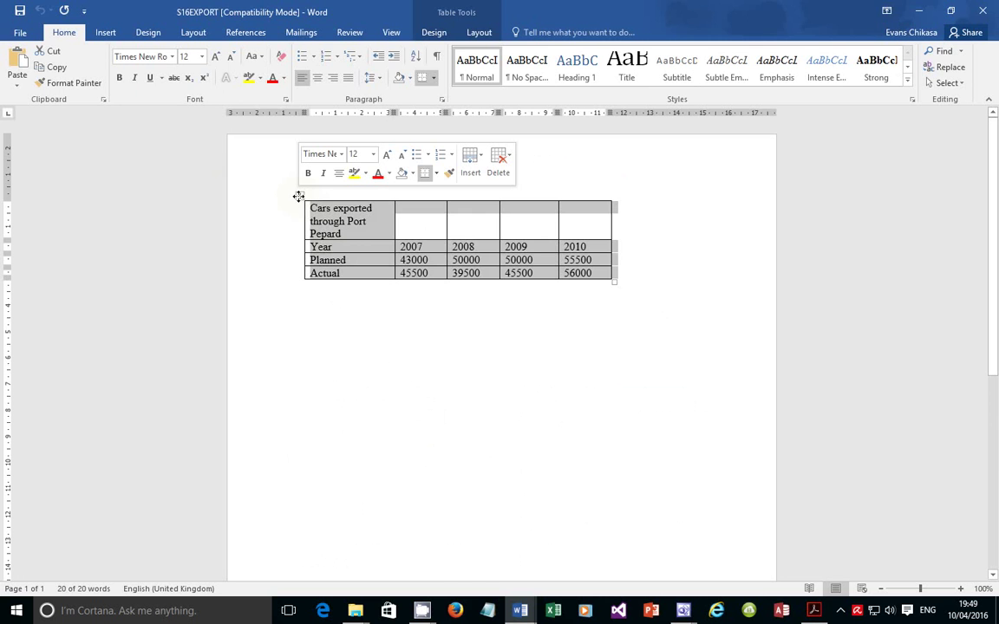
click(495, 403)
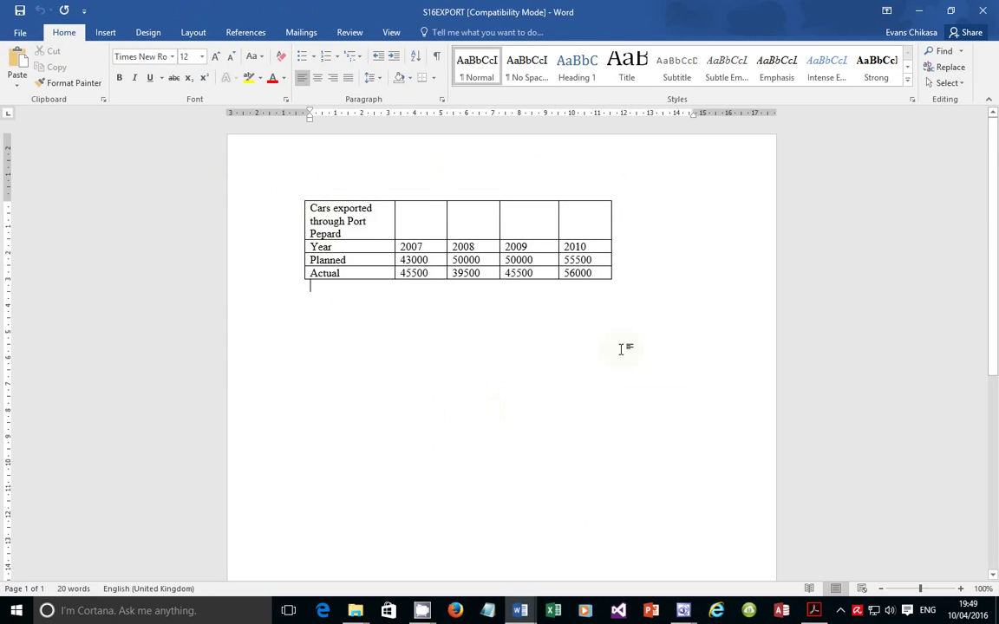
drag(621, 349, 277, 161)
click(298, 197)
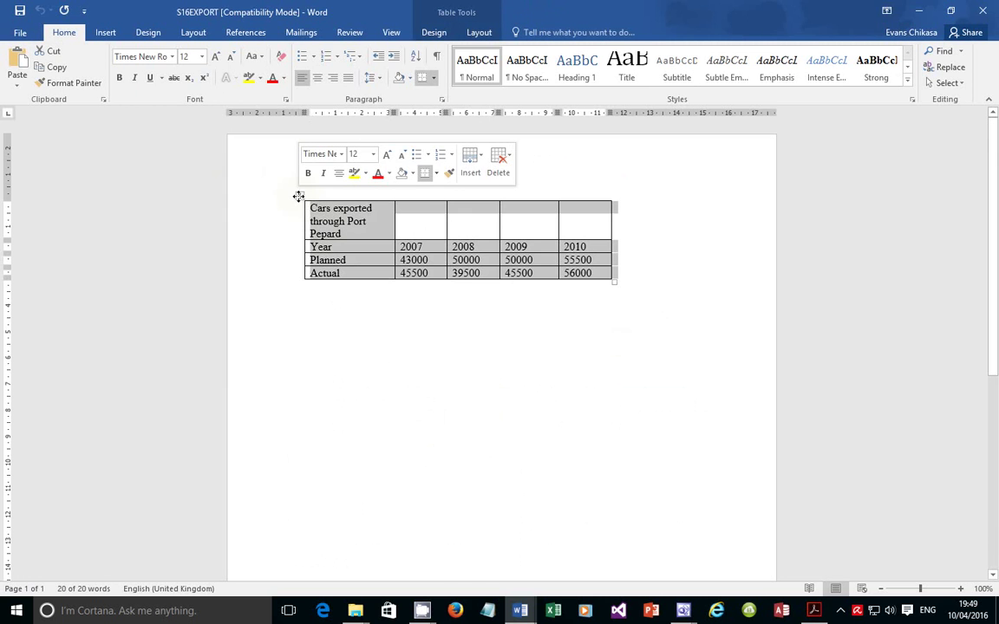
click(329, 227)
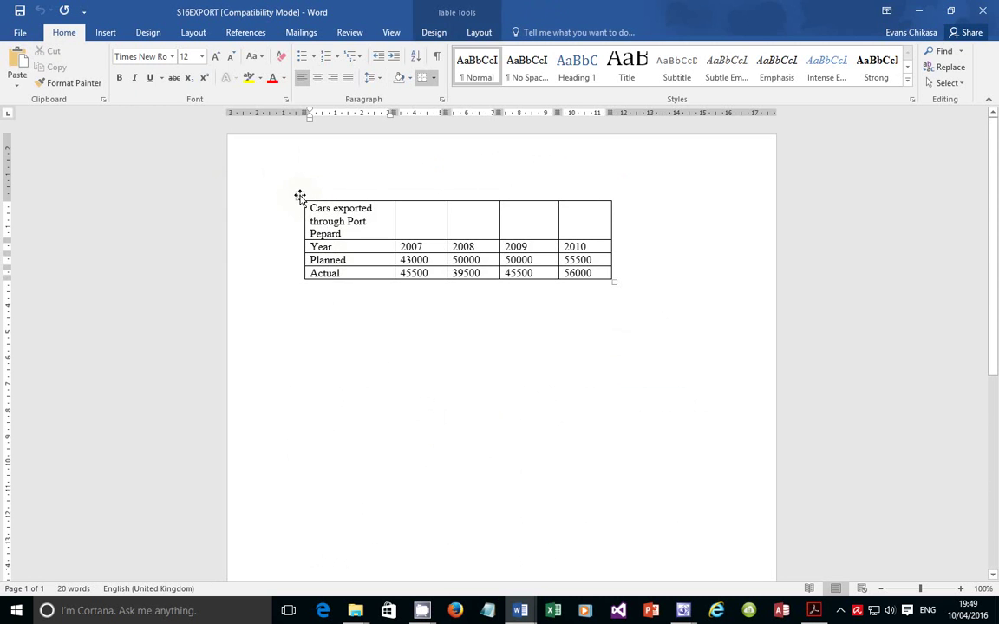
click(299, 197)
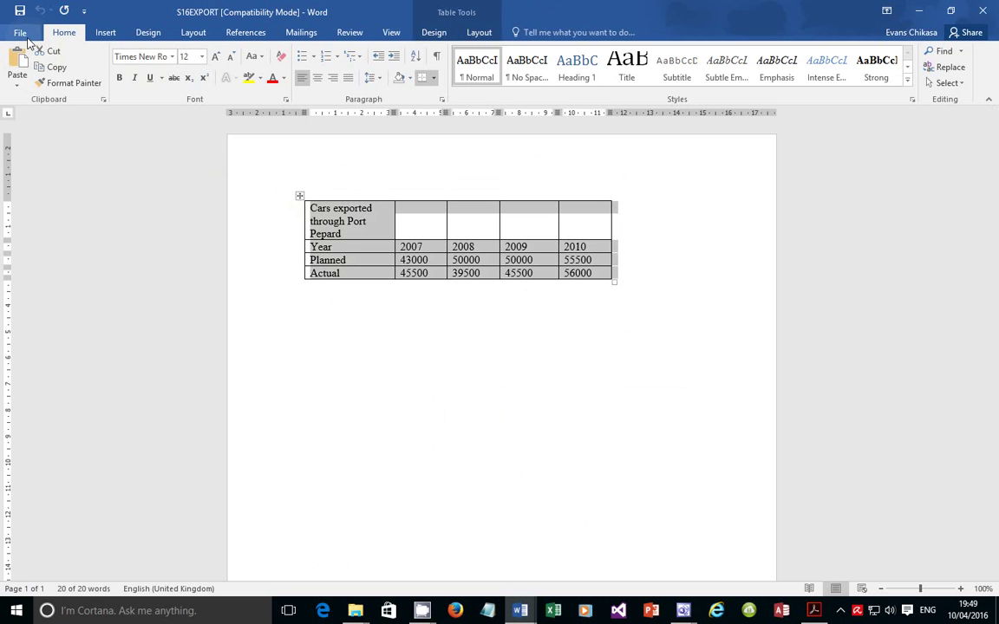
Copy the whole table and return to the S16PORT00001 report
click(20, 32)
click(28, 30)
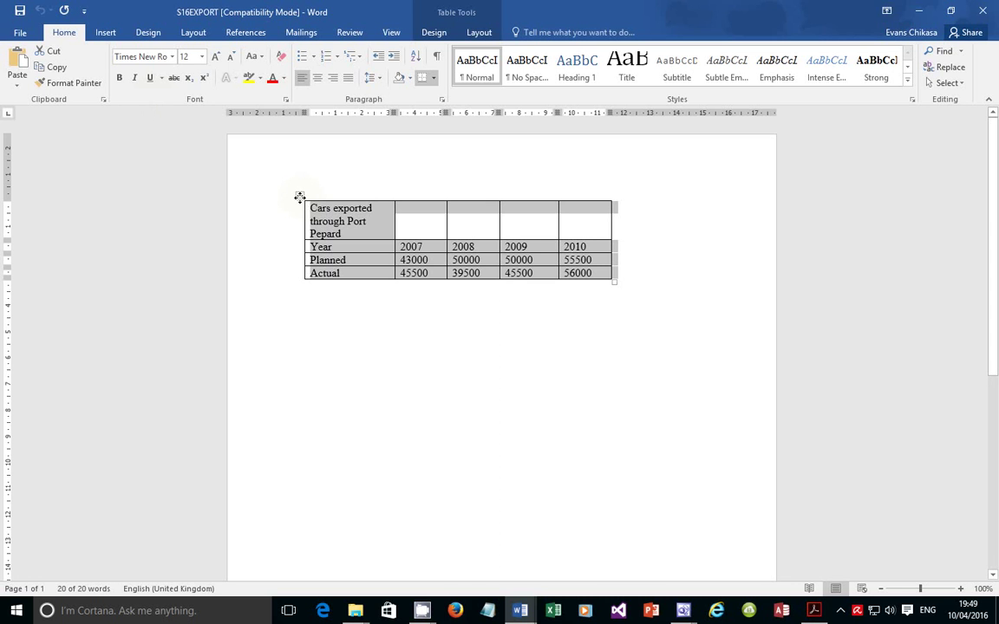
click(300, 197)
key(ctrl+c)
right_click(300, 198)
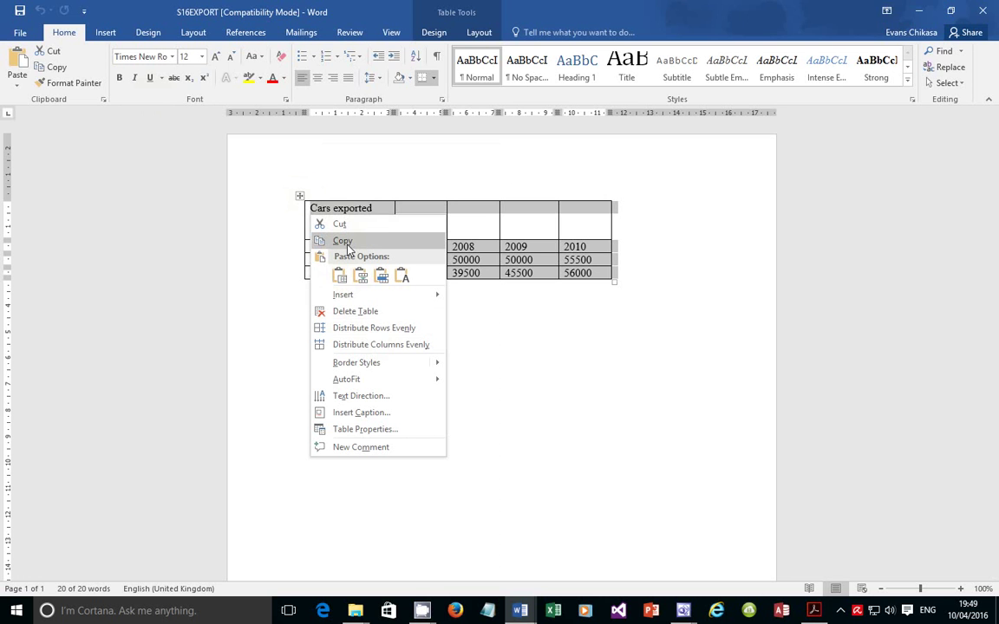
click(347, 249)
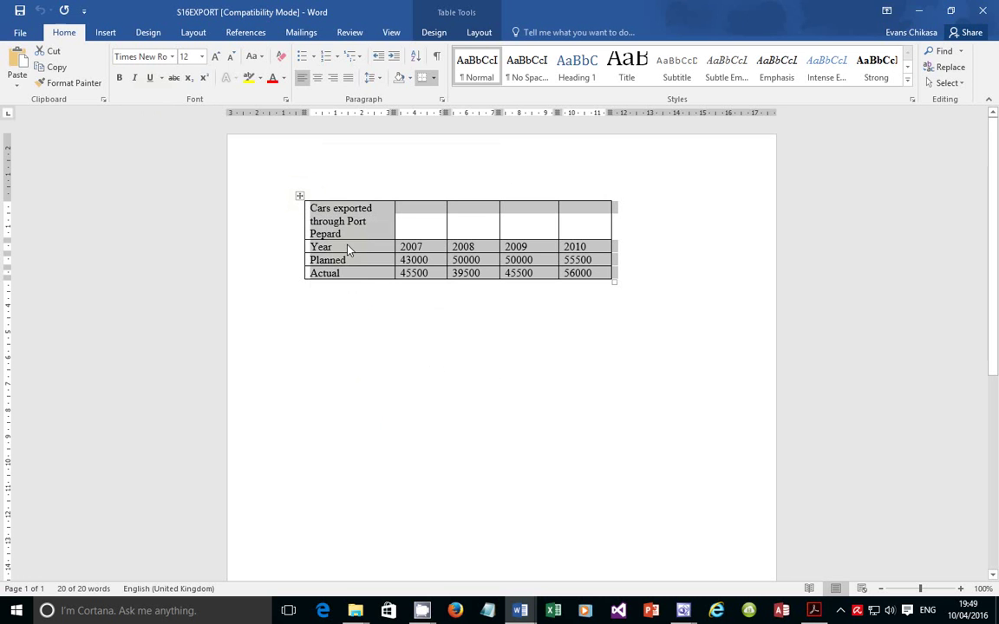
click(521, 612)
click(553, 555)
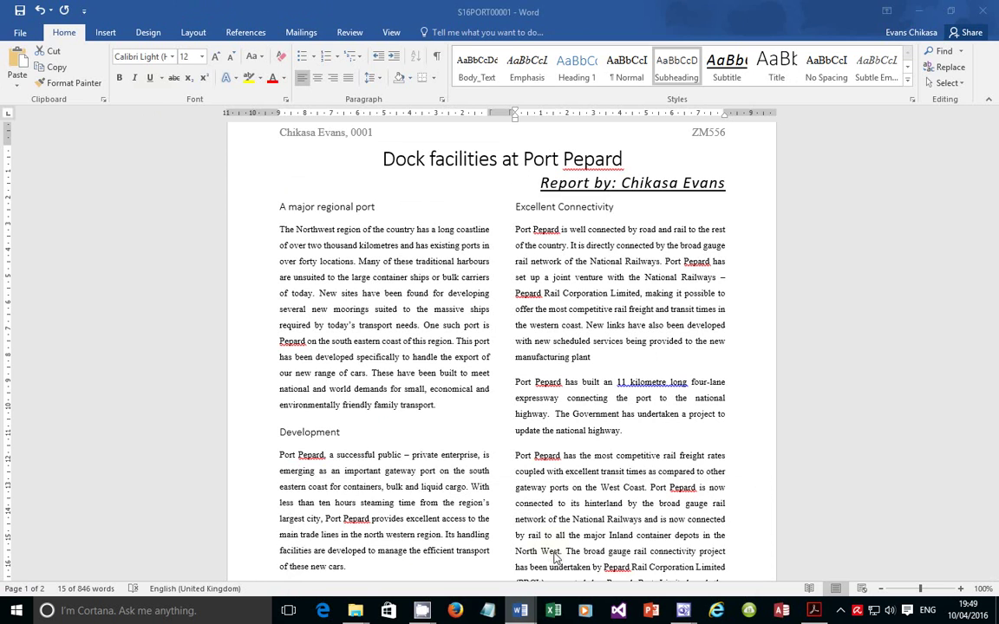
Recheck the exam instructions PDF, then scroll the report to its closing Car exports paragraph
click(813, 611)
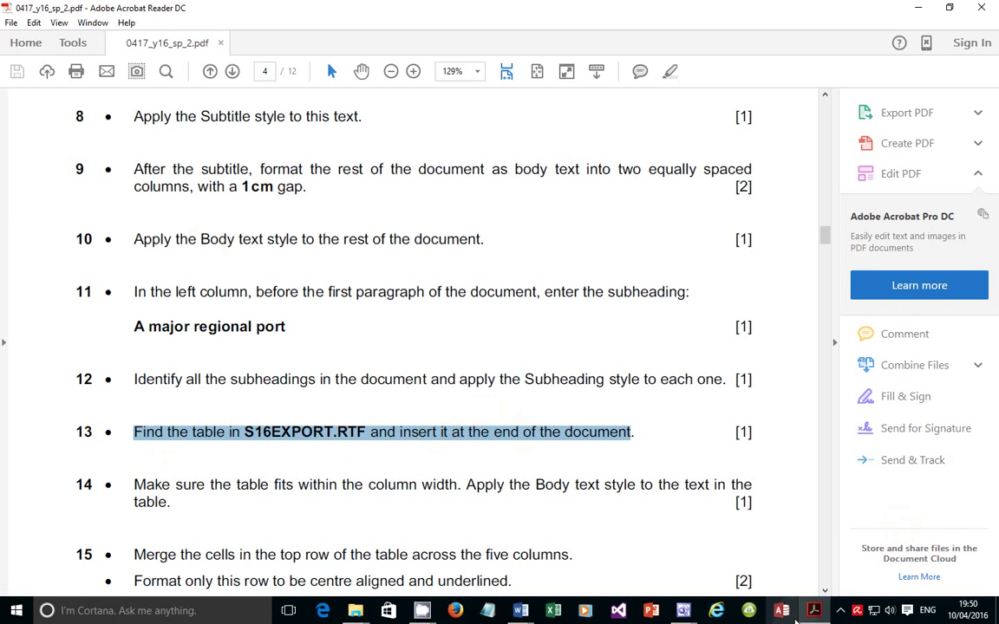
key(alt+Tab)
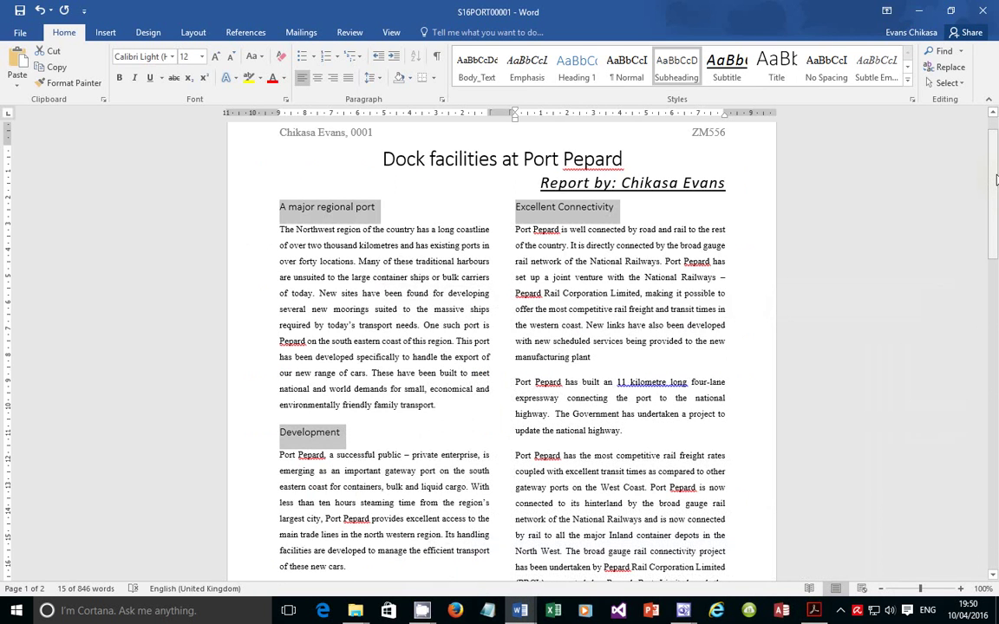
drag(995, 179, 995, 551)
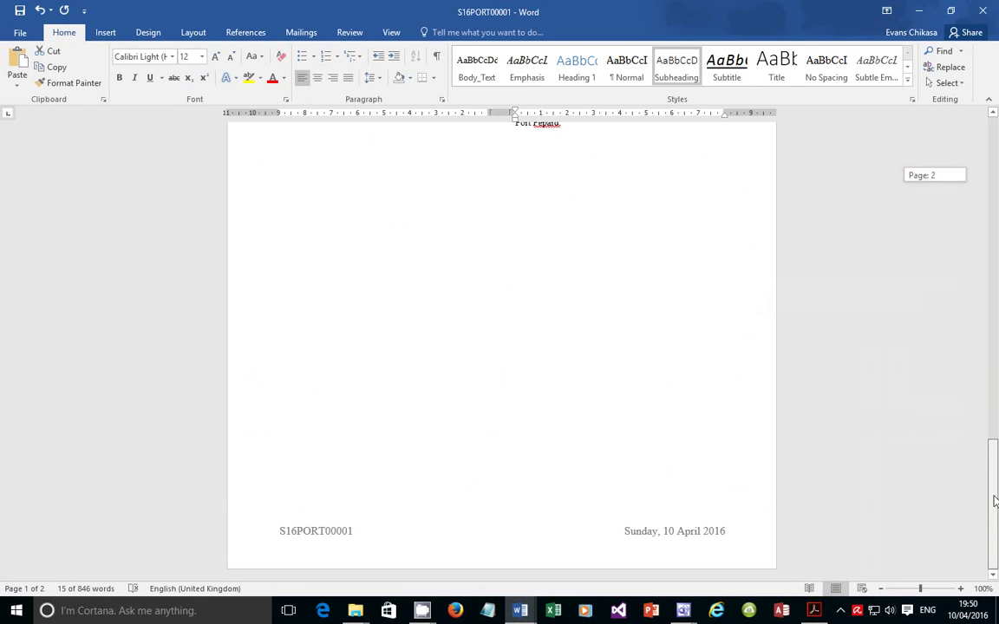
drag(996, 501, 976, 391)
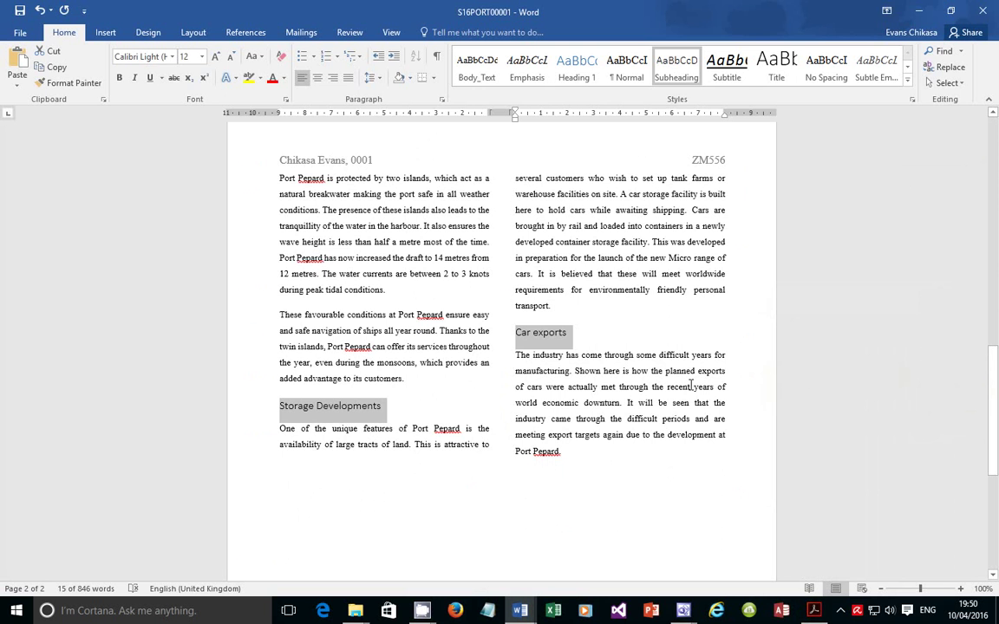
scroll(465, 473, up, 5)
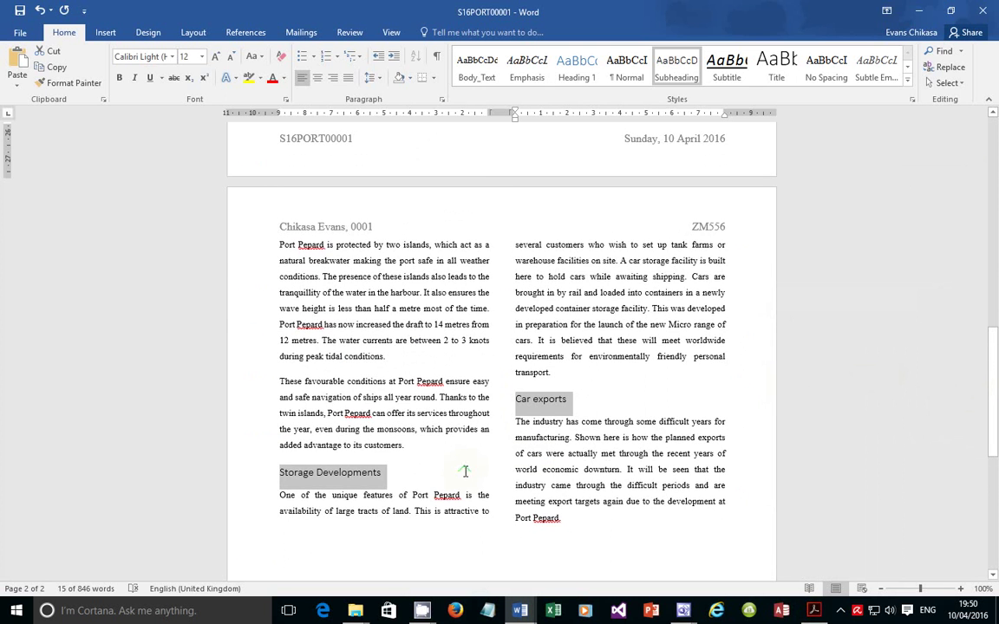
scroll(478, 455, down, 6)
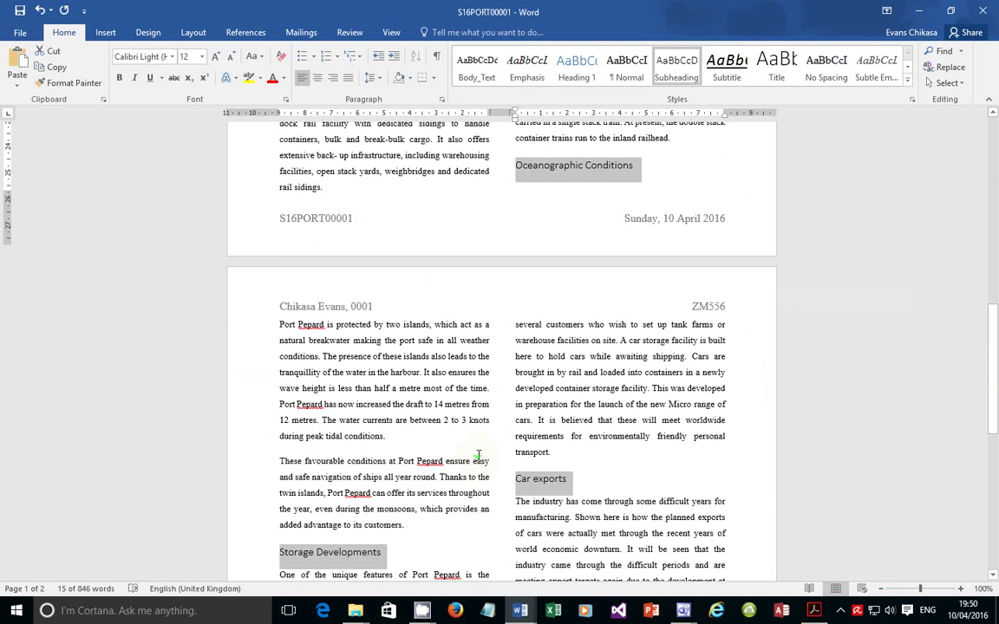
scroll(479, 457, down, 6)
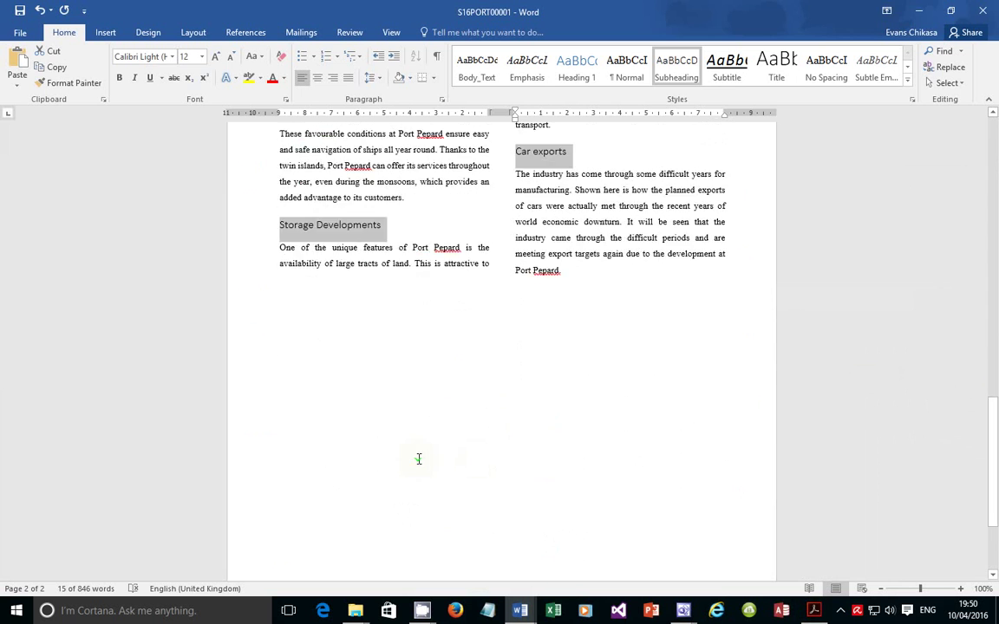
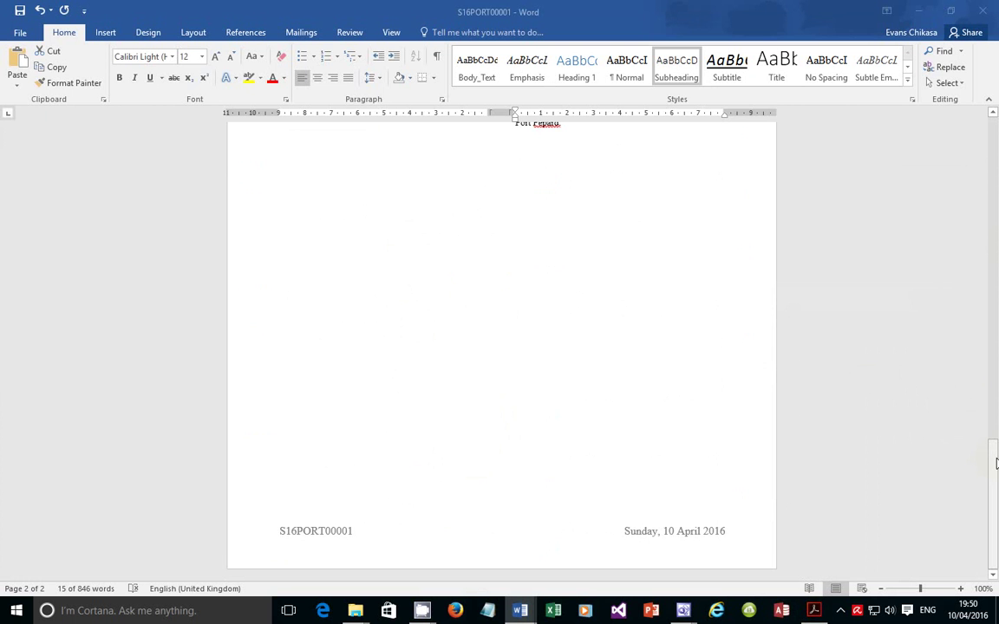
Scroll through both pages of the S16PORT00001 report, then select all of its text with Ctrl+A
drag(997, 464, 995, 73)
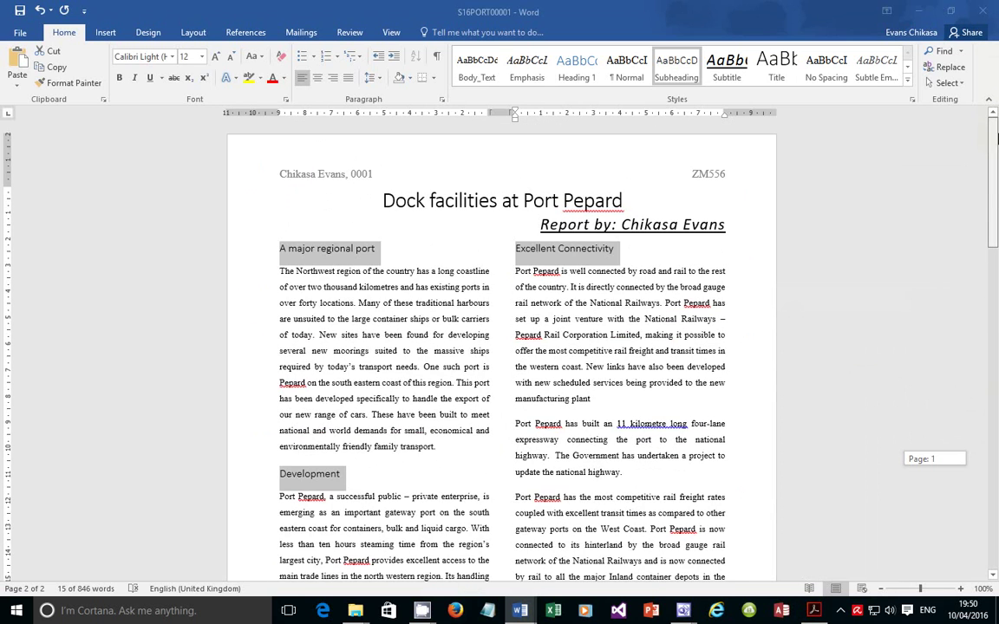
drag(997, 139, 997, 330)
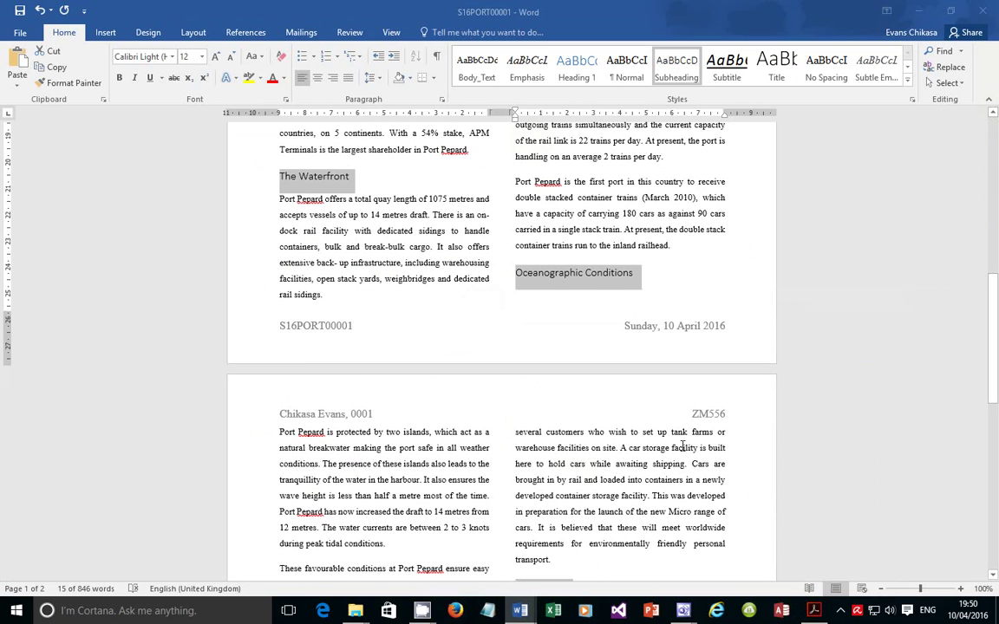
drag(998, 366, 997, 431)
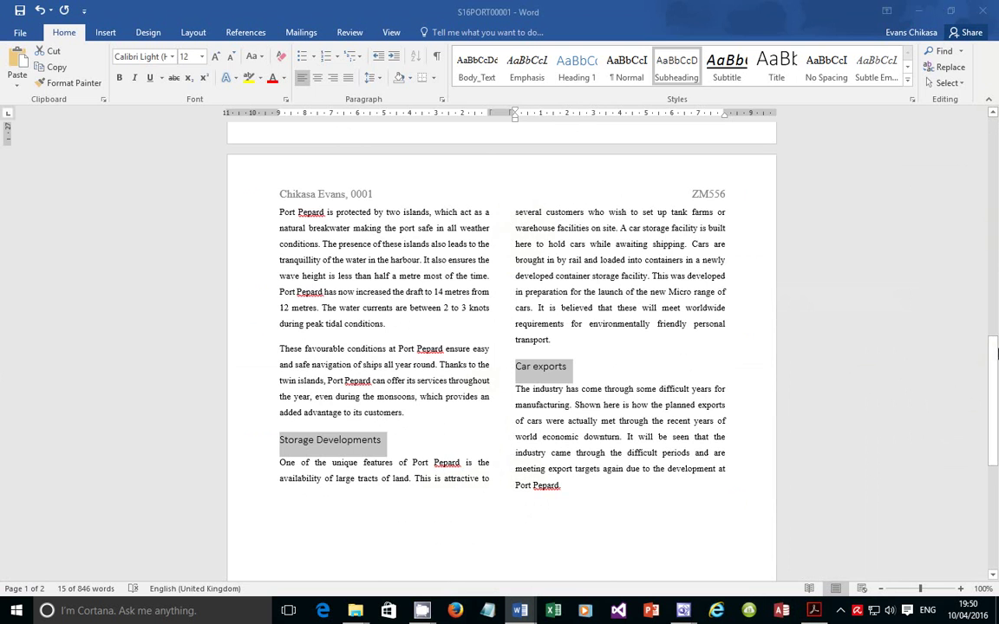
drag(996, 354, 996, 460)
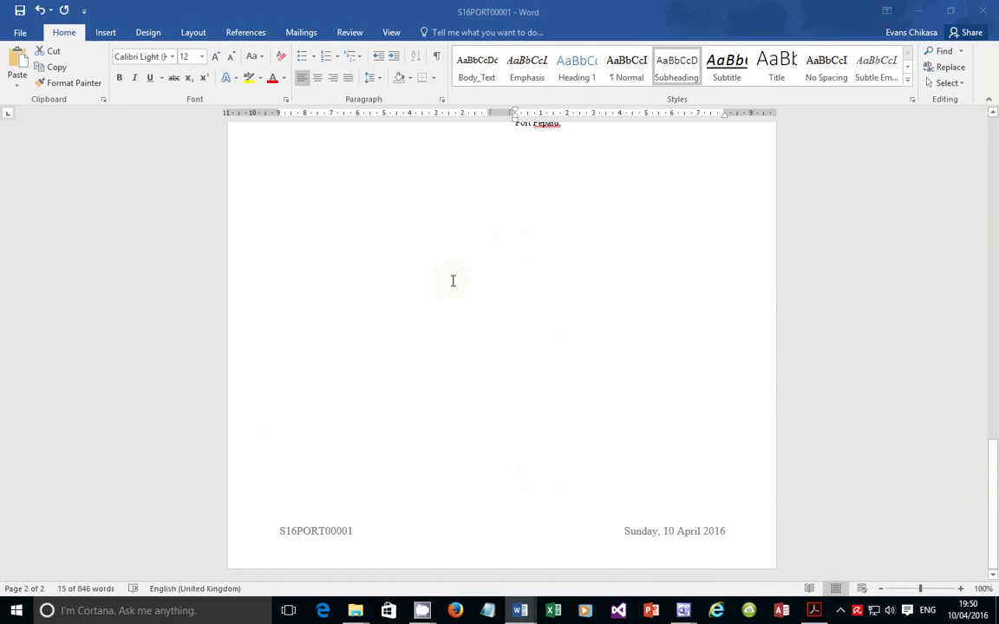
scroll(452, 281, up, 4)
click(489, 308)
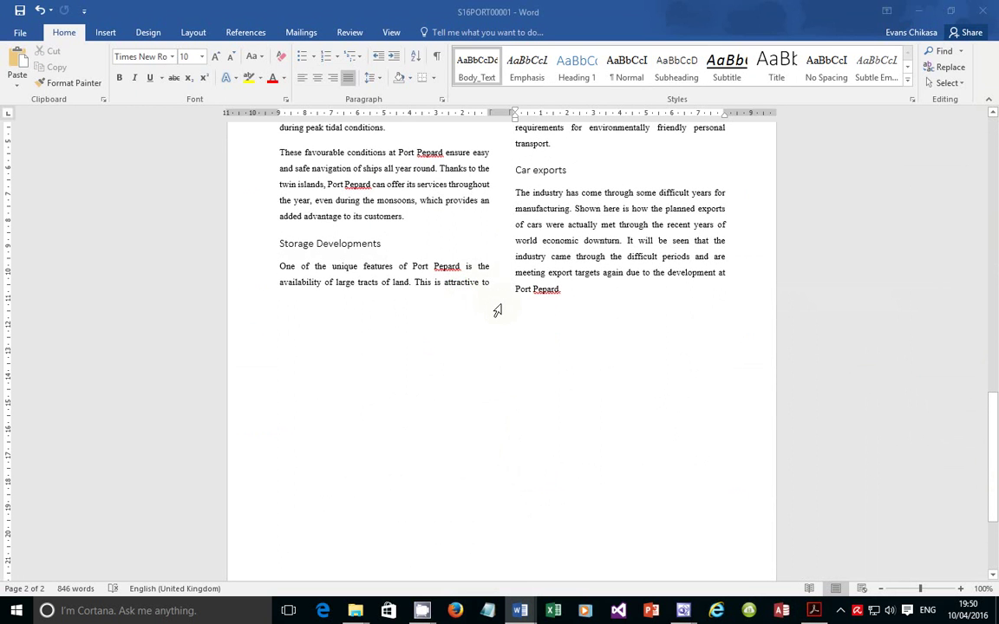
scroll(525, 305, up, 1)
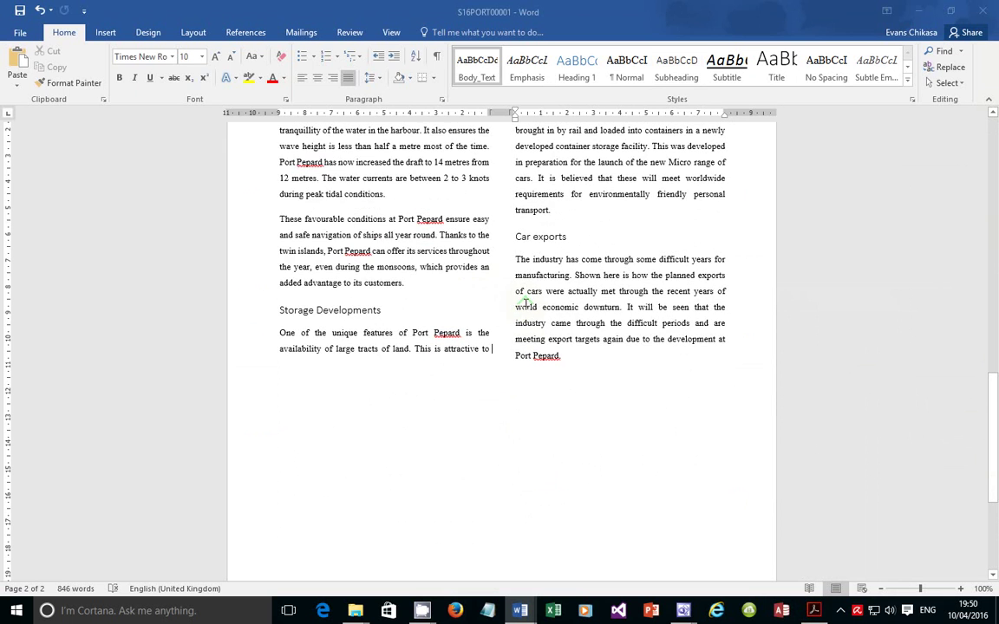
key(ctrl+a)
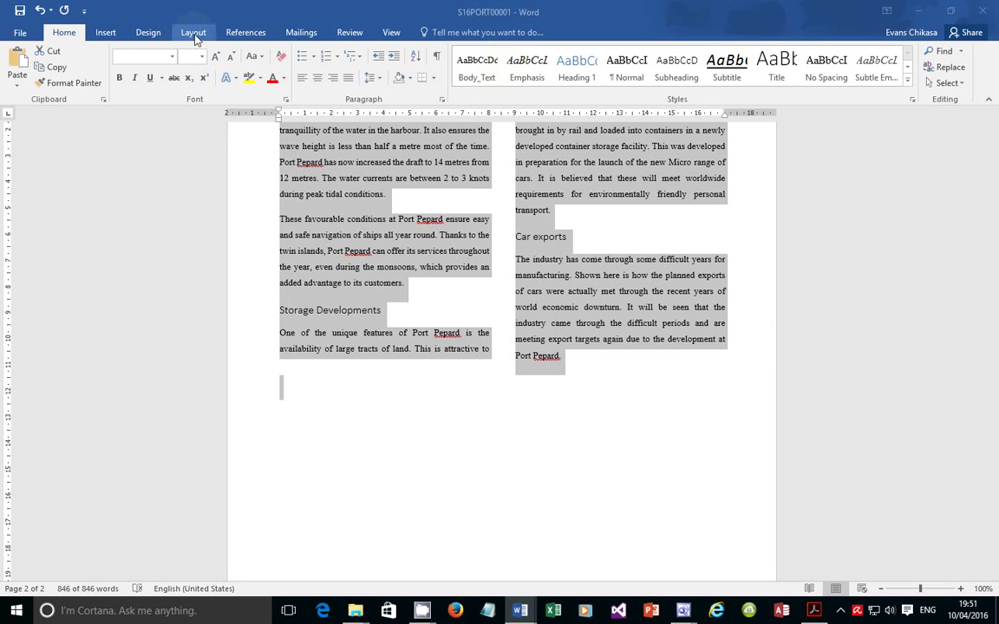
click(443, 101)
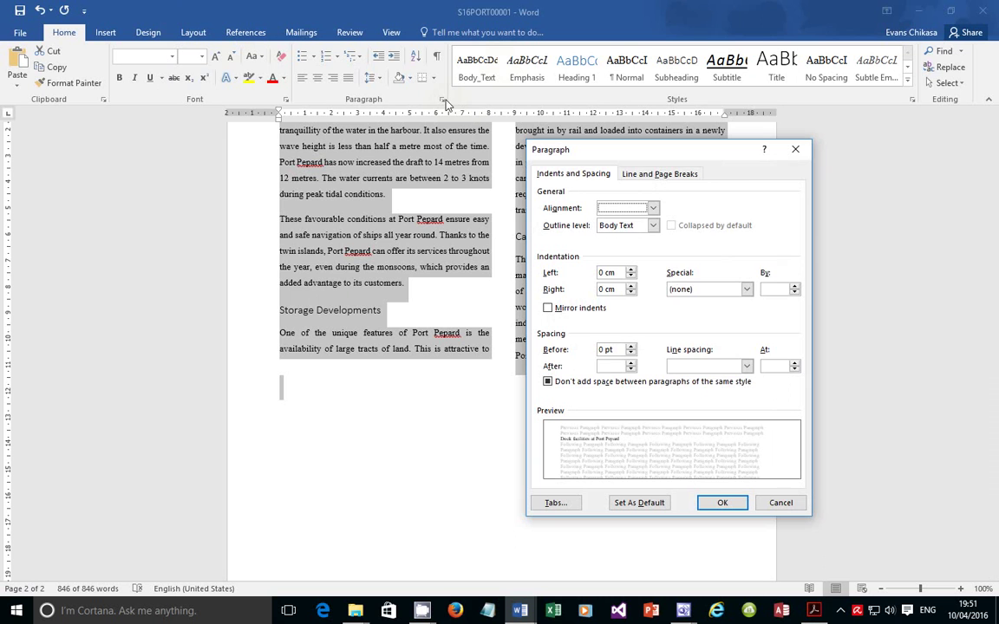
click(636, 175)
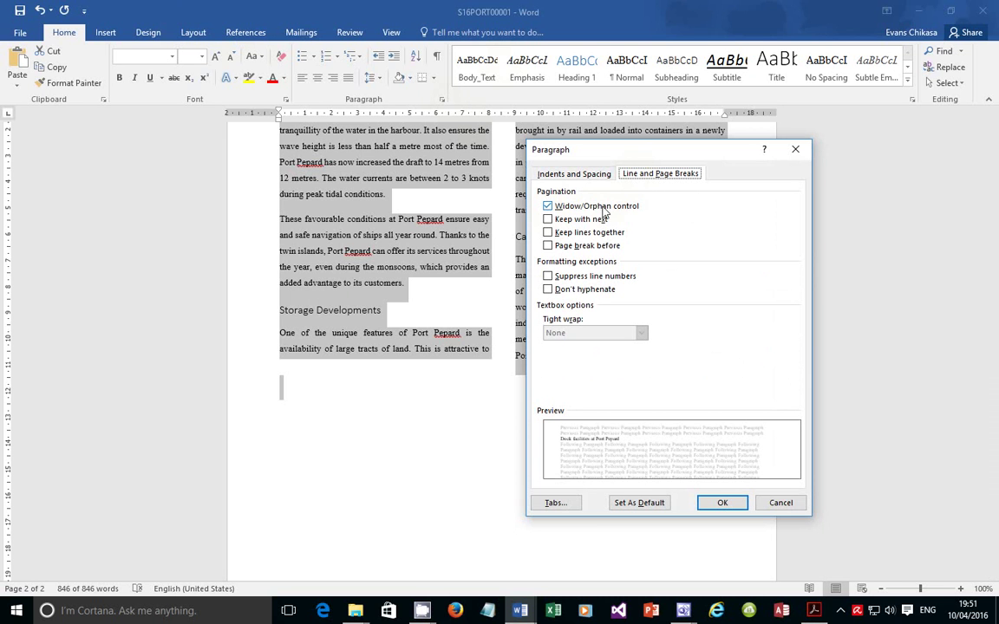
click(778, 503)
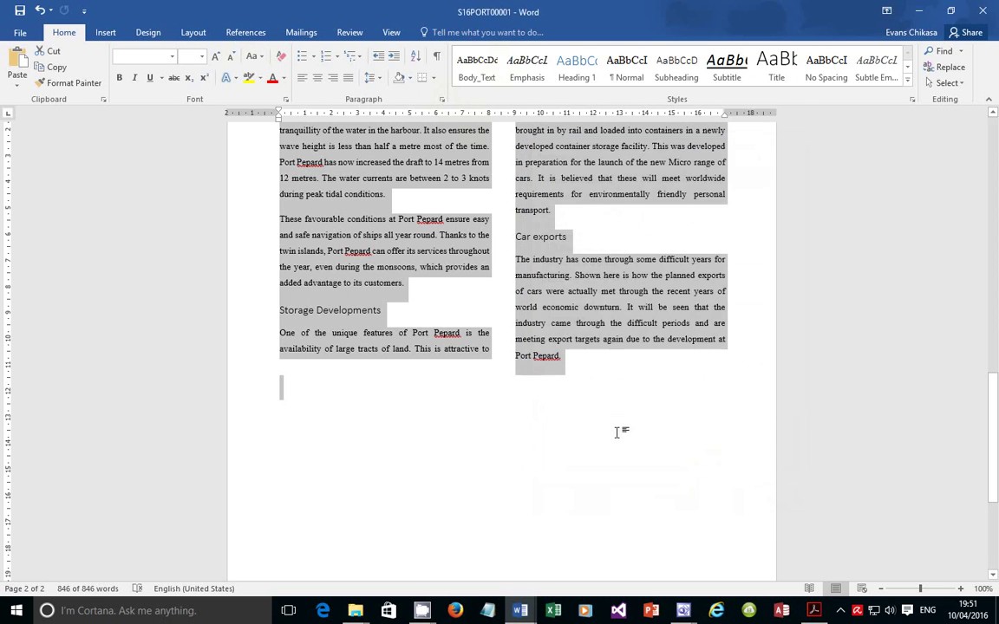
click(297, 392)
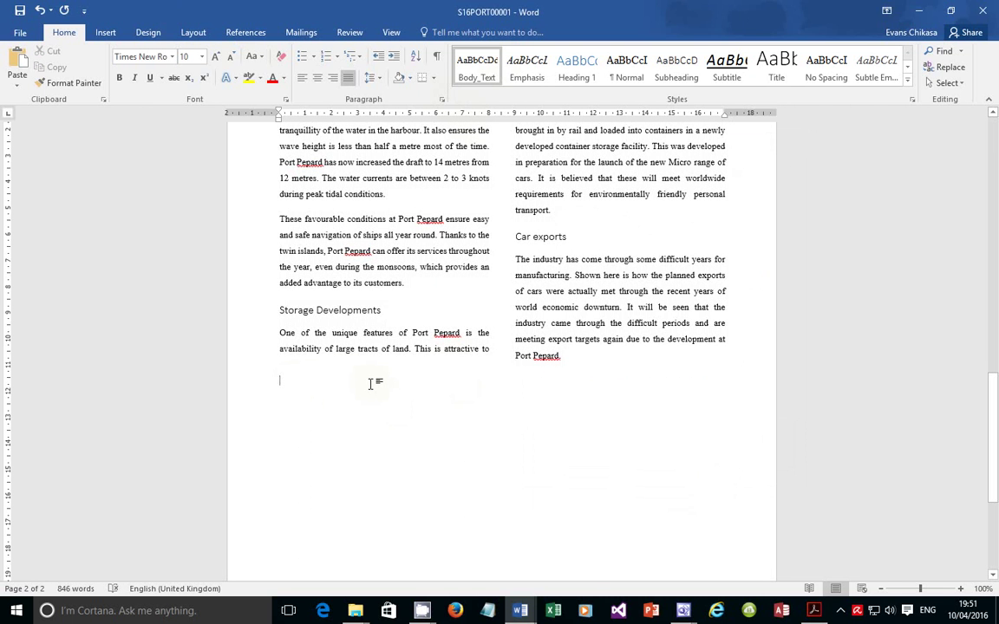
click(491, 350)
scroll(503, 382, up, 2)
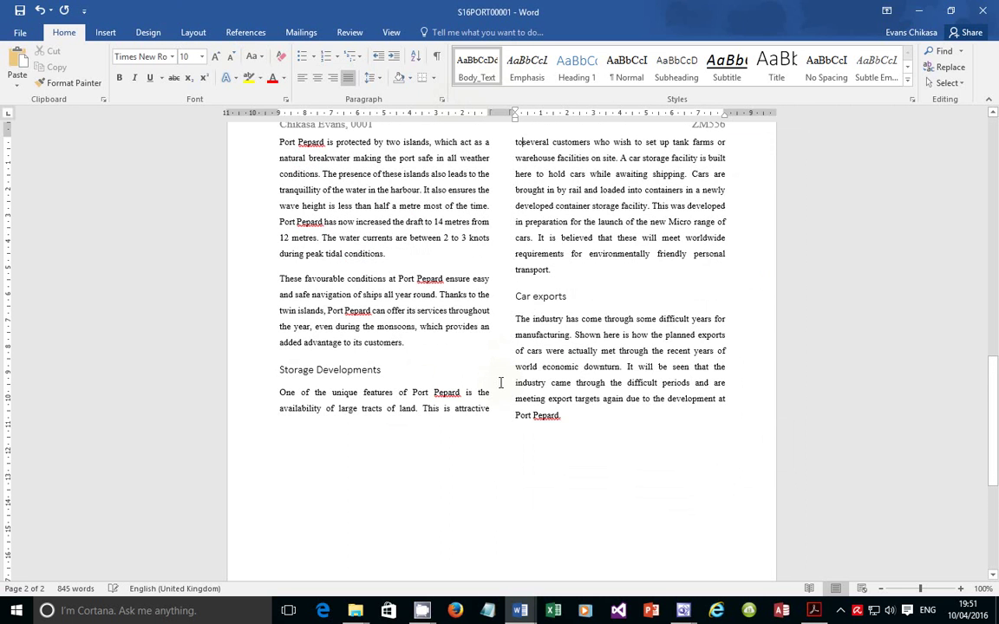
key(BackSpace)
key(BackSpace)
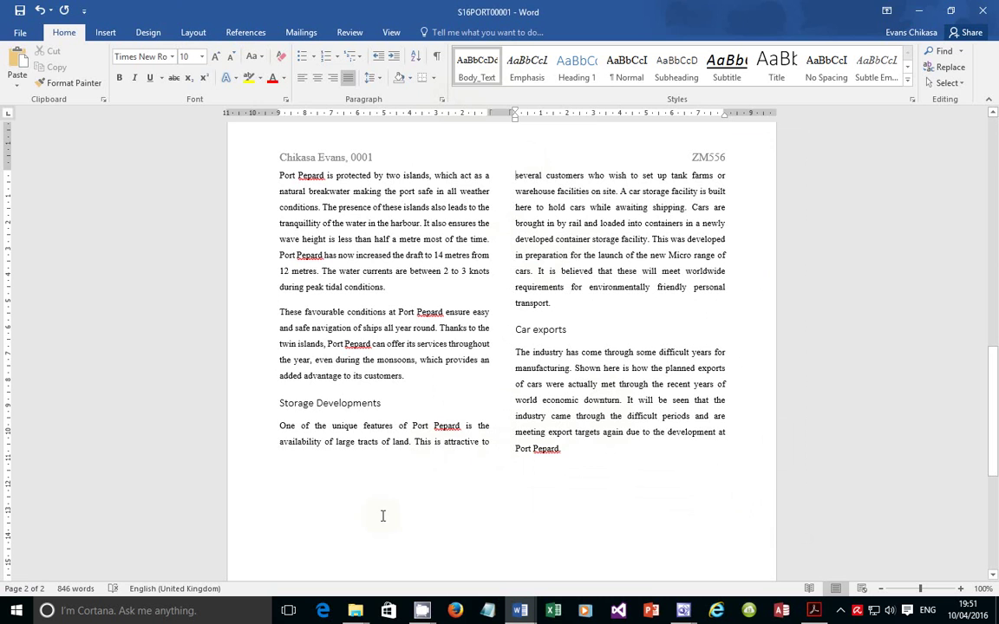
click(339, 511)
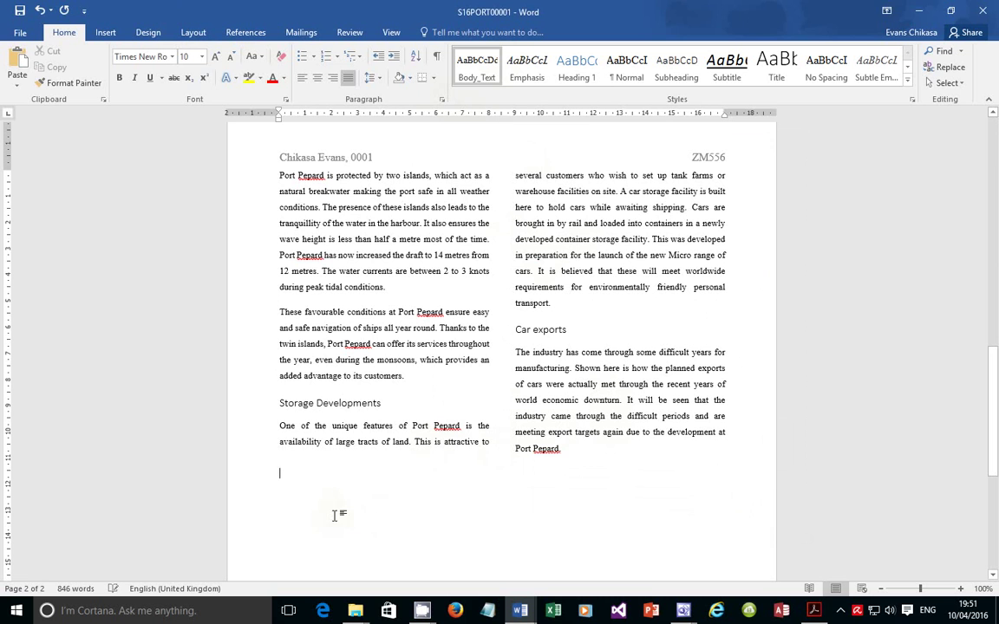
click(312, 465)
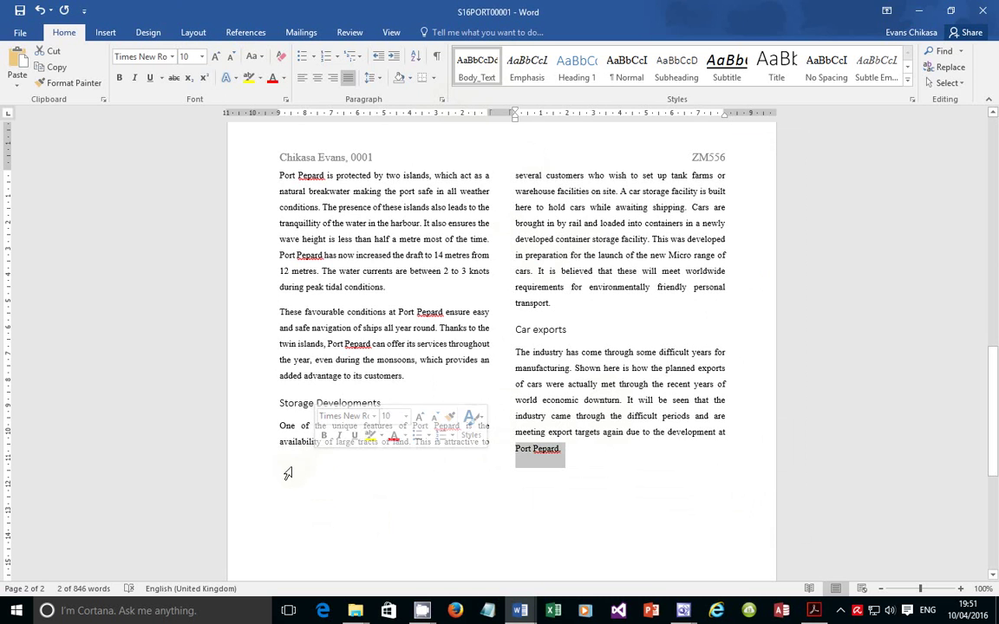
click(574, 466)
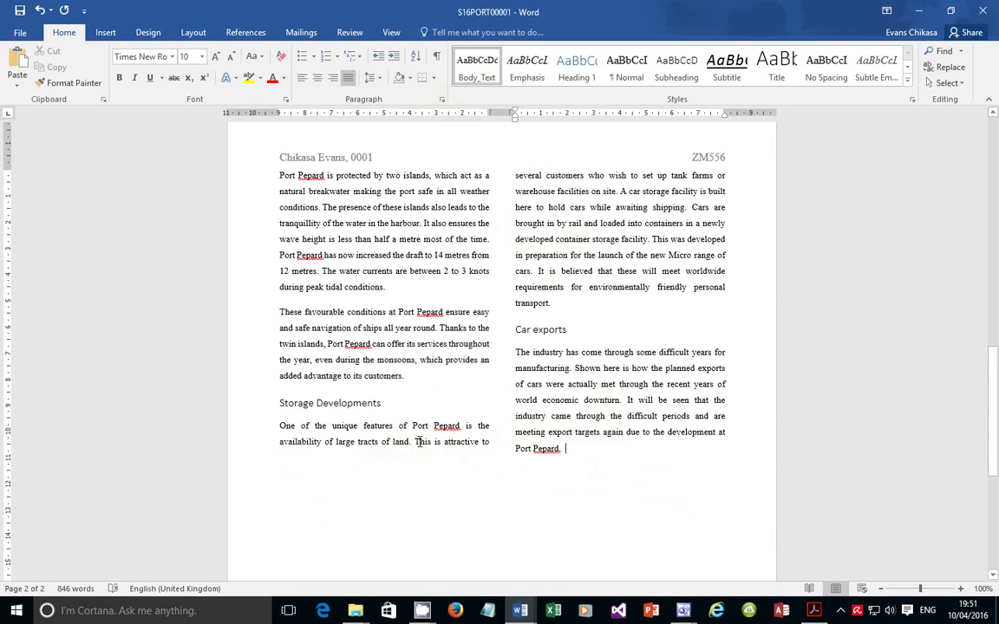
scroll(418, 442, down, 3)
scroll(583, 263, up, 3)
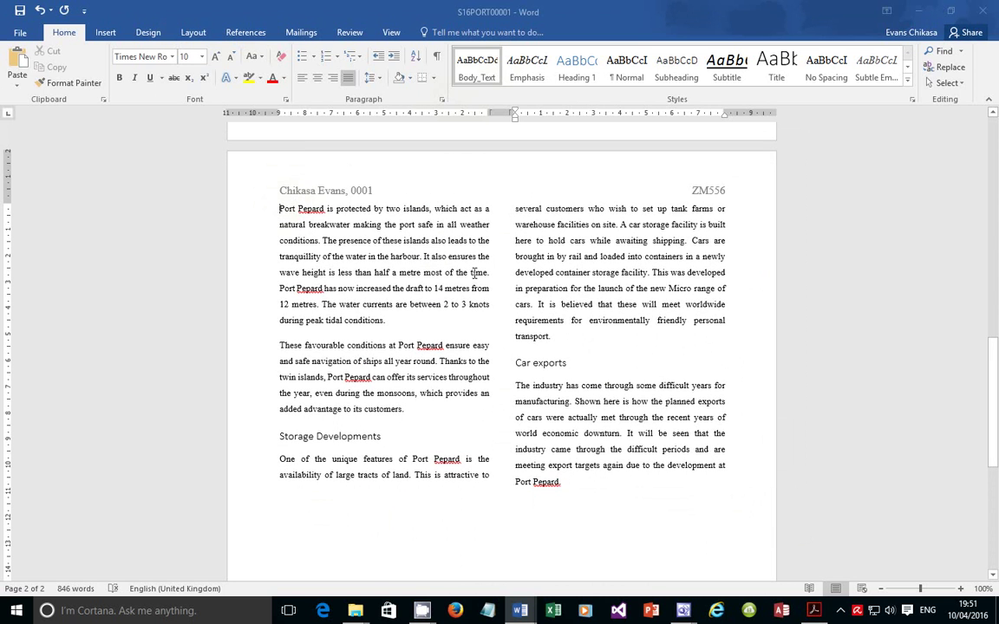
Insert a page break before the Oceanographic Conditions heading so it starts page 2
shift+click(616, 491)
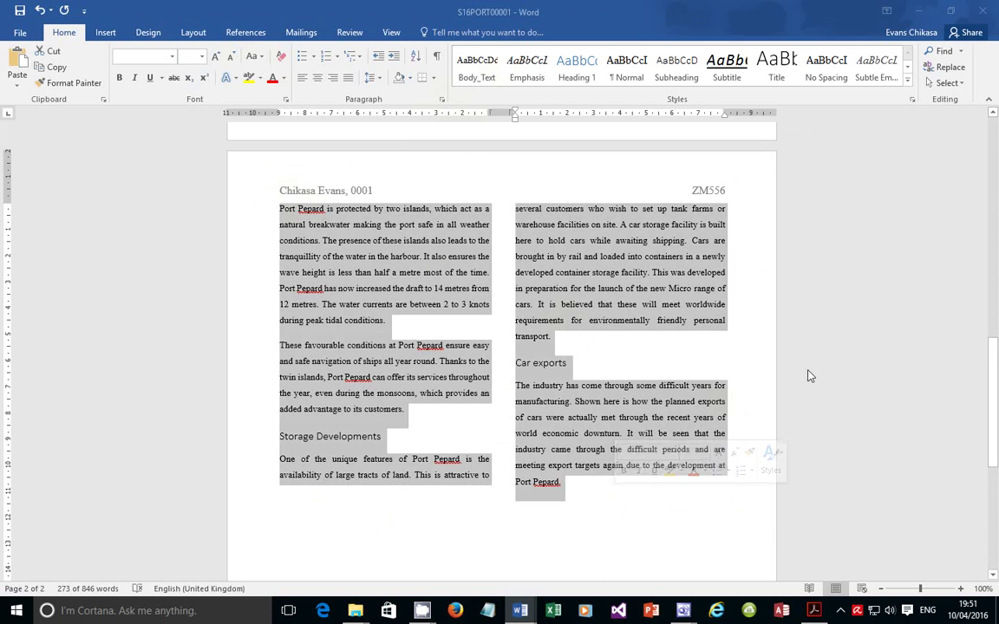
drag(994, 369, 994, 284)
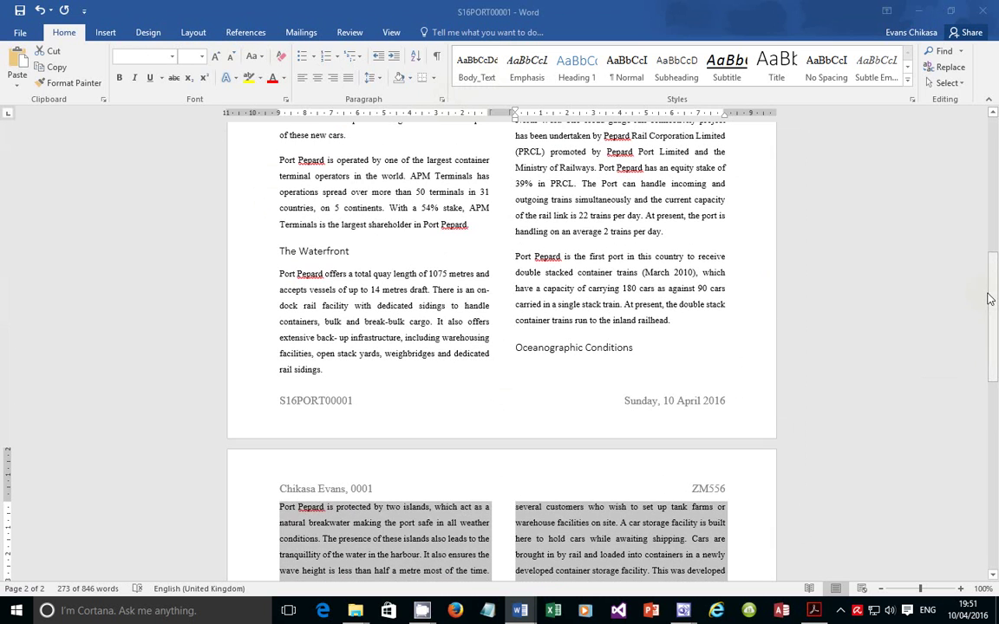
click(524, 367)
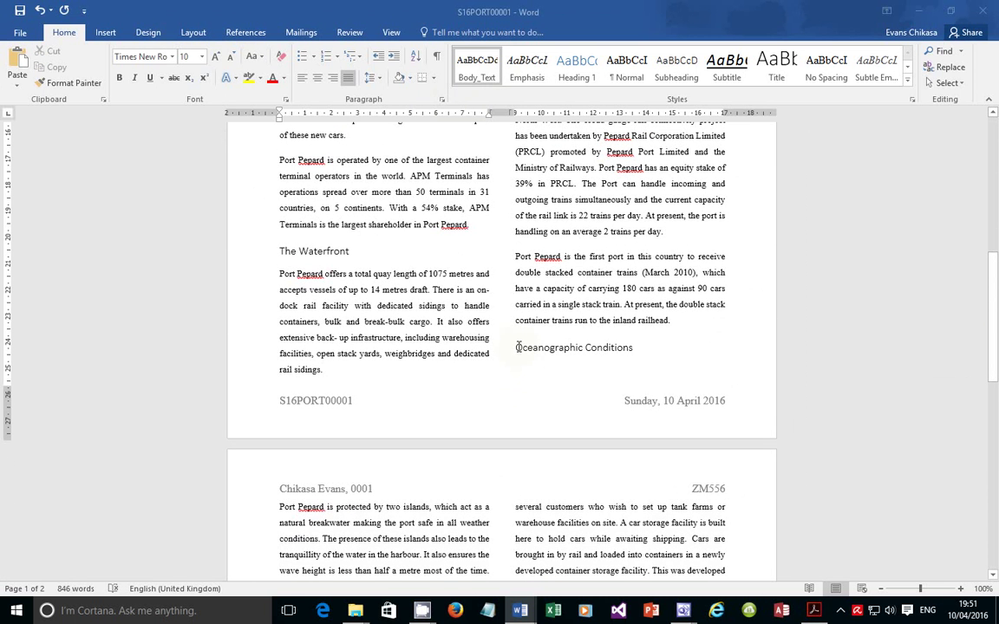
drag(517, 347, 651, 348)
click(539, 353)
click(519, 351)
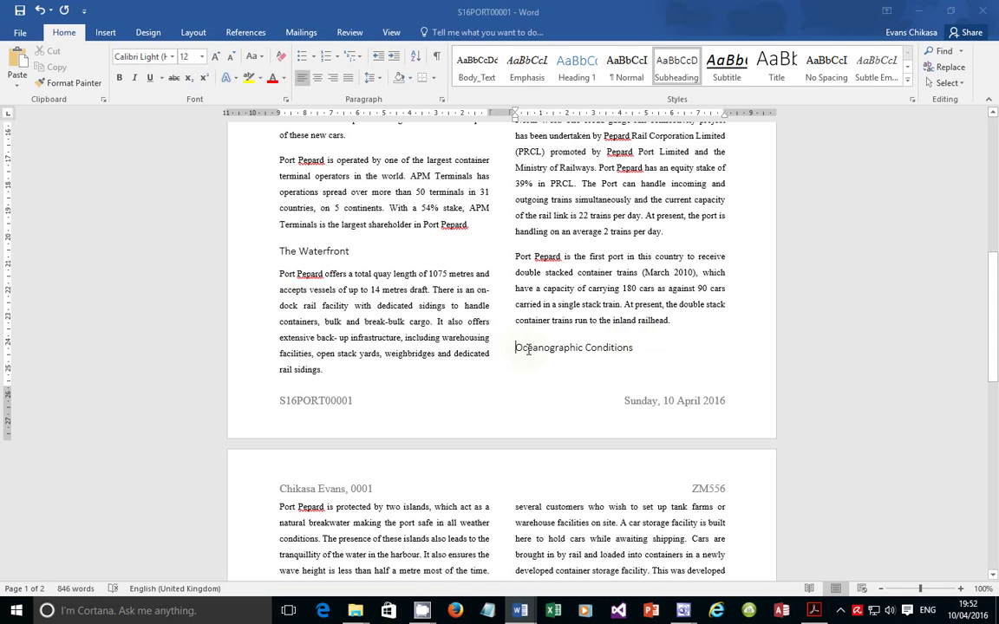
key(ctrl+Return)
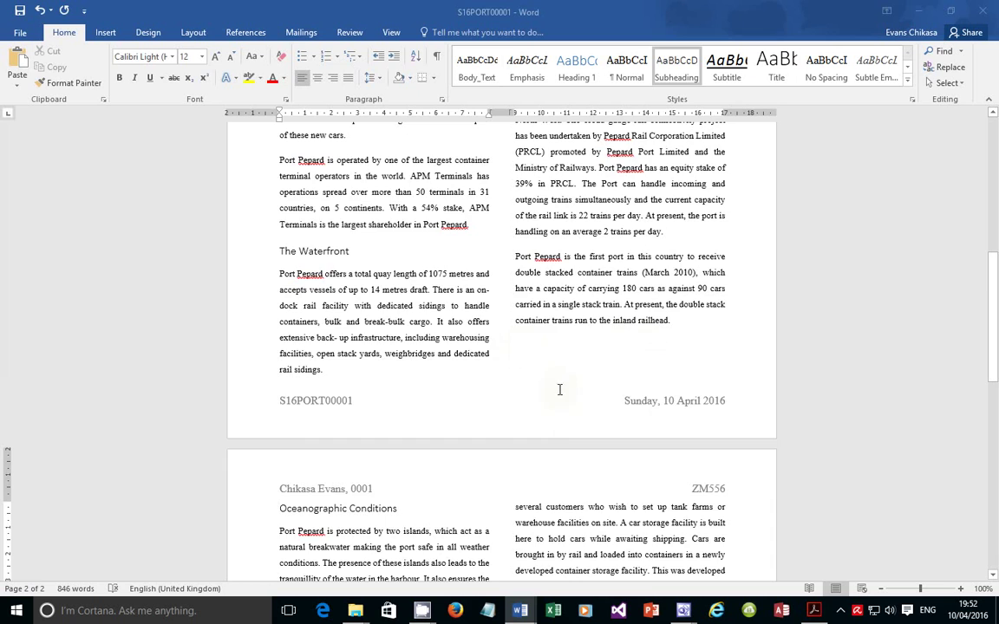
scroll(559, 422, down, 8)
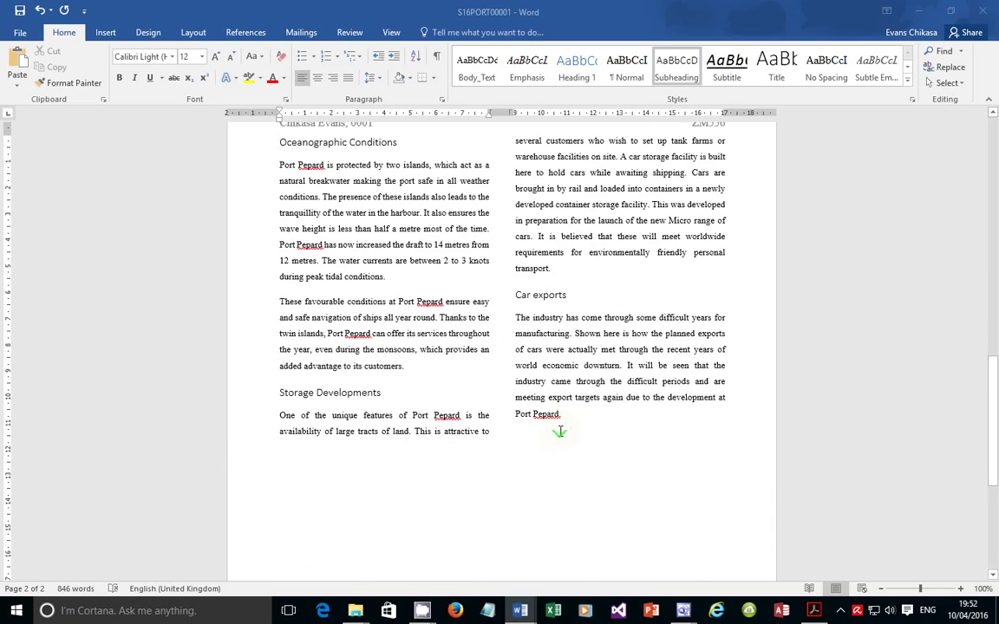
Select the page 2 text from the Oceanographic Conditions heading through the last 'Port Pepard.' paragraph
scroll(561, 431, up, 8)
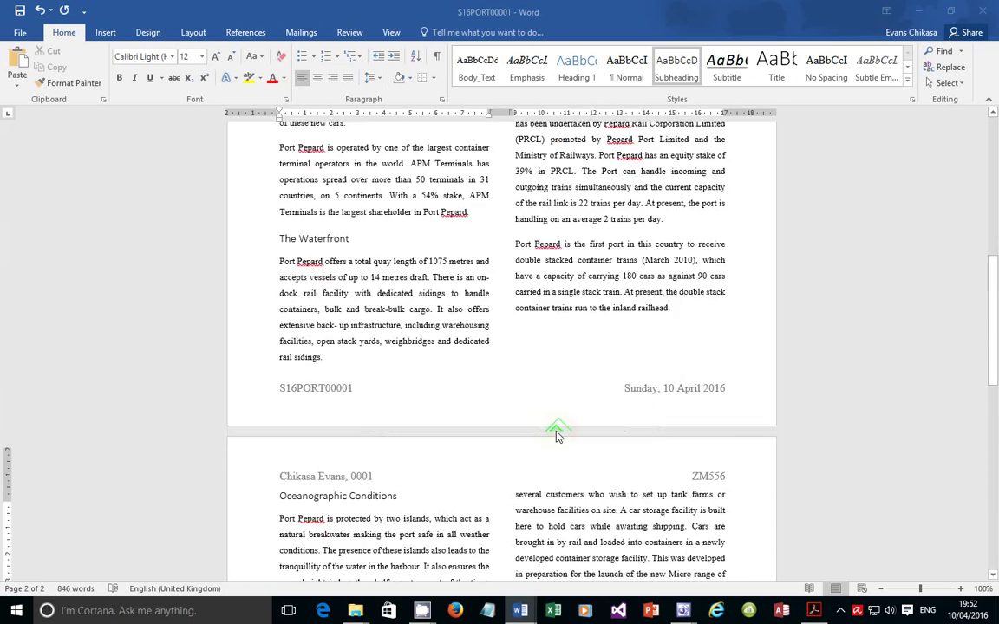
scroll(557, 430, up, 4)
scroll(557, 430, down, 4)
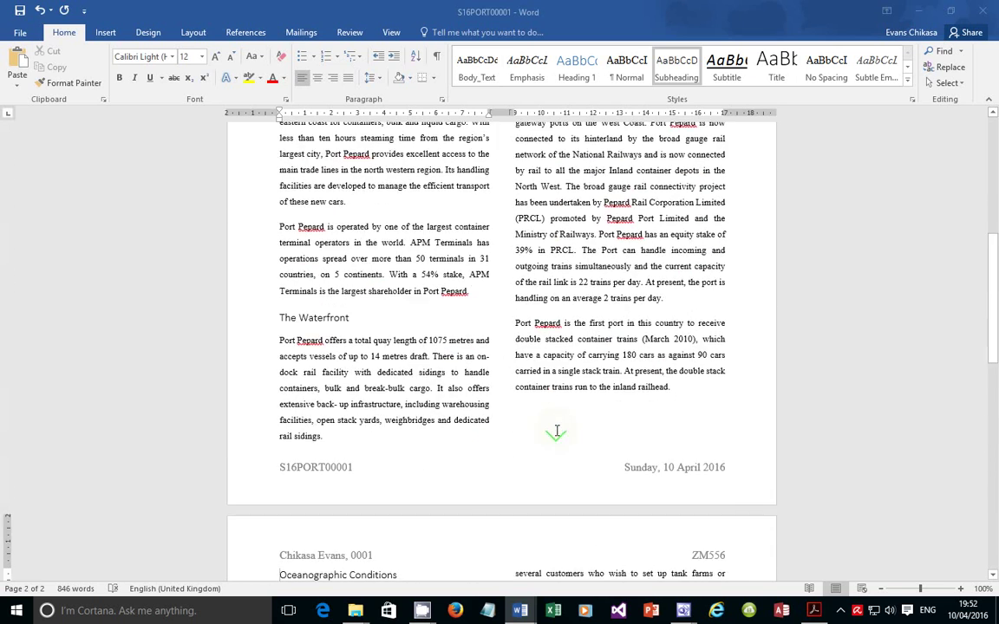
scroll(557, 431, up, 1)
scroll(556, 432, up, 6)
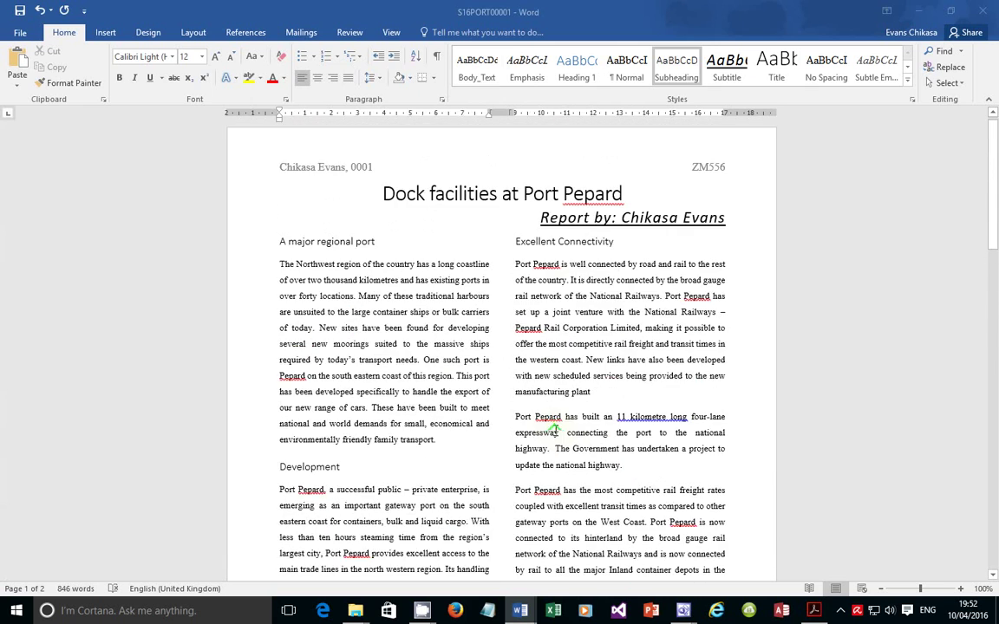
scroll(556, 431, down, 9)
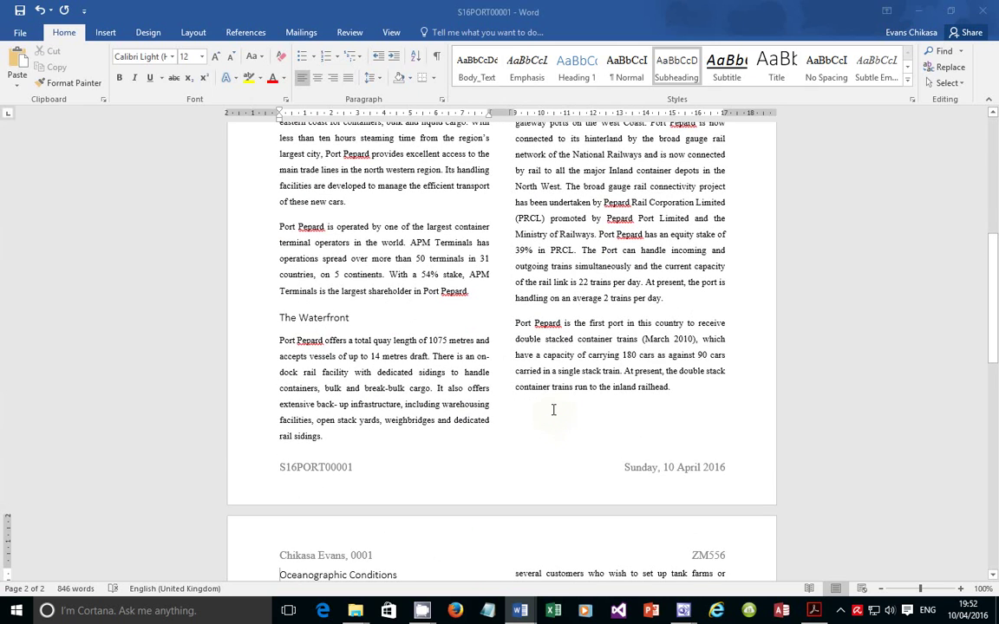
scroll(555, 412, down, 9)
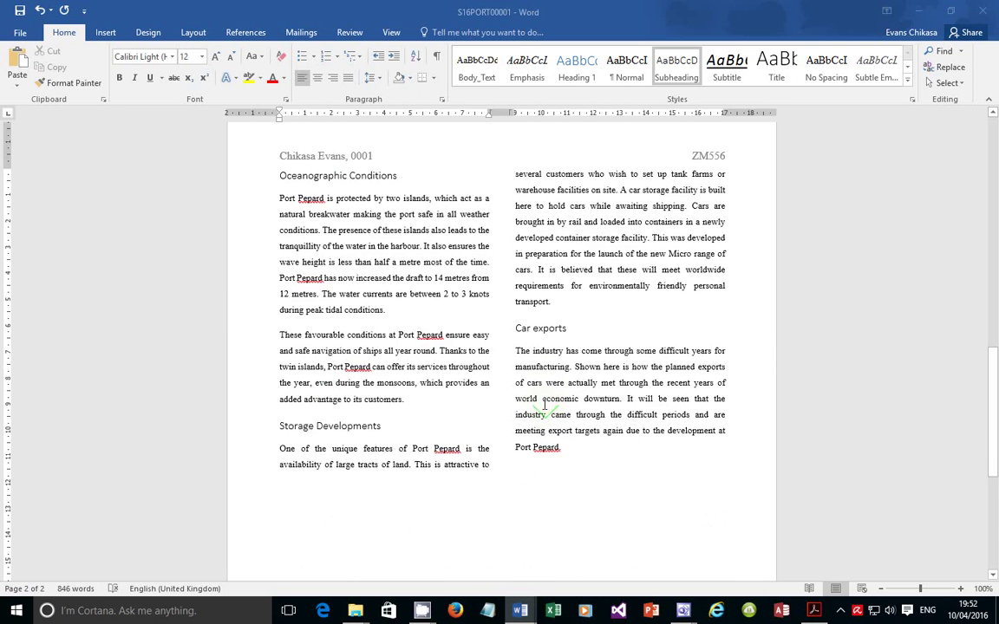
scroll(544, 406, down, 7)
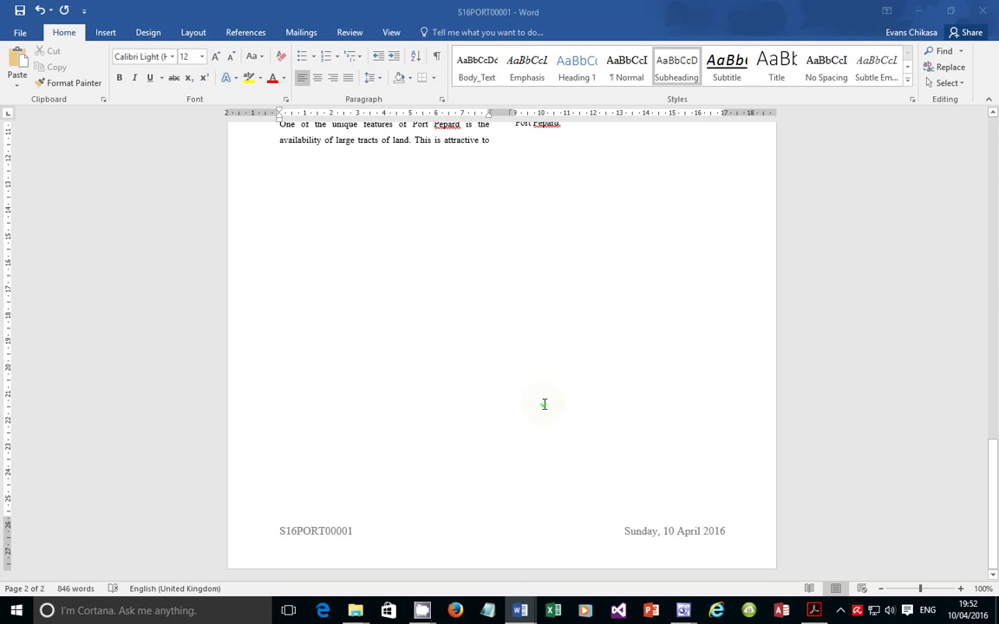
scroll(545, 405, up, 5)
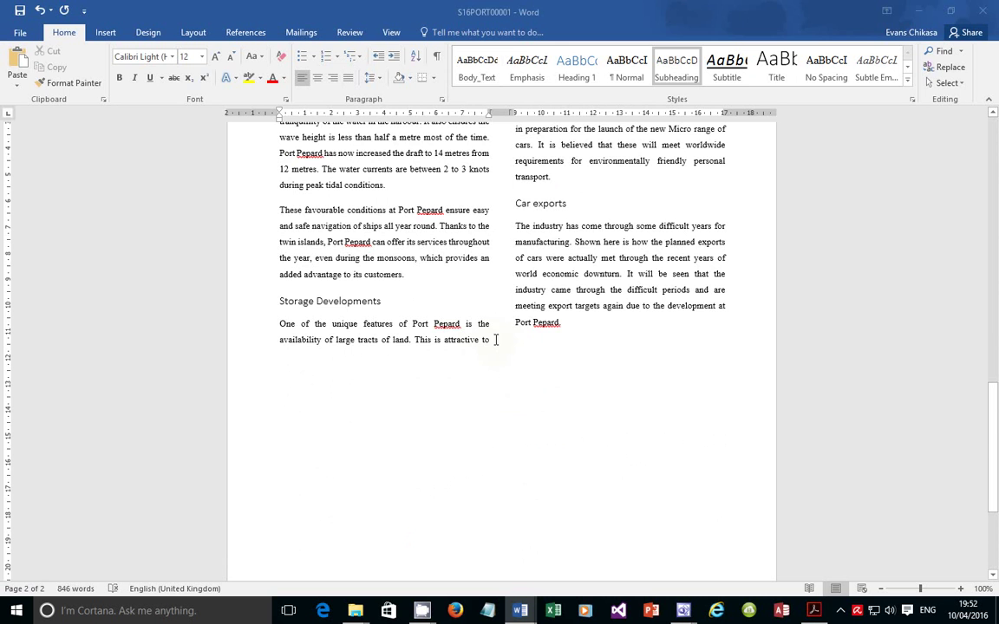
scroll(494, 352, up, 5)
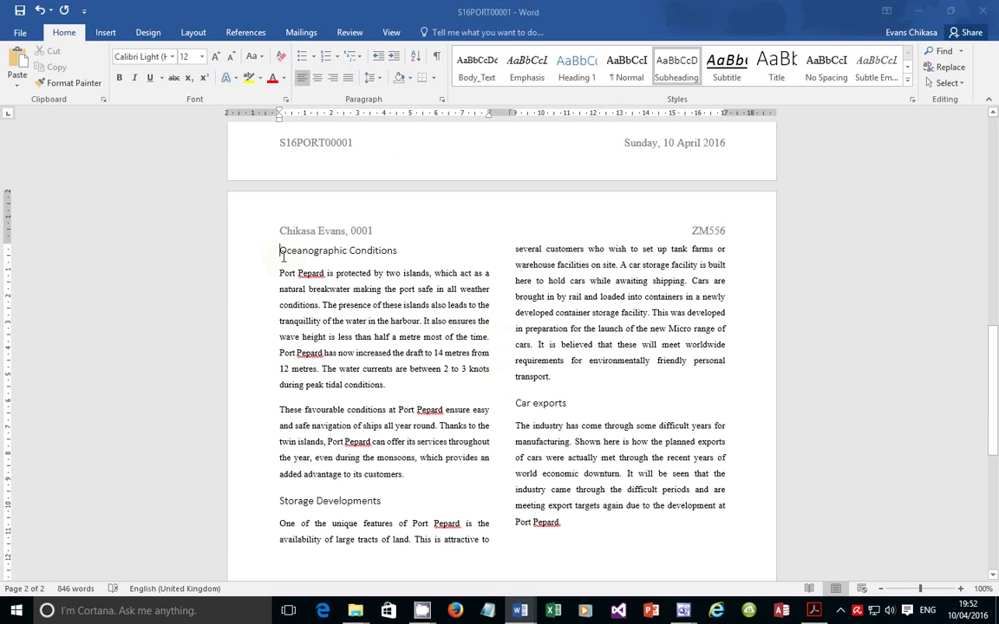
drag(280, 250, 564, 524)
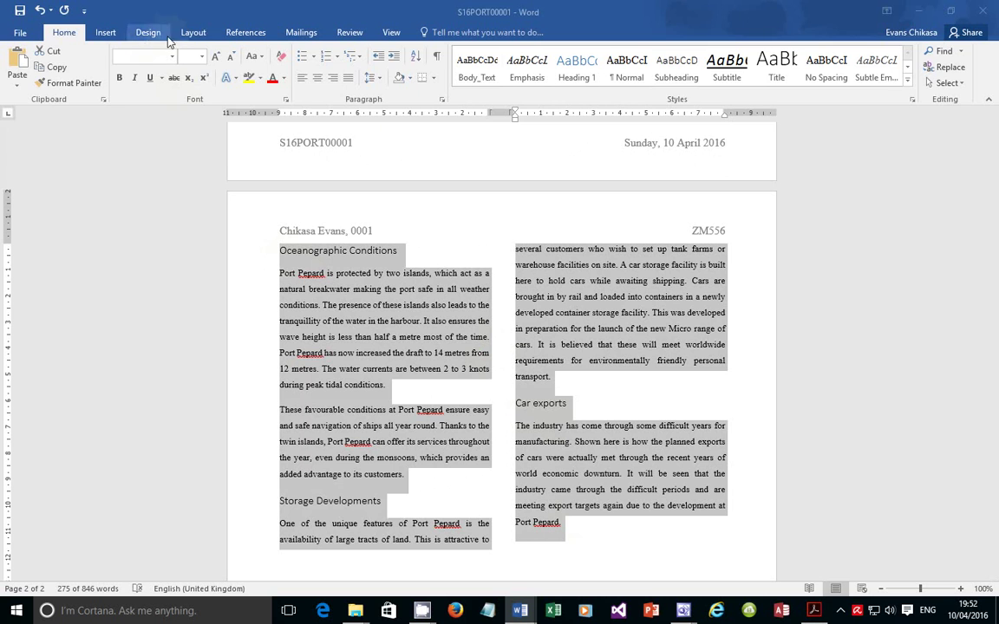
Reset the selection to one column, then reapply it as 2 equal-width columns through More Columns
click(194, 32)
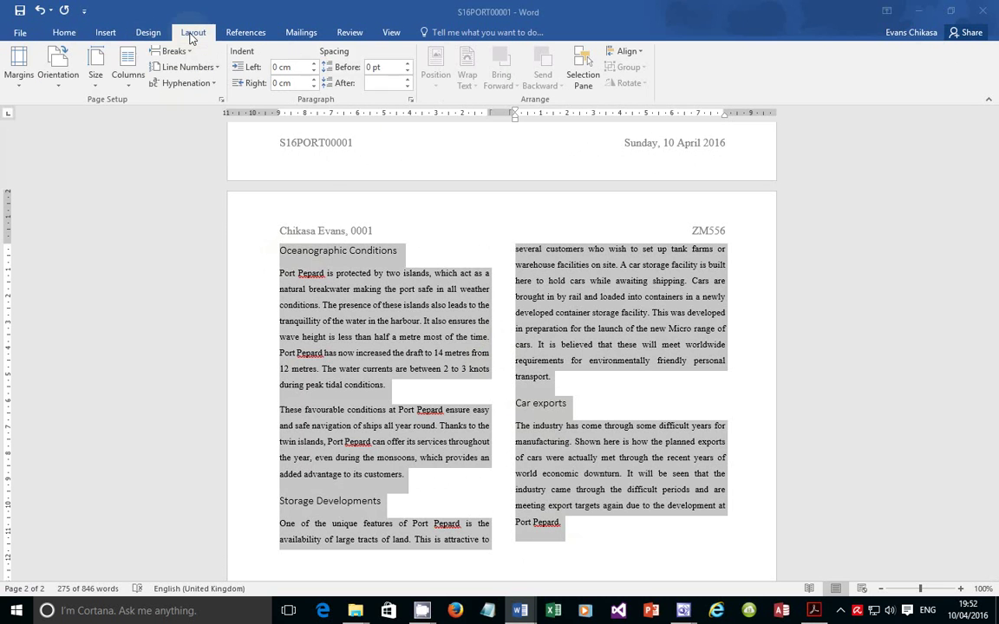
click(128, 78)
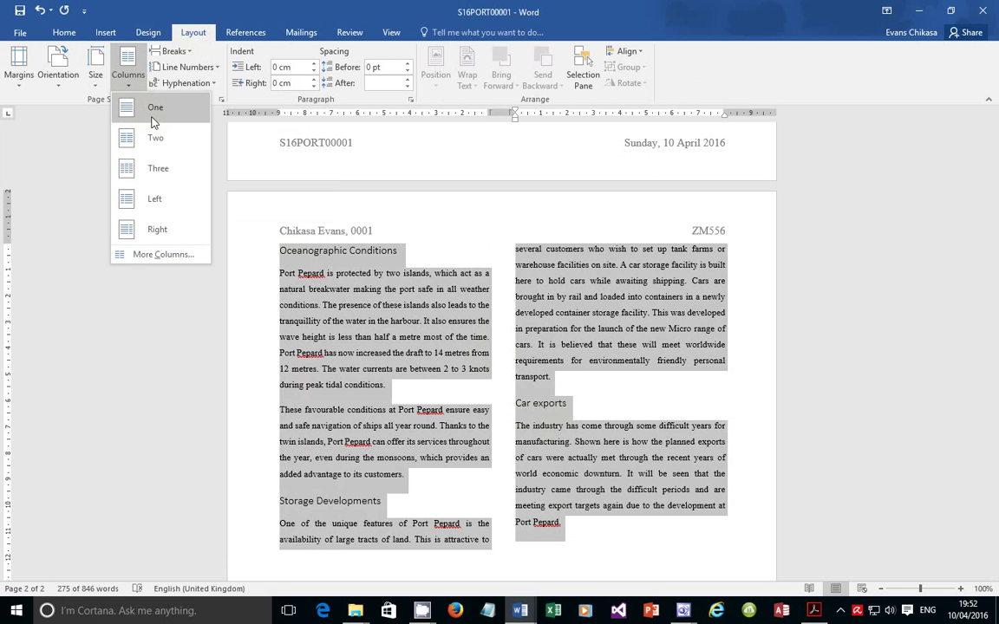
click(153, 111)
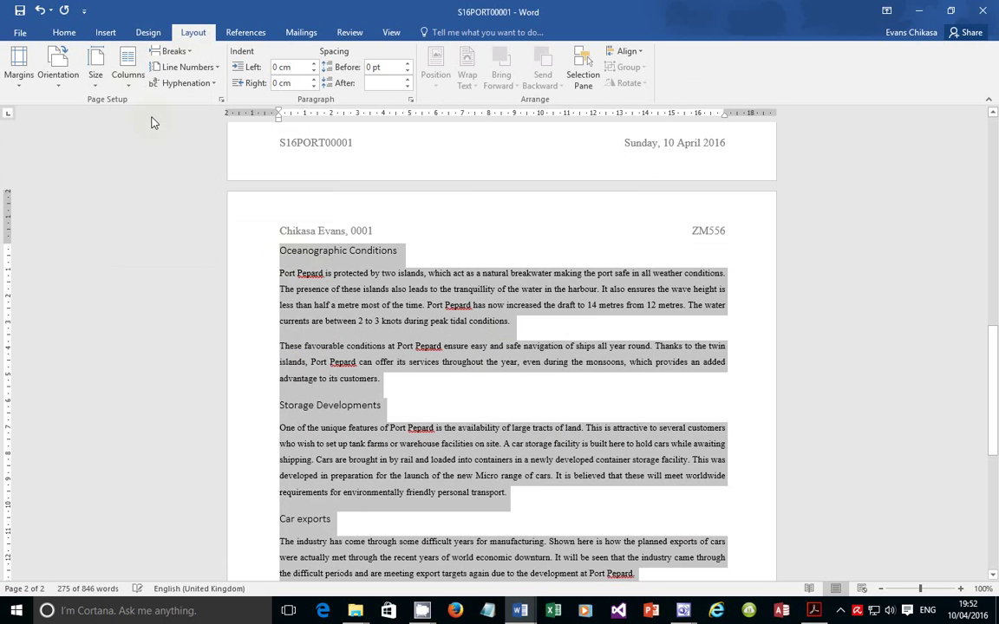
scroll(536, 473, down, 8)
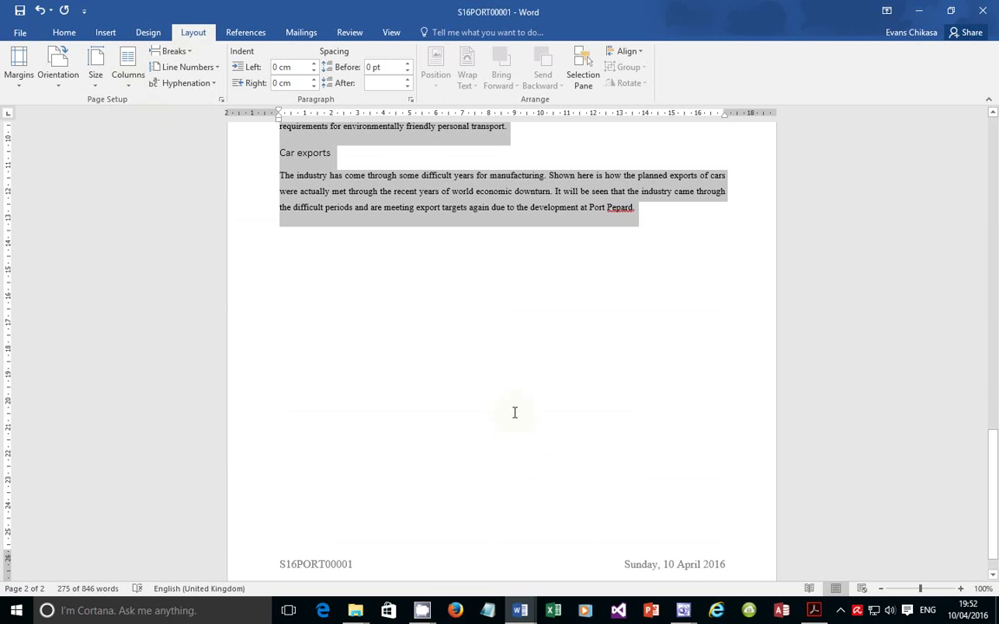
click(126, 79)
click(141, 255)
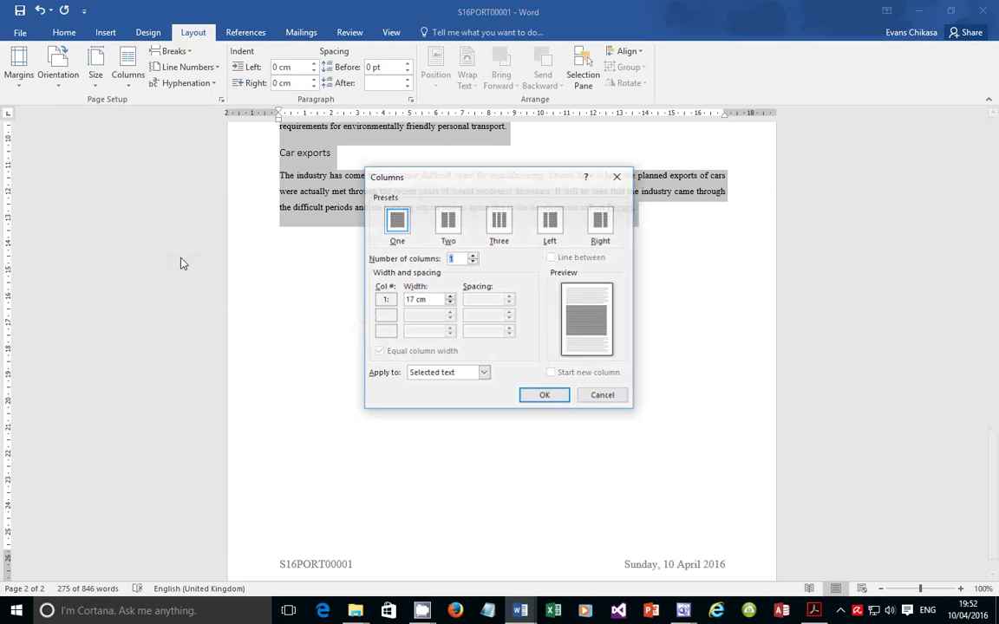
click(473, 255)
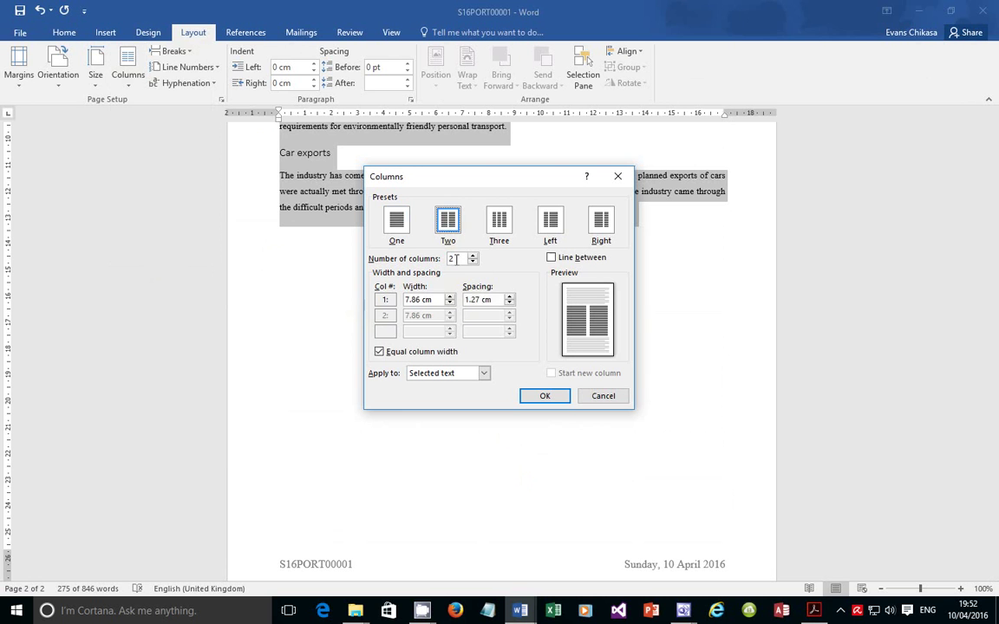
click(480, 298)
click(543, 395)
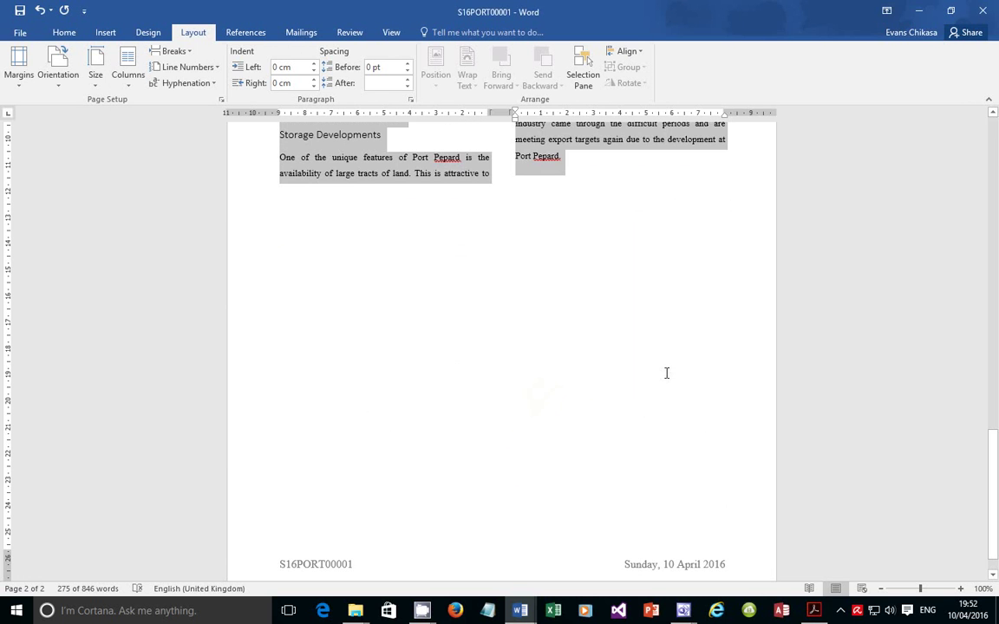
drag(997, 393, 996, 293)
scroll(771, 278, down, 3)
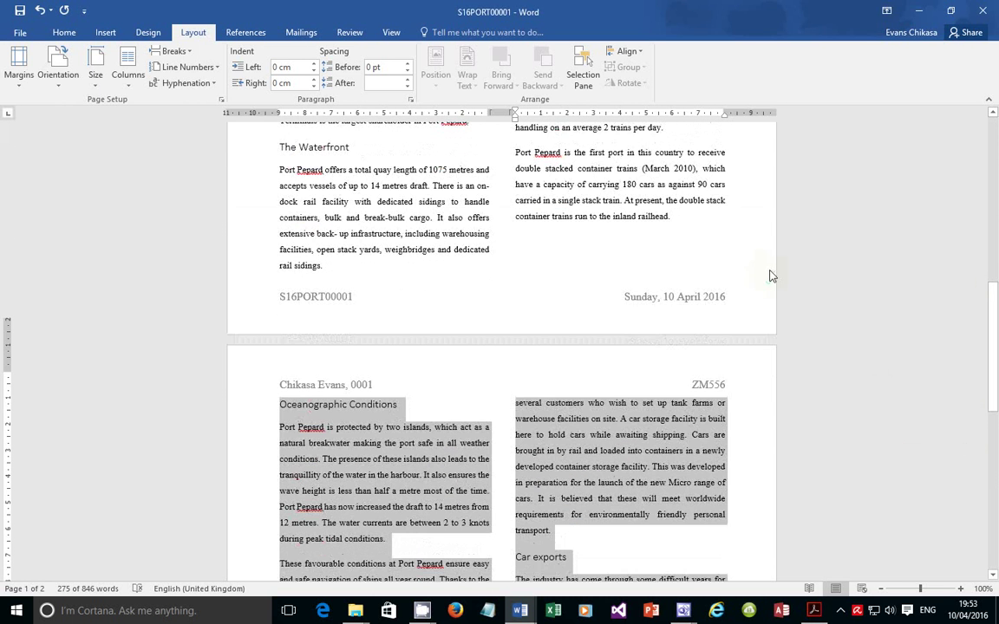
Add a blank paragraph after 'Port Pepard.' at the bottom of the right column
scroll(764, 280, down, 2)
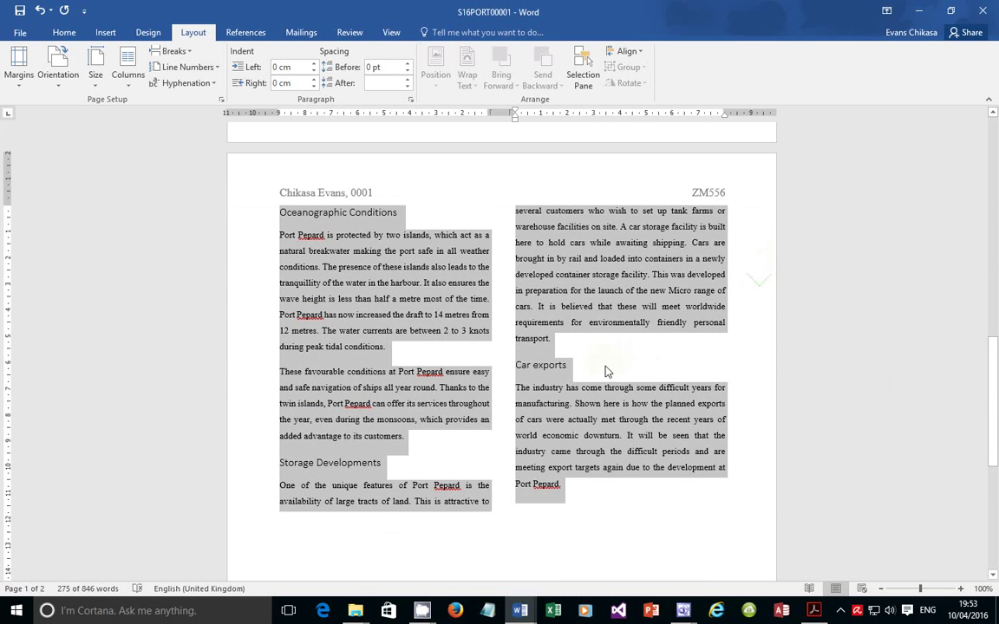
scroll(555, 390, down, 2)
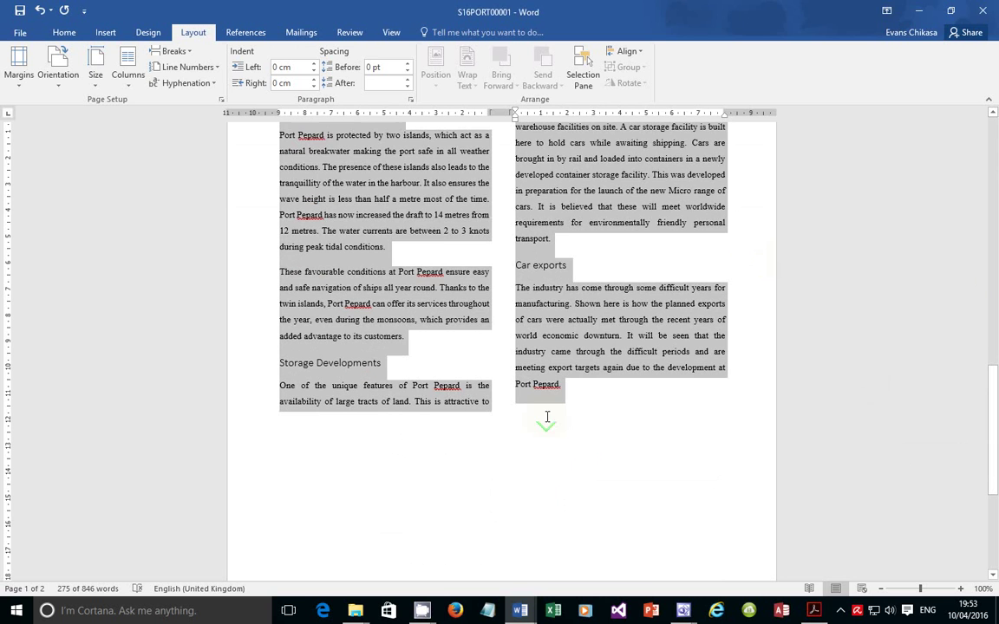
scroll(534, 409, down, 1)
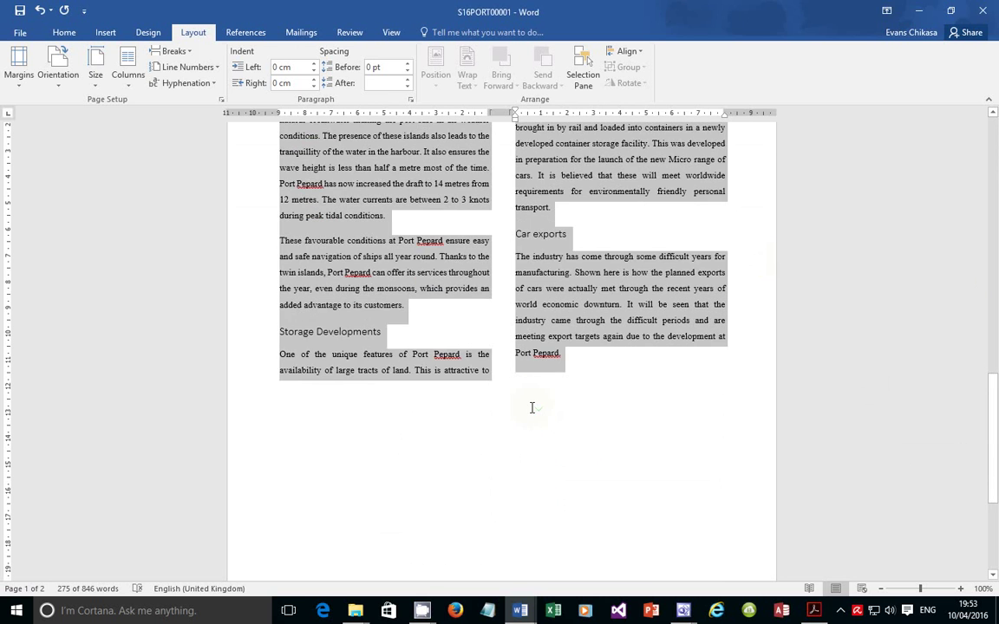
click(397, 408)
scroll(373, 364, down, 2)
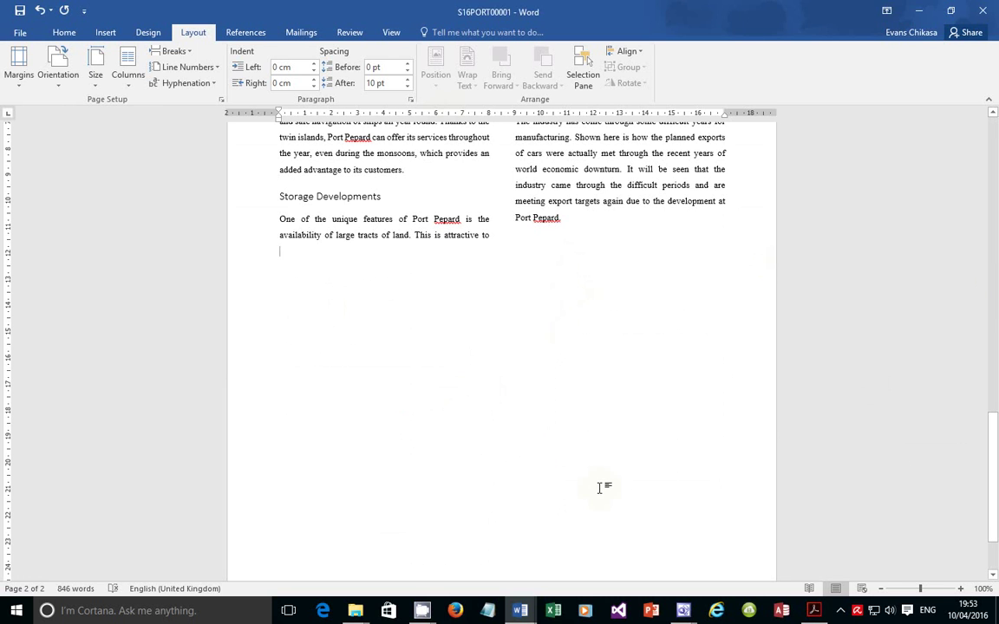
click(591, 225)
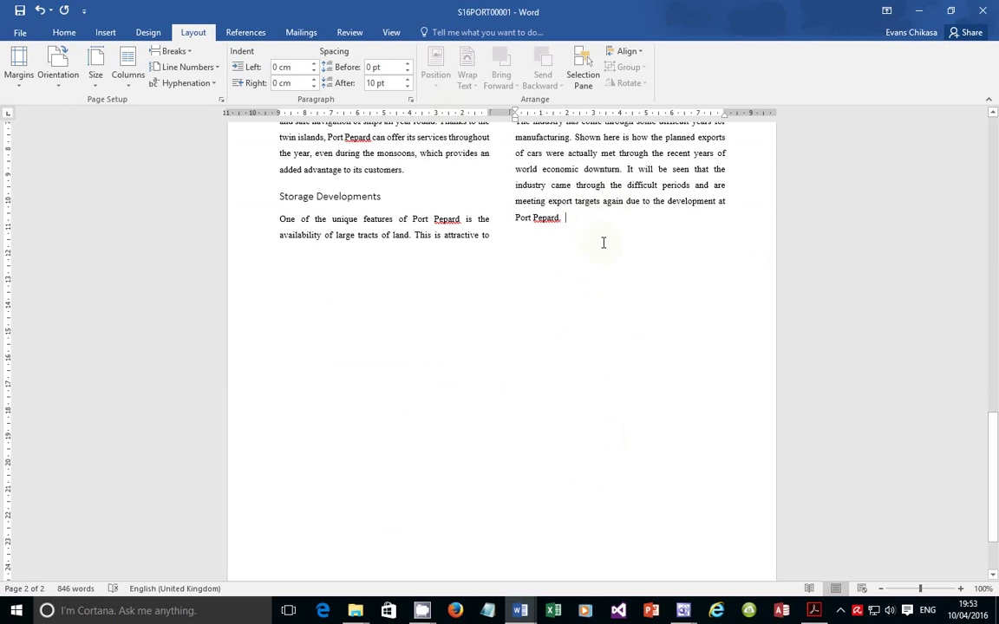
key(Return)
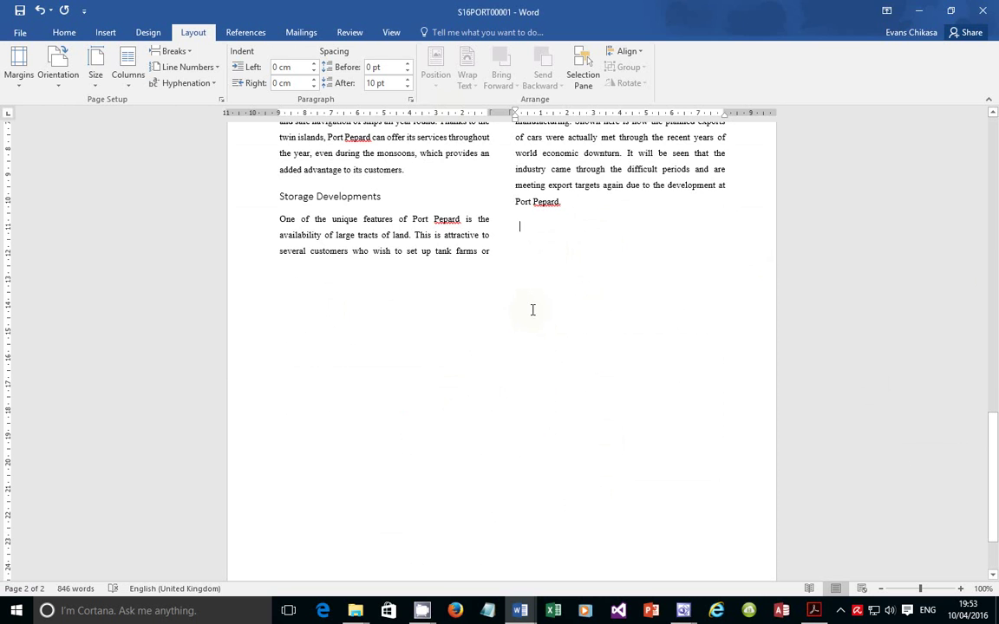
Paste the copied Cars exported through Port Pepard table onto the blank line ending the report
scroll(764, 338, up, 4)
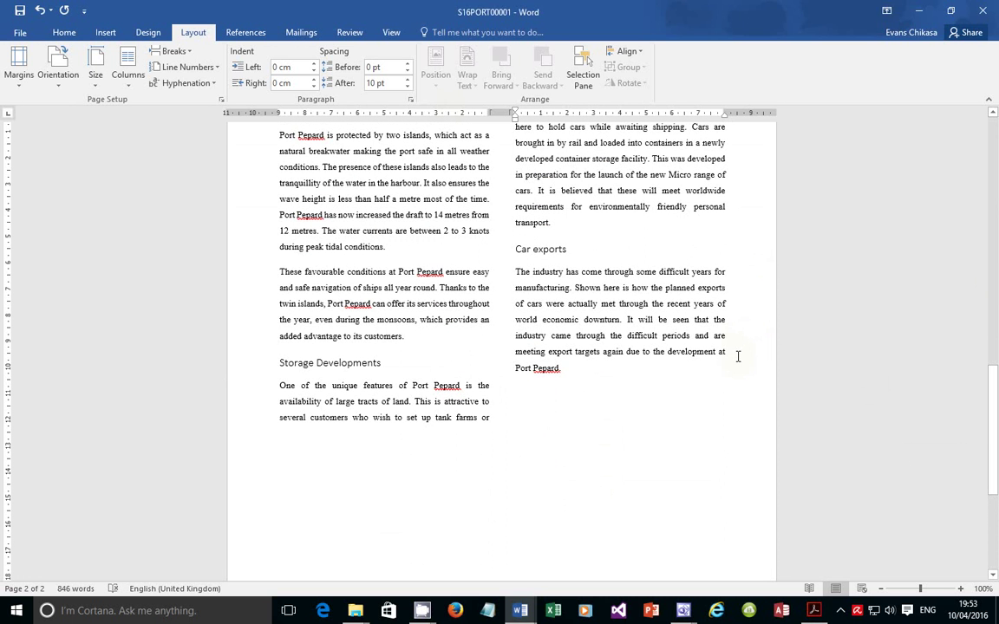
key(Up)
scroll(642, 283, up, 2)
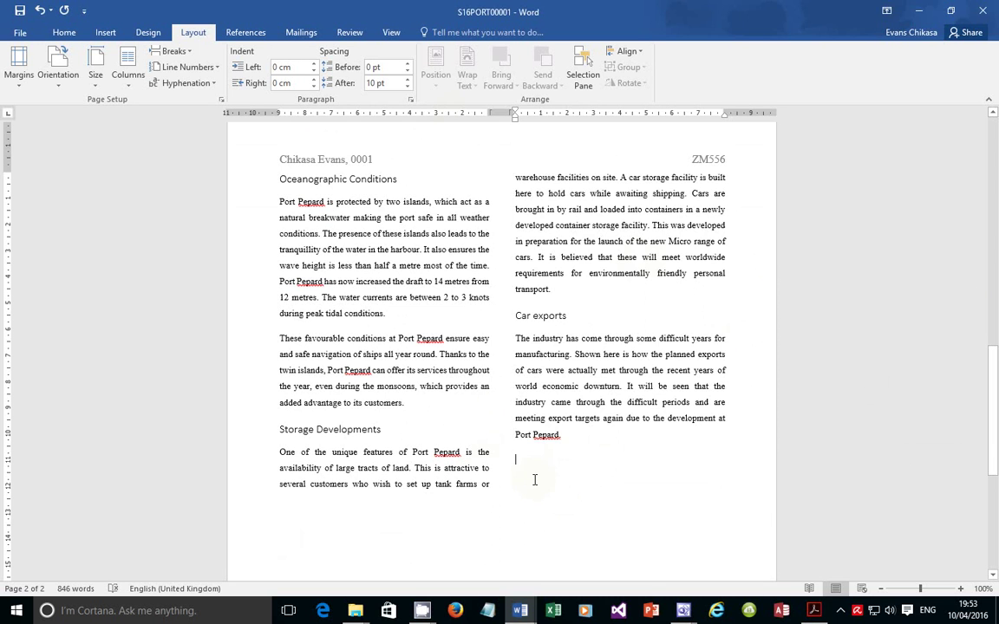
key(ctrl+v)
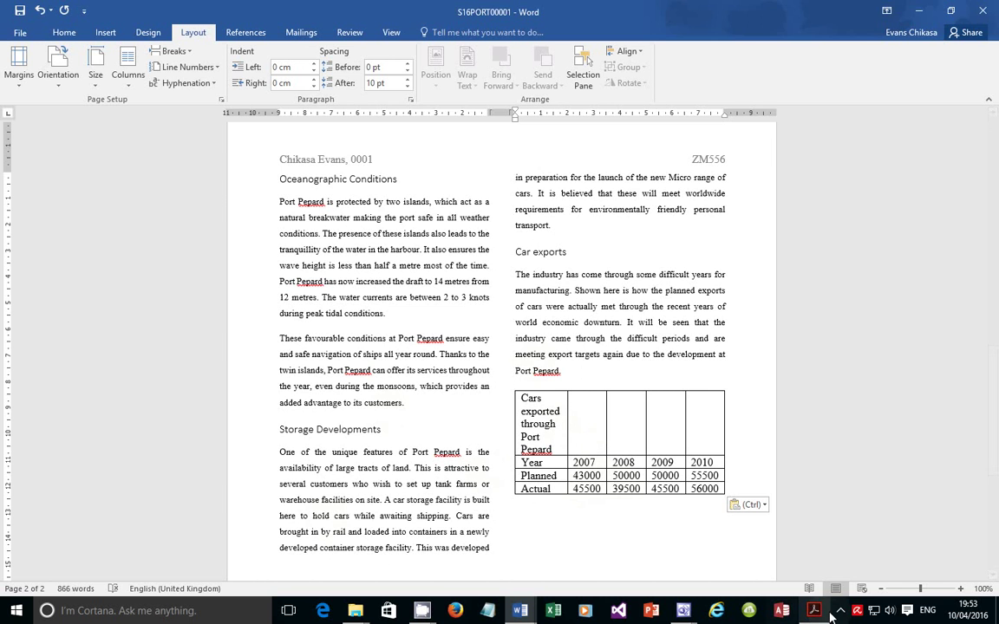
key(alt+Tab)
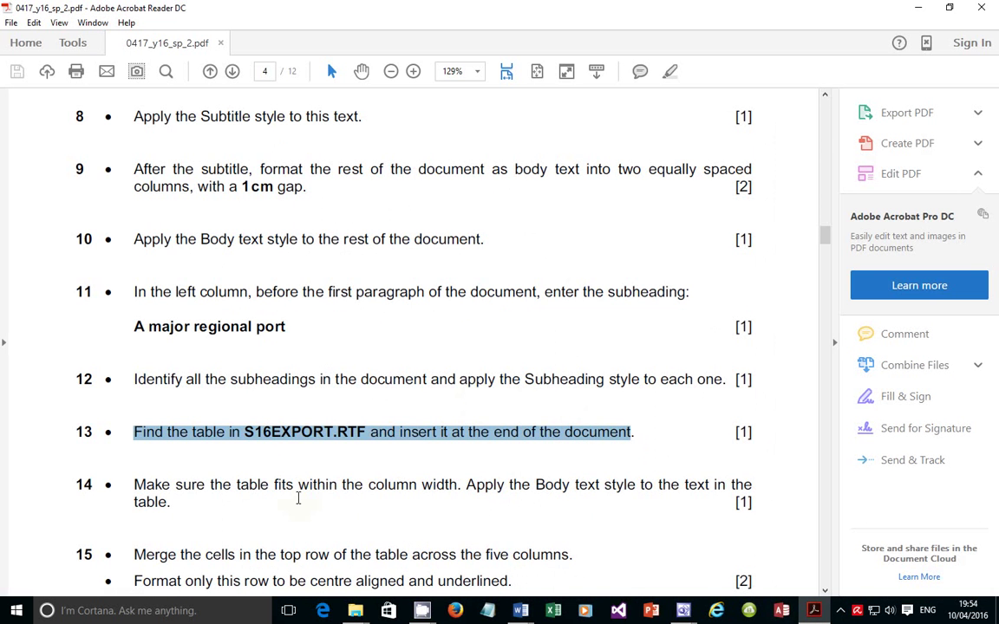
Read task sheet item 14 on fitting the table to the column width
click(174, 488)
drag(175, 486, 710, 499)
click(609, 495)
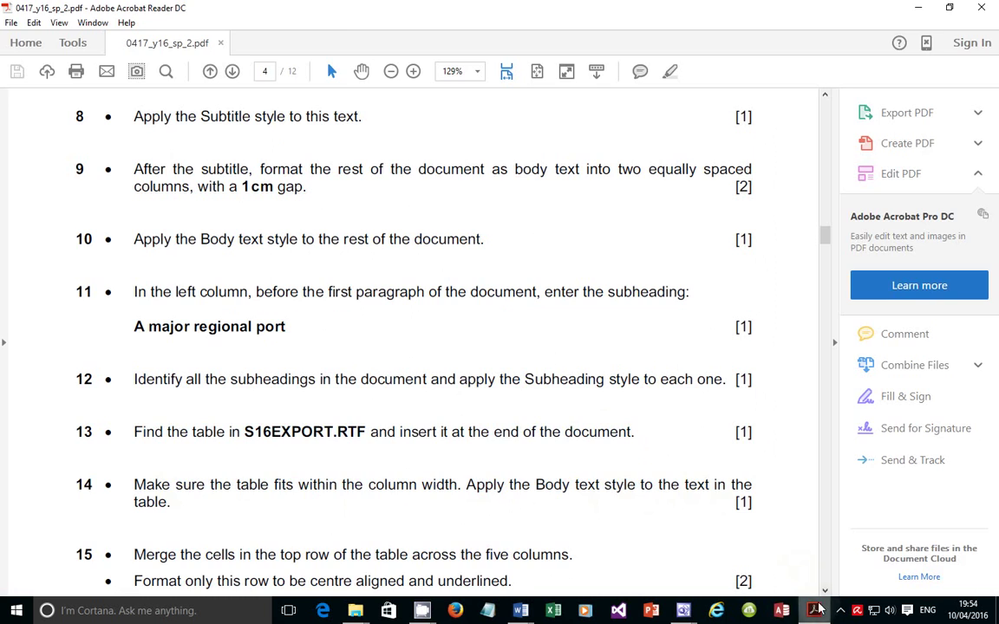
key(alt+Tab)
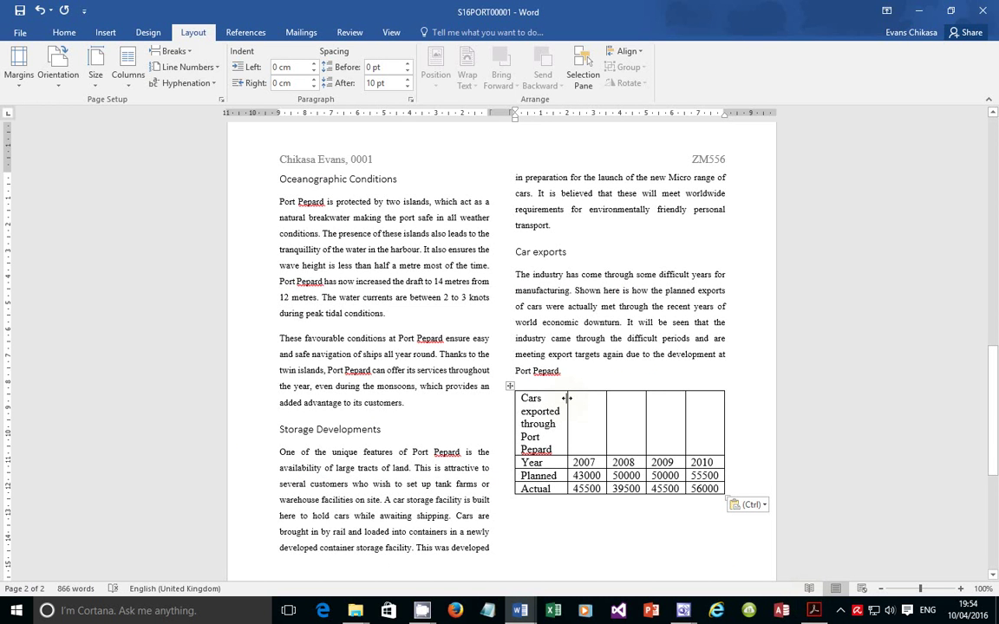
Undo the table paste, add a new paragraph after 'Port Pepard.', and paste the table there again
click(472, 428)
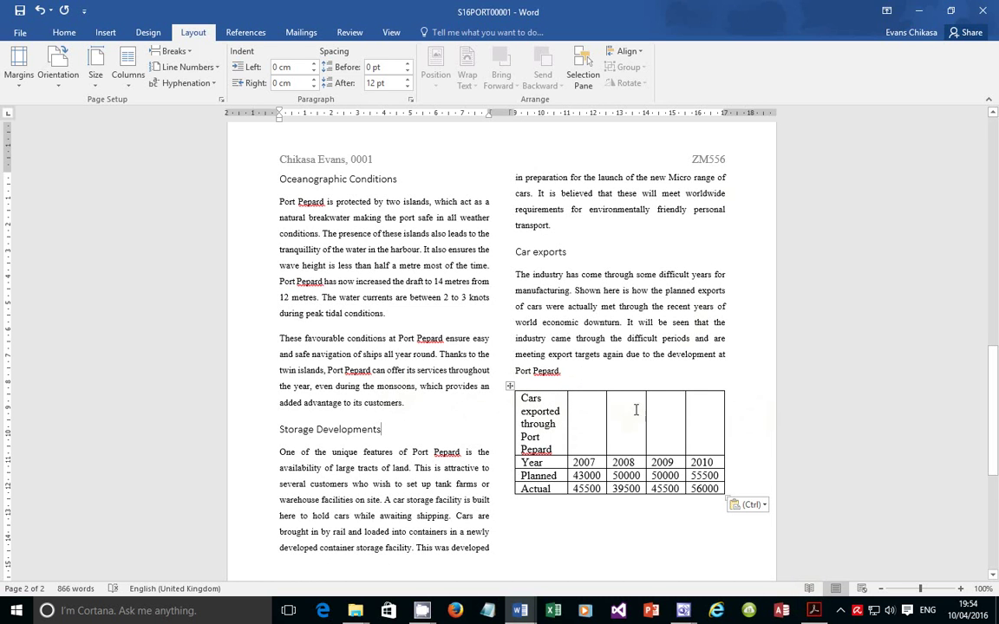
click(575, 371)
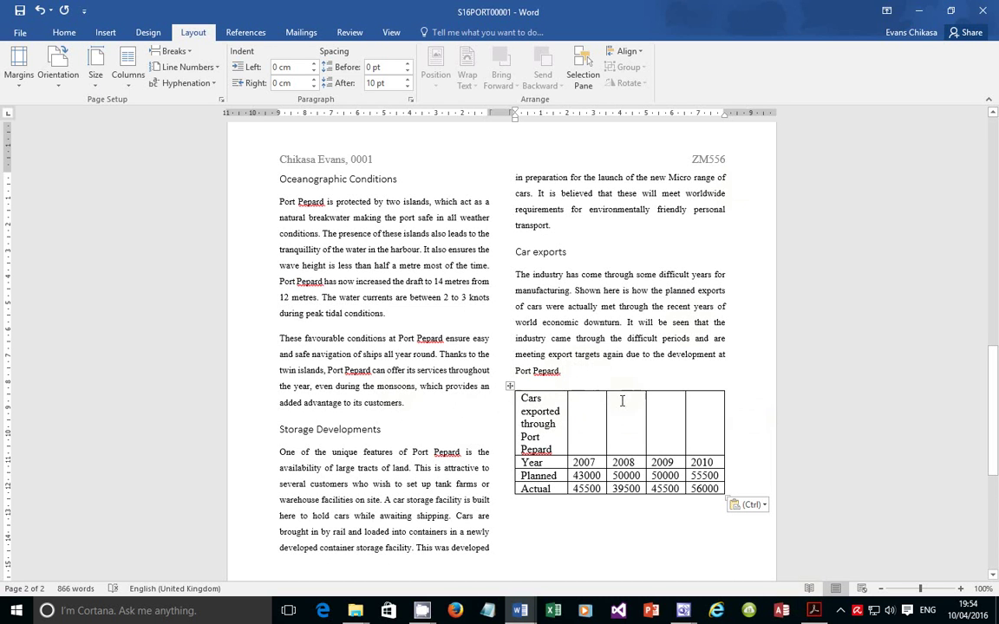
key(ctrl+z)
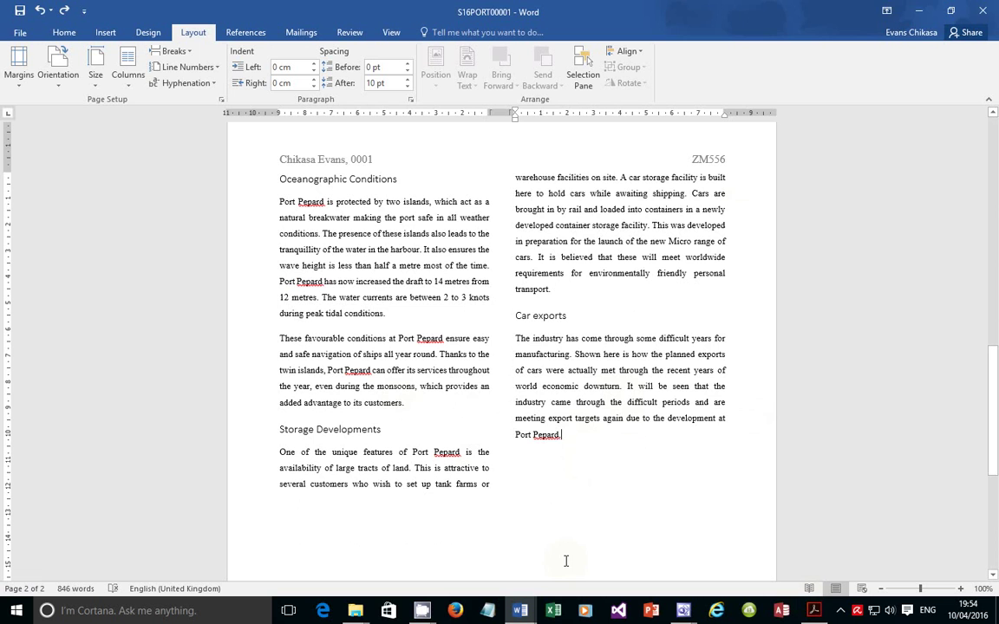
key(Return)
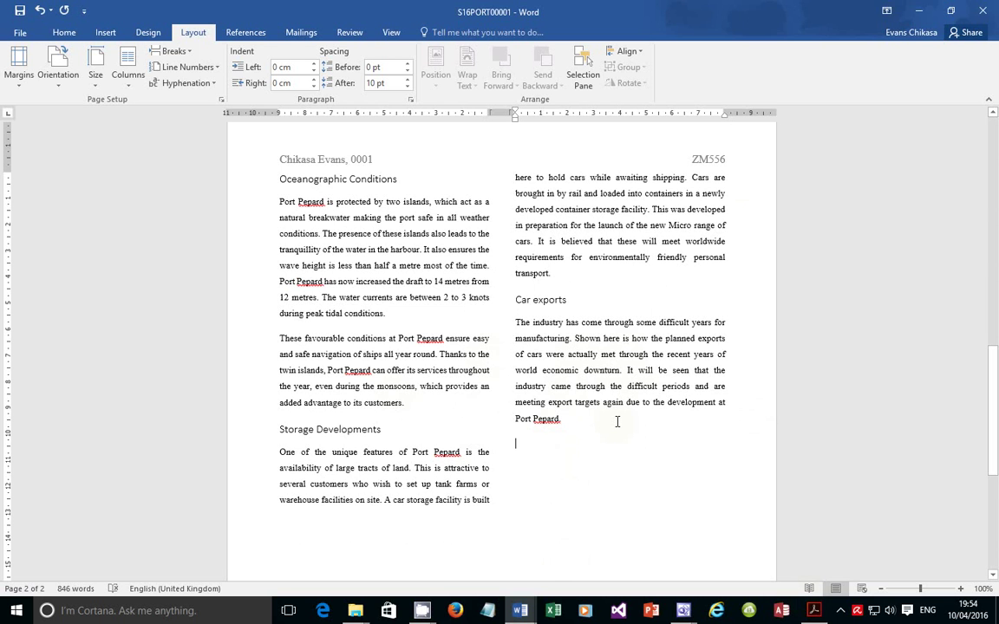
text(thththth)
key(BackSpace)
key(ctrl+v)
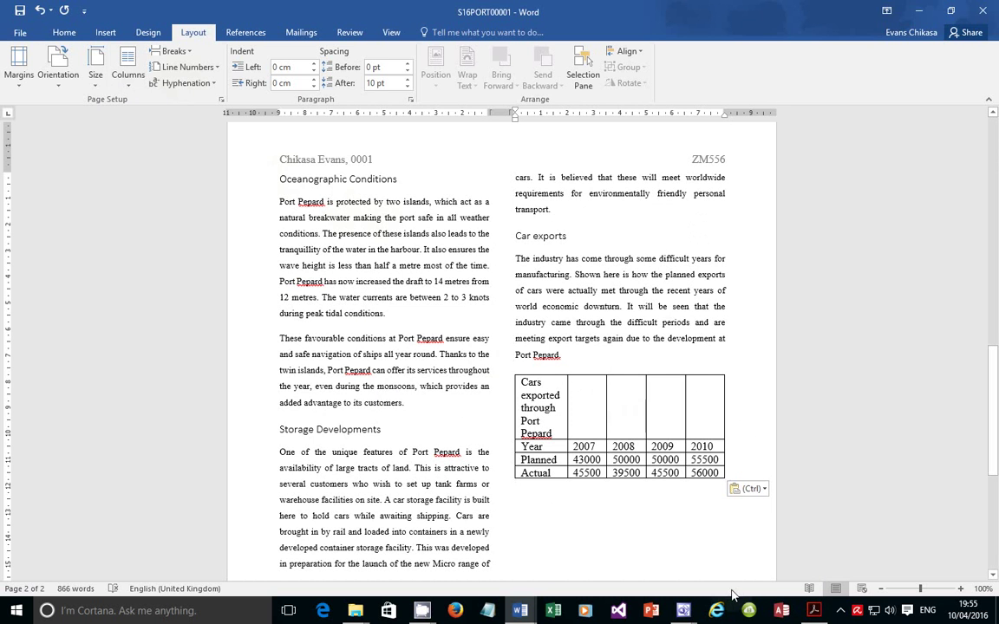
click(807, 611)
scroll(313, 407, down, 2)
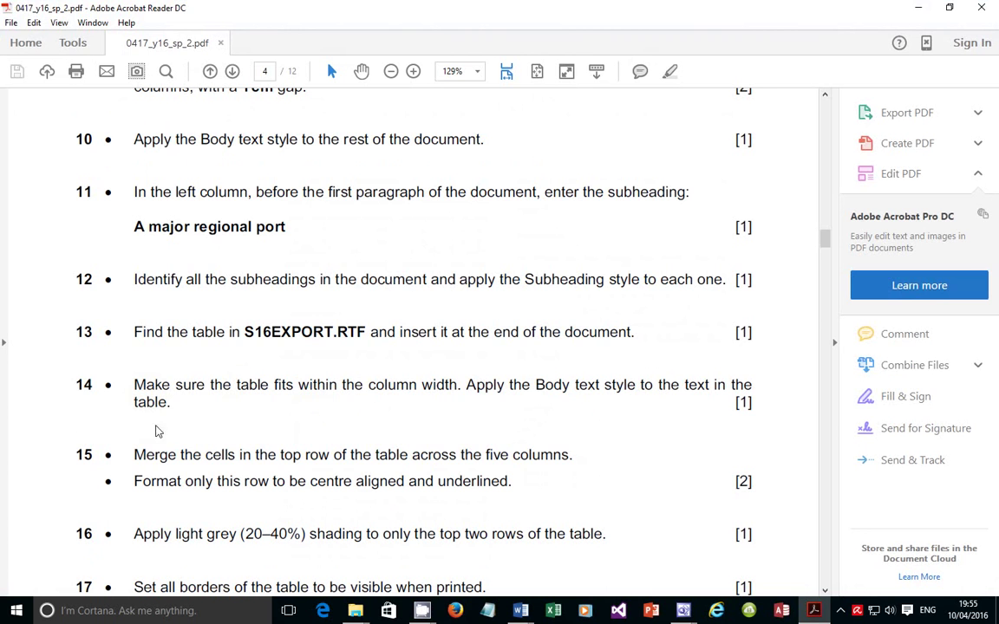
Read item 15: merge the table's top row, then centre and underline its text
drag(150, 458, 573, 463)
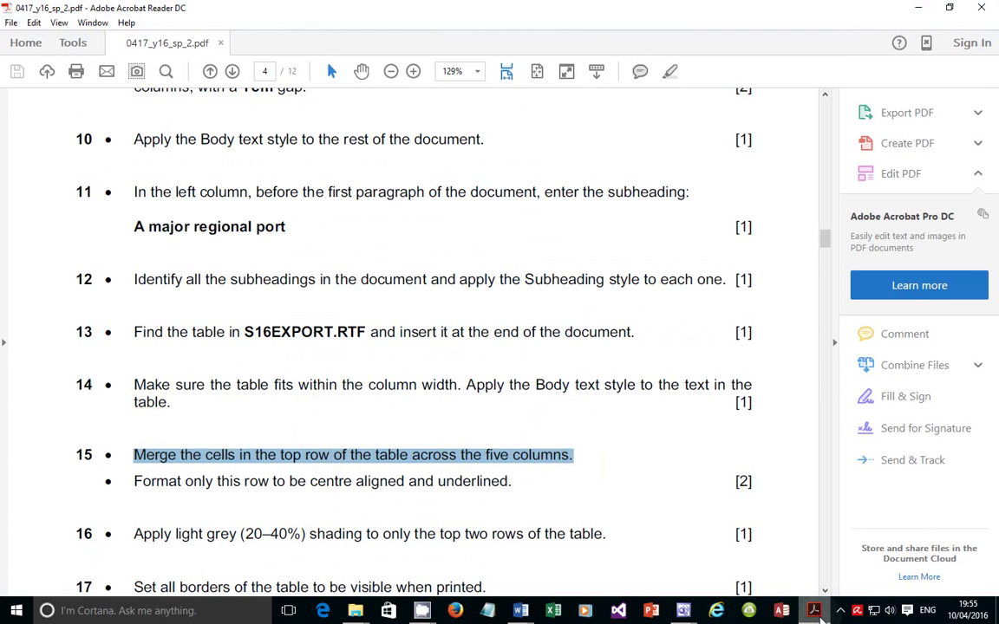
drag(135, 482, 475, 480)
click(521, 610)
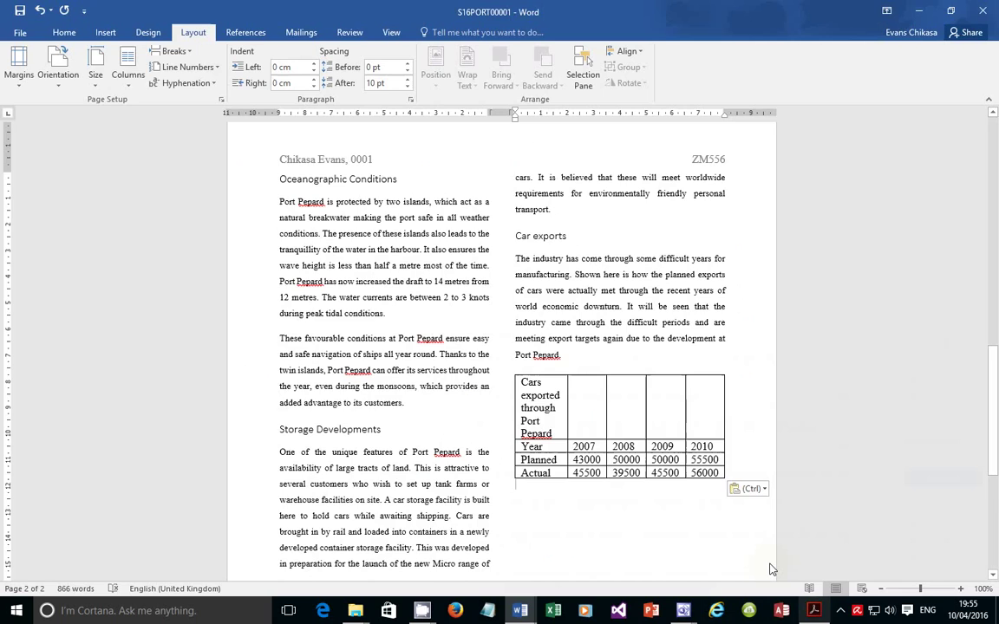
Merge all five cells of the table's top row into a single caption cell
drag(537, 403, 698, 403)
click(696, 387)
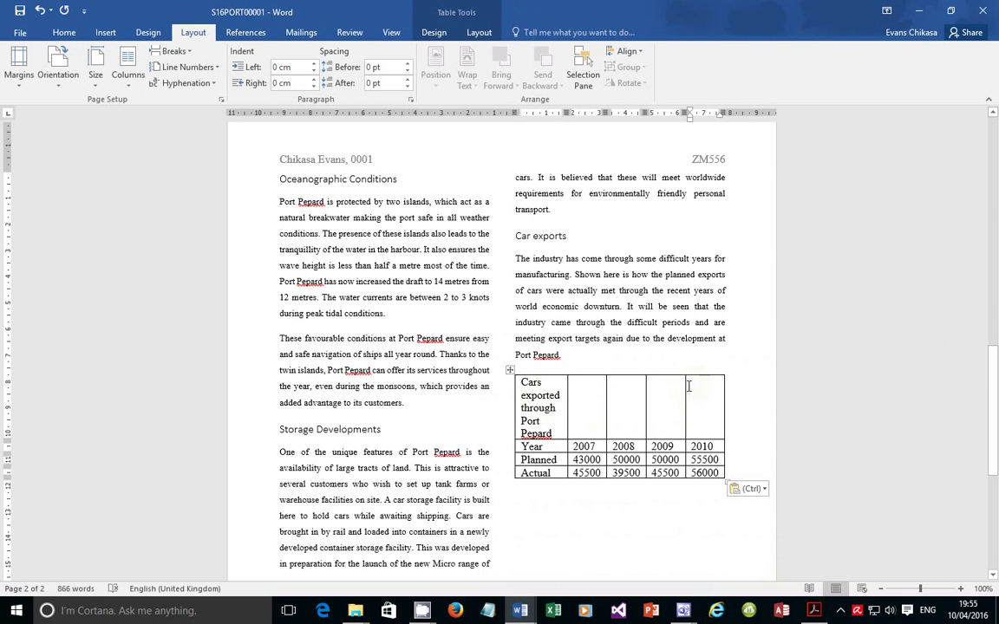
drag(695, 405, 557, 398)
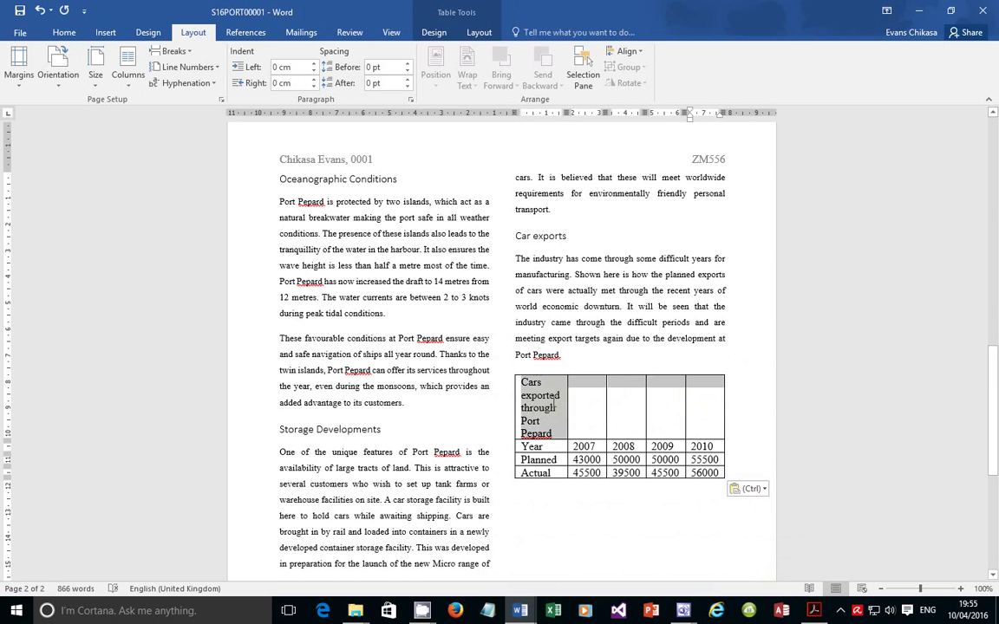
click(555, 396)
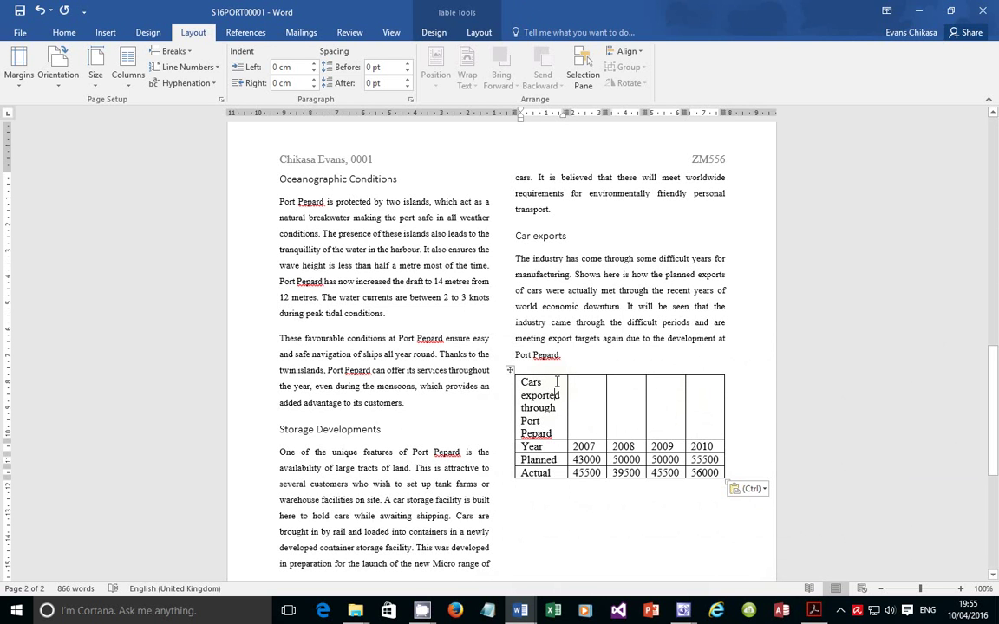
drag(557, 383, 693, 400)
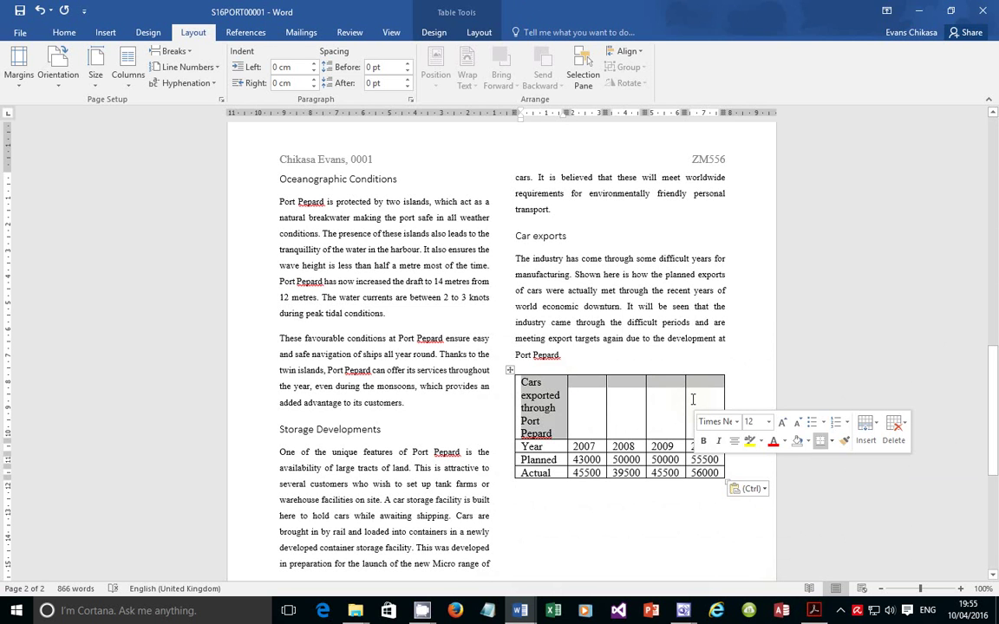
key(Menu)
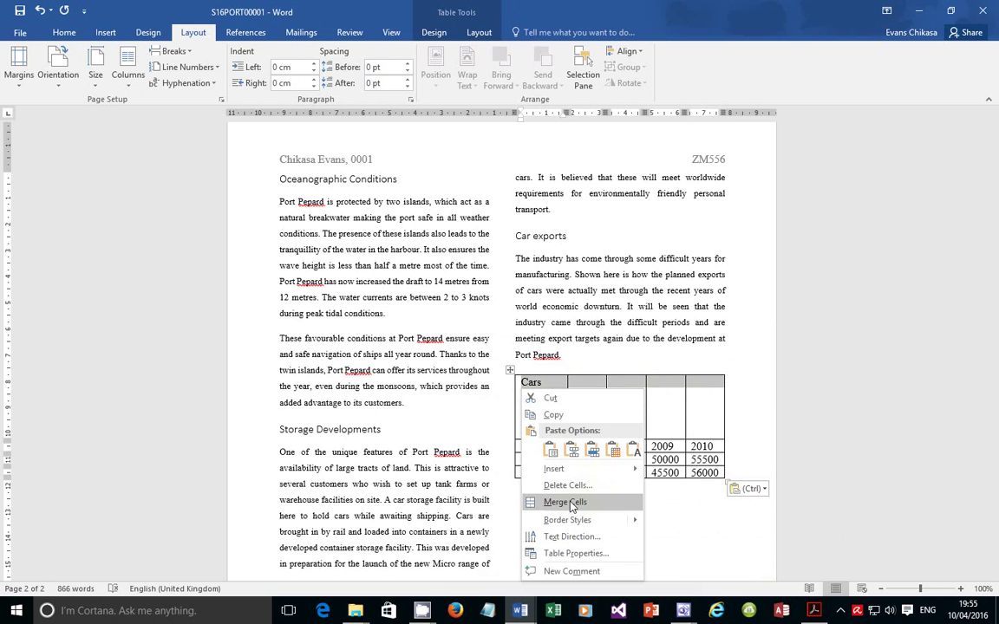
click(571, 504)
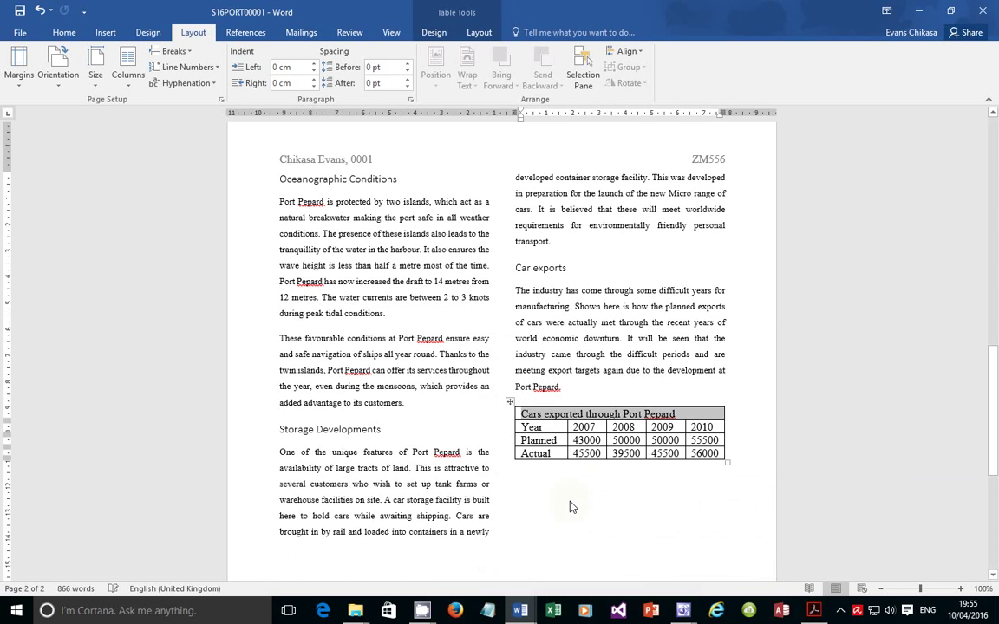
triple_click(652, 412)
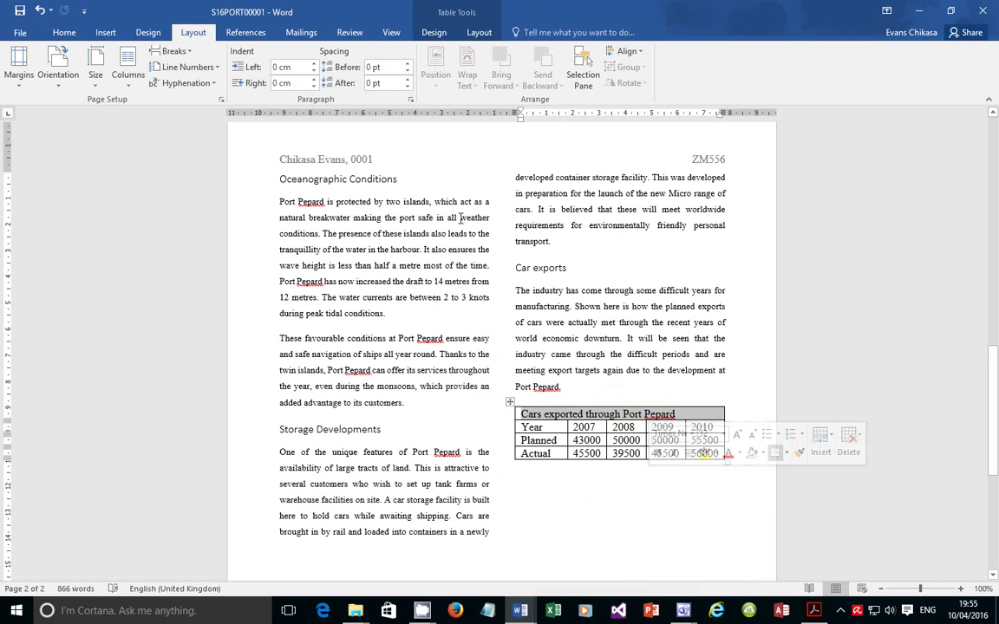
click(813, 611)
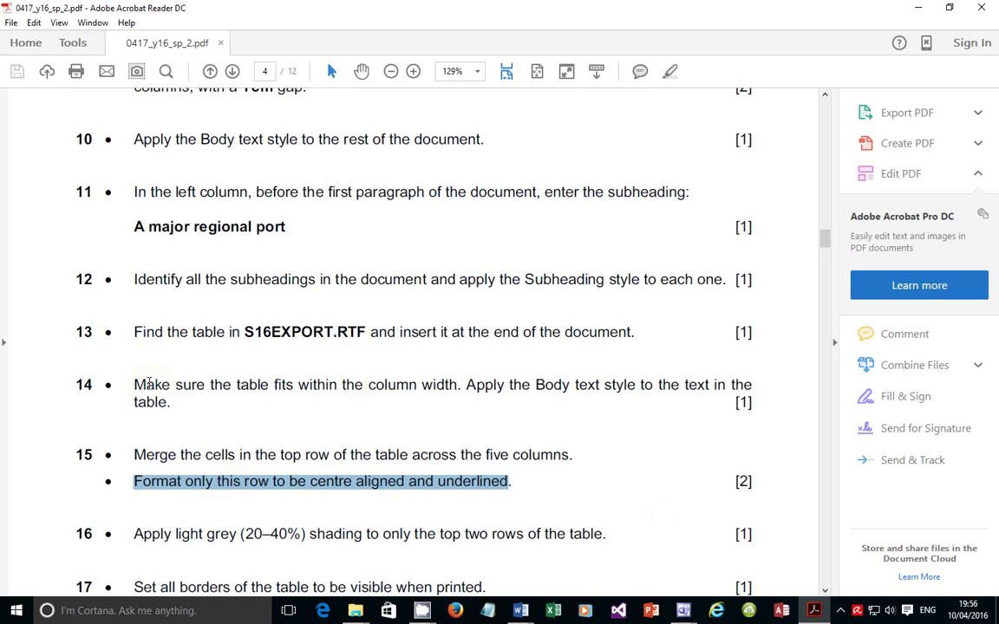
Highlight task 14 about applying the Body text style to the table, then return to Word
drag(135, 385, 179, 406)
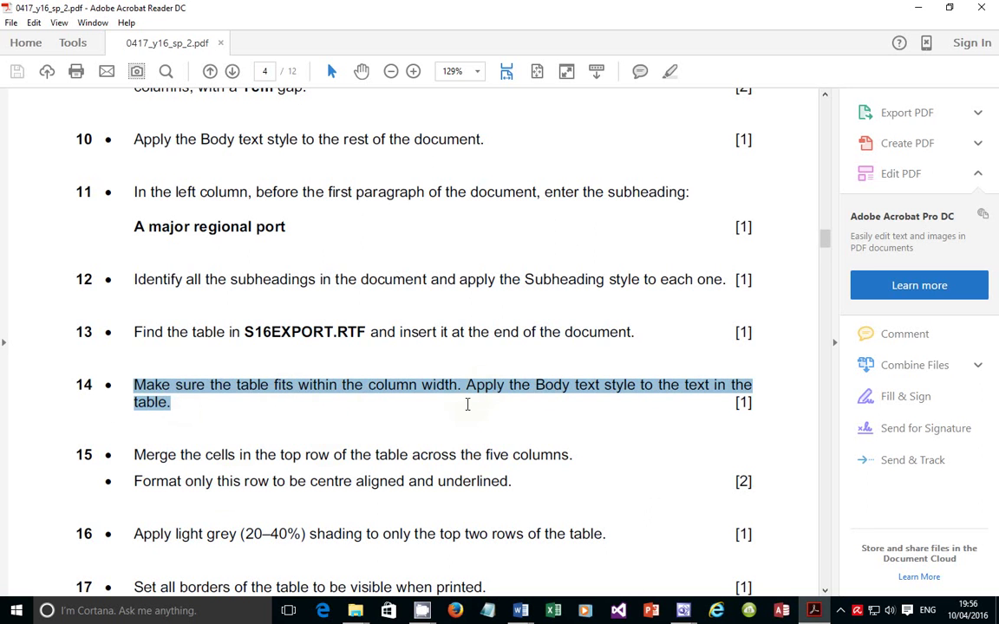
drag(466, 388, 684, 406)
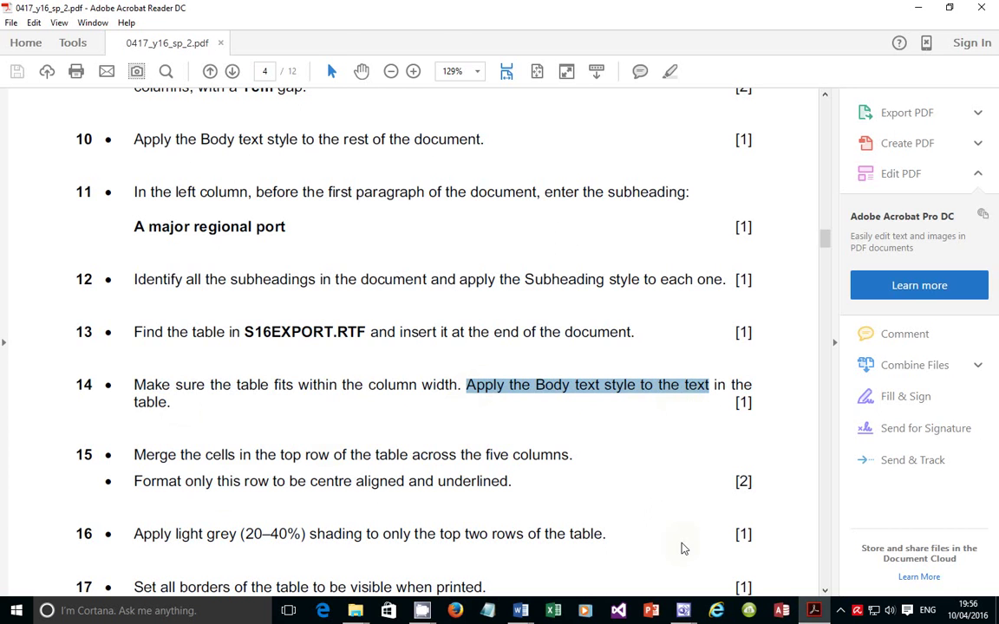
key(alt+Tab)
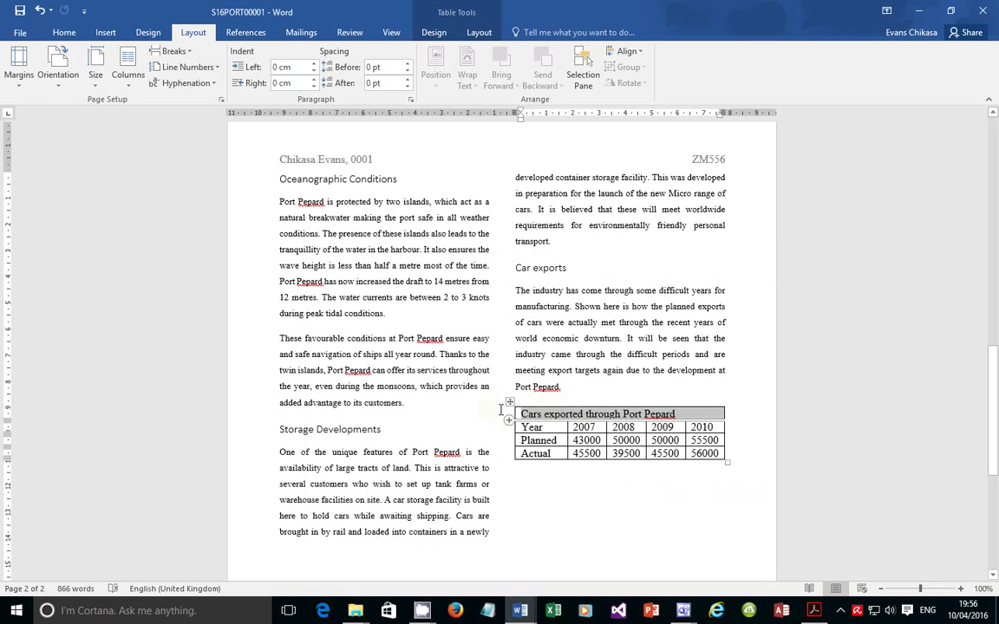
Apply the Body_Text style to the whole cars-exported table
click(510, 402)
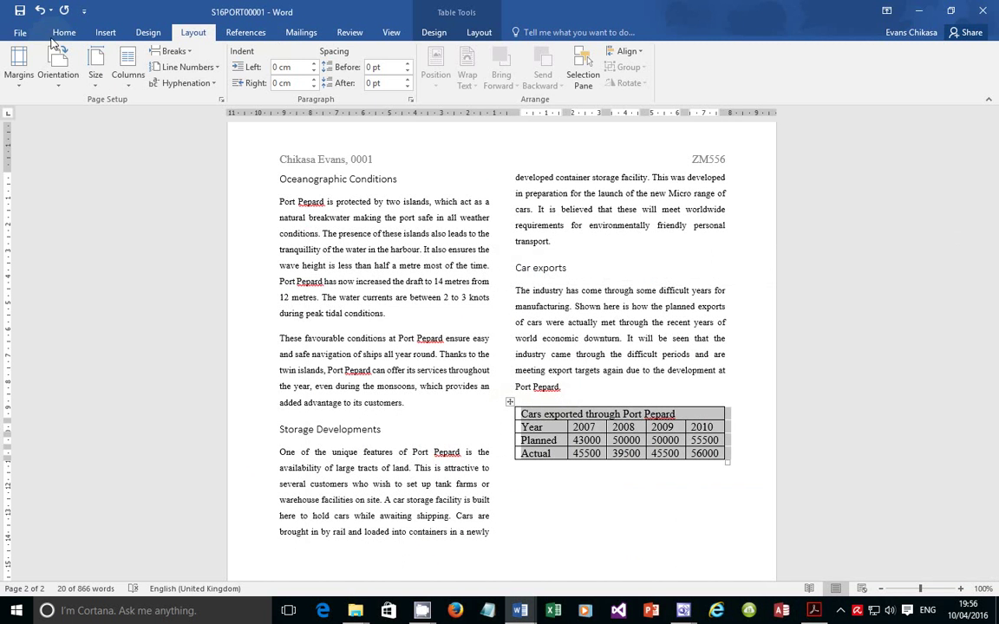
click(64, 32)
click(478, 73)
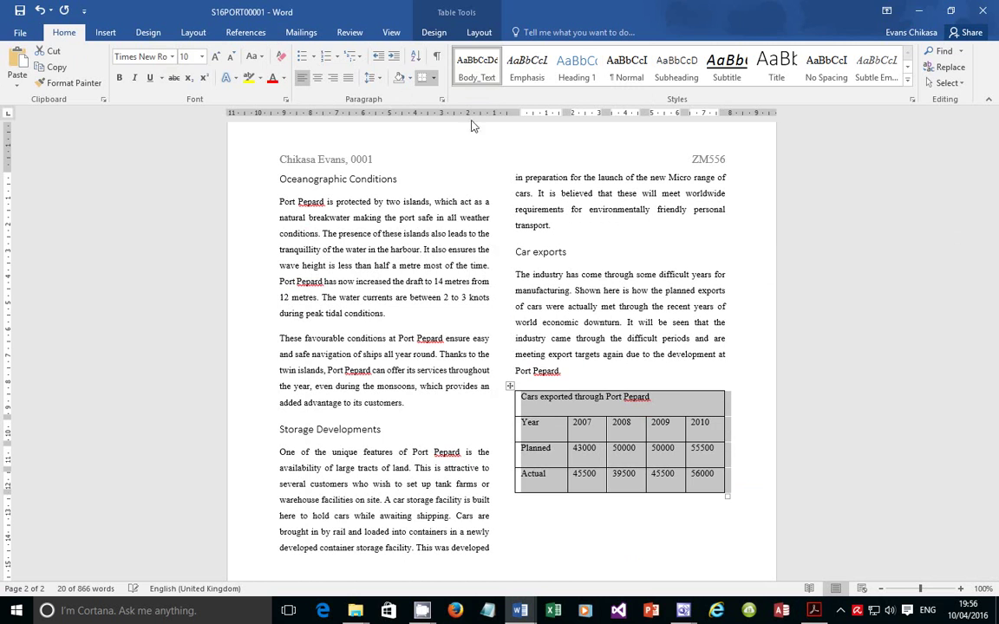
Centre and underline the table's caption cell text
click(633, 397)
triple_click(598, 398)
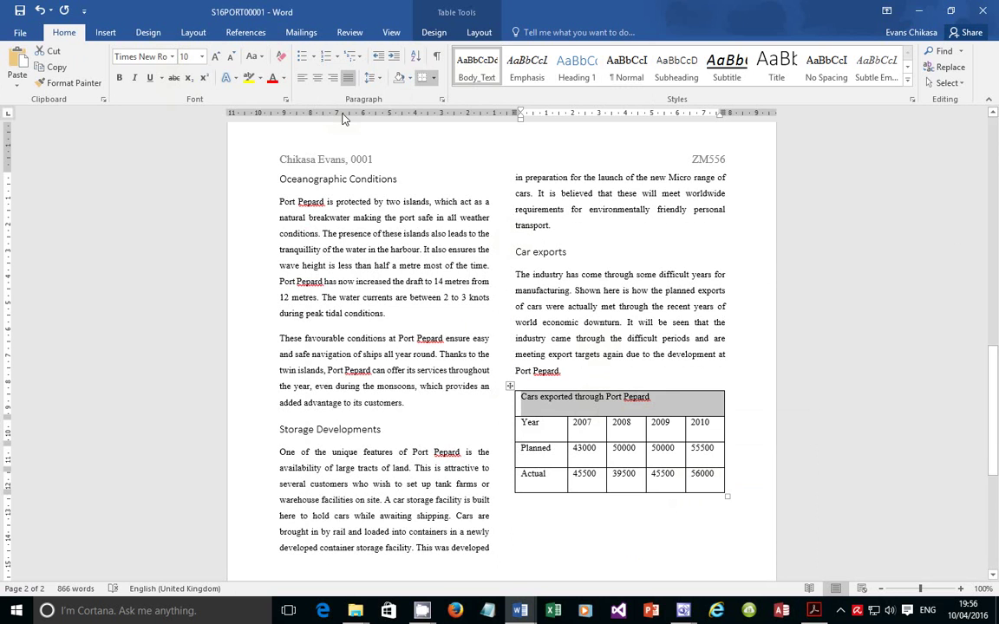
click(317, 78)
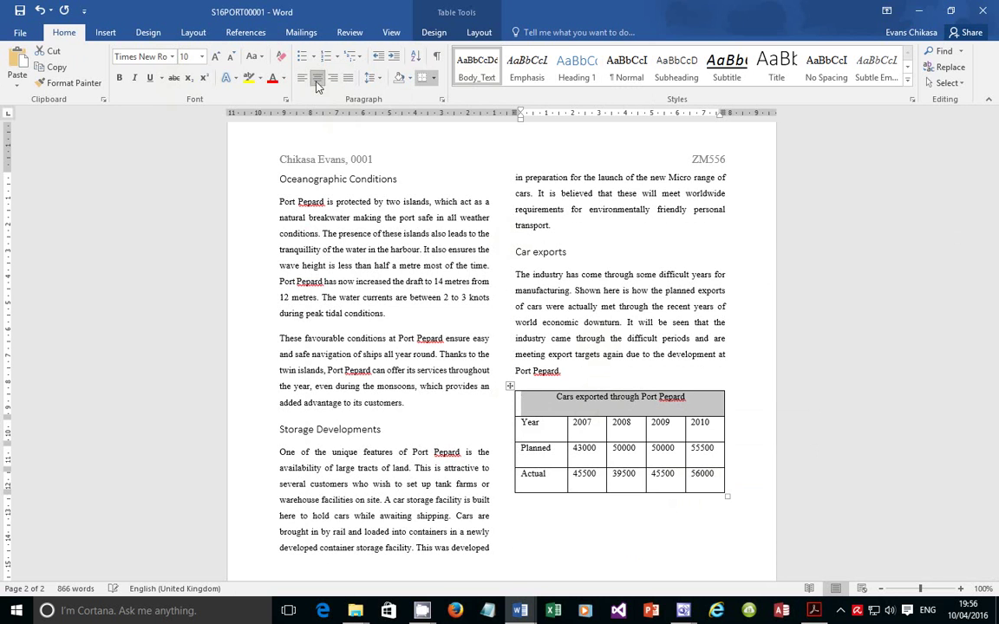
click(149, 77)
click(816, 611)
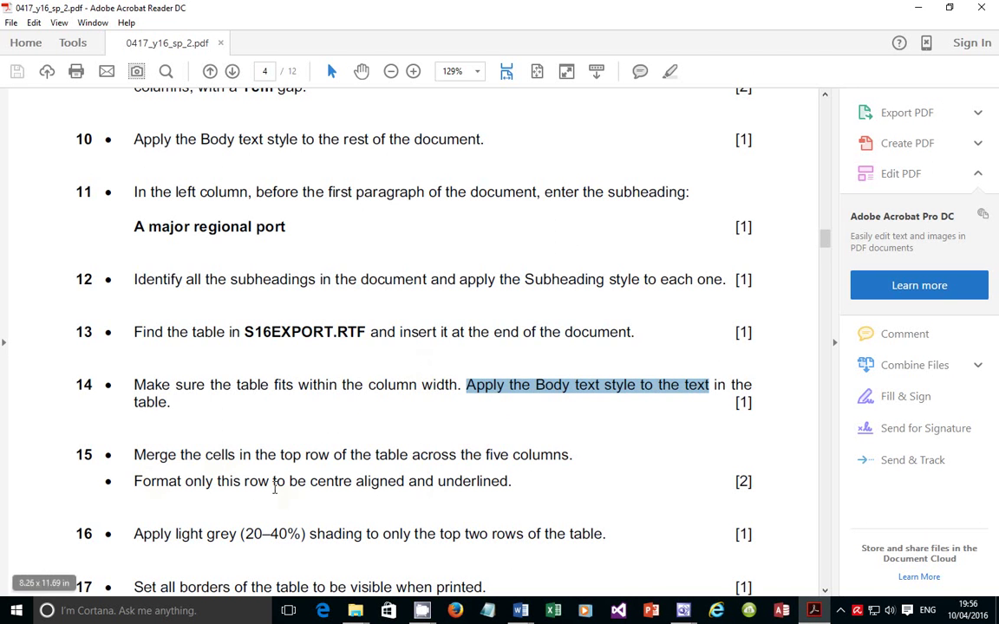
Highlight tasks 15 and 16 on centring and underlining the caption and shading the top rows
drag(244, 482, 473, 483)
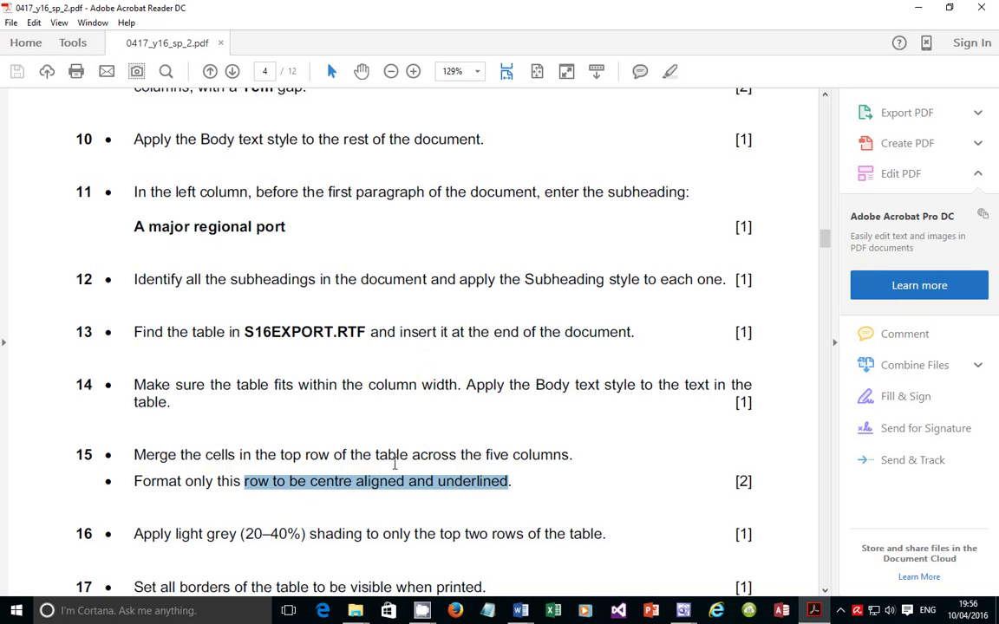
drag(135, 534, 507, 544)
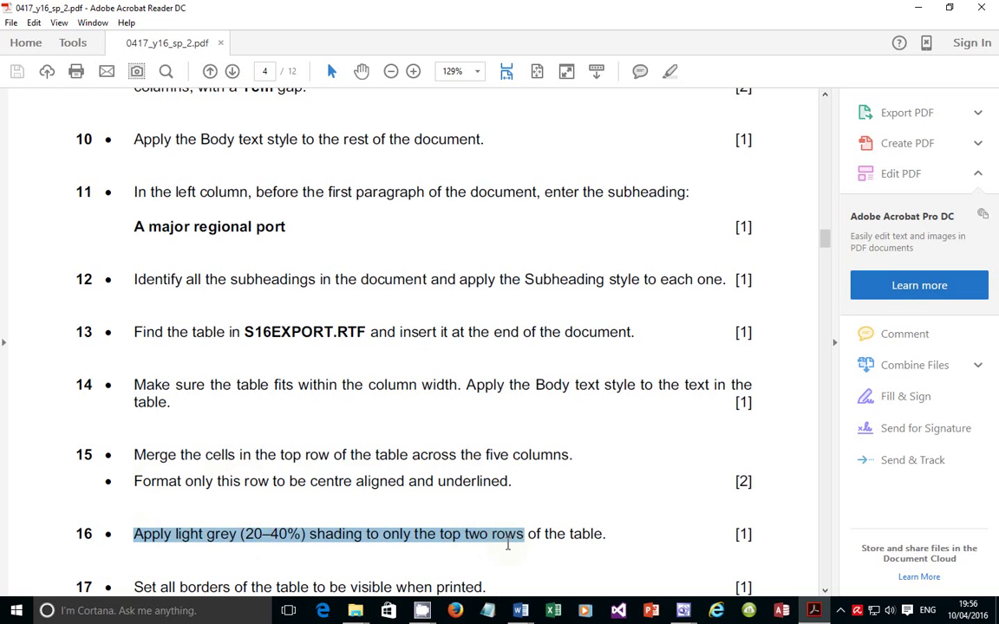
drag(524, 543, 534, 543)
click(815, 614)
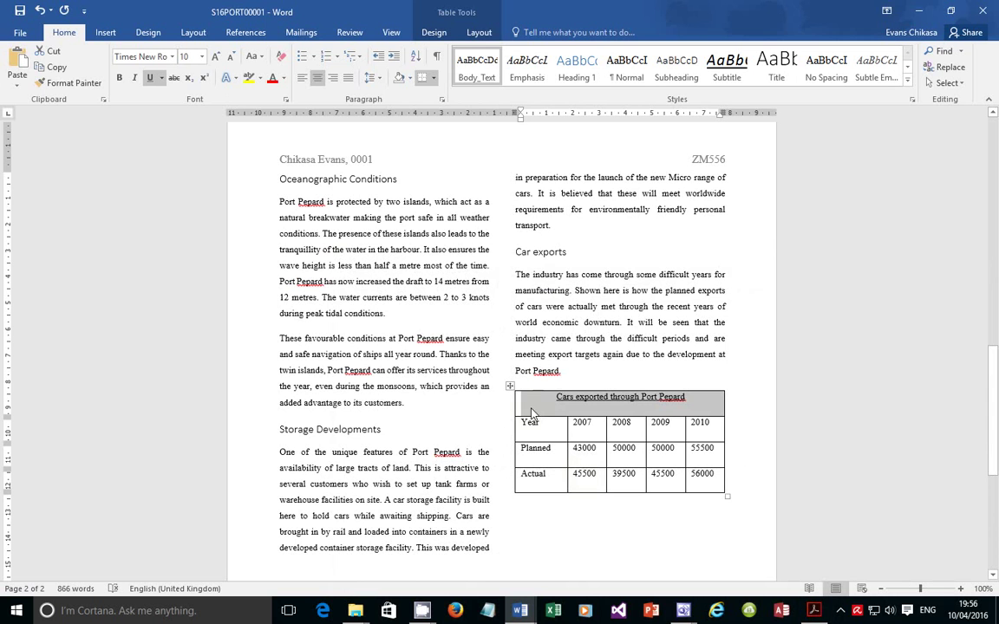
Shade the table's top two rows White, Background 1, Darker 25%
drag(532, 414, 699, 429)
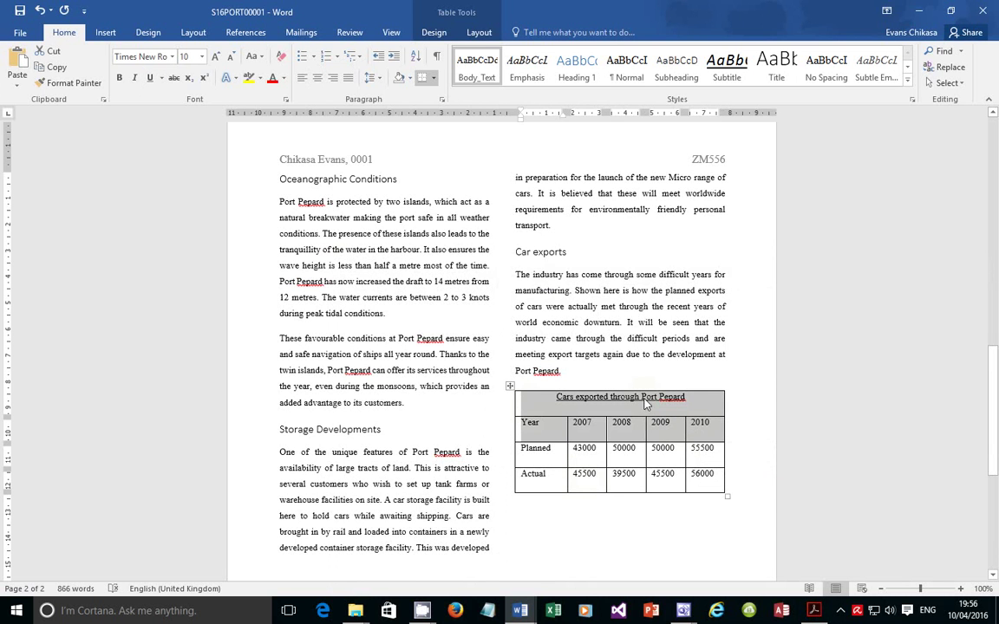
click(411, 79)
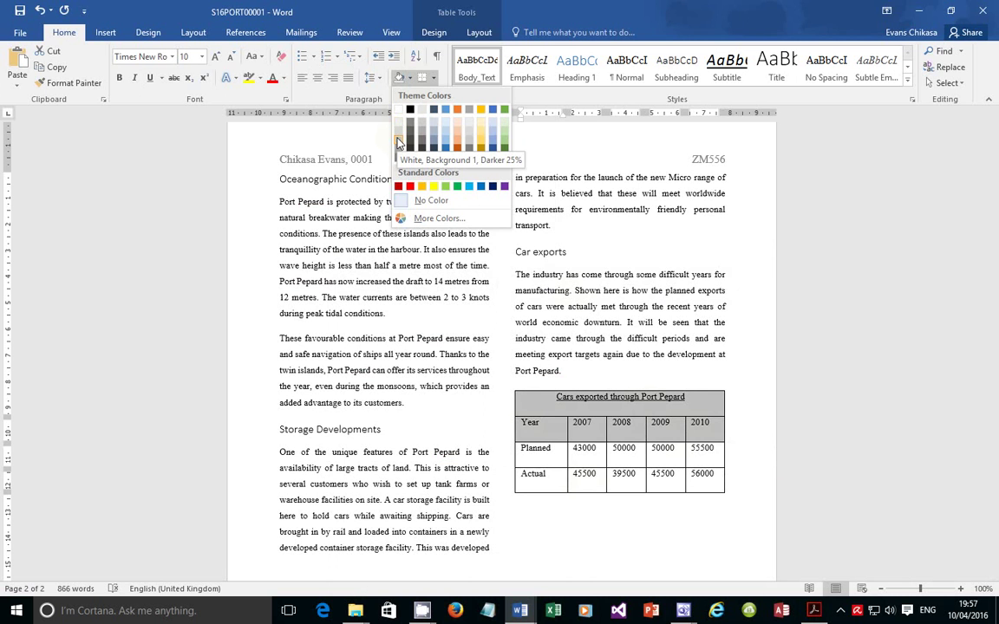
click(398, 143)
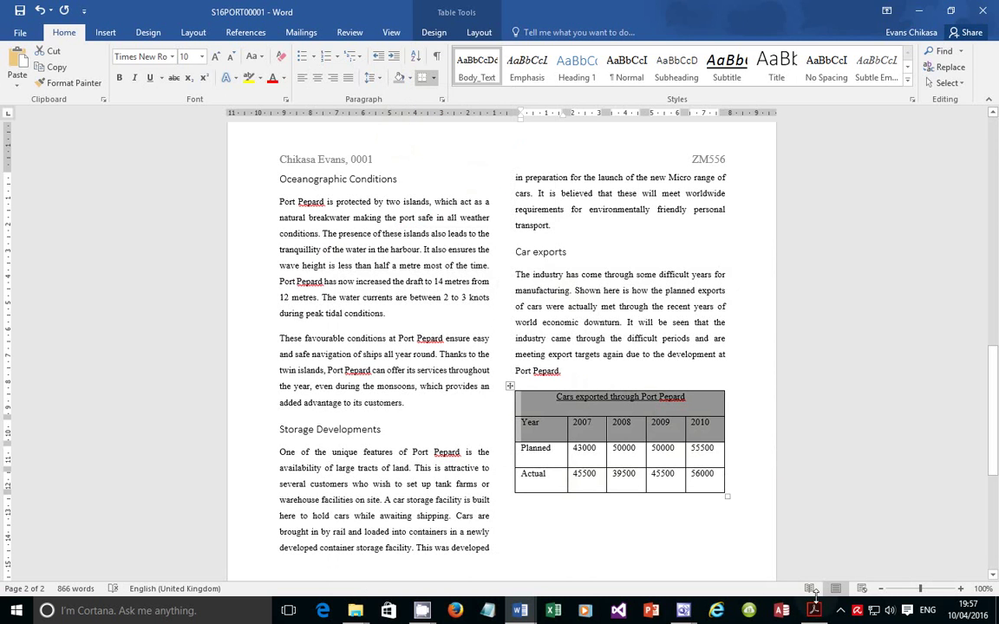
key(alt+Tab)
scroll(274, 517, down, 4)
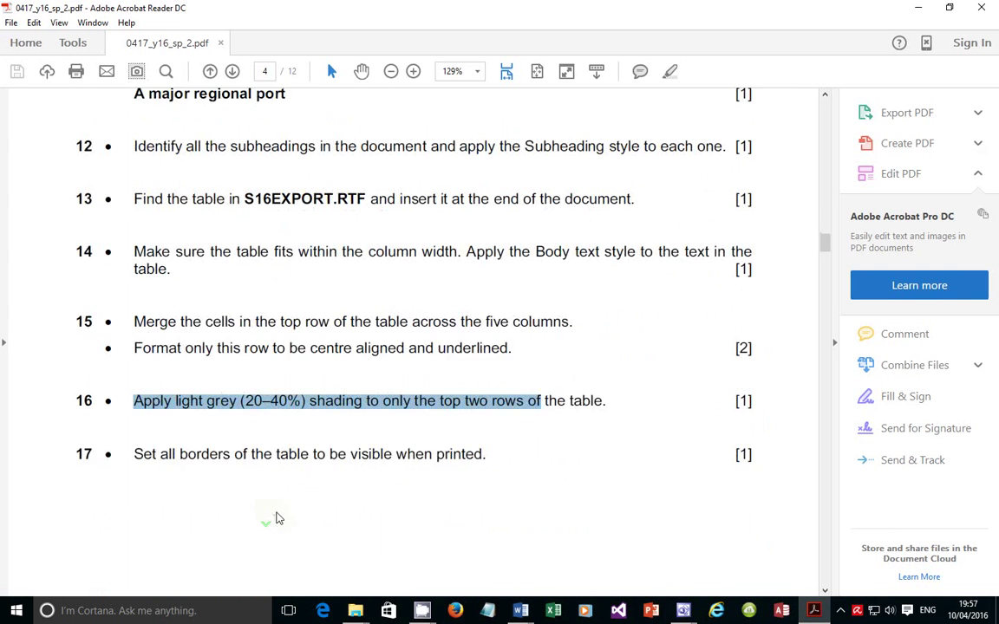
Highlight task 17 on printing all table borders, then return to Word
drag(135, 420, 484, 413)
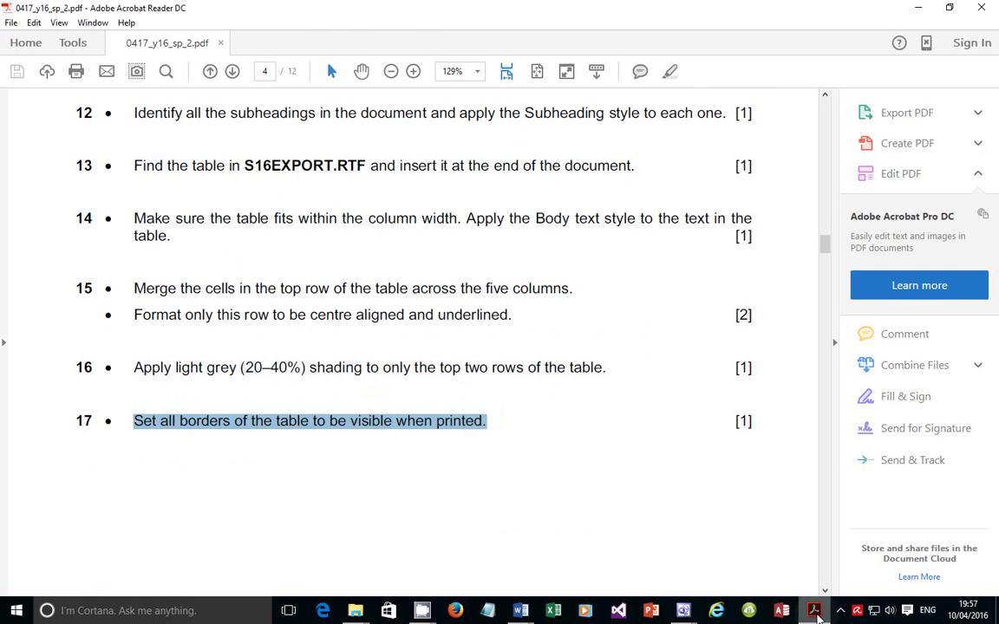
key(alt+Tab)
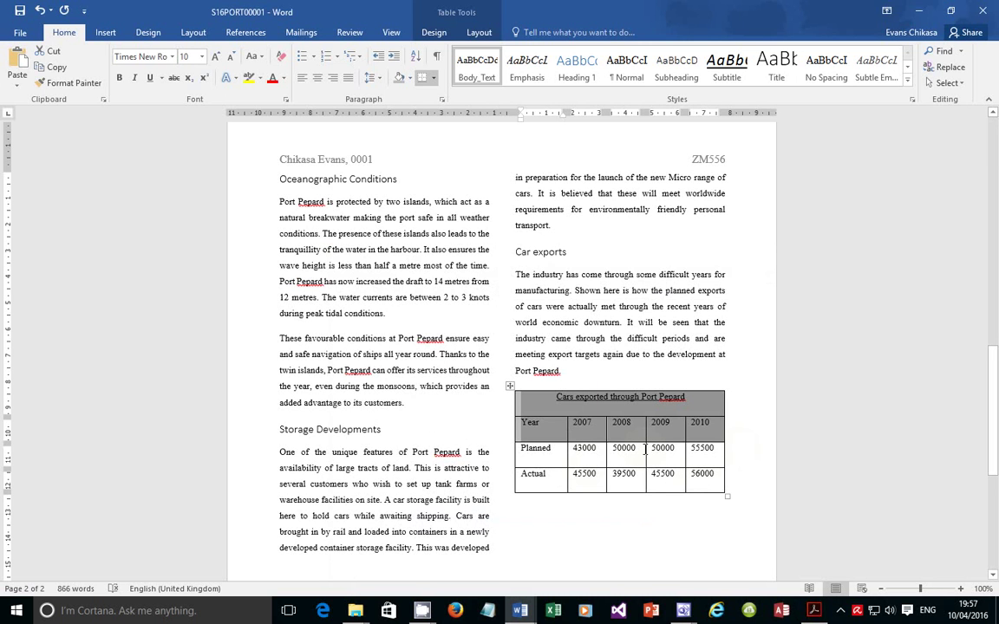
Leave the table borders as they are and bring the task PDF back to the front
mouse_move(819, 613)
click(813, 612)
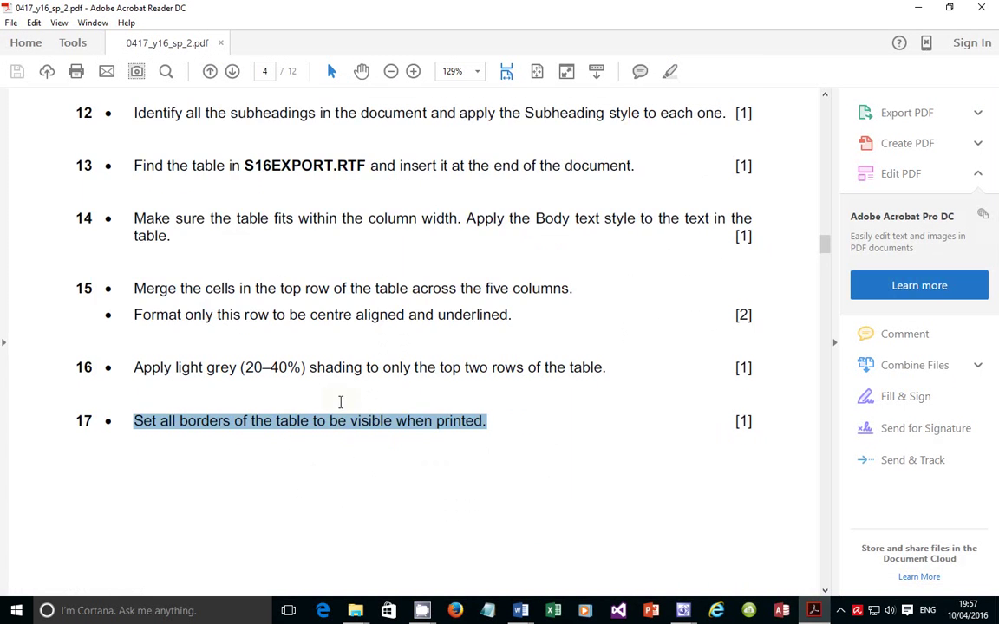
Scroll to task 18 and highlight the instructions for importing S16SHIP.JPG at 3 cm
scroll(341, 404, down, 5)
scroll(341, 405, down, 9)
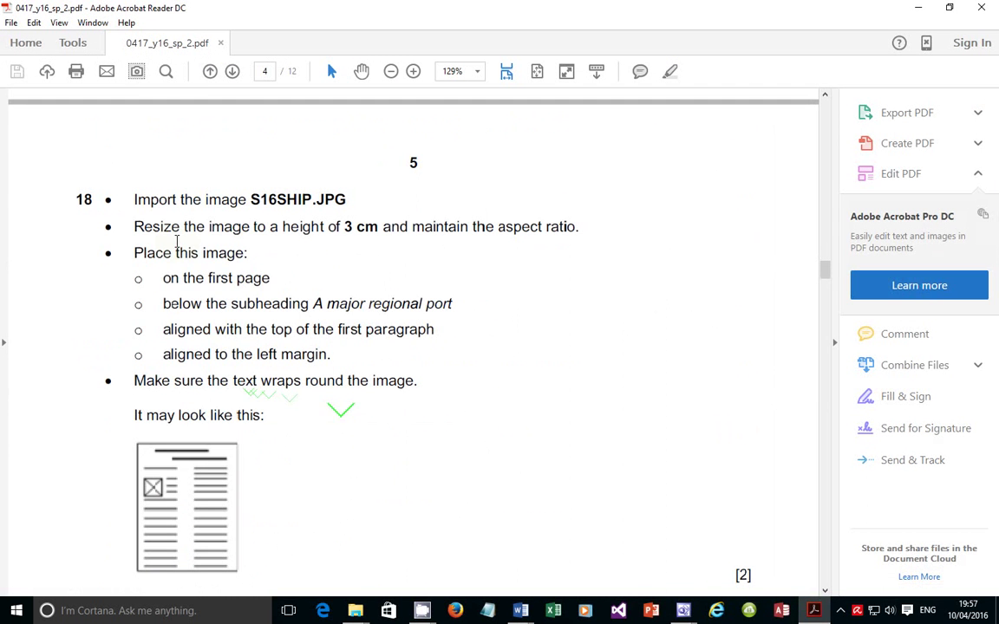
drag(134, 200, 276, 211)
click(271, 230)
drag(364, 204, 207, 190)
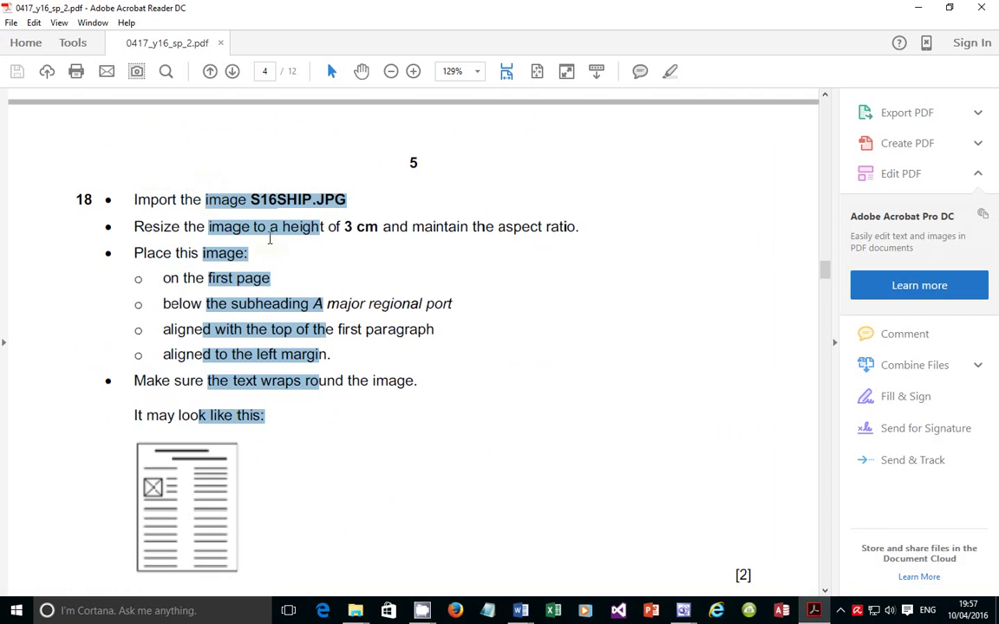
click(271, 238)
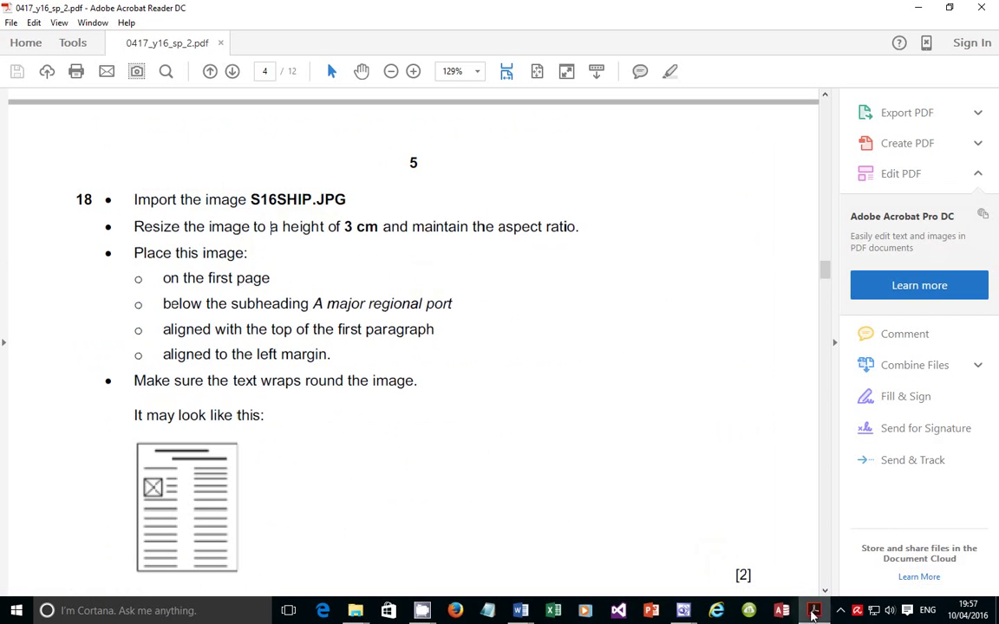
mouse_move(815, 614)
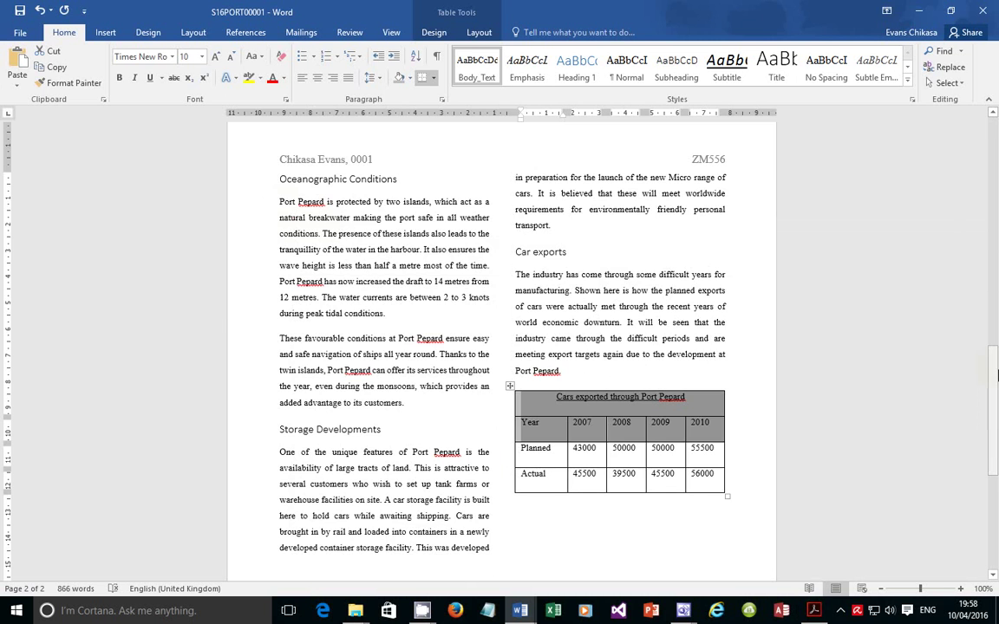
Place the insertion point before 'The Northwest region…' under the 'A major regional port' heading
drag(995, 375, 994, 141)
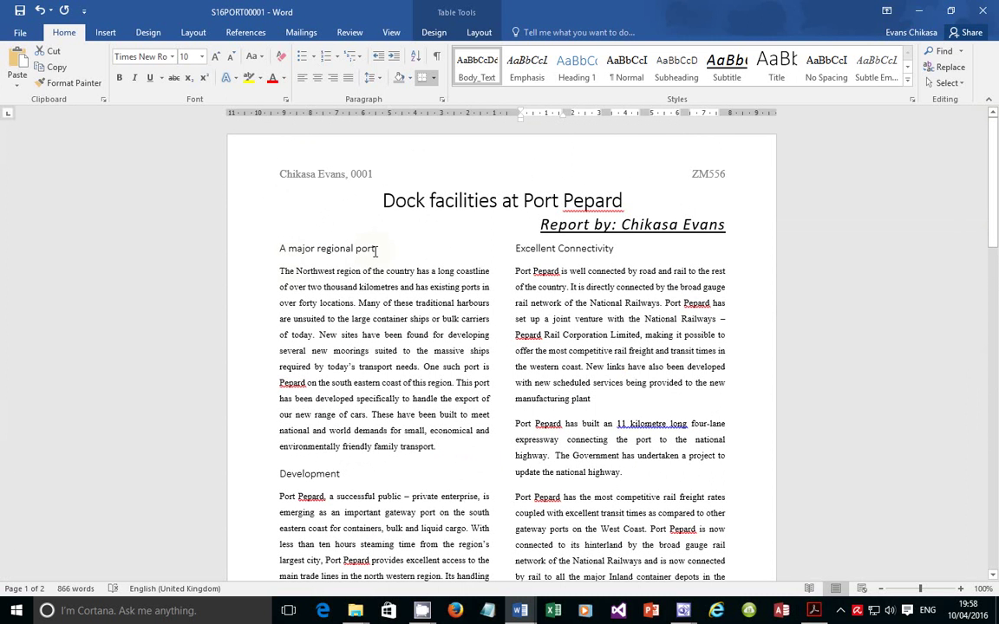
drag(376, 251, 280, 250)
click(280, 273)
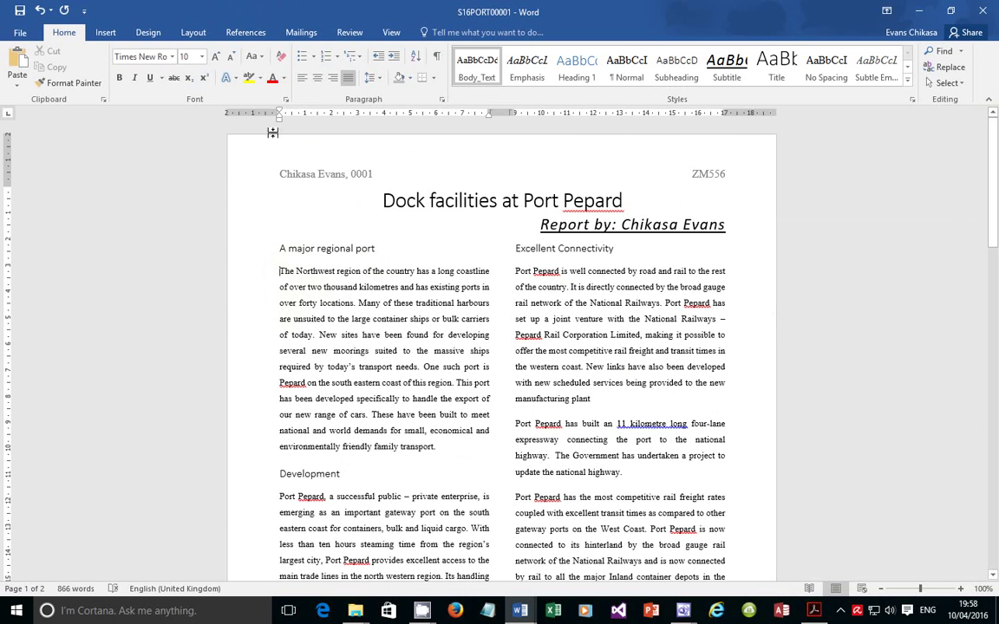
click(116, 34)
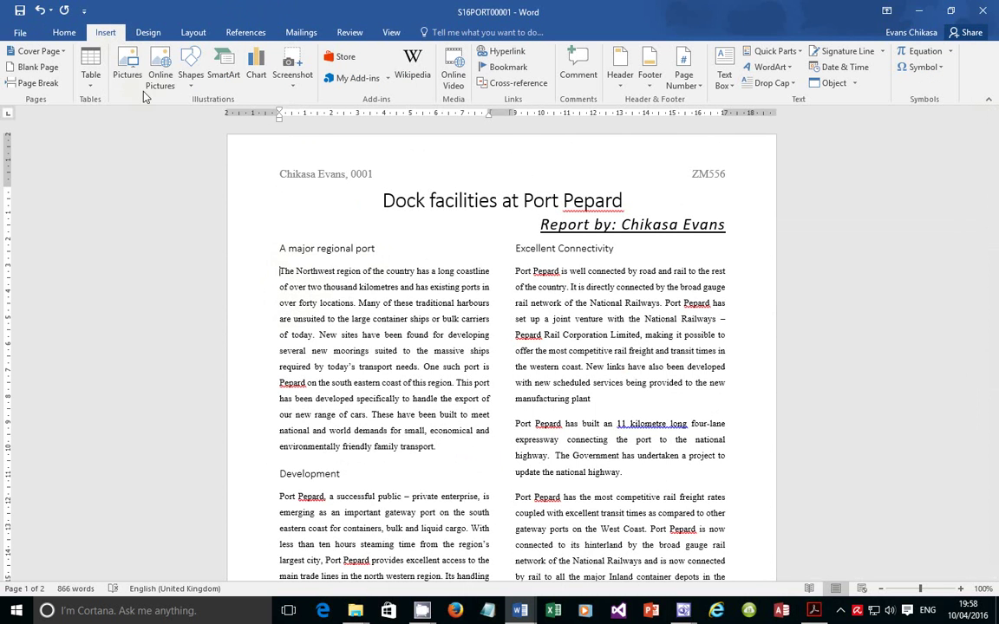
Insert the S16SHIP picture from the 0417_2_SourceFiles folder at the paragraph start
click(129, 78)
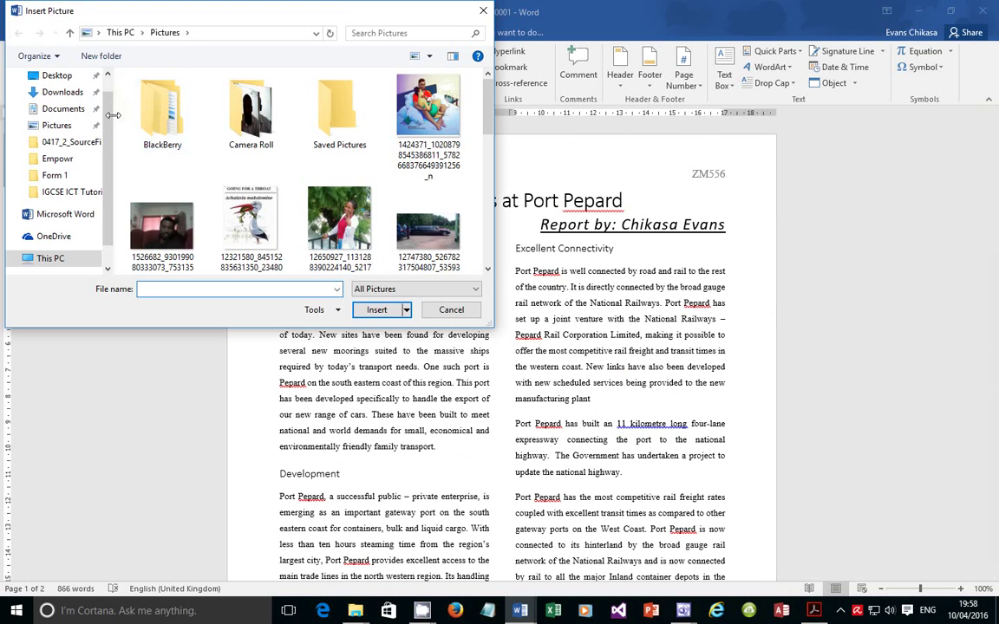
click(82, 143)
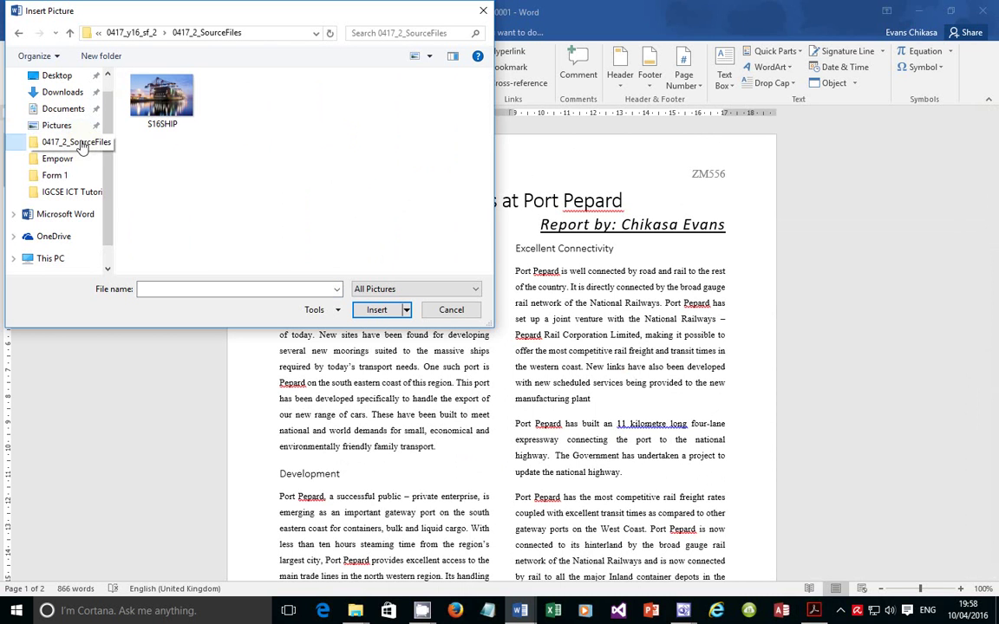
click(174, 101)
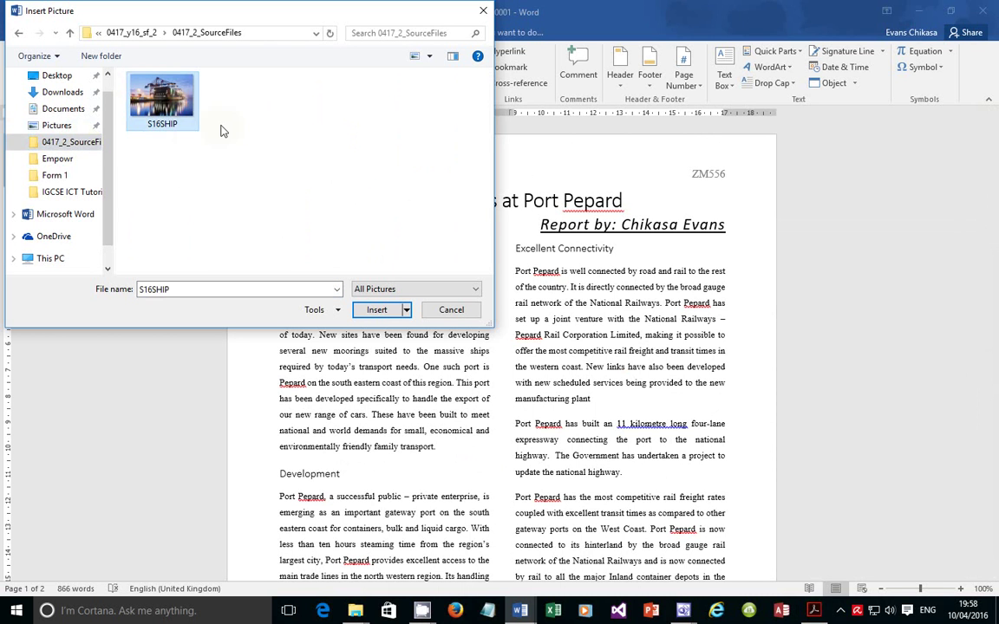
click(372, 310)
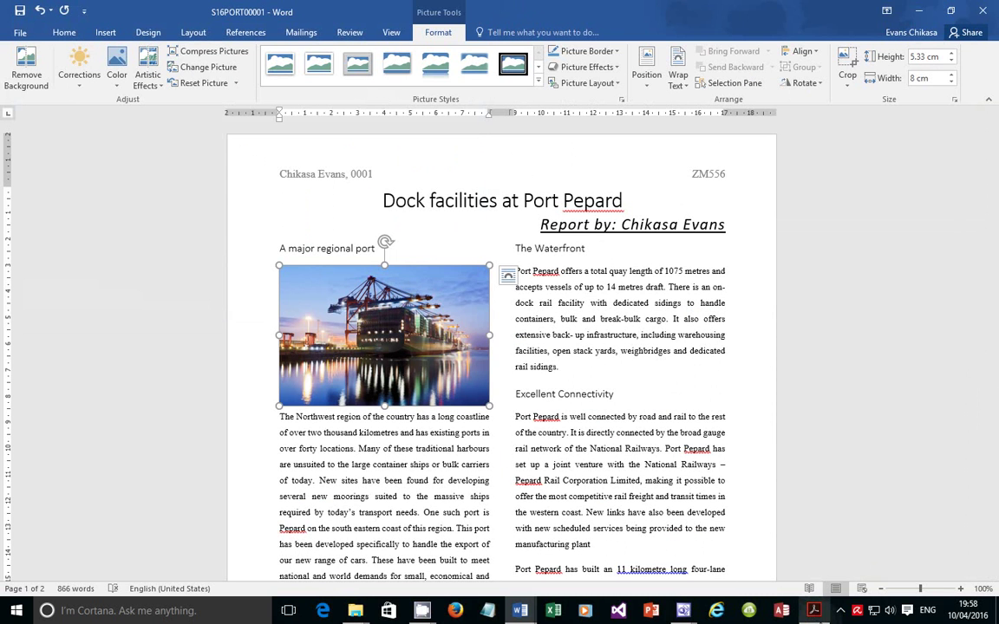
click(814, 612)
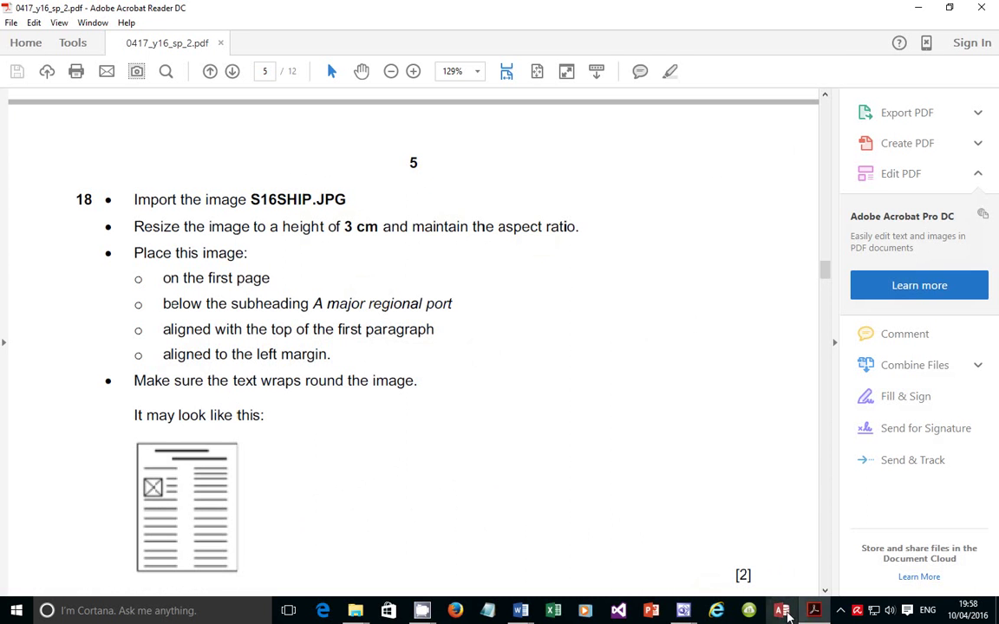
click(814, 612)
Resize the ship picture to 3 cm high with aspect ratio locked, making it 4.5 cm wide
right_click(375, 283)
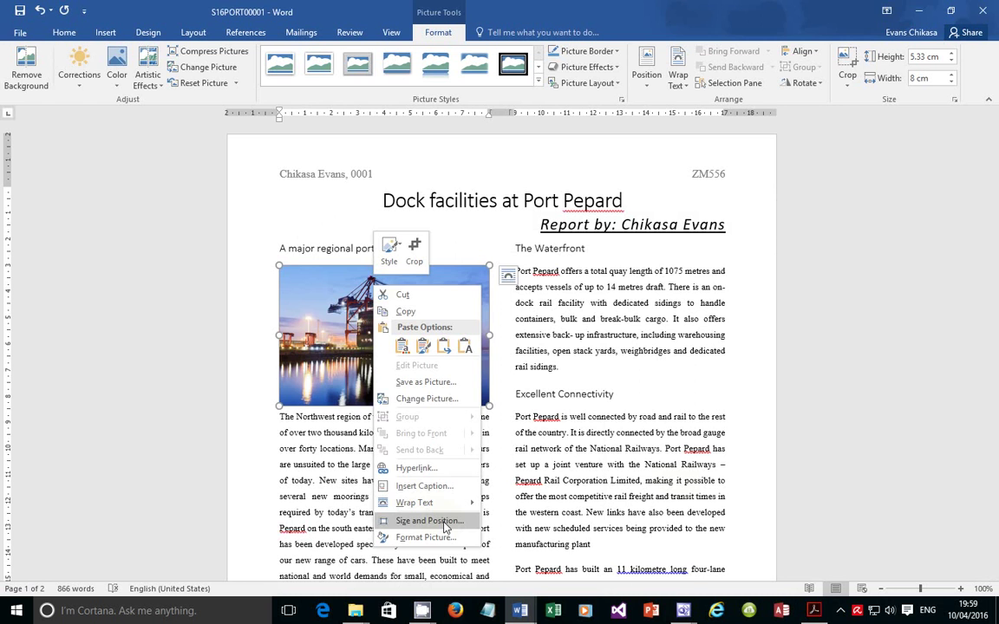
click(429, 522)
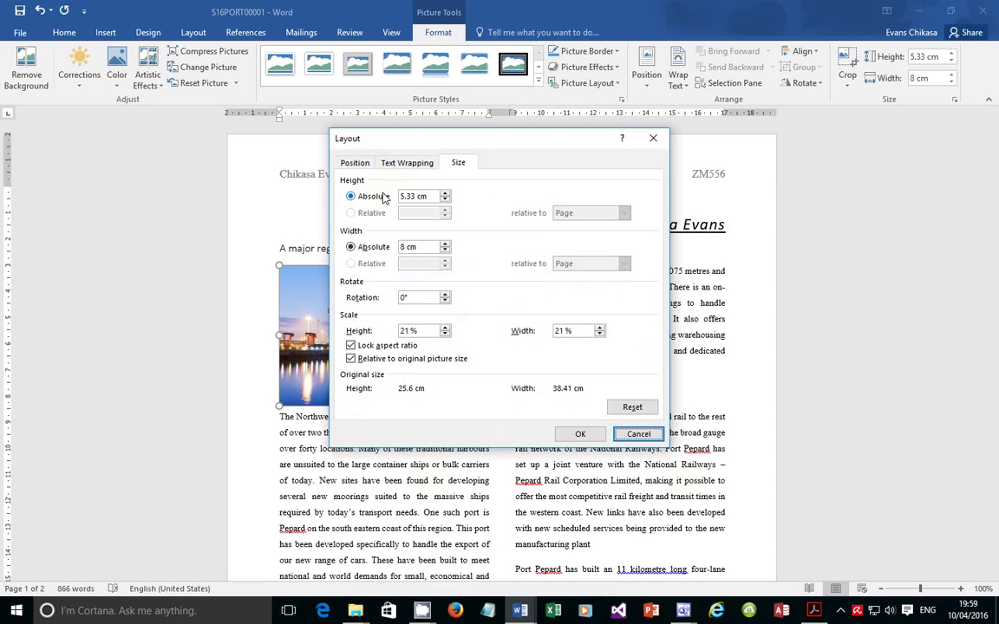
click(370, 347)
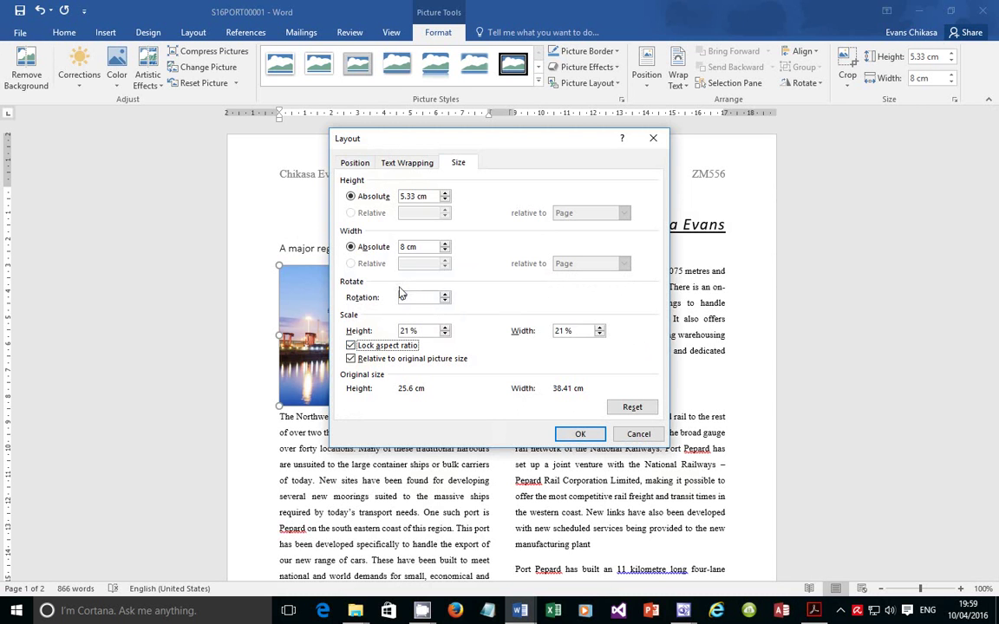
drag(427, 197, 391, 198)
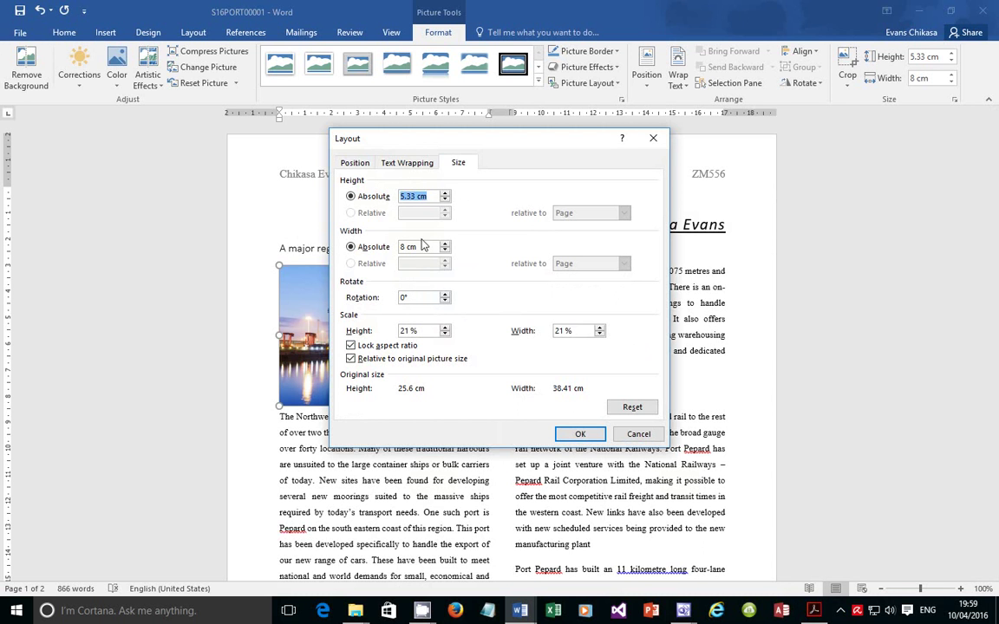
text(3)
click(576, 433)
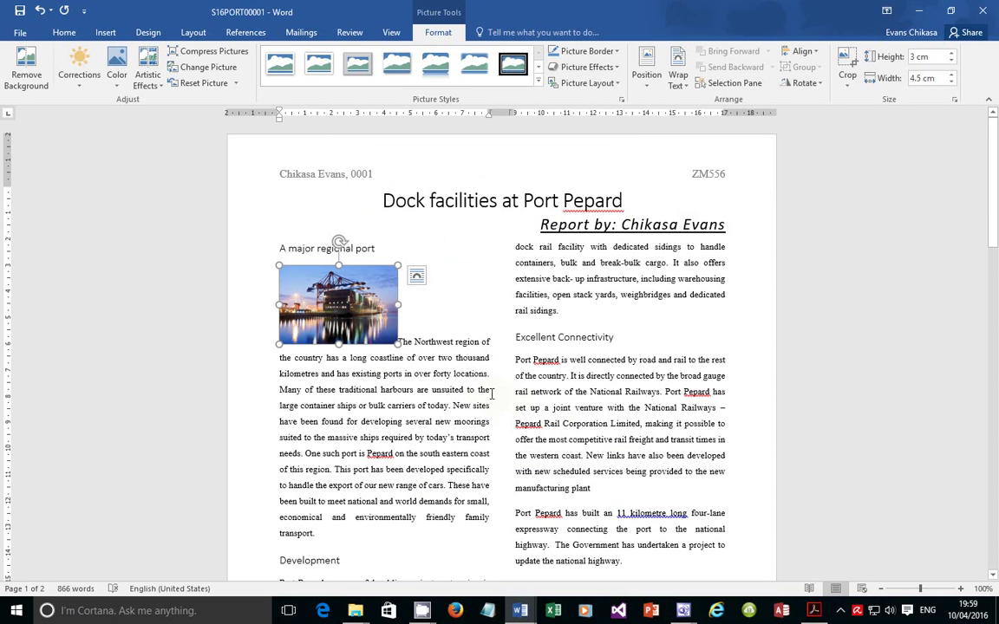
click(813, 612)
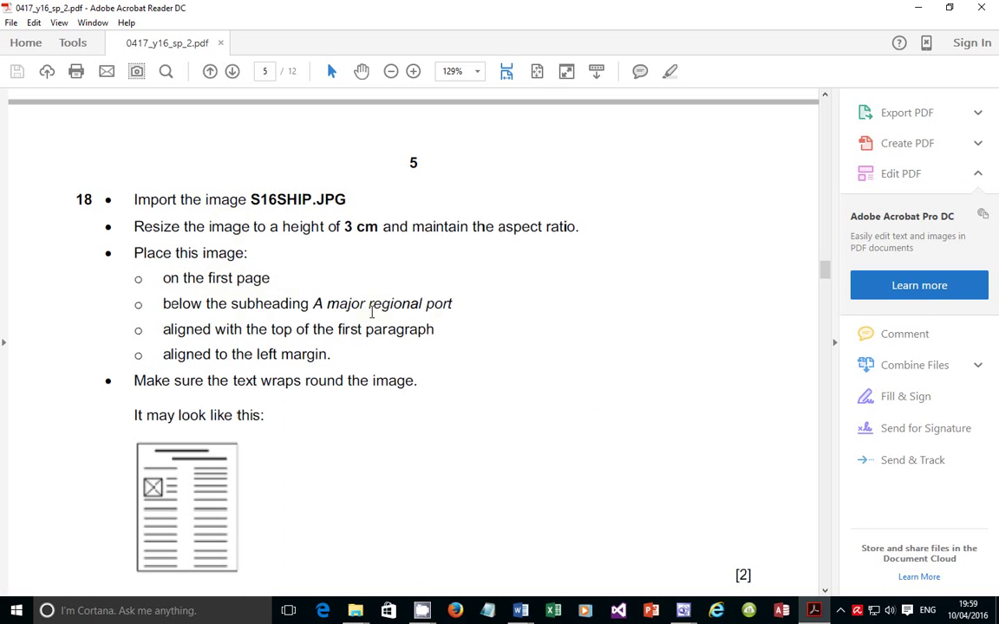
Apply Square wrapping to the ship photo so the first paragraph flows beside it
drag(219, 332, 308, 330)
click(294, 336)
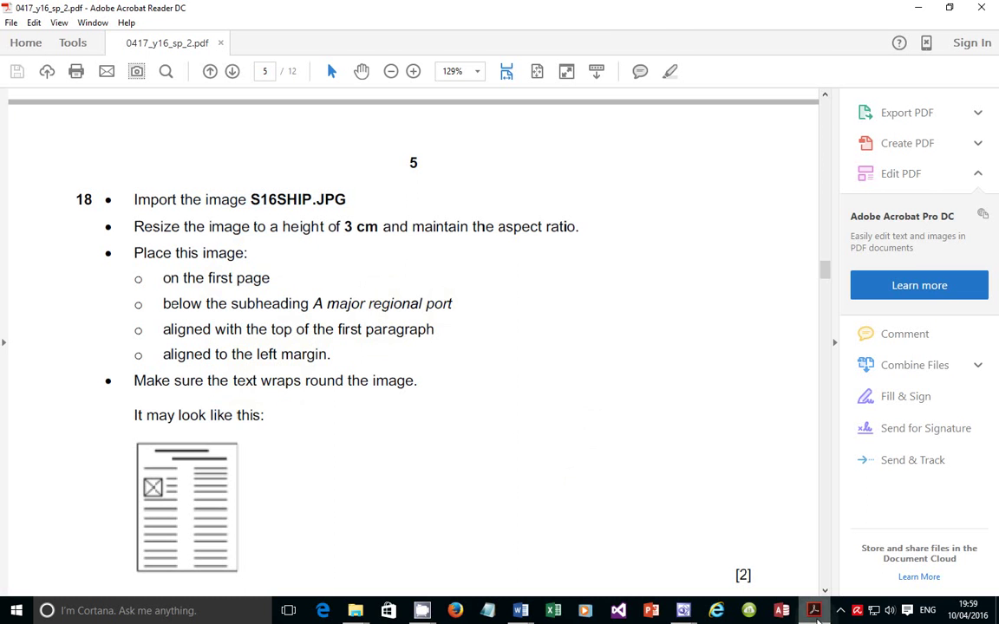
key(alt+Tab)
right_click(382, 307)
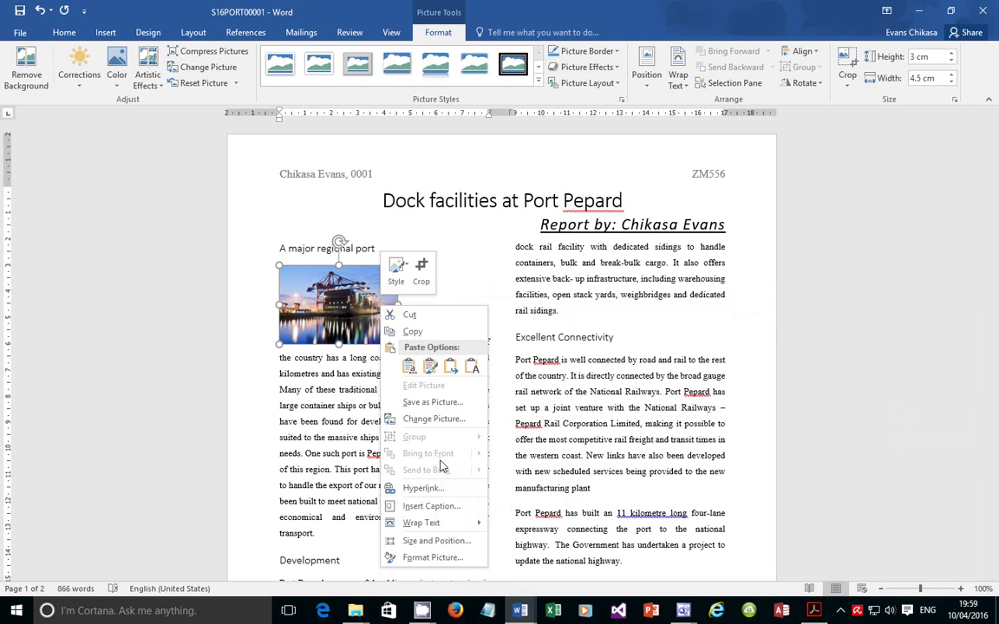
mouse_move(433, 524)
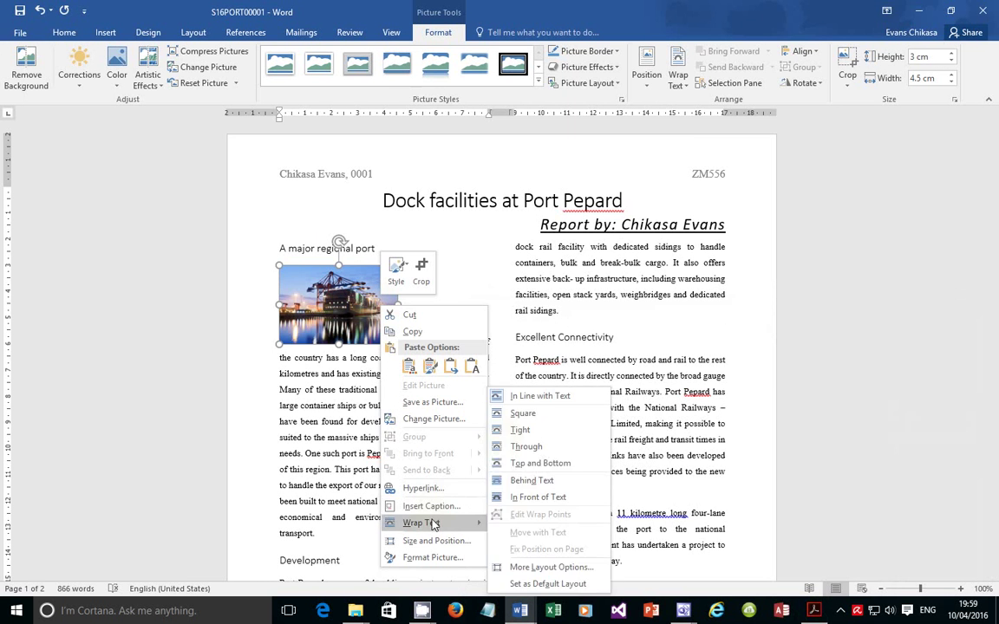
click(513, 416)
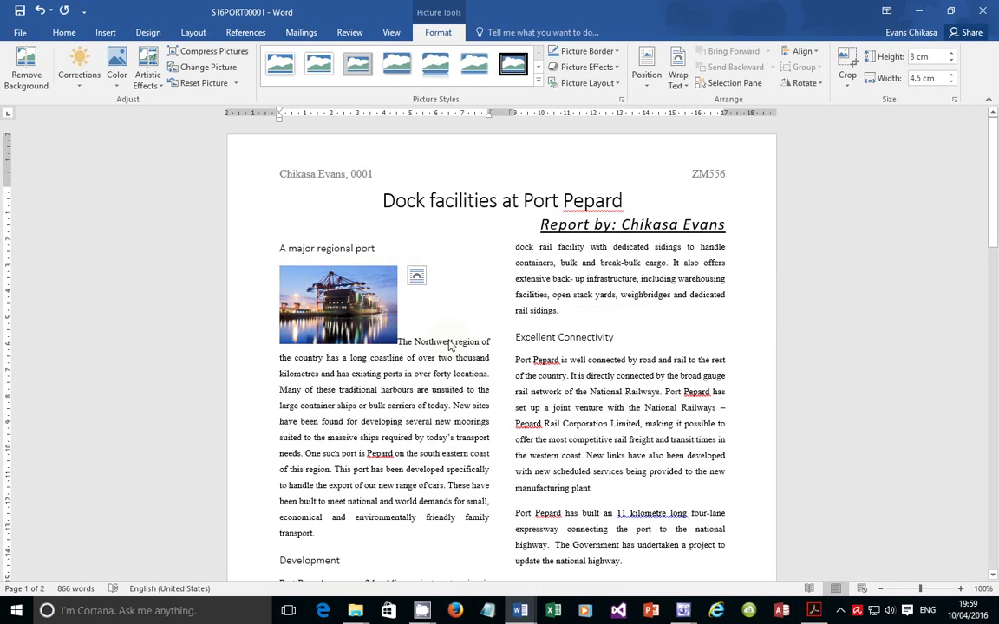
click(384, 368)
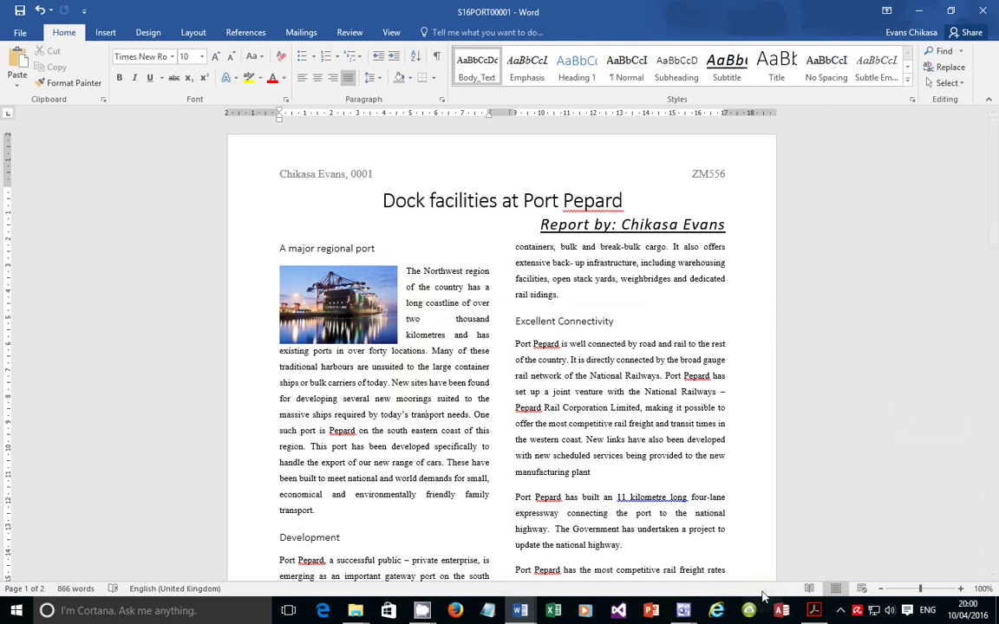
click(813, 610)
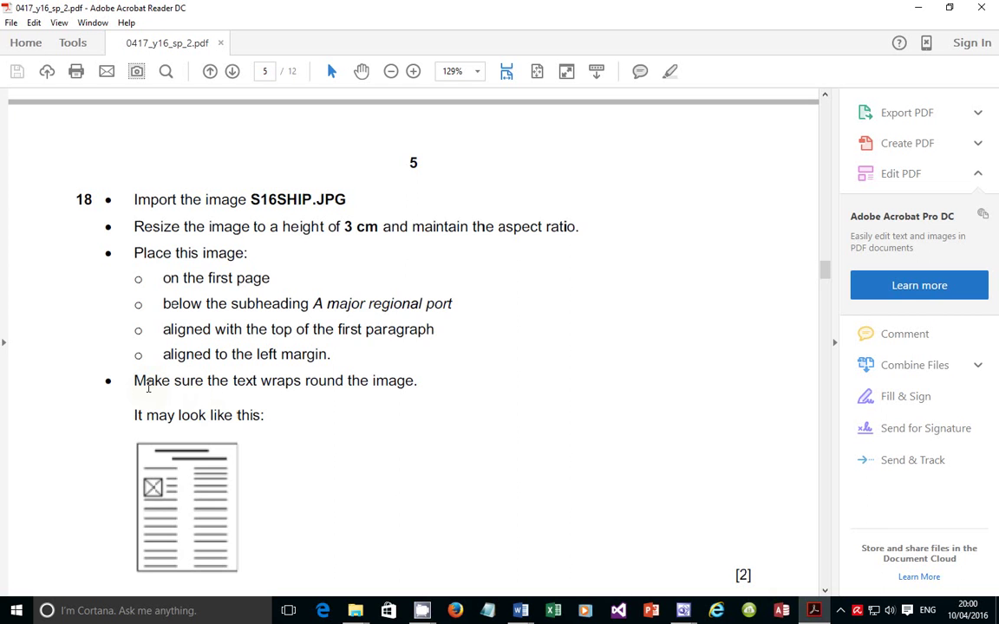
Move the ship photo under 'A major regional port', flush with the left margin and paragraph top
scroll(151, 388, down, 3)
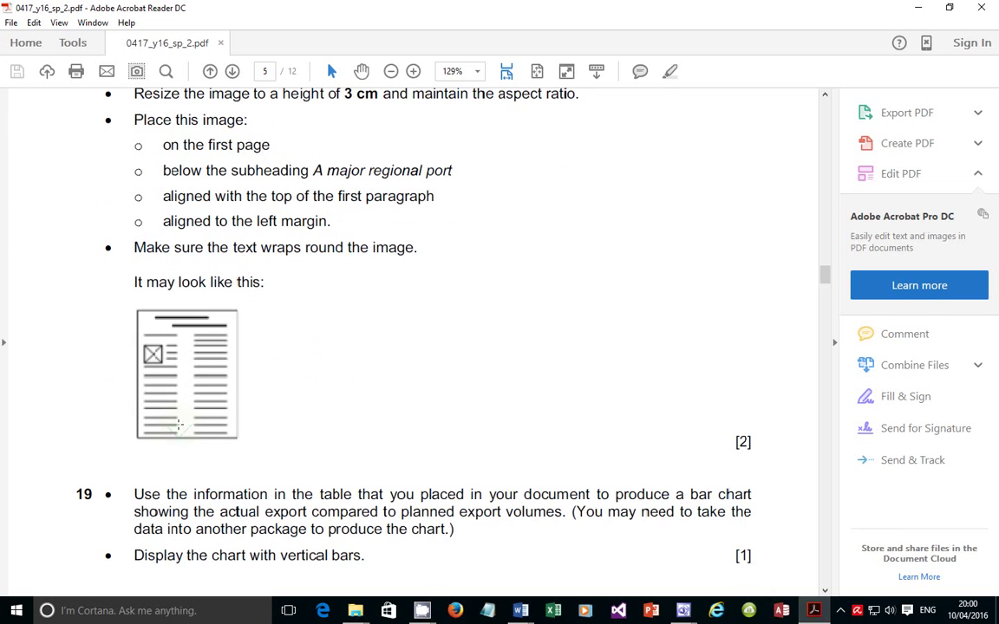
scroll(217, 368, up, 2)
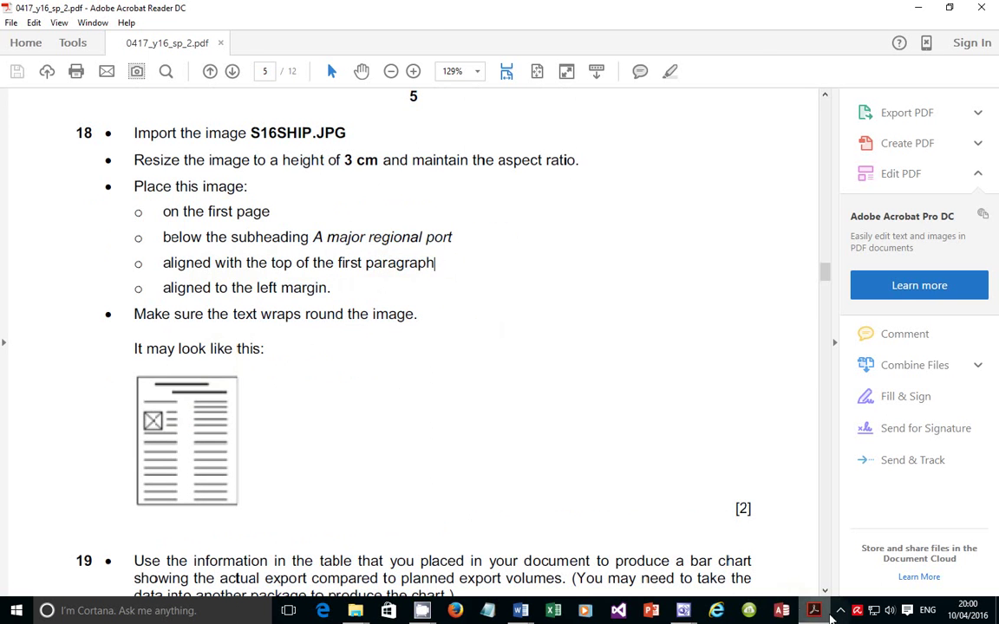
key(alt+Tab)
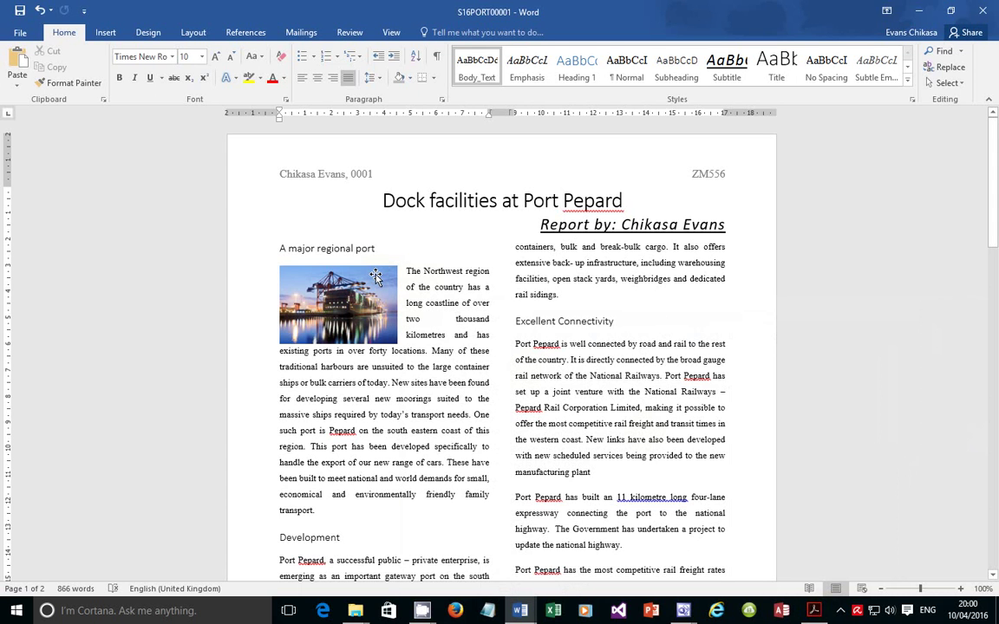
click(375, 276)
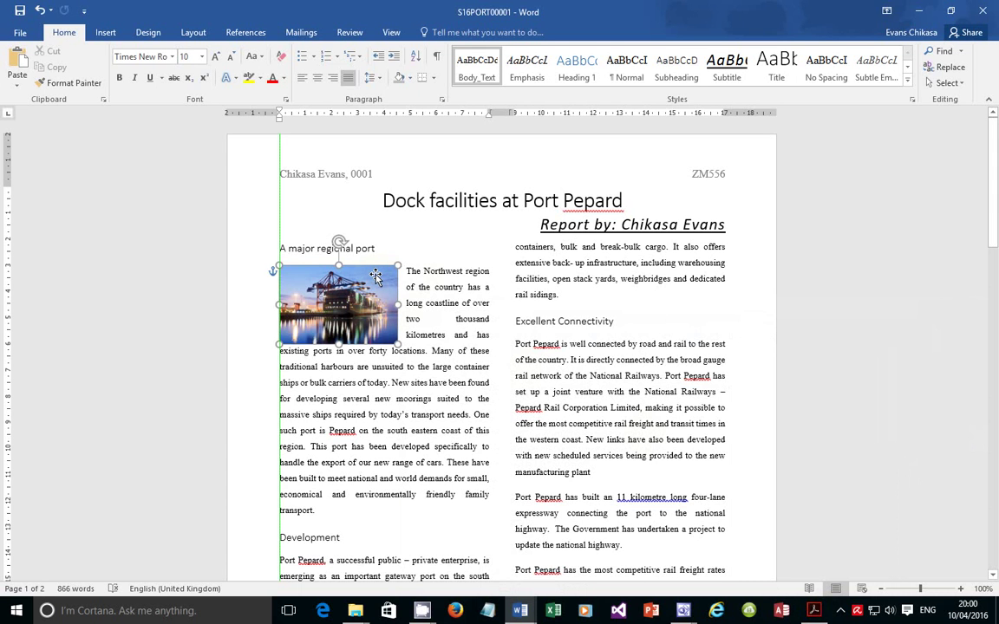
drag(375, 276, 375, 280)
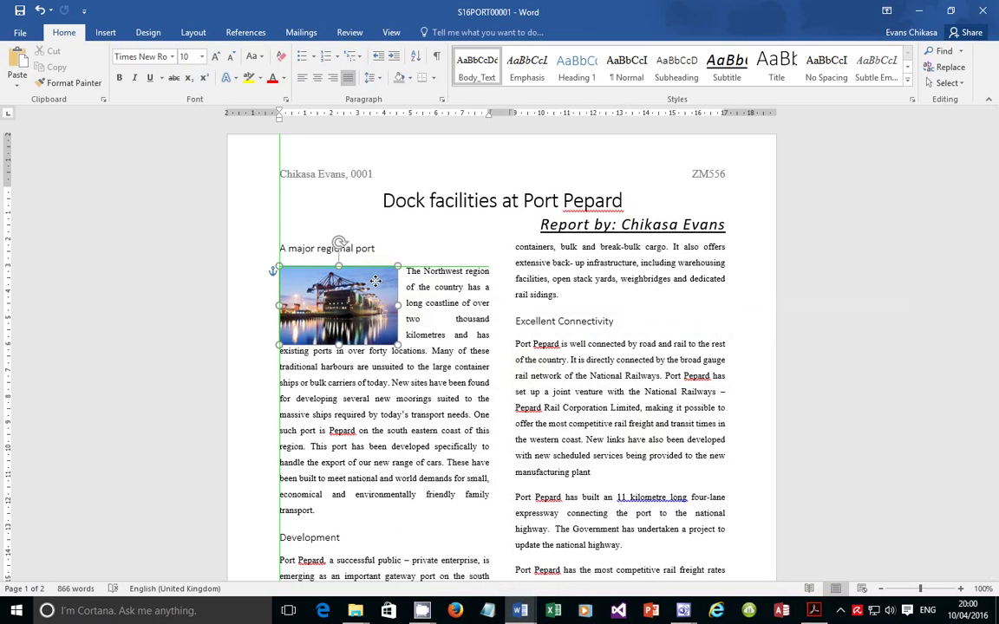
click(375, 280)
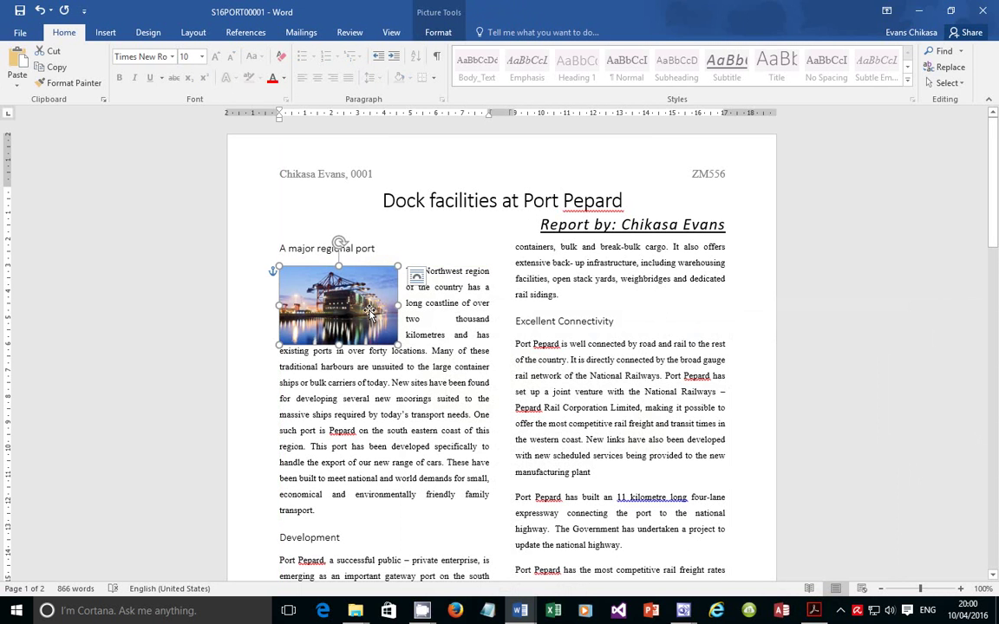
drag(372, 310, 373, 300)
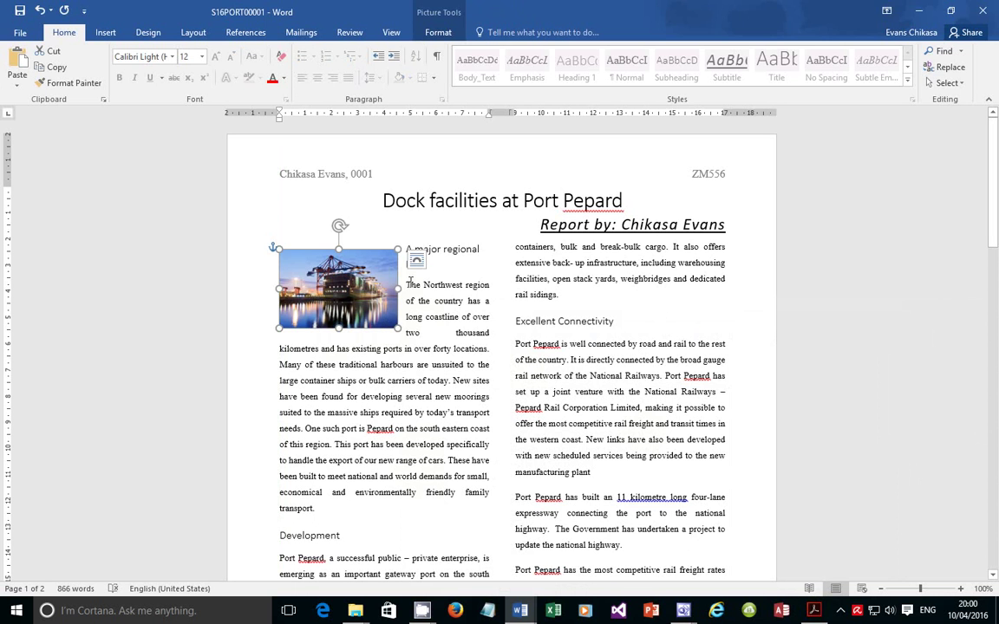
click(417, 282)
double_click(417, 283)
drag(416, 283, 486, 285)
drag(318, 259, 344, 299)
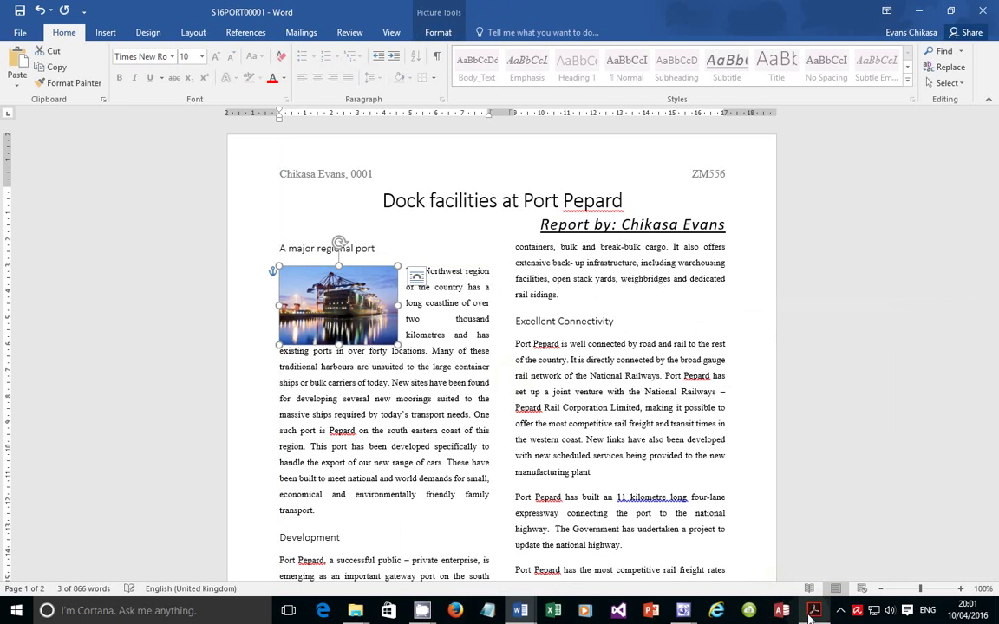
key(alt+Tab)
scroll(317, 362, down, 5)
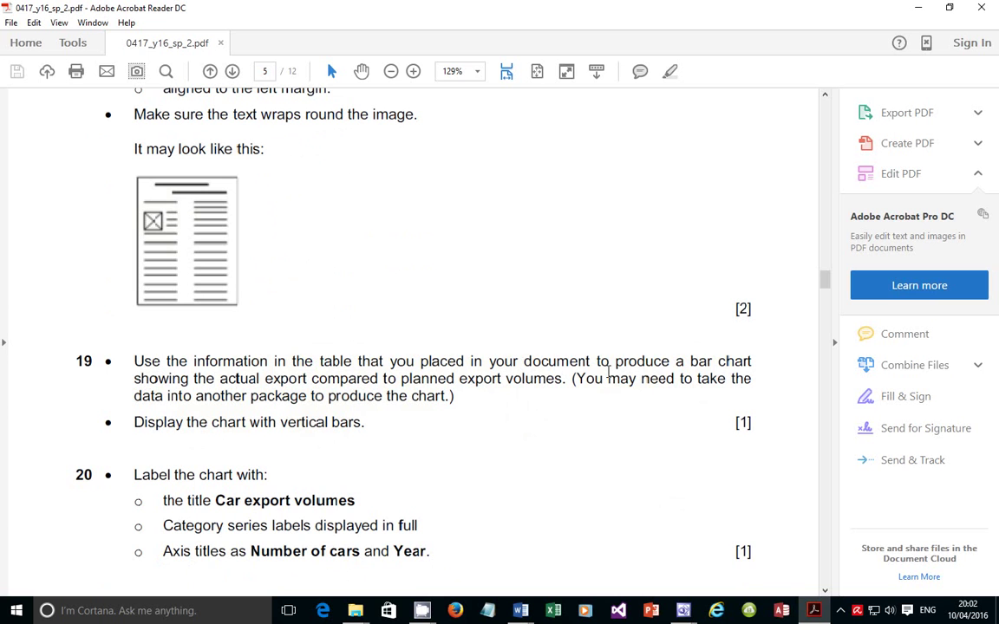
drag(590, 379, 660, 387)
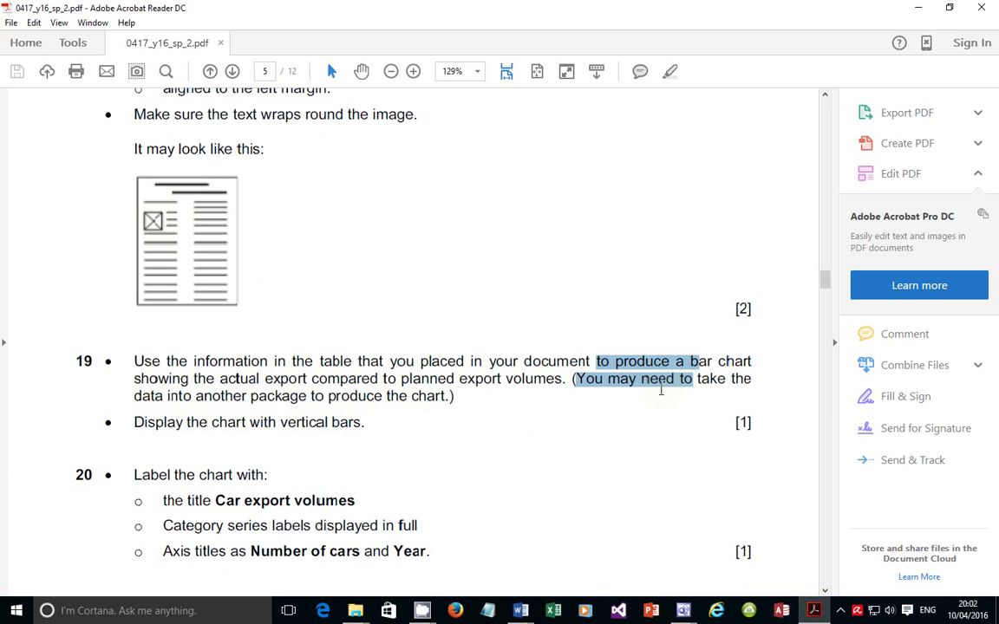
click(649, 390)
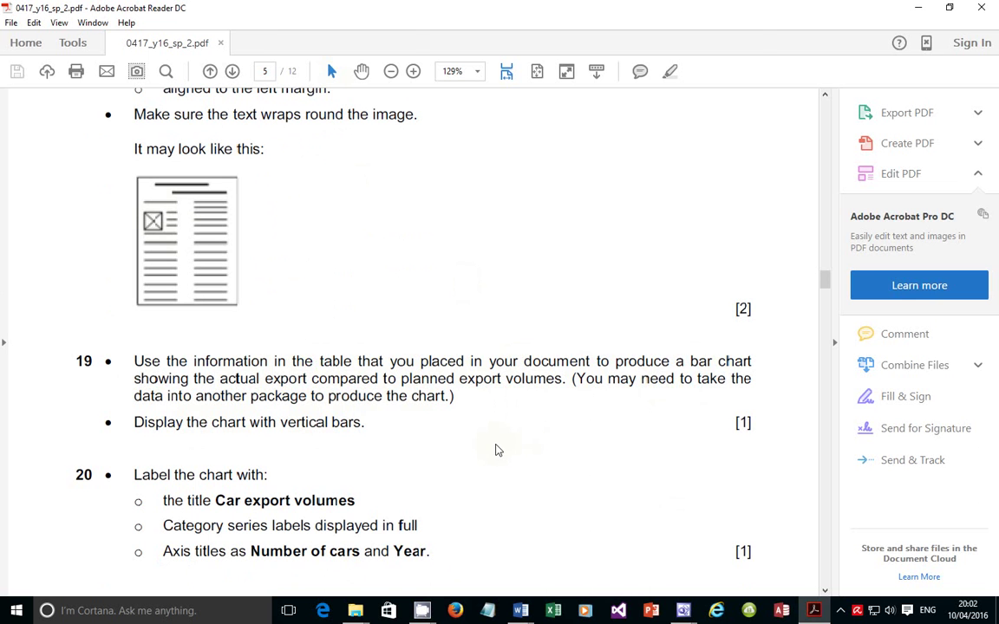
click(817, 614)
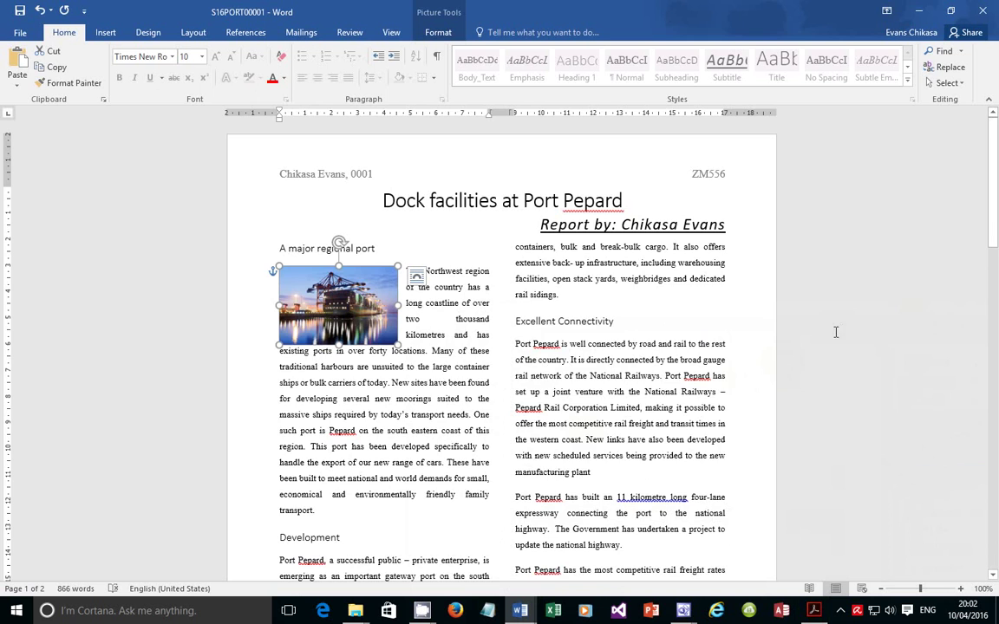
Scroll to the 'Cars exported through Port Pepard' table on page 2
drag(996, 211, 825, 535)
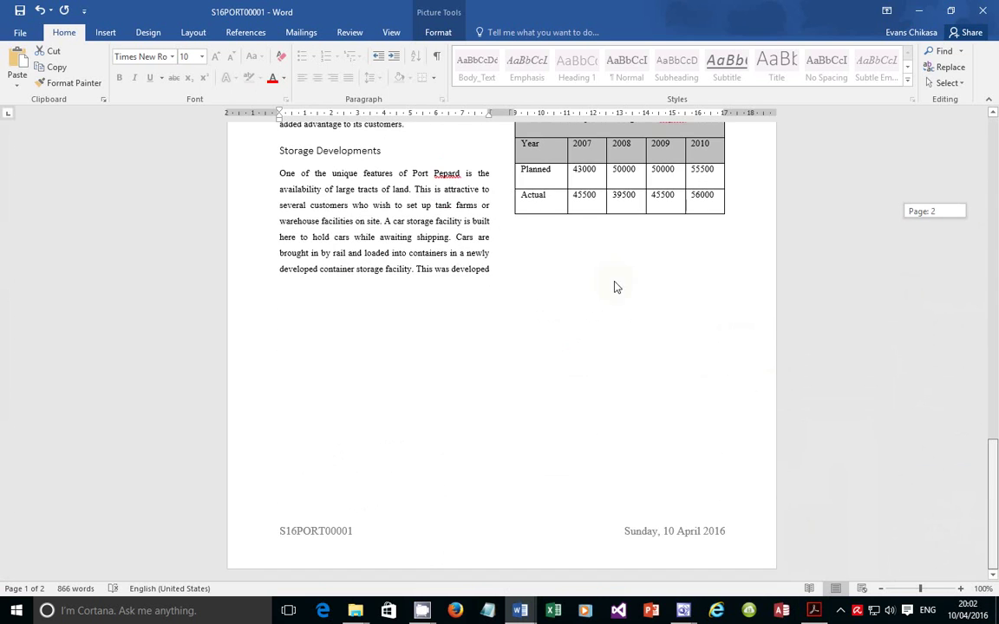
drag(995, 468, 996, 436)
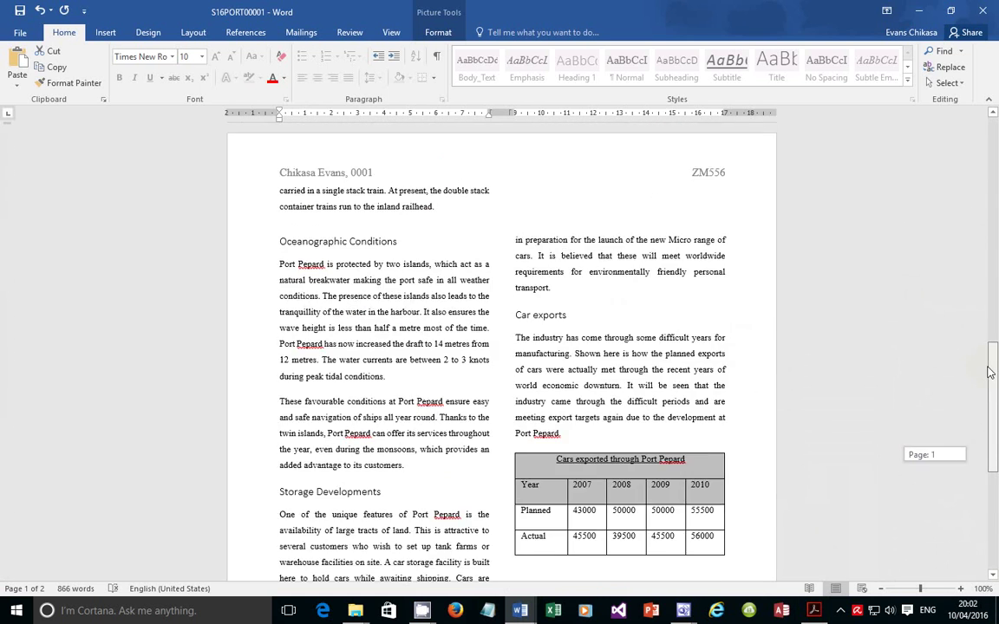
click(596, 511)
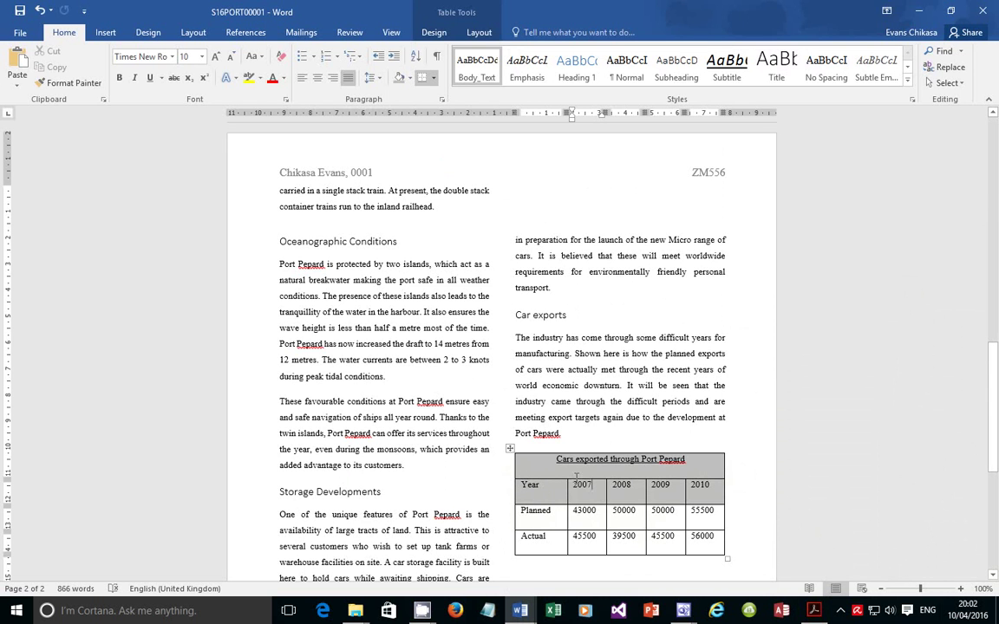
drag(693, 461, 564, 471)
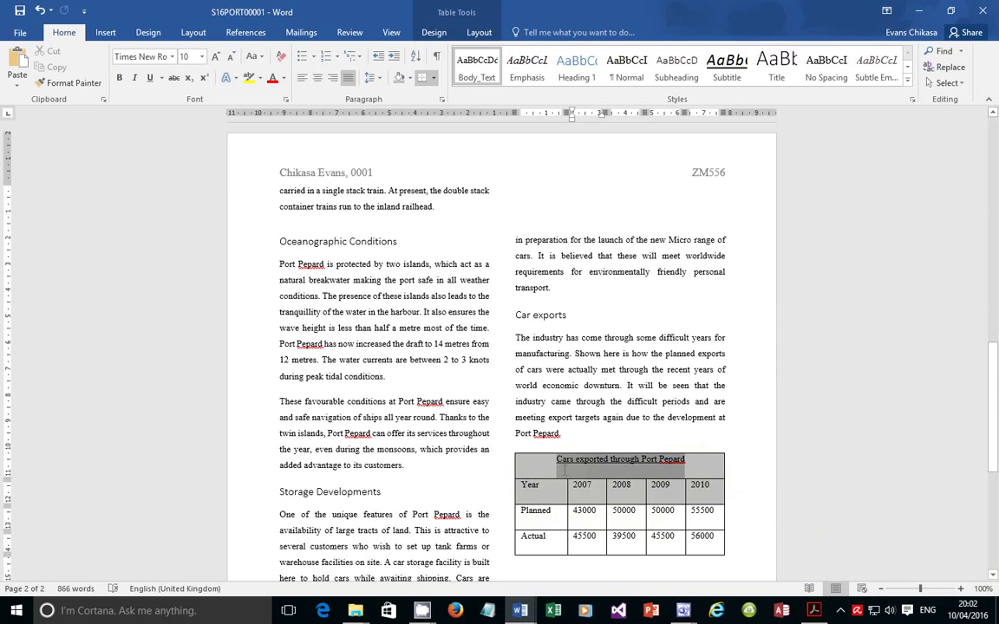
click(635, 476)
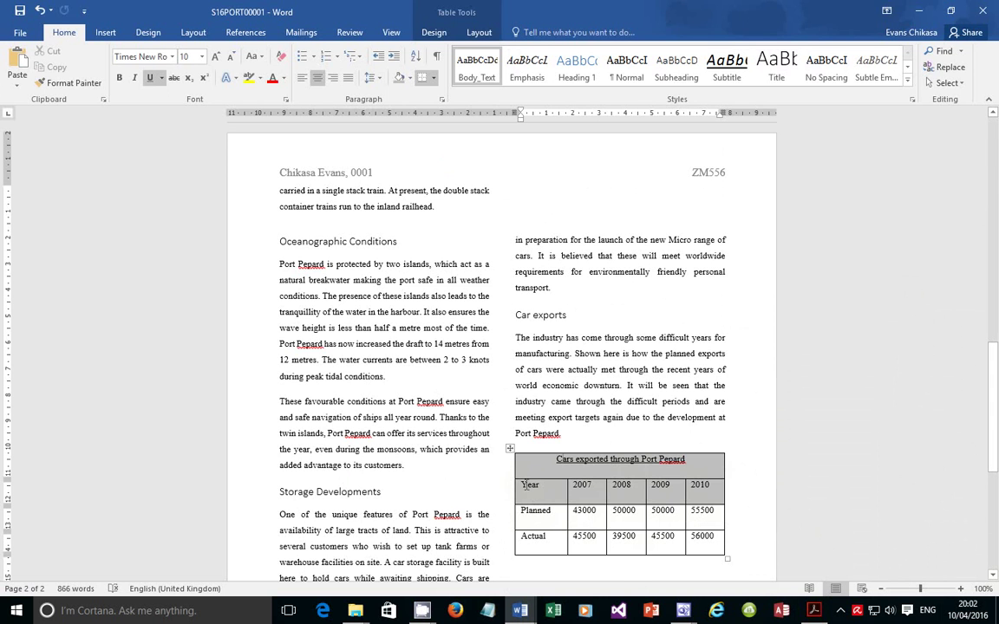
Copy the table's data cells from Year through 56000
drag(530, 488, 689, 527)
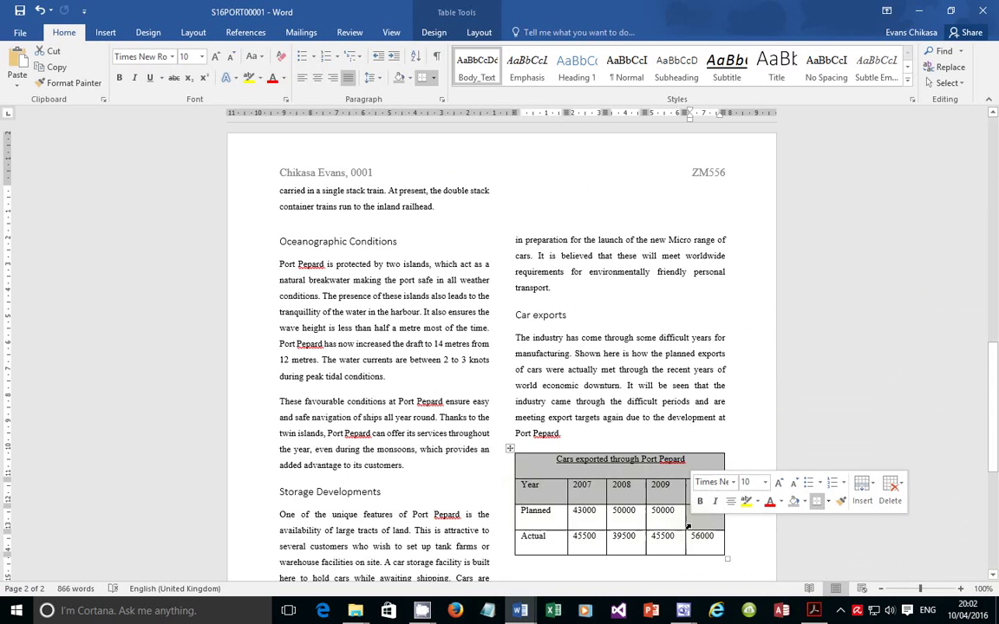
click(544, 491)
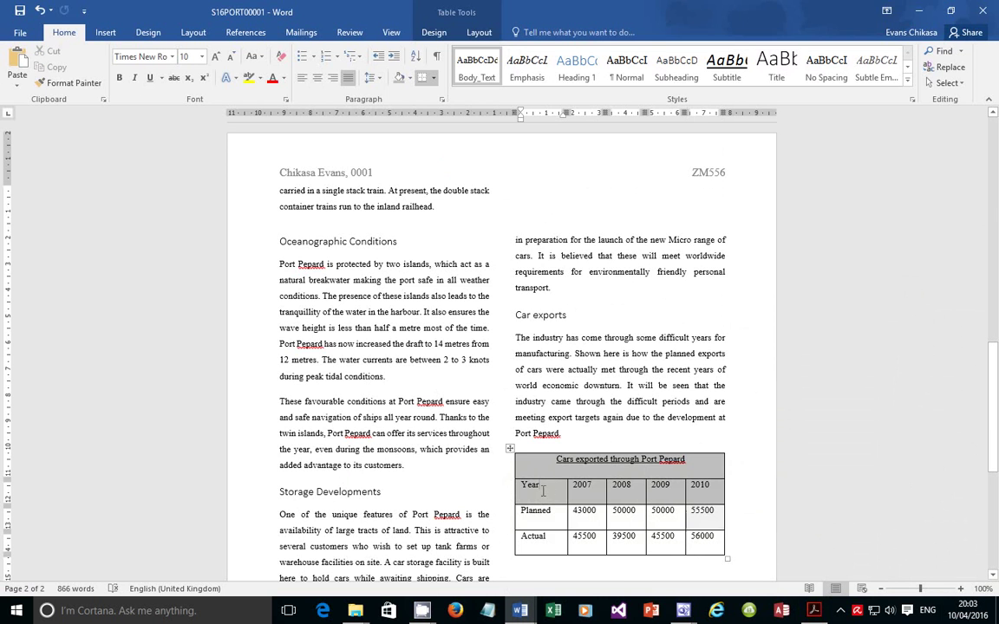
double_click(530, 486)
click(531, 486)
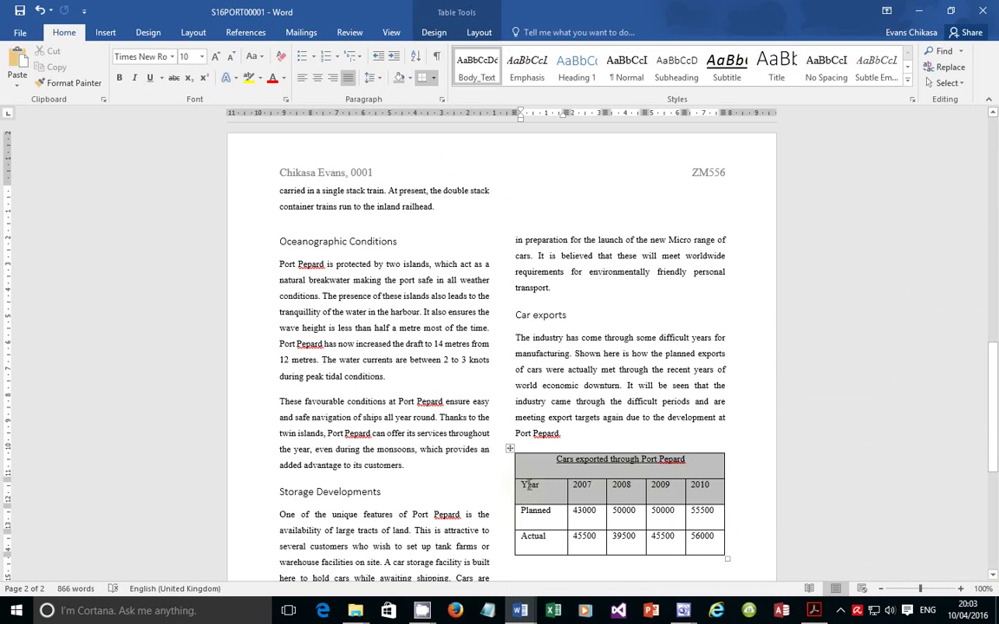
drag(523, 486, 704, 547)
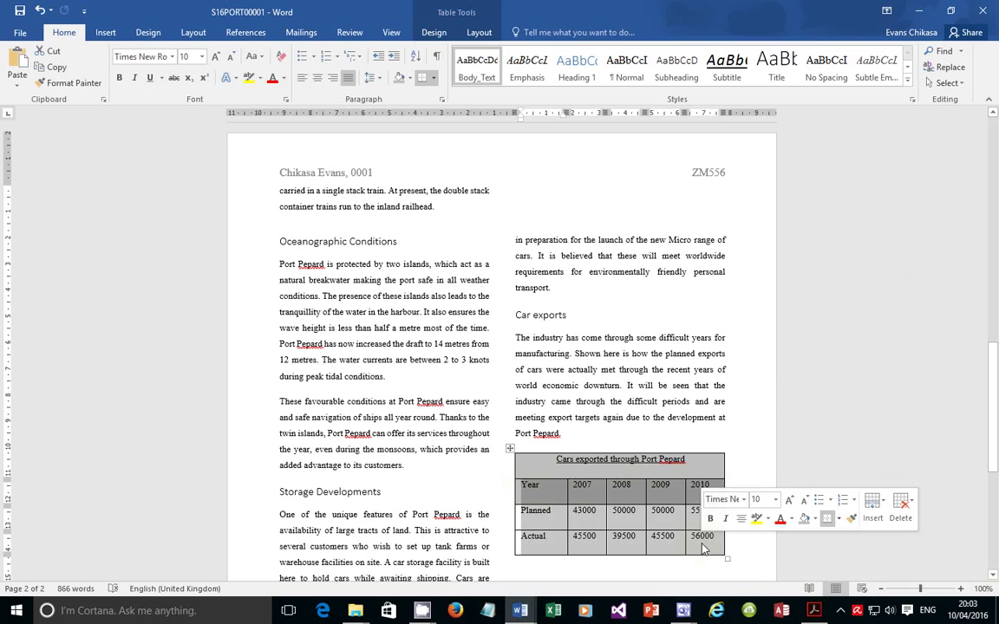
right_click(521, 488)
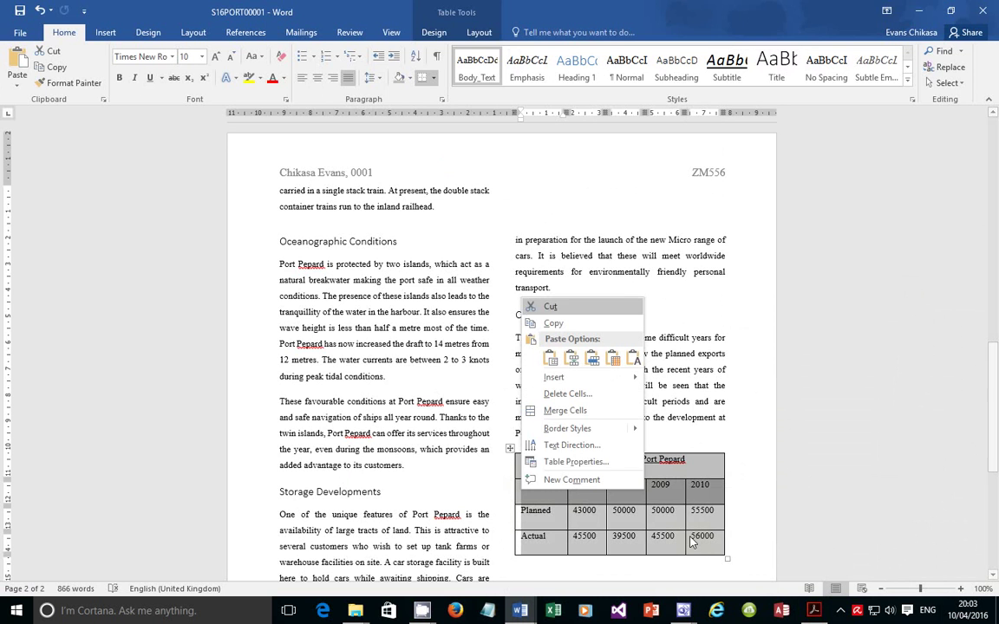
click(550, 325)
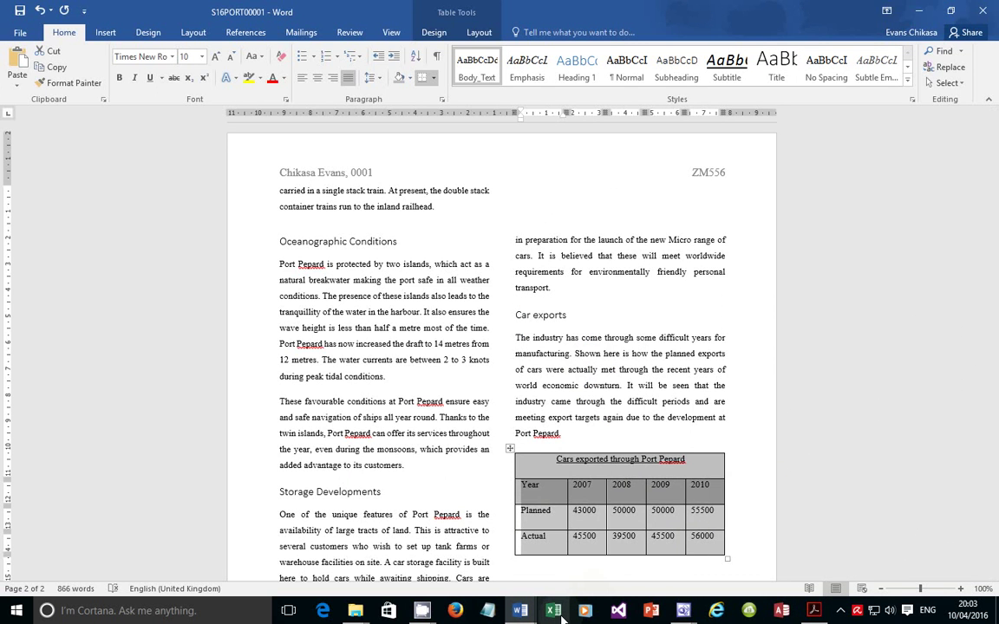
Paste the copied export table into a new blank Excel workbook
click(560, 616)
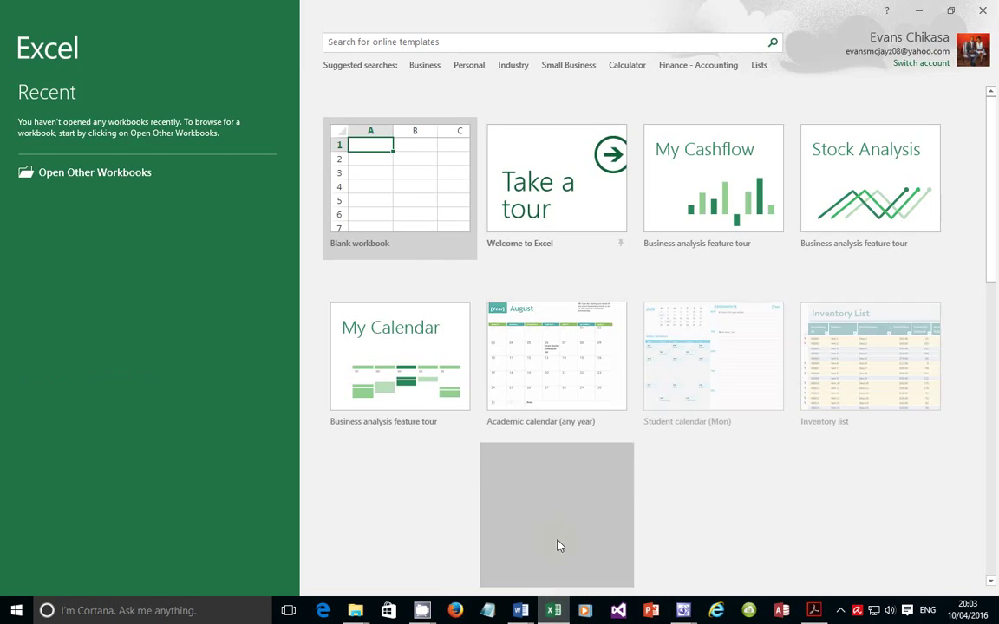
click(390, 207)
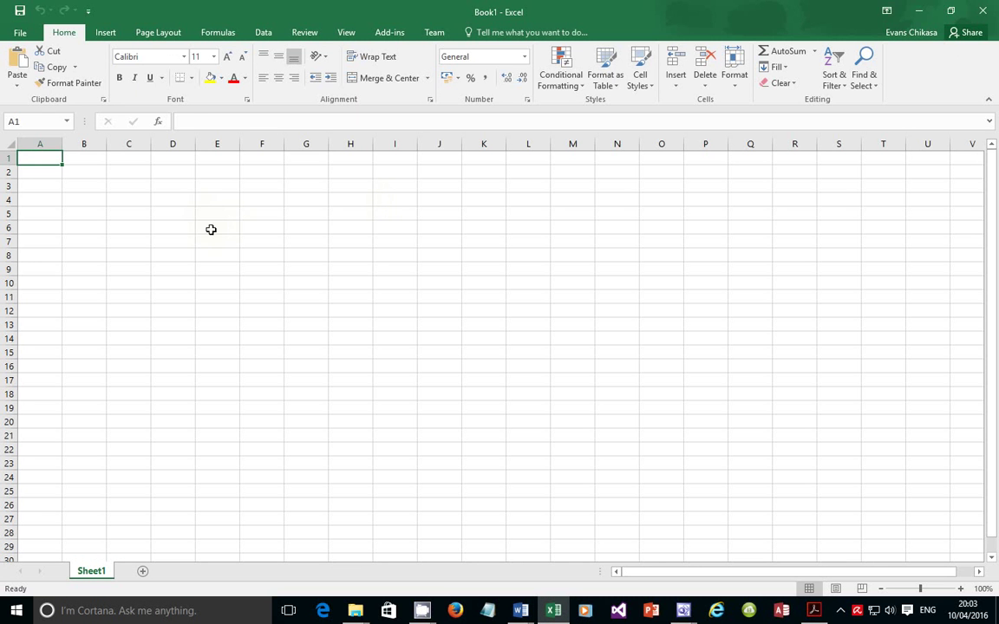
key(ctrl+v)
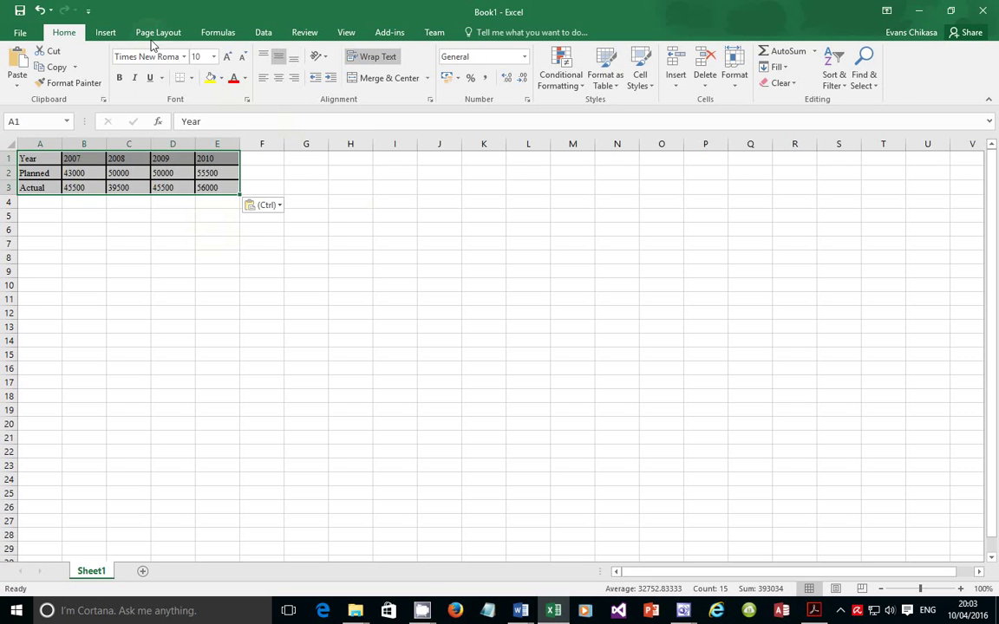
Insert a clustered column chart of the Planned and Actual rows (A2:E3)
click(105, 33)
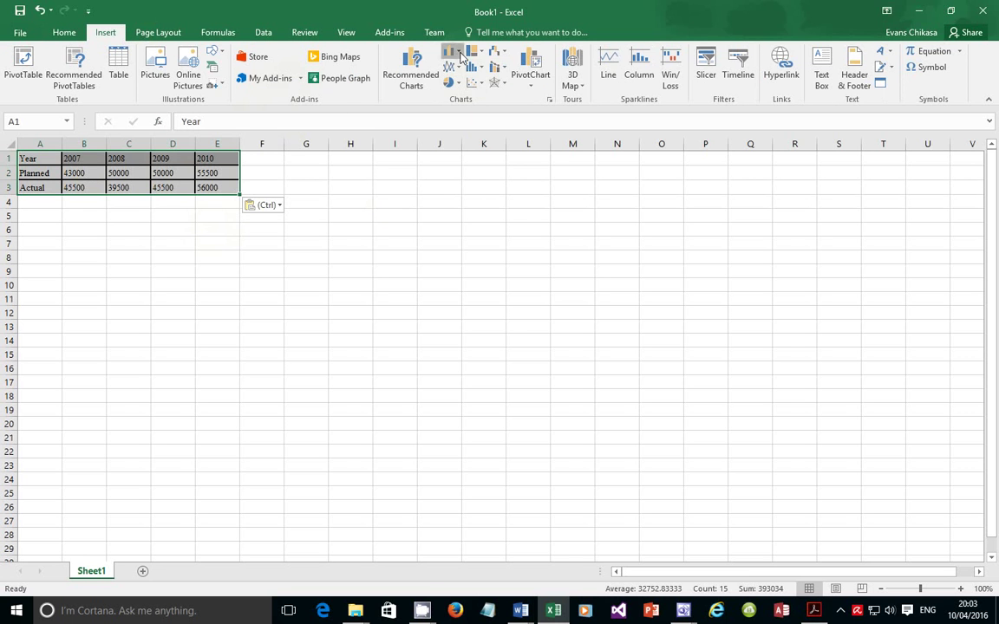
click(460, 54)
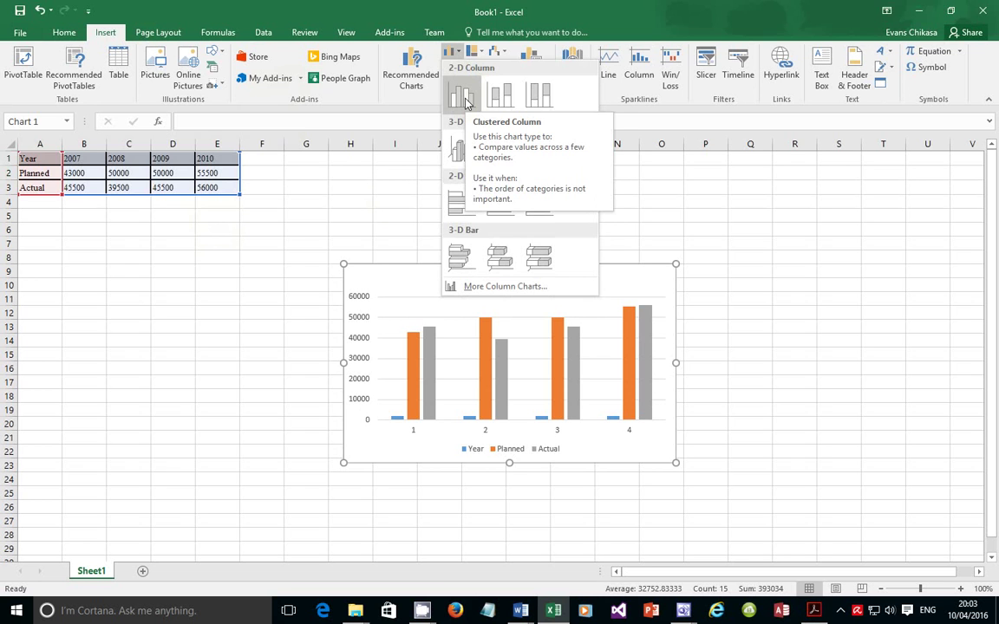
click(224, 251)
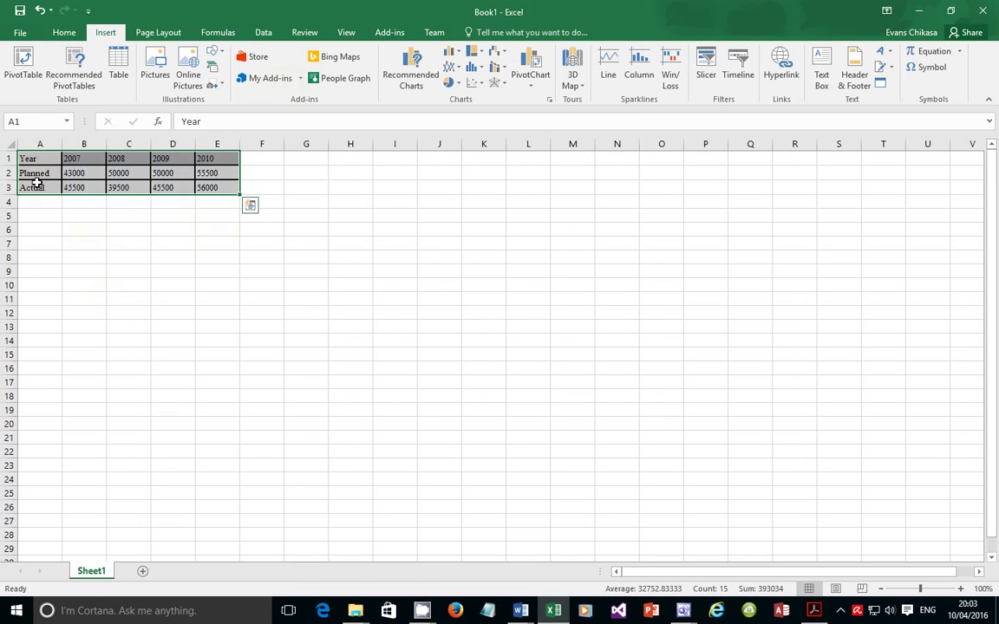
drag(38, 174, 219, 189)
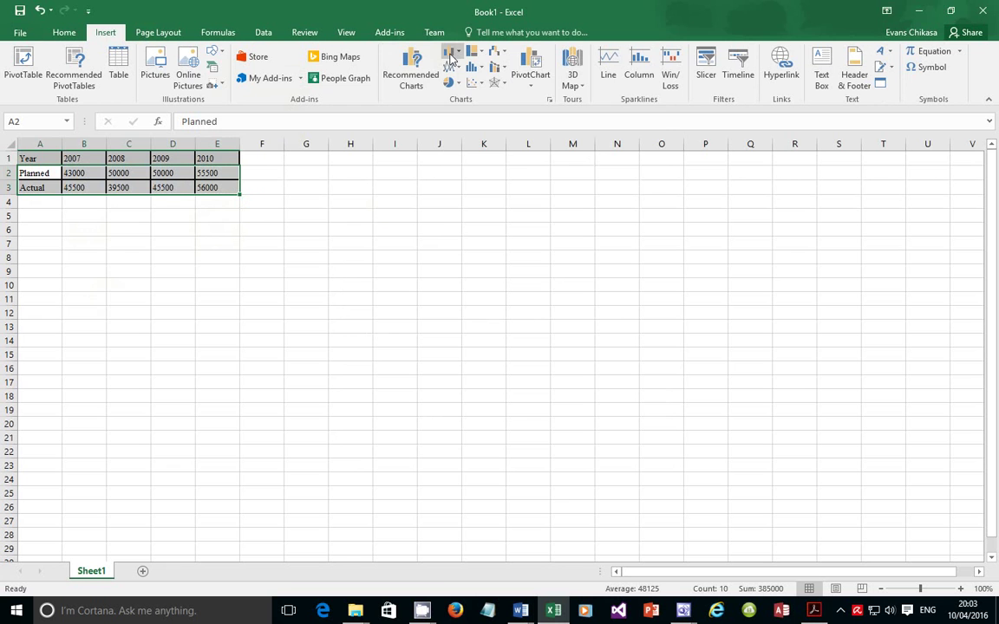
click(450, 55)
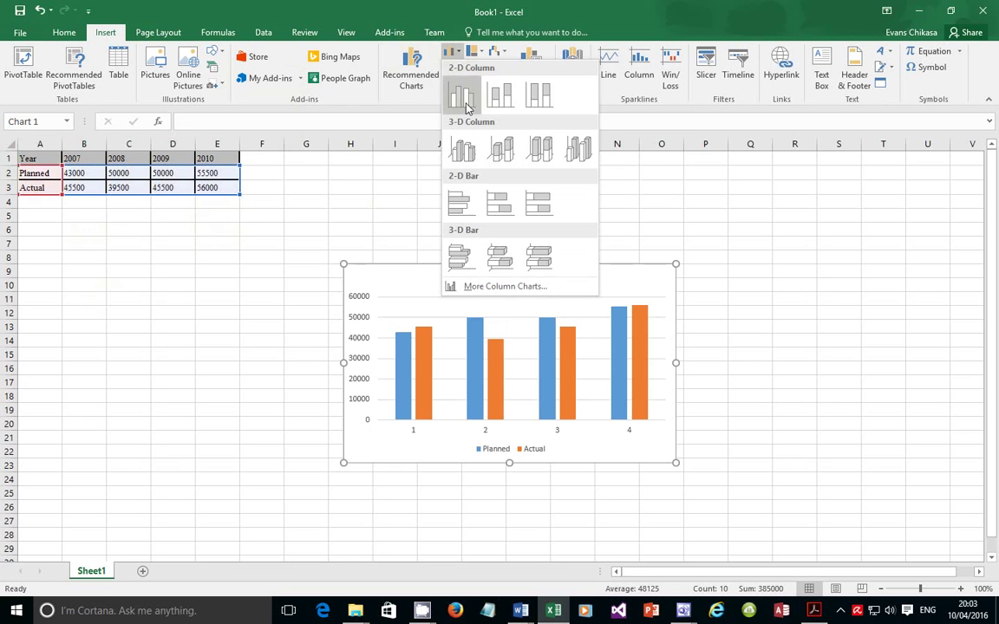
click(462, 97)
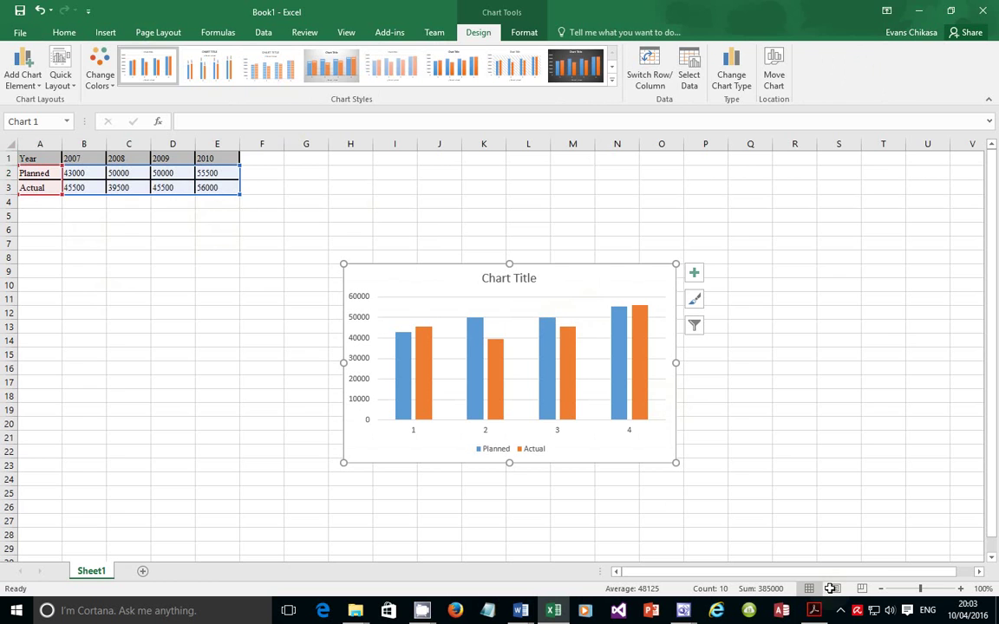
click(814, 610)
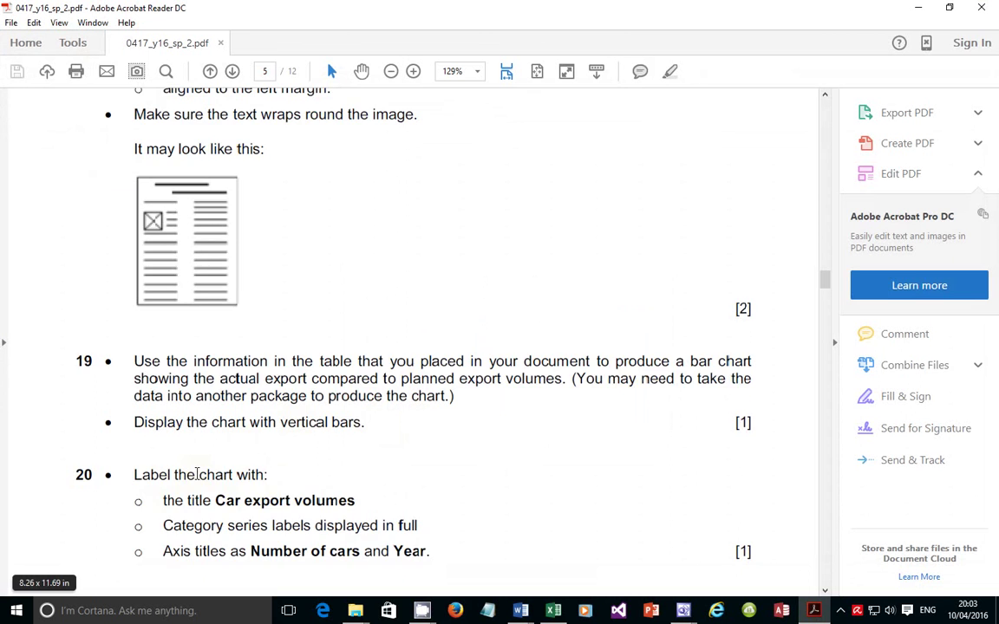
scroll(189, 476, down, 2)
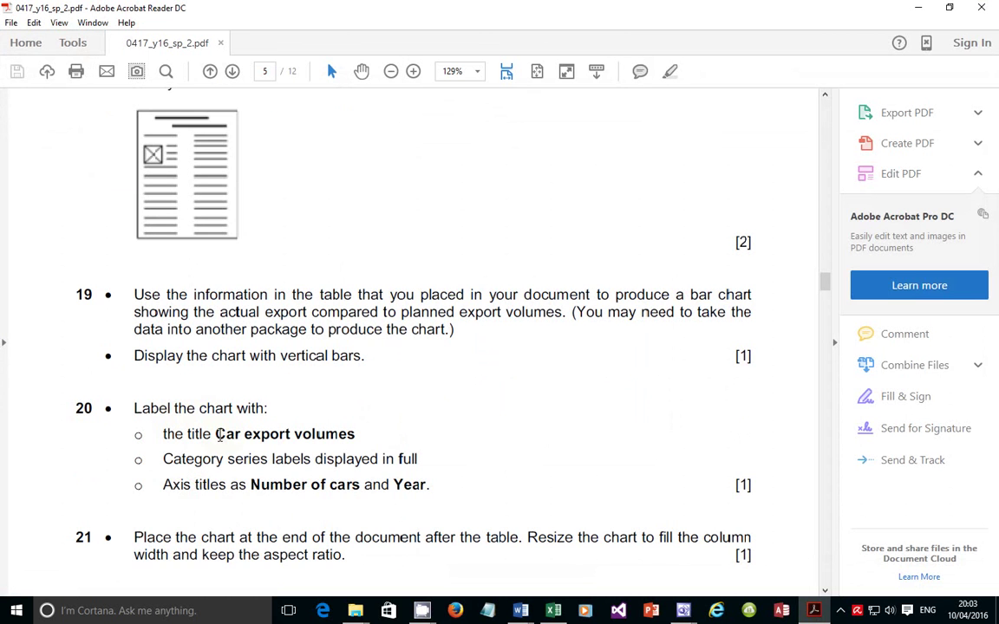
drag(219, 436, 331, 437)
click(330, 436)
click(814, 611)
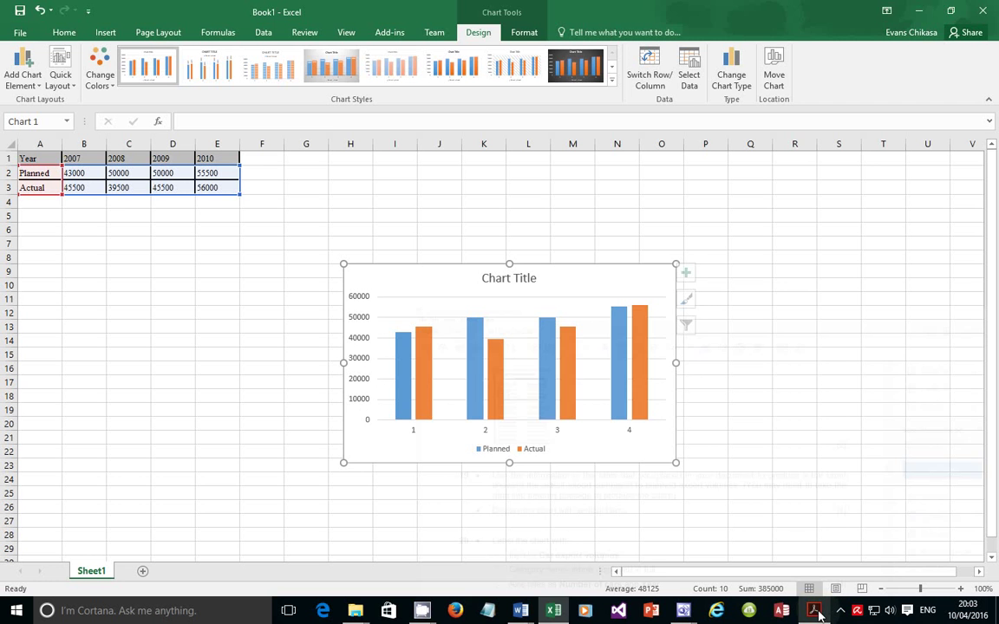
Replace the chart's placeholder title with 'Car export volutmes'
click(498, 283)
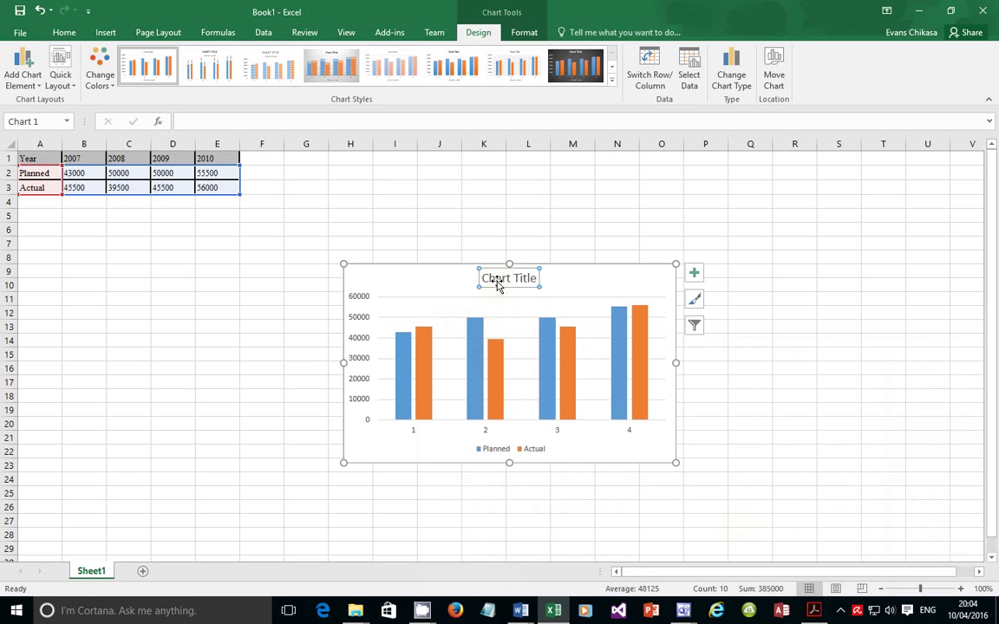
double_click(499, 283)
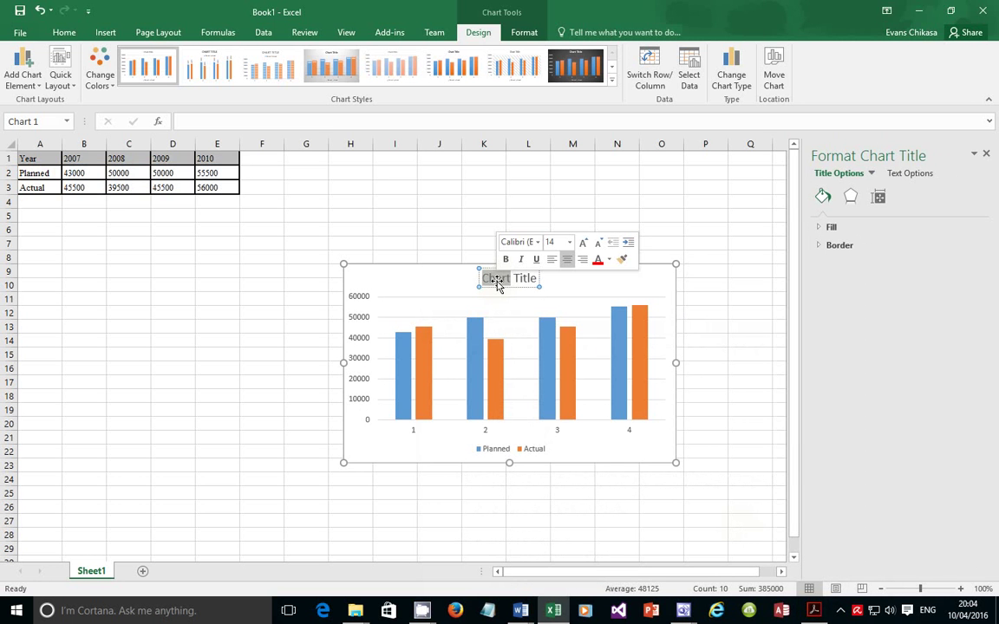
key(Delete)
key(Delete)
key(Delete)
key(Delete)
key(Delete)
key(Delete)
key(Delete)
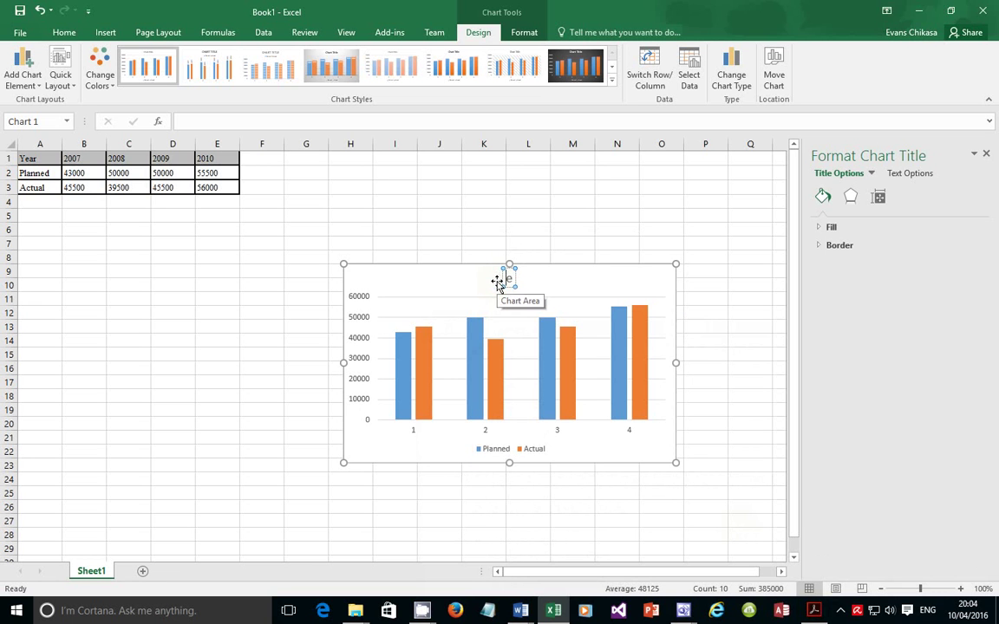
text(Car)
click(813, 611)
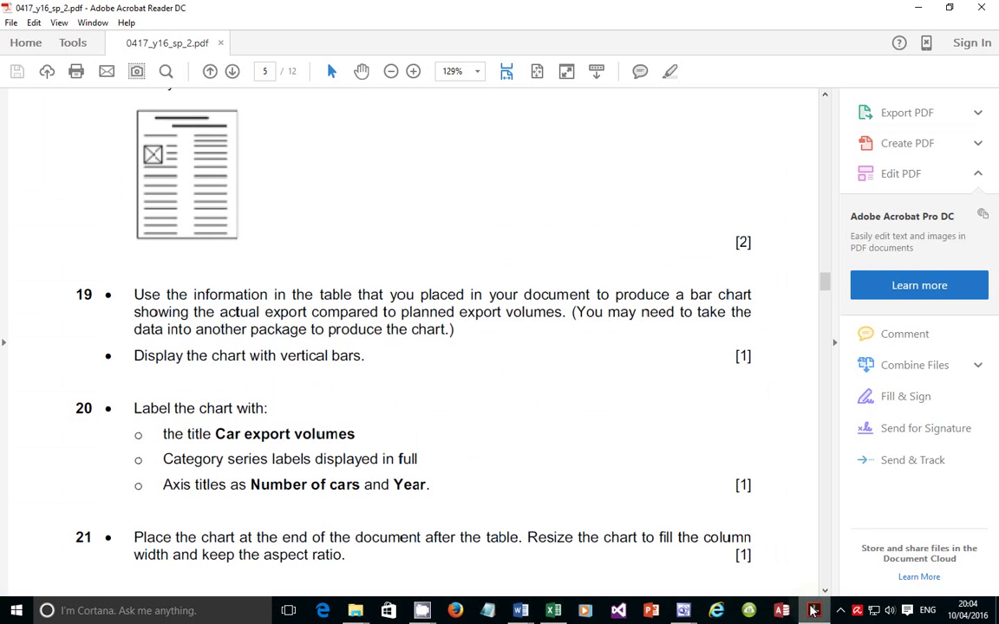
key(alt+Tab)
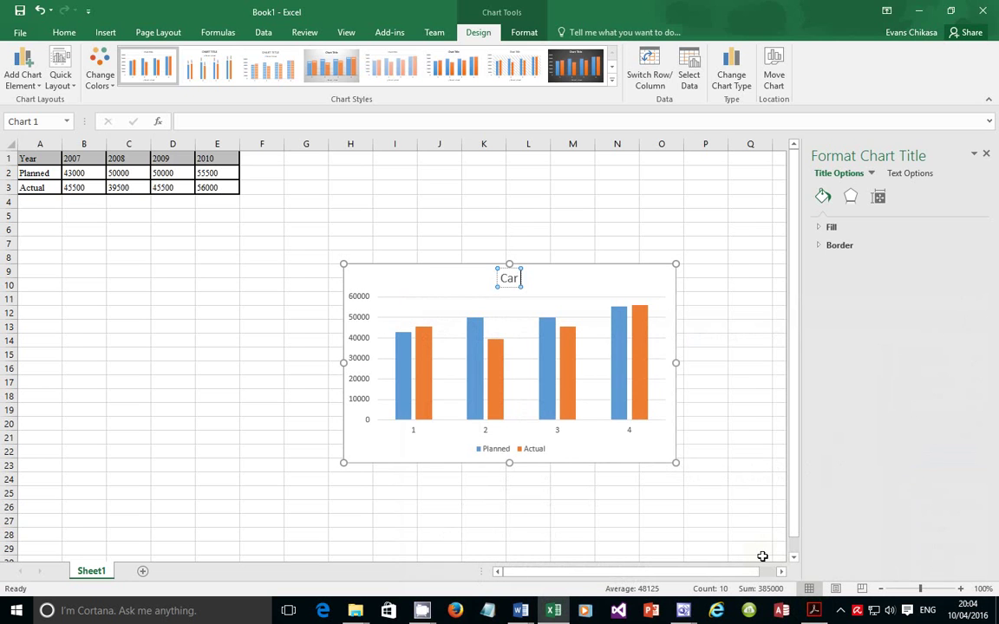
text(export volutm)
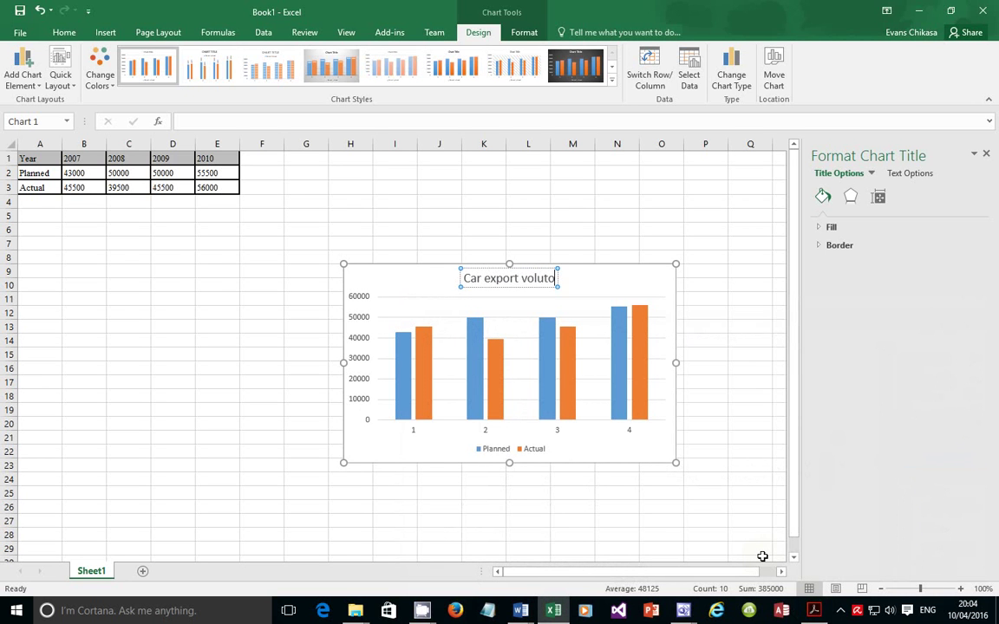
text(es)
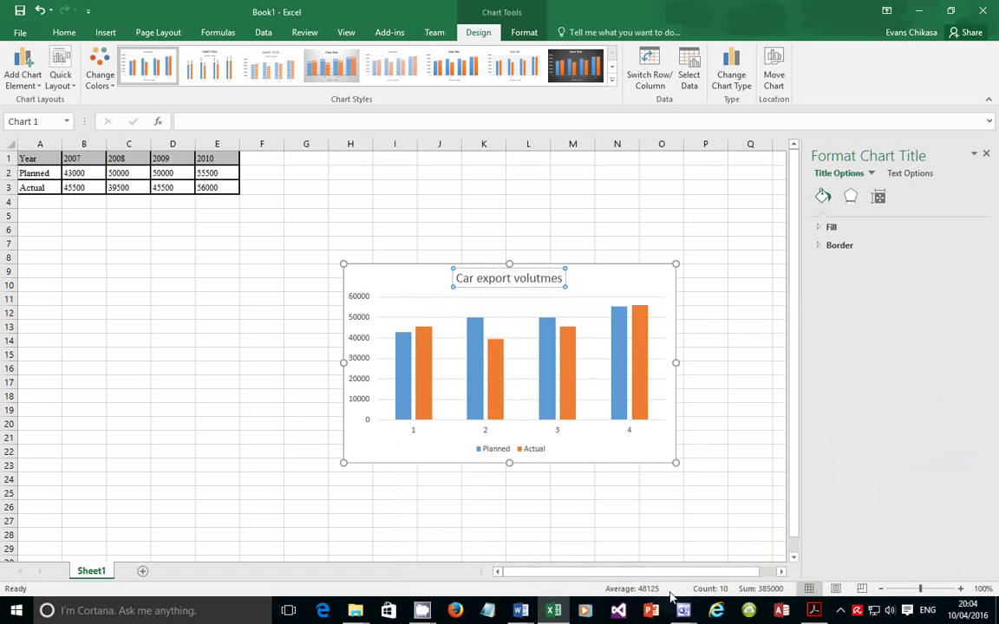
key(alt+Tab)
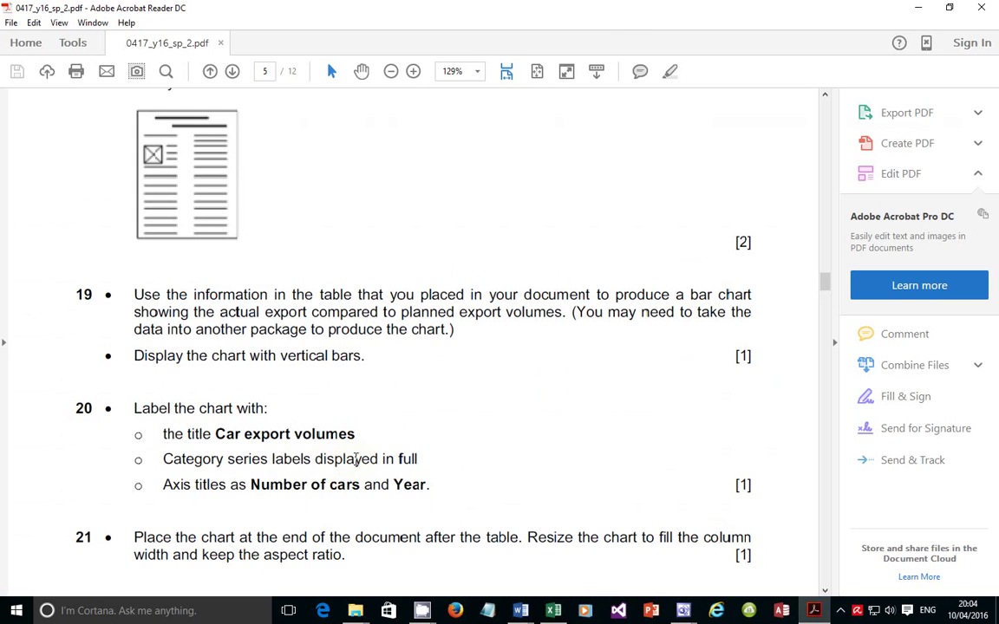
click(816, 612)
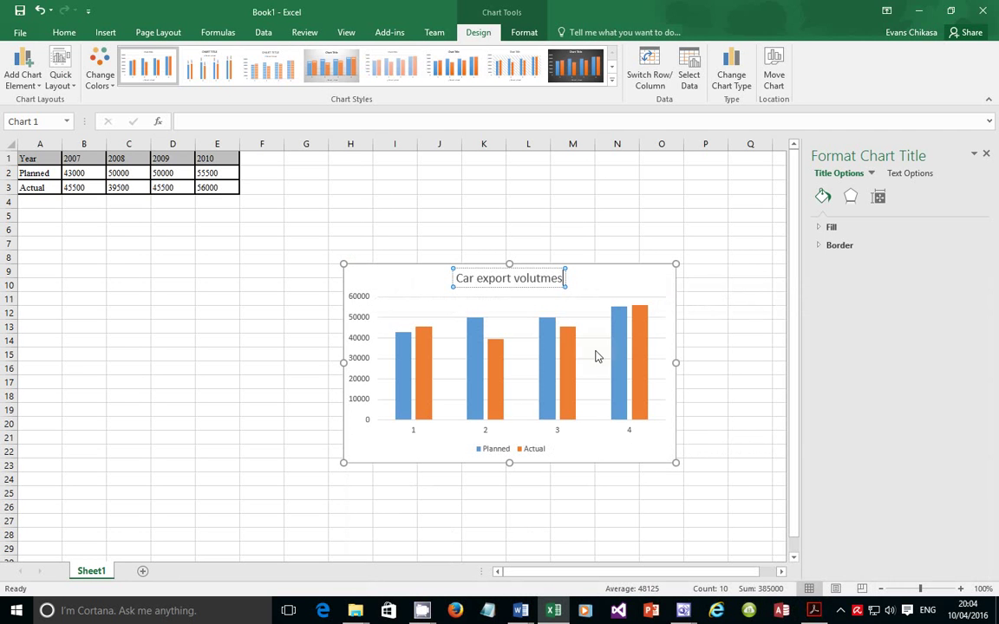
click(662, 305)
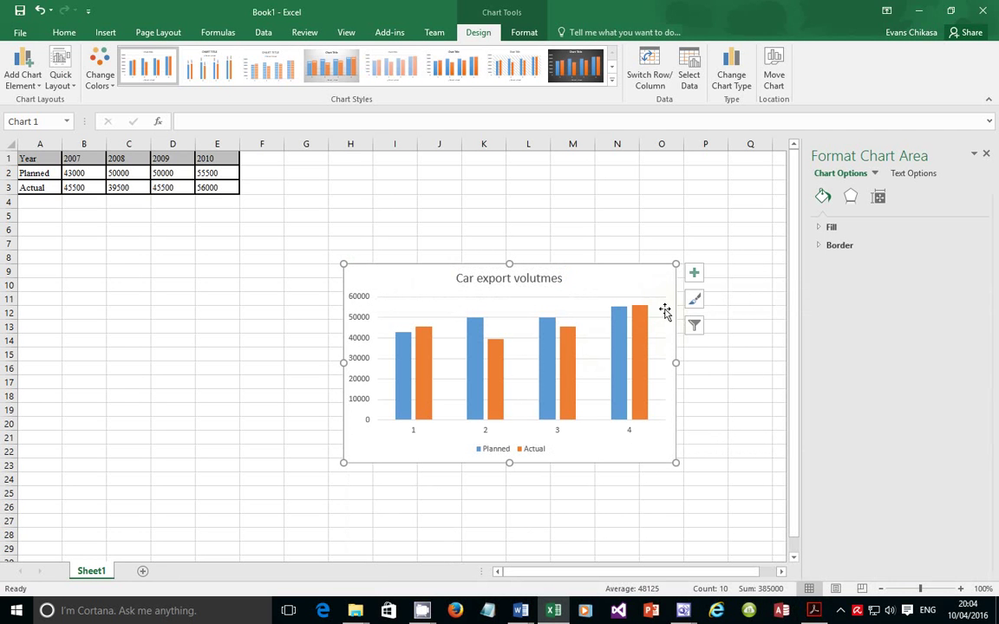
click(694, 278)
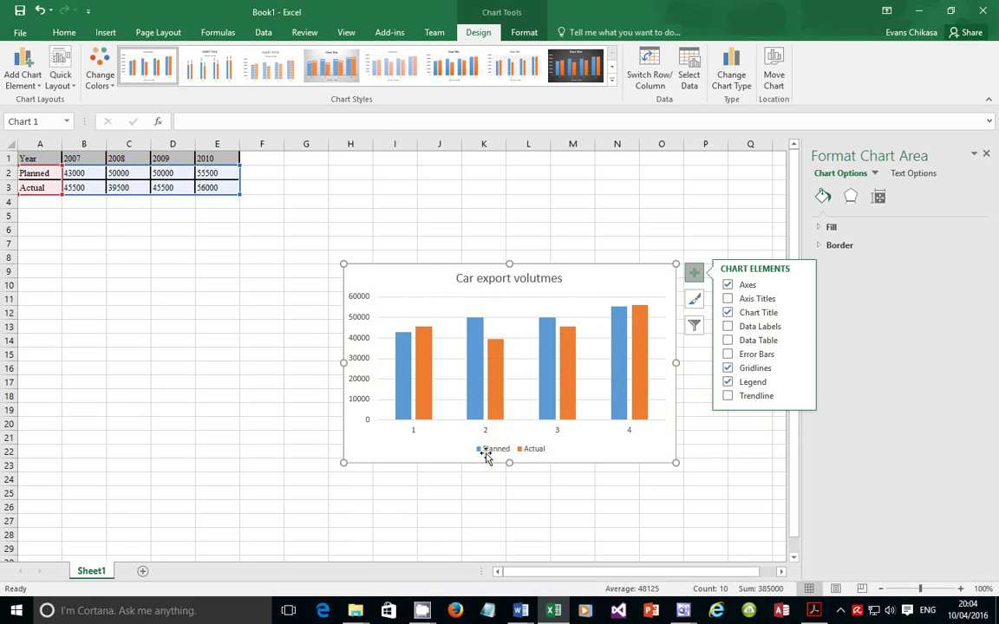
Turn off the chart legend while leaving the gridlines on
click(727, 383)
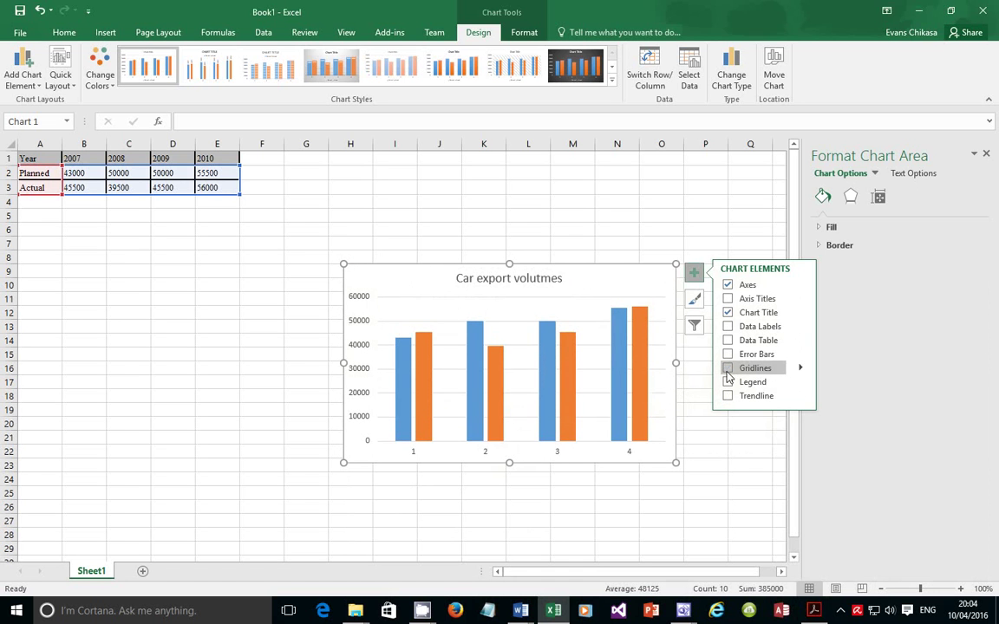
click(728, 369)
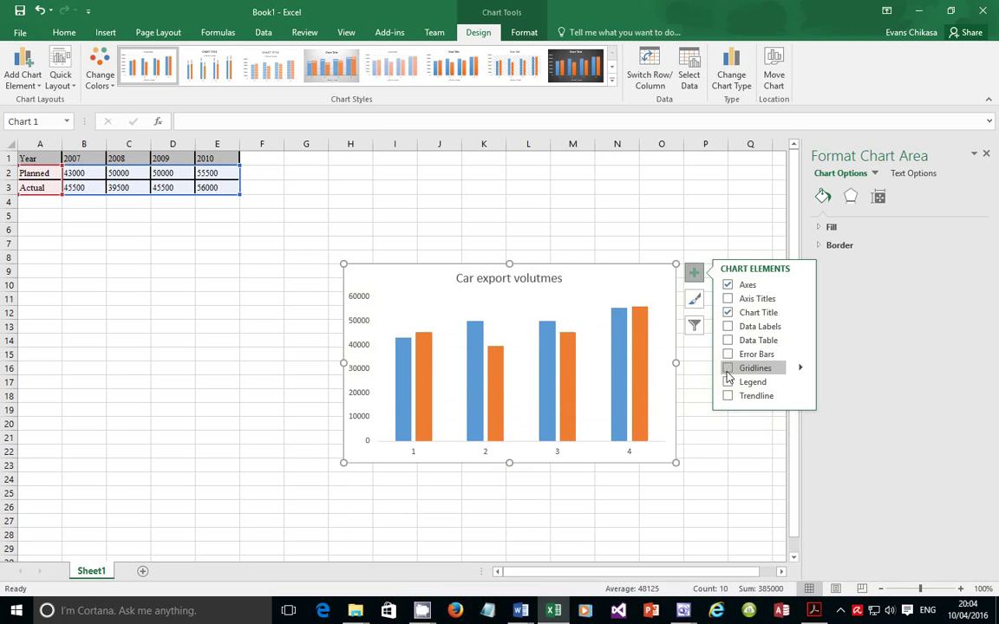
click(729, 369)
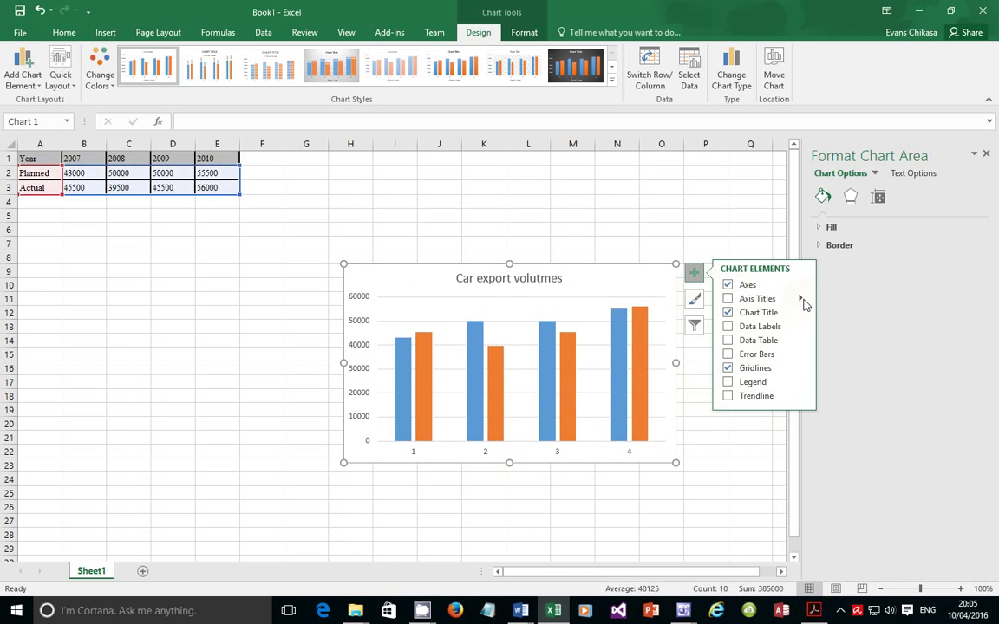
click(818, 614)
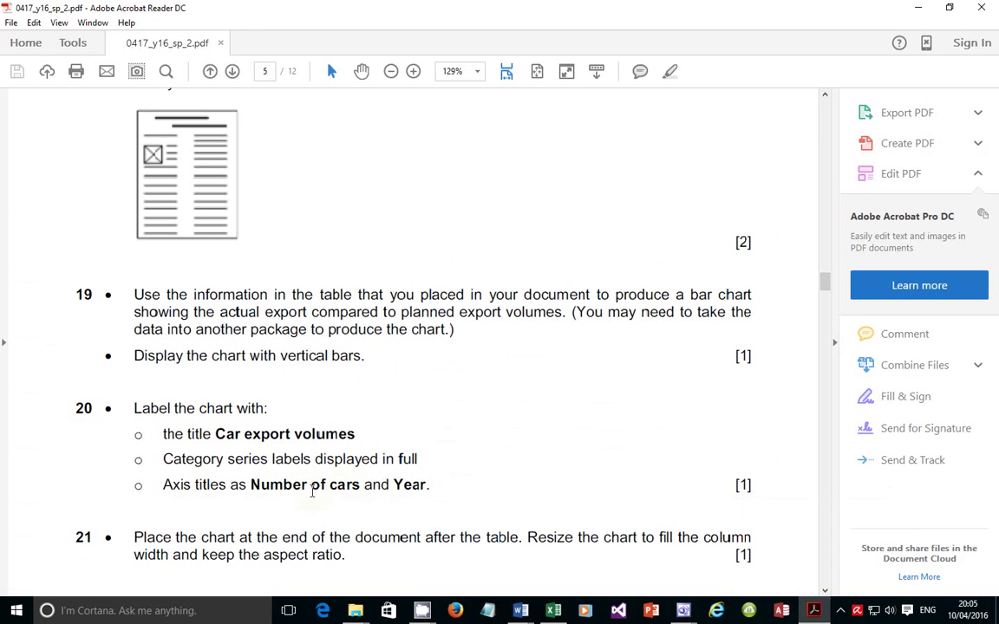
click(813, 614)
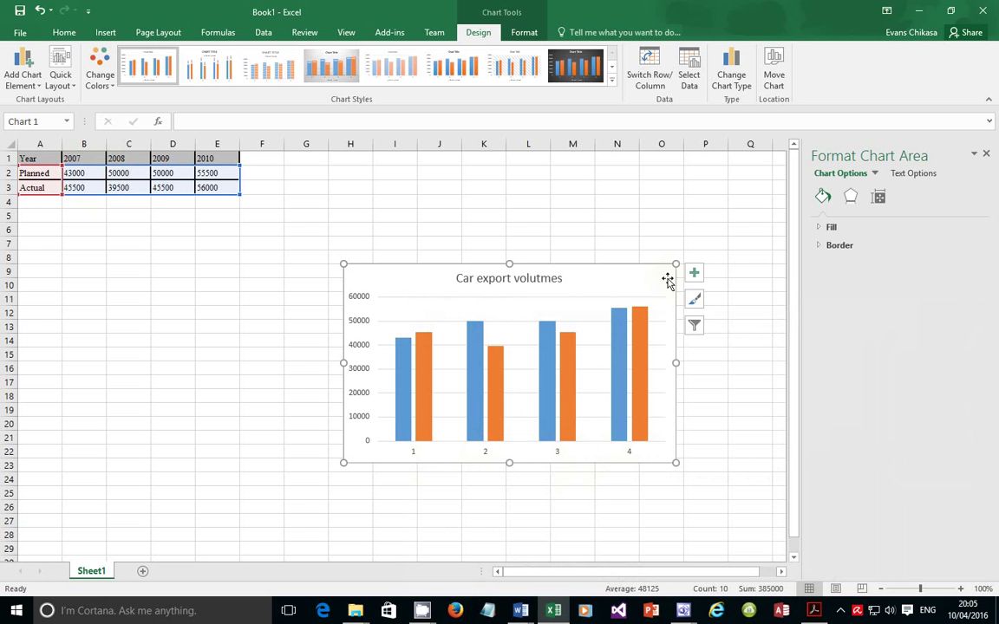
click(694, 276)
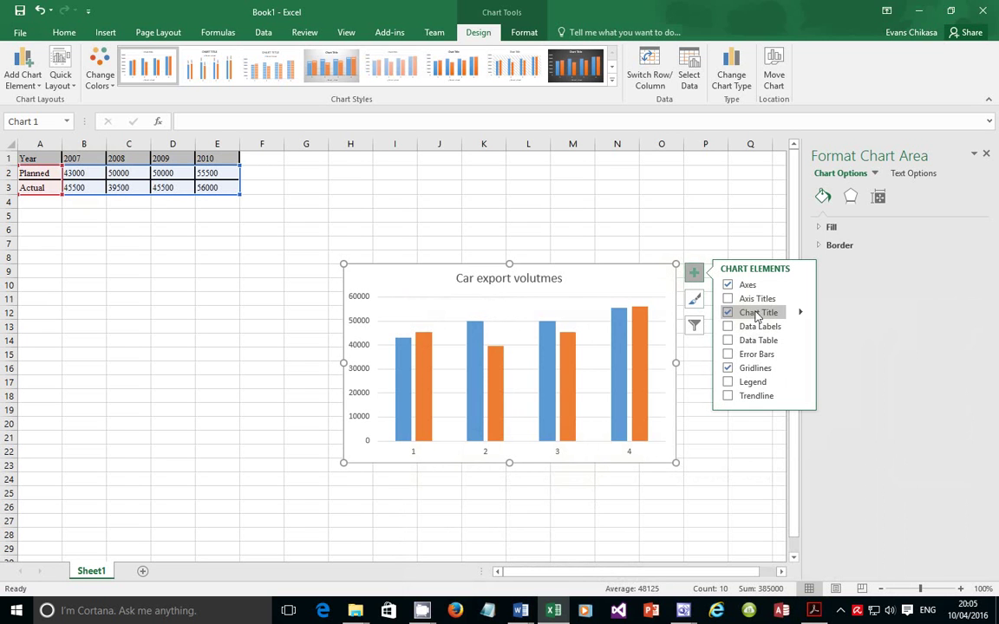
Add axis titles and label the horizontal axis 'Year'
click(728, 298)
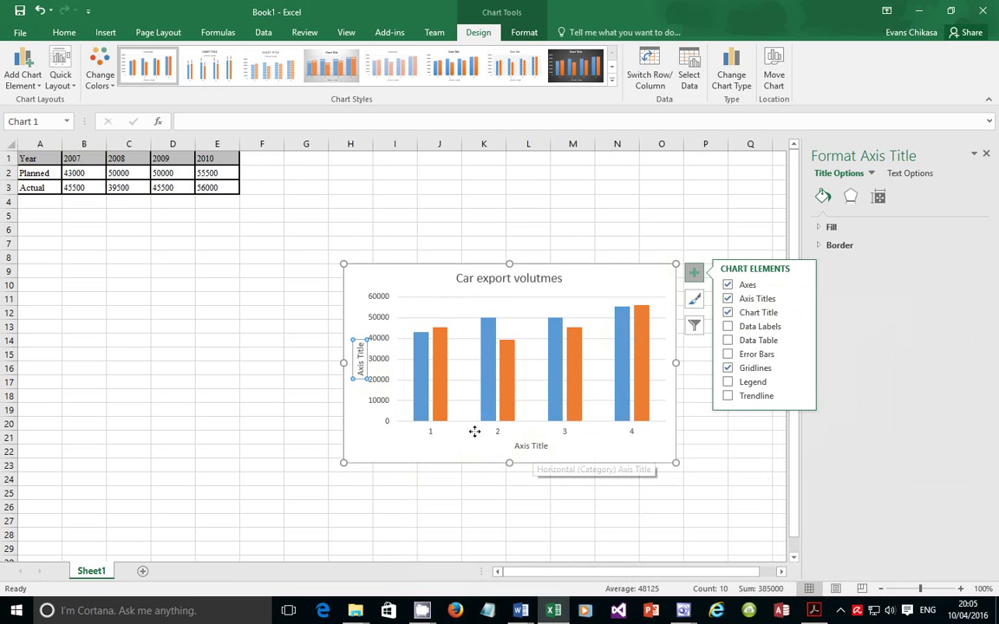
click(521, 447)
triple_click(541, 447)
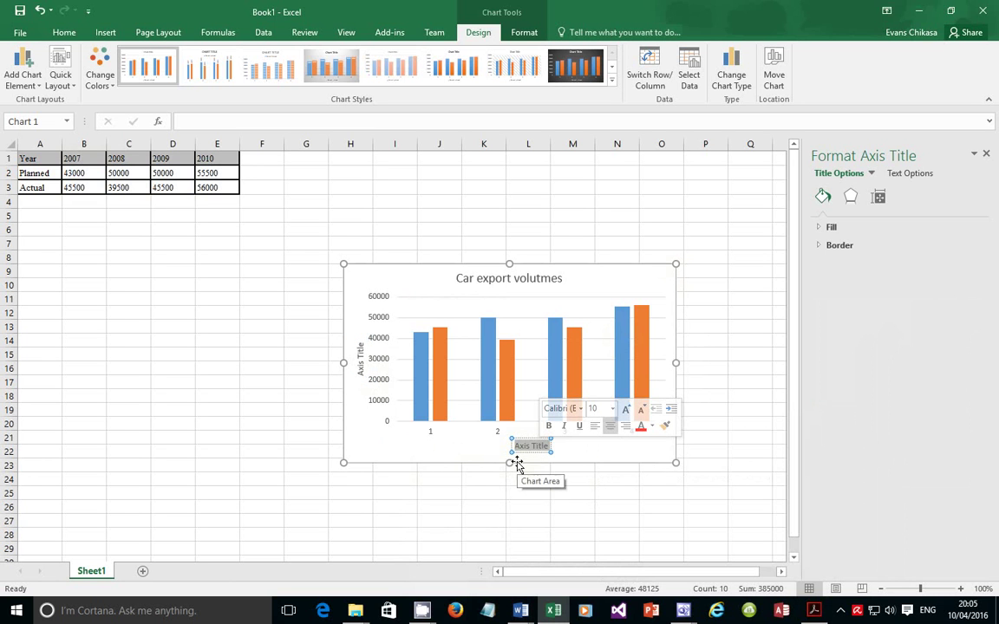
text(Year)
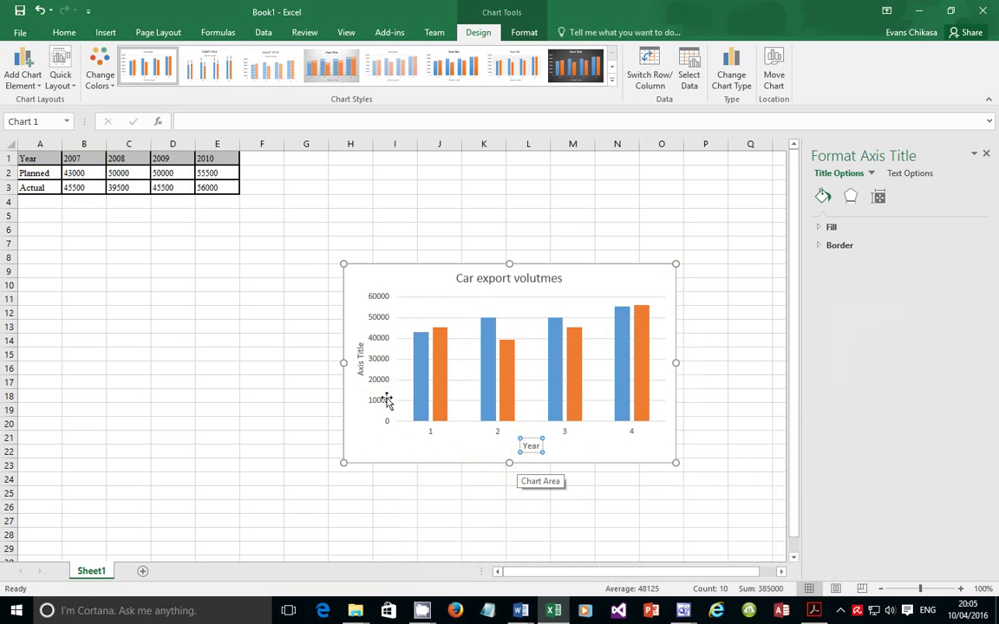
Label the vertical axis title 'Number of cars'
click(360, 356)
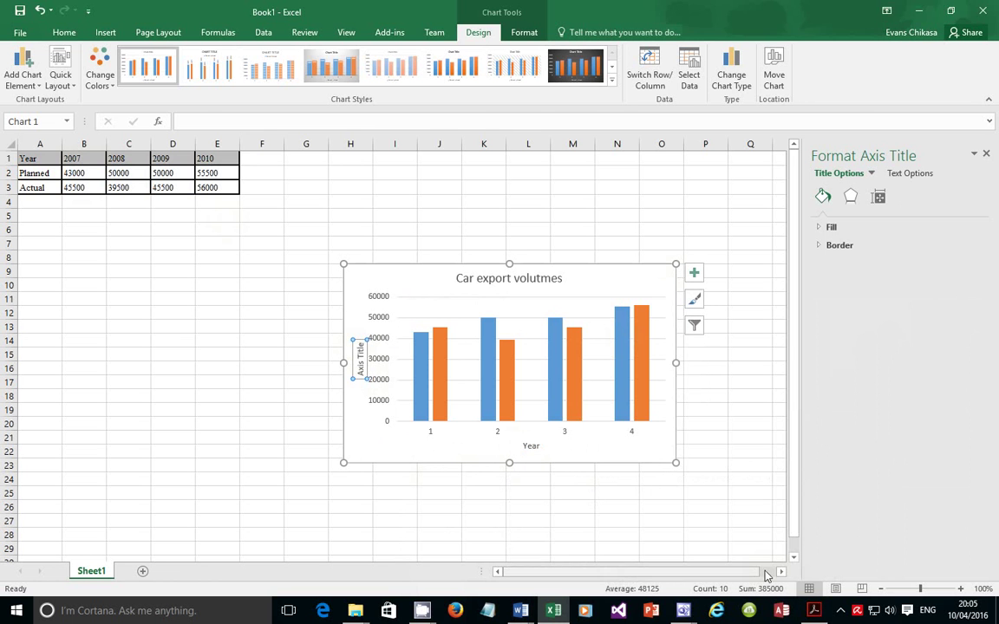
click(816, 611)
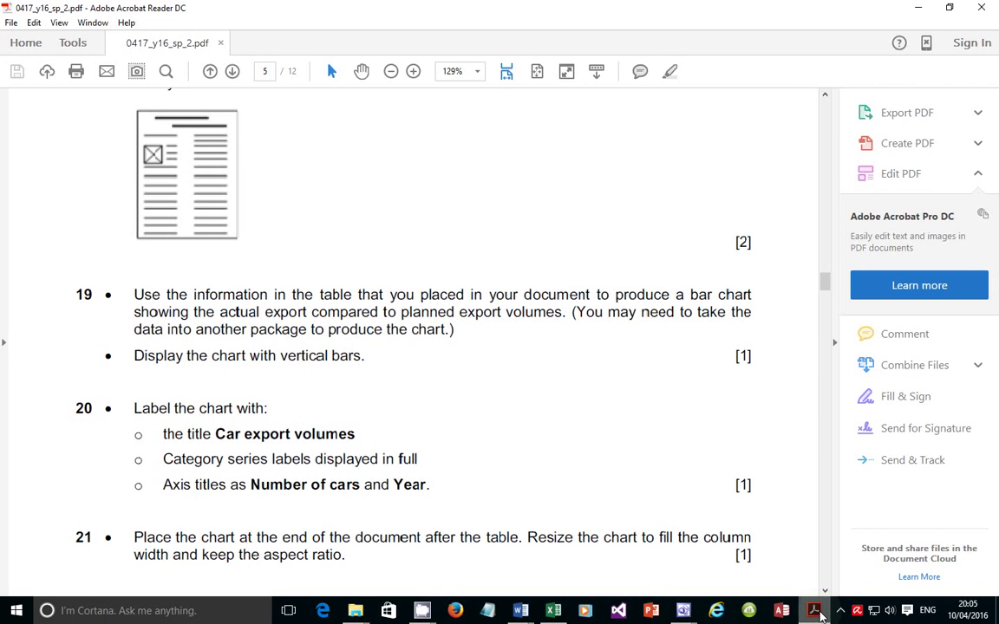
click(820, 616)
double_click(362, 371)
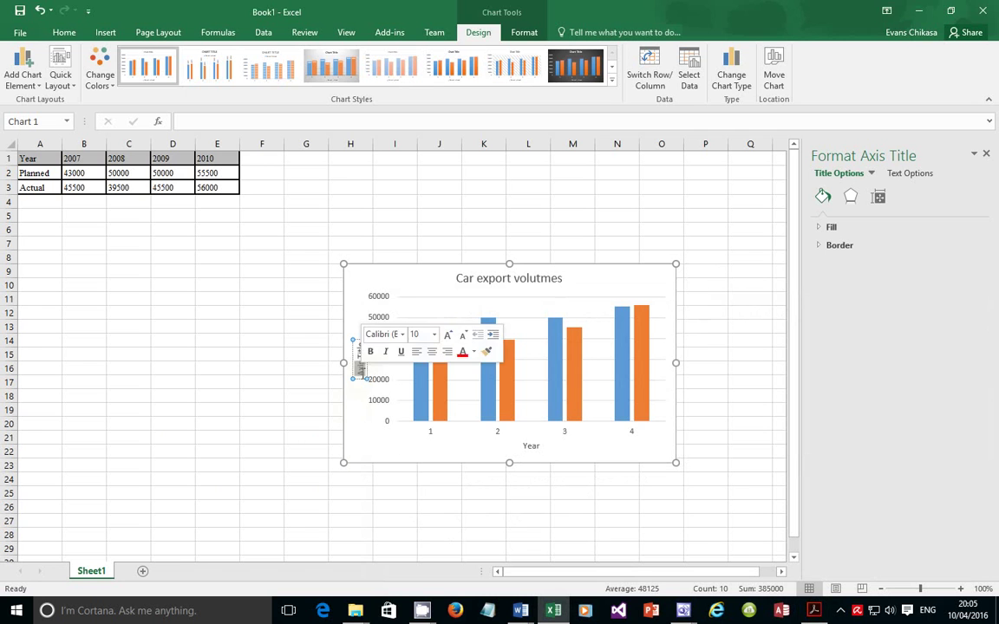
text(Number of ca)
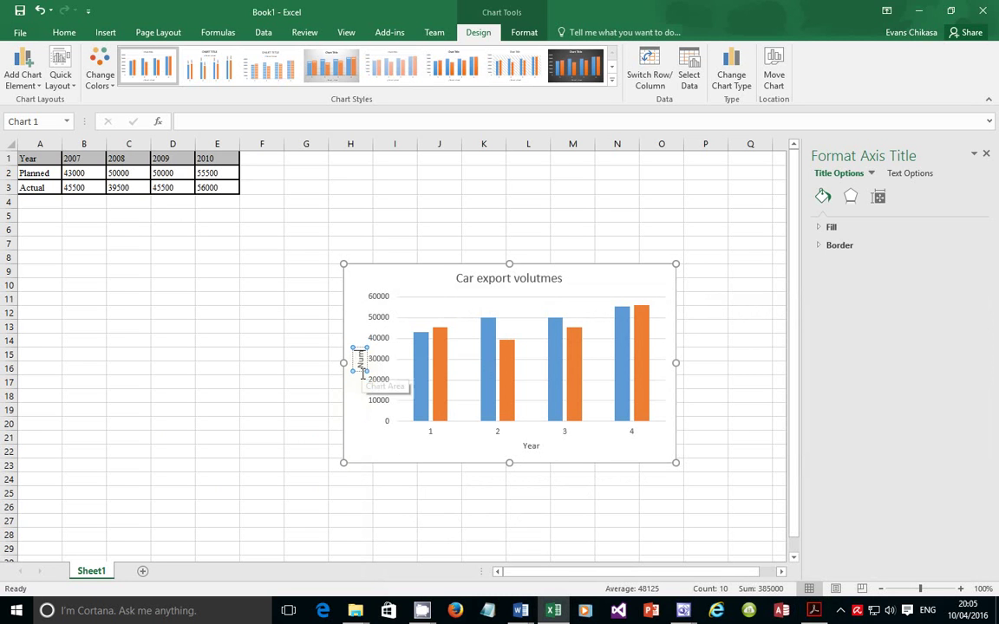
text(rs)
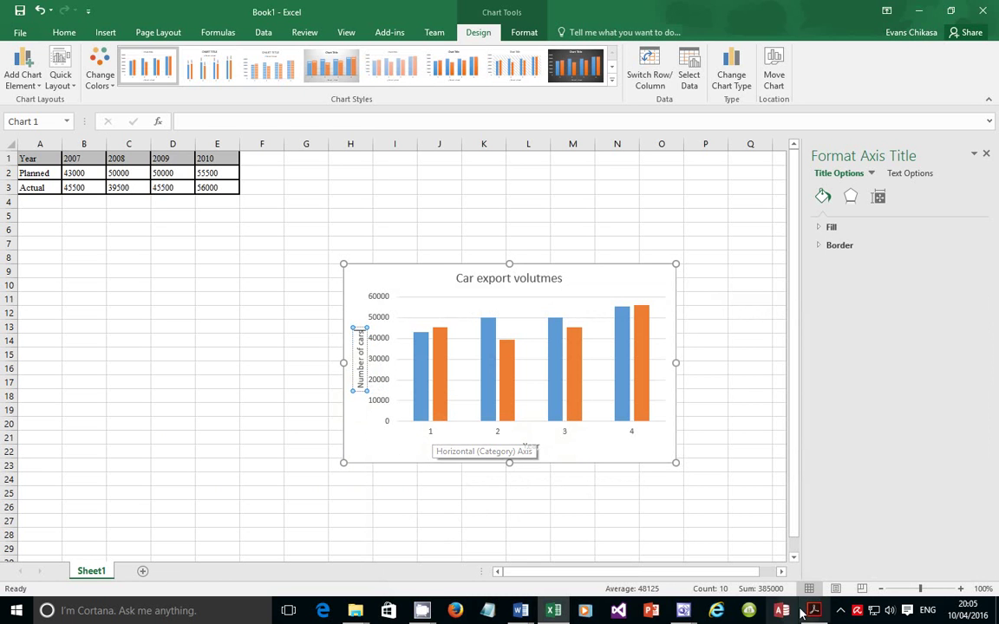
key(alt+Tab)
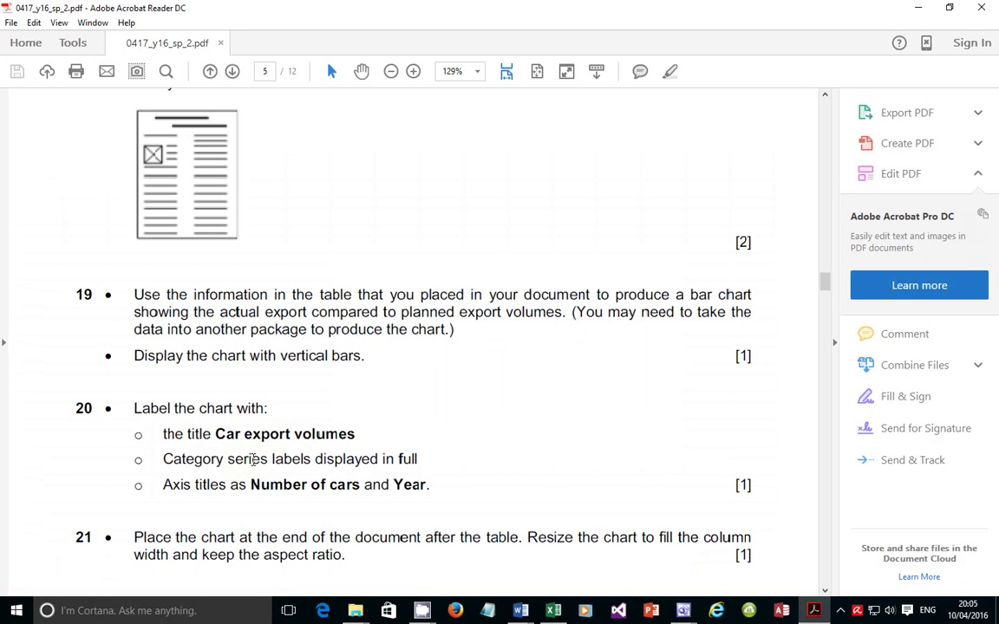
drag(425, 457, 398, 459)
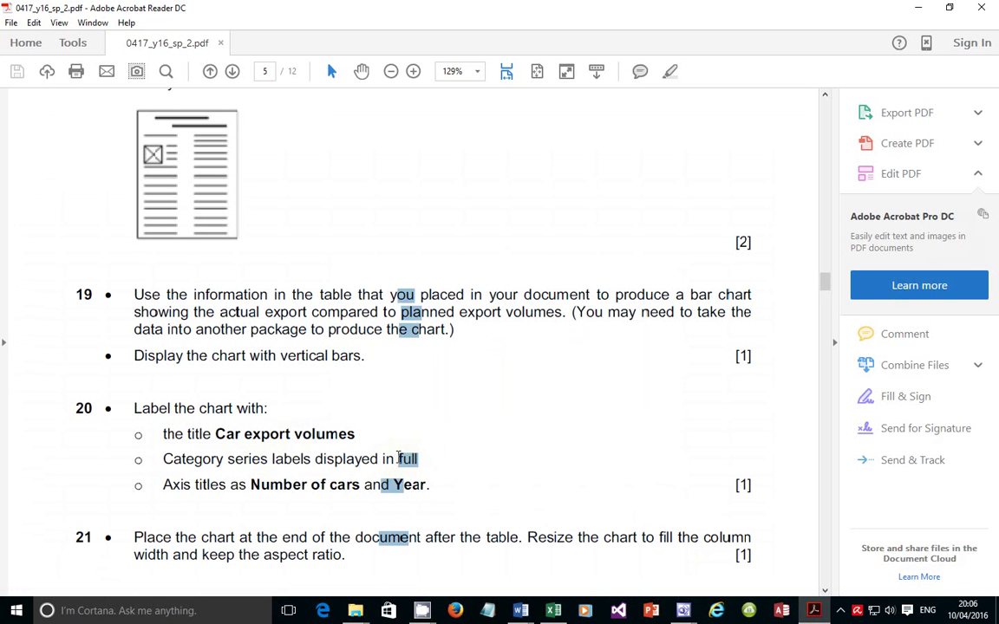
click(796, 599)
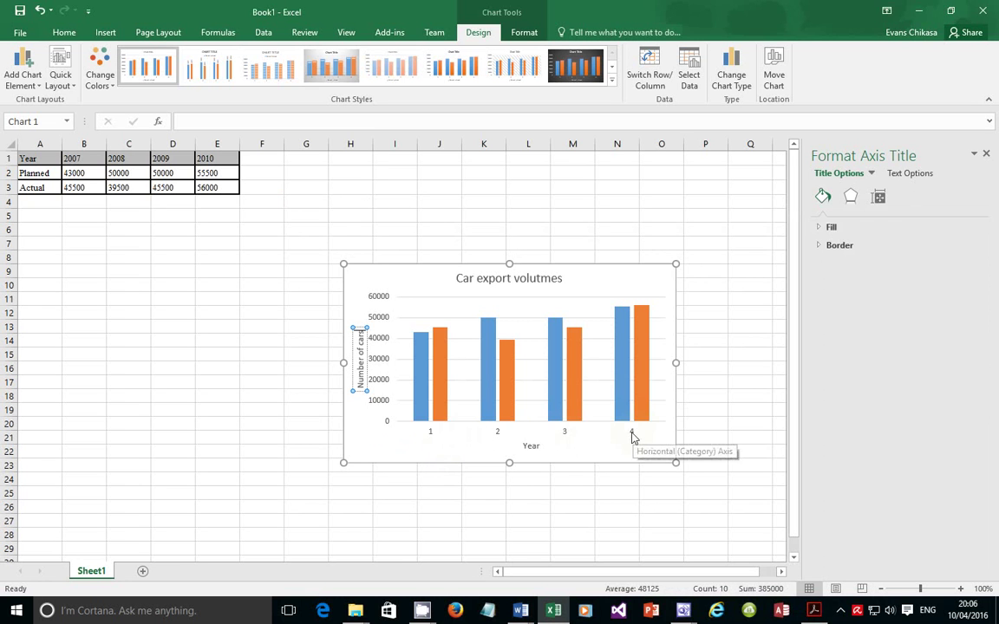
Open the chart's Select Data Source dialog from the horizontal axis
click(511, 437)
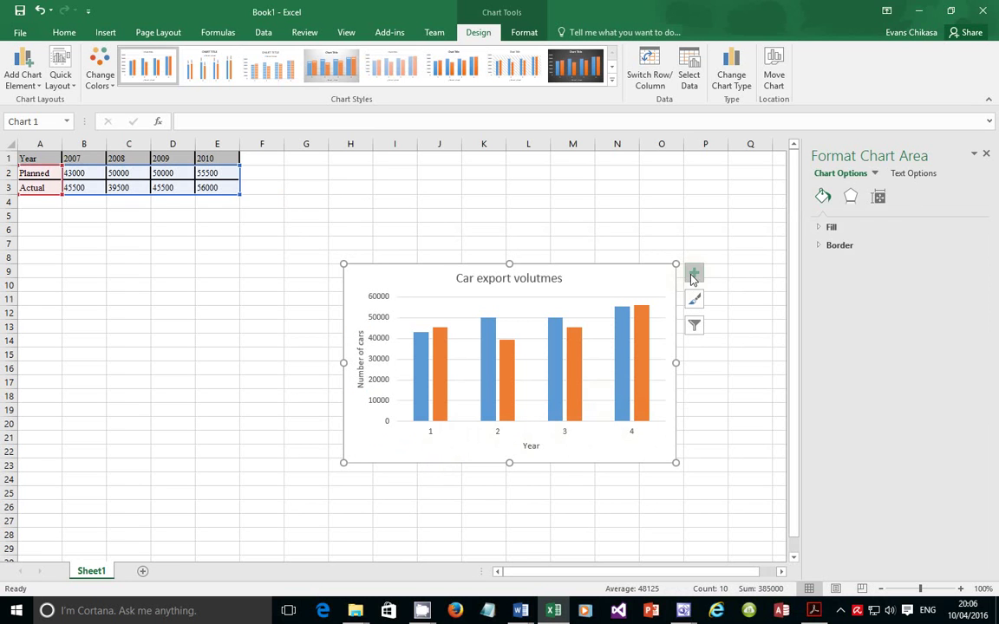
right_click(605, 433)
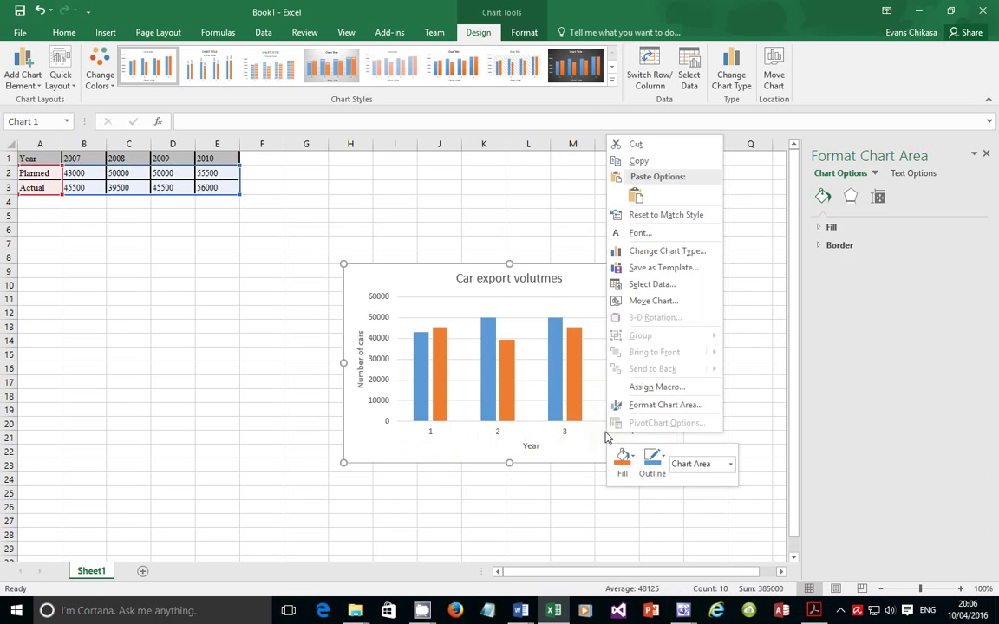
click(568, 434)
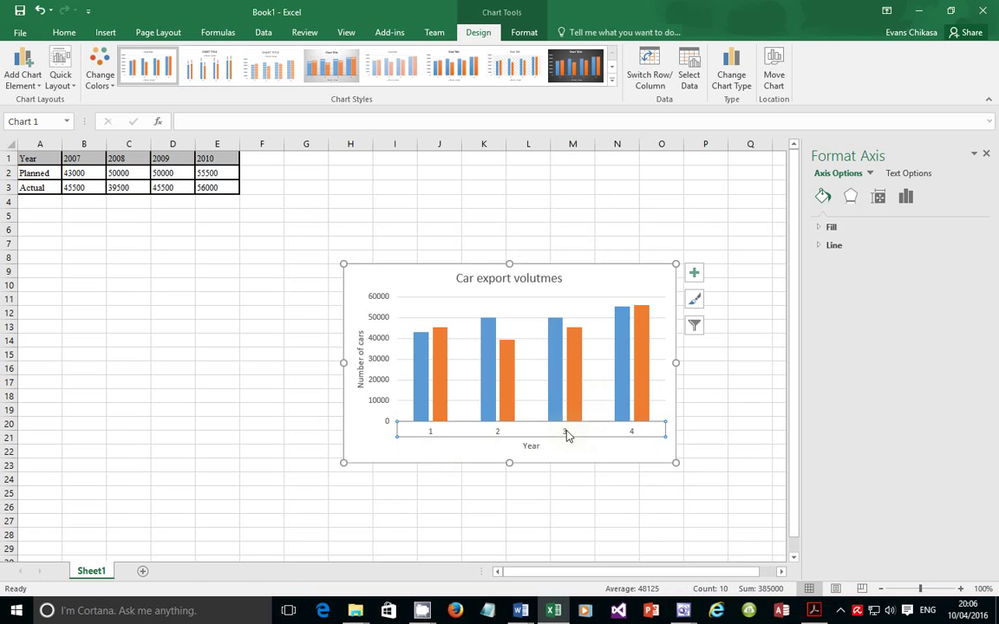
click(425, 446)
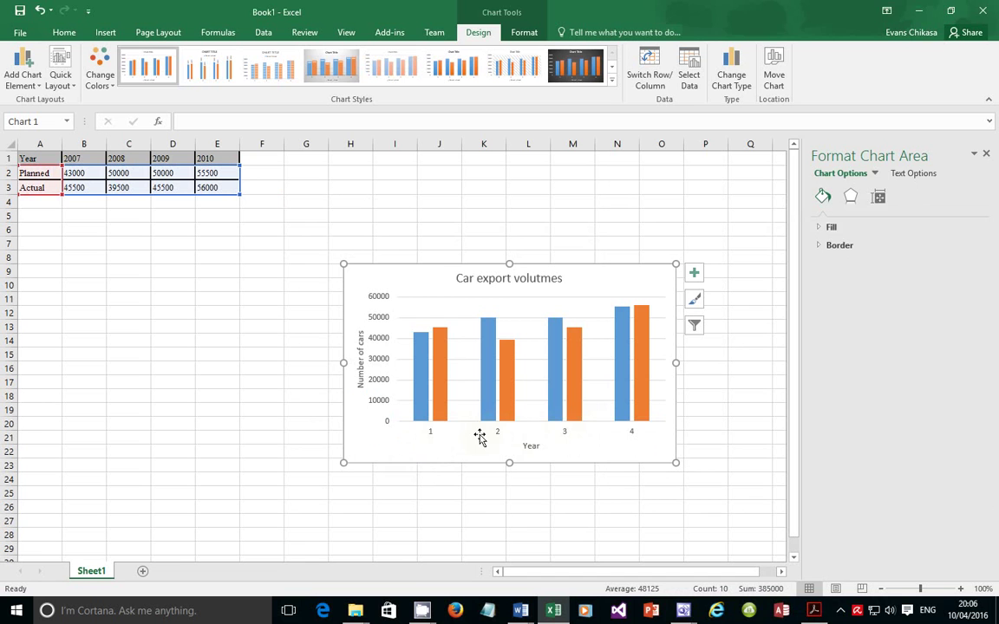
click(527, 397)
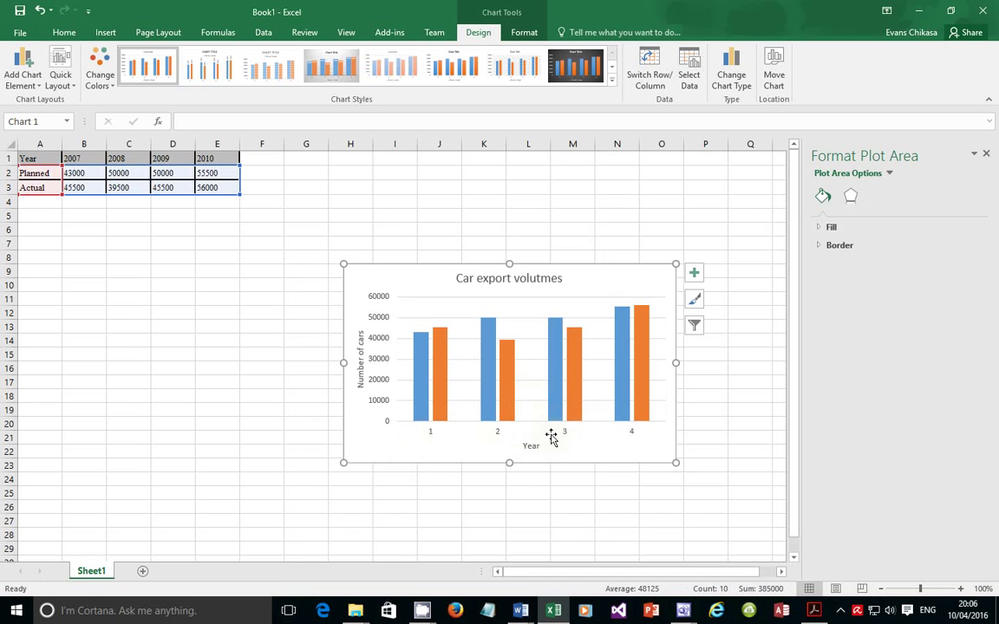
click(552, 437)
click(564, 433)
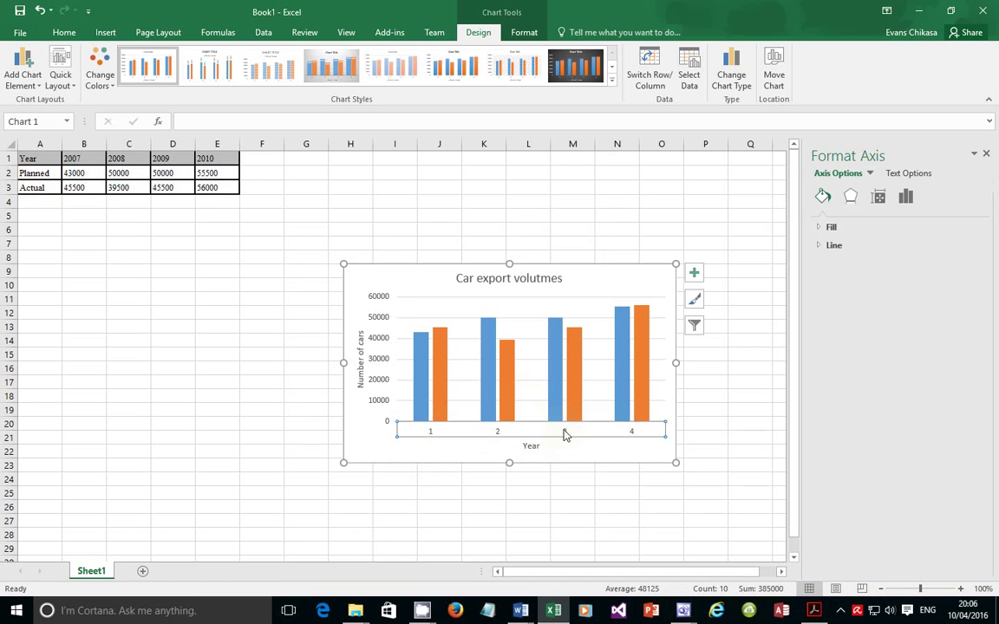
right_click(563, 434)
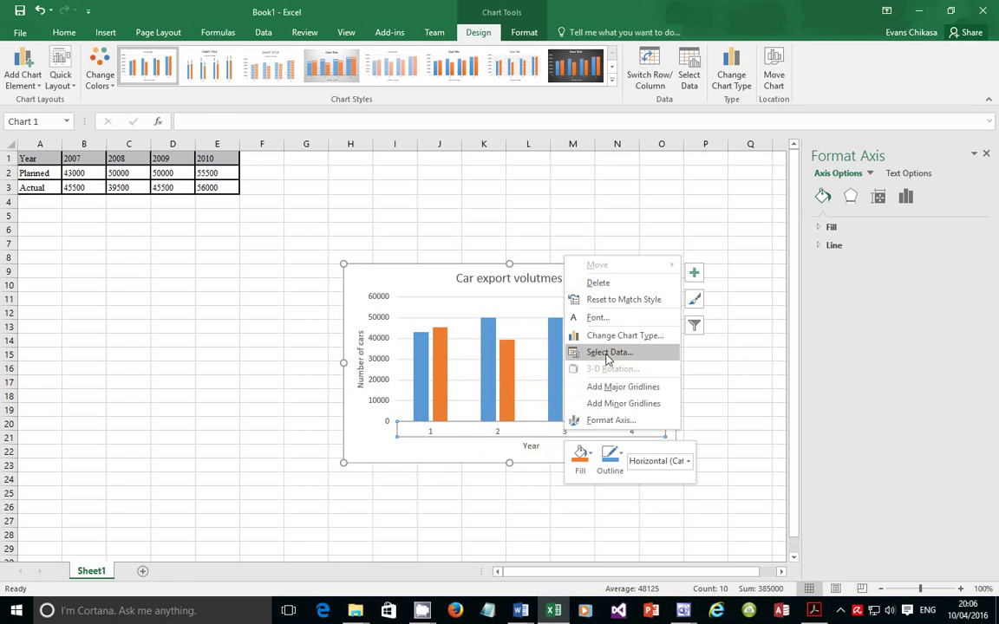
click(608, 353)
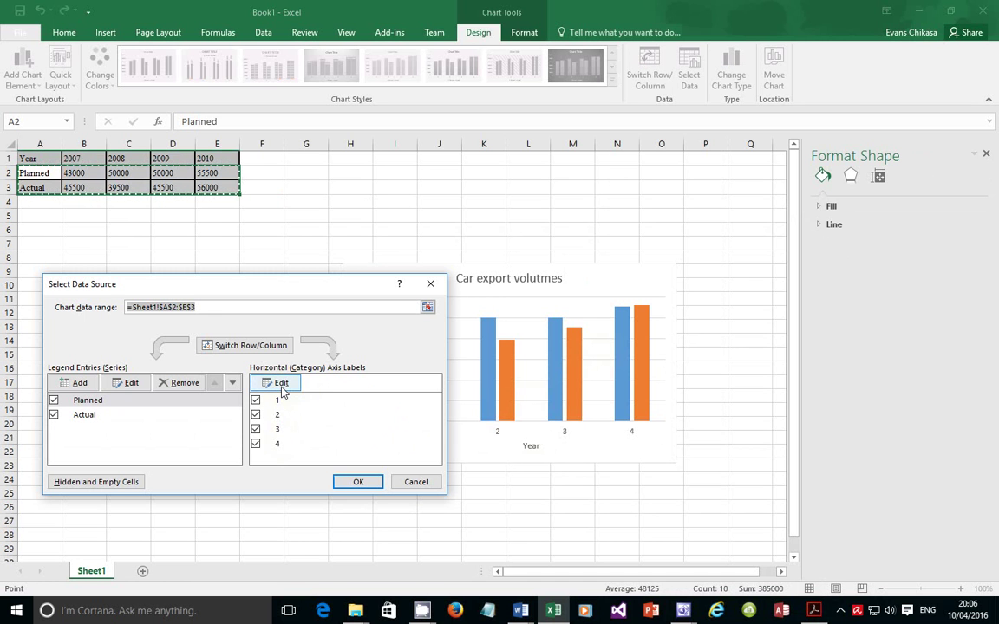
Set the horizontal axis labels to cells B1:E1 so categories read 2007–2010
click(282, 388)
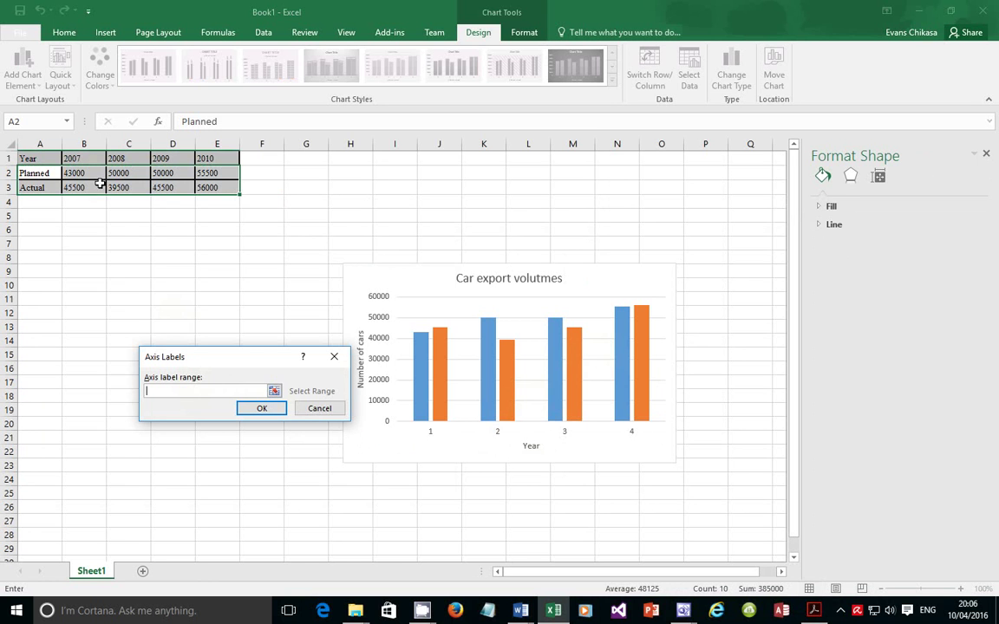
drag(77, 158, 201, 159)
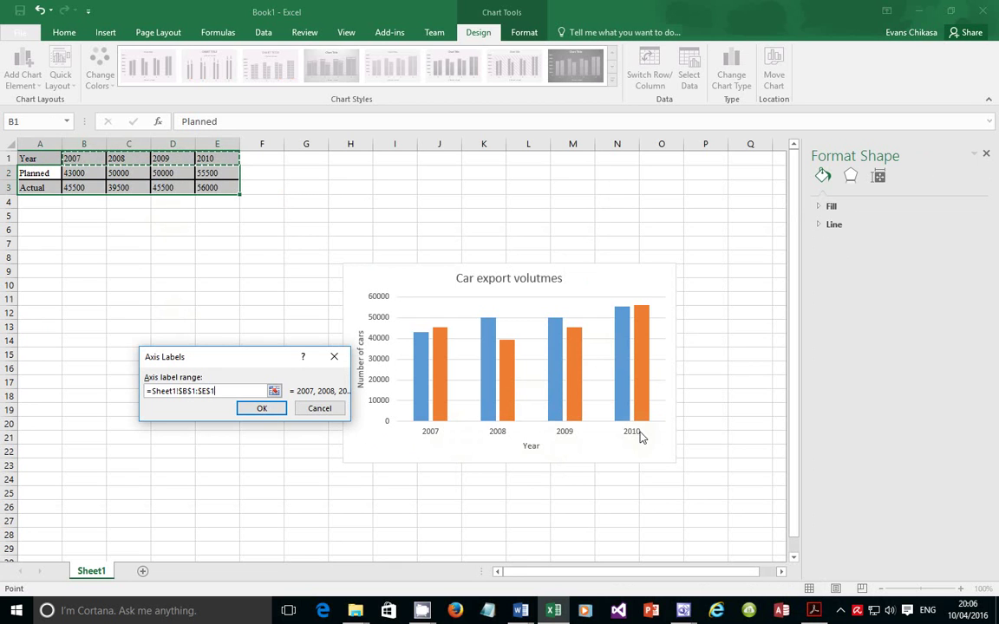
drag(215, 391, 147, 391)
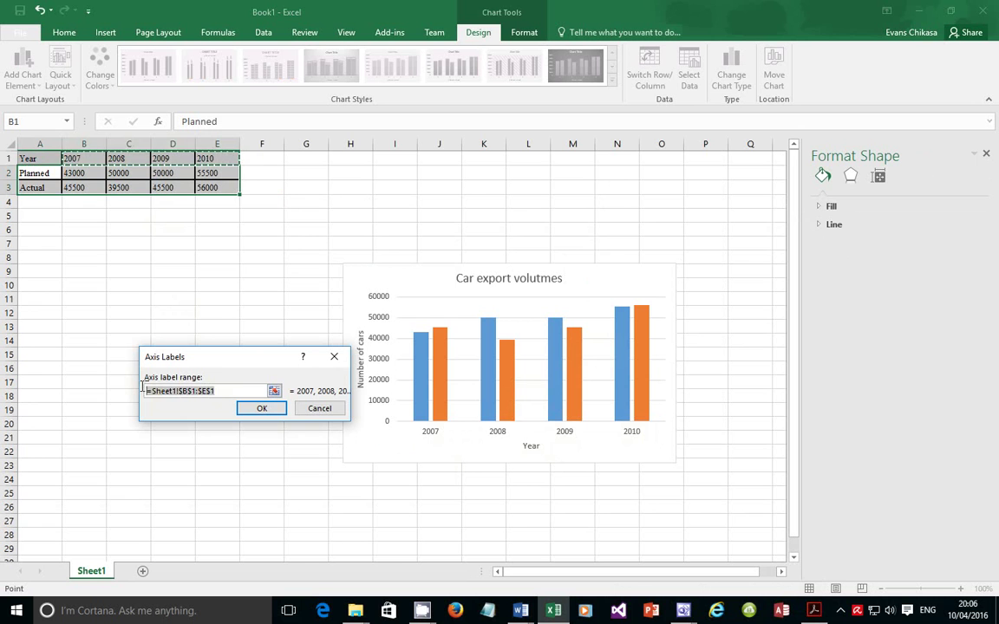
key(BackSpace)
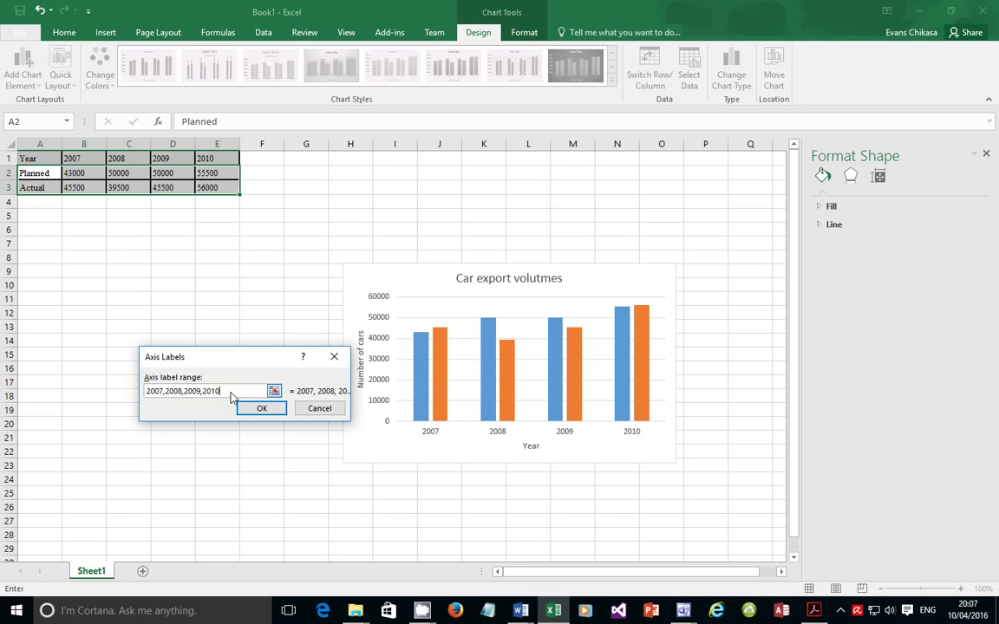
drag(220, 391, 168, 382)
key(BackSpace)
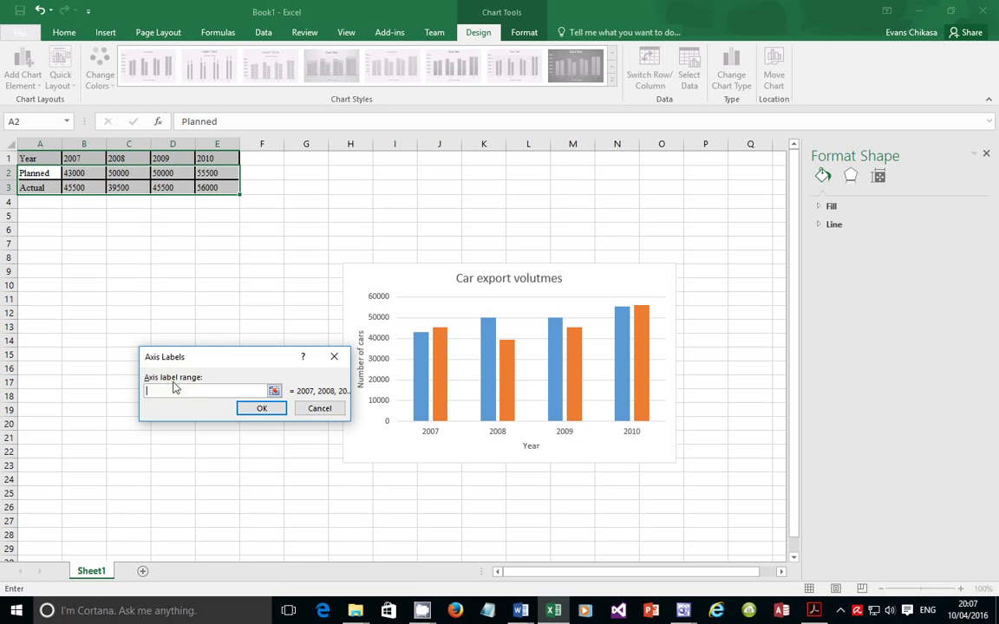
click(84, 158)
drag(84, 158, 201, 158)
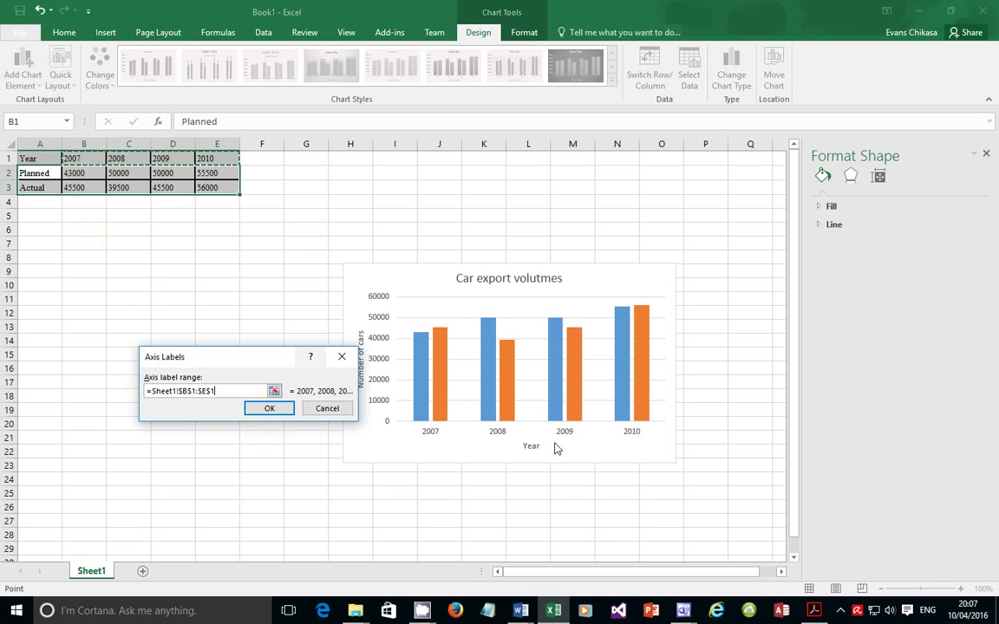
click(278, 407)
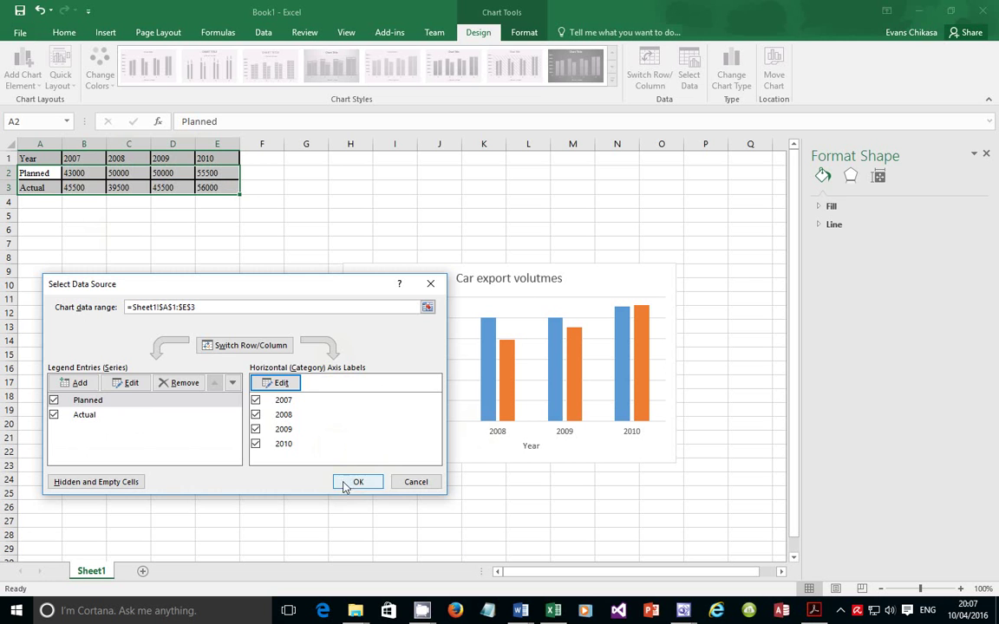
click(357, 482)
click(506, 437)
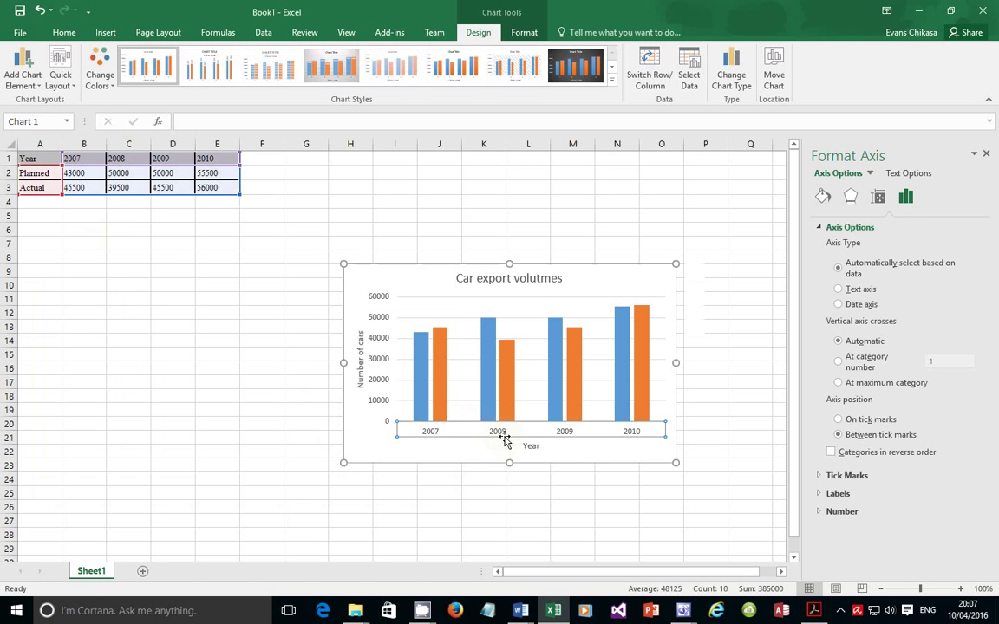
click(811, 612)
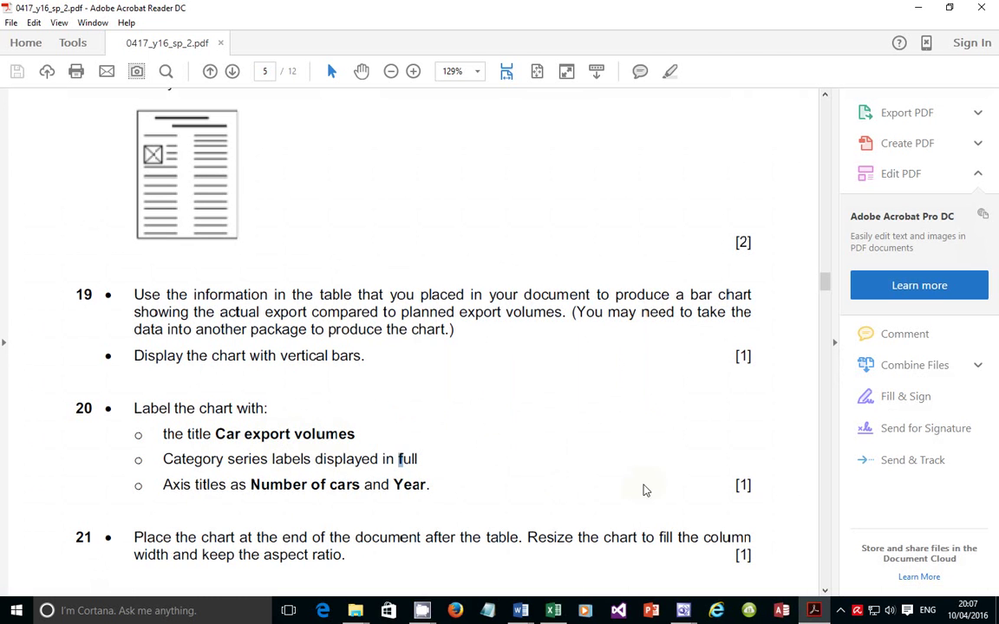
Return from the PDF's questions 19–21 to the chart in Excel's Book1
key(alt+Tab)
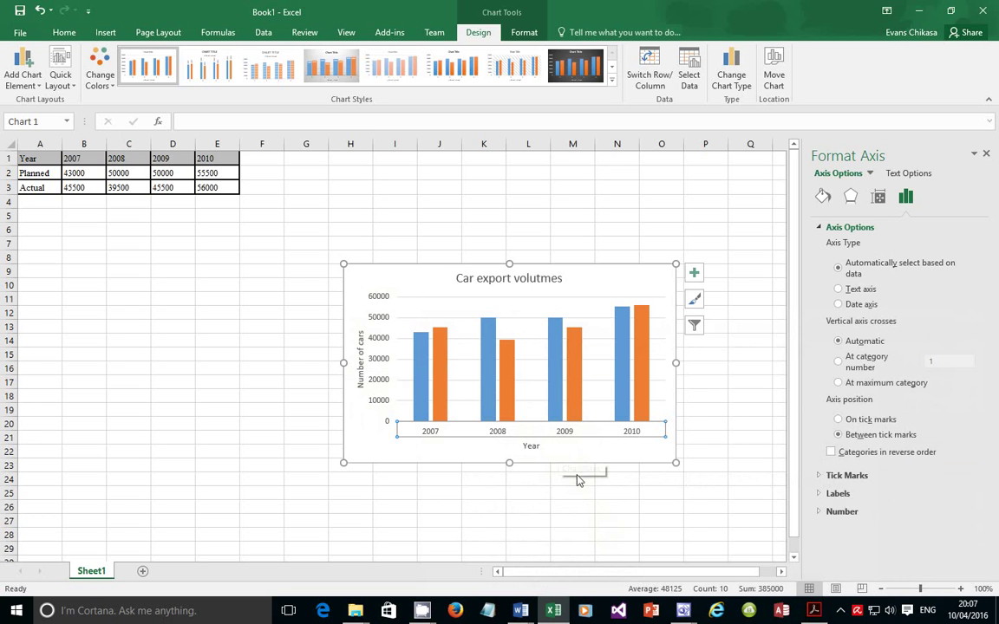
Copy the car export chart and bring the S16PORT00001 Word report to the front
right_click(605, 283)
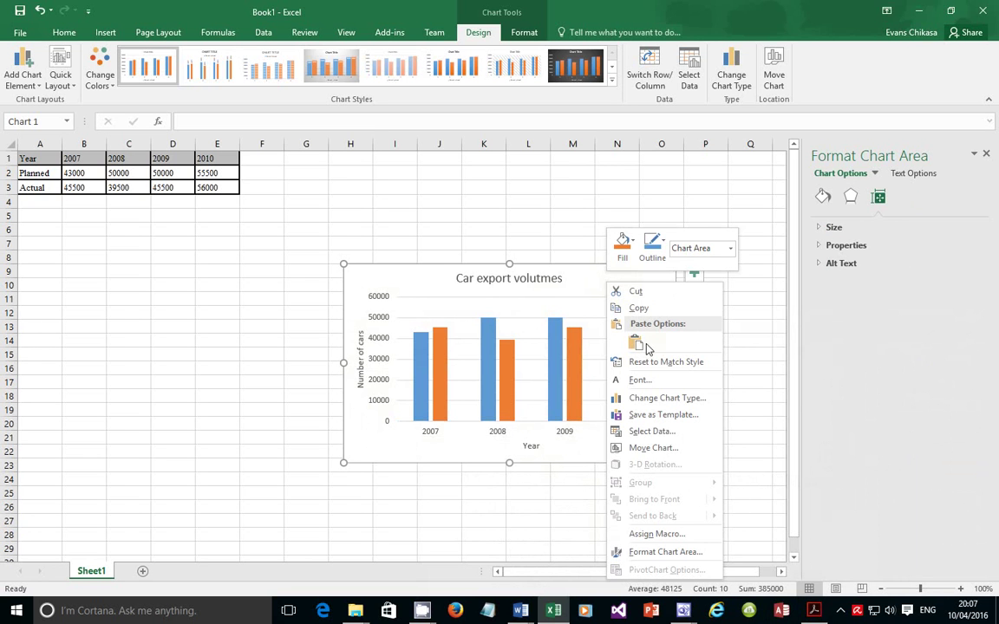
click(639, 309)
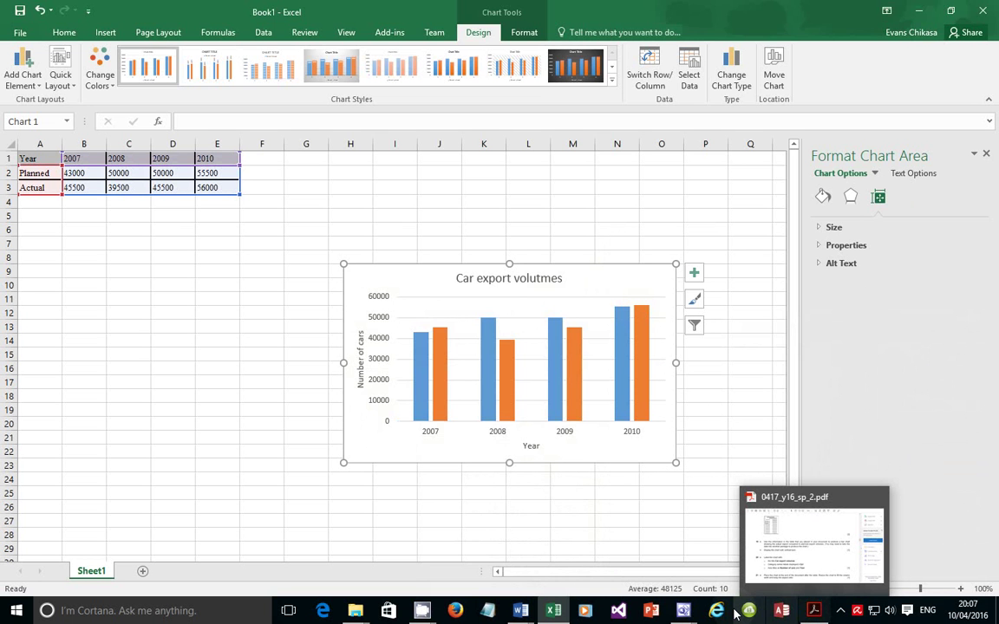
mouse_move(521, 611)
click(649, 576)
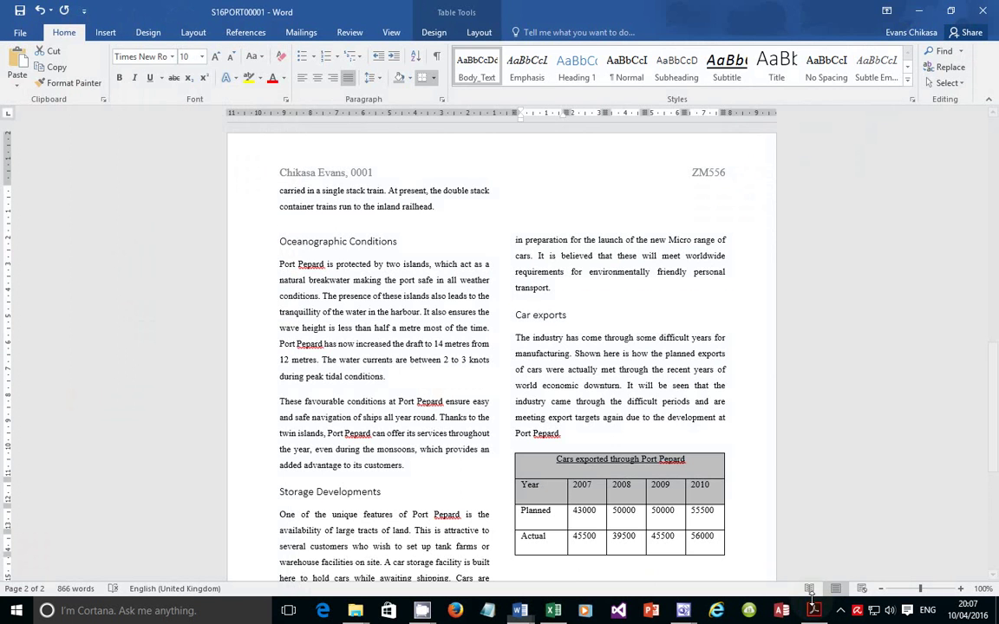
After rechecking the exam PDF, remove the extra blank paragraphs so one empty line sits below the Port Pepard cars table
click(814, 610)
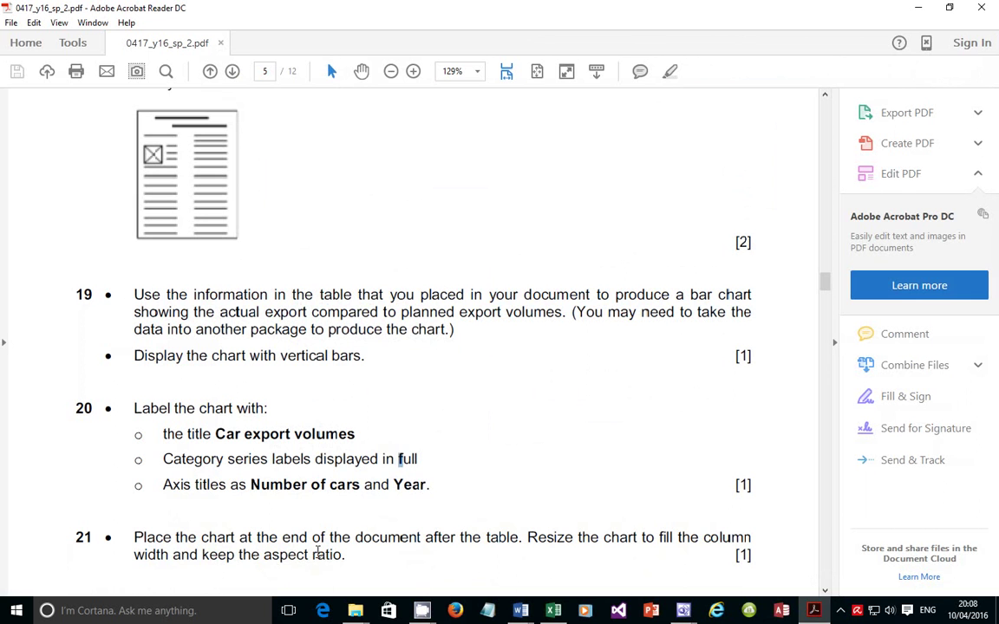
click(814, 610)
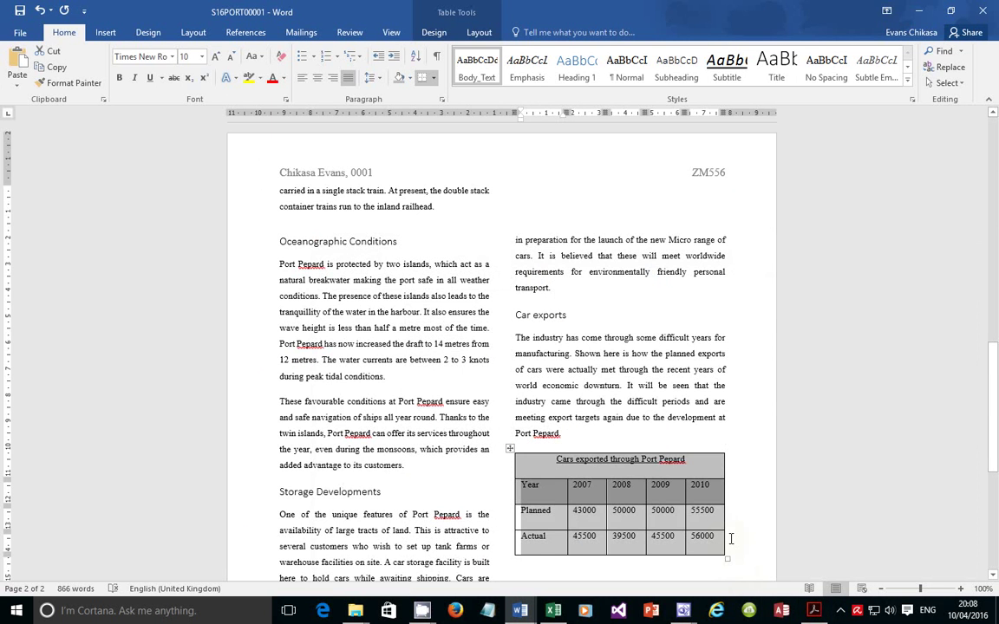
scroll(731, 538, down, 4)
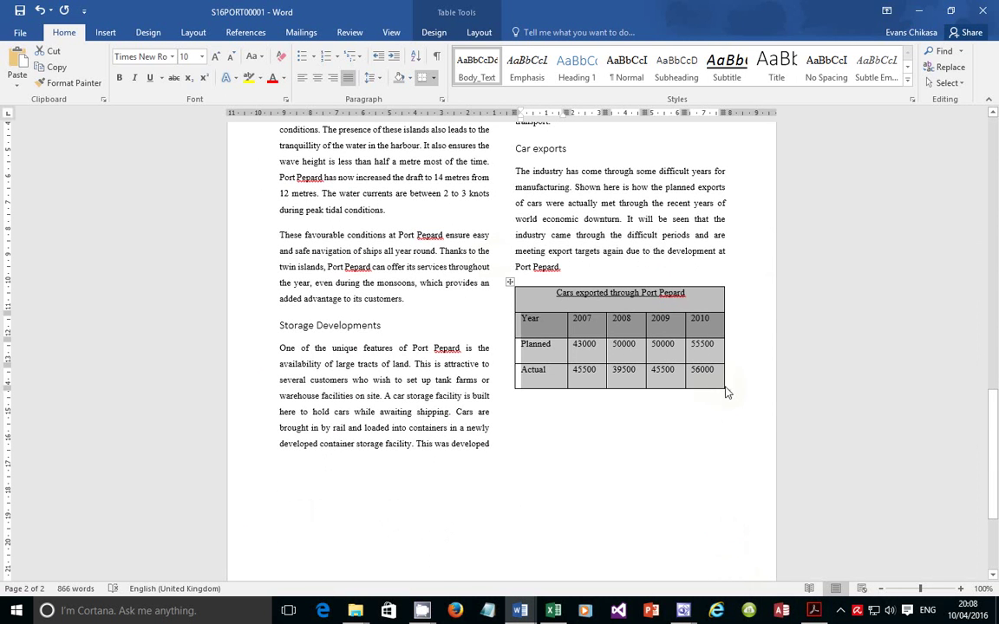
click(735, 383)
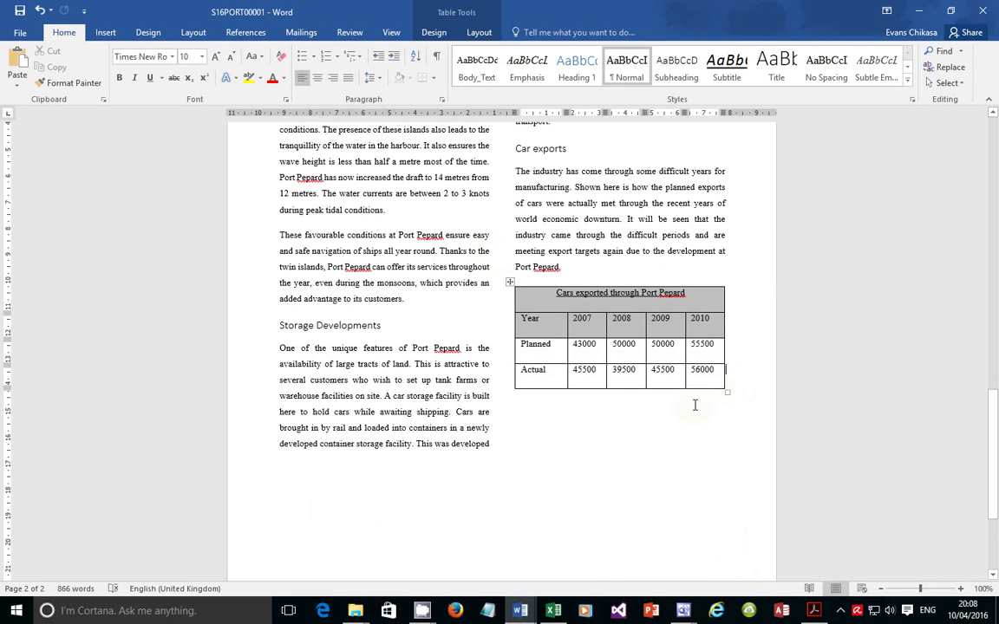
click(544, 406)
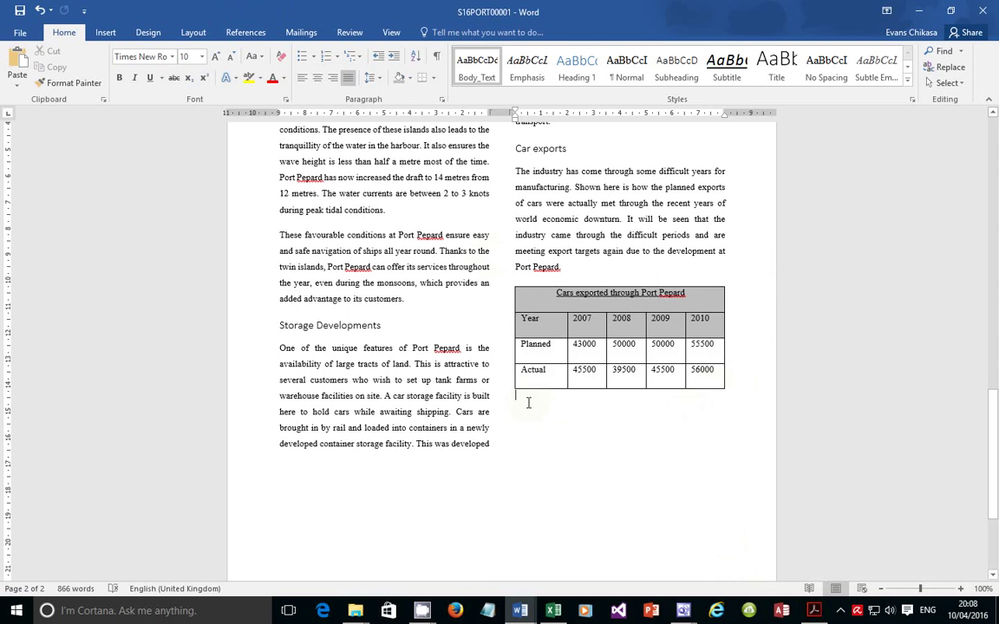
key(BackSpace)
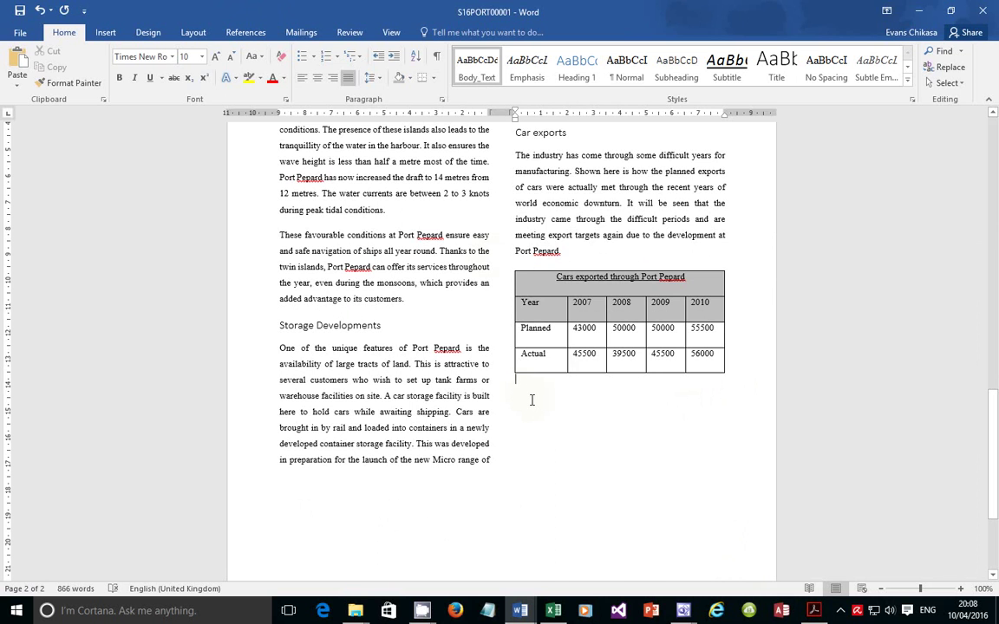
key(BackSpace)
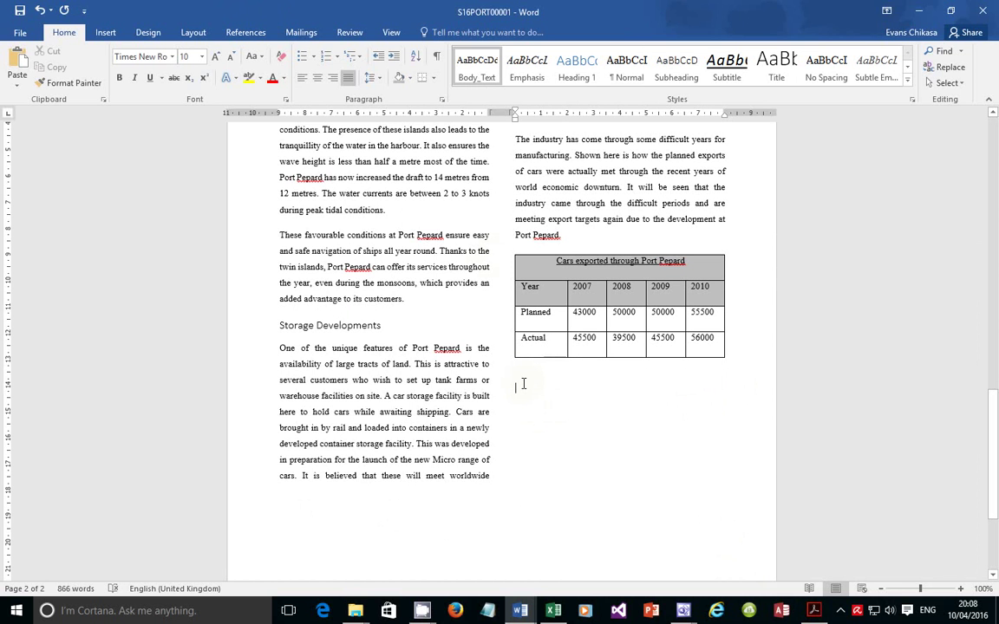
Paste the 'Car export volutmes' chart under the cars table, delete the blank line between them, and check its fit
right_click(523, 384)
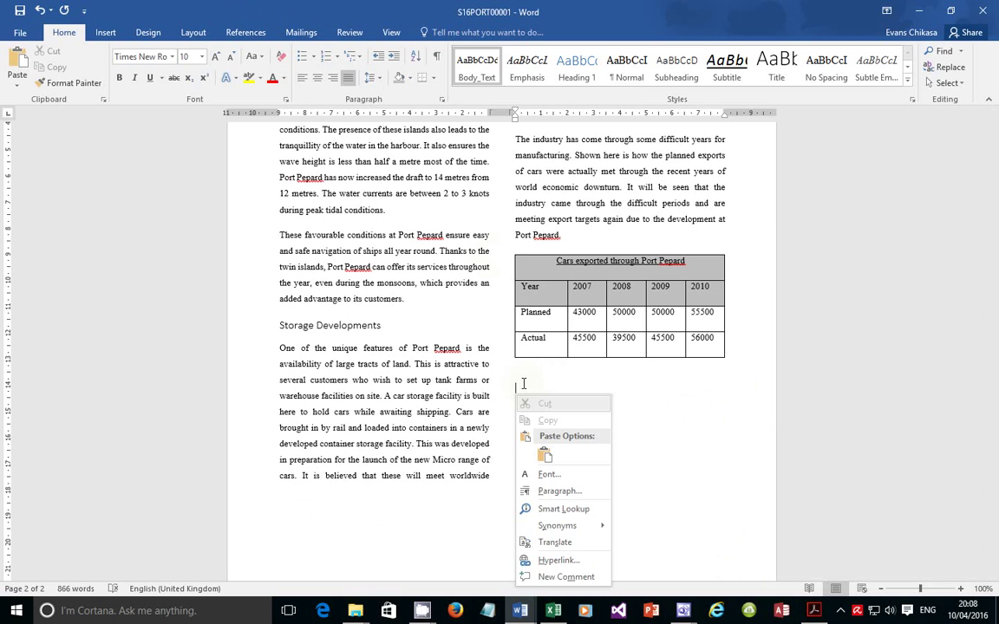
click(549, 454)
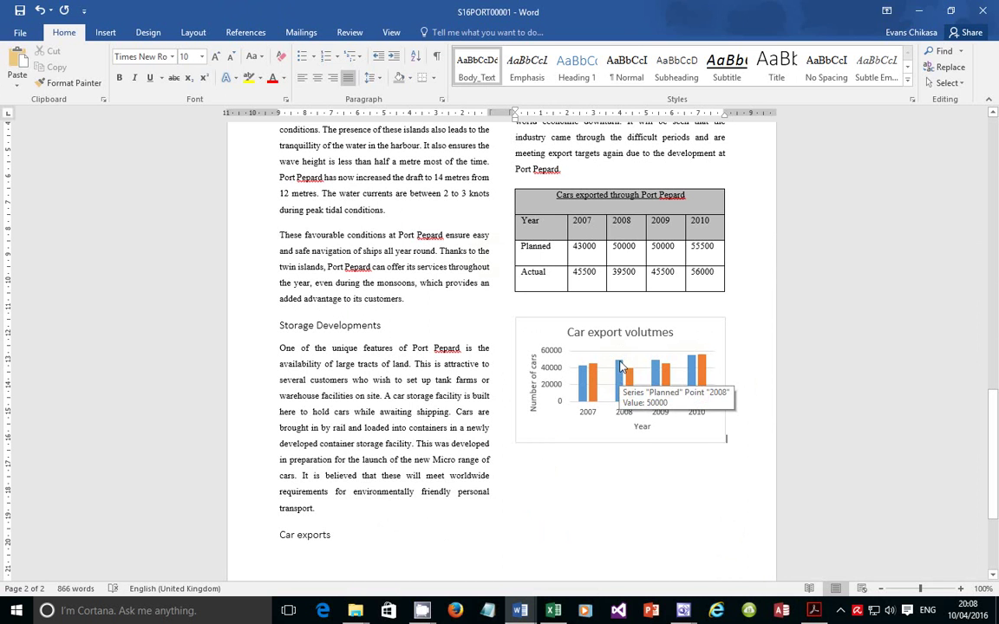
scroll(640, 339, up, 2)
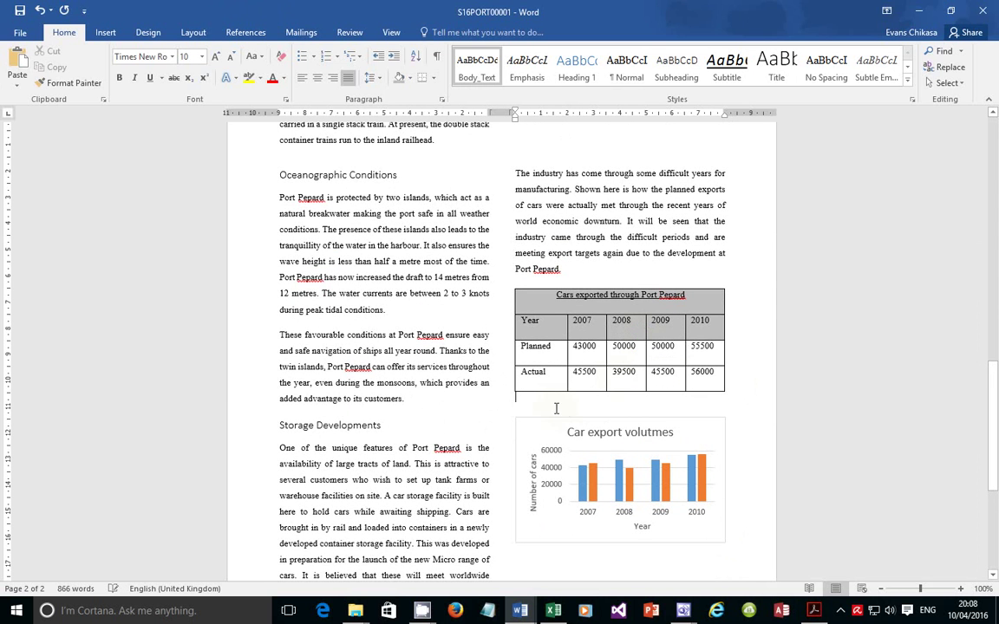
key(Delete)
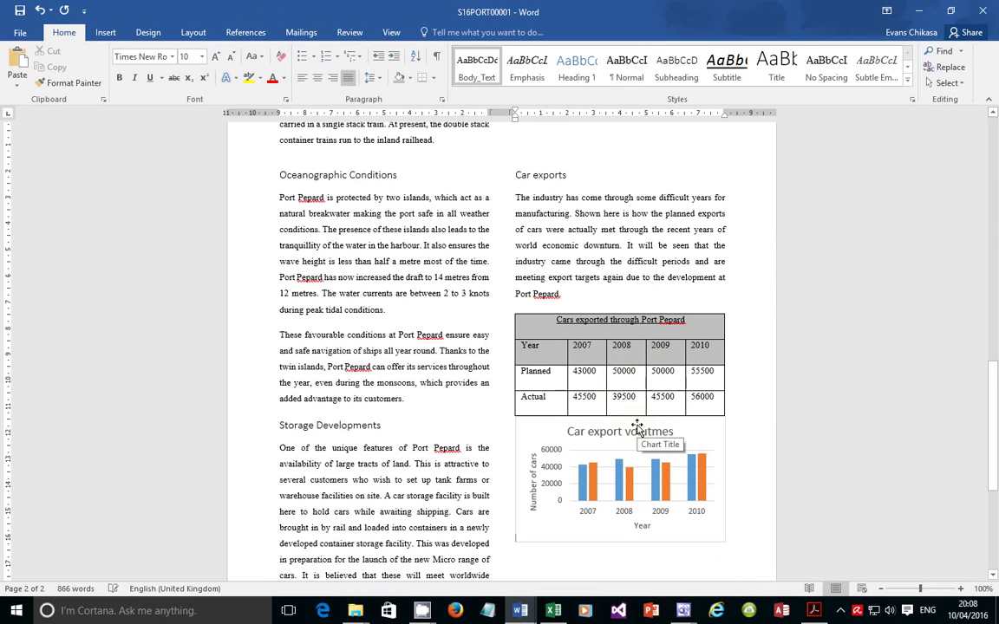
scroll(593, 430, down, 3)
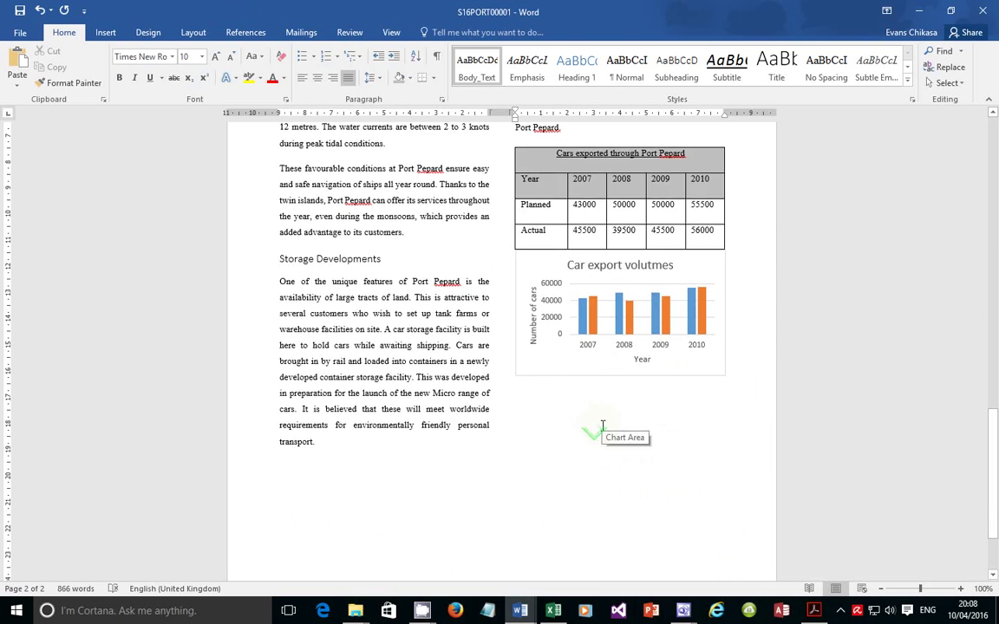
scroll(603, 425, up, 3)
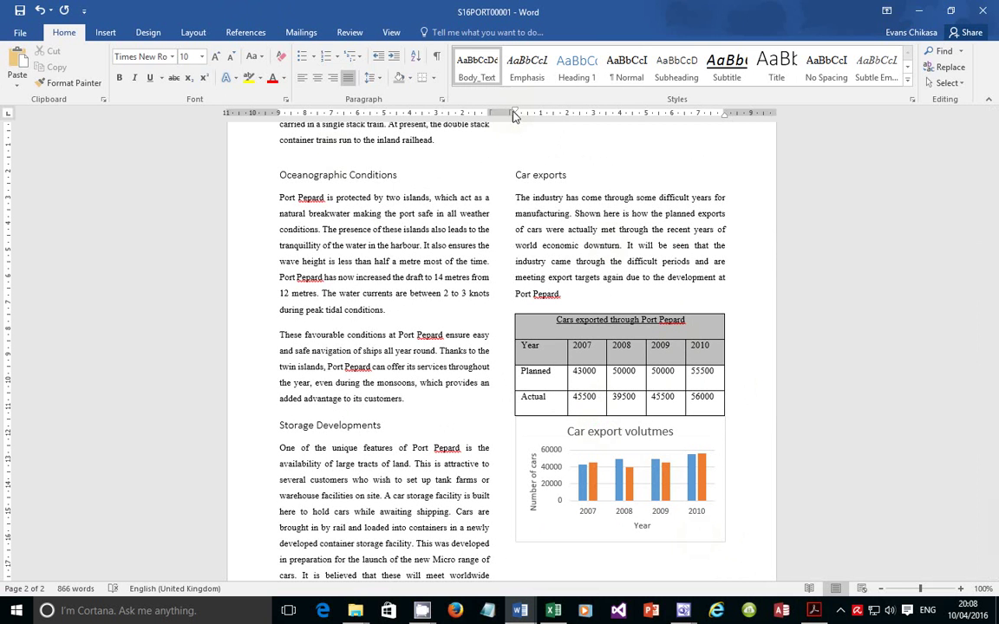
drag(514, 116, 514, 115)
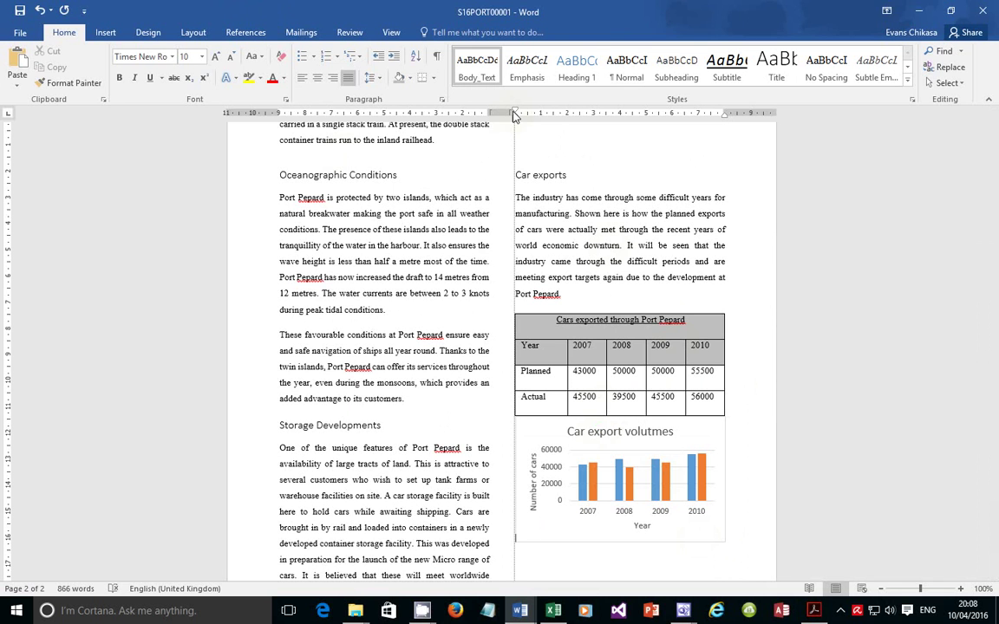
click(726, 111)
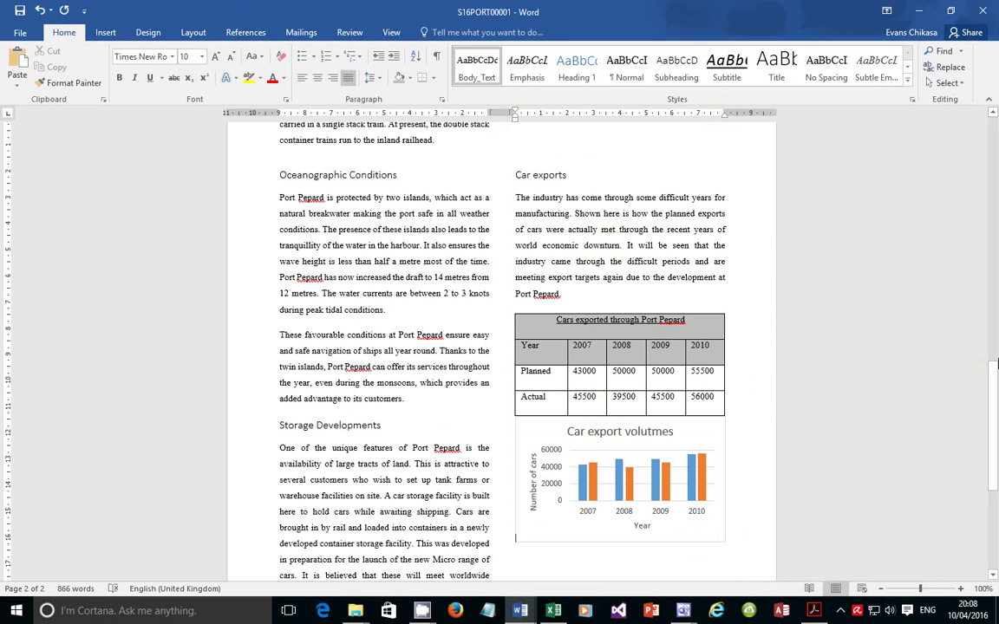
drag(996, 429, 997, 494)
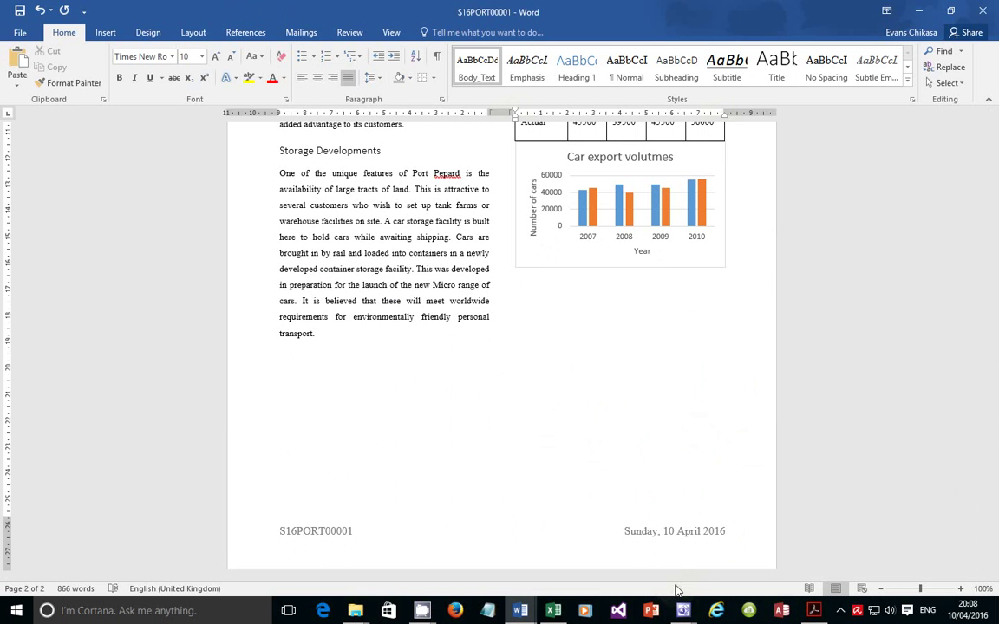
Highlight the 'proofread the document' requirement in question 22 of the exam PDF, then return to Word
click(813, 611)
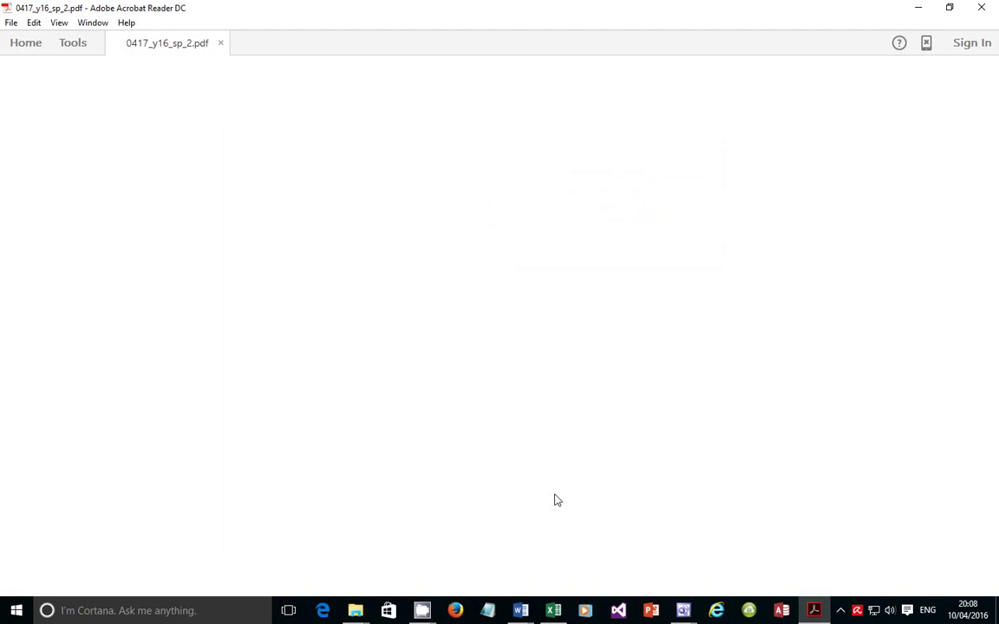
scroll(350, 310, down, 1)
scroll(350, 310, down, 15)
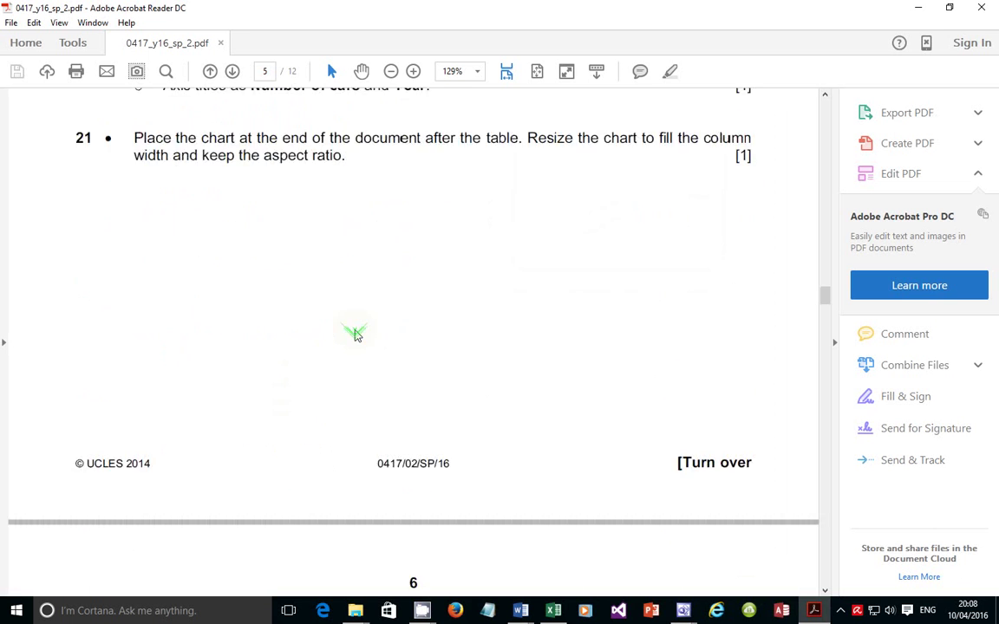
scroll(354, 337, down, 4)
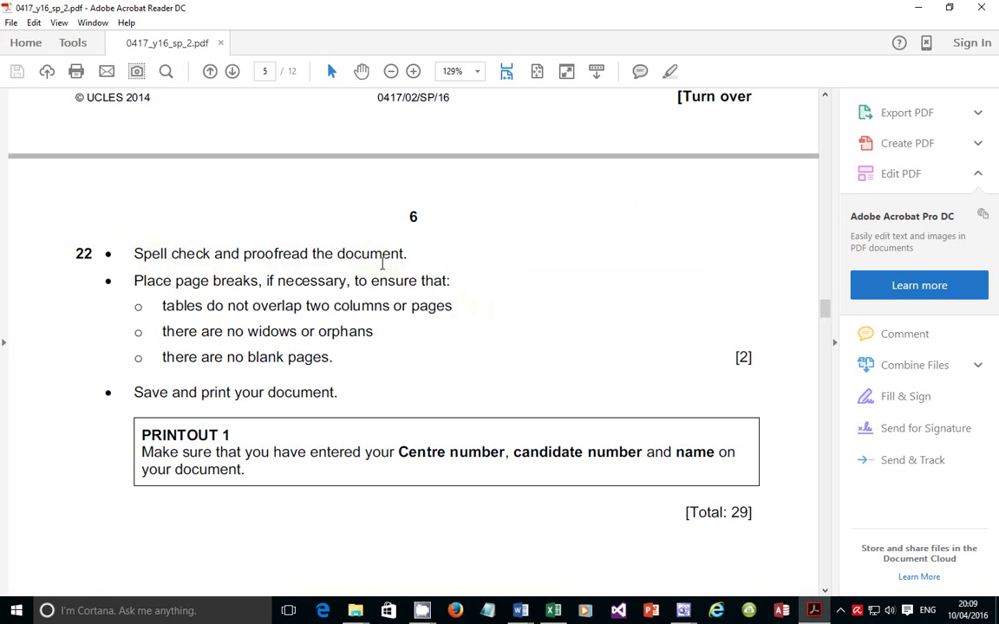
drag(408, 253, 284, 267)
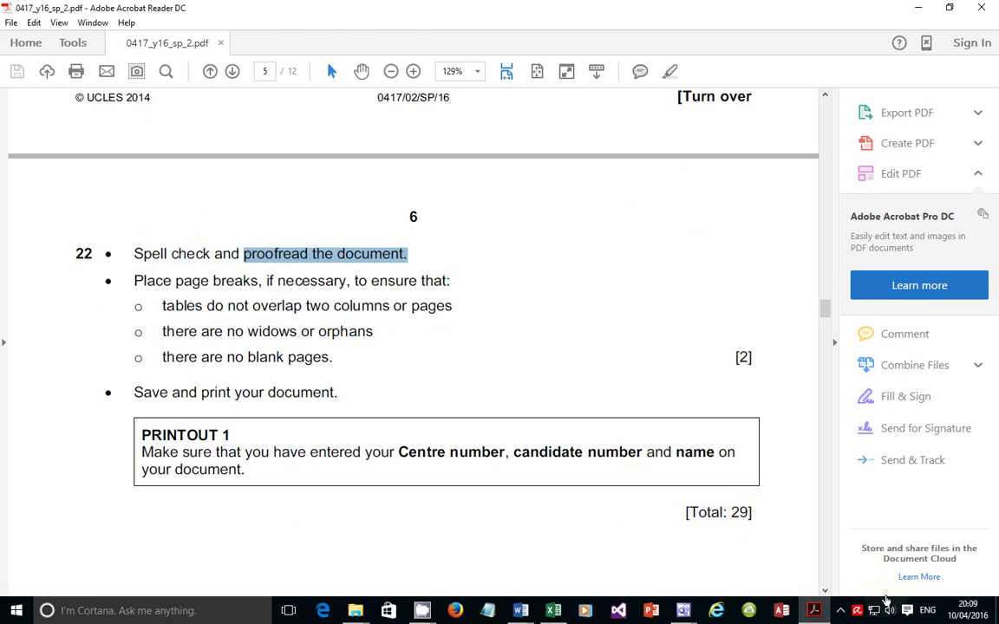
key(alt+Tab)
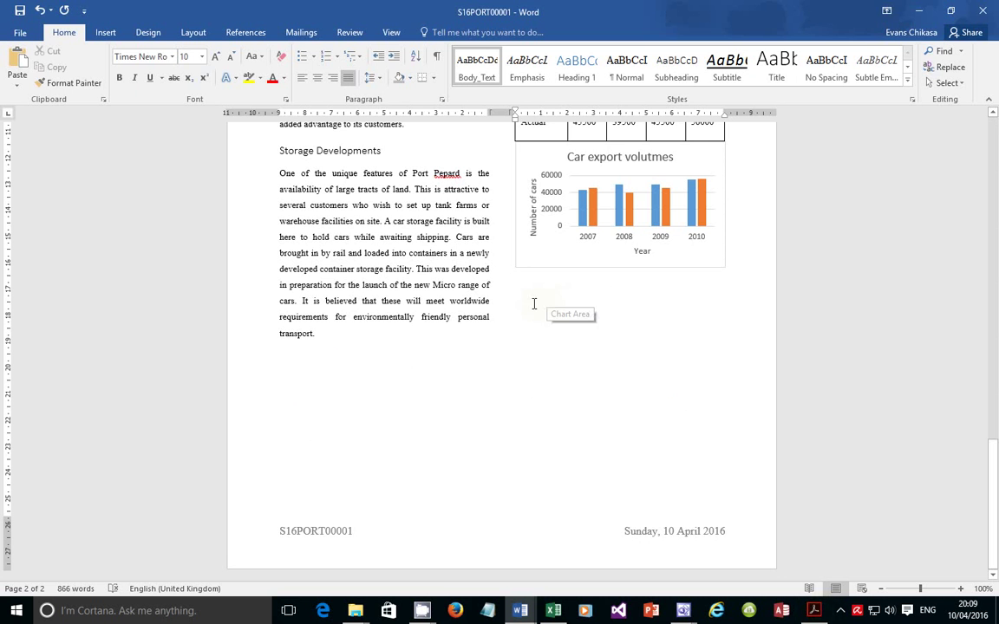
Start a spelling check with F7, which flags 'Pepard' in the report title
key(F7)
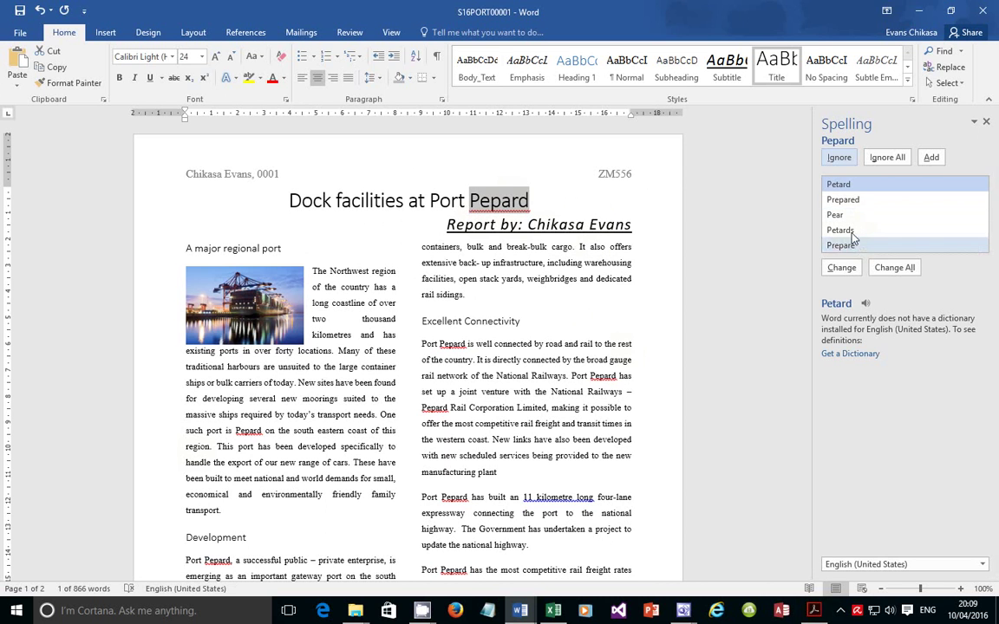
Ignore all 'Pepard' flags, change '11 kilometre long' to '11-kilometre-long', and close the completion message
click(838, 160)
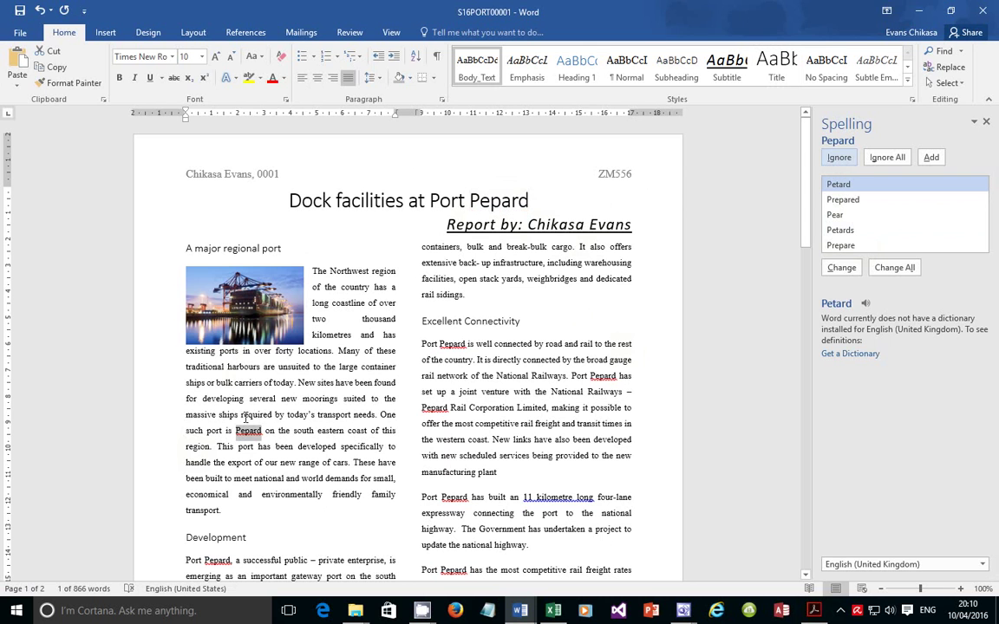
click(839, 158)
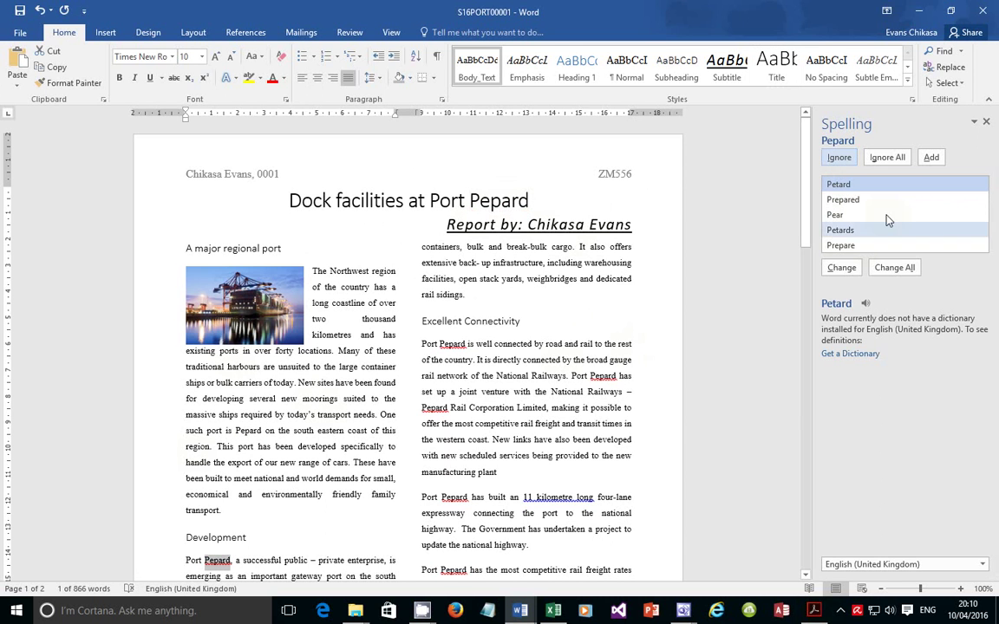
click(889, 158)
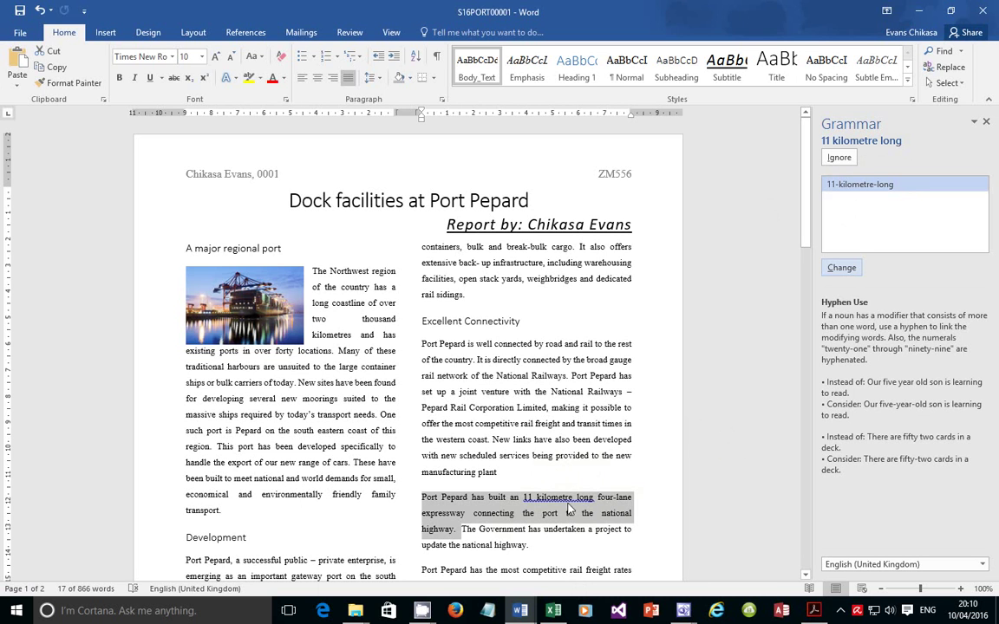
click(841, 268)
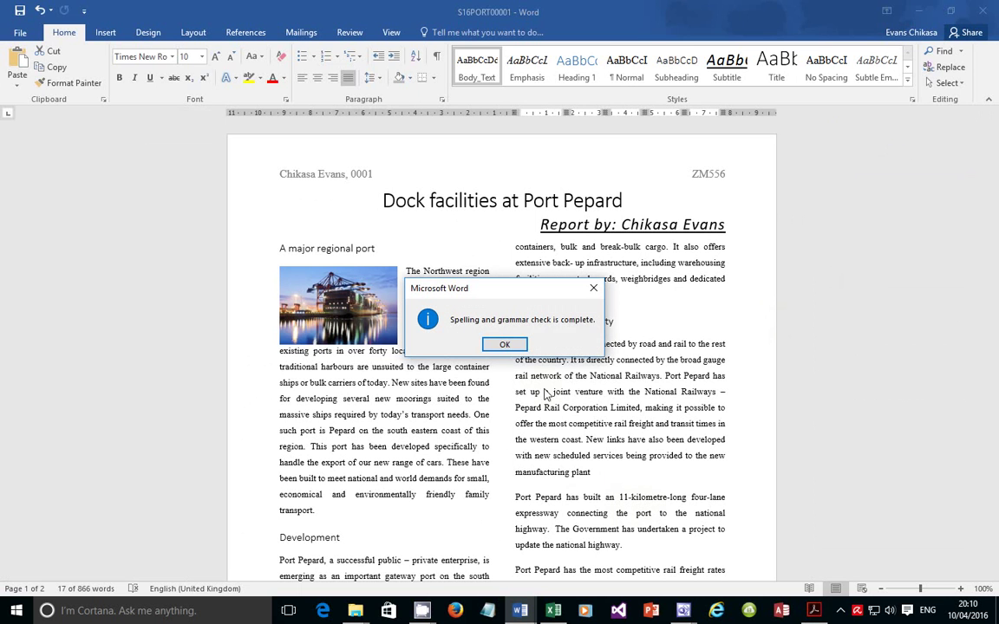
click(503, 347)
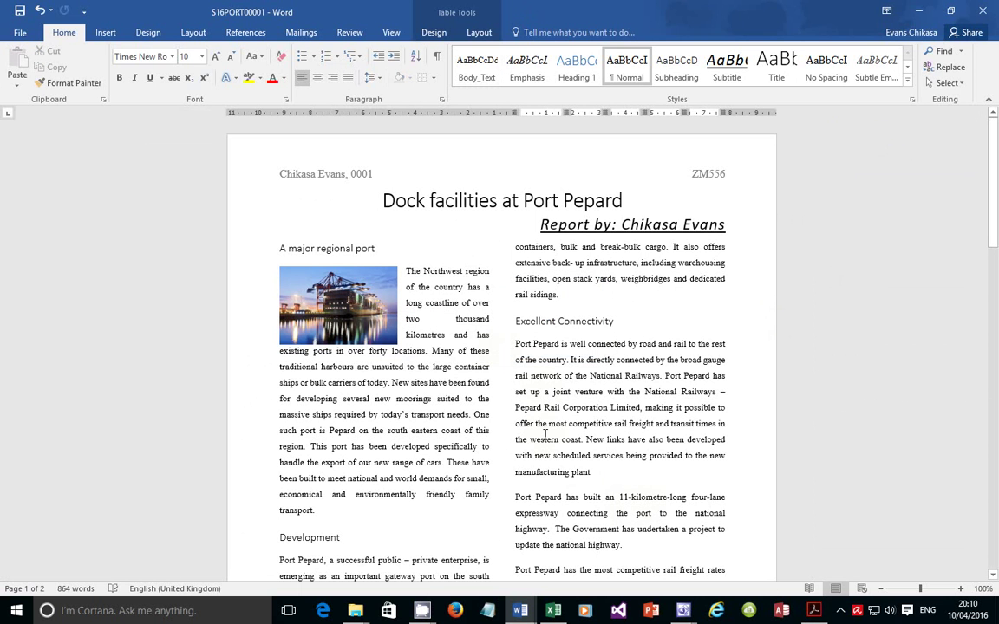
Highlight the widows/orphans and no-blank-pages instructions in the PDF, then select all report text in Word
click(814, 611)
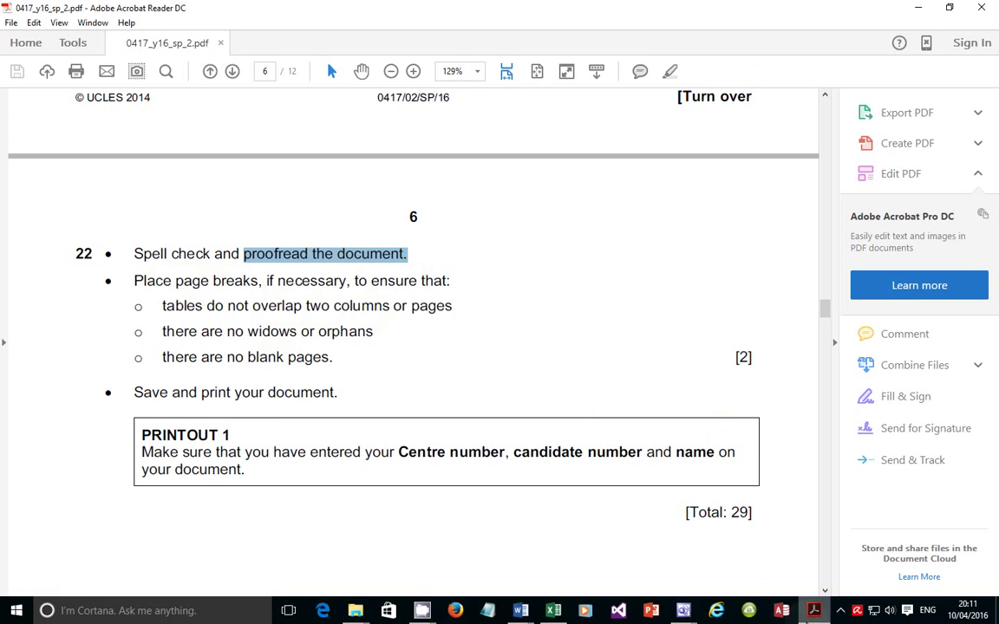
key(alt+Tab)
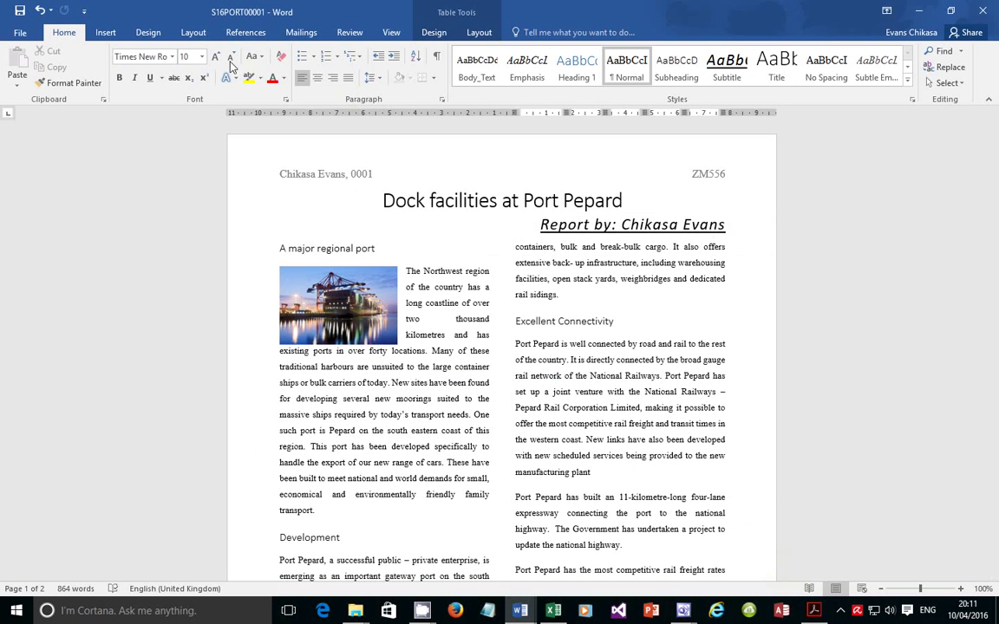
key(alt+Tab)
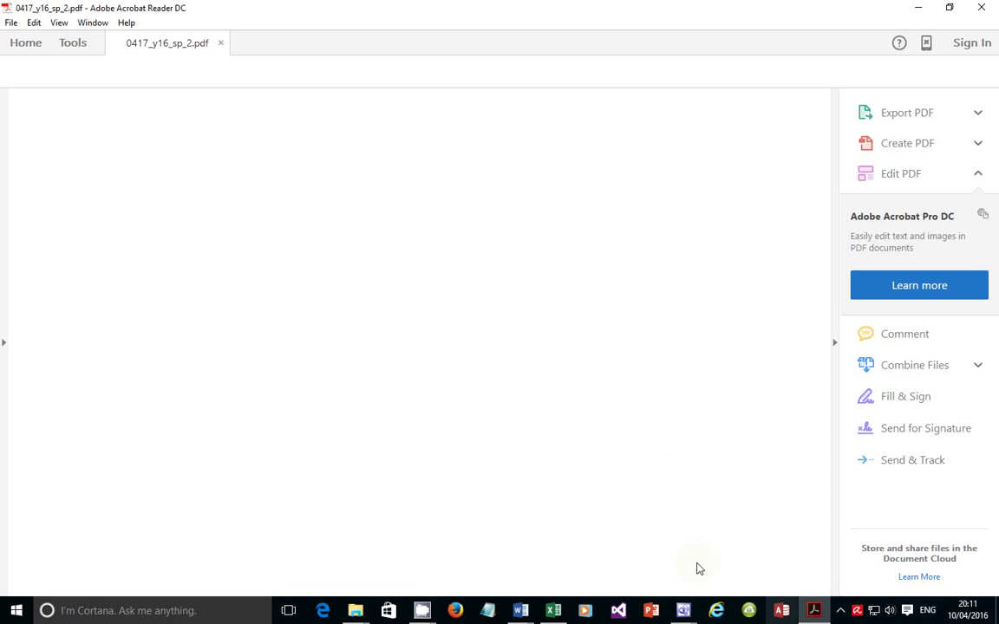
drag(163, 333, 374, 333)
drag(163, 358, 331, 359)
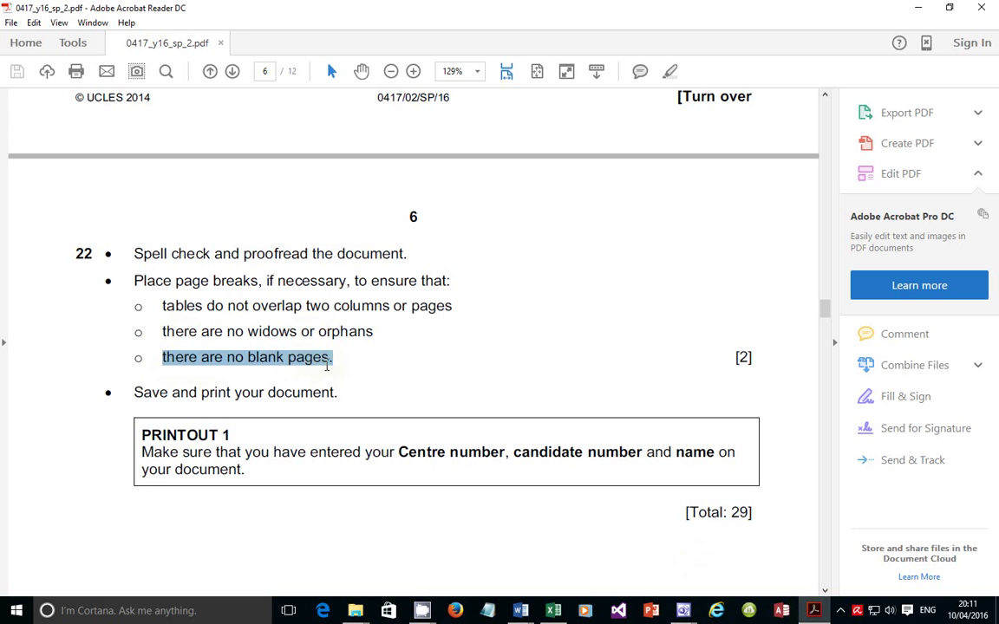
click(812, 610)
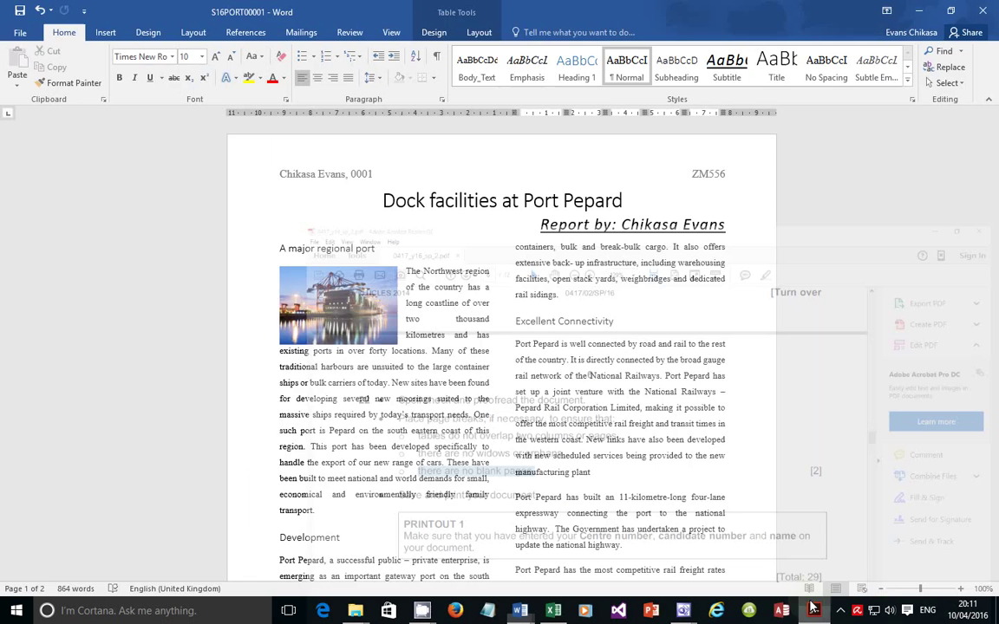
key(ctrl+a)
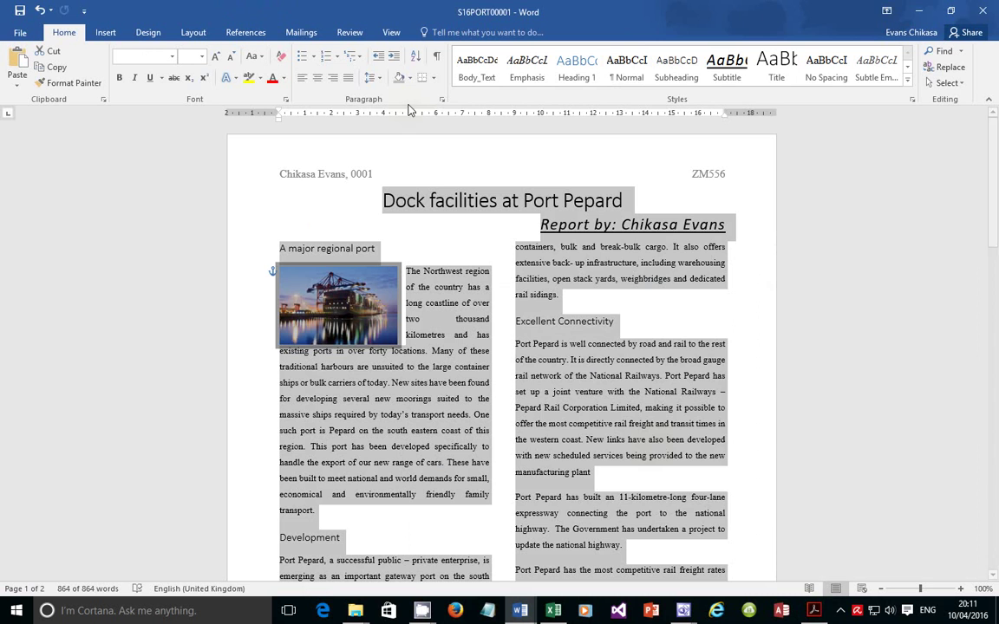
Turn on Widow/Orphan control, clearing keep-with-next, keep-lines-together, page-break-before, suppress-line-numbers and don't-hyphenate
click(443, 101)
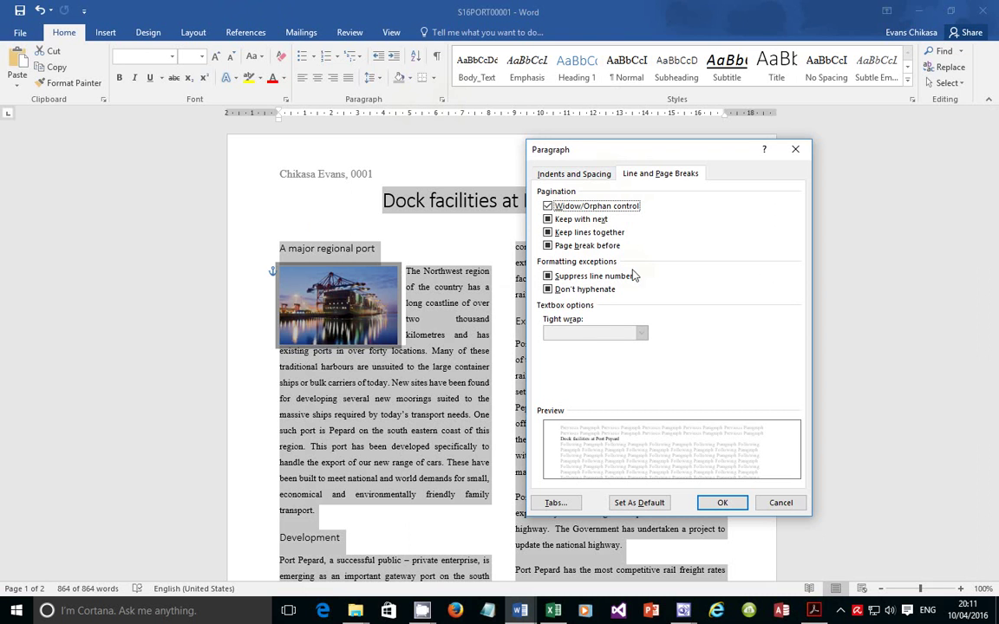
click(549, 221)
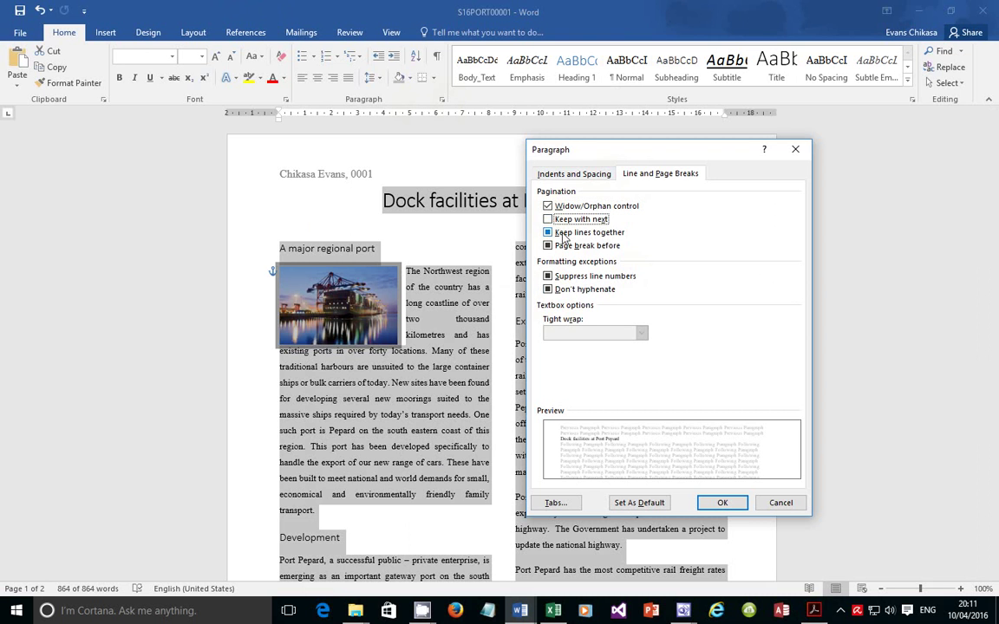
click(548, 233)
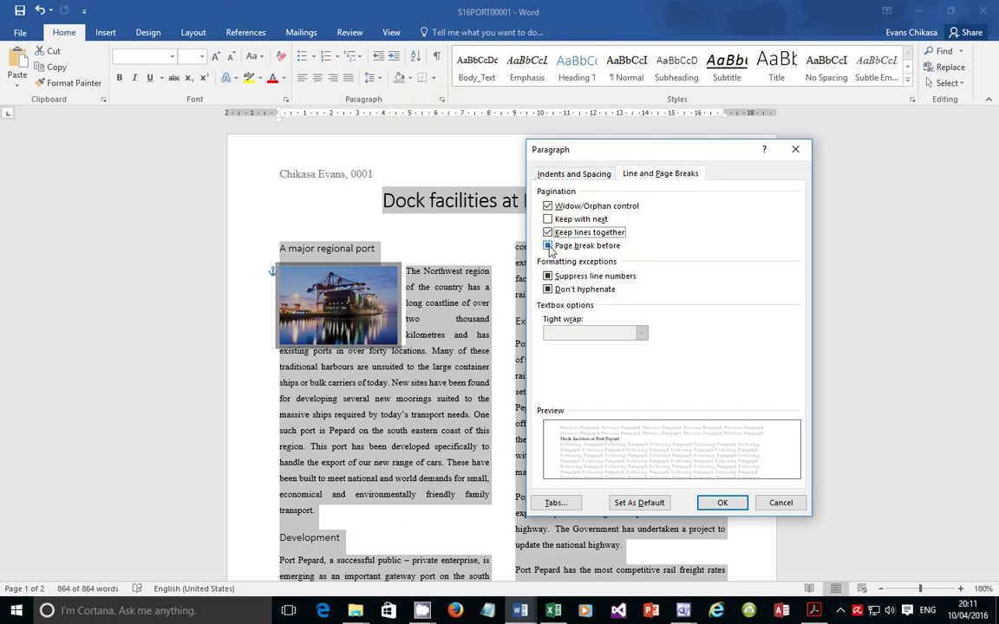
click(548, 247)
click(547, 246)
click(549, 232)
click(548, 277)
click(548, 276)
click(550, 289)
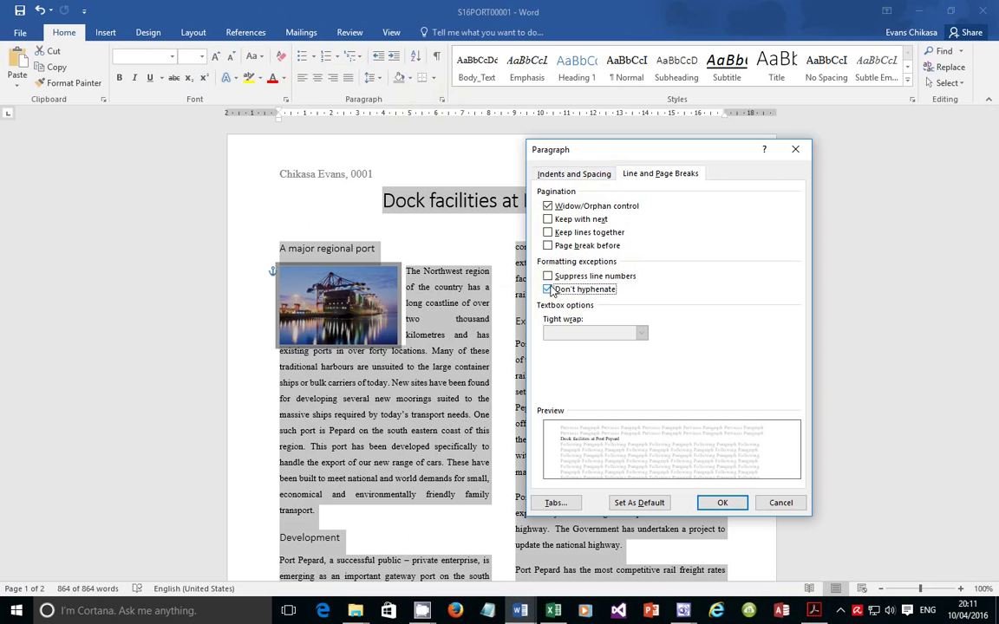
click(548, 290)
click(709, 503)
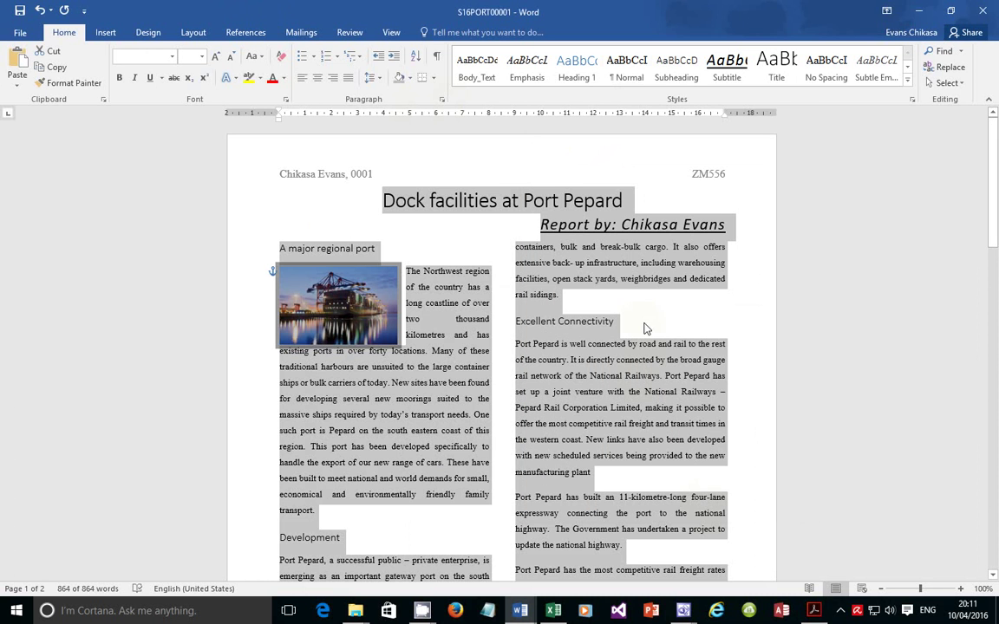
Inspect page 1's last line and page 2's first two lines for widows and orphans, then return to the PDF
scroll(645, 397, down, 8)
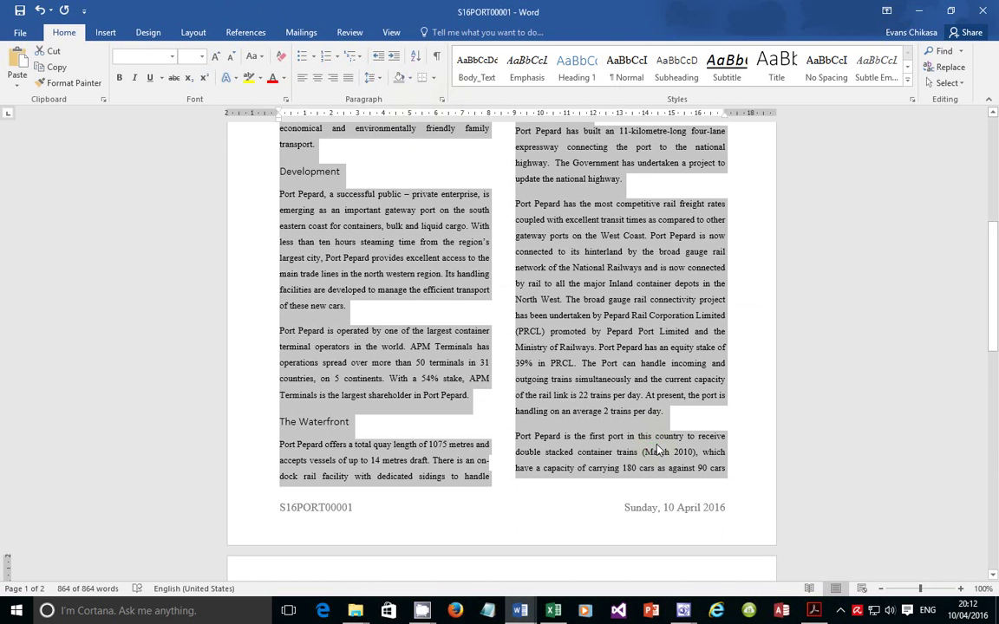
click(533, 468)
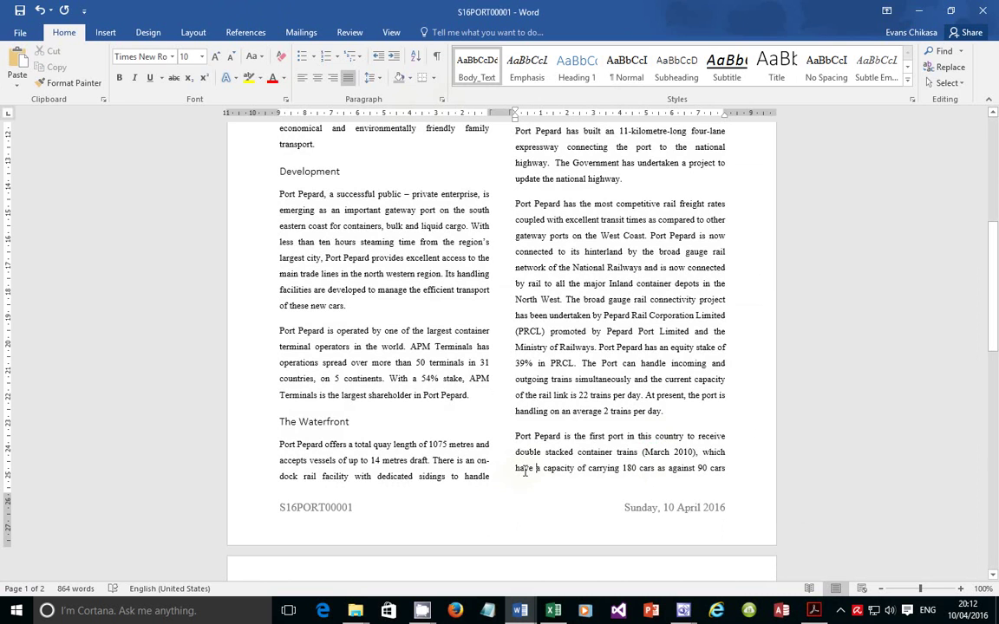
drag(524, 471, 726, 467)
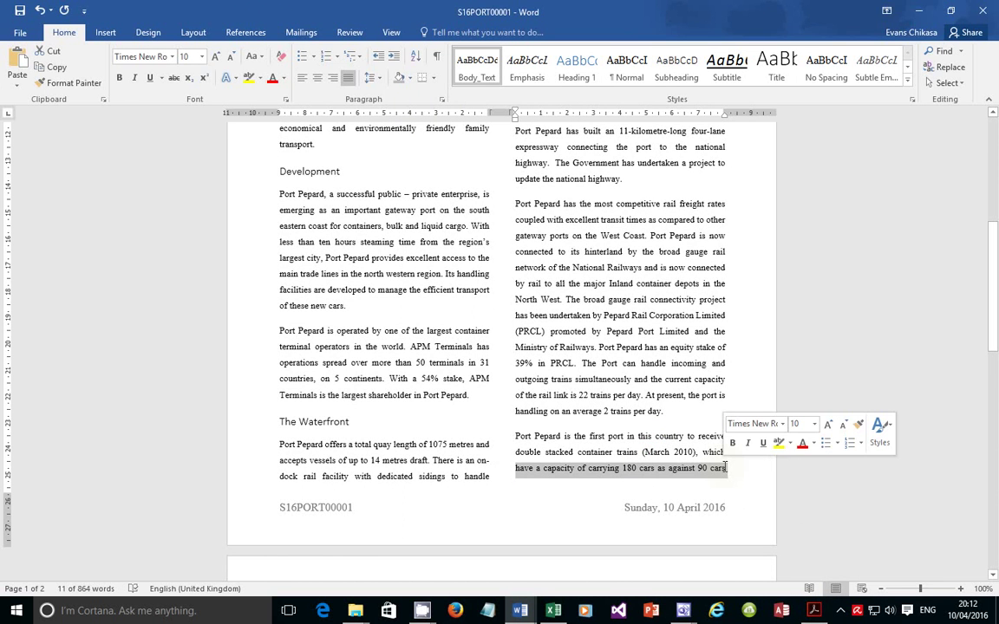
click(597, 482)
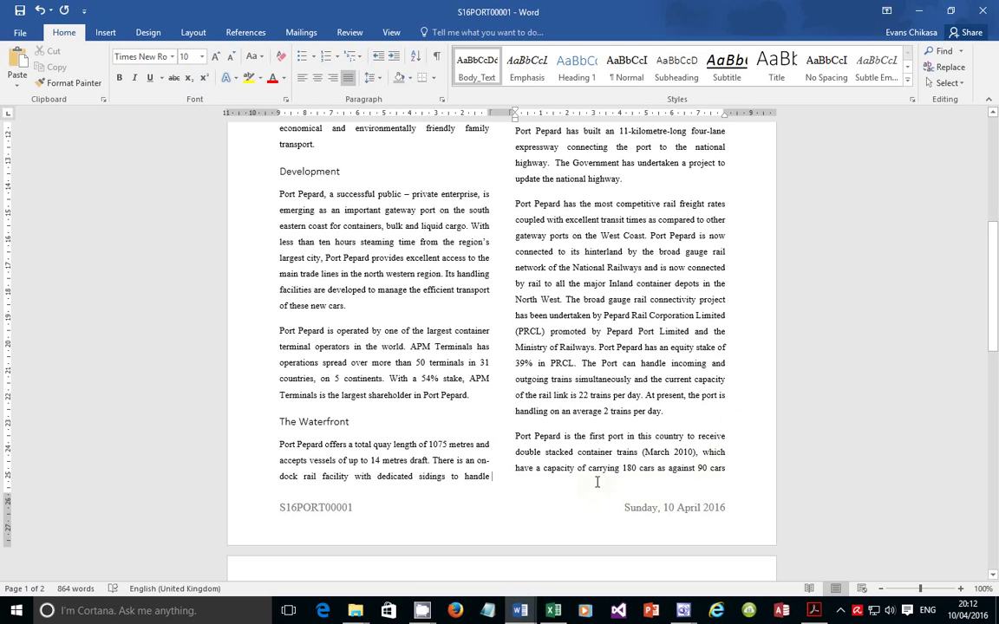
scroll(606, 472, down, 3)
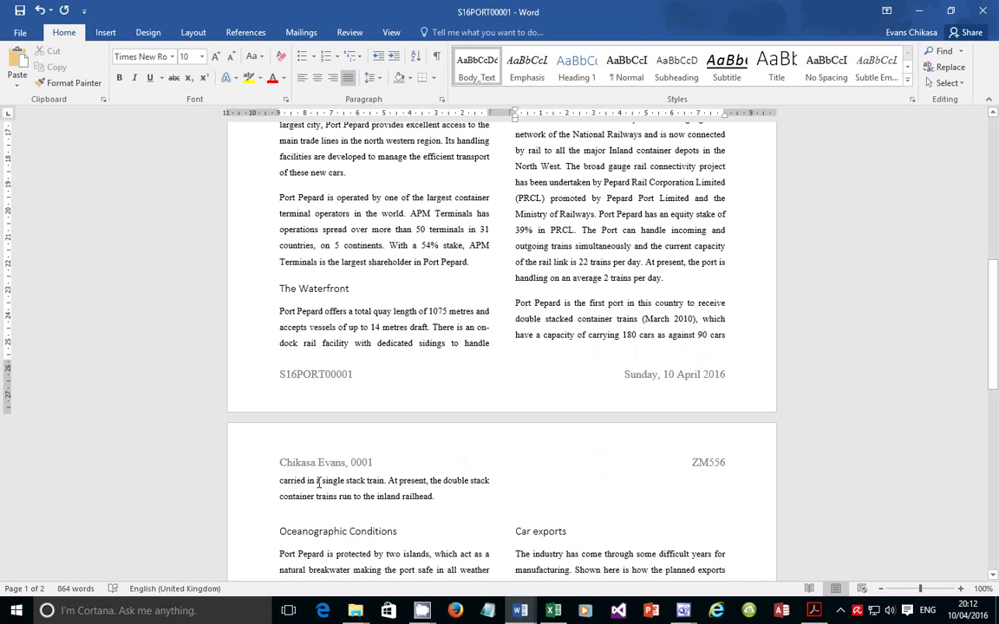
drag(280, 482, 493, 473)
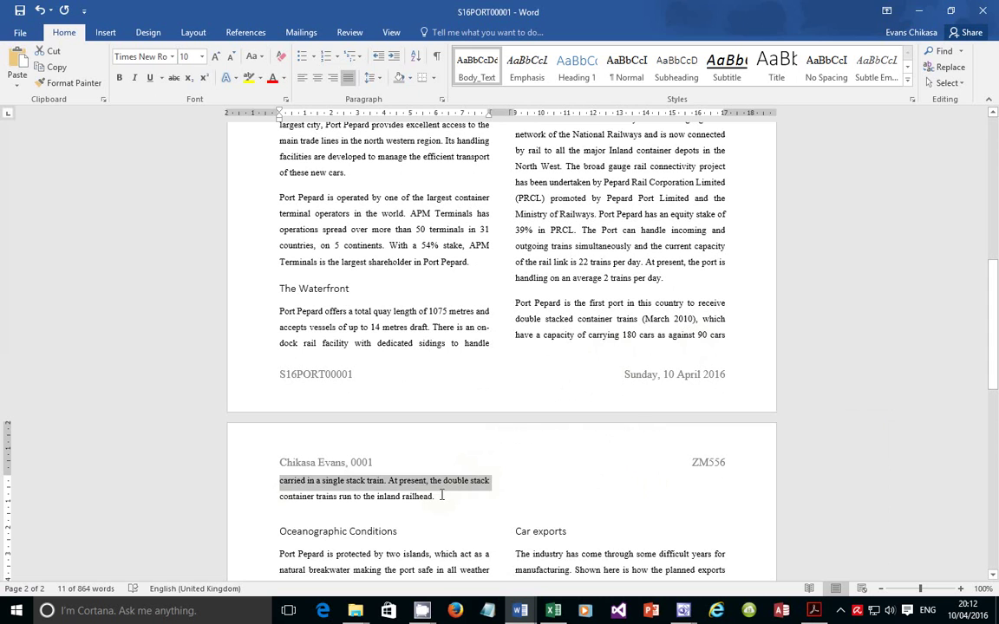
drag(436, 497, 289, 501)
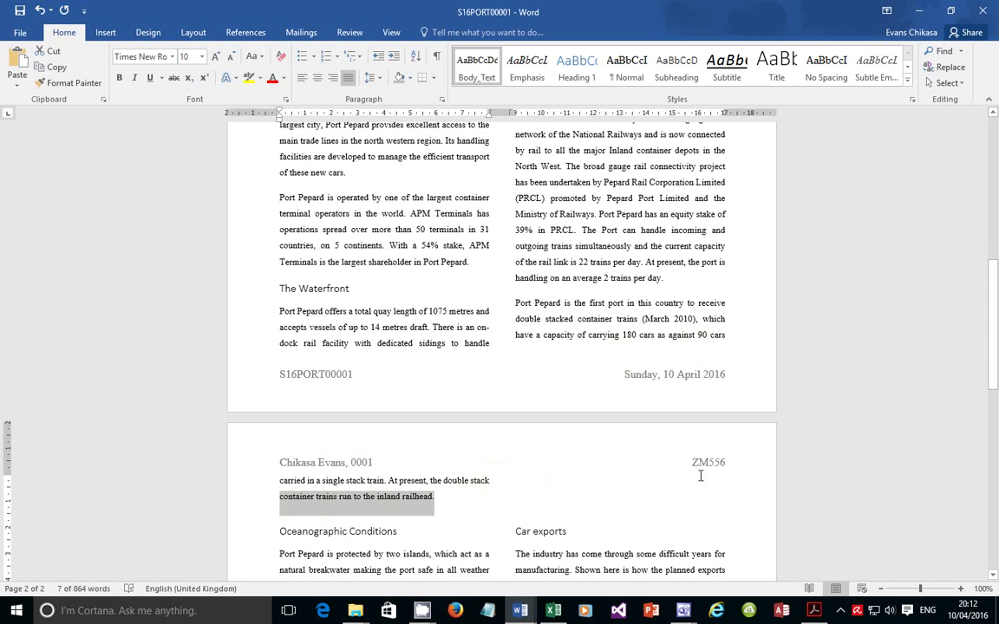
drag(992, 381, 994, 541)
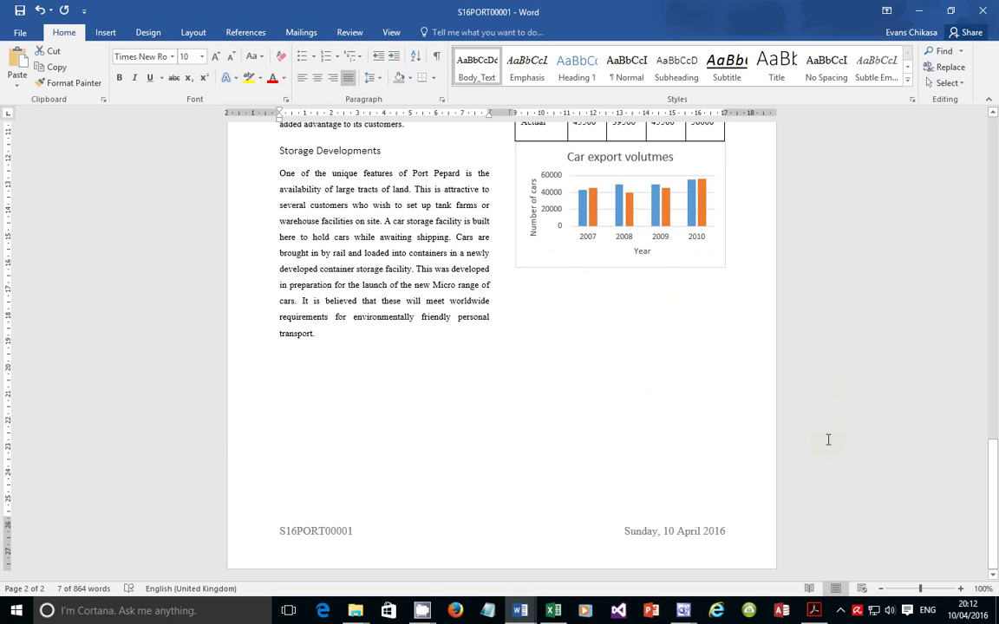
click(813, 611)
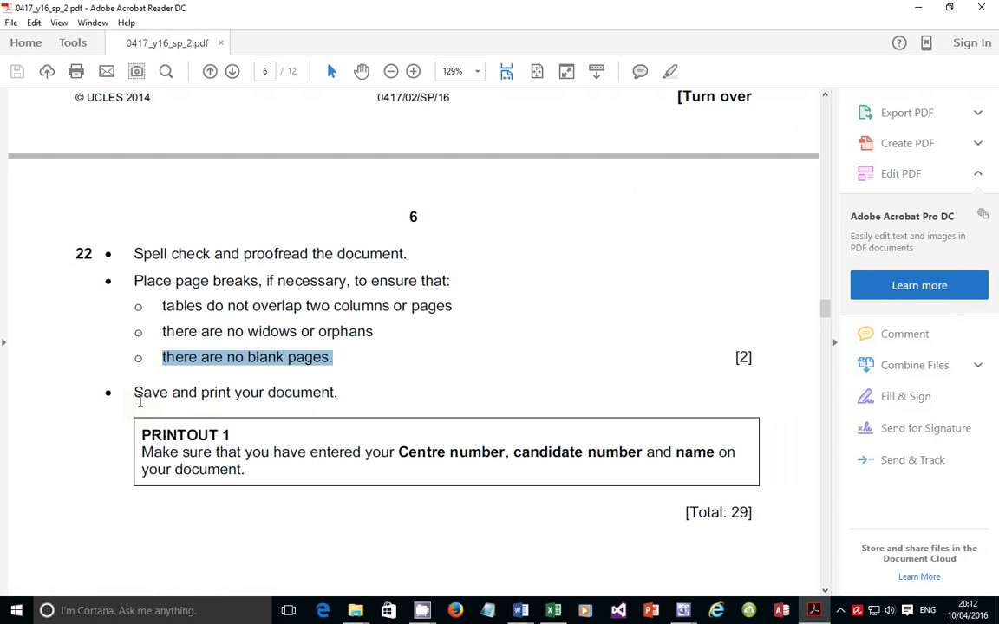
Highlight the save-and-print instruction and total marks, then print all 12 pages of the exam PDF
drag(139, 401, 303, 394)
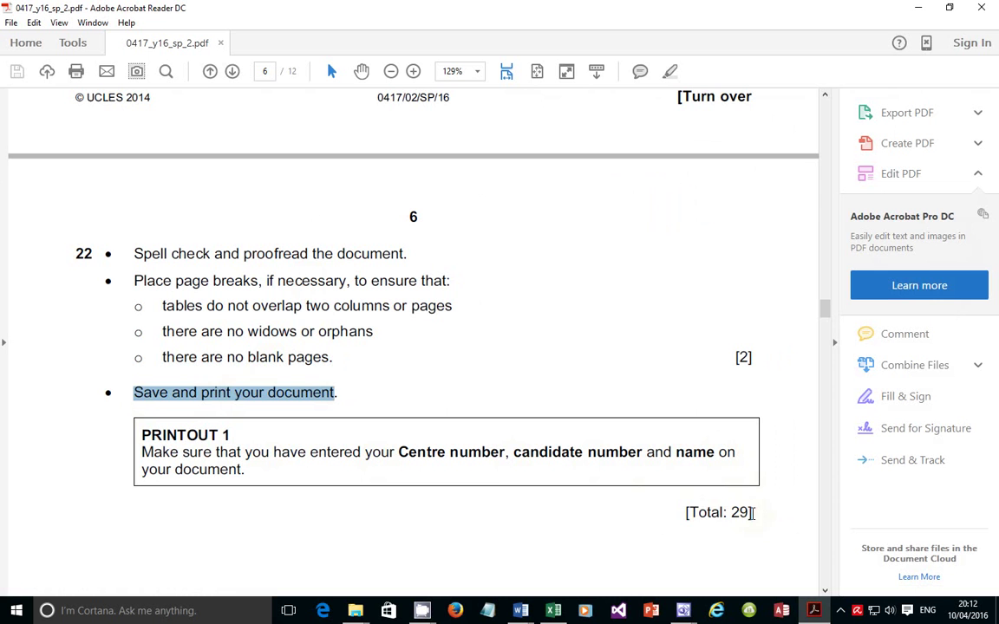
drag(751, 513, 669, 505)
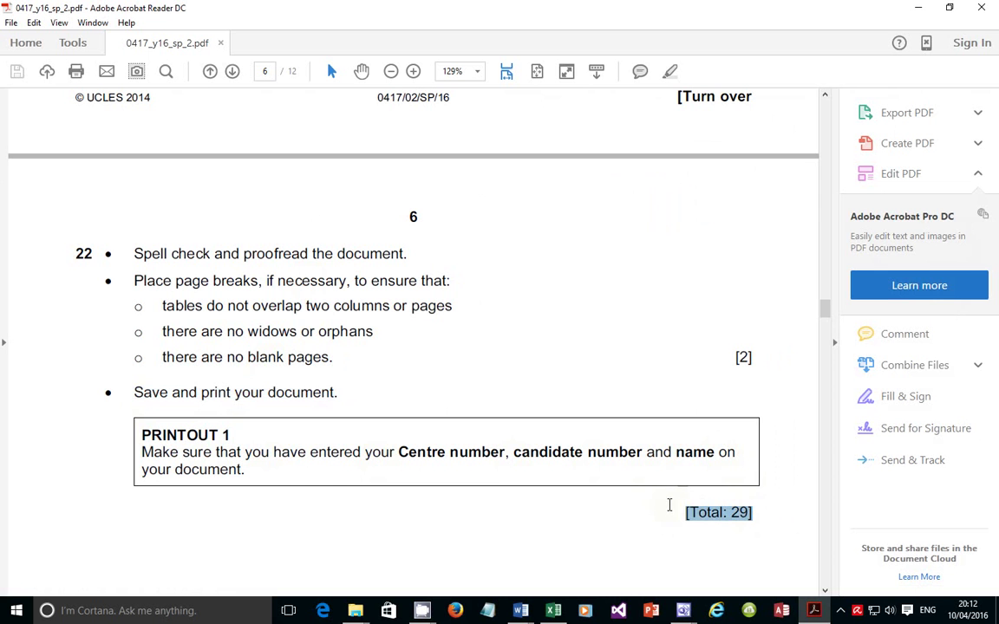
click(76, 73)
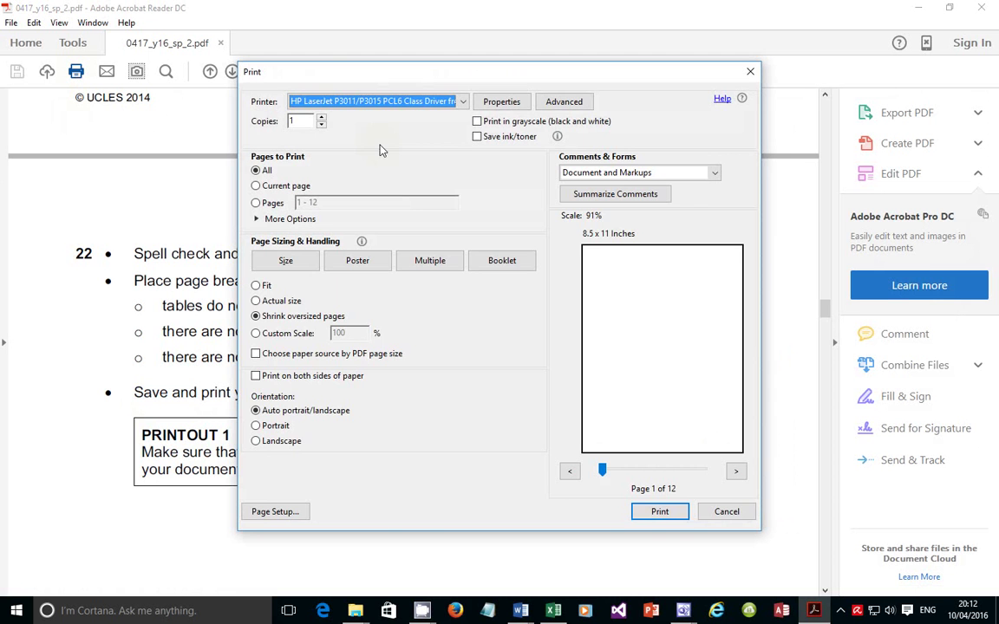
click(502, 103)
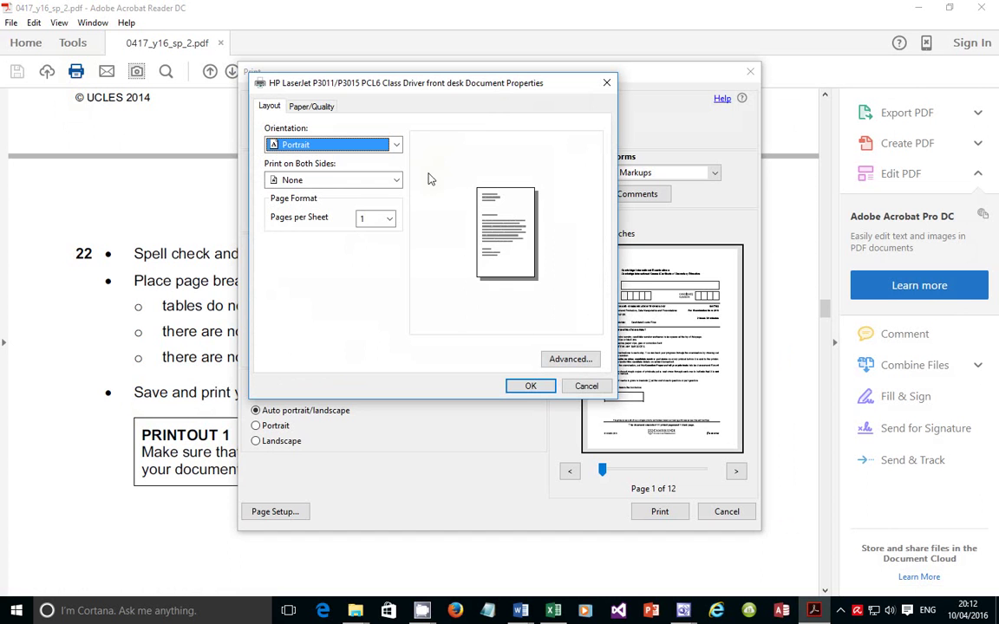
click(526, 390)
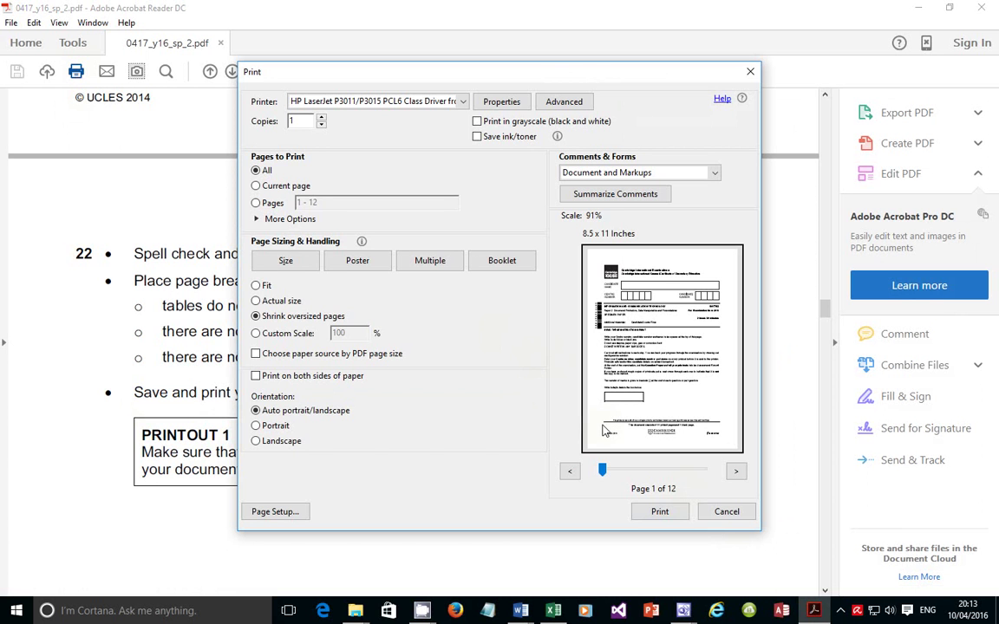
click(658, 513)
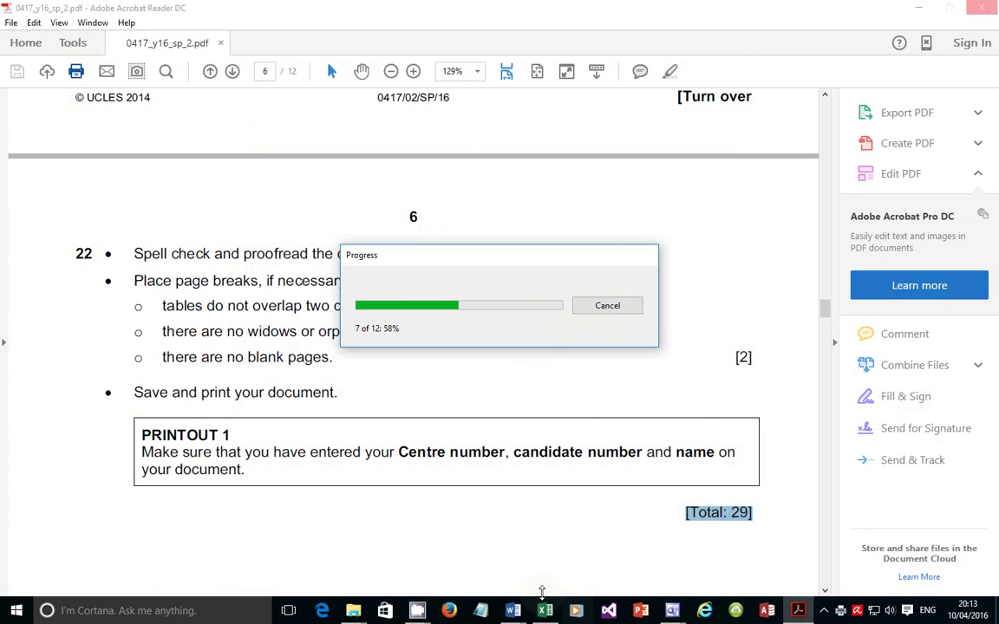
click(513, 610)
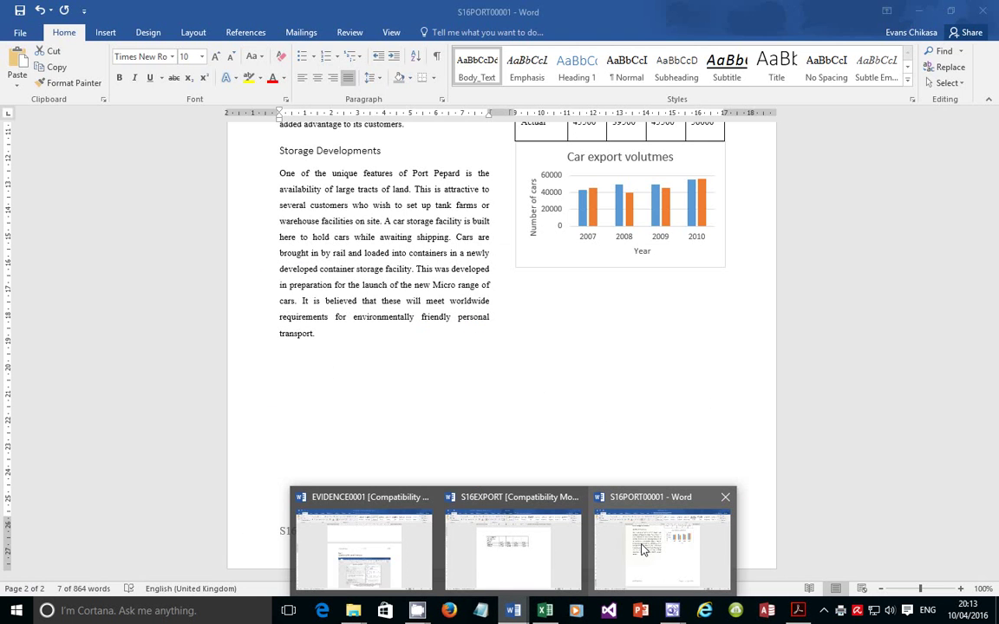
Bring the S16PORT00001 window forward and print 1 copy from Word's File > Print view
click(642, 550)
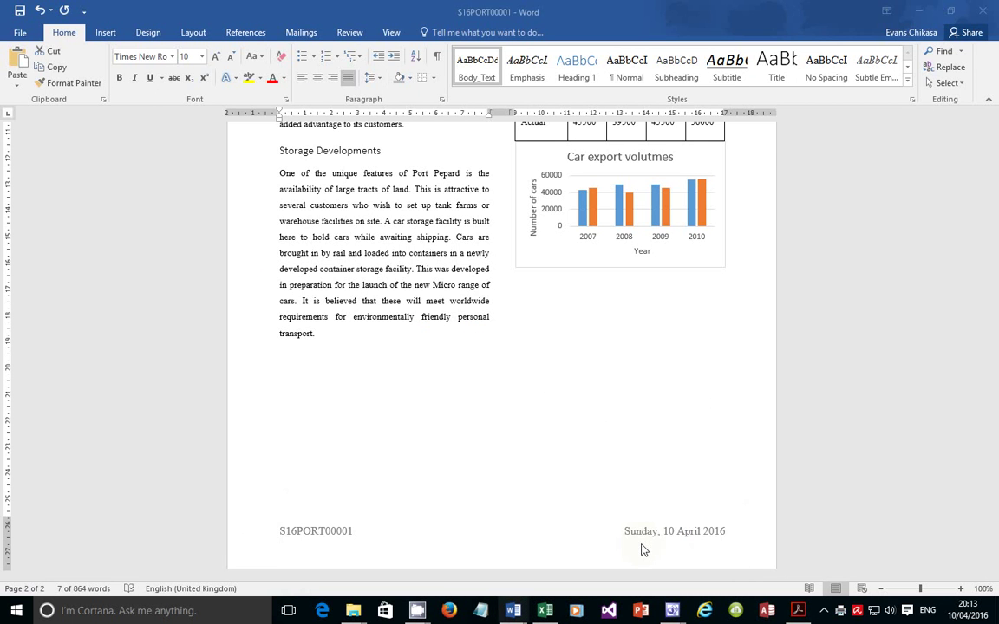
click(20, 33)
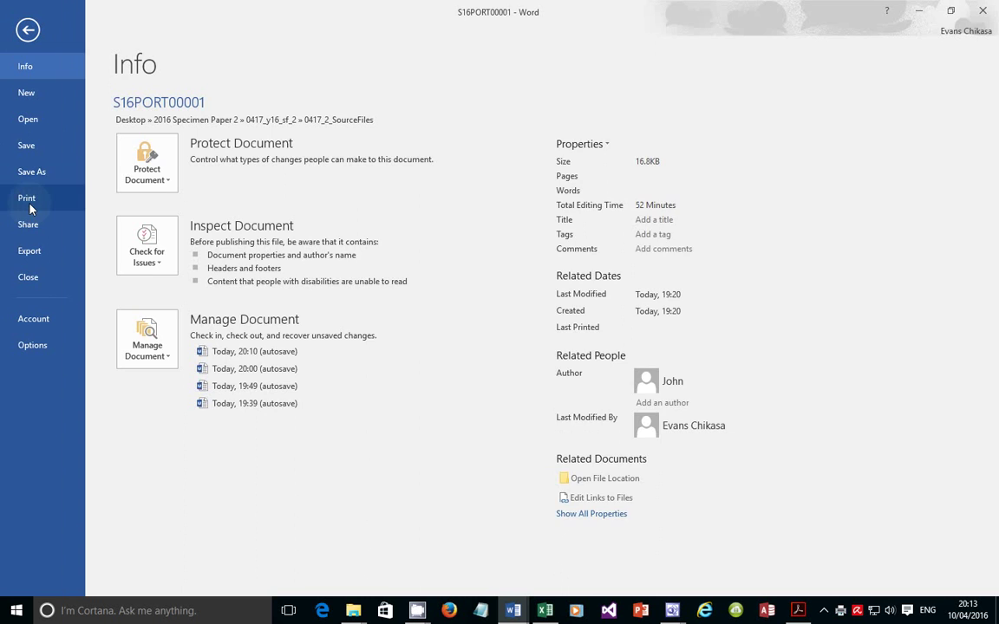
click(29, 205)
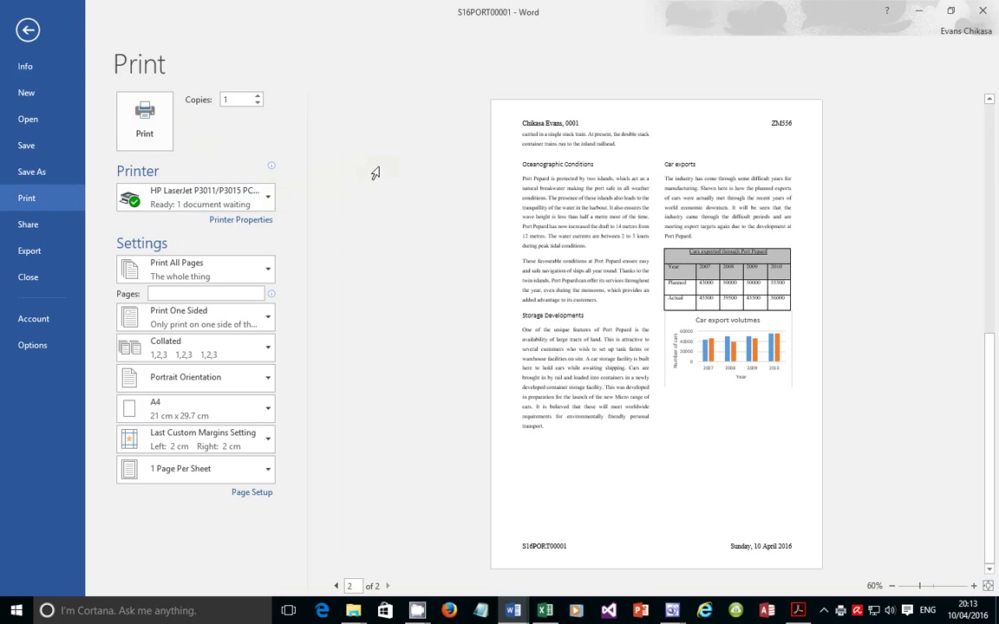
click(162, 144)
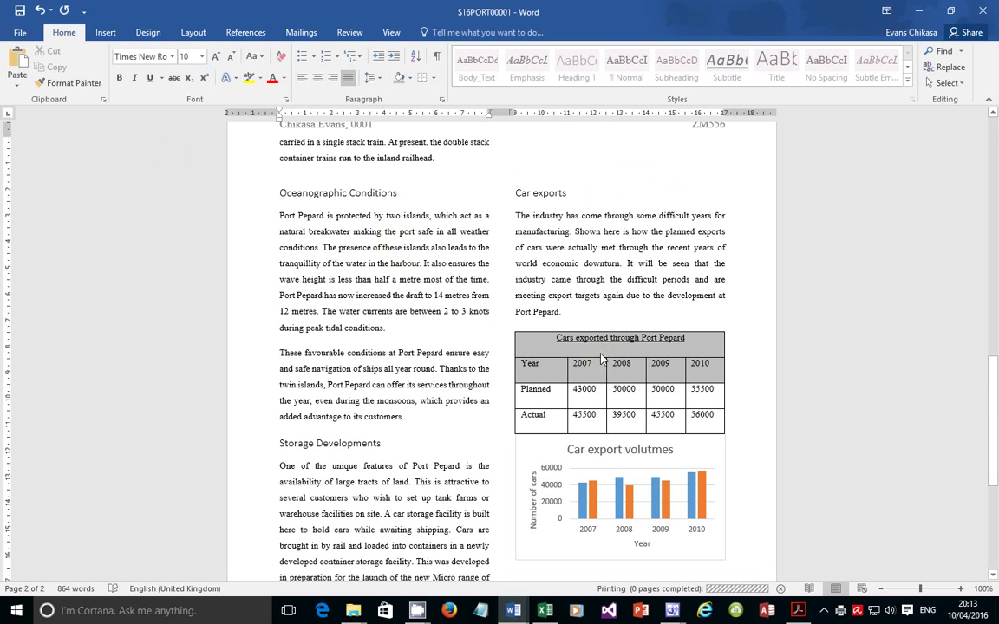
Delete the empty line above the 'Car exports' heading
scroll(607, 352, up, 3)
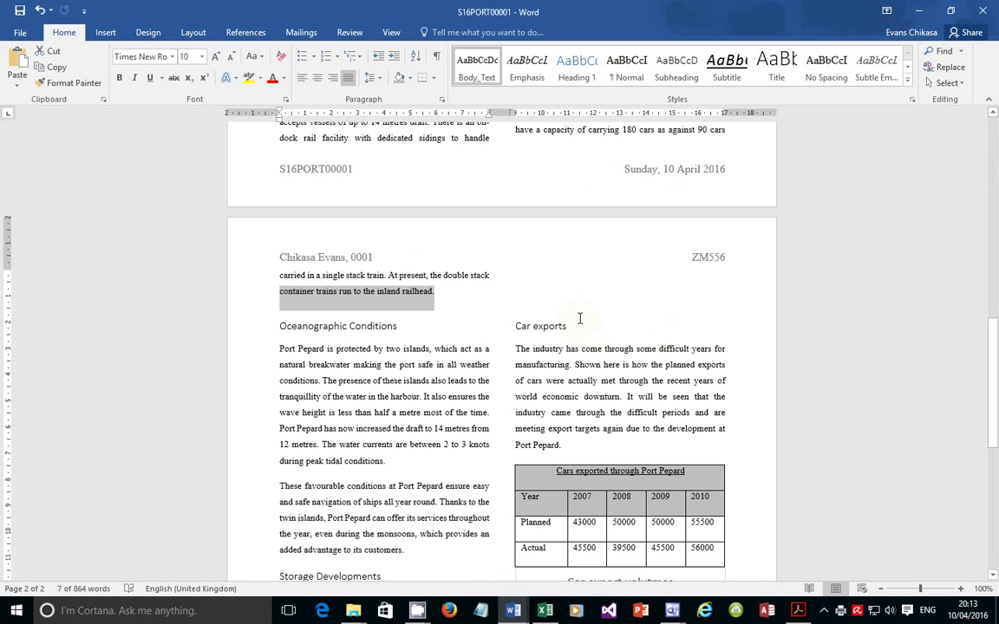
click(521, 280)
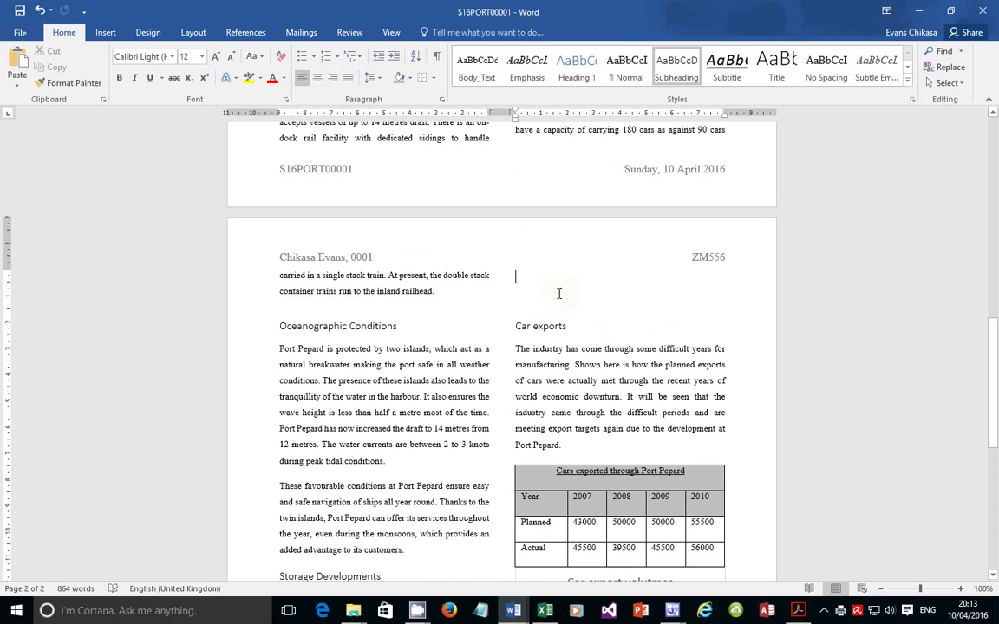
key(BackSpace)
key(BackSpace)
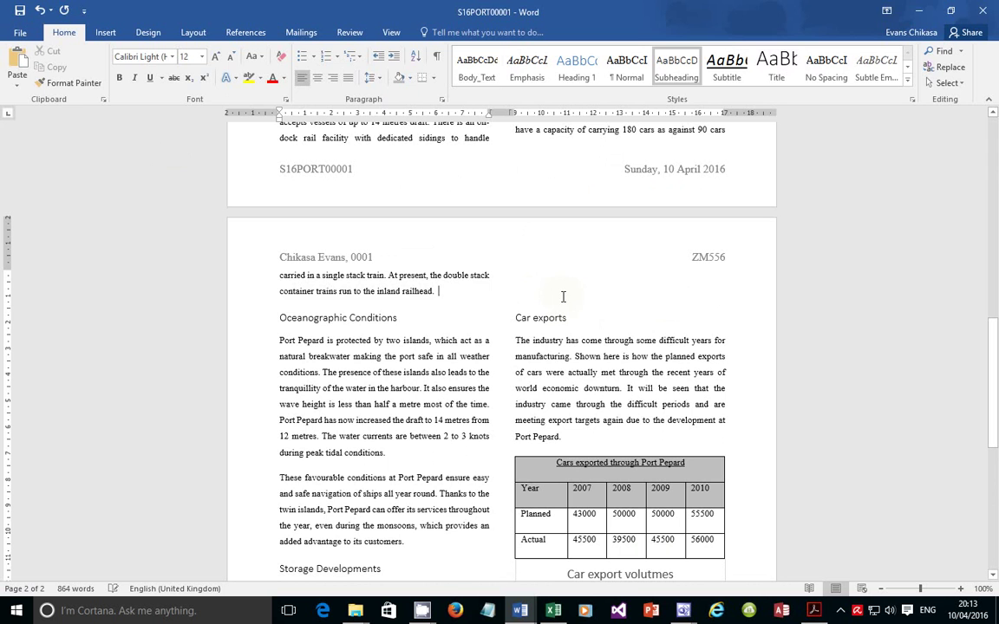
click(533, 277)
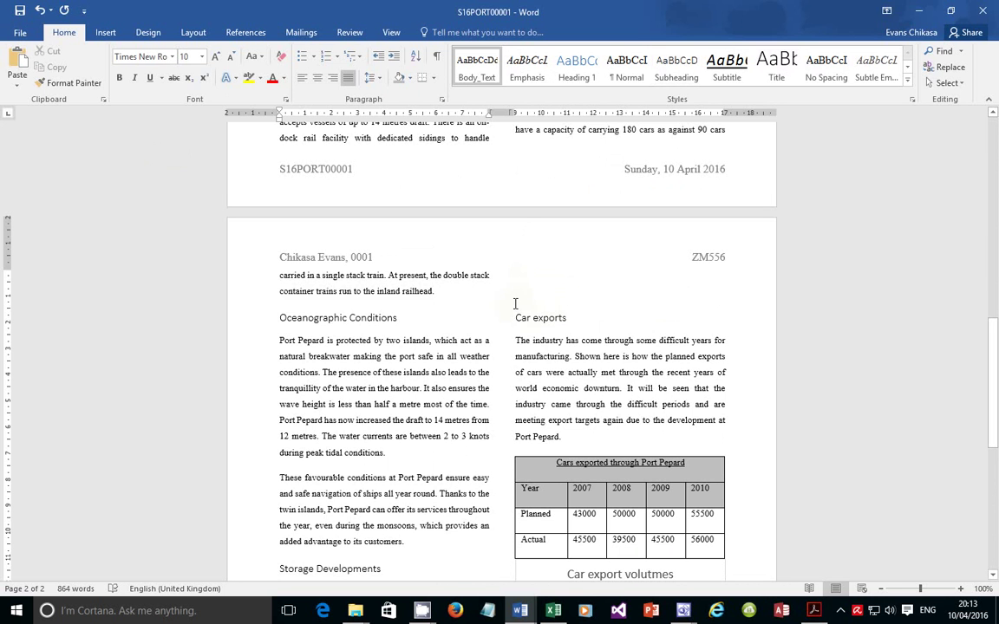
Scroll through both pages to check 'Car exports' now sits beside 'Oceanographic Conditions'
scroll(516, 303, down, 10)
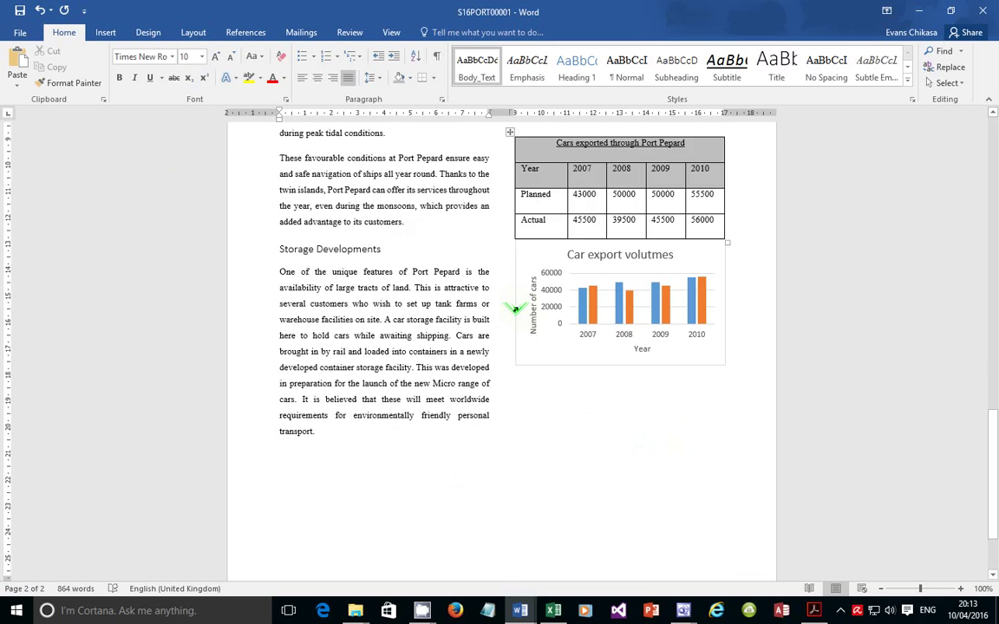
scroll(518, 310, up, 8)
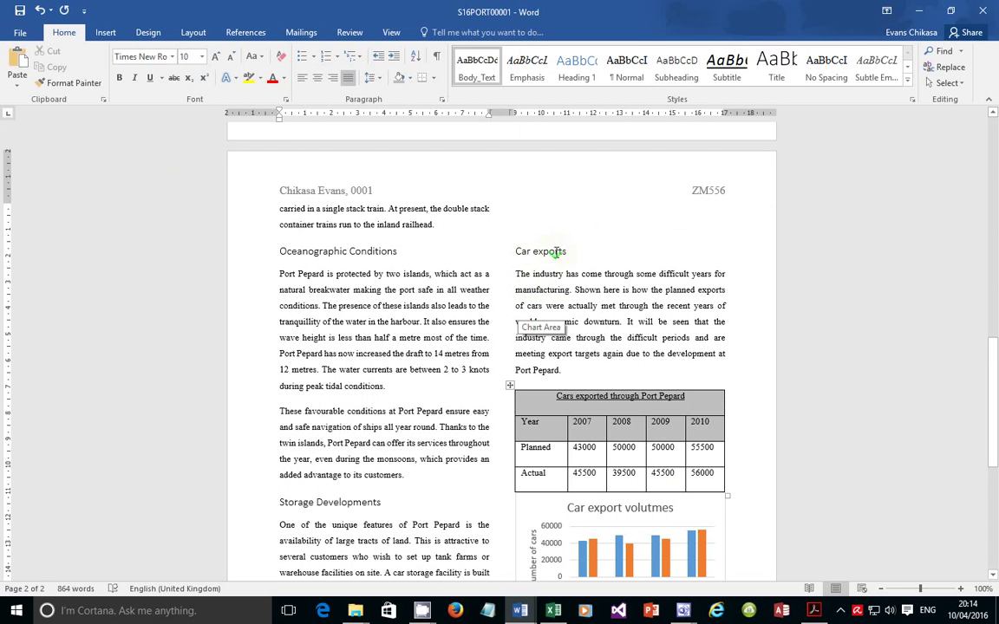
scroll(556, 252, down, 4)
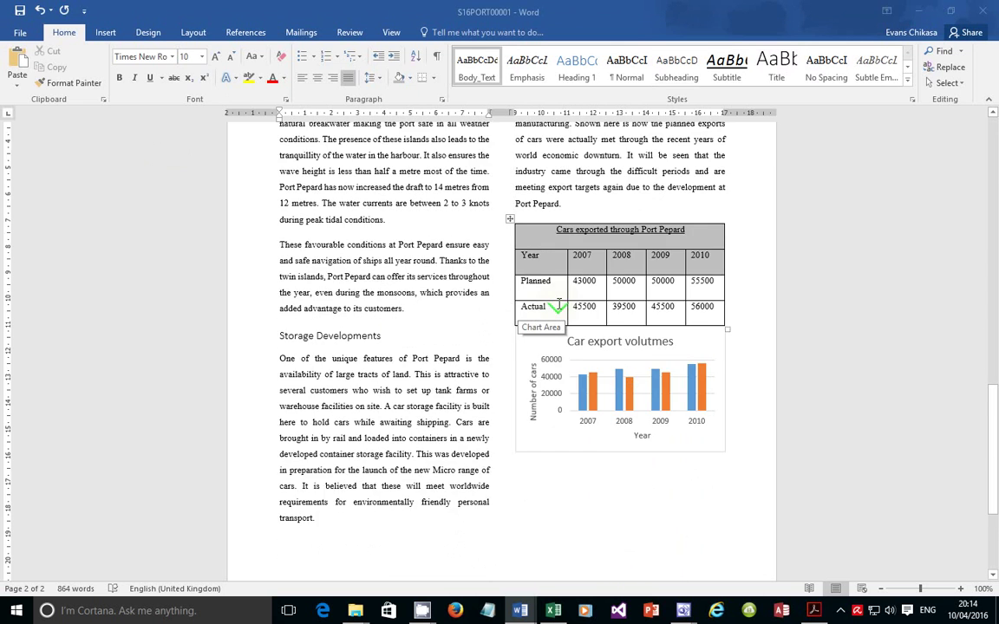
scroll(564, 309, down, 2)
scroll(585, 329, up, 3)
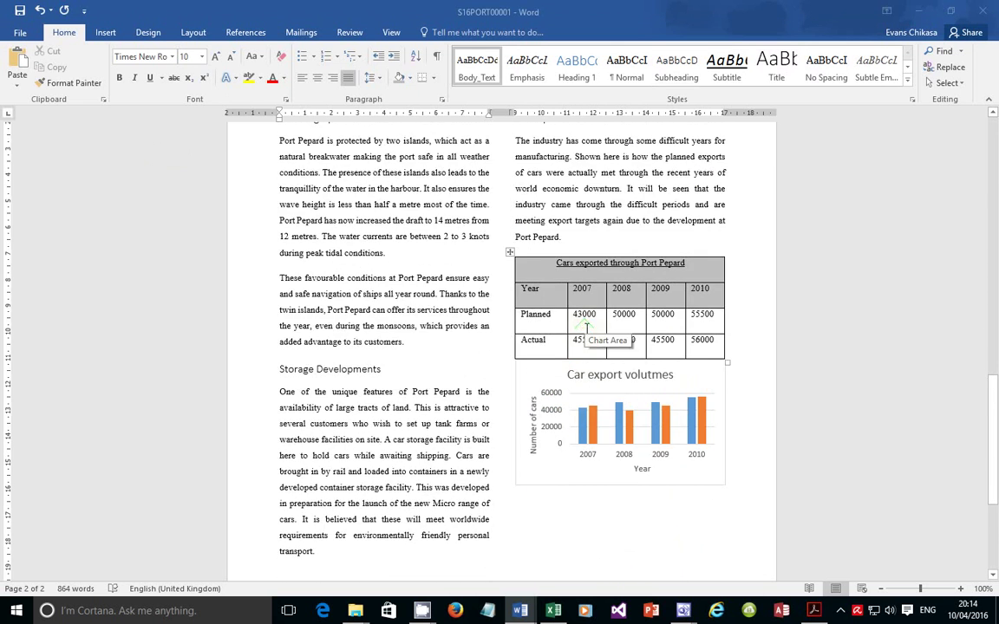
scroll(586, 327, up, 12)
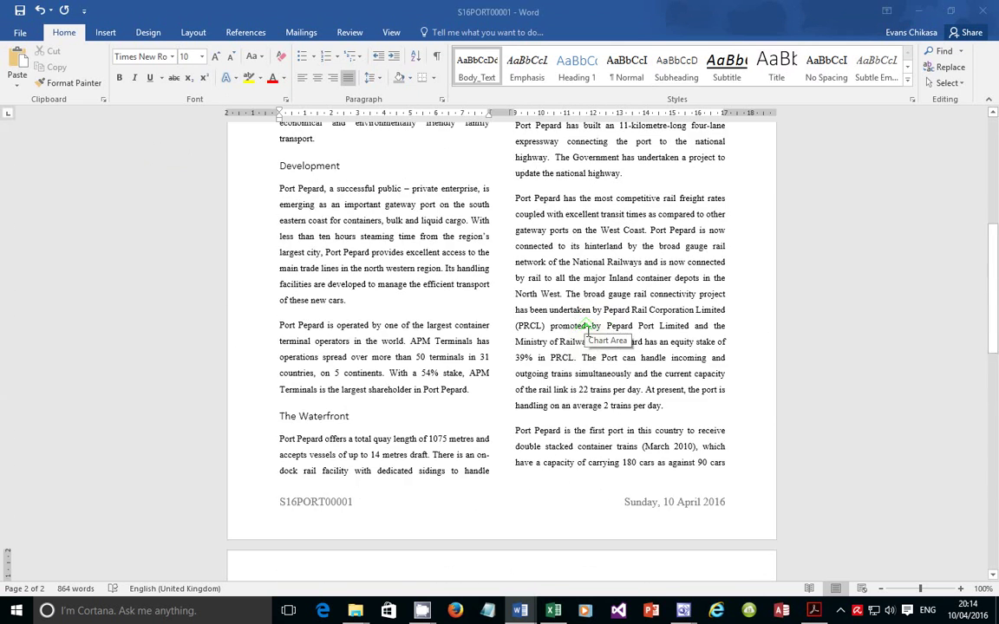
scroll(586, 328, up, 6)
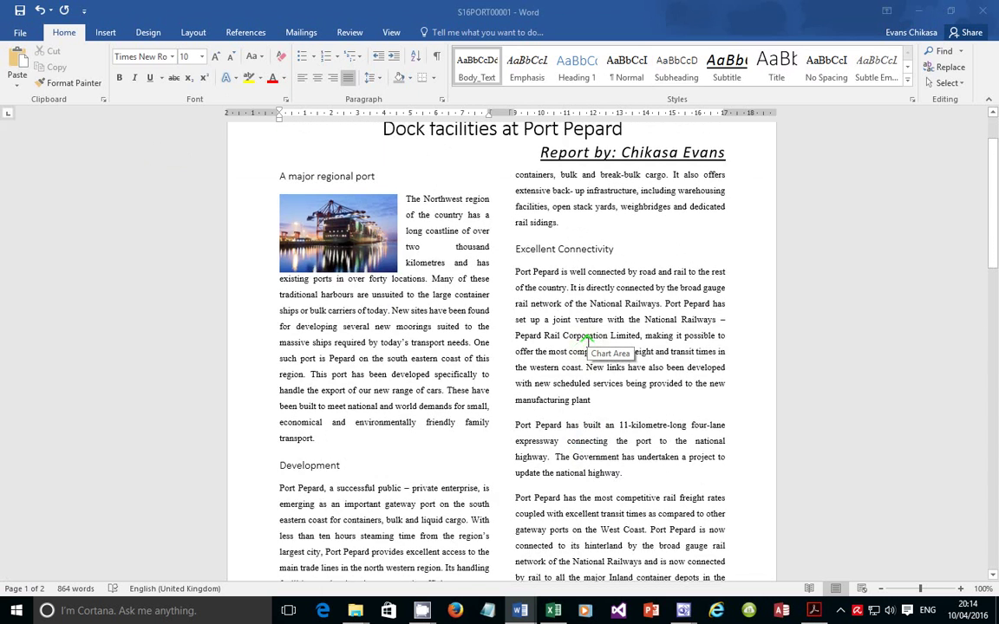
scroll(589, 340, up, 2)
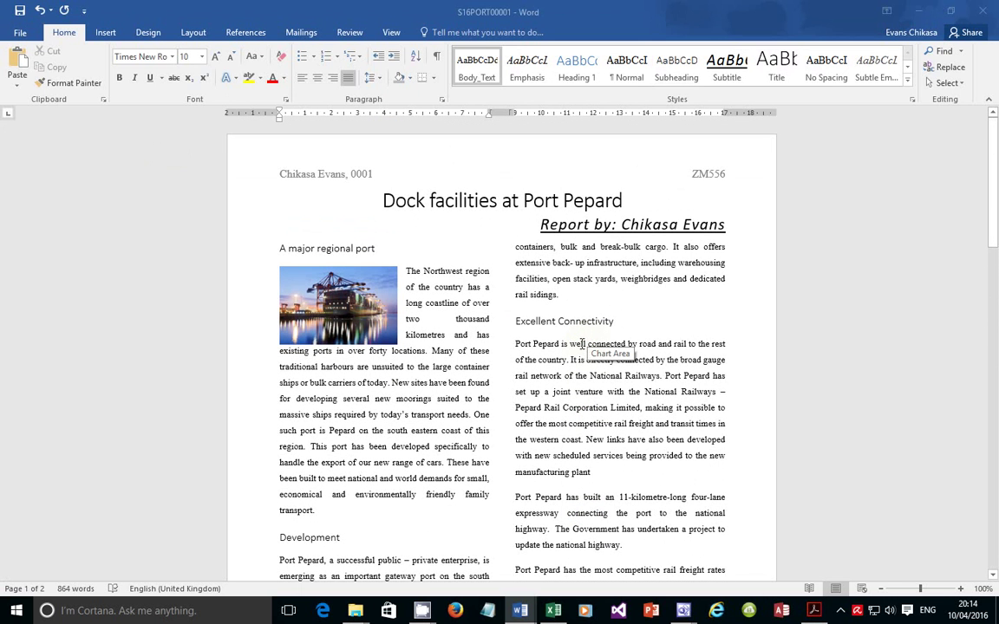
scroll(581, 344, down, 13)
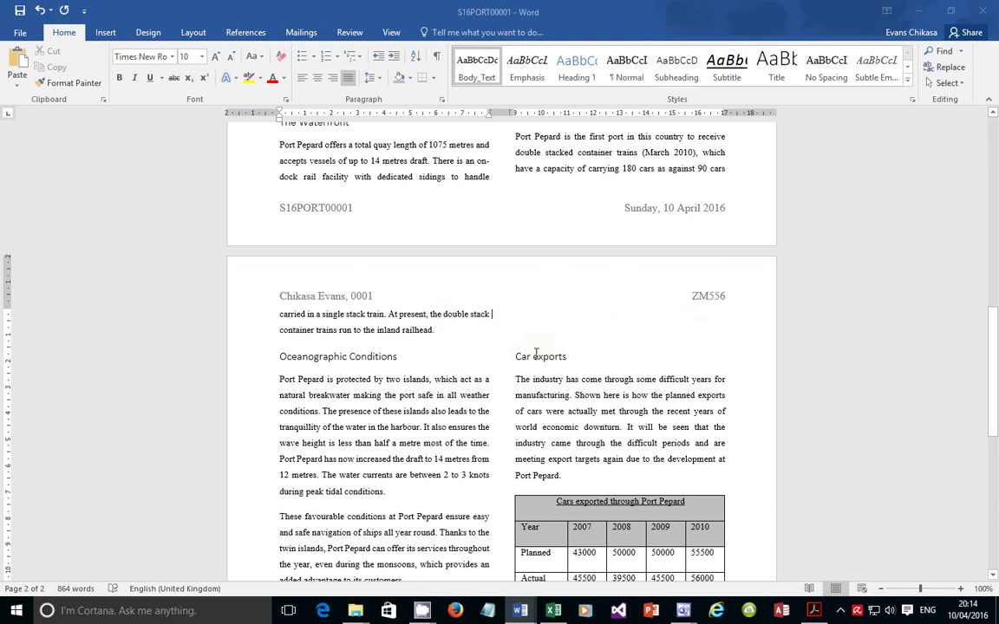
click(520, 356)
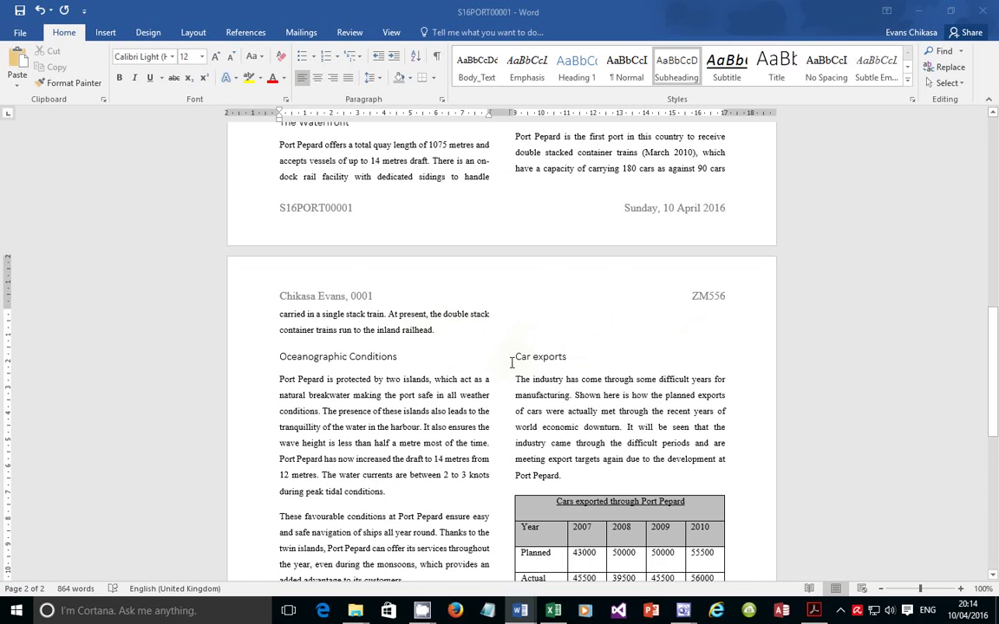
click(516, 357)
key(BackSpace)
scroll(539, 399, down, 5)
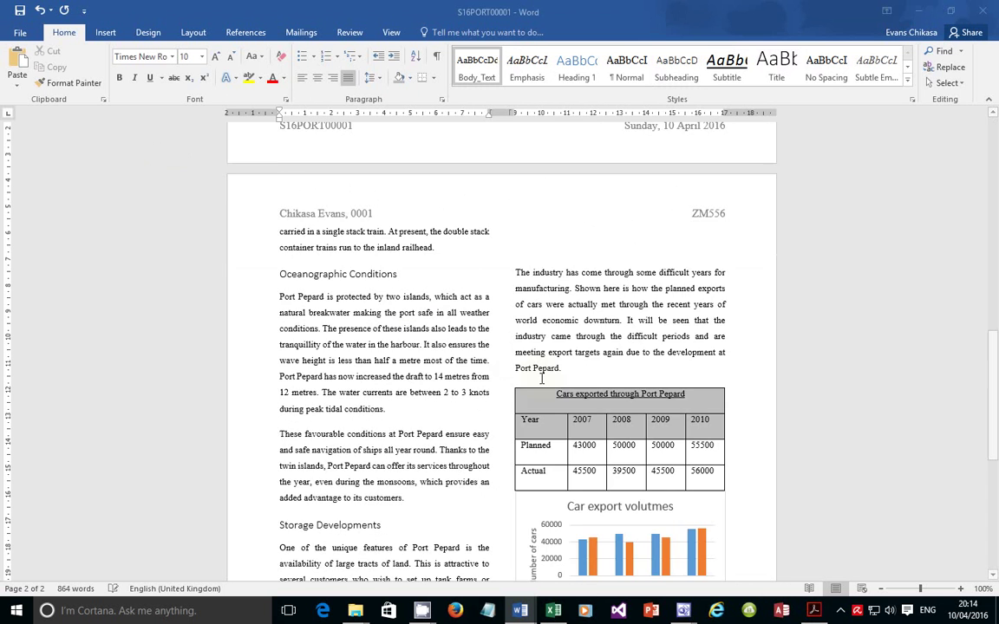
scroll(537, 424, up, 5)
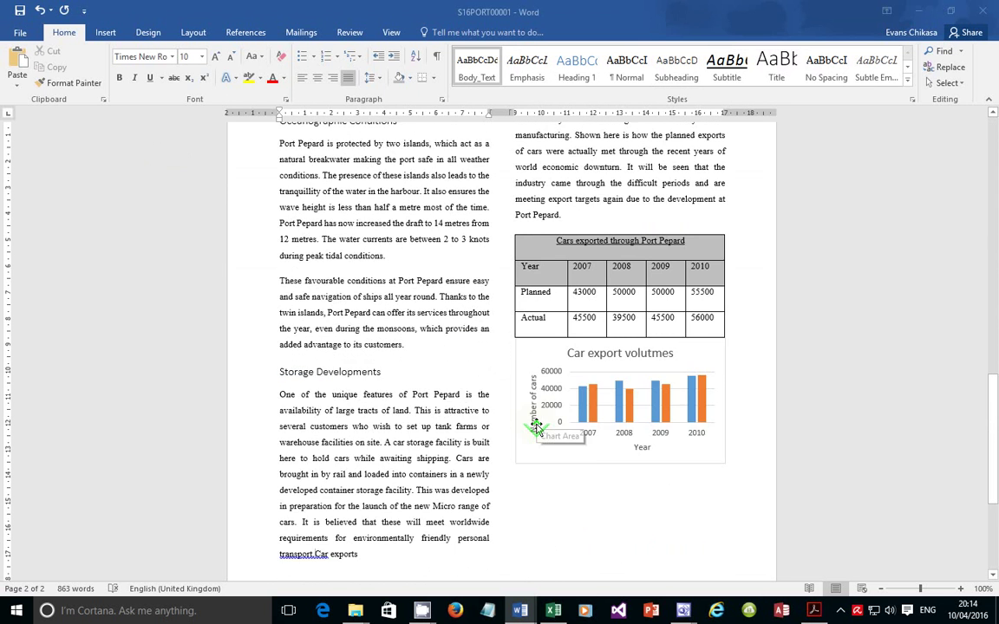
key(ctrl+z)
scroll(556, 440, up, 3)
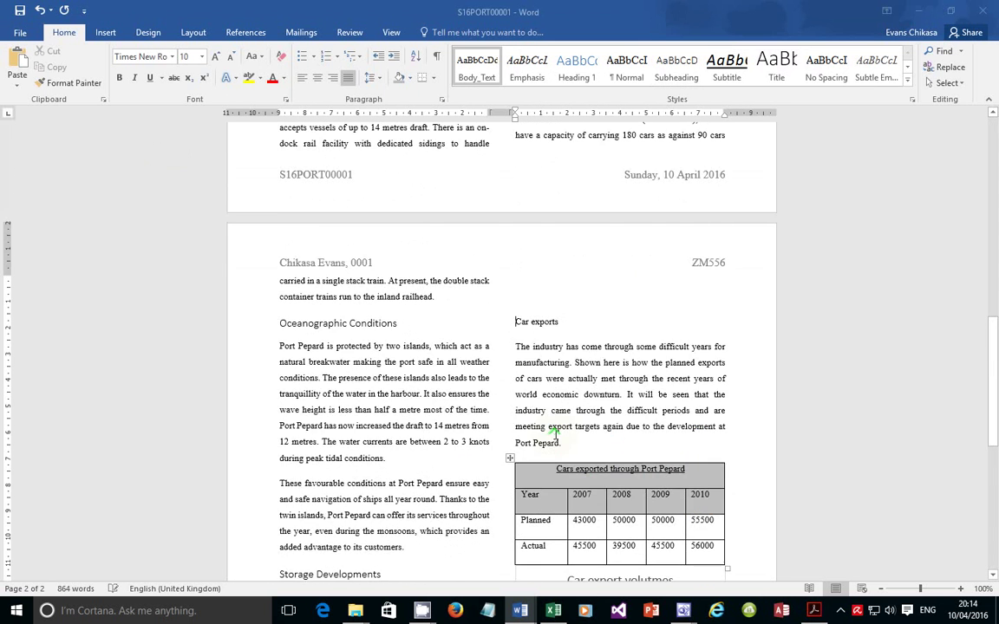
scroll(572, 407, down, 4)
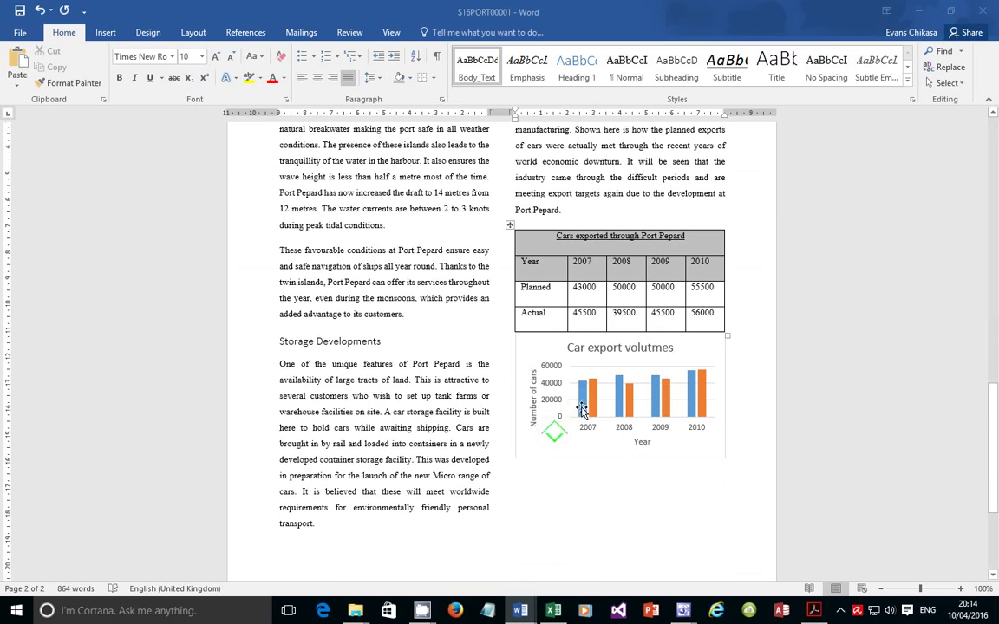
click(736, 329)
click(733, 331)
key(Return)
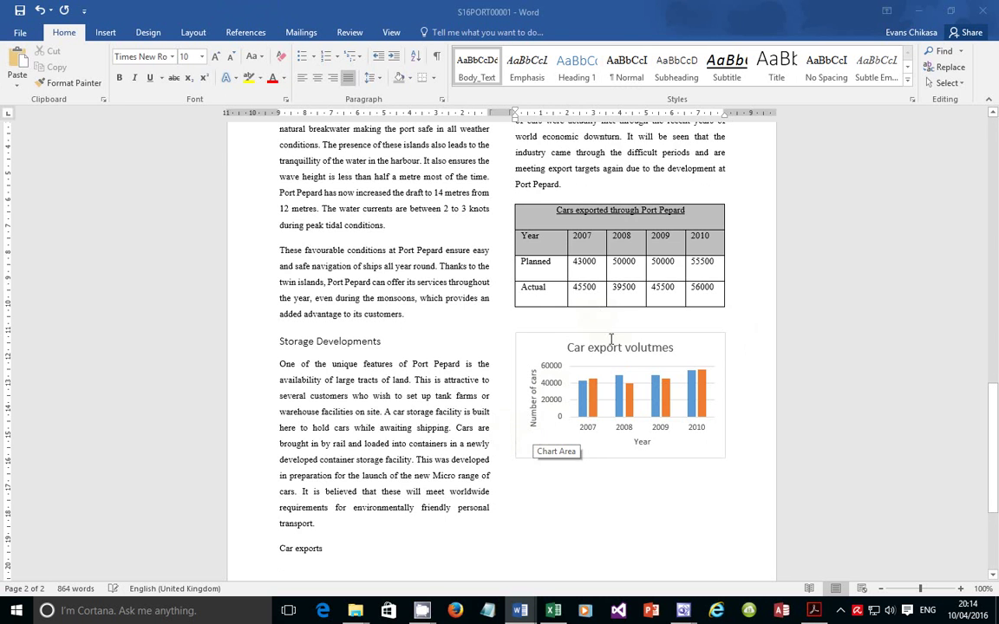
scroll(612, 338, up, 5)
scroll(611, 339, down, 5)
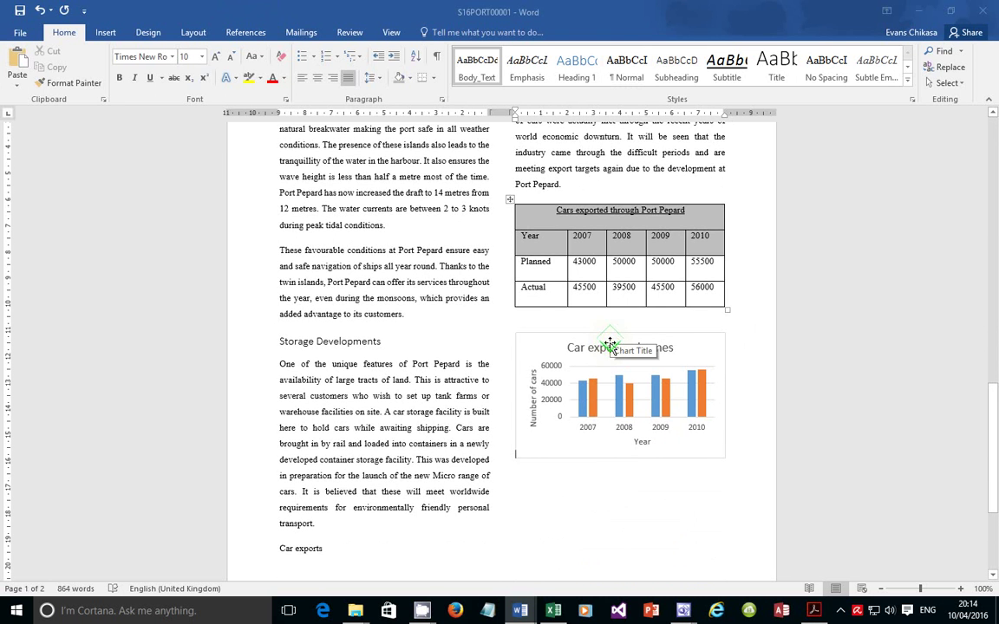
key(ctrl+z)
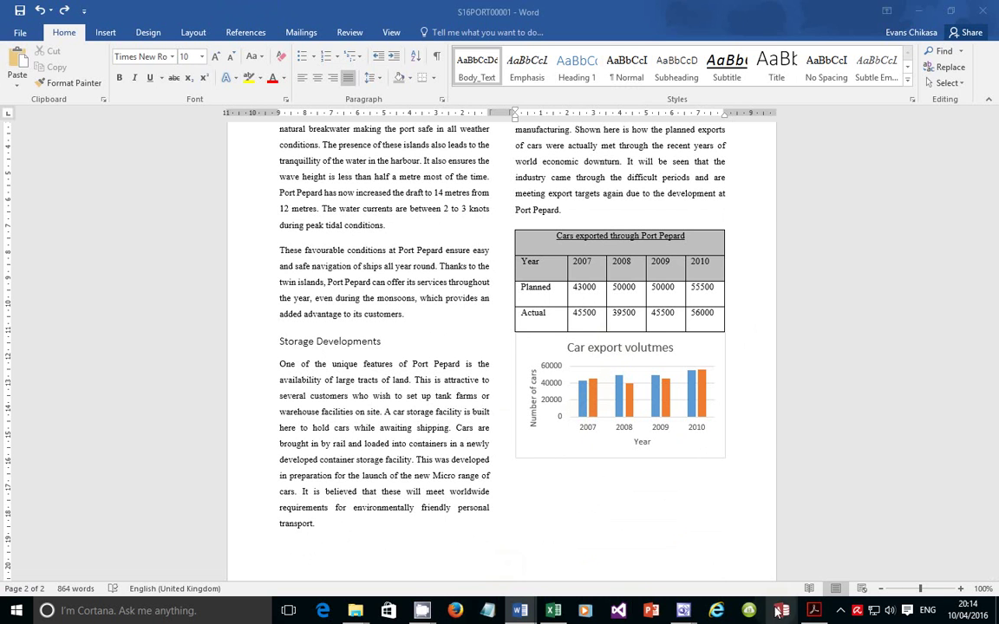
click(842, 611)
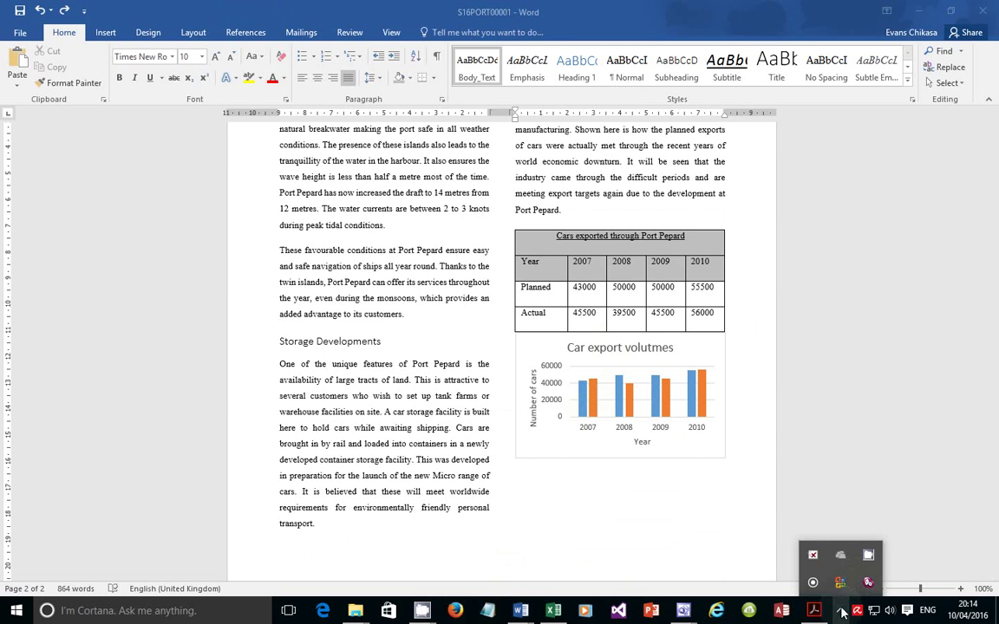
click(870, 557)
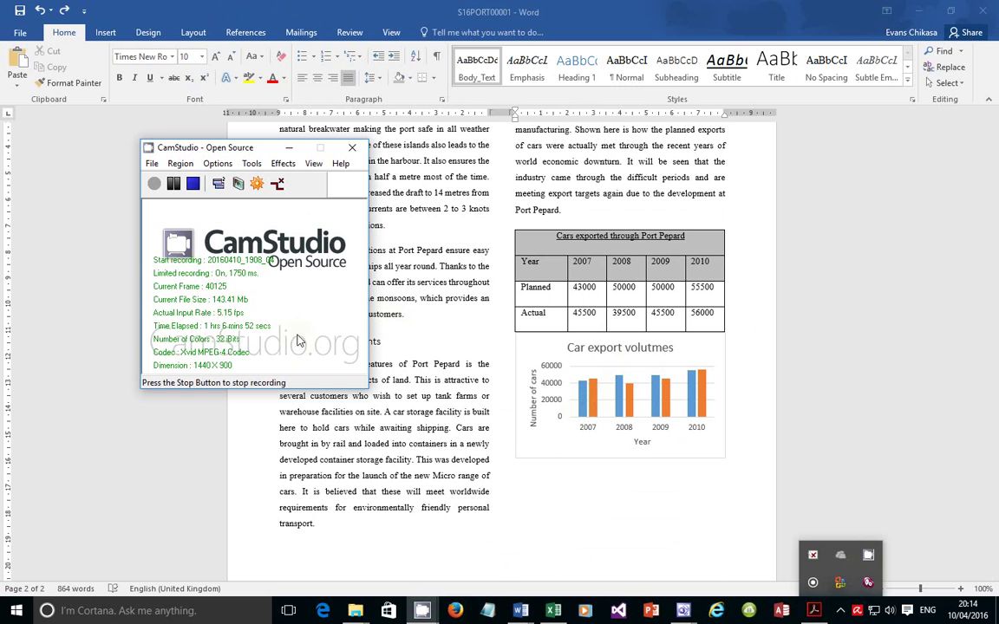